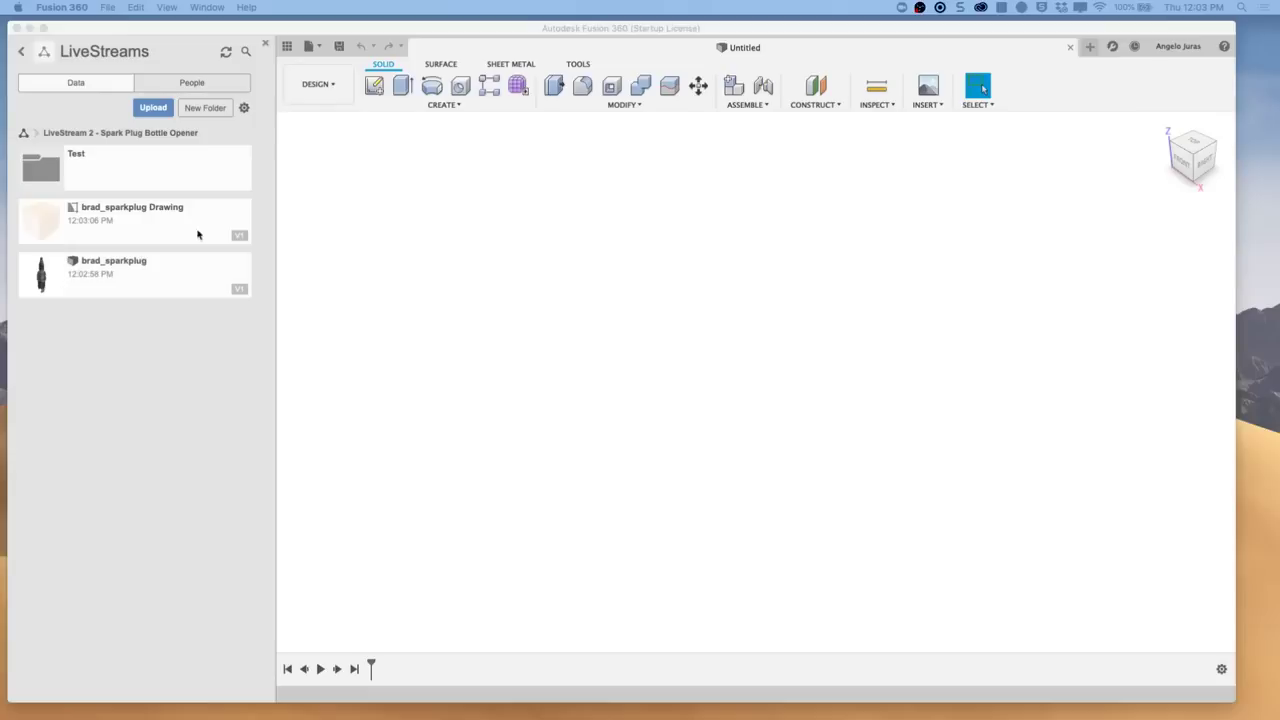
# Step: Try to delete the brad_sparkplug design from the LiveStream 2 - Spark Plug Bottle Opener folder
pyautogui.rightClick(188, 212)
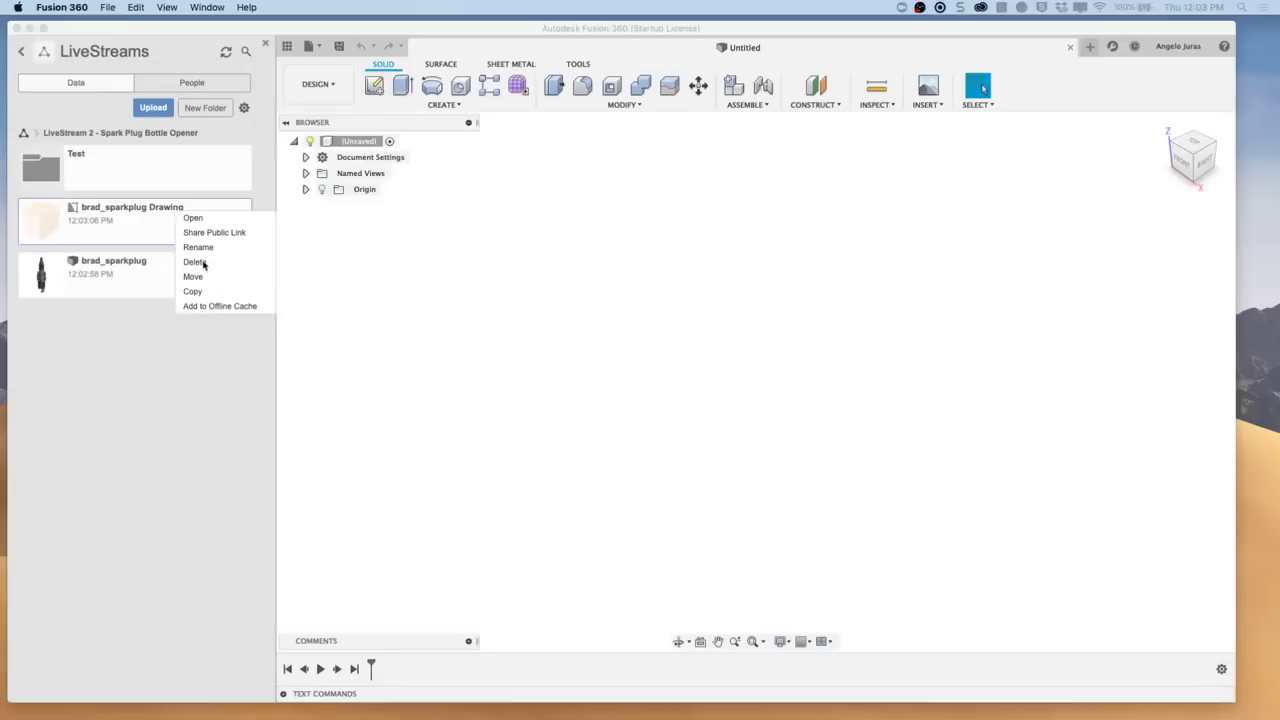
pyautogui.rightClick(161, 291)
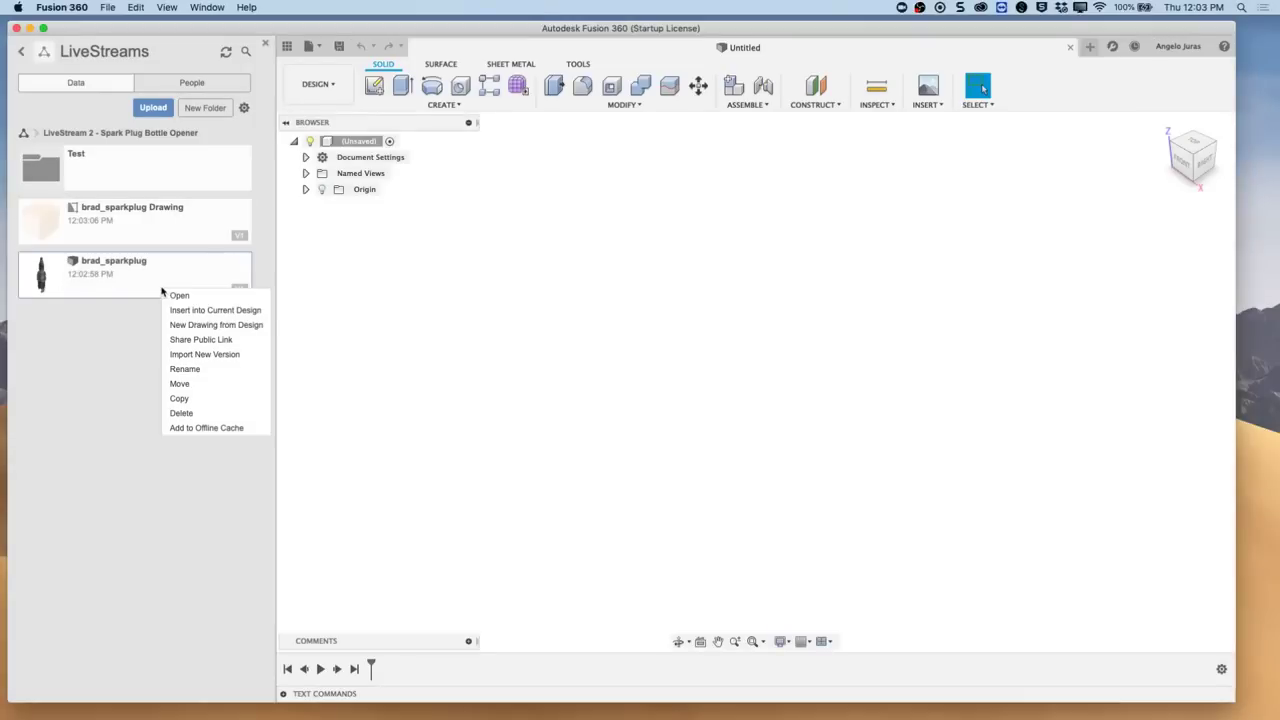
pyautogui.click(181, 413)
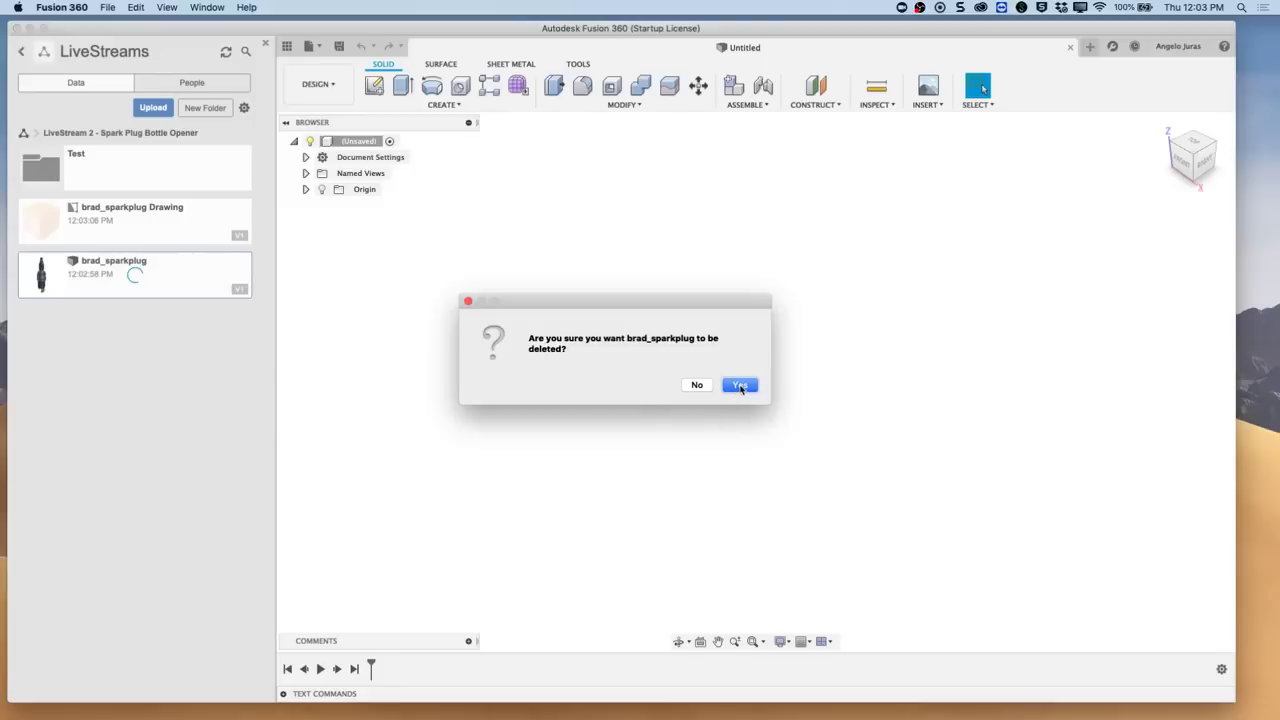
pyautogui.click(740, 386)
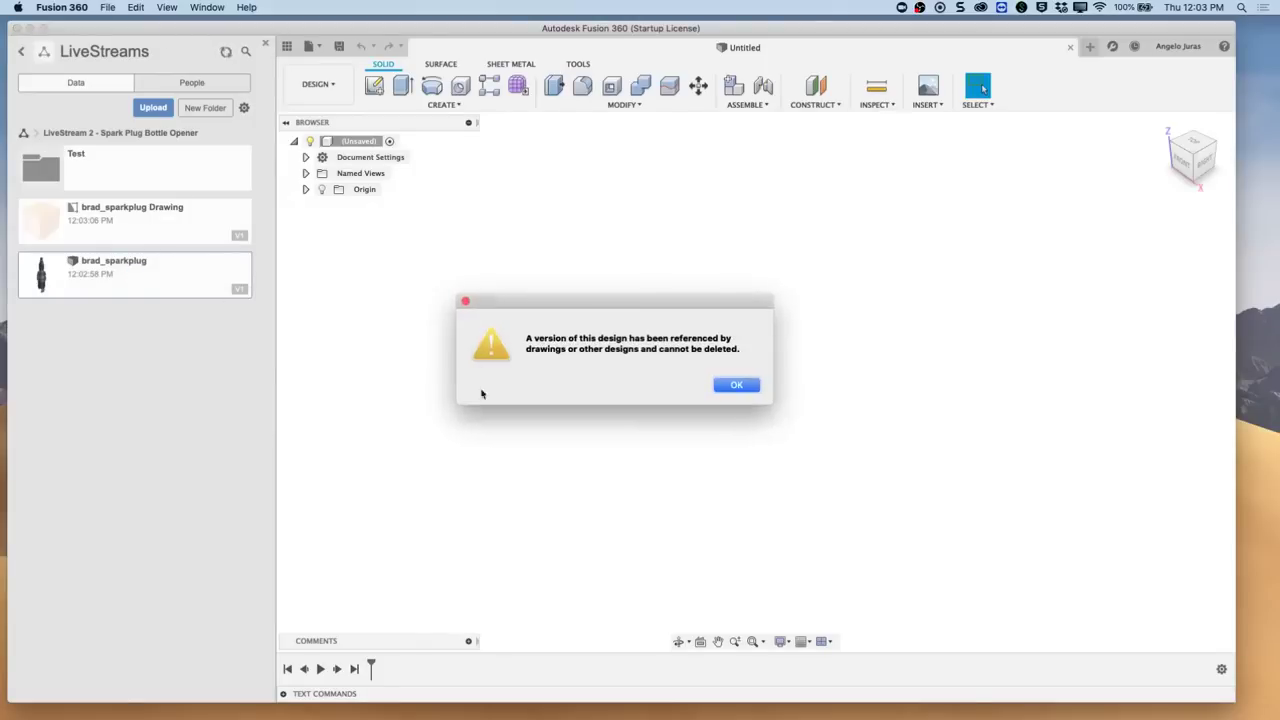
pyautogui.click(736, 387)
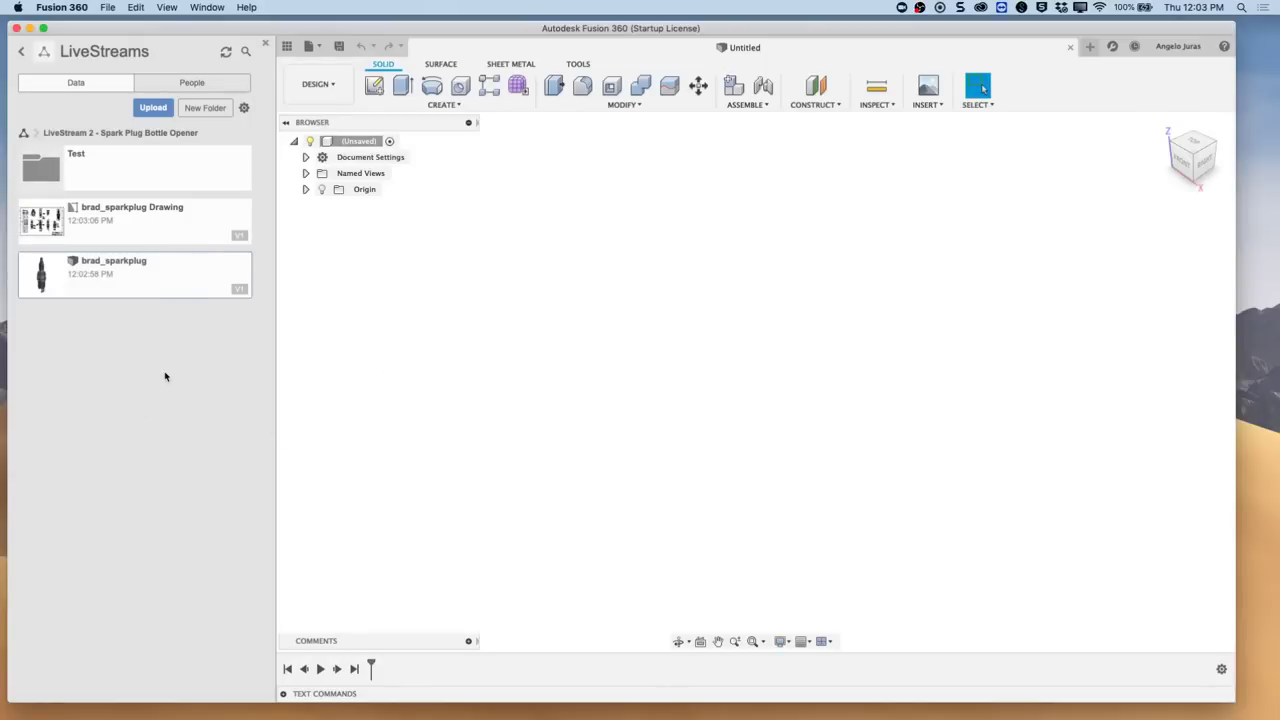
# Step: Delete the brad_sparkplug Drawing file from the project folder and confirm its removal
pyautogui.click(165, 227)
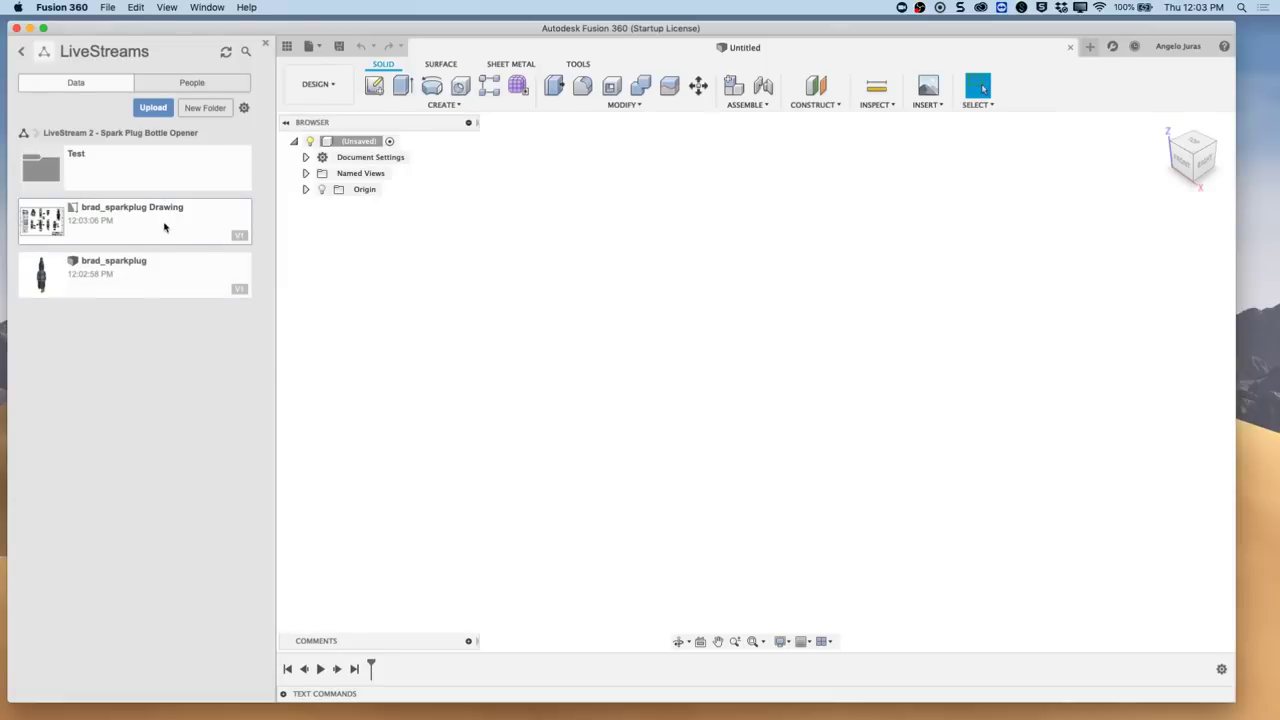
pyautogui.rightClick(165, 227)
pyautogui.click(197, 279)
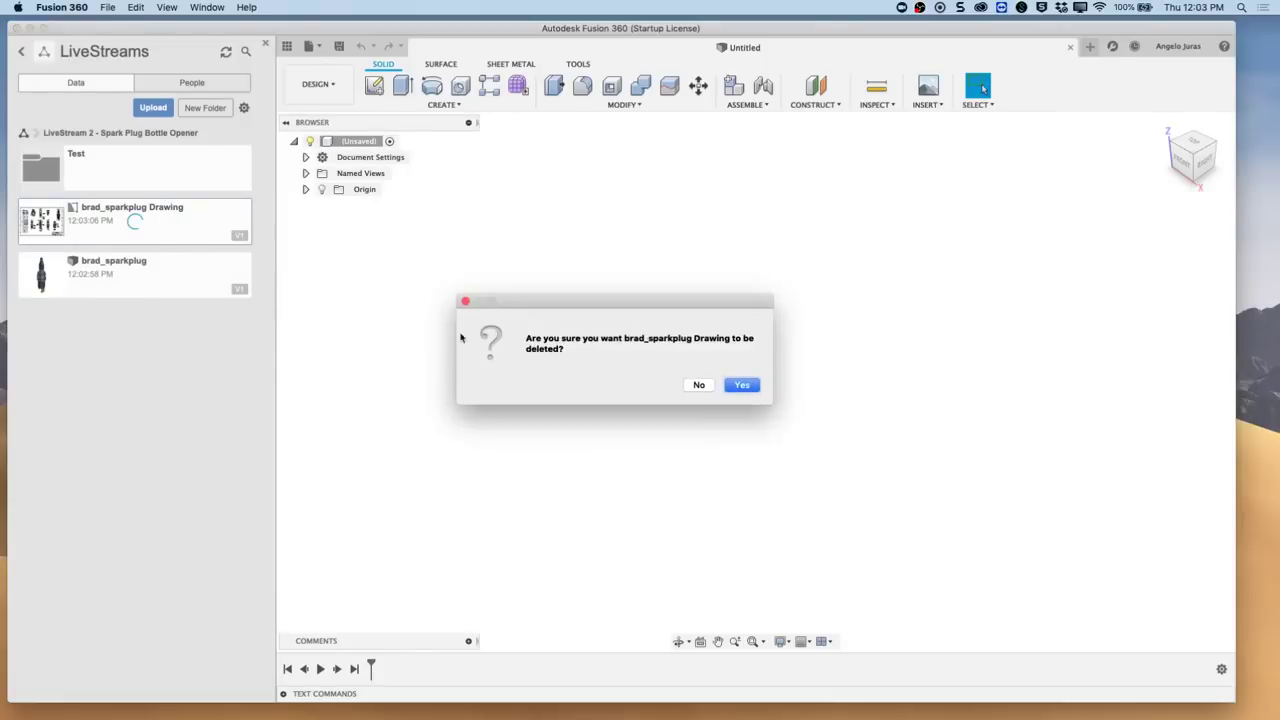
pyautogui.click(742, 385)
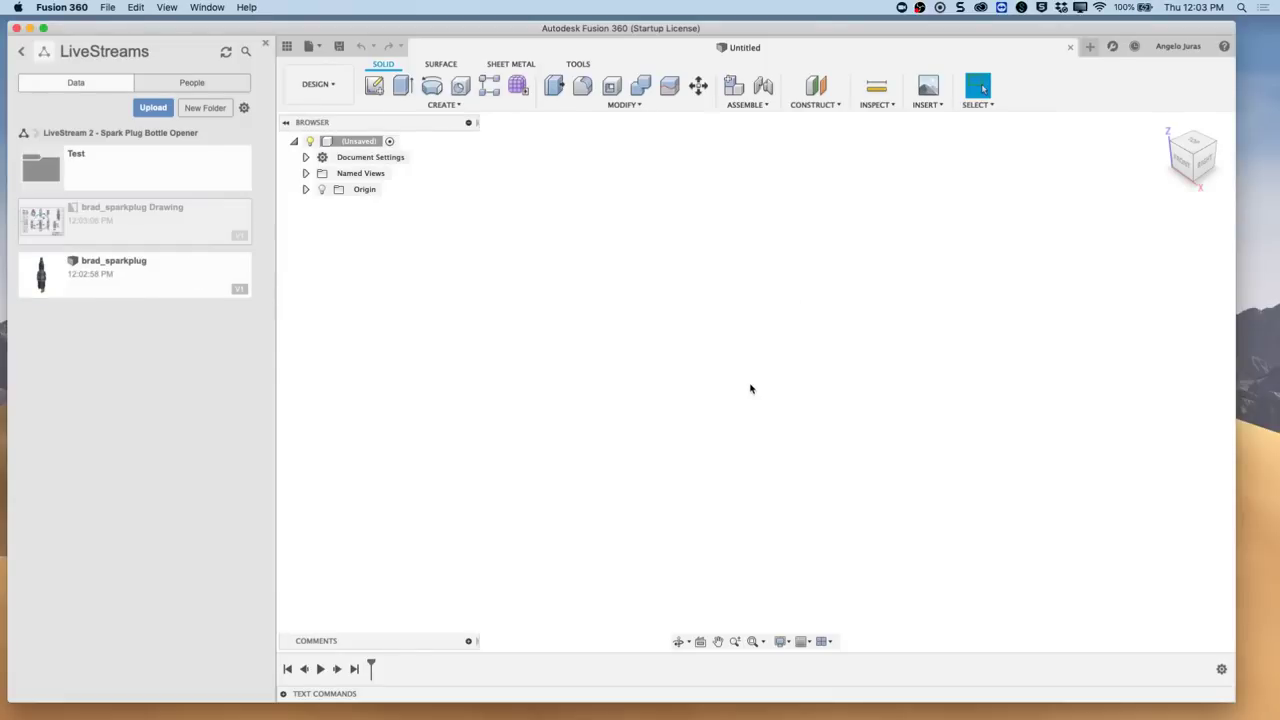
# Step: Delete the brad_sparkplug design from the project folder and confirm its removal
pyautogui.click(160, 232)
pyautogui.rightClick(160, 232)
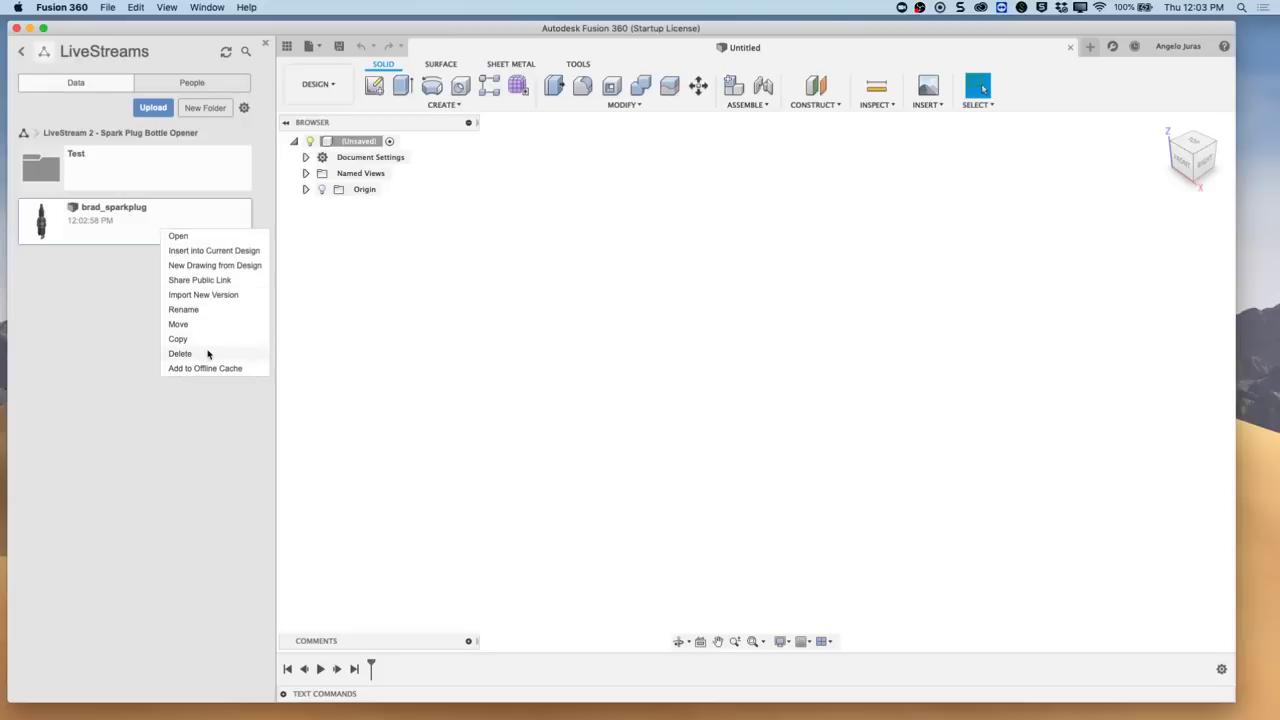
pyautogui.click(180, 353)
pyautogui.click(739, 385)
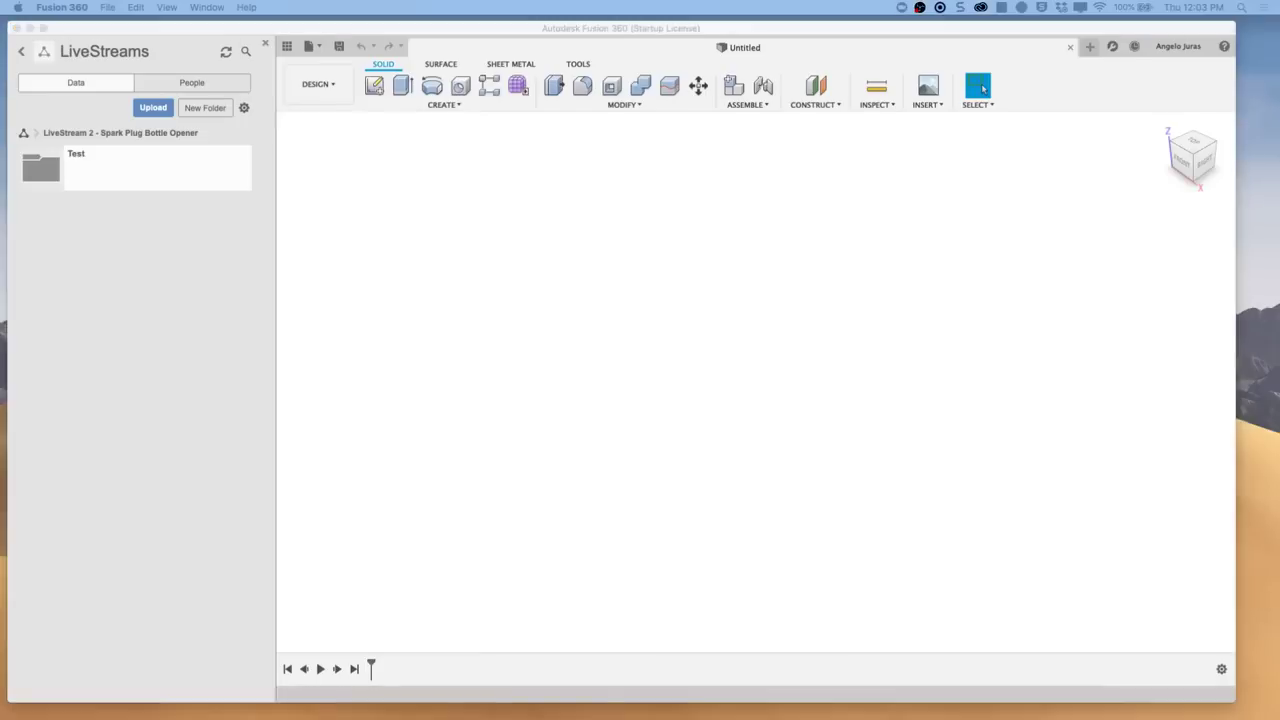
# Step: Switch to Outlook, download brad_sparkplug Drawing.f3z from the Fusion Team e-mail, and close the message
pyautogui.press('super+Tab')
pyautogui.moveTo(411, 209); pyautogui.dragTo(436, 110)
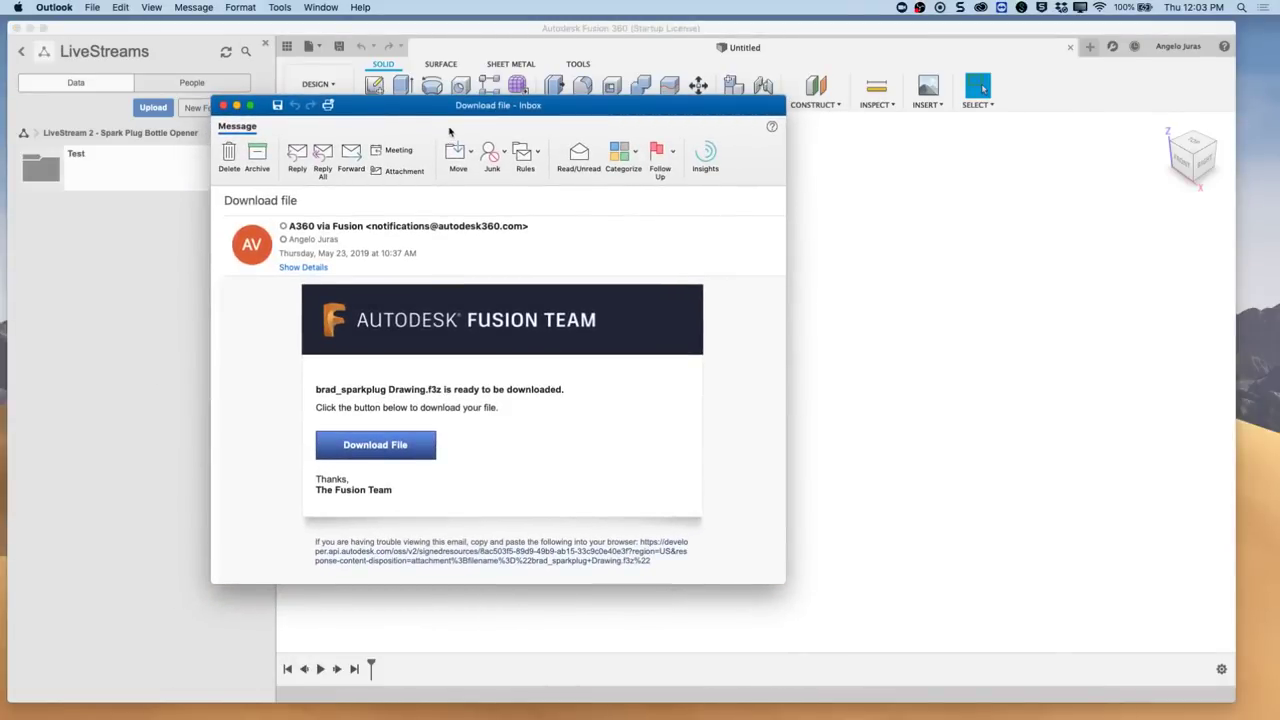
pyautogui.click(375, 450)
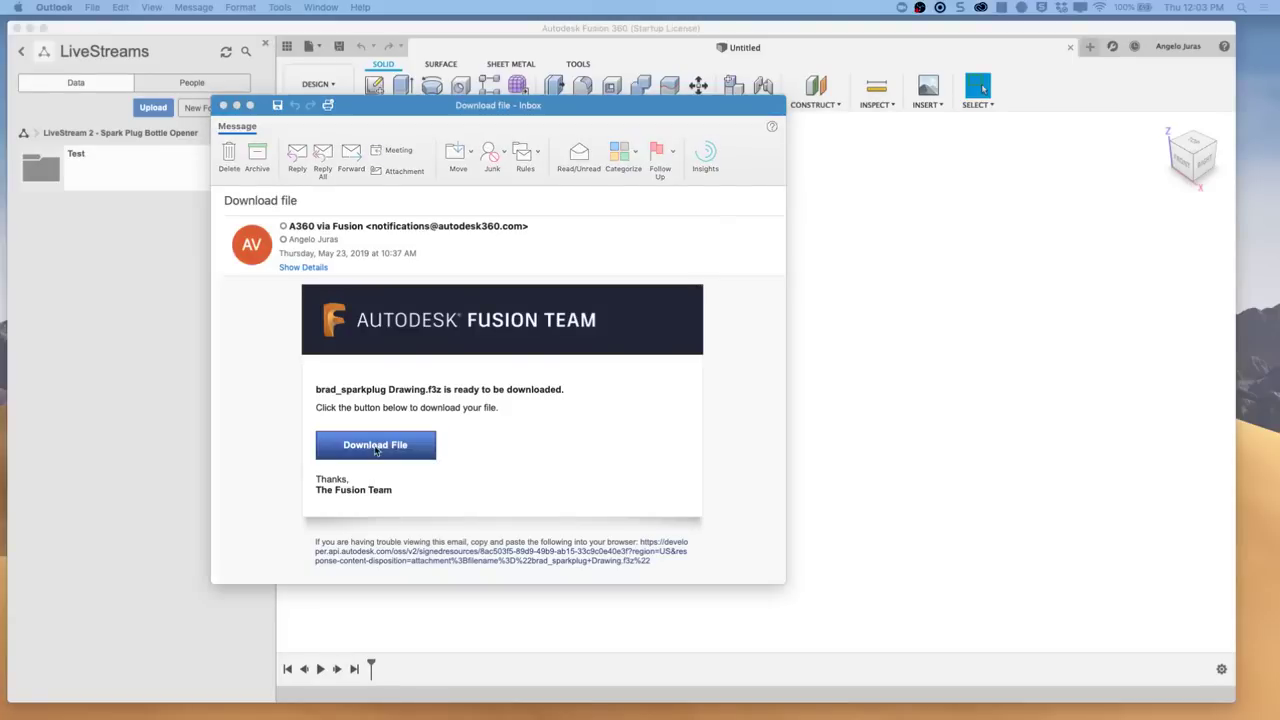
pyautogui.click(714, 119)
pyautogui.press('super+w')
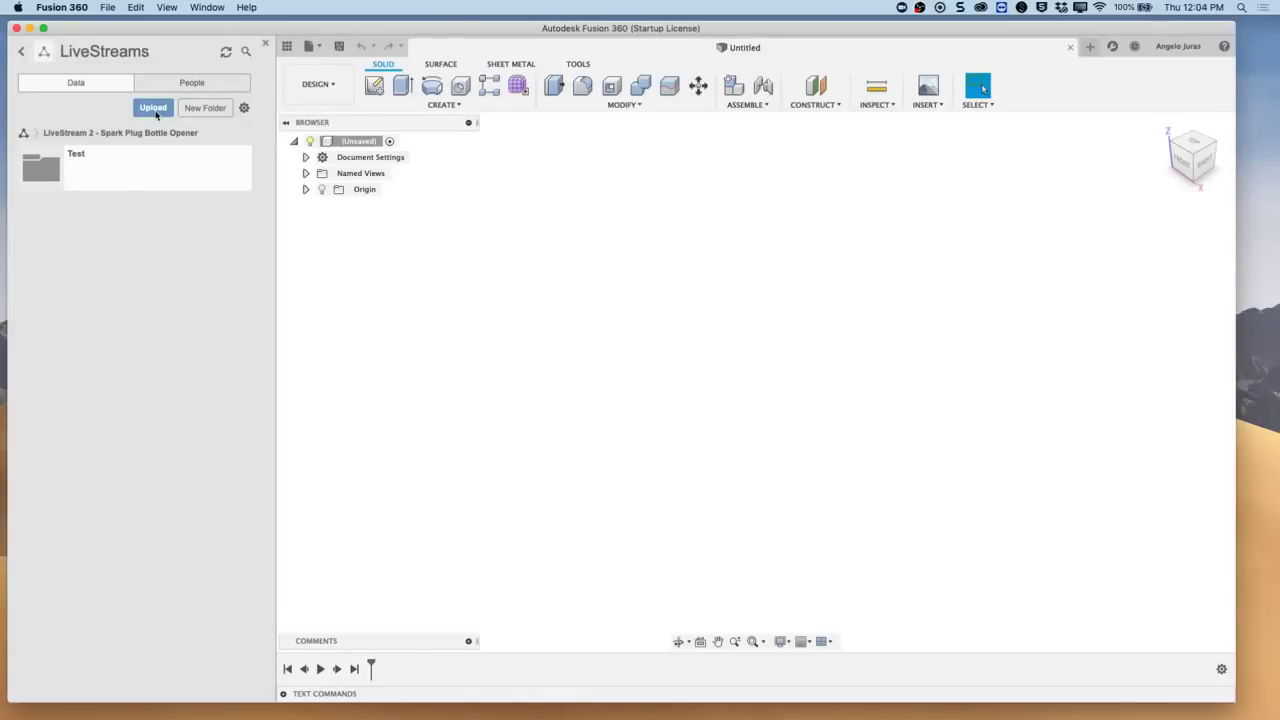
# Step: Upload brad_sparkplug Drawing (1).f3z from Downloads to the LiveStream 2 - Spark Plug Bottle Opener folder and dismiss the job status
pyautogui.click(154, 108)
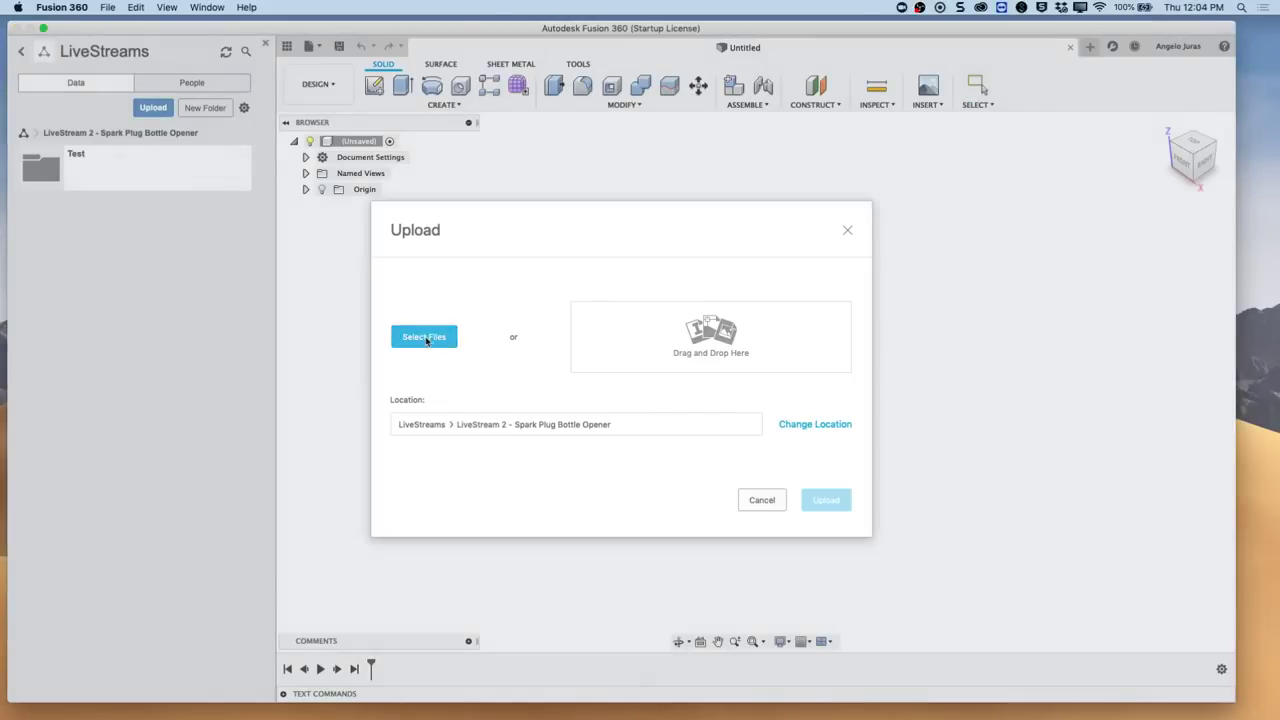
pyautogui.click(425, 338)
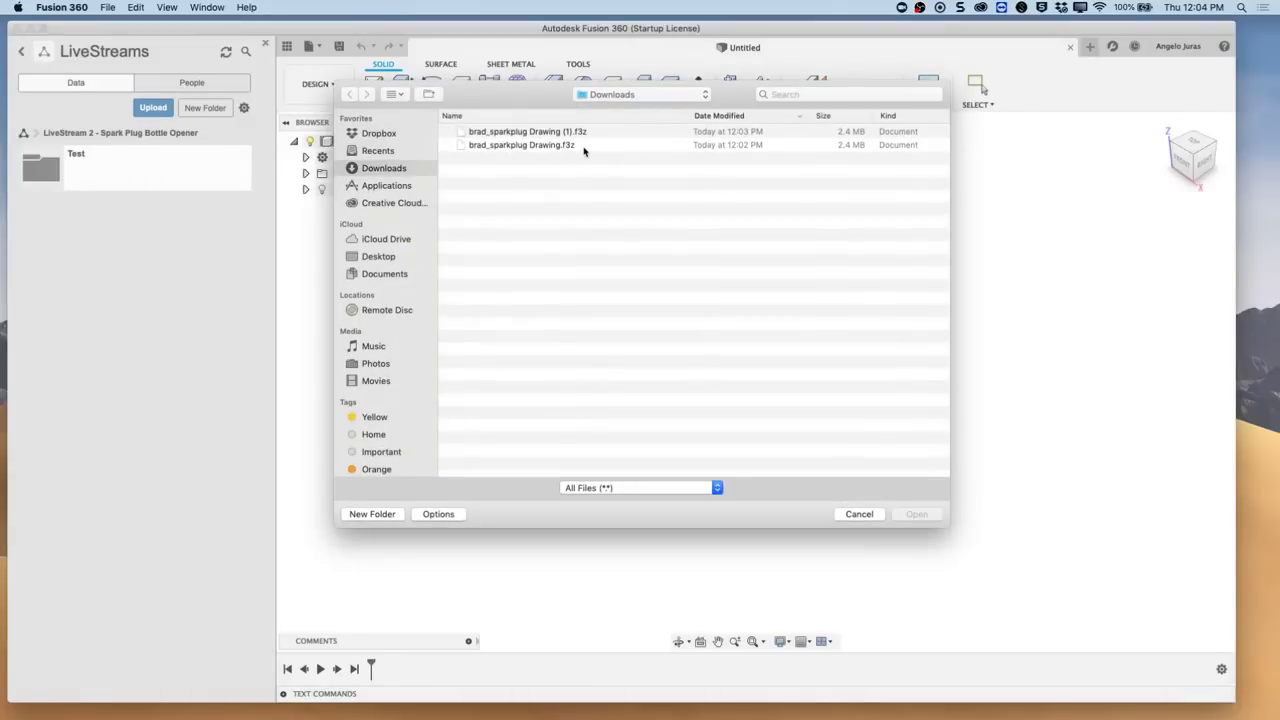
pyautogui.click(566, 133)
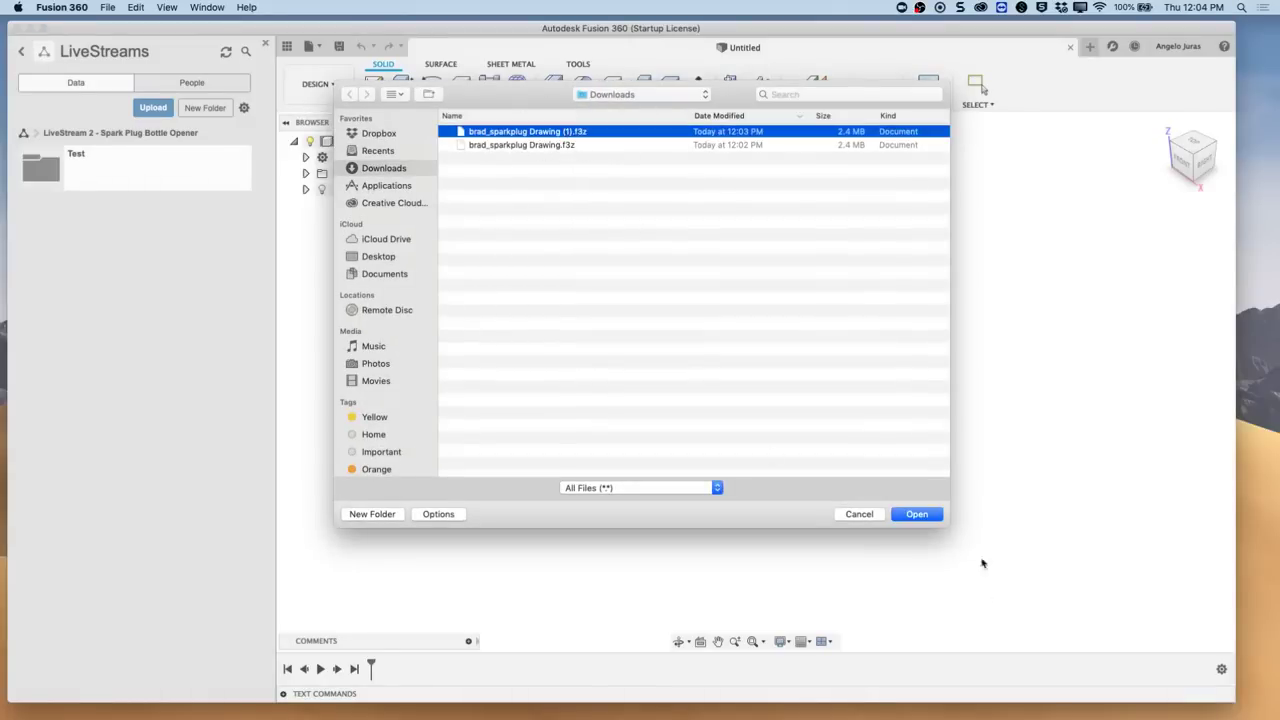
pyautogui.click(917, 514)
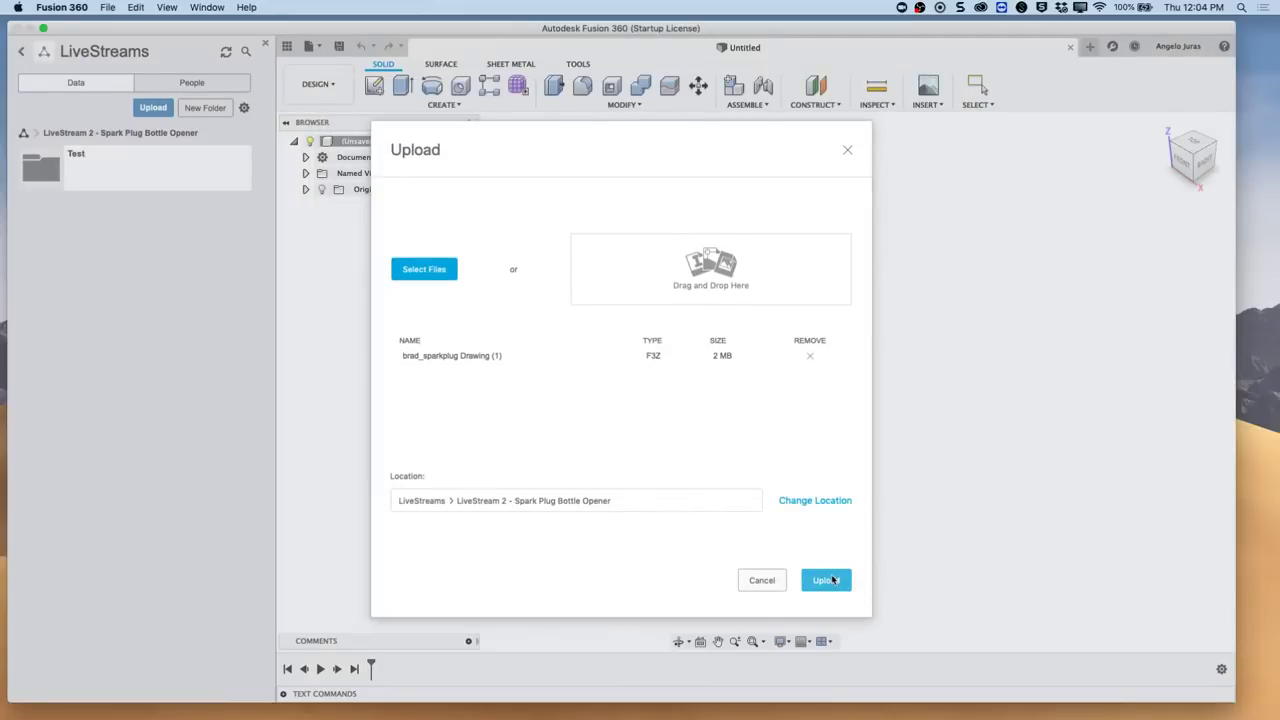
pyautogui.click(830, 579)
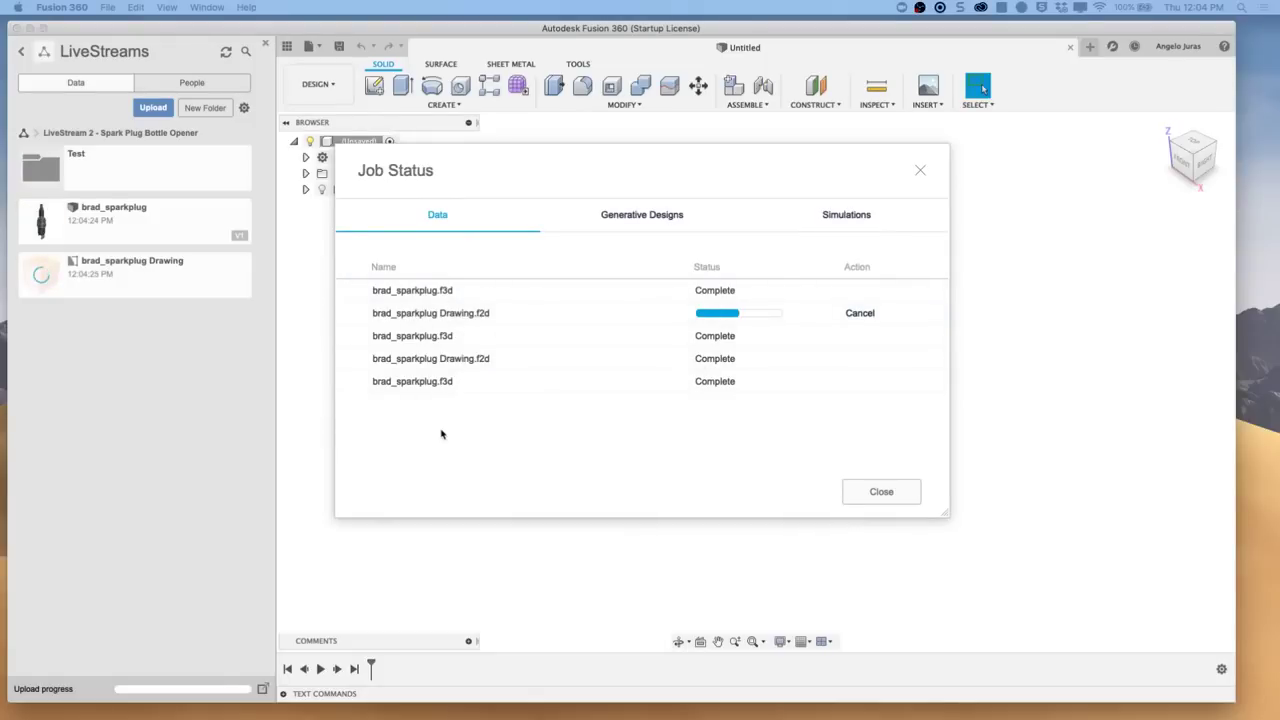
pyautogui.click(881, 492)
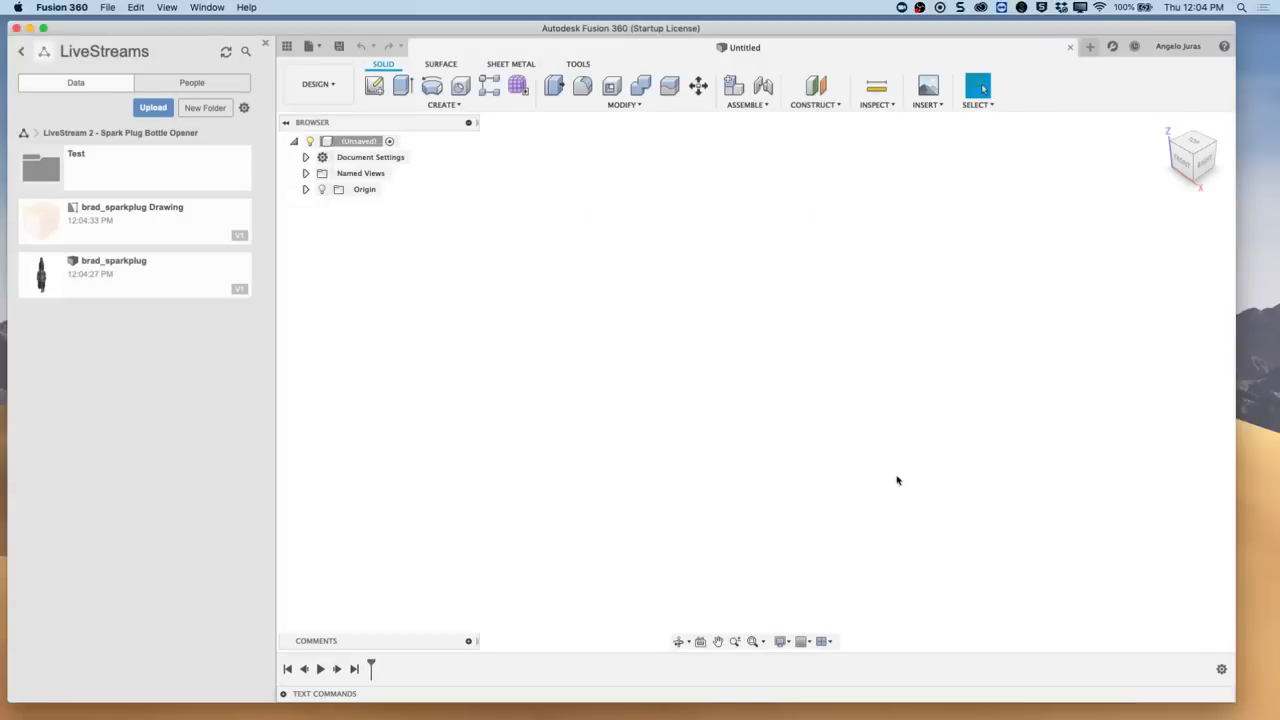
# Step: Open the uploaded brad_sparkplug Drawing and the brad_sparkplug design
pyautogui.click(114, 228)
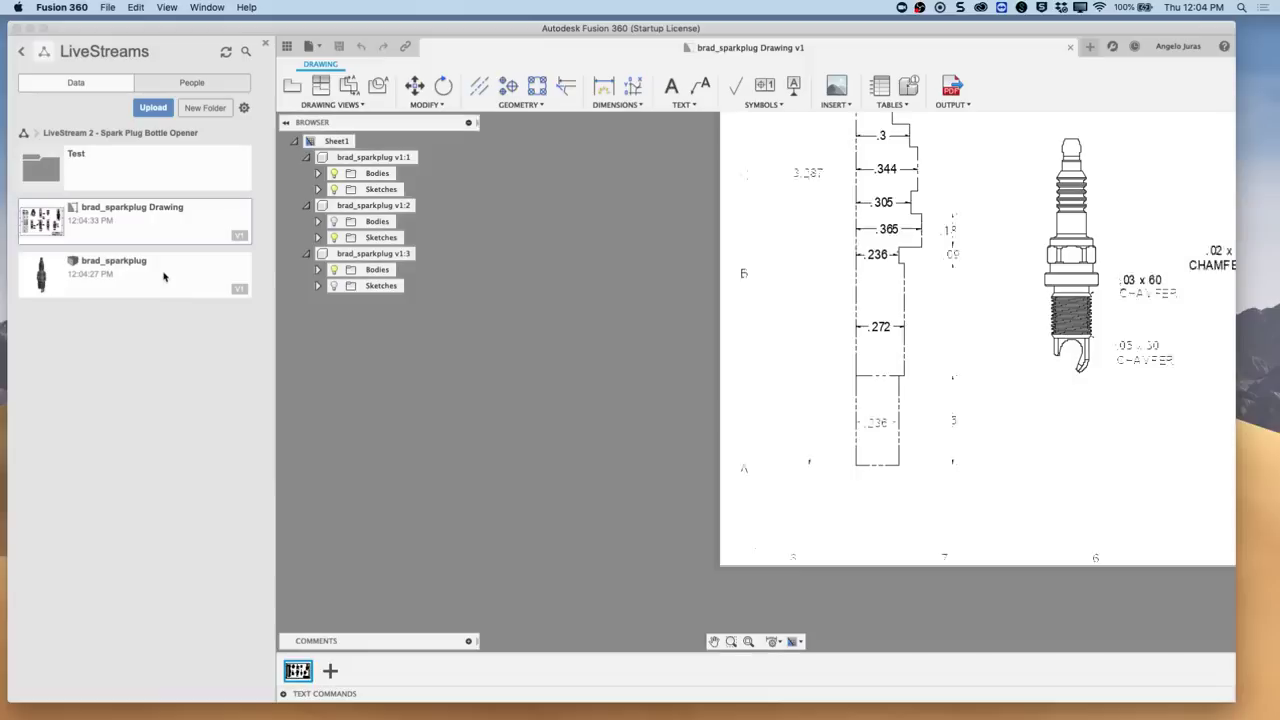
pyautogui.click(113, 277)
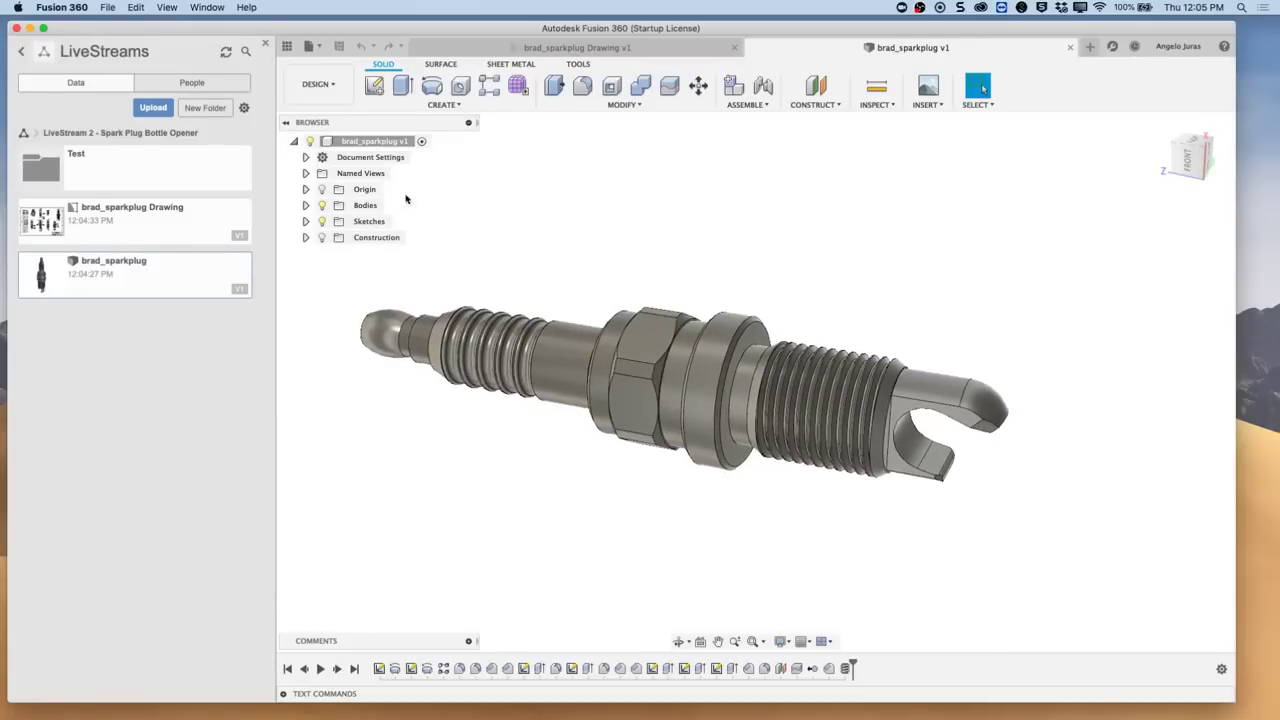
# Step: Examine the spark plug bottle opener model from all sides, including its threads, hex section and opener notch
pyautogui.scroll(5, 503, 383)
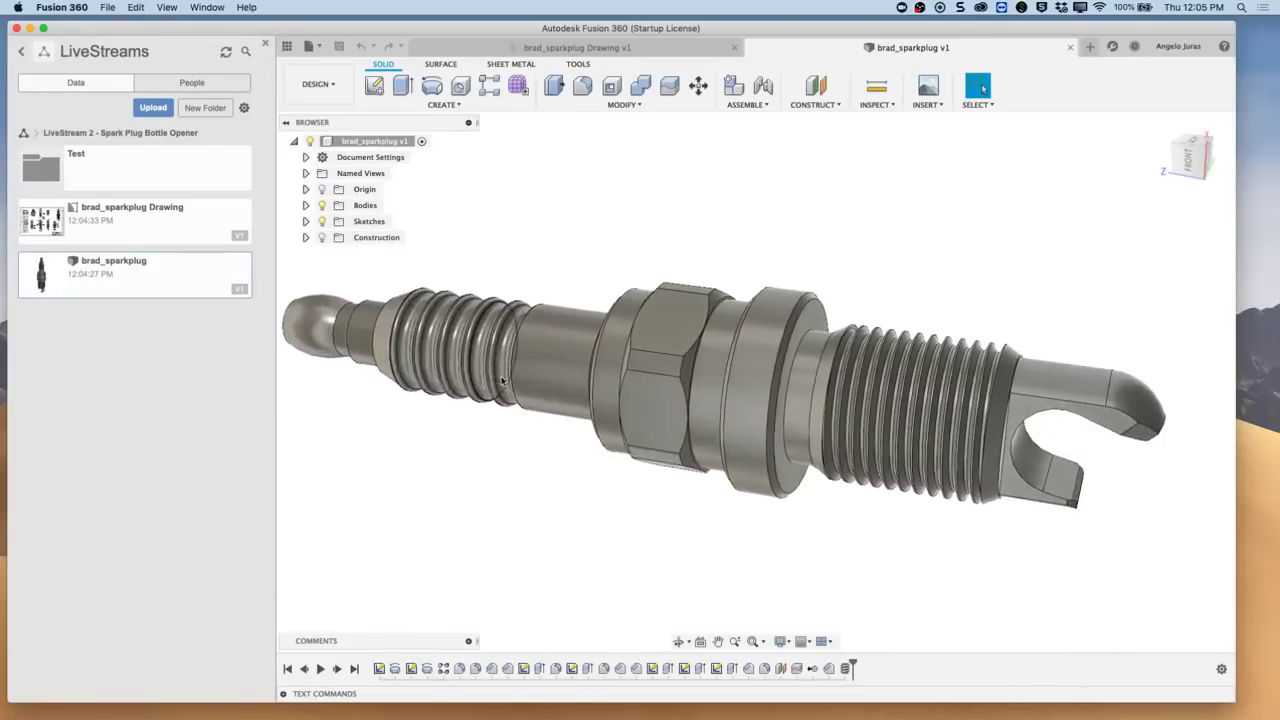
pyautogui.keyDown('shift'); pyautogui.hscroll(-5, 503, 383); pyautogui.keyUp('shift')
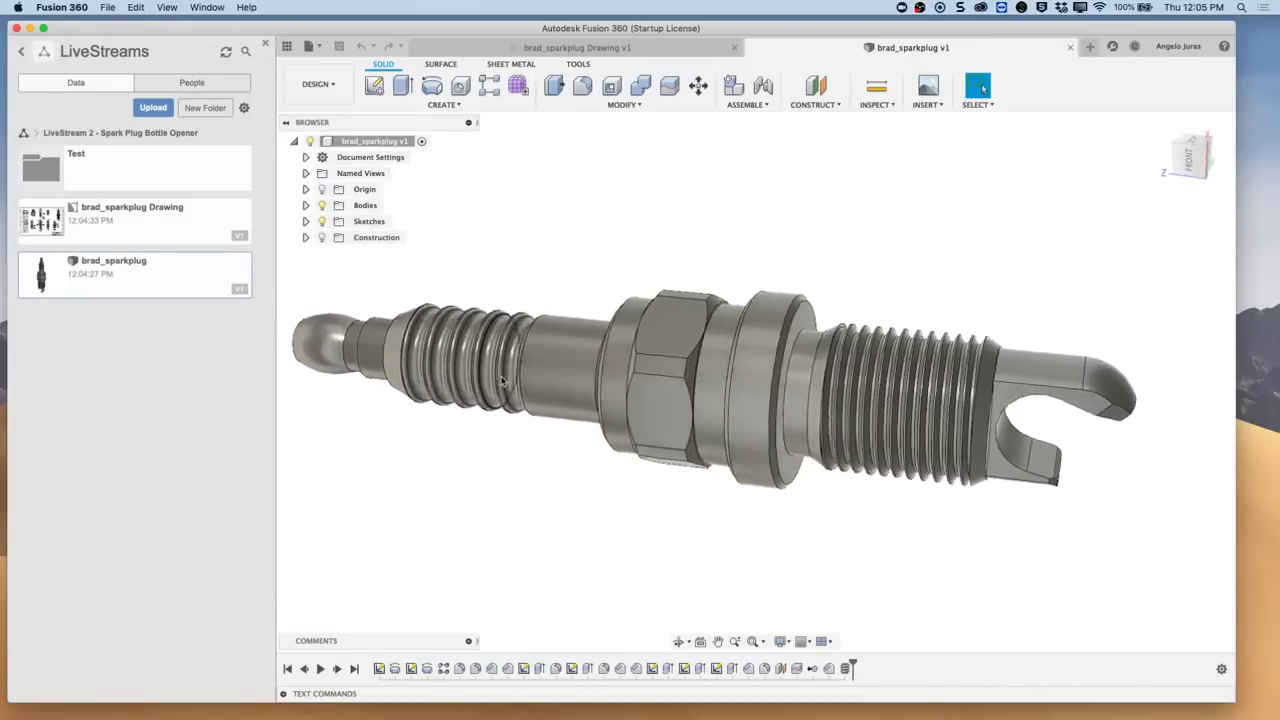
pyautogui.keyDown('shift'); pyautogui.scroll(-5, 503, 383); pyautogui.keyUp('shift')
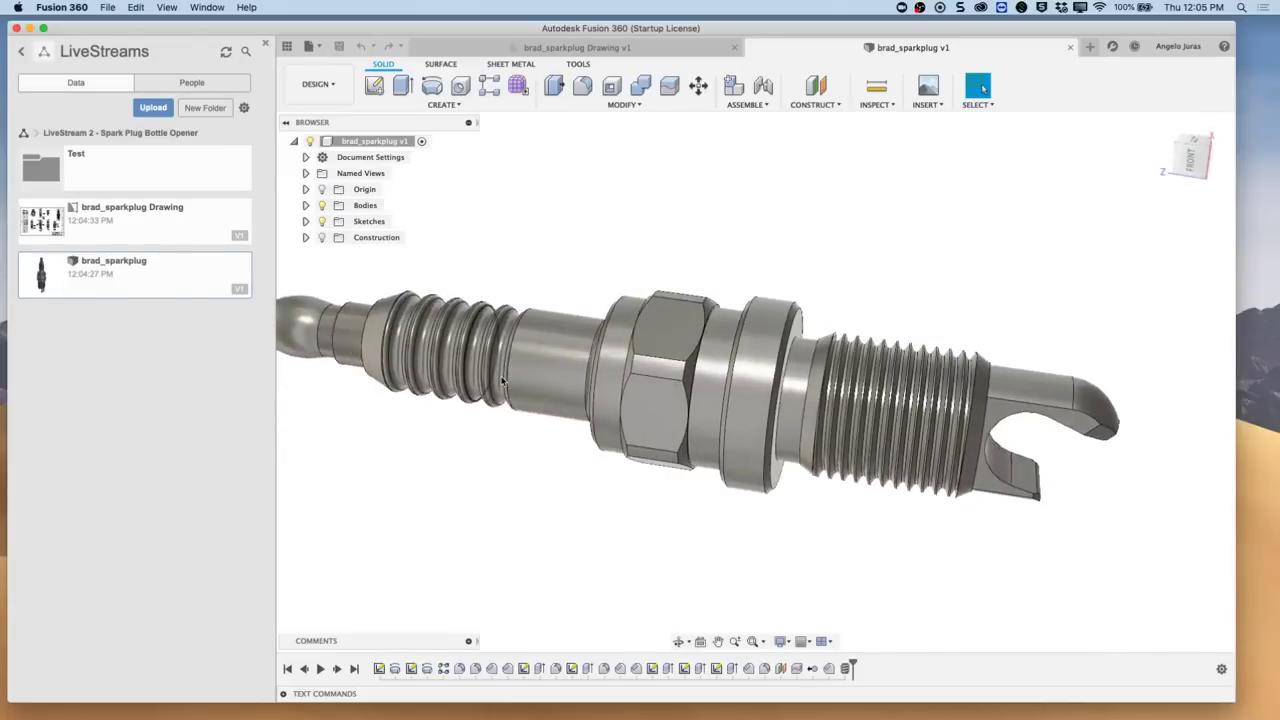
pyautogui.scroll(-5, 503, 383)
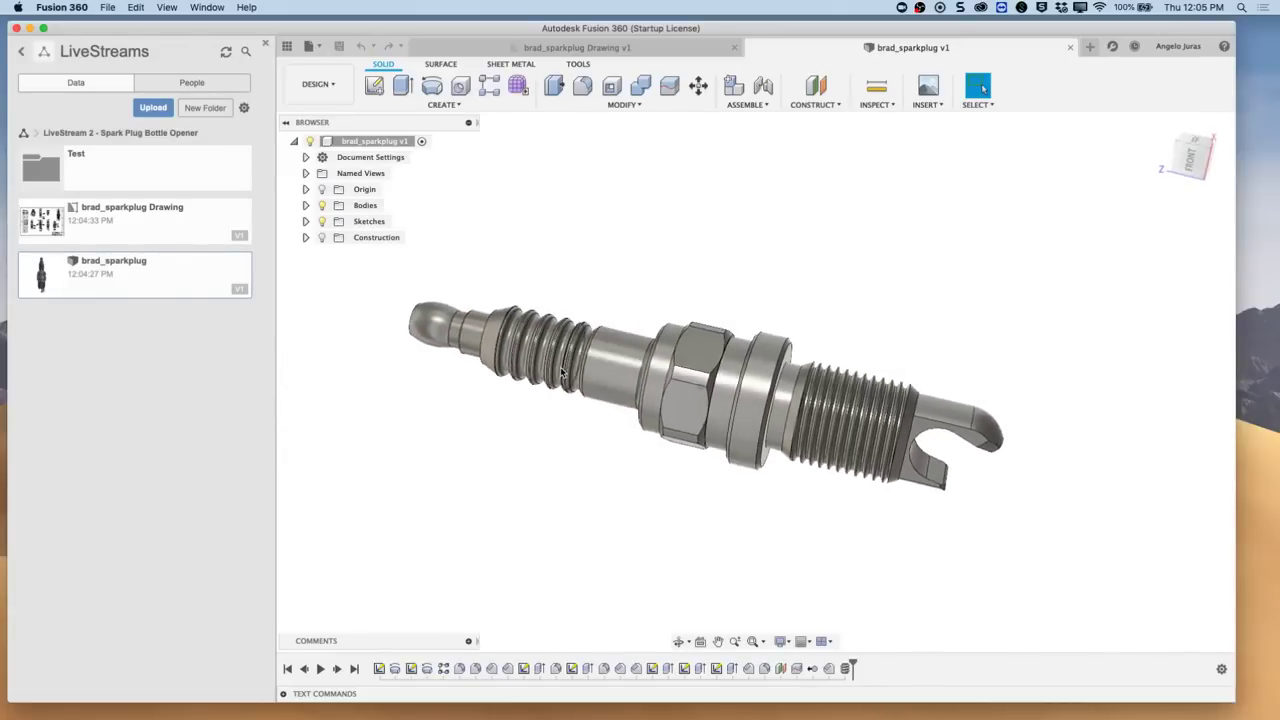
pyautogui.hscroll(1, 562, 373)
pyautogui.keyDown('shift'); pyautogui.hscroll(10, 562, 373); pyautogui.keyUp('shift')
pyautogui.keyDown('shift'); pyautogui.scroll(-8, 562, 373); pyautogui.keyUp('shift')
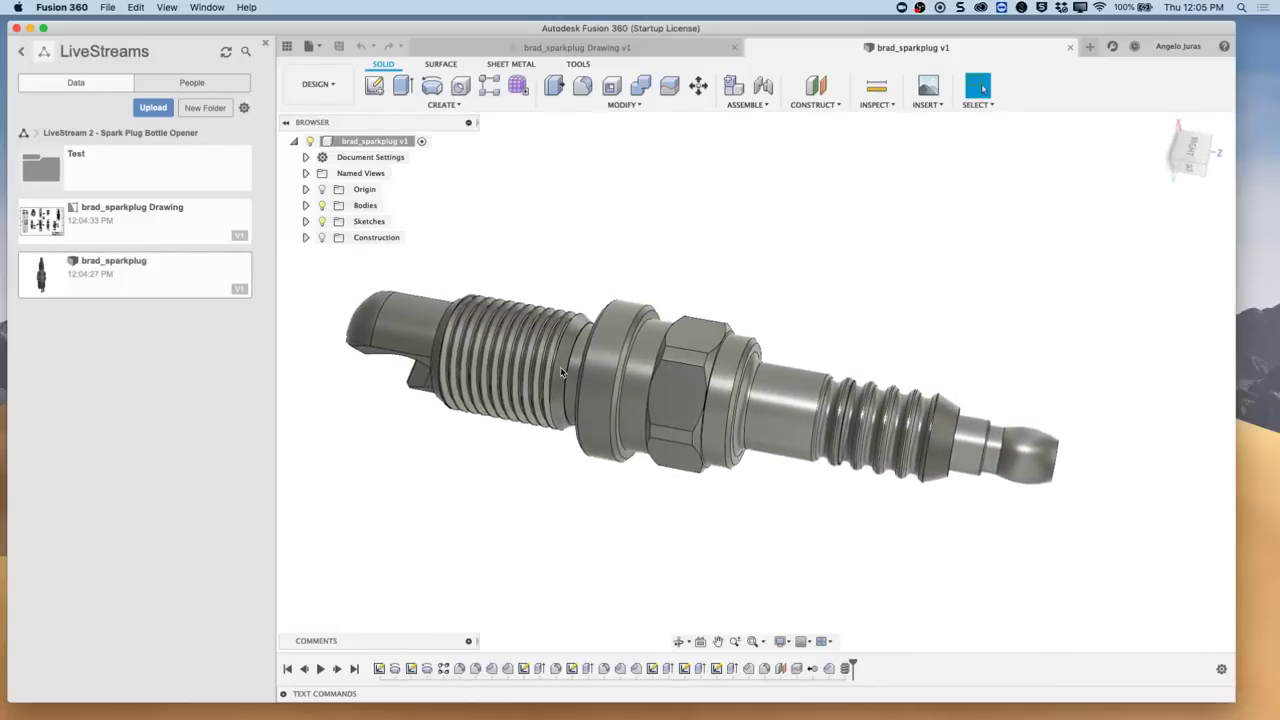
pyautogui.keyDown('shift'); pyautogui.scroll(-2, 562, 373); pyautogui.keyUp('shift')
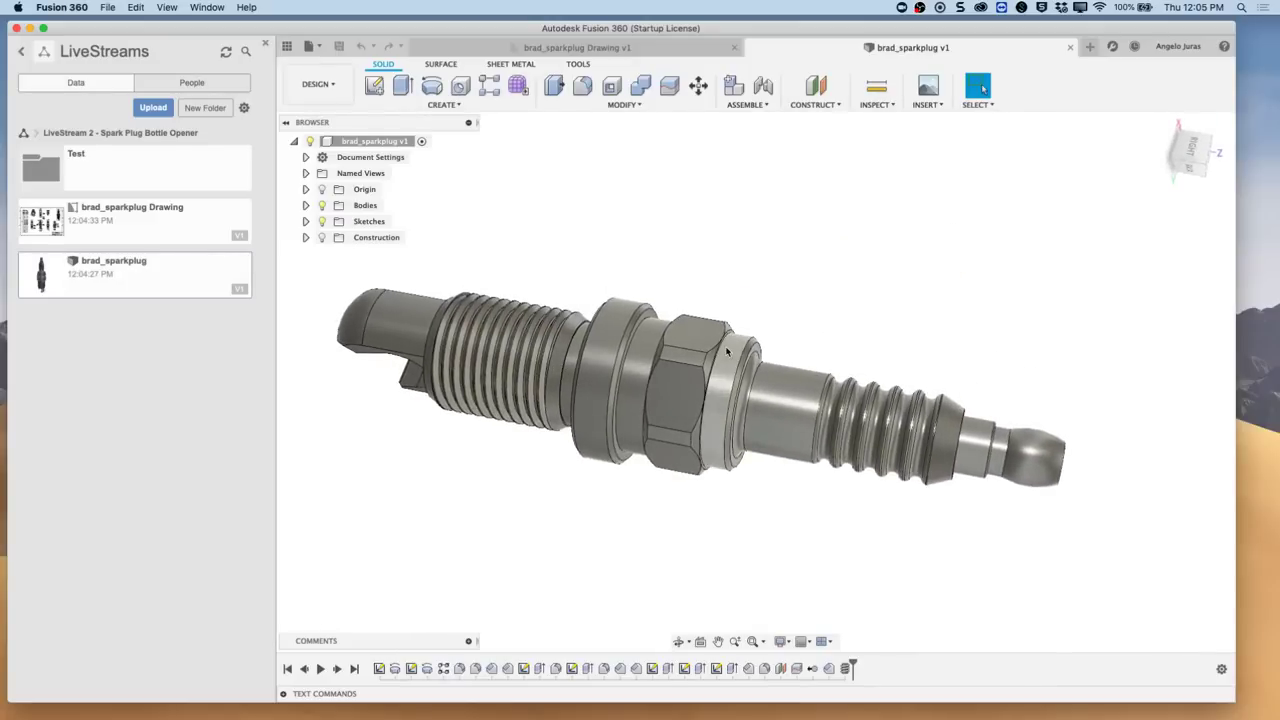
pyautogui.keyDown('shift'); pyautogui.scroll(-10, 778, 305); pyautogui.keyUp('shift')
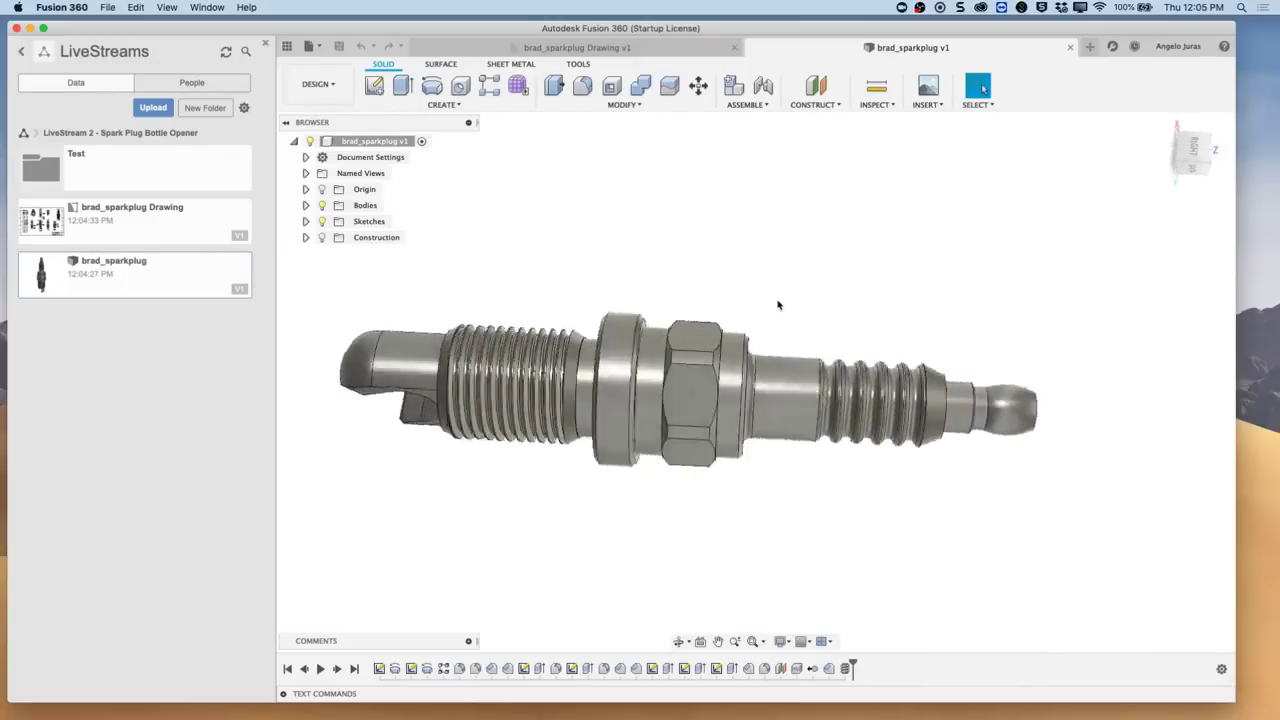
pyautogui.keyDown('shift'); pyautogui.scroll(-3, 778, 305); pyautogui.keyUp('shift')
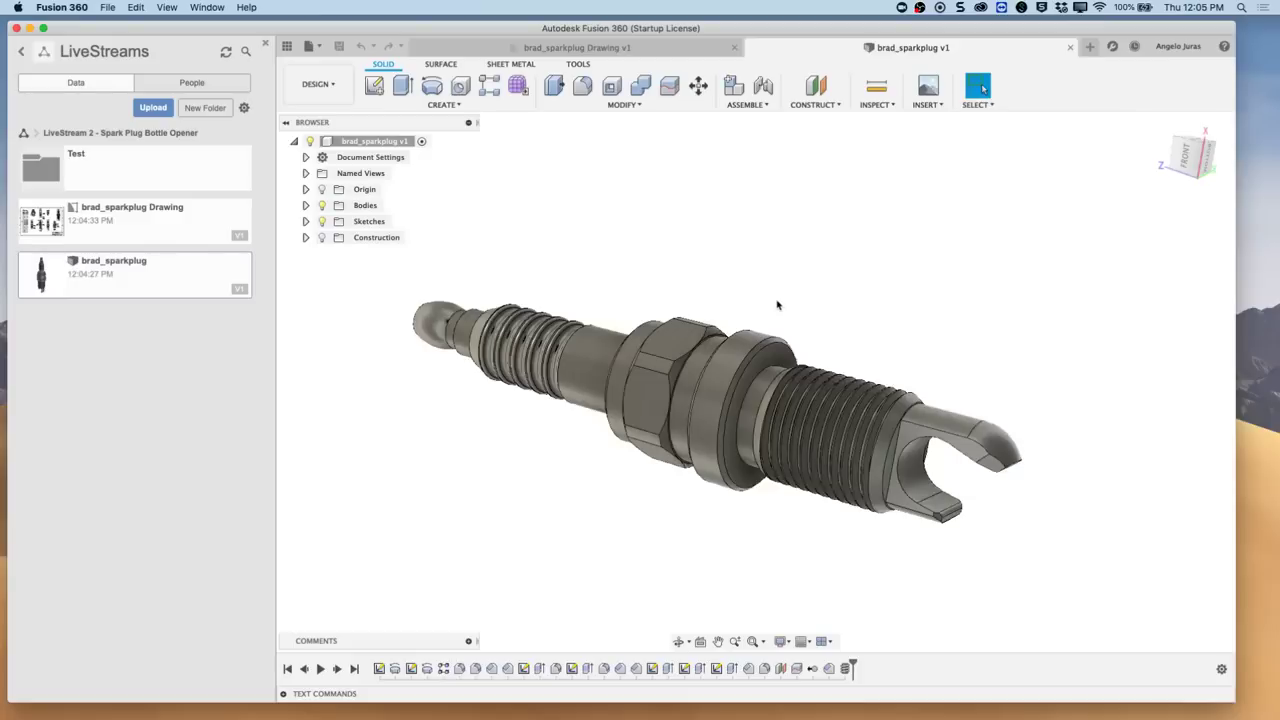
pyautogui.keyDown('shift'); pyautogui.scroll(-3, 783, 332); pyautogui.keyUp('shift')
pyautogui.keyDown('shift'); pyautogui.scroll(-5, 783, 332); pyautogui.keyUp('shift')
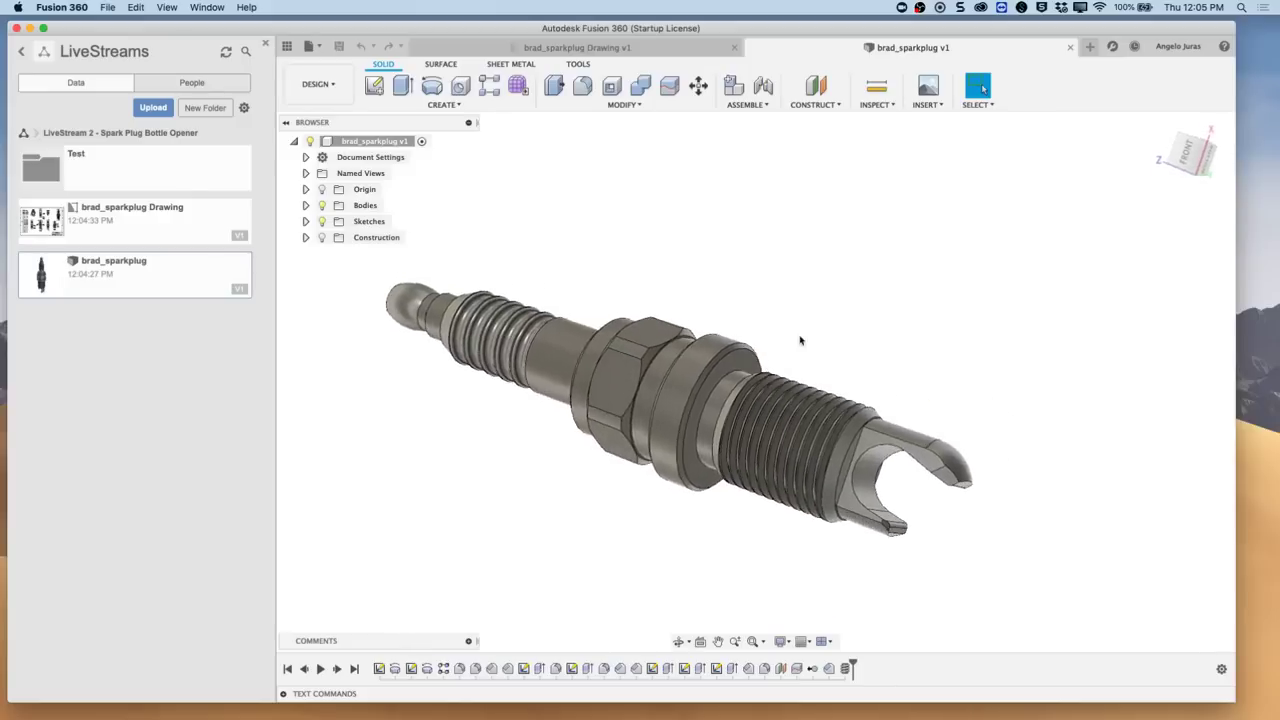
pyautogui.keyDown('shift'); pyautogui.scroll(5, 783, 332); pyautogui.keyUp('shift')
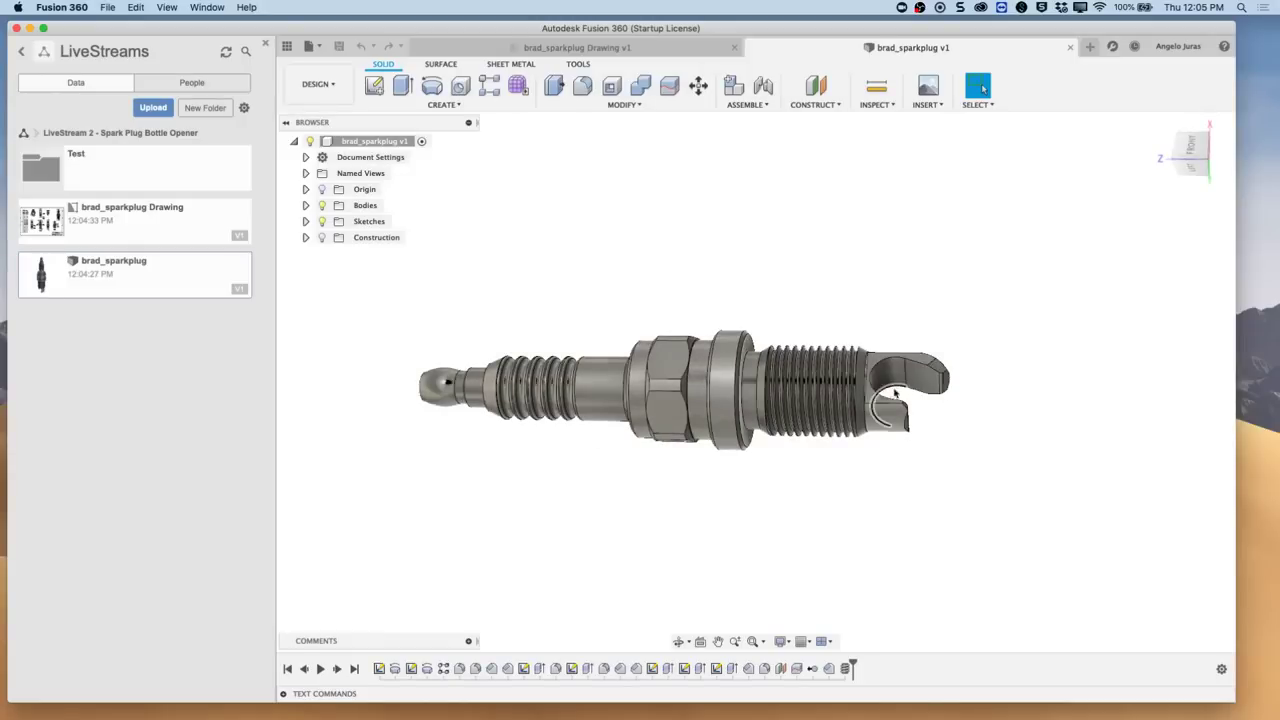
pyautogui.keyDown('shift'); pyautogui.moveTo(966, 403); pyautogui.dragTo(892, 362, button='middle'); pyautogui.keyUp('shift')
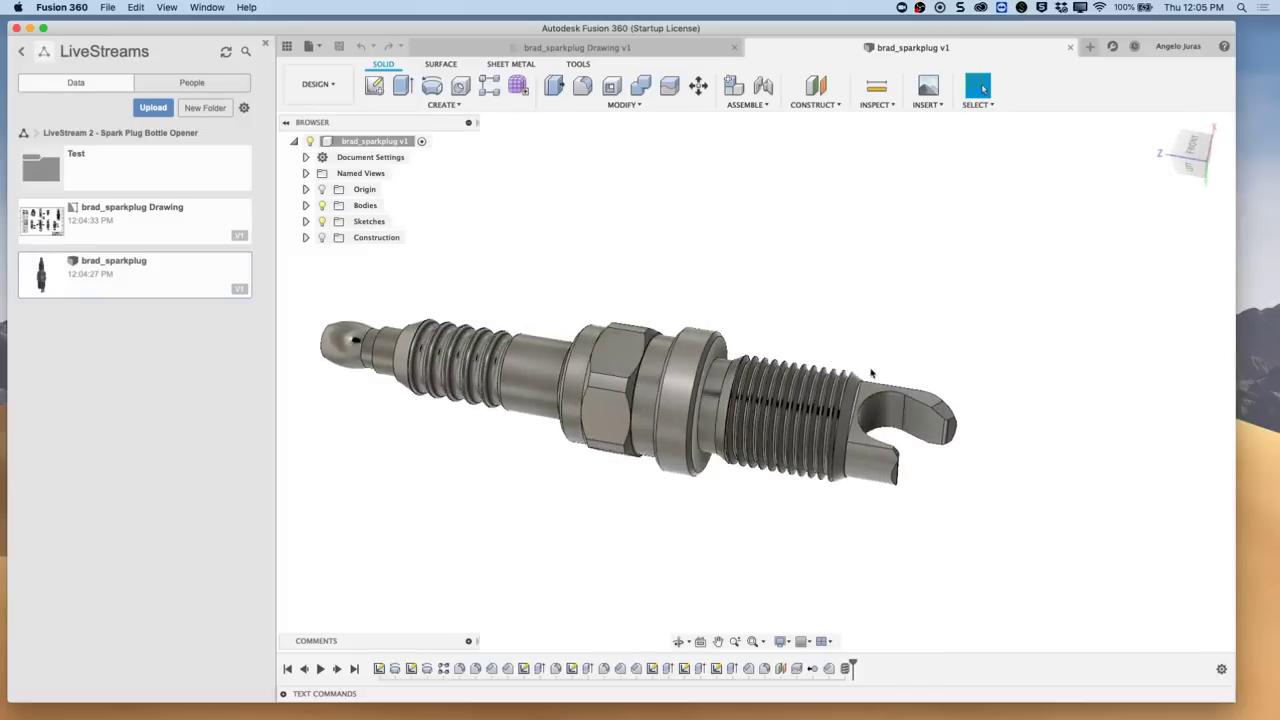
pyautogui.keyDown('shift'); pyautogui.moveTo(905, 395); pyautogui.dragTo(906, 383, button='middle'); pyautogui.keyUp('shift')
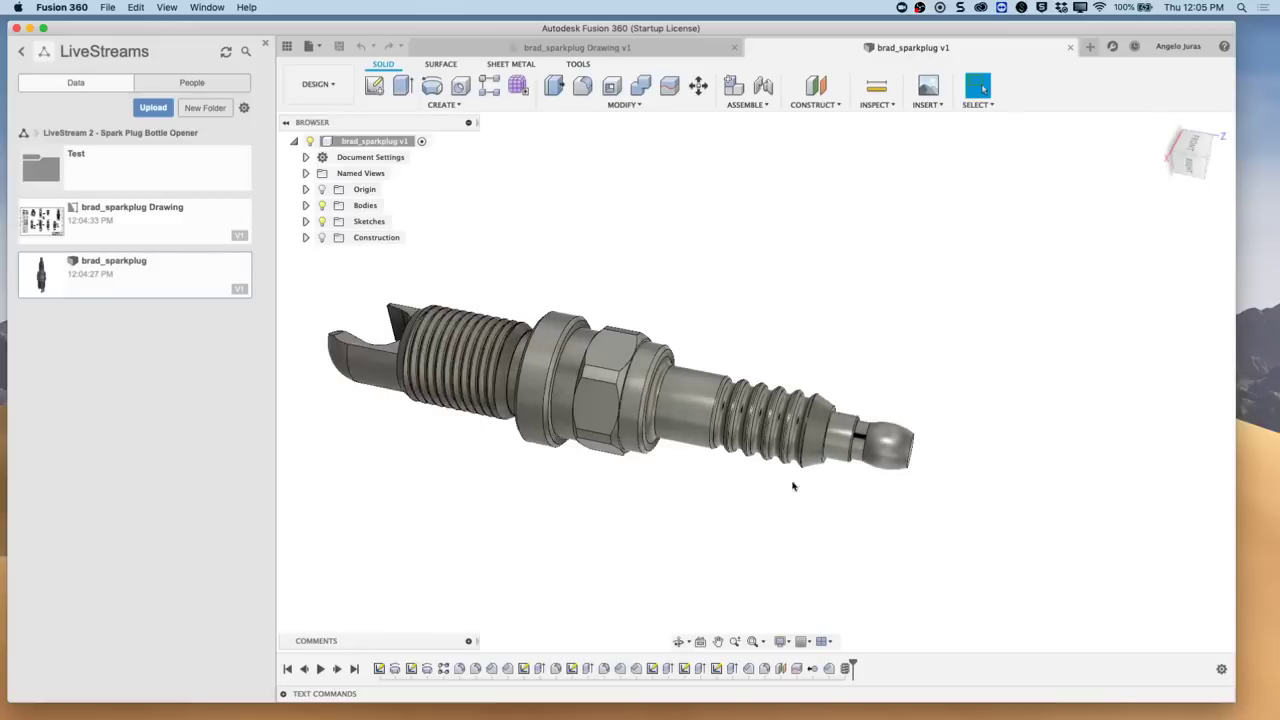
pyautogui.moveTo(397, 372)
pyautogui.keyDown('shift'); pyautogui.mouseDown(button='middle')
pyautogui.moveTo(355, 355)
pyautogui.moveTo(943, 357)
pyautogui.mouseUp(button='middle'); pyautogui.keyUp('shift')
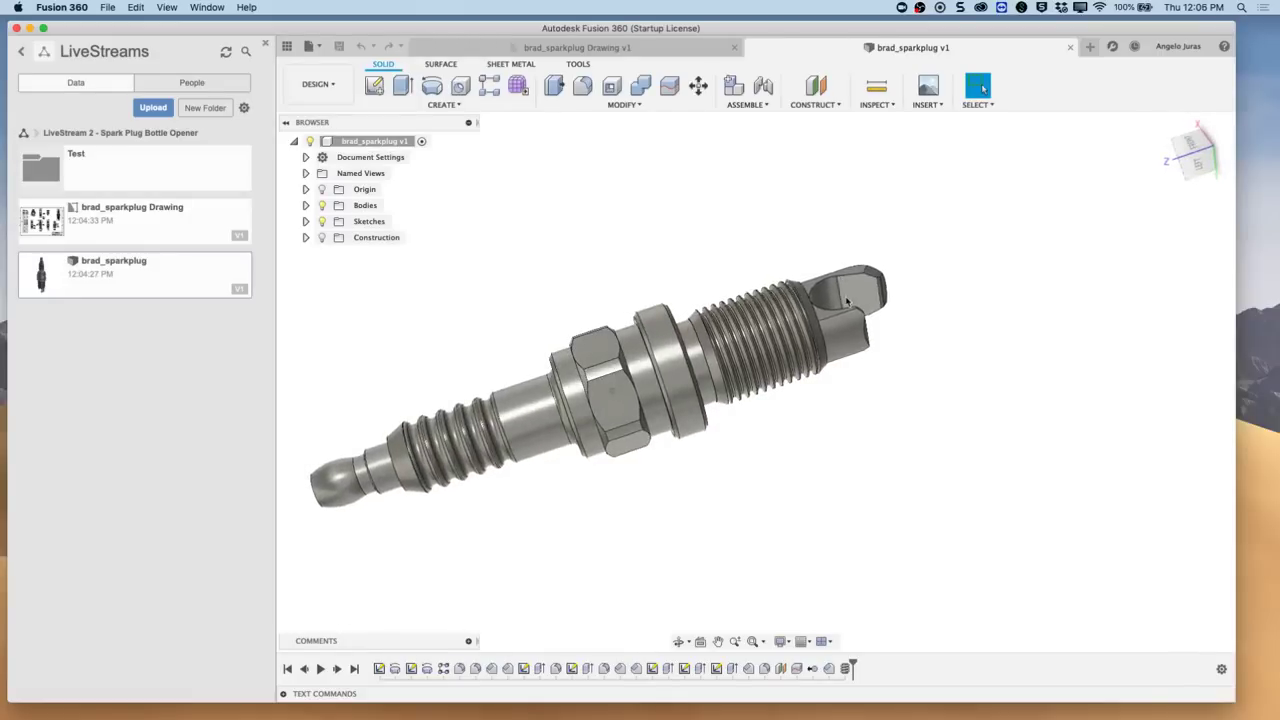
pyautogui.keyDown('shift'); pyautogui.scroll(-10, 883, 305); pyautogui.keyUp('shift')
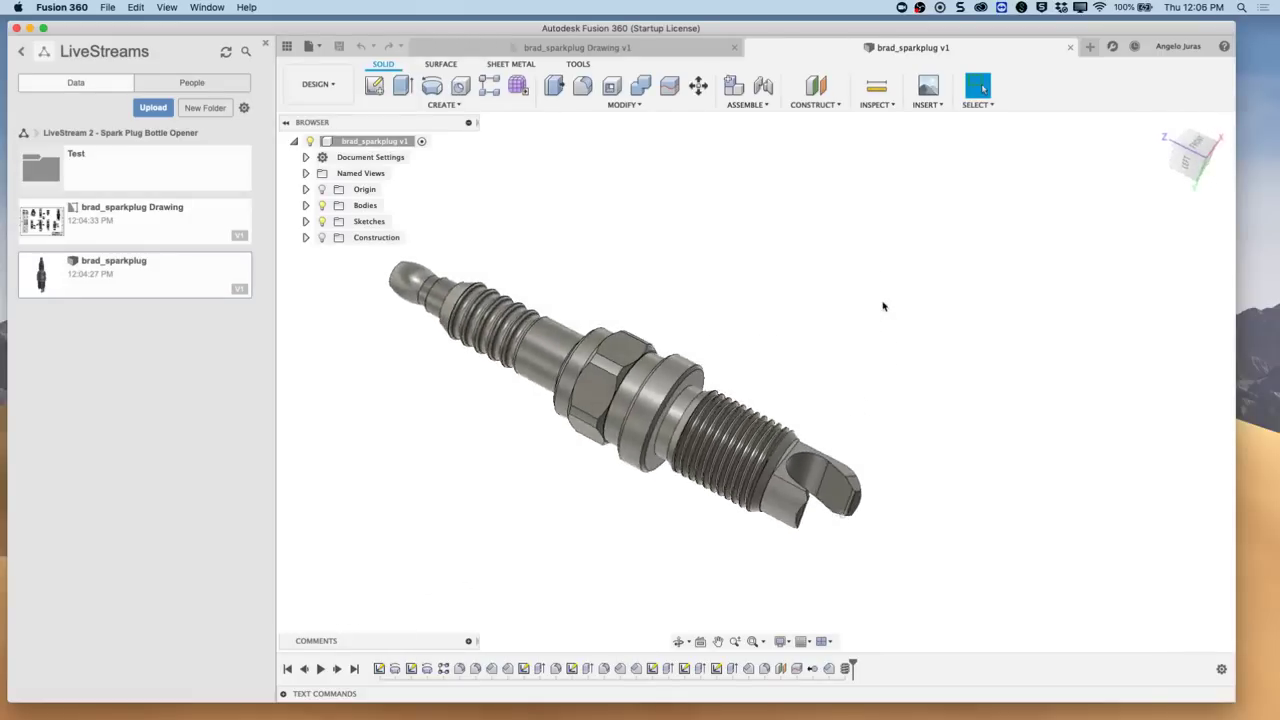
# Step: Examine the external thread near the opener notch and the chamfered faces at both of its ends
pyautogui.scroll(5, 883, 305)
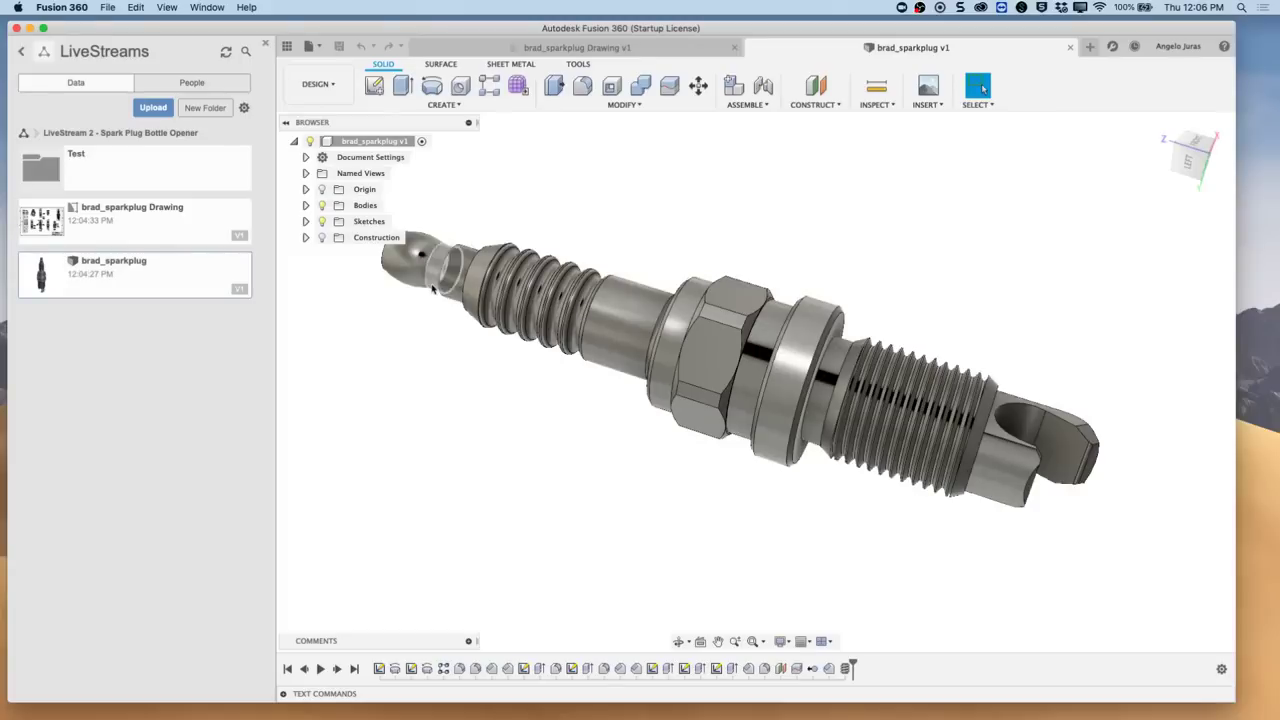
pyautogui.keyDown('shift'); pyautogui.moveTo(385, 260); pyautogui.dragTo(566, 338, button='middle'); pyautogui.keyUp('shift')
pyautogui.scroll(5, 751, 500)
pyautogui.scroll(5, 785, 465)
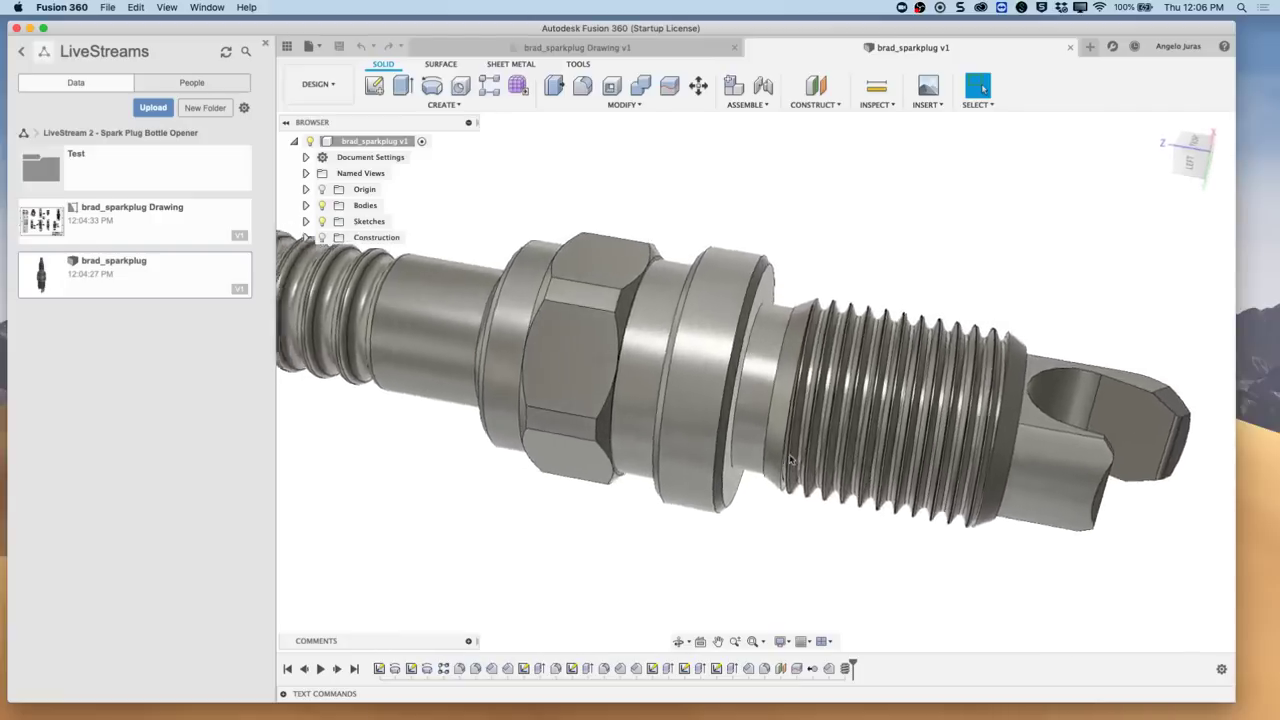
pyautogui.scroll(-5, 788, 443)
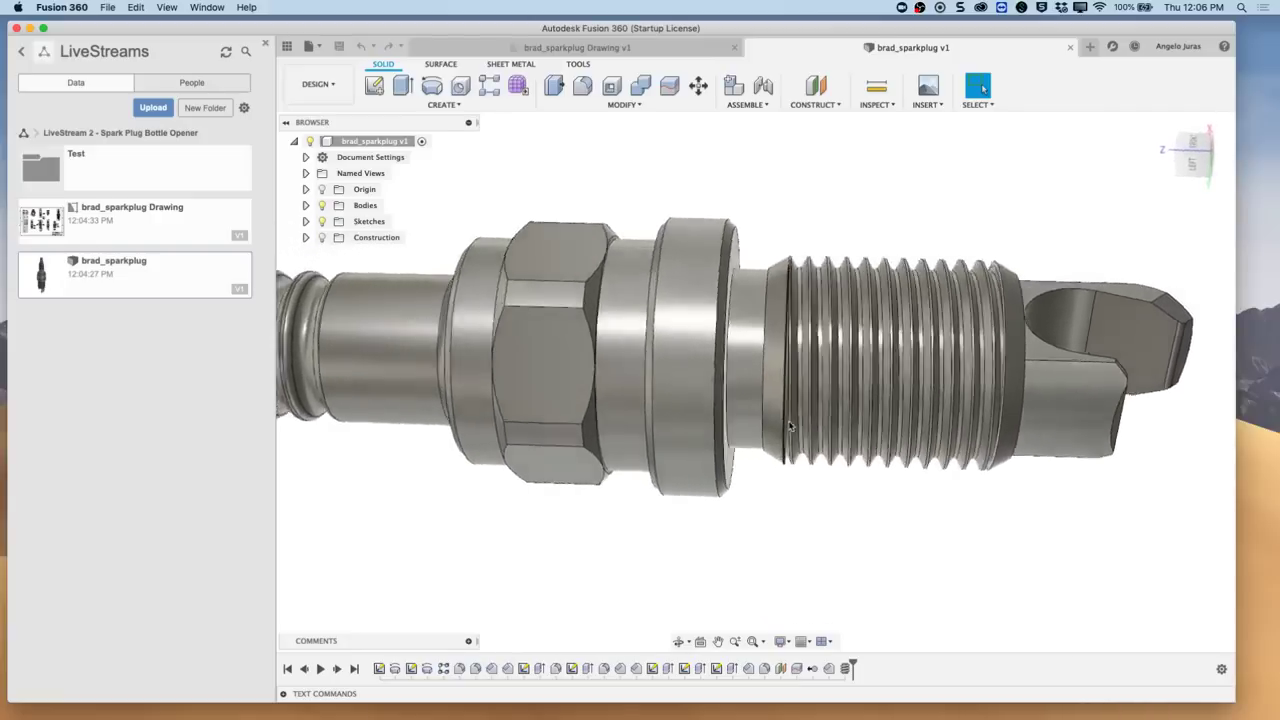
pyautogui.keyDown('shift'); pyautogui.moveTo(788, 443); pyautogui.dragTo(802, 413, button='middle'); pyautogui.keyUp('shift')
pyautogui.scroll(5, 802, 413)
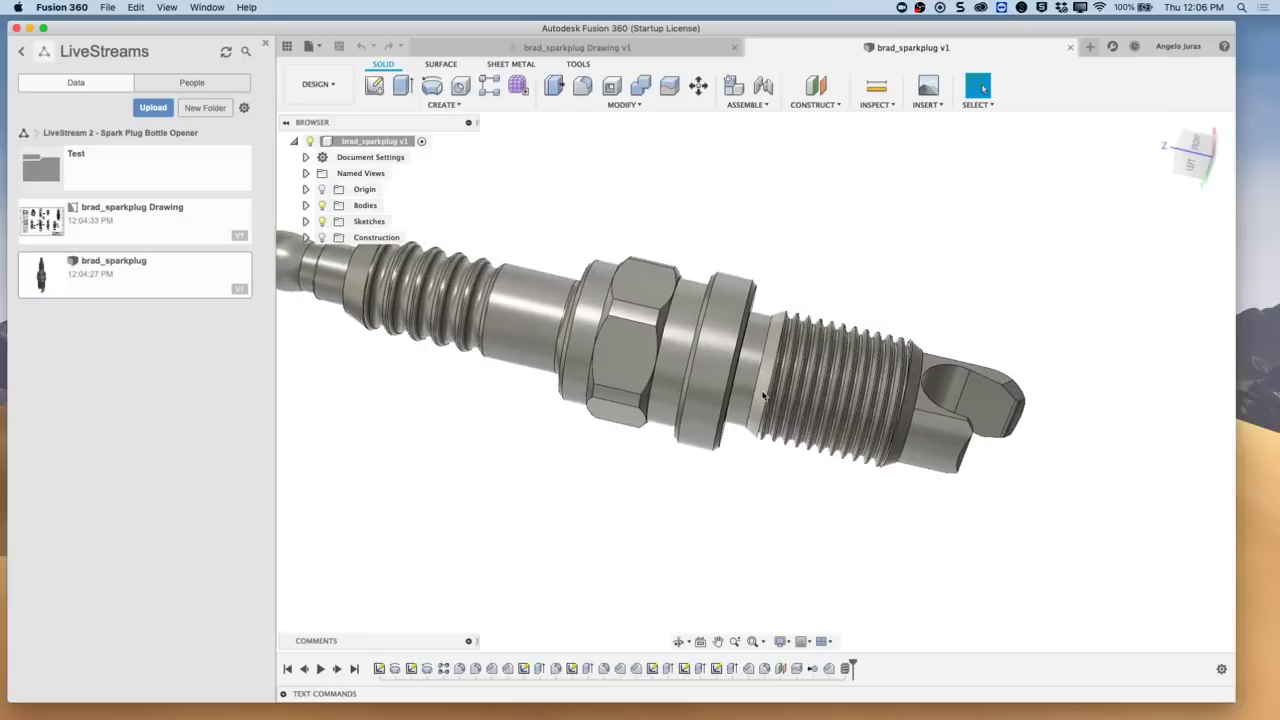
pyautogui.click(763, 393)
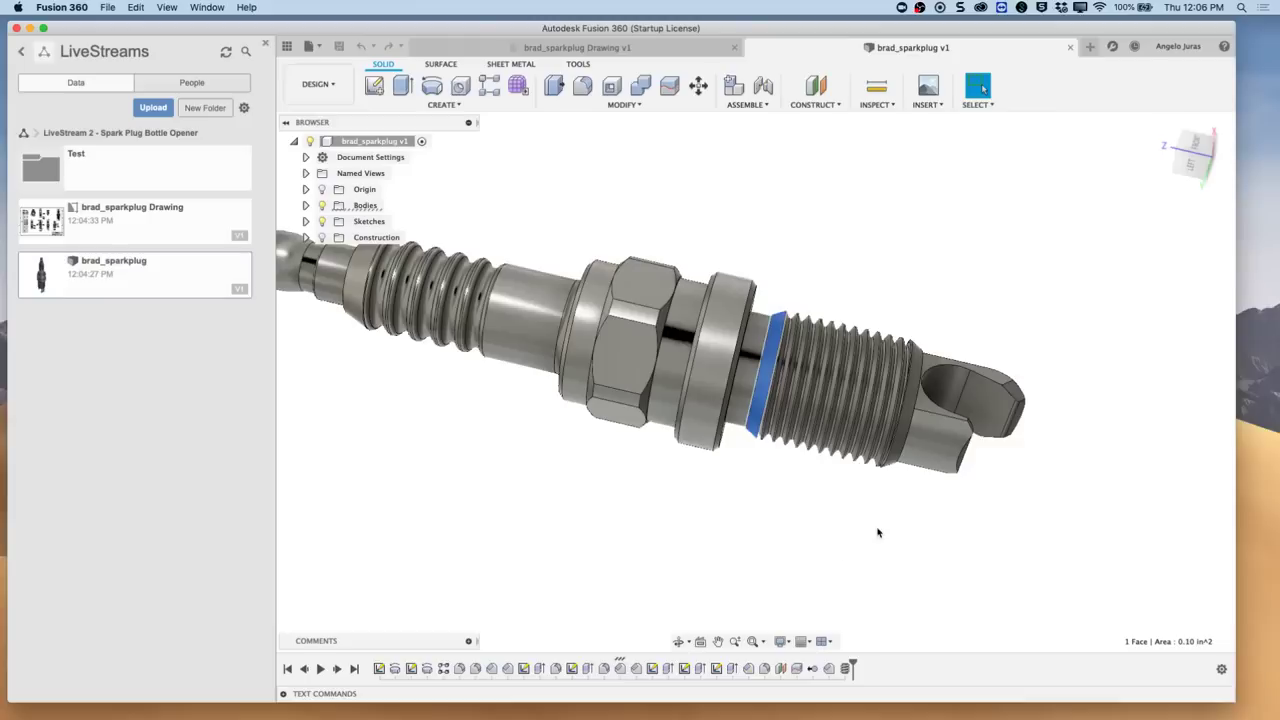
pyautogui.click(895, 452)
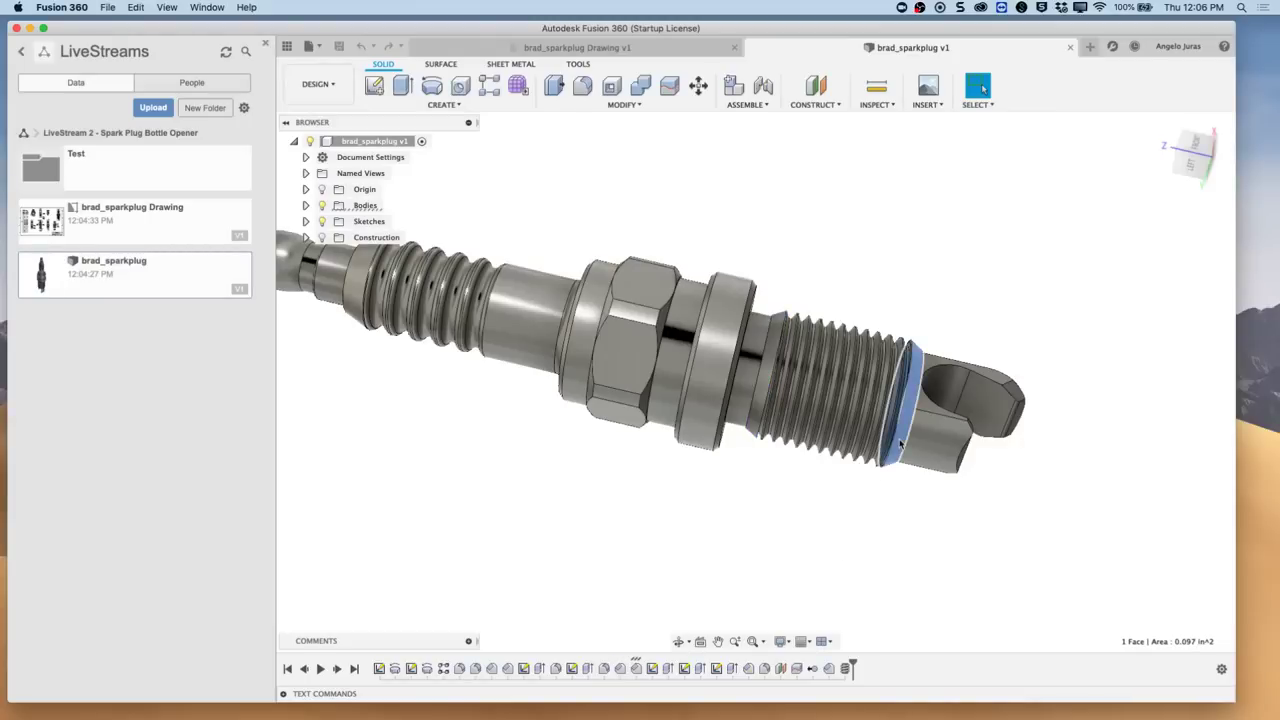
# Step: Reorder the design history so the Thread feature comes directly before the Chamfer3 feature
pyautogui.click(620, 669)
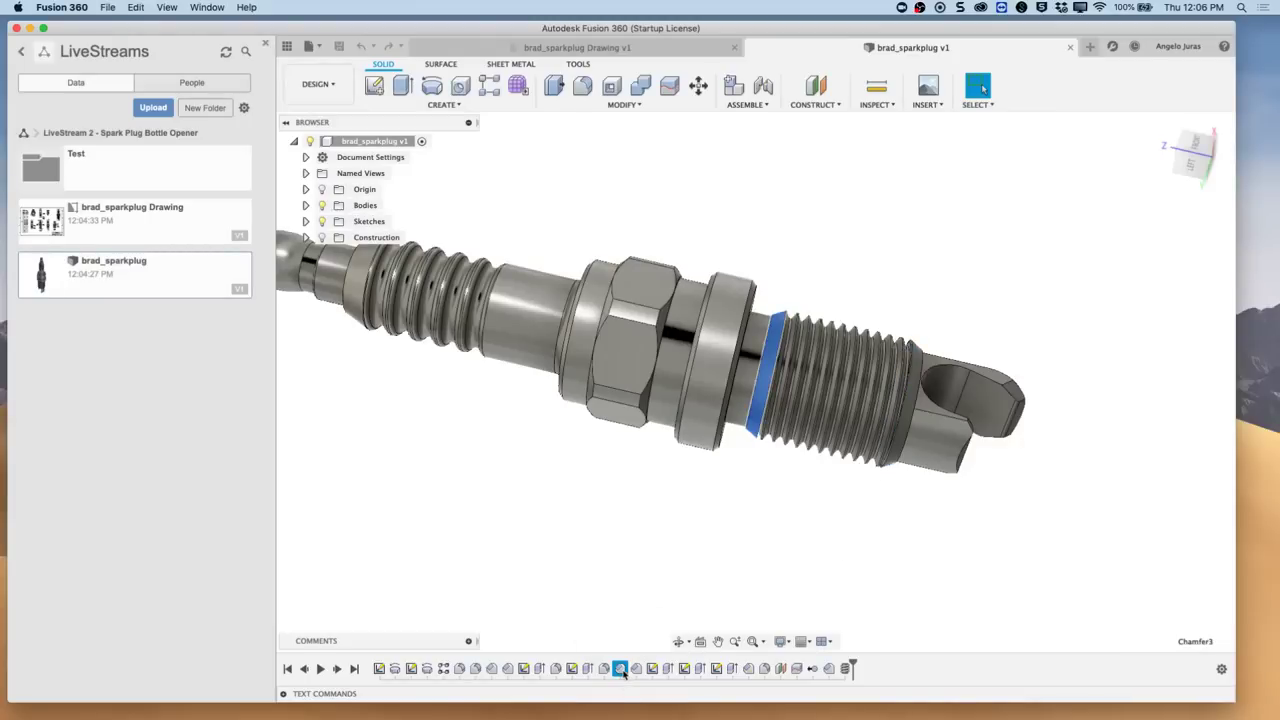
pyautogui.click(845, 669)
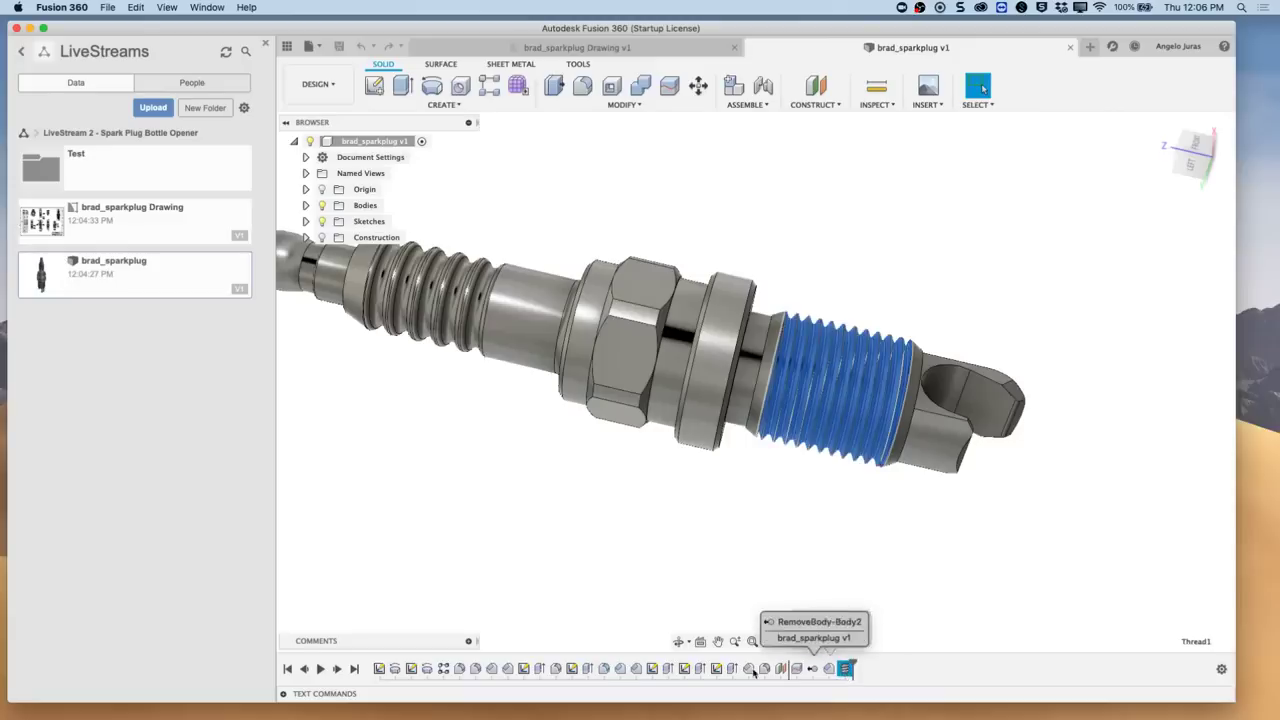
pyautogui.click(618, 669)
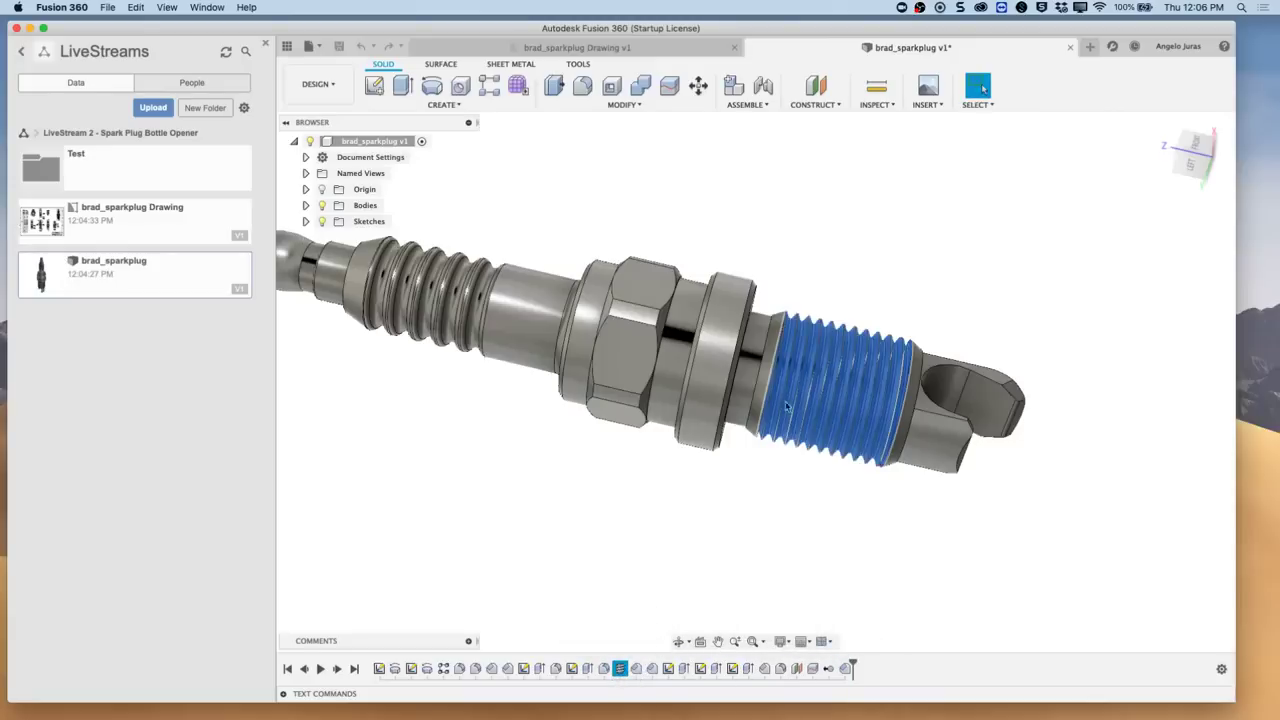
# Step: Clear the selection and inspect how the reordered thread meets the chamfers at both of its ends
pyautogui.press('Escape')
pyautogui.scroll(5, 771, 415)
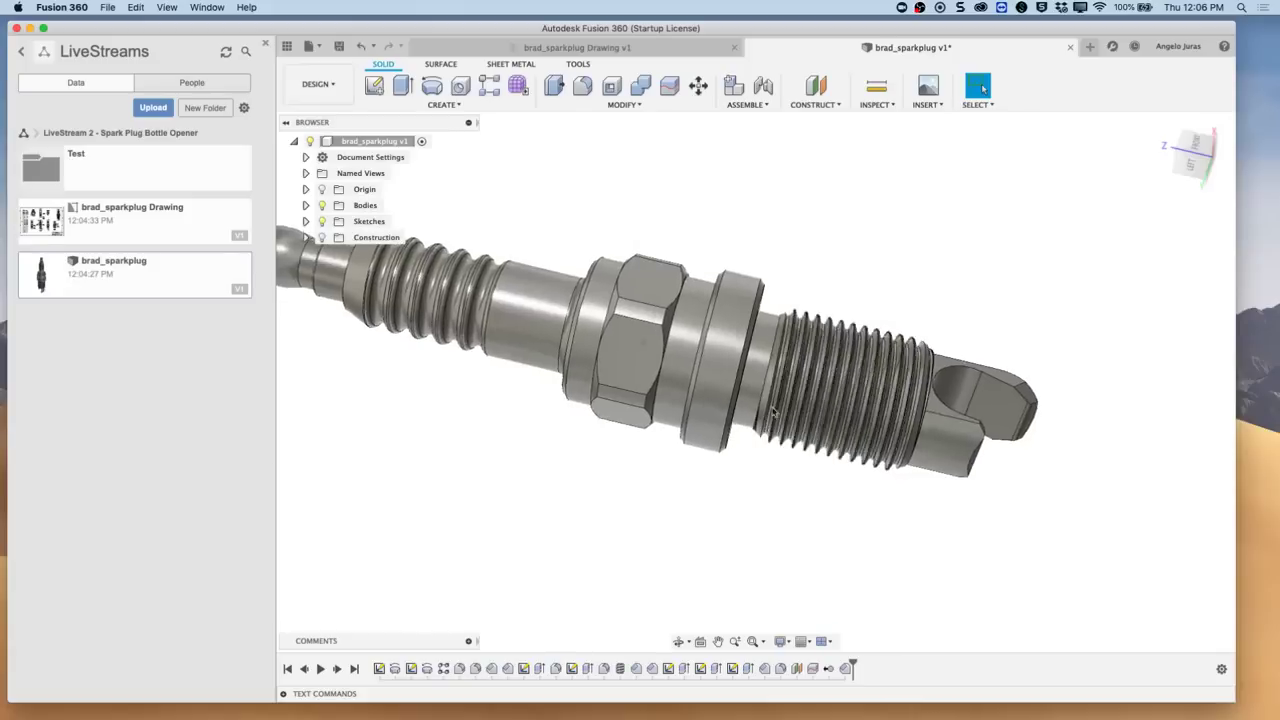
pyautogui.scroll(2, 773, 411)
pyautogui.scroll(-5, 785, 428)
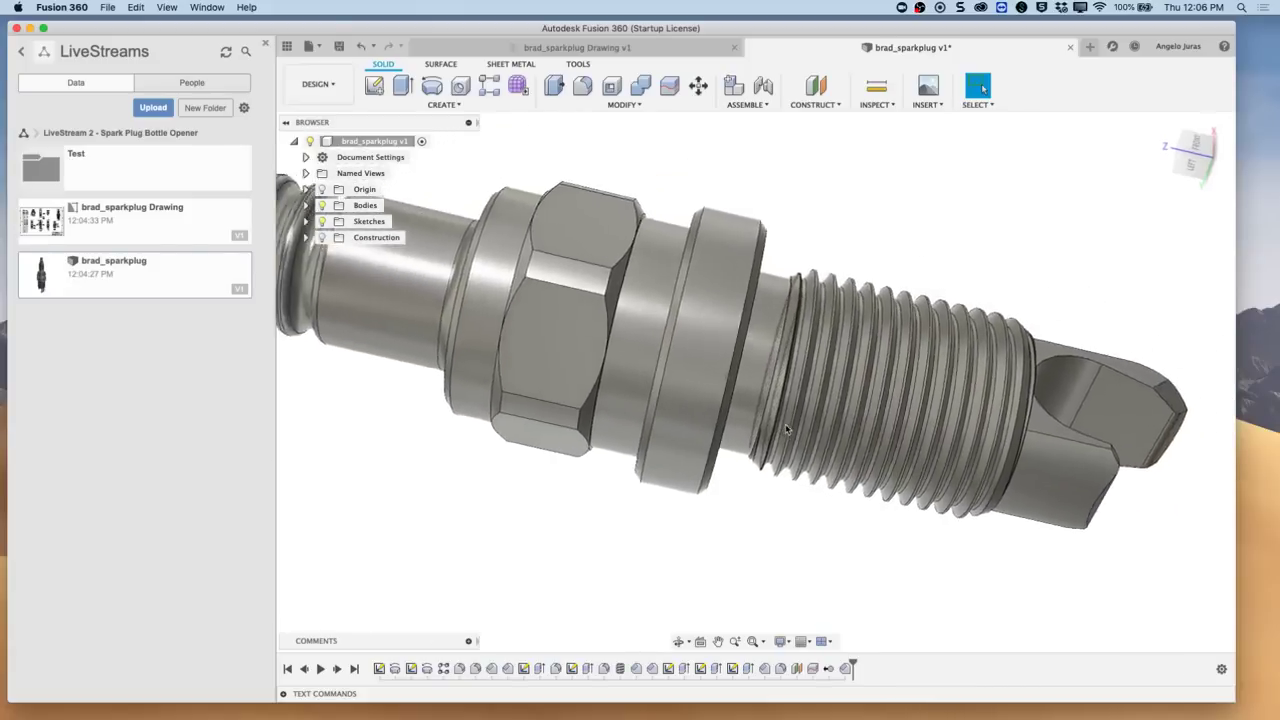
pyautogui.scroll(-3, 785, 428)
pyautogui.scroll(5, 783, 430)
pyautogui.scroll(-5, 780, 435)
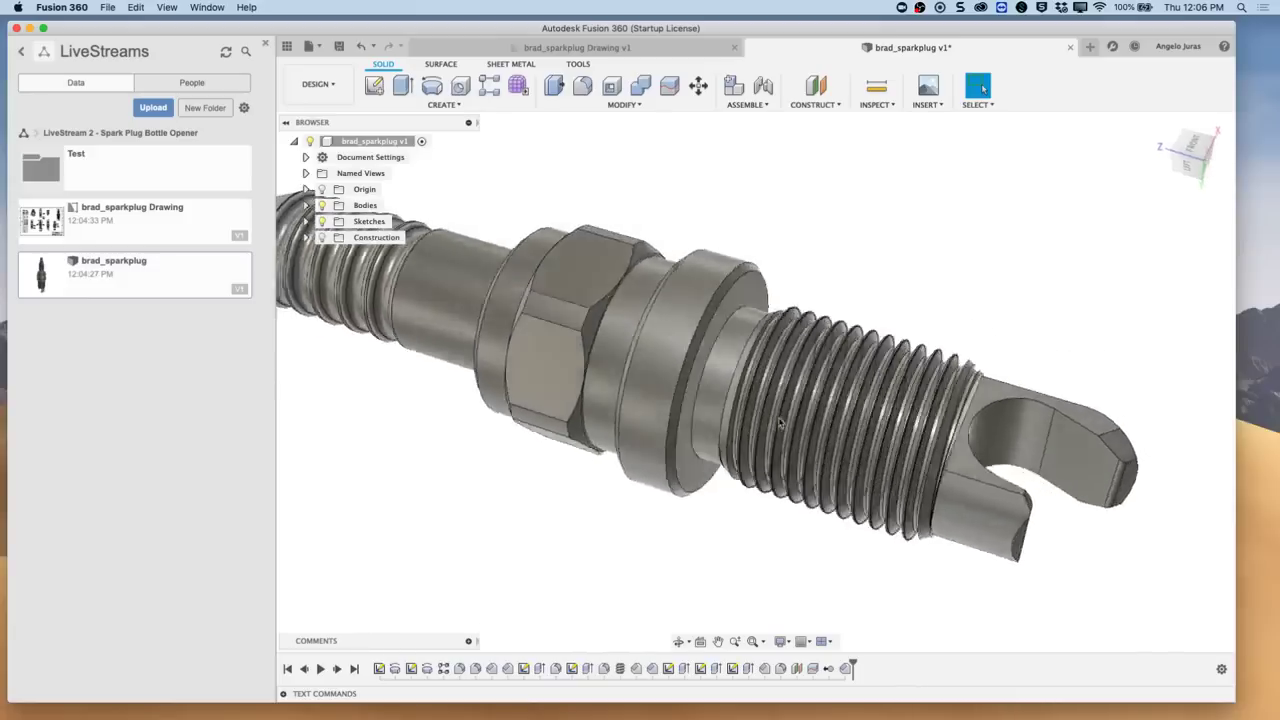
pyautogui.keyDown('shift'); pyautogui.moveTo(857, 463); pyautogui.dragTo(791, 317, button='middle'); pyautogui.keyUp('shift')
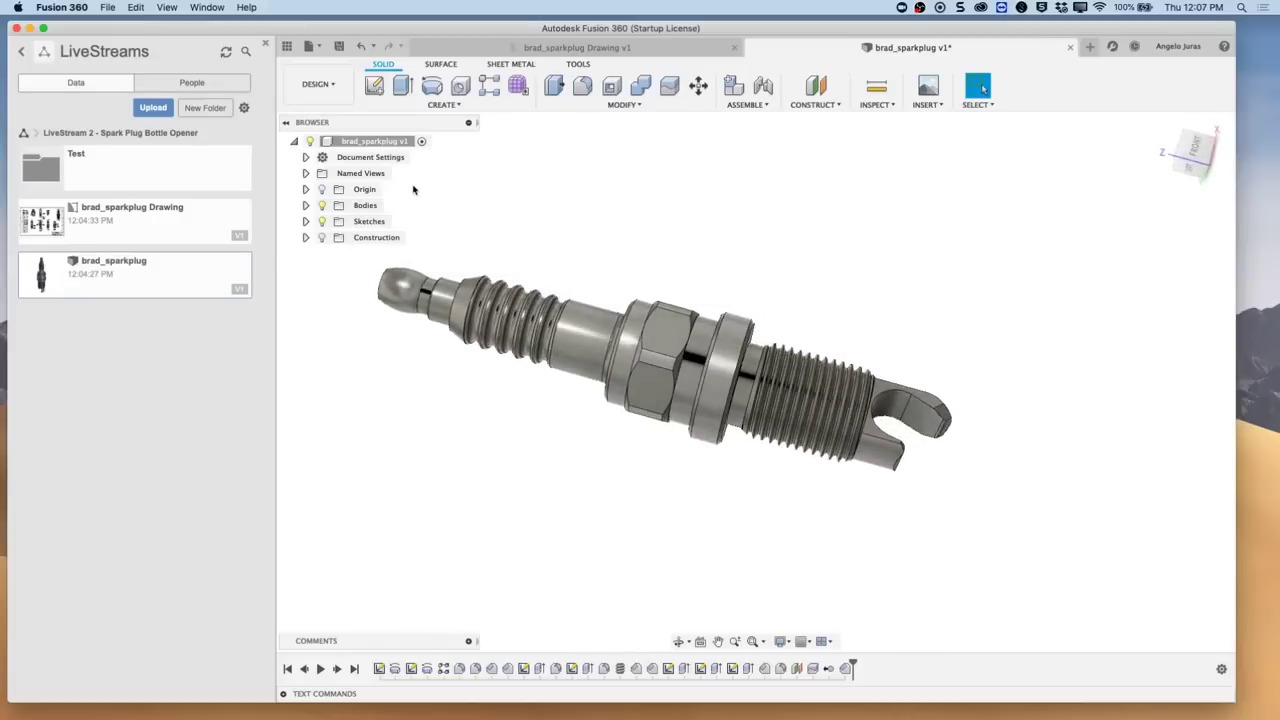
# Step: Switch to the Manufacture workspace and hide the project data panel
pyautogui.click(336, 87)
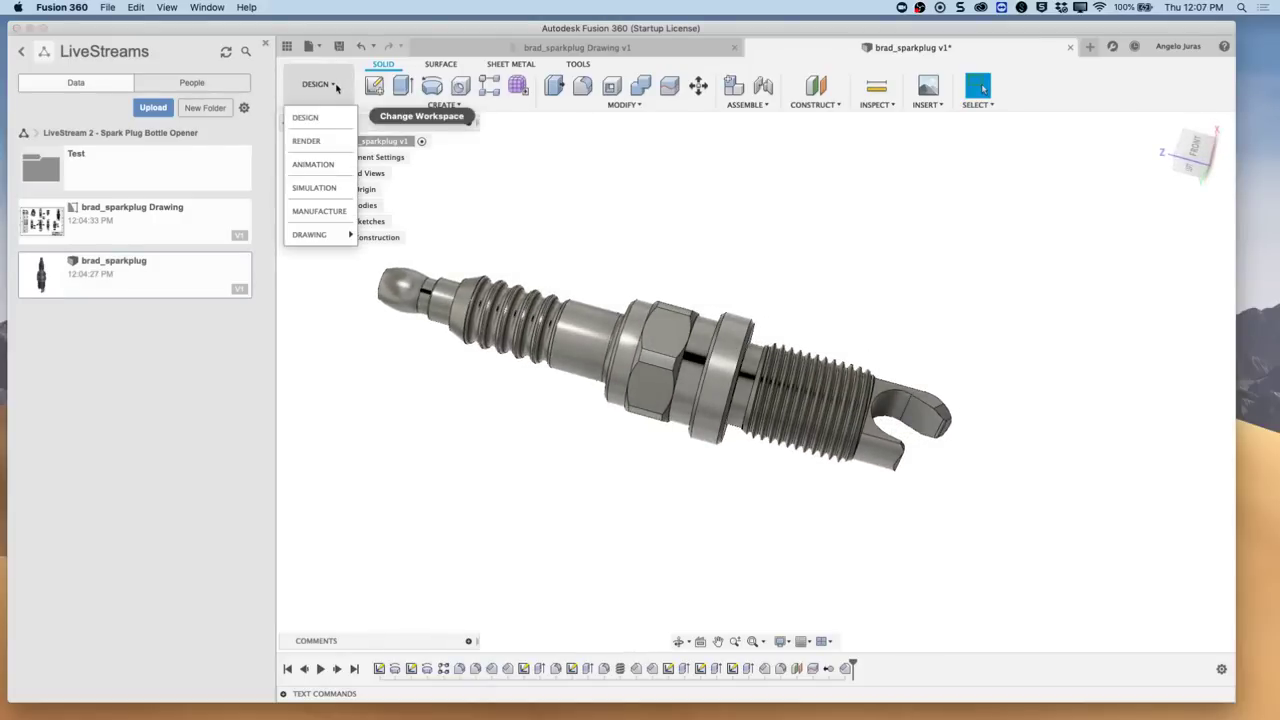
pyautogui.click(318, 211)
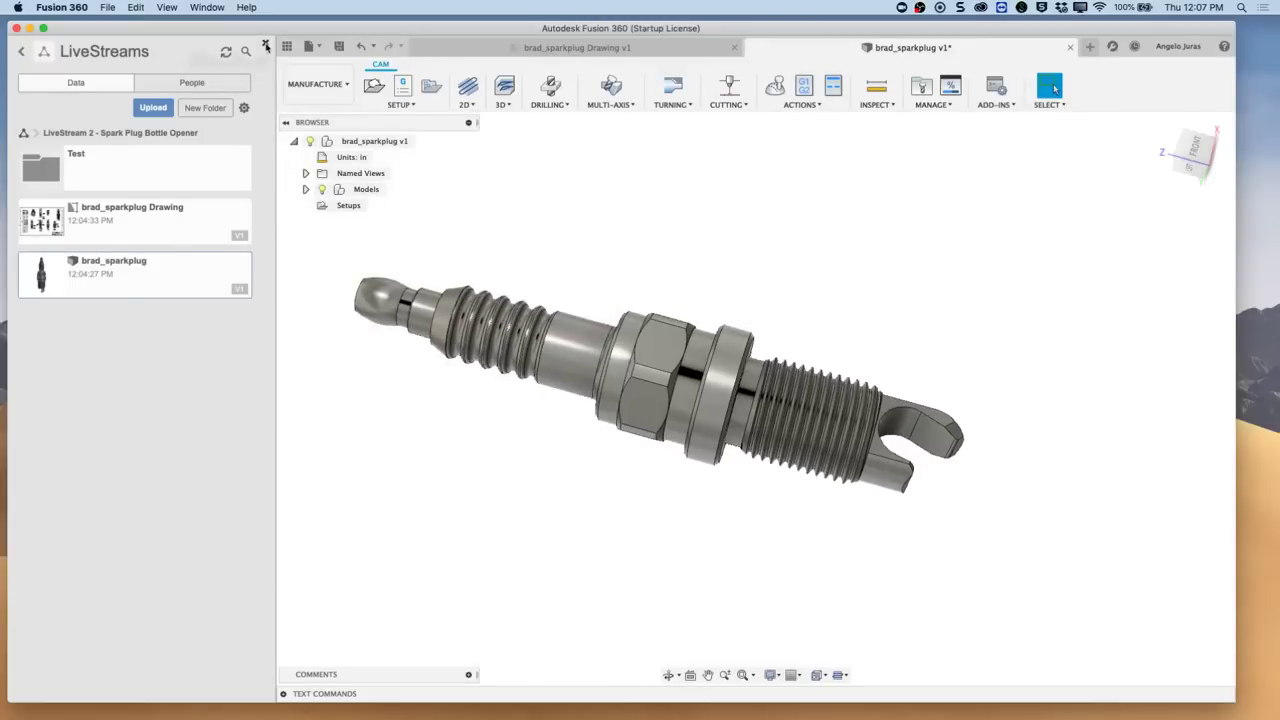
pyautogui.click(266, 47)
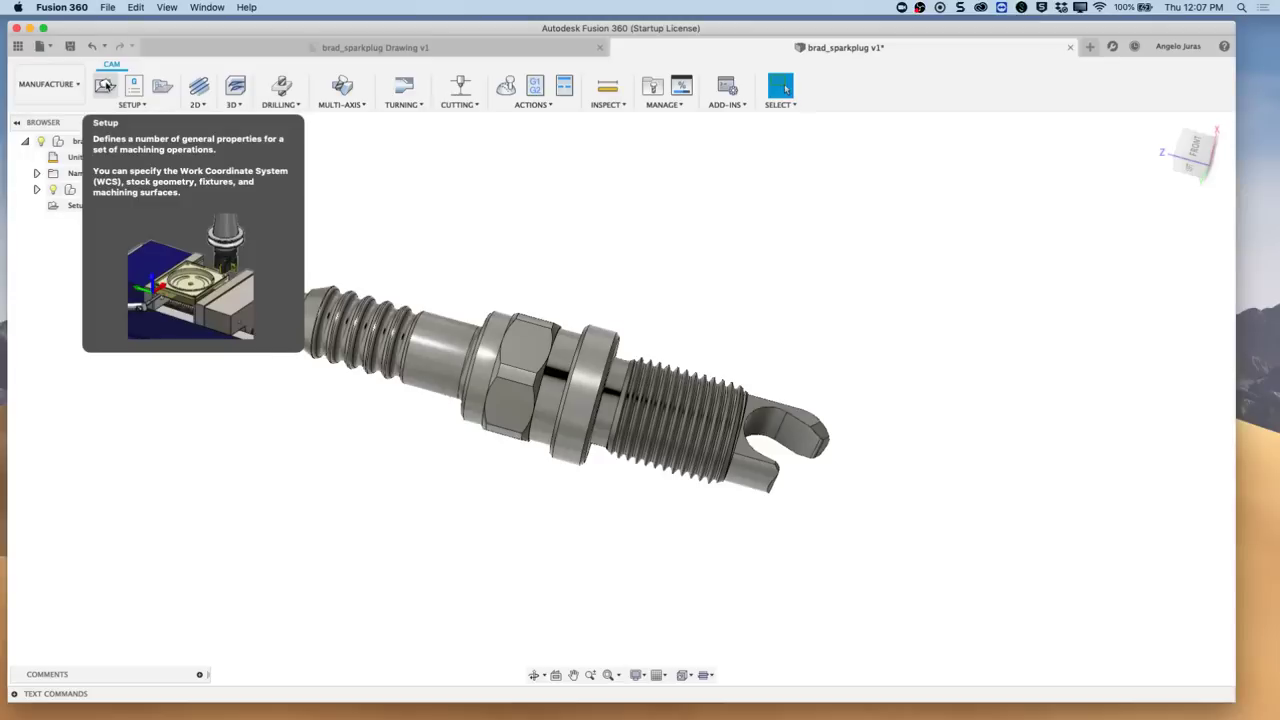
# Step: Start a new machining setup and set its operation type to Turning or mill/turn
pyautogui.click(105, 88)
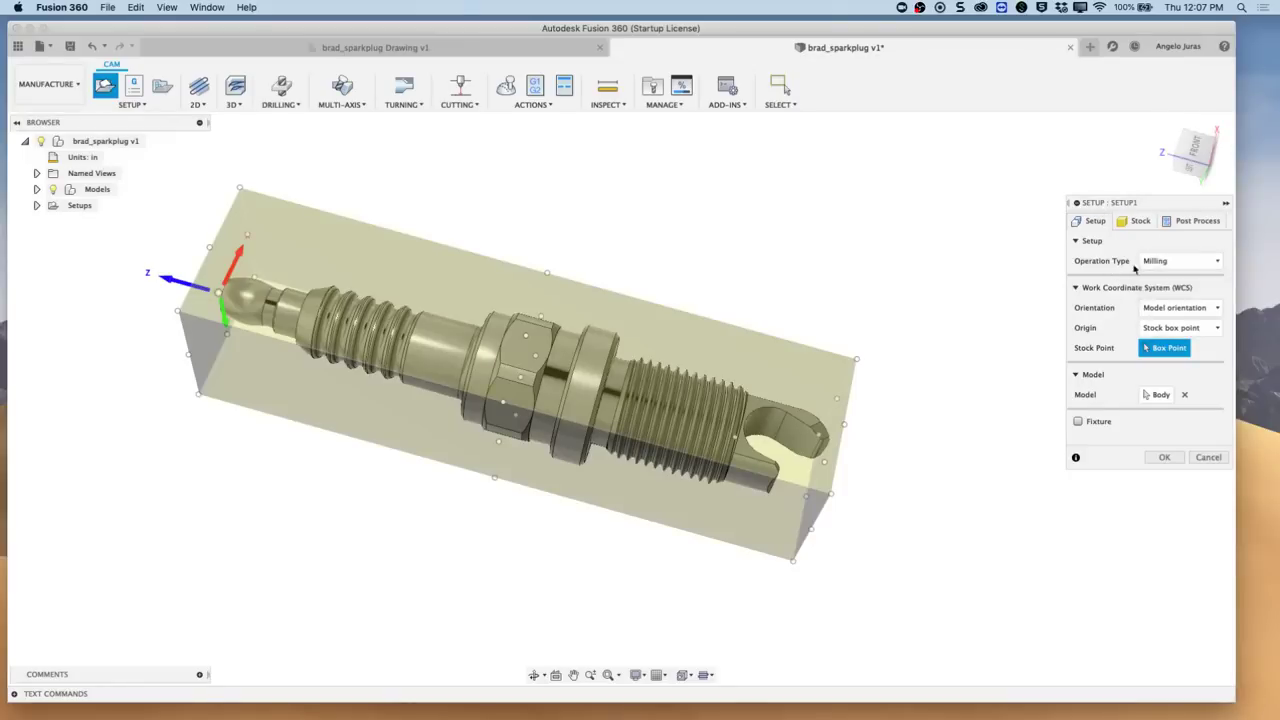
pyautogui.click(1215, 261)
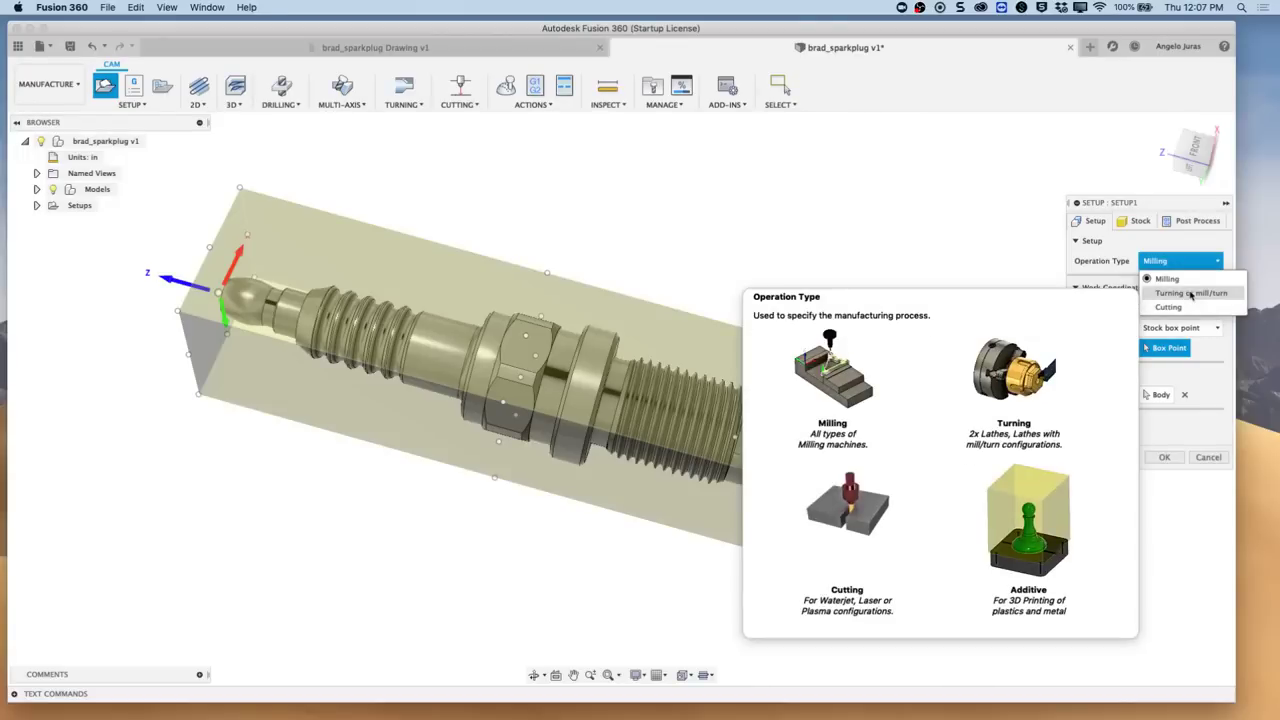
pyautogui.click(1190, 293)
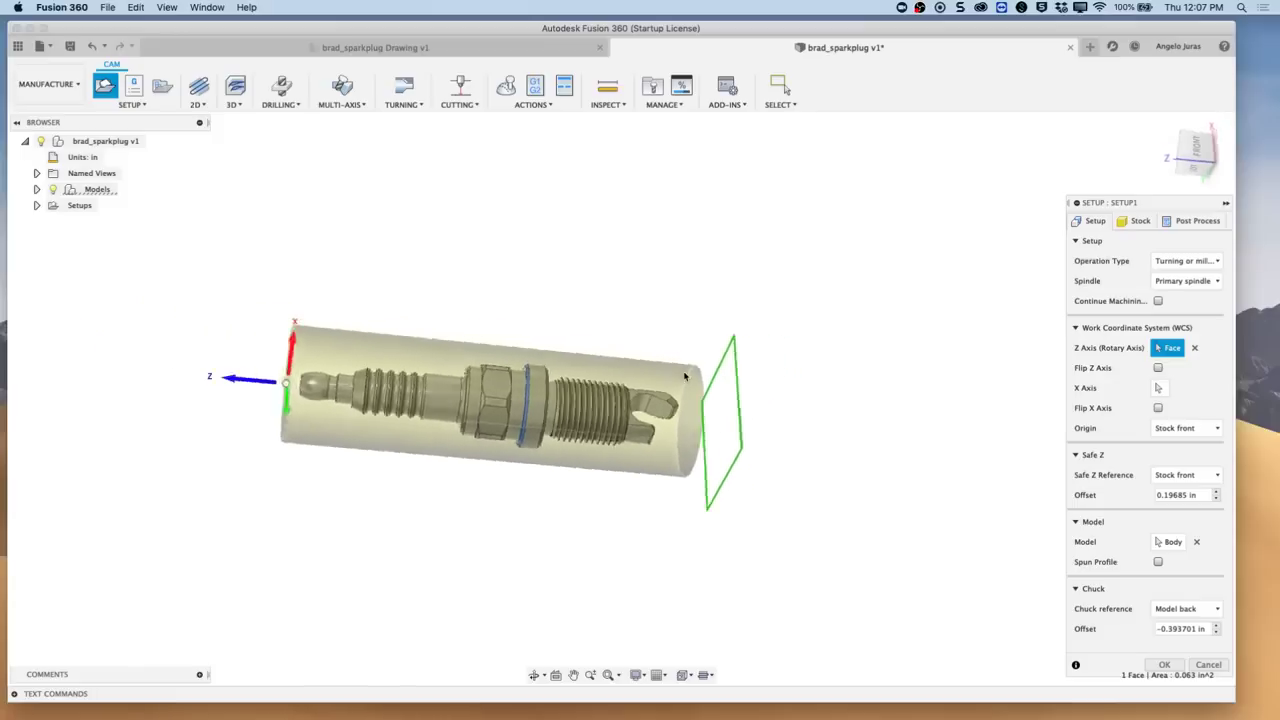
# Step: Flip the setup's Z axis so it points outward from the bottle-opener end of the stock
pyautogui.click(1183, 160)
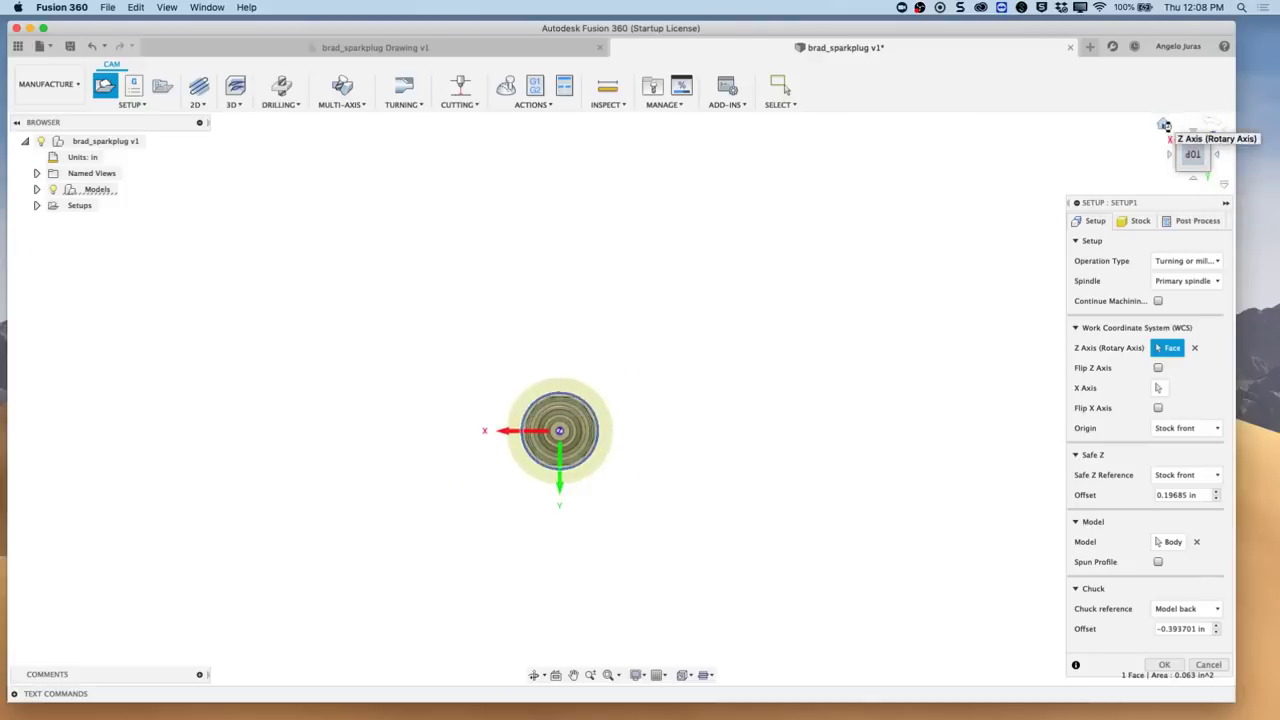
pyautogui.click(1164, 124)
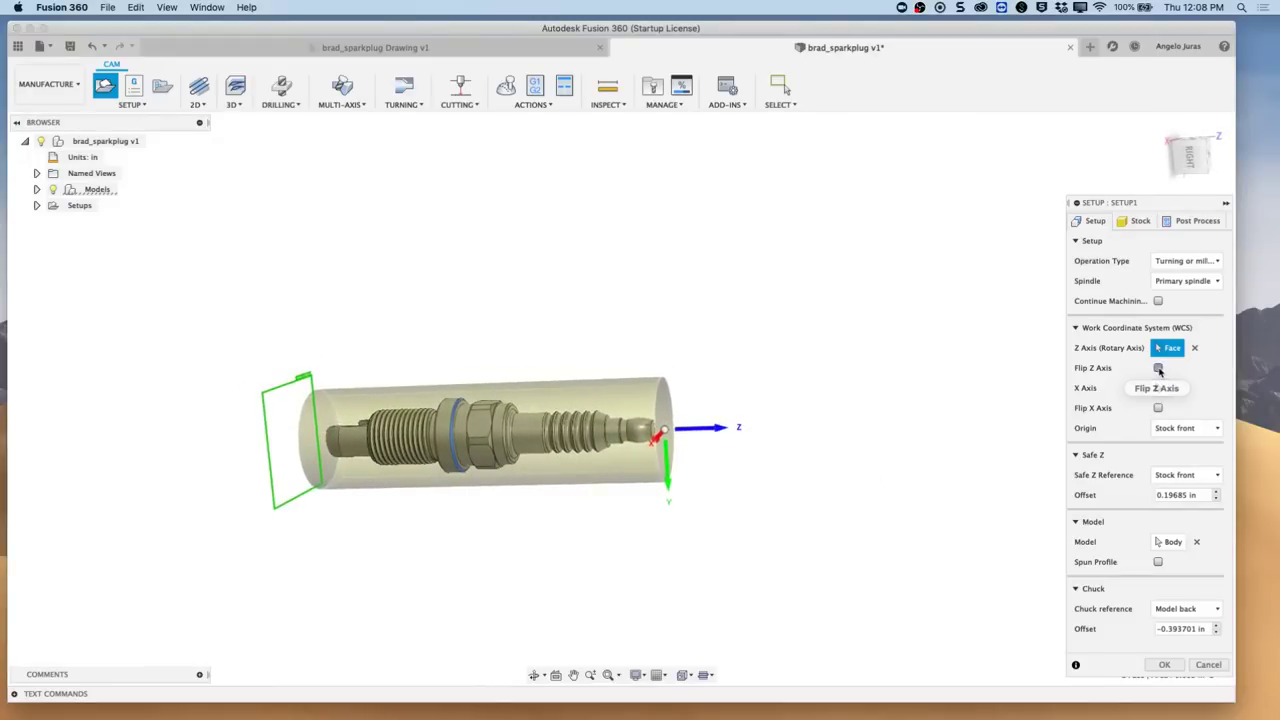
pyautogui.click(1158, 368)
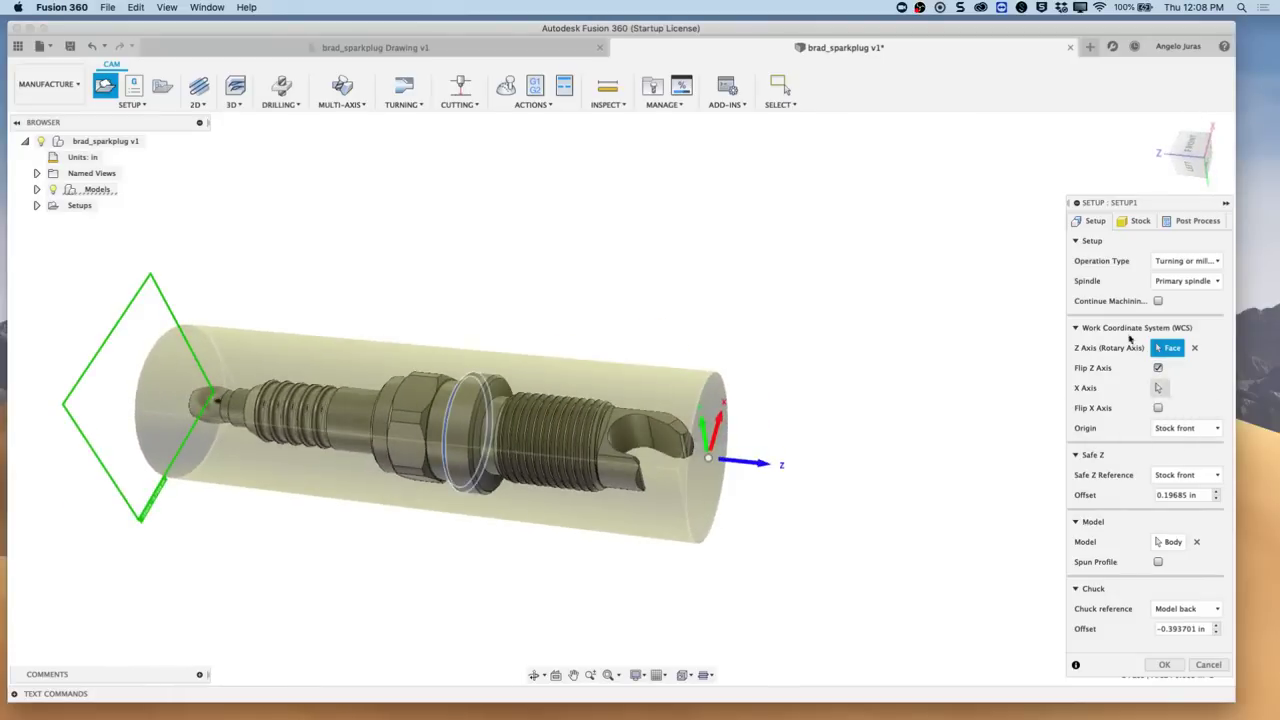
# Step: Try Model front as the work coordinate origin, and return the origin to Stock front
pyautogui.click(1218, 430)
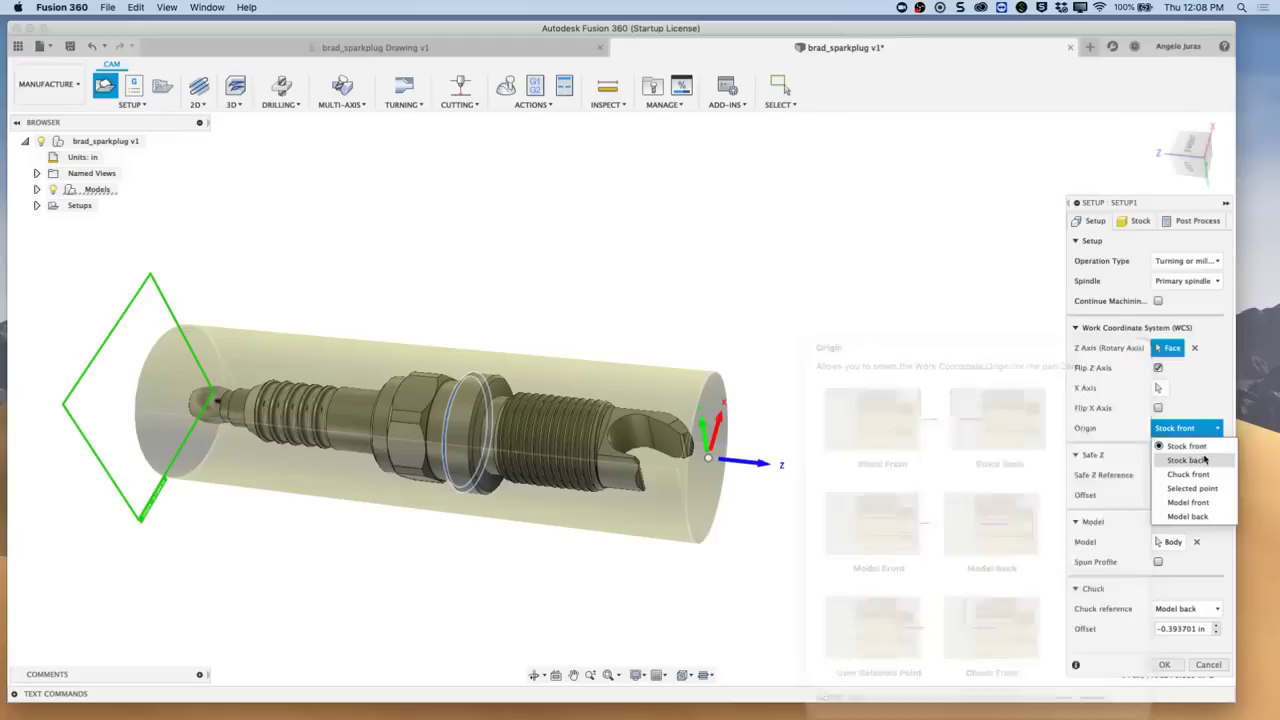
pyautogui.click(1195, 502)
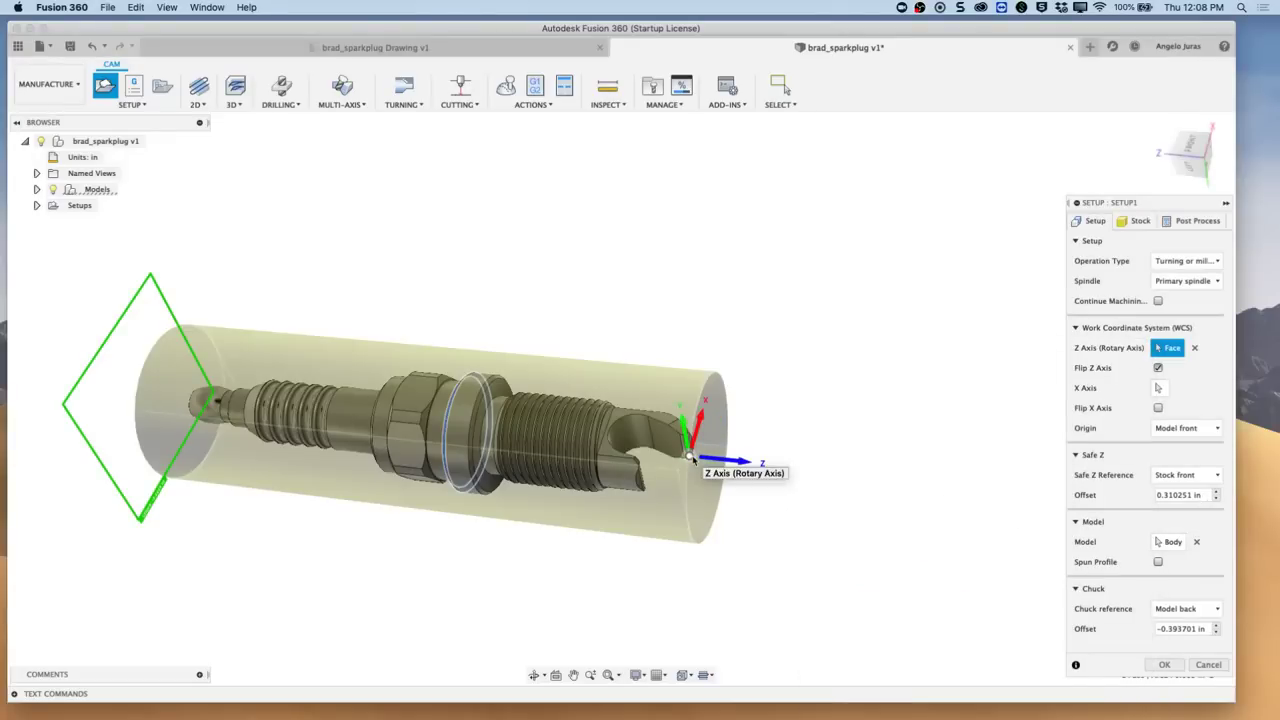
pyautogui.click(1212, 430)
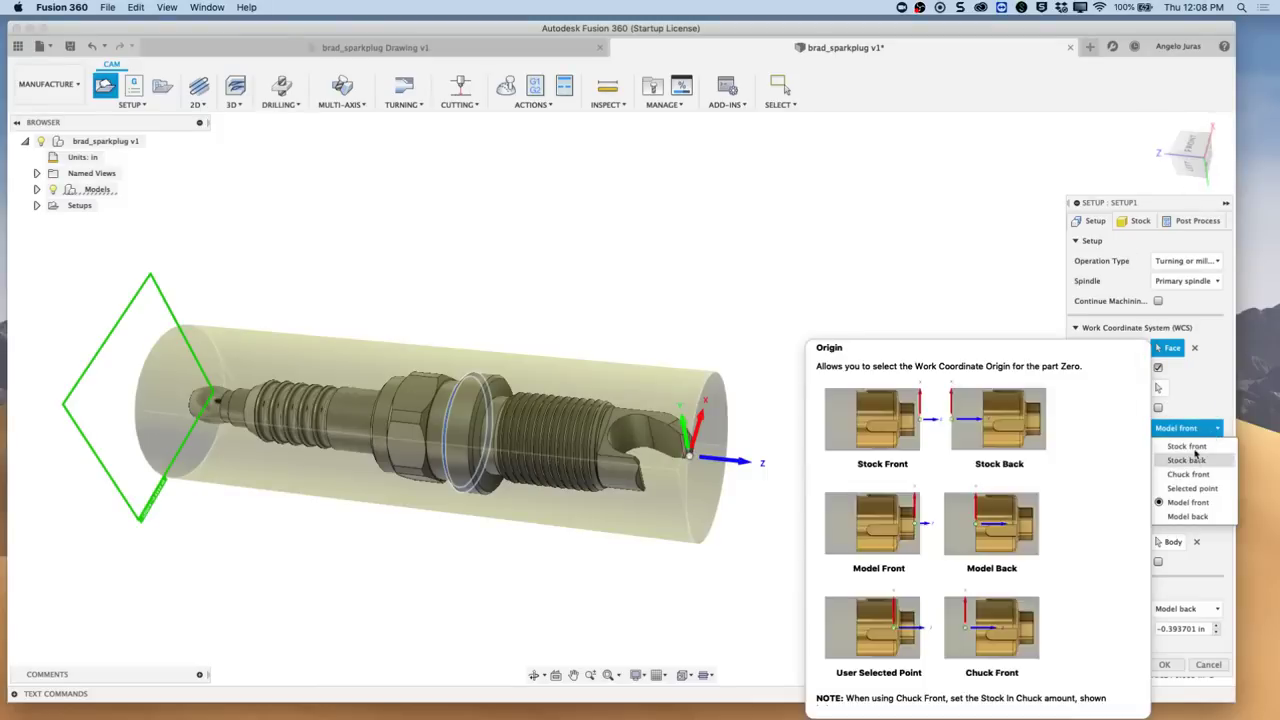
pyautogui.click(1190, 446)
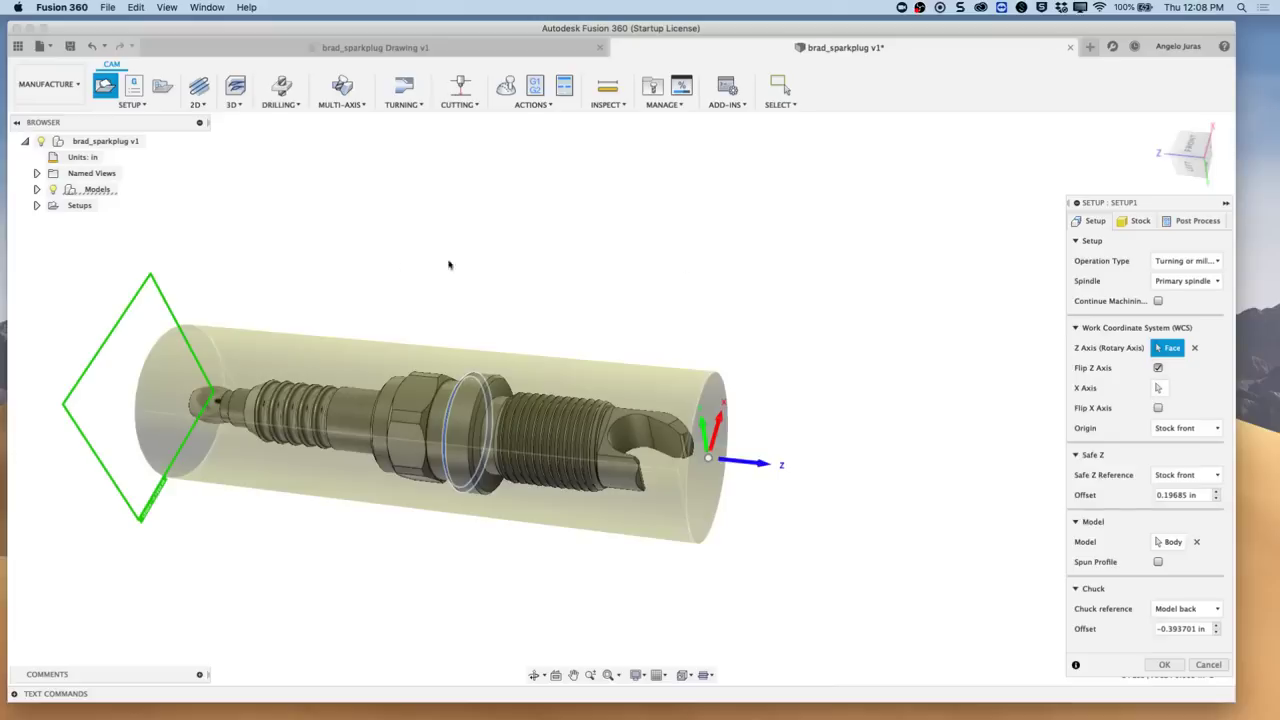
# Step: Set the Safe Z offset from the stock front to 0.5 in
pyautogui.moveTo(103, 161)
pyautogui.click(1205, 497)
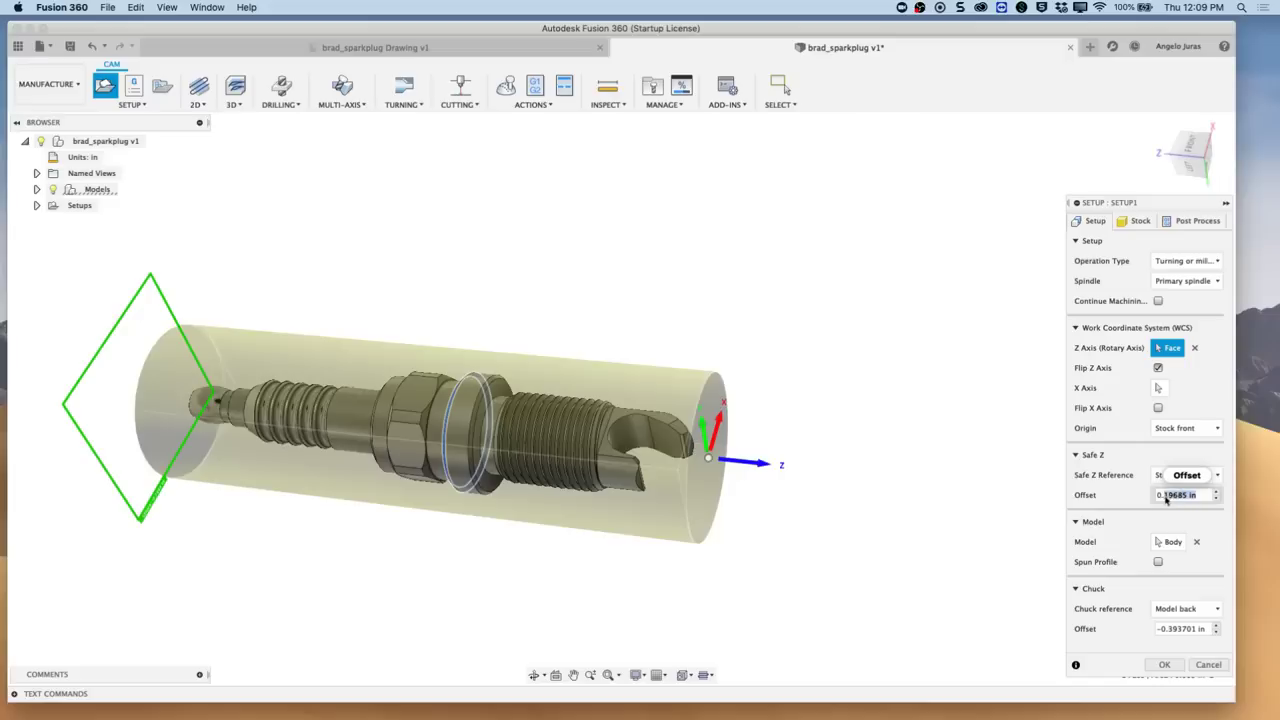
pyautogui.press('BackSpace')
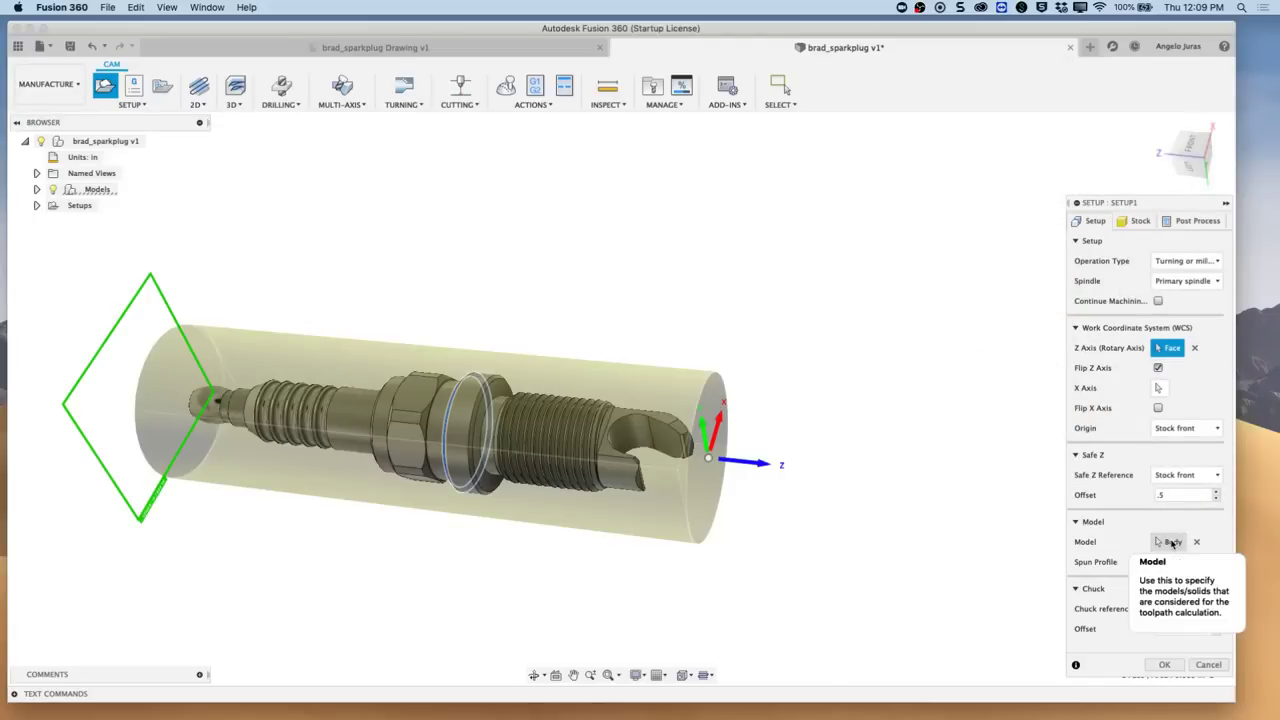
# Step: Activate the model body selection, enable Spun Profile, and set the chuck offset to -0.5 in from the model back
pyautogui.click(1172, 543)
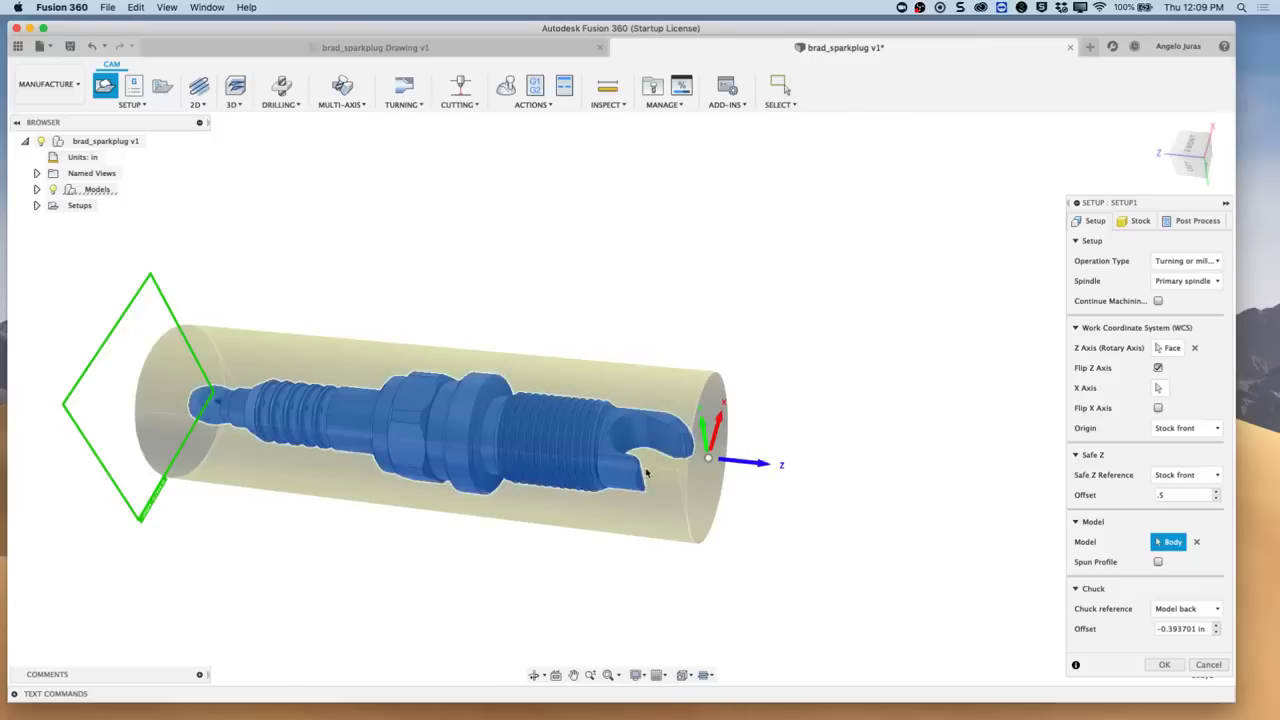
pyautogui.click(1158, 562)
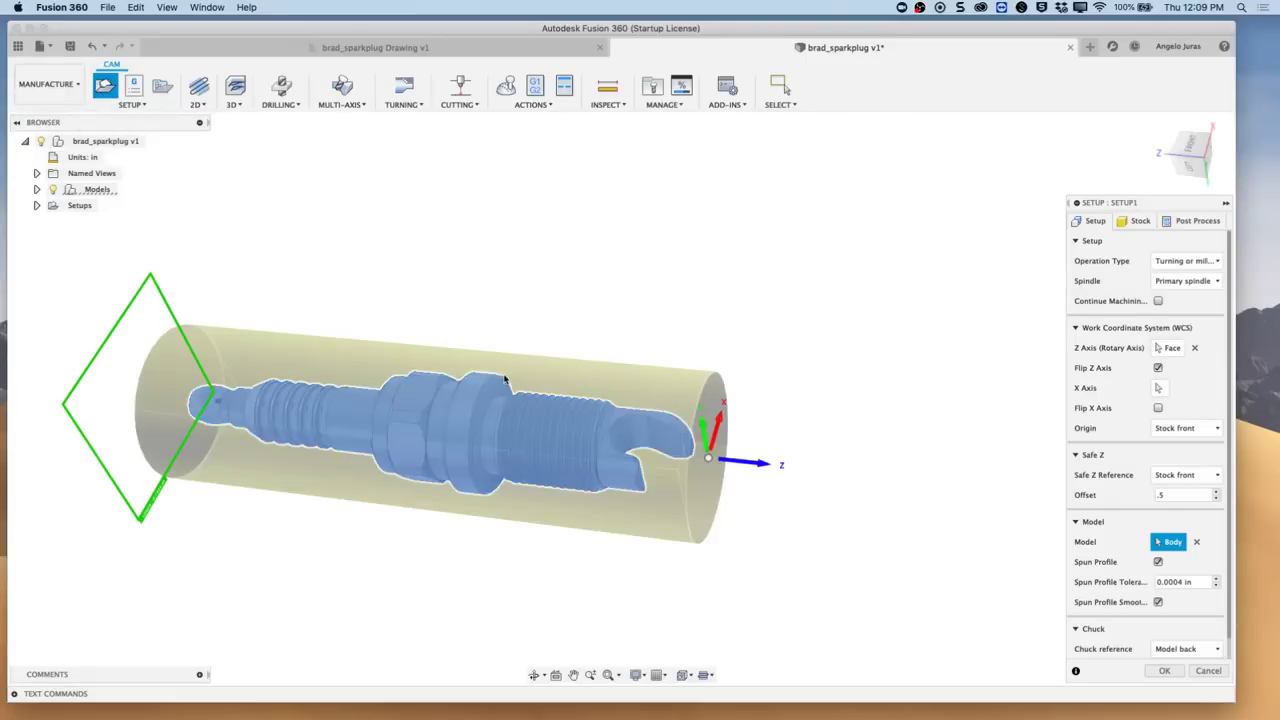
pyautogui.scroll(-1, 1165, 580)
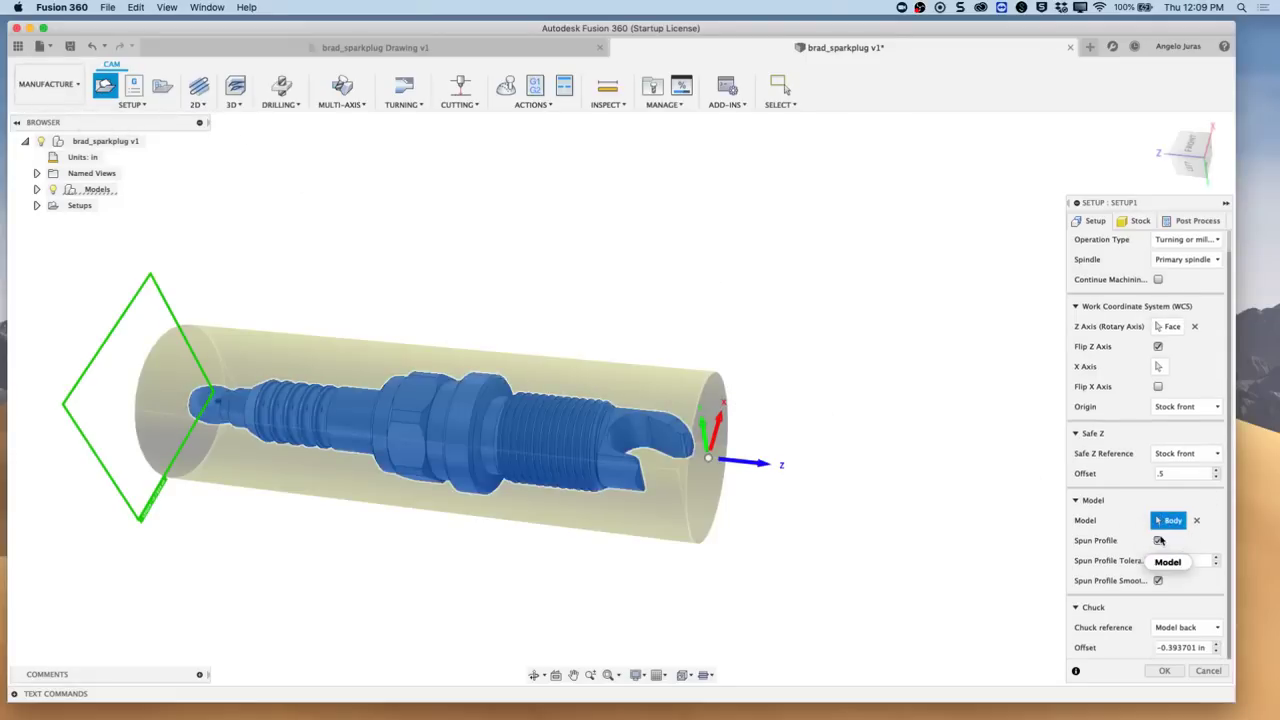
pyautogui.moveTo(1168, 647); pyautogui.dragTo(1203, 647)
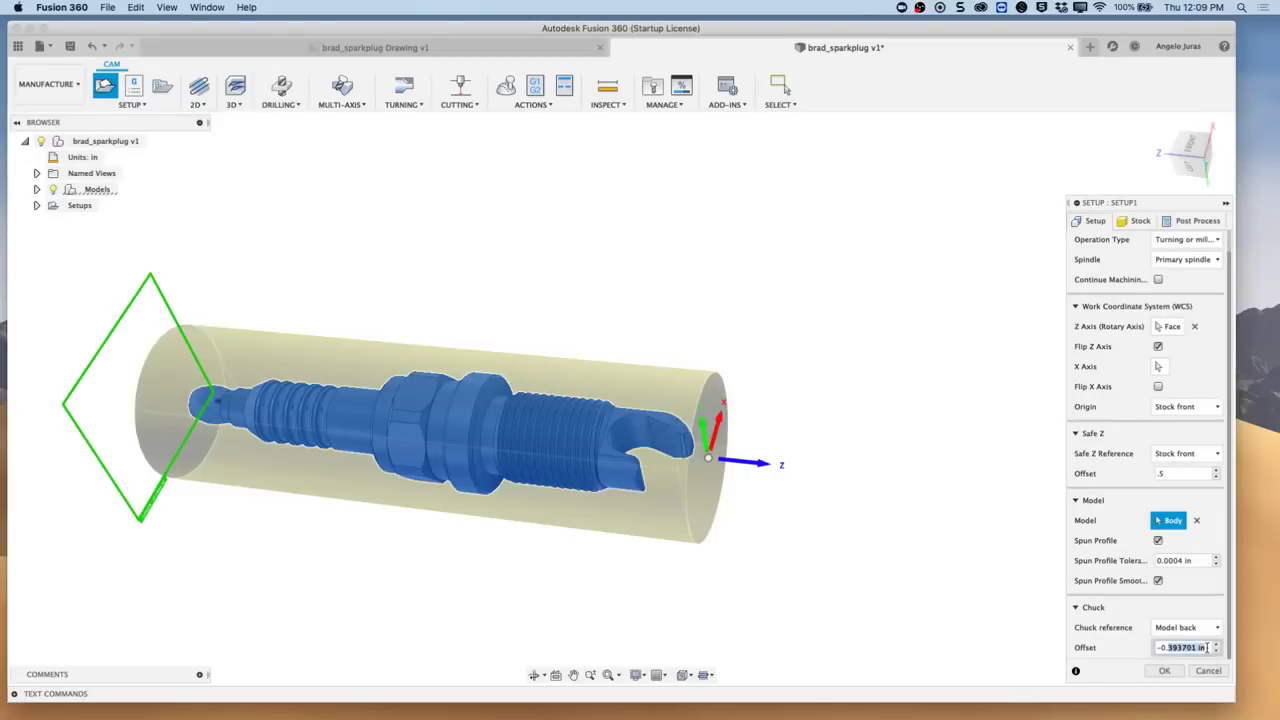
pyautogui.write('5')
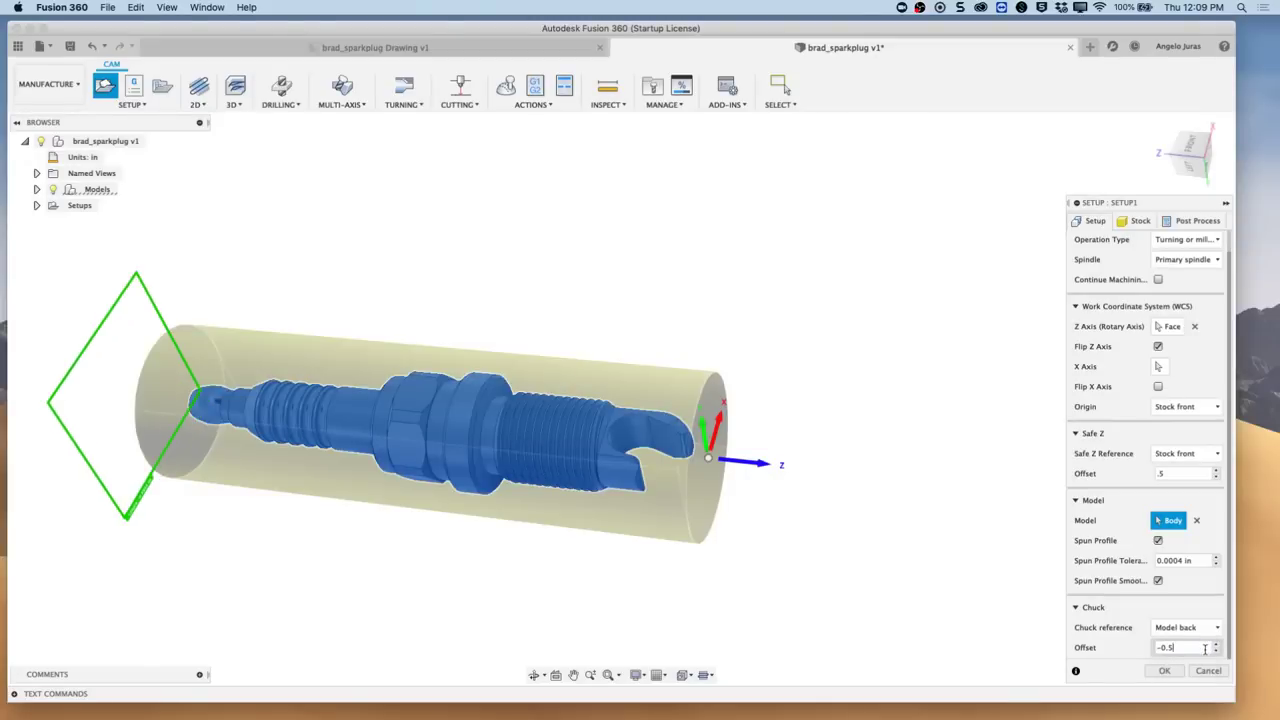
# Step: Set the fixed-size cylinder stock to a 1.75 in diameter and a 4 in length
pyautogui.click(1138, 221)
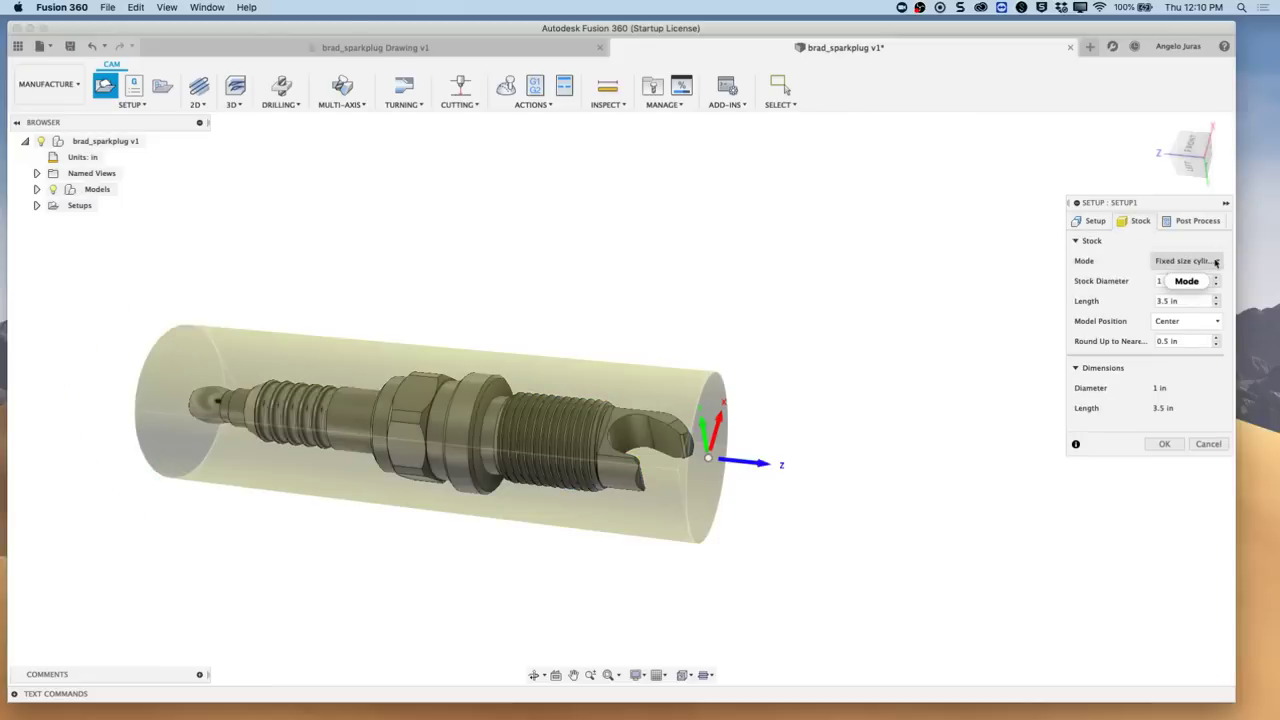
pyautogui.moveTo(1216, 261)
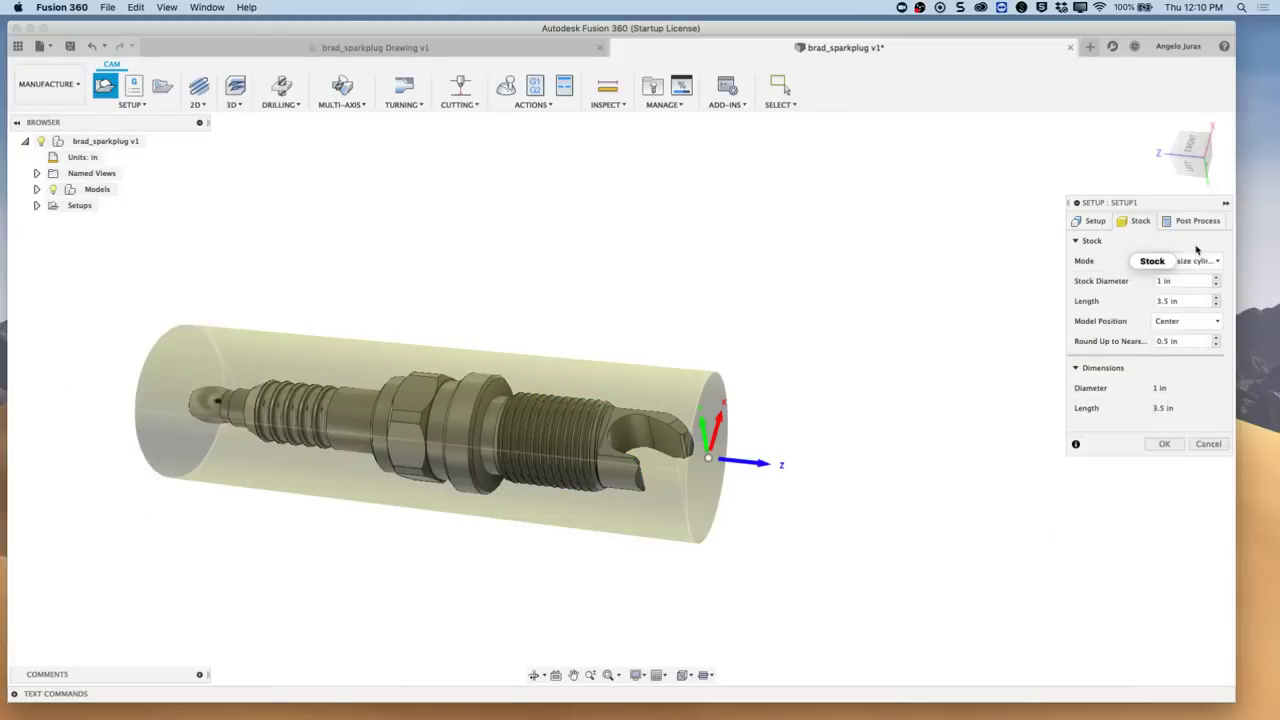
pyautogui.moveTo(1189, 280); pyautogui.dragTo(1154, 284)
pyautogui.write('1')
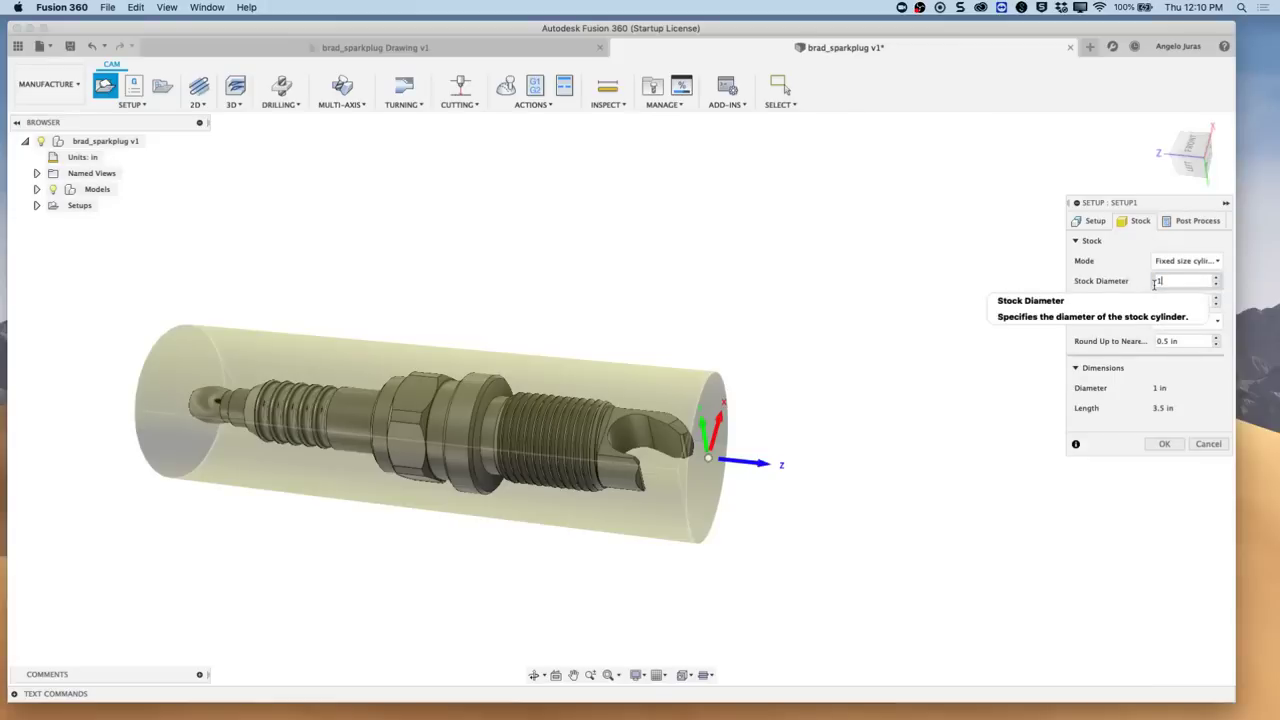
pyautogui.write('.75')
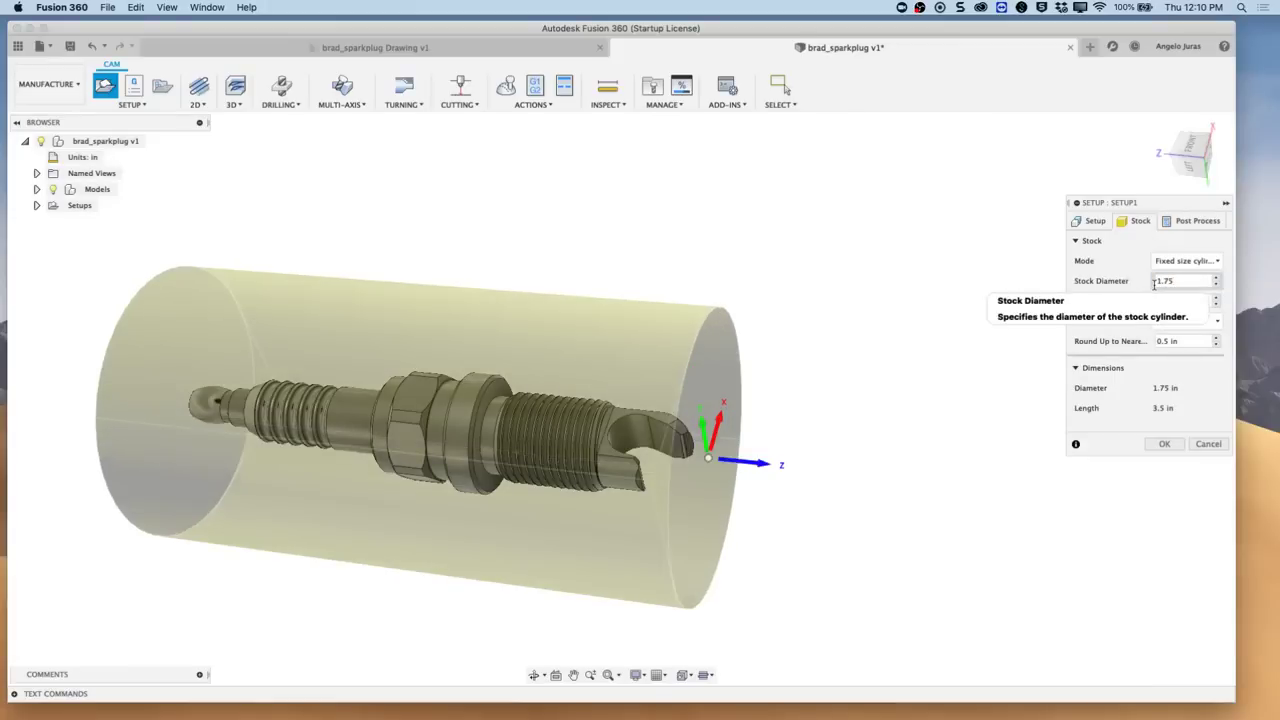
pyautogui.moveTo(1186, 300); pyautogui.dragTo(1152, 304)
pyautogui.write('4.')
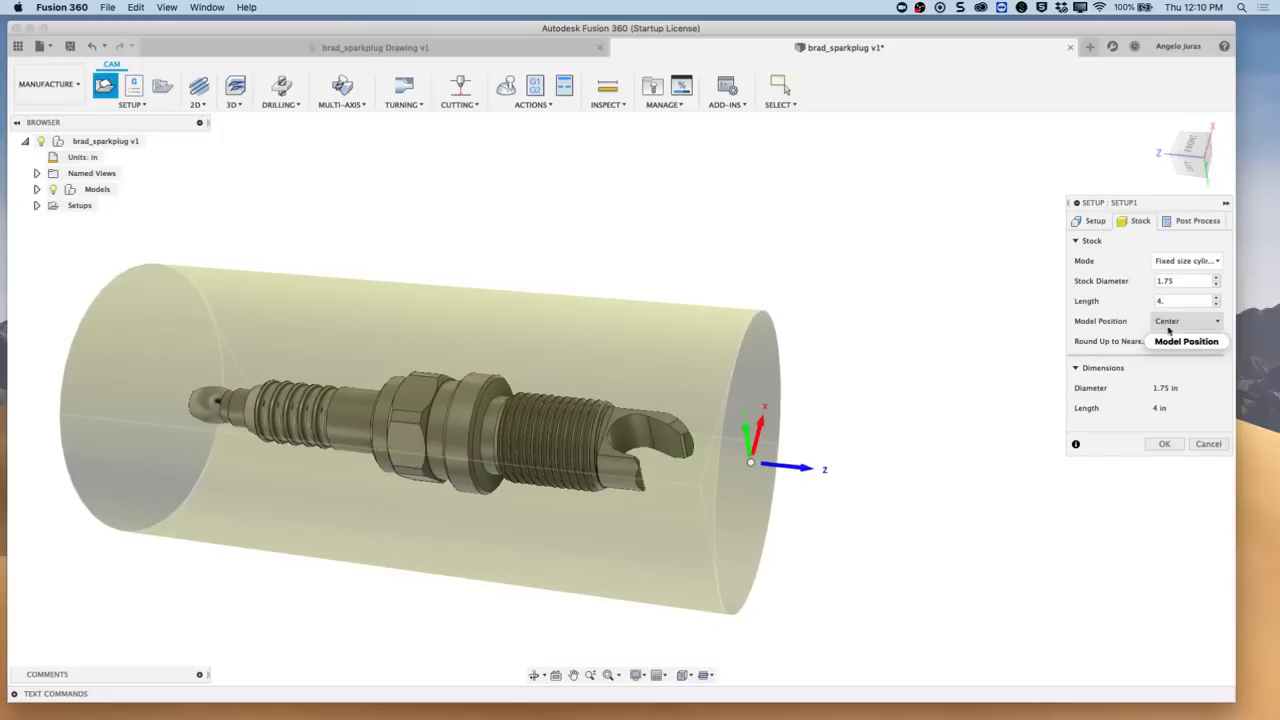
# Step: Try Offset from front as the model position within the stock, and return the position to Center
pyautogui.click(1211, 322)
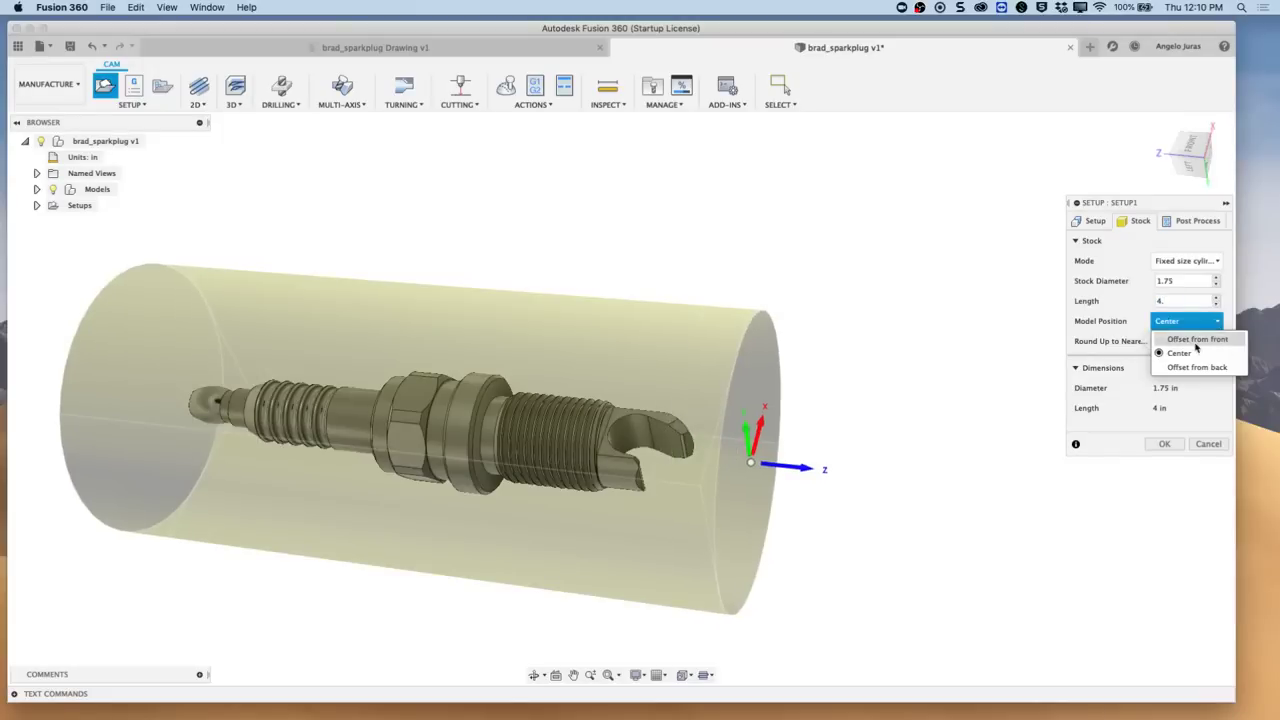
pyautogui.click(1195, 340)
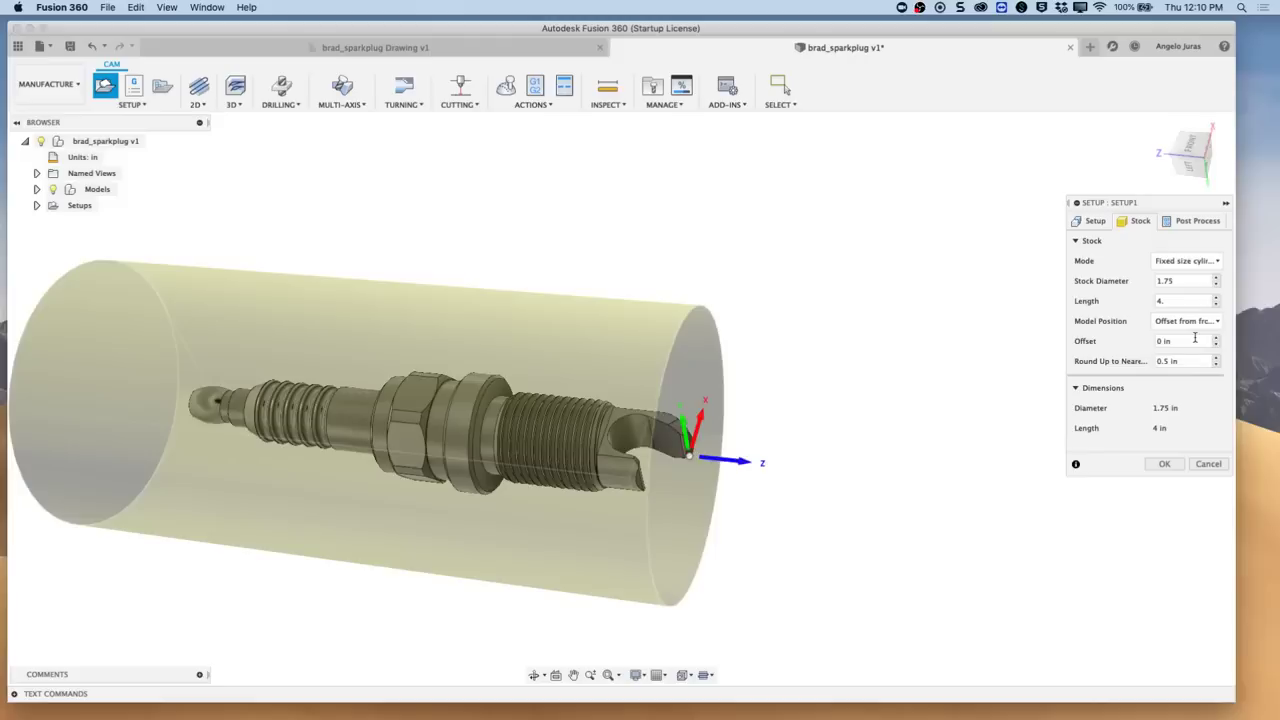
pyautogui.click(1192, 174)
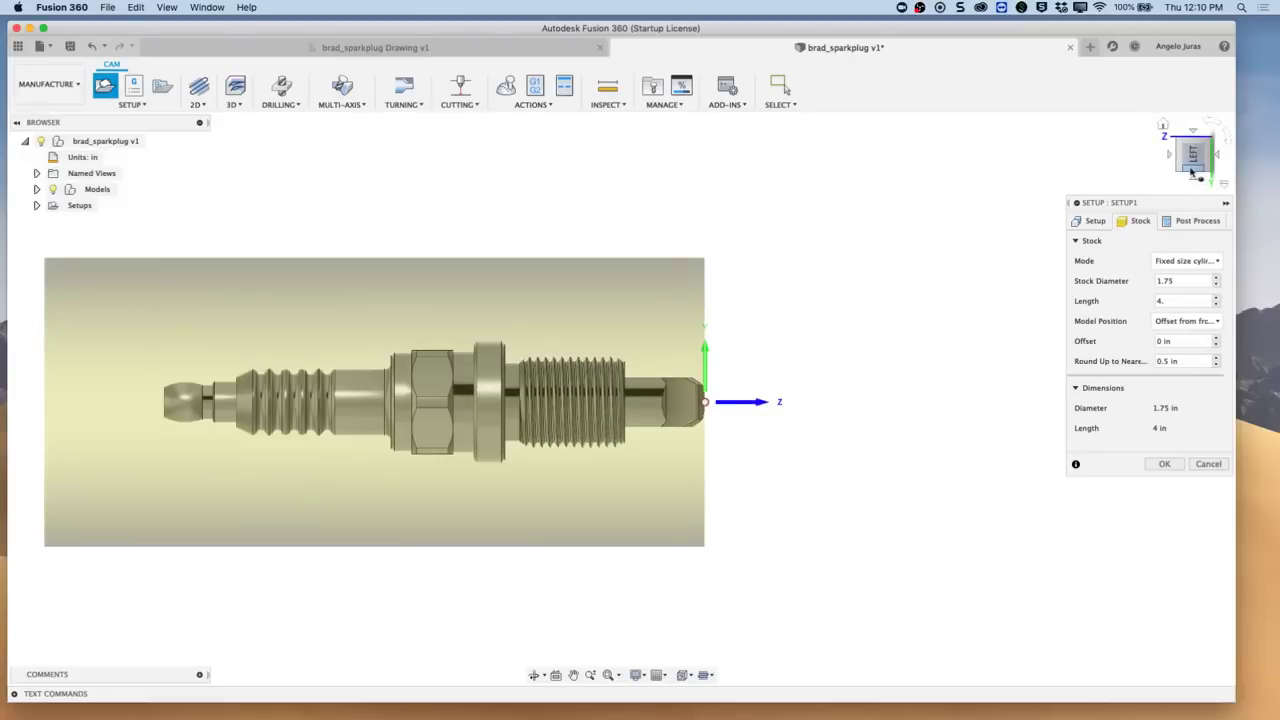
pyautogui.click(1214, 321)
pyautogui.click(1188, 353)
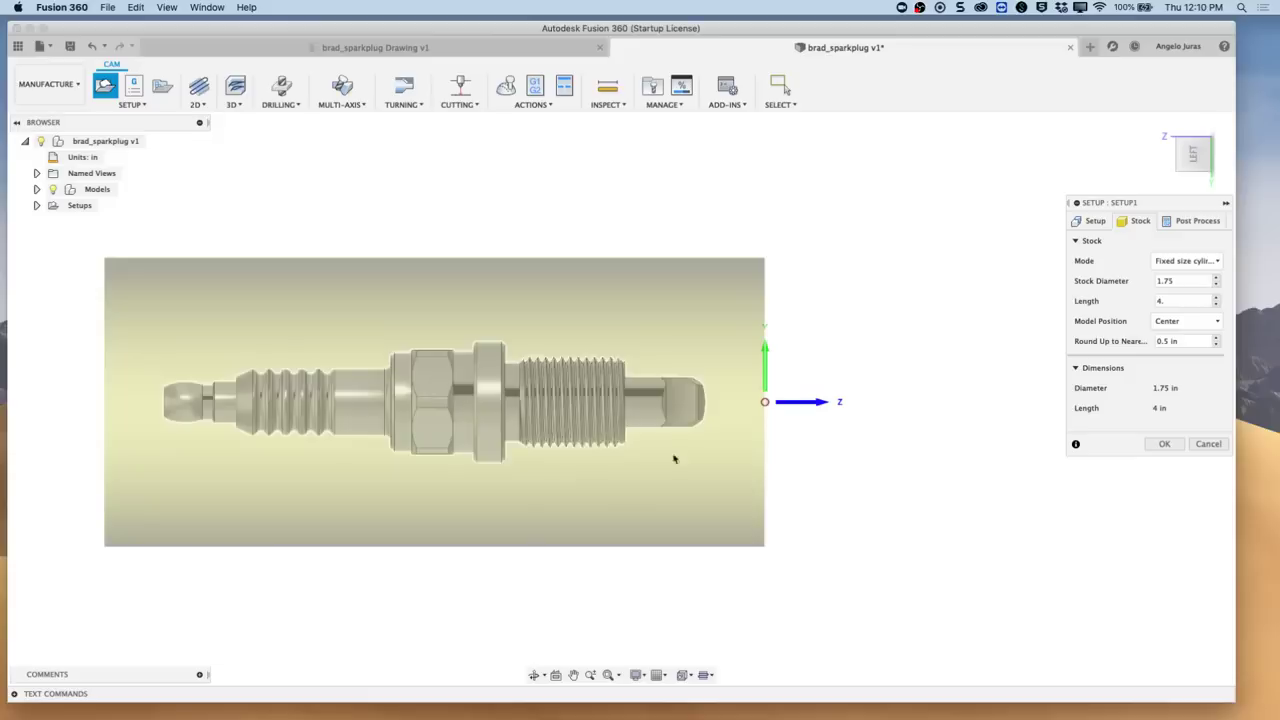
# Step: Position the model by Offset from front, with a 0.1 in offset from the stock face
pyautogui.click(1208, 322)
pyautogui.click(1193, 341)
pyautogui.click(1185, 345)
pyautogui.press('BackSpace')
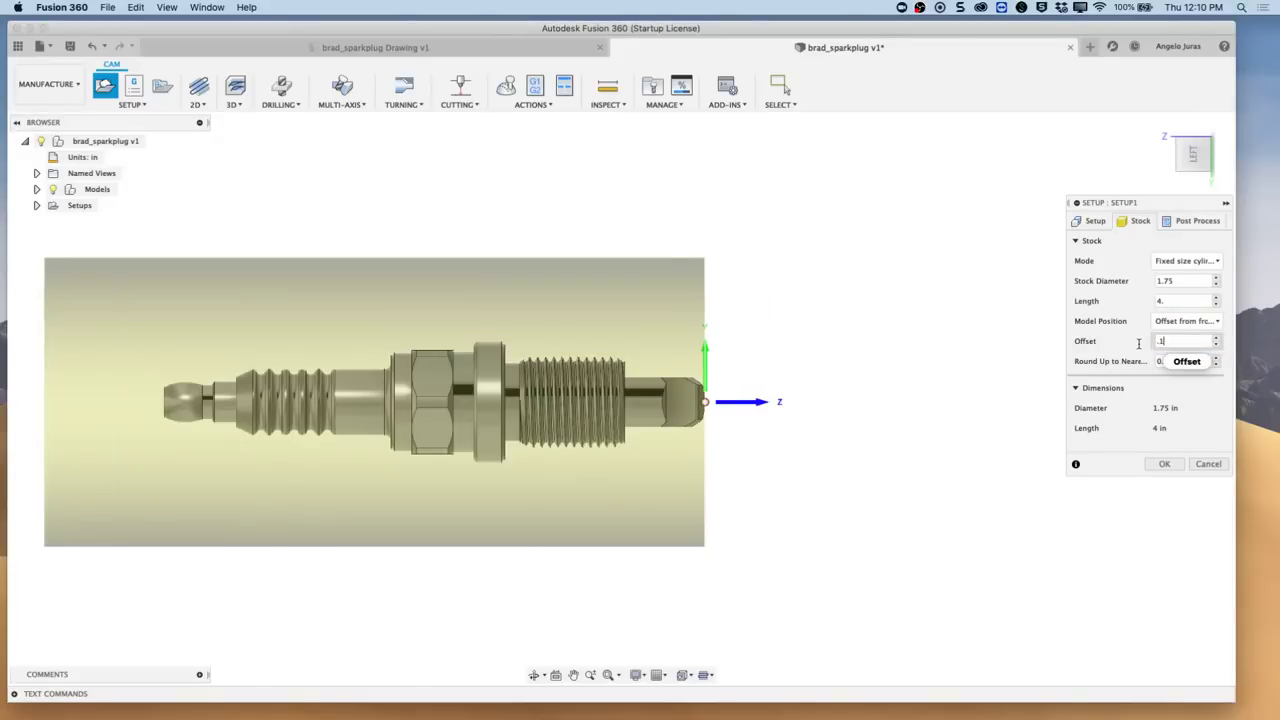
pyautogui.write('.1')
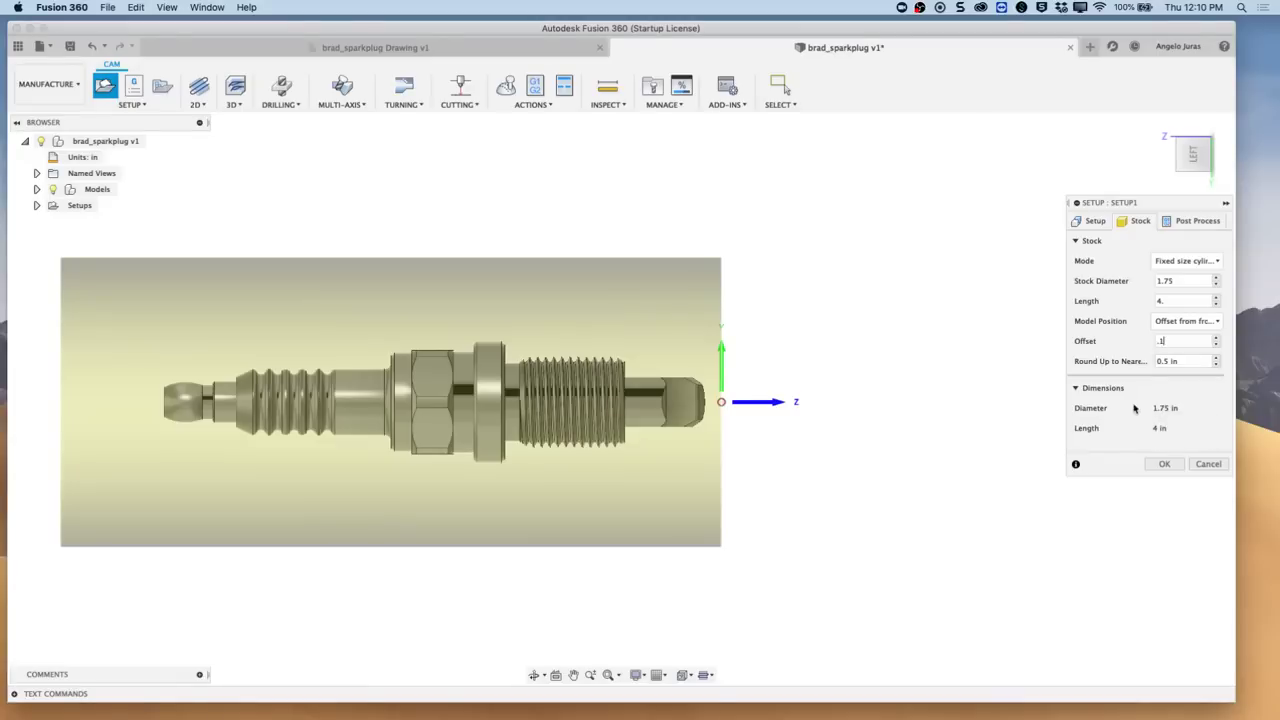
# Step: Set the post-process program number to 1 with the comment Spark Plug, raise the WCS offset, and finish the setup
pyautogui.click(1185, 222)
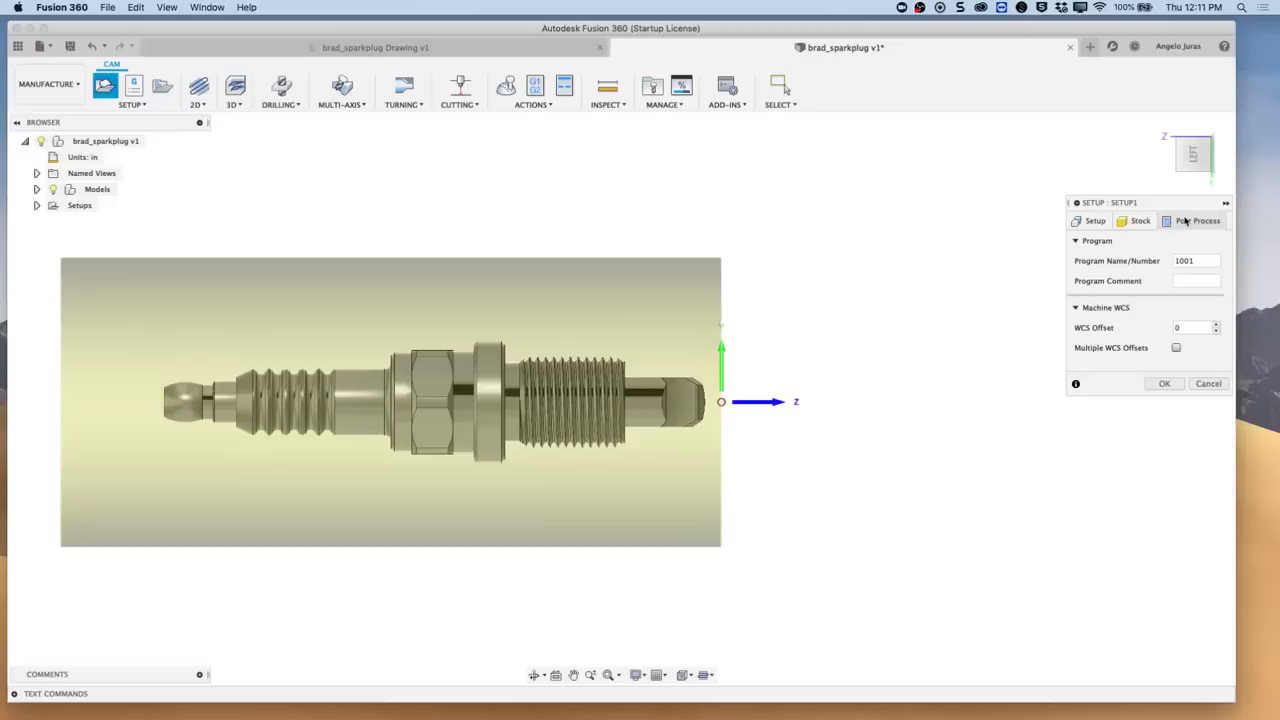
pyautogui.doubleClick(1204, 260)
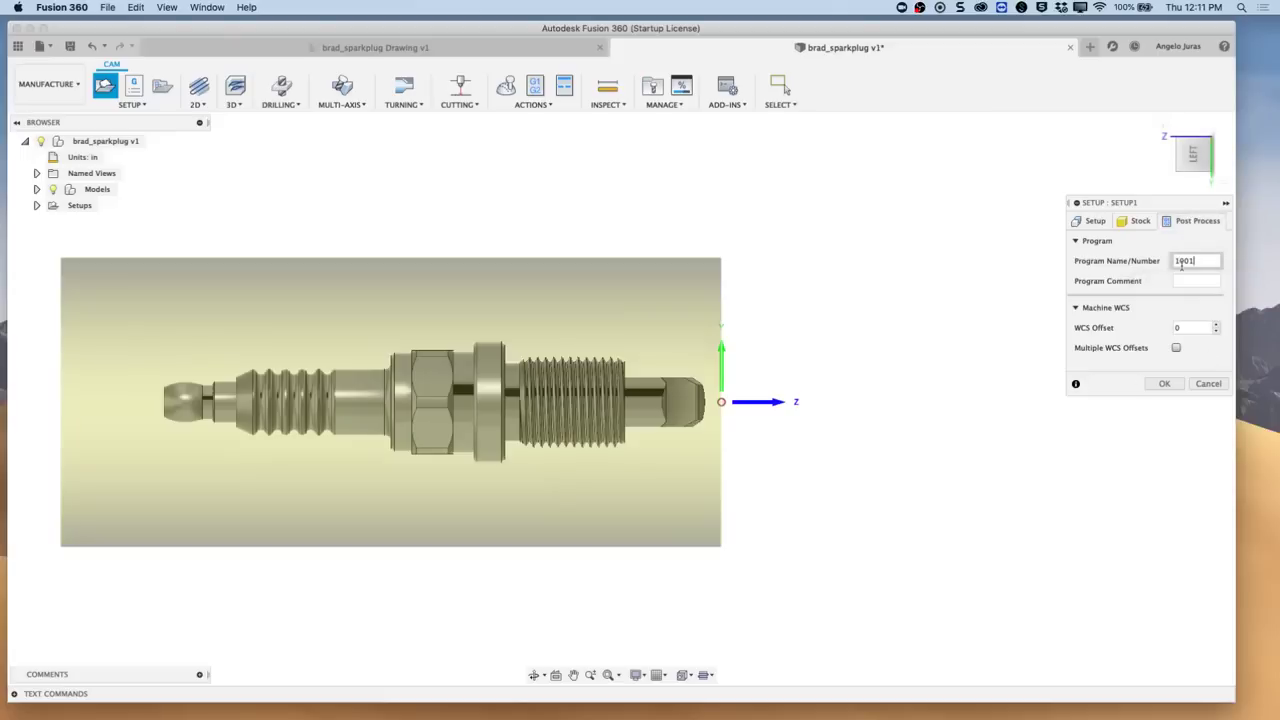
pyautogui.write('1')
pyautogui.click(1186, 280)
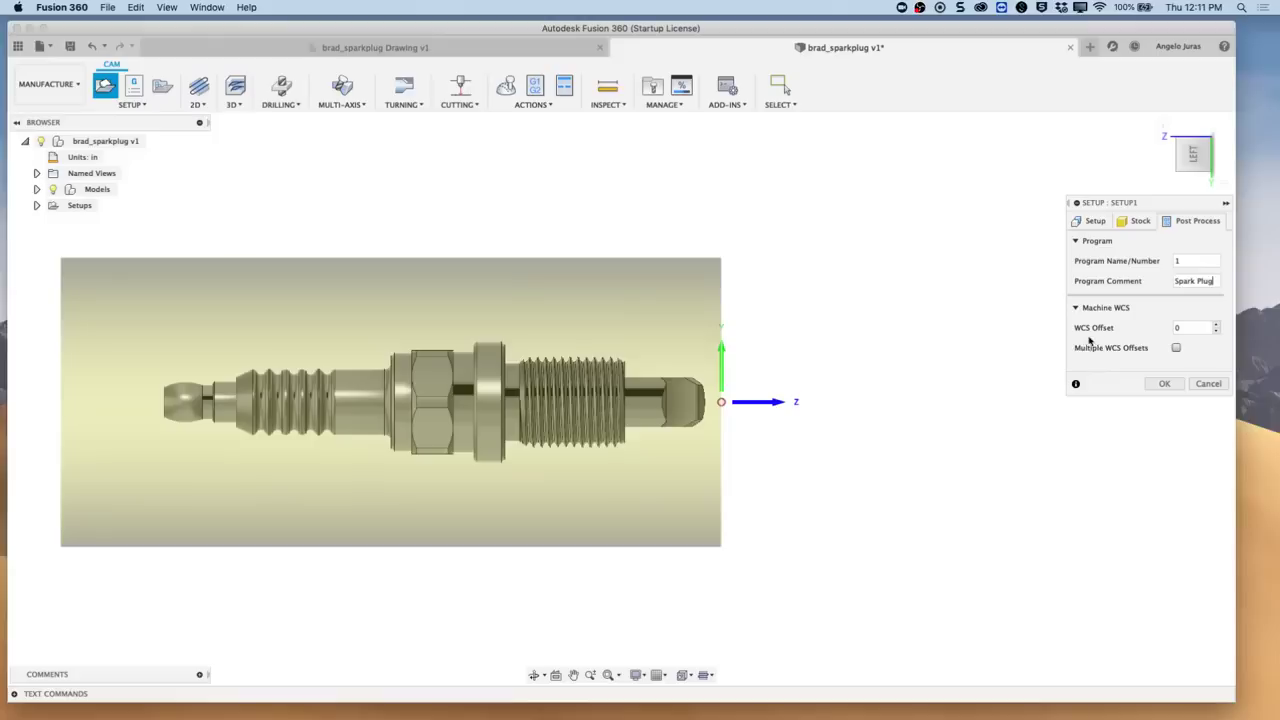
pyautogui.click(1216, 324)
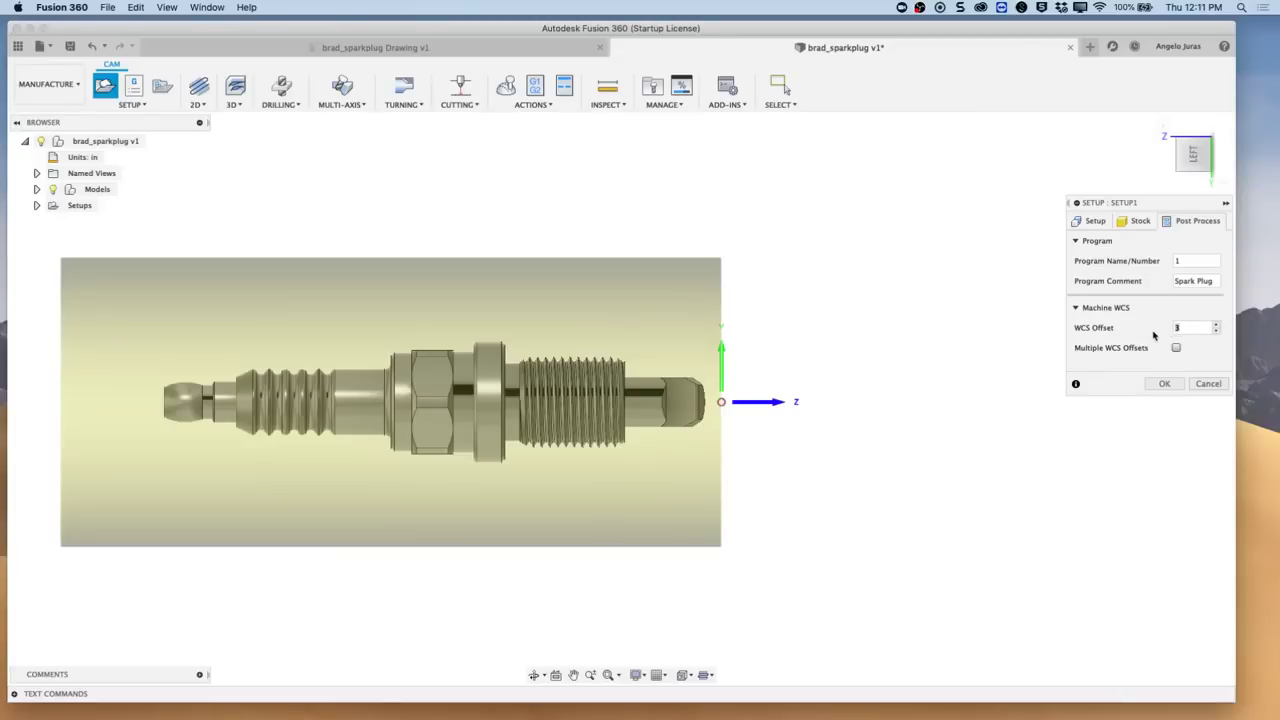
pyautogui.click(1165, 384)
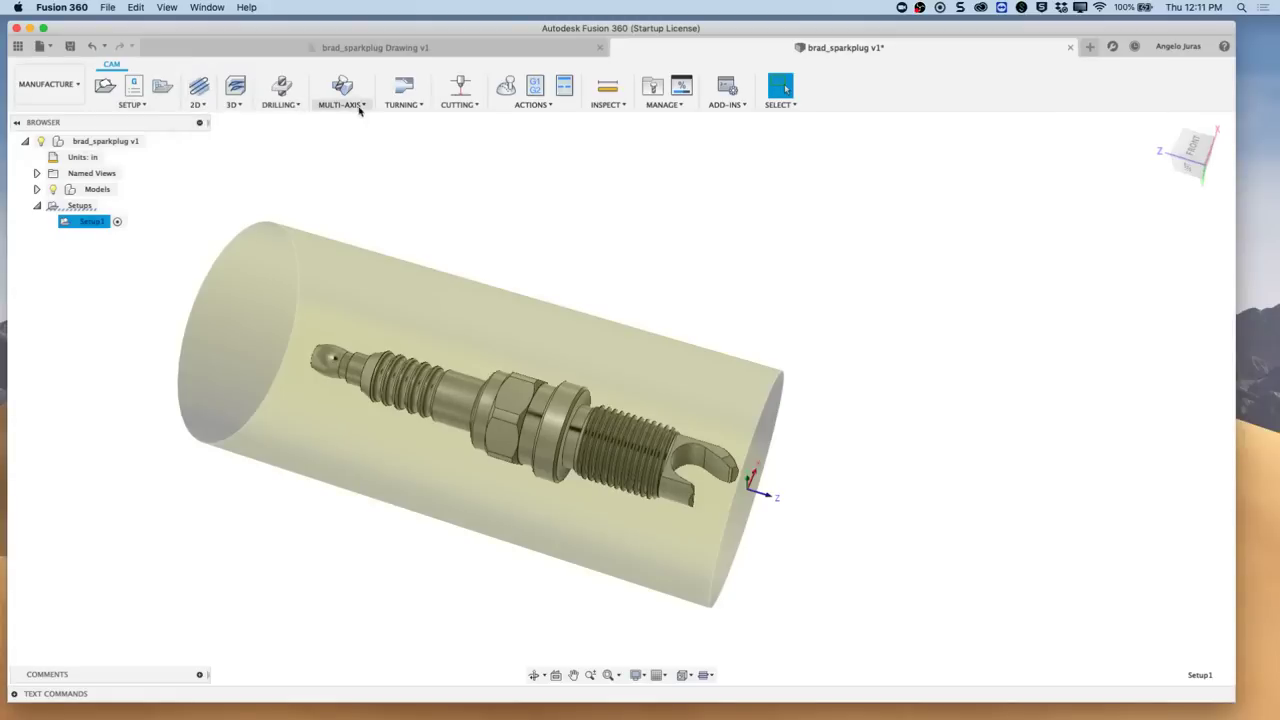
# Step: Start a Turning Face operation and open the P9_Haaslathe_lib_dec2017 library for its tool selection
pyautogui.click(421, 106)
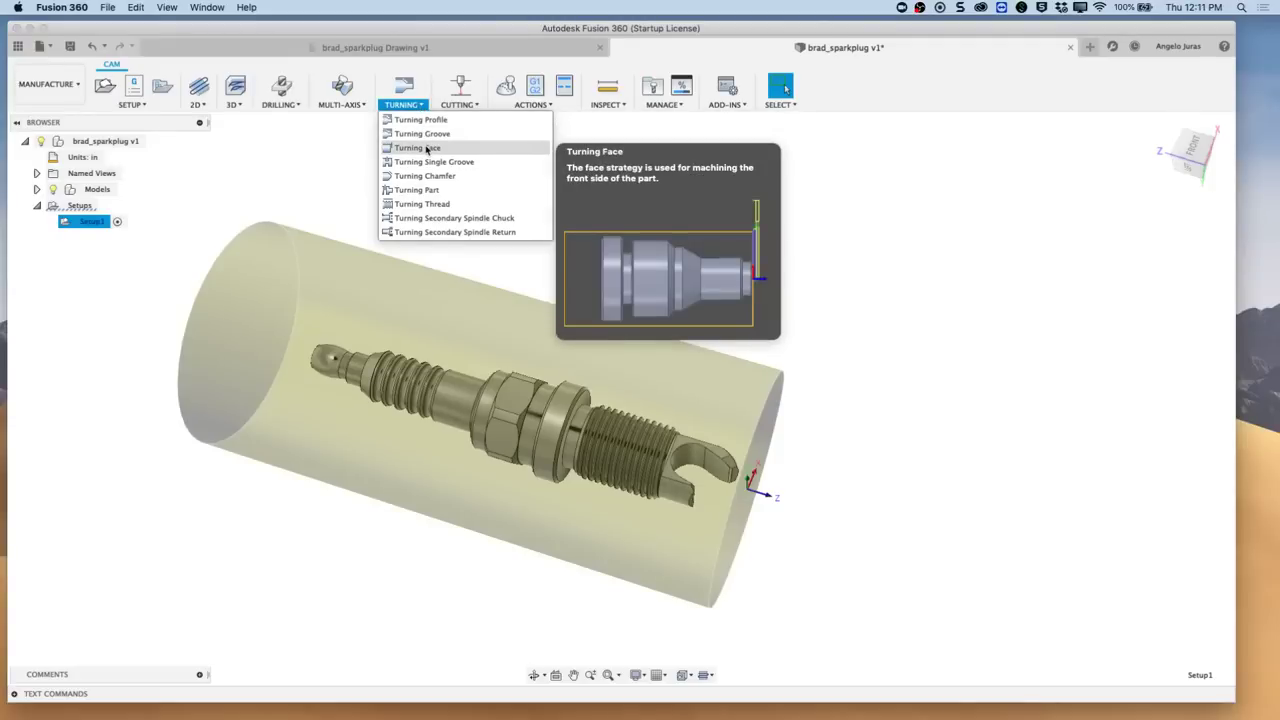
pyautogui.click(427, 148)
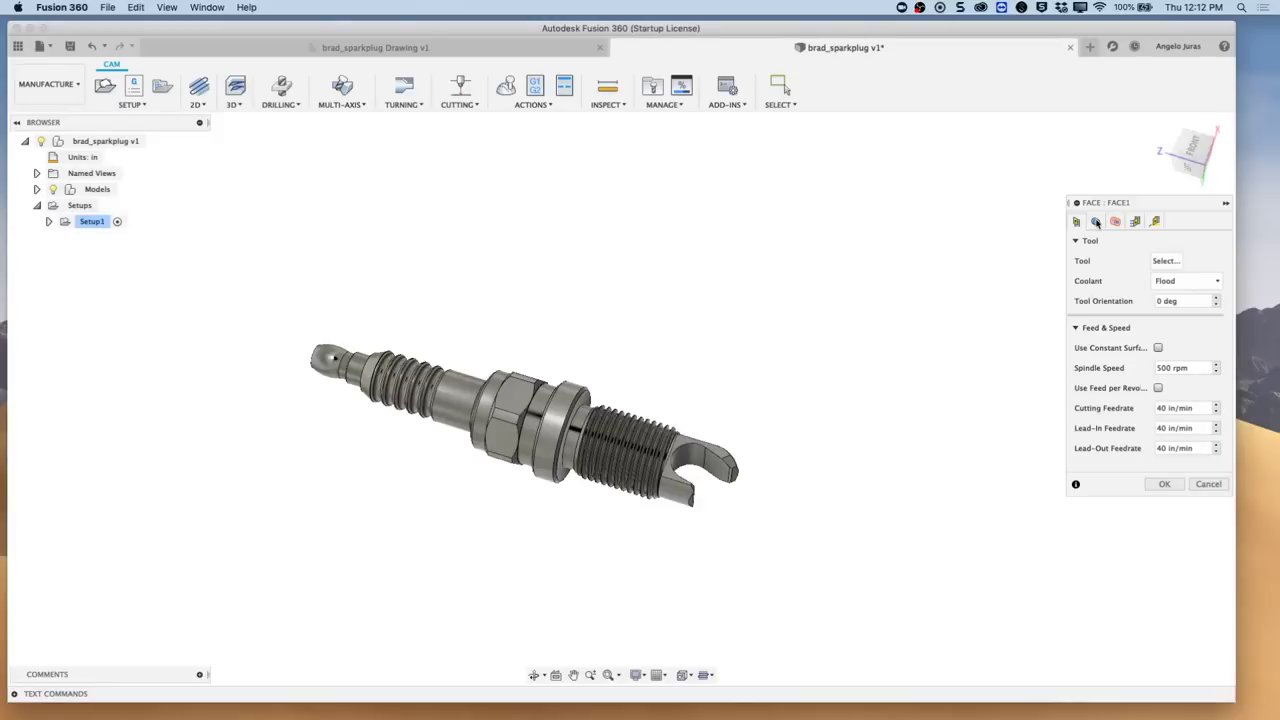
pyautogui.click(1164, 261)
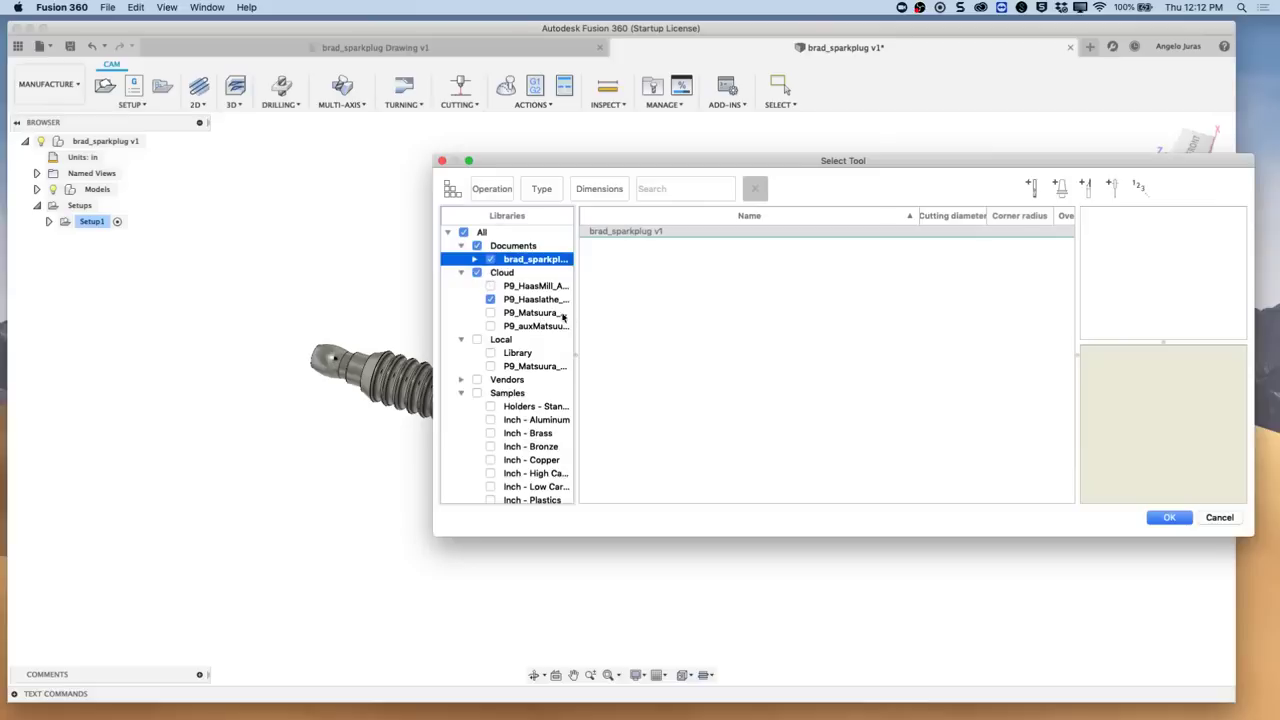
pyautogui.moveTo(574, 351); pyautogui.dragTo(654, 356)
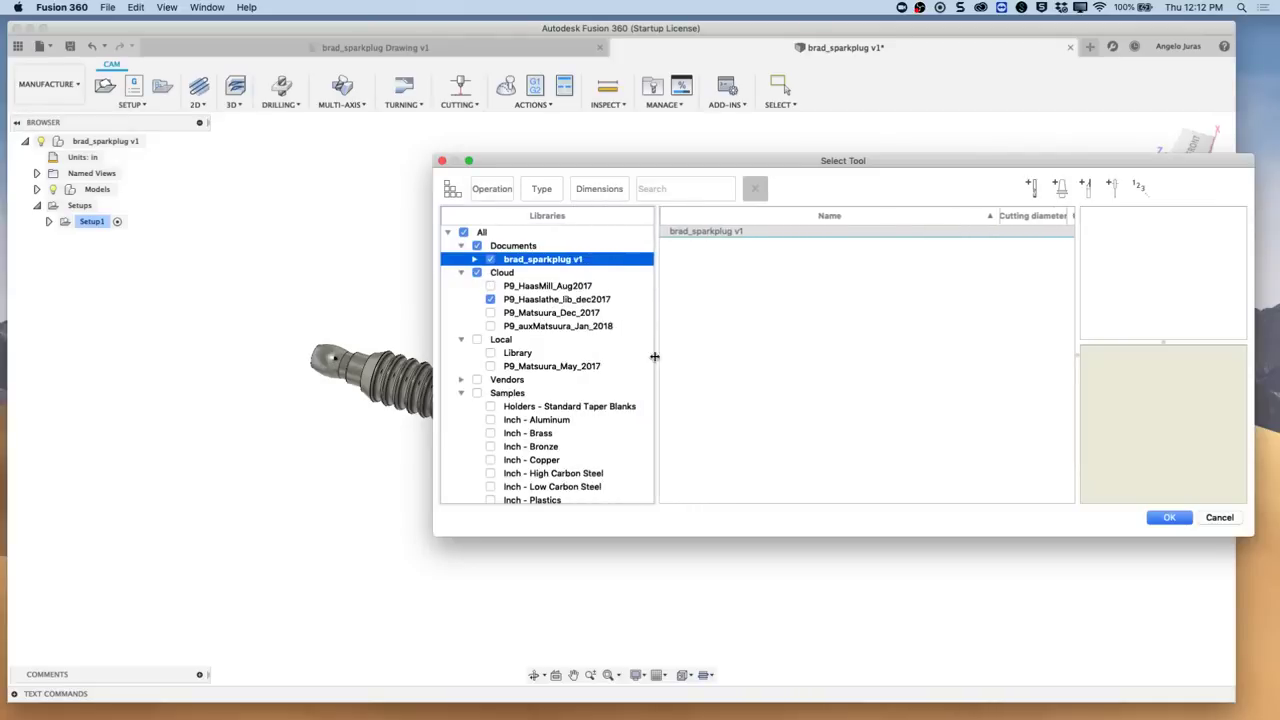
pyautogui.click(530, 300)
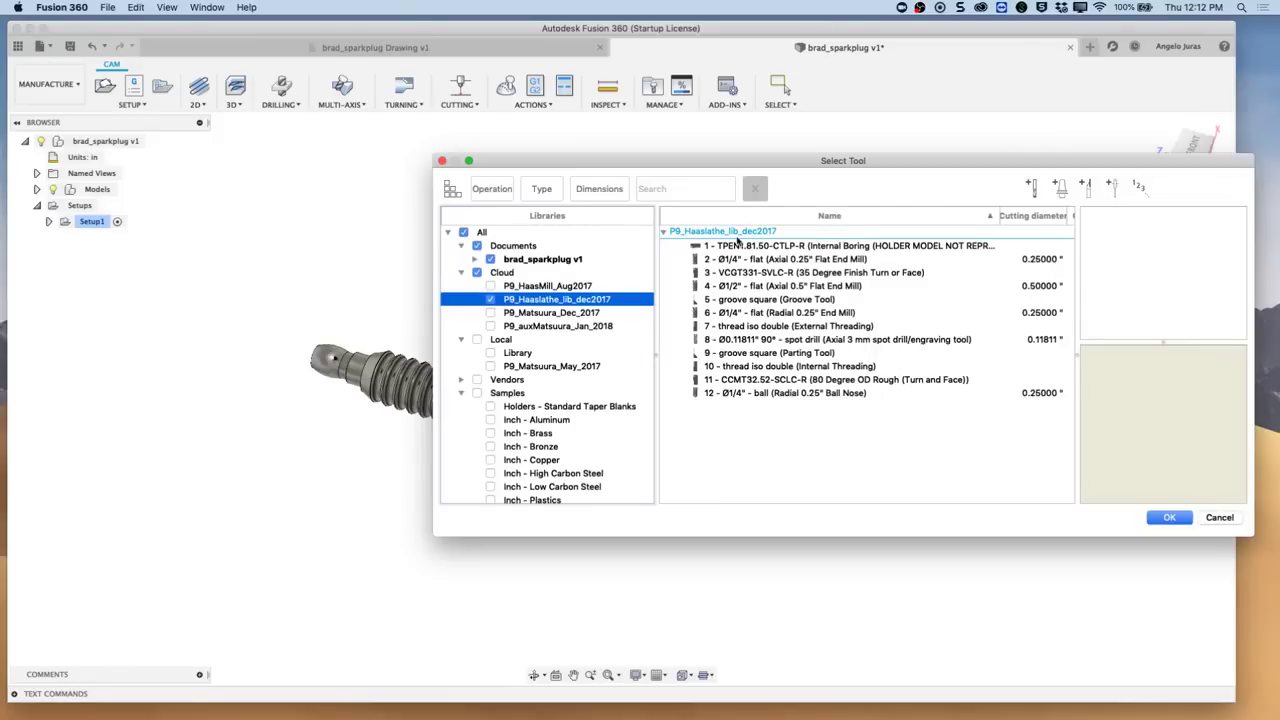
# Step: Review the lathe tools and assign tool 11, CCMT32.52-SCLC-R (80 Degree OD Rough), to the facing operation
pyautogui.click(738, 247)
pyautogui.click(741, 259)
pyautogui.click(743, 273)
pyautogui.click(745, 286)
pyautogui.click(748, 299)
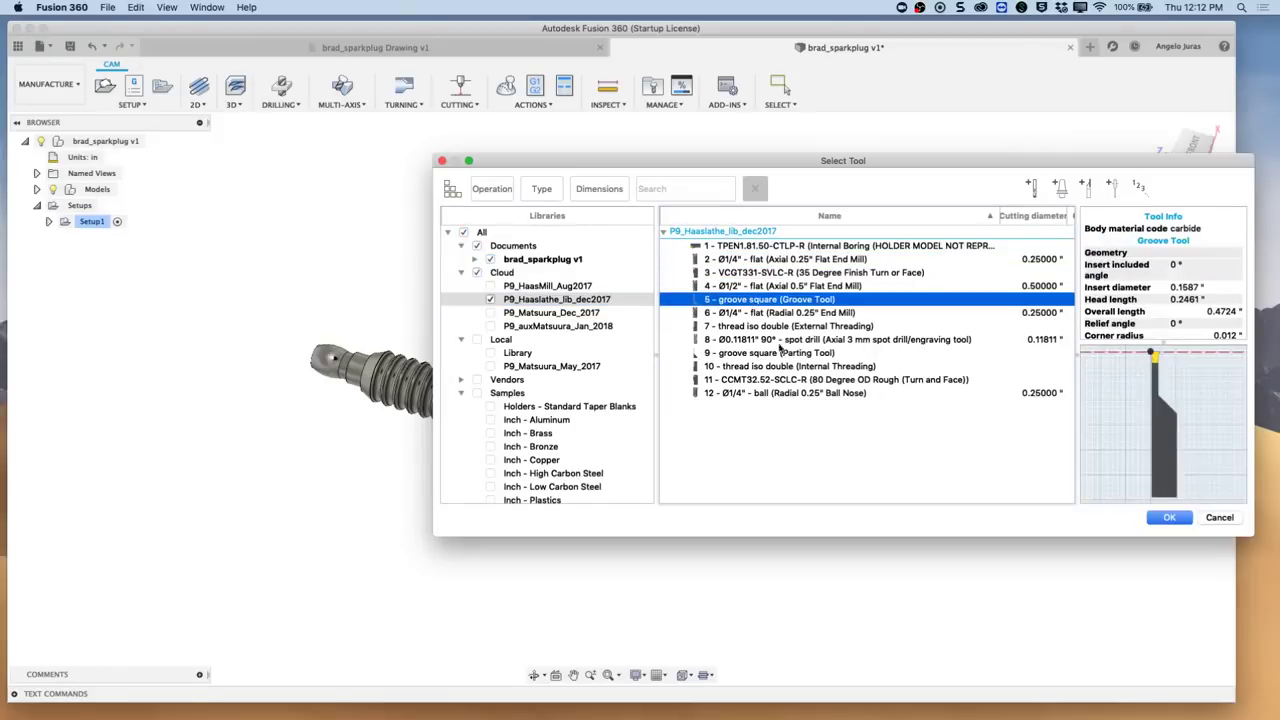
pyautogui.click(767, 314)
pyautogui.click(768, 327)
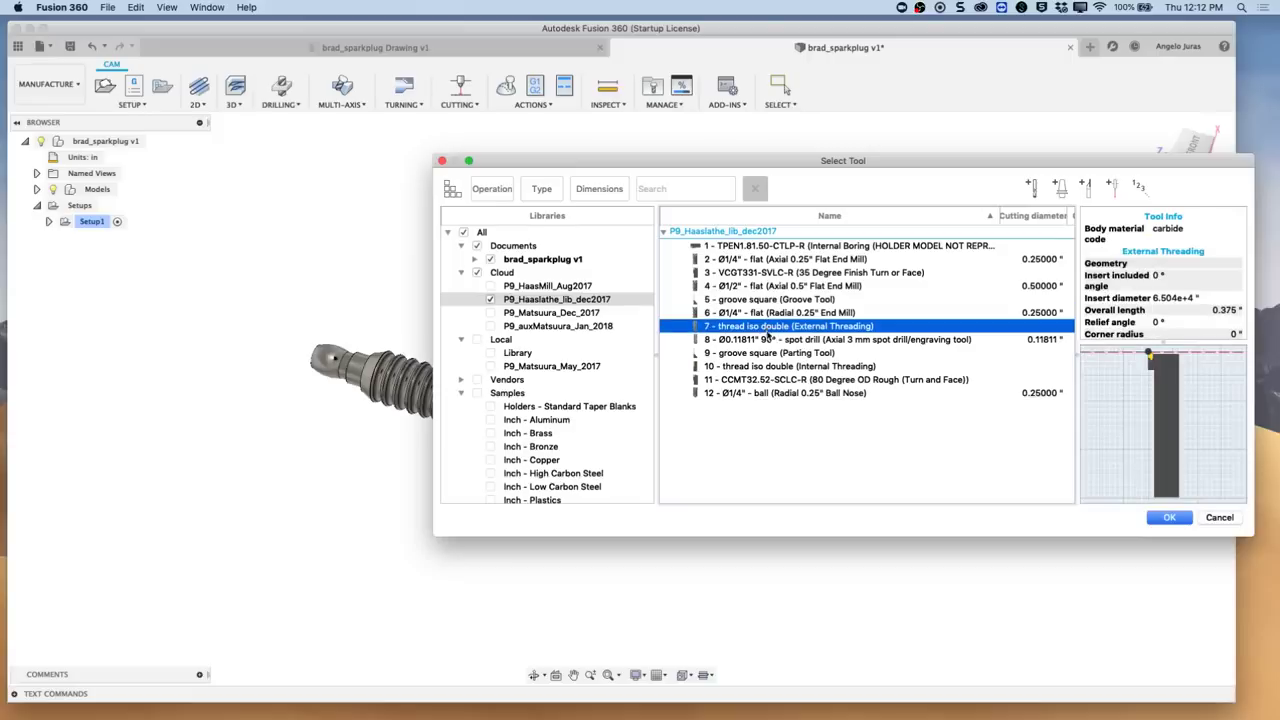
pyautogui.click(767, 340)
pyautogui.click(755, 380)
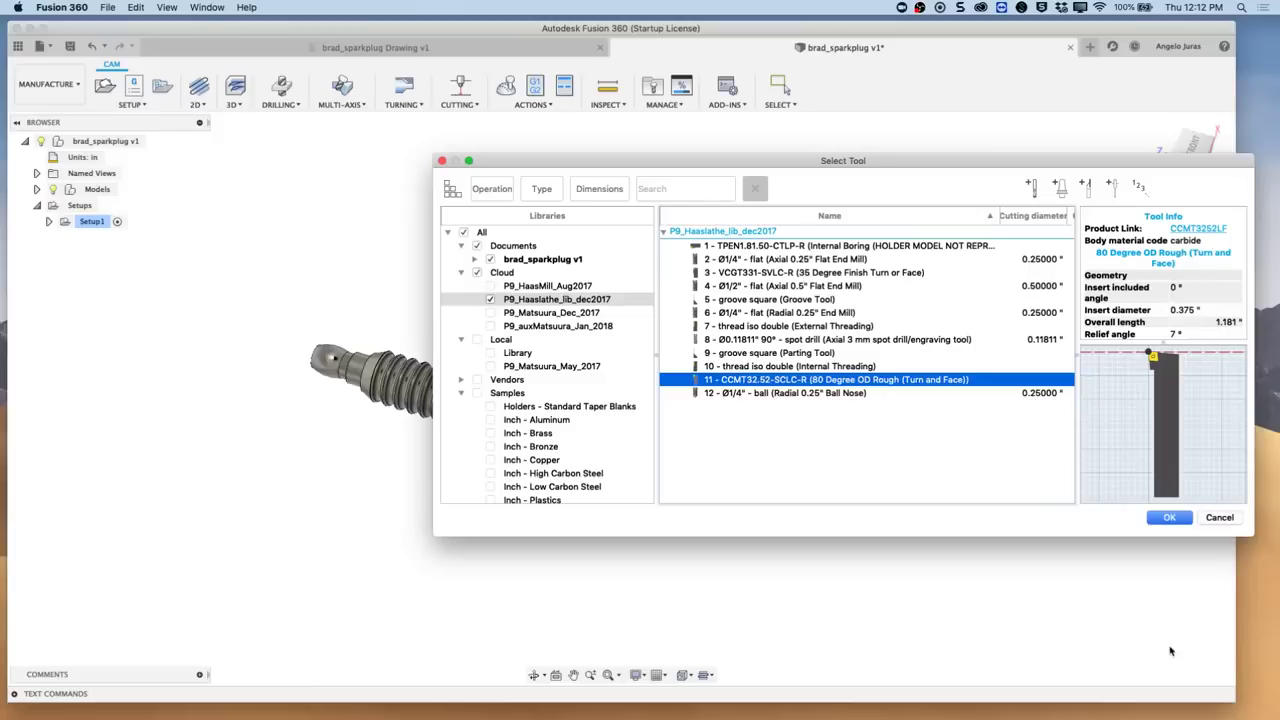
pyautogui.click(1180, 518)
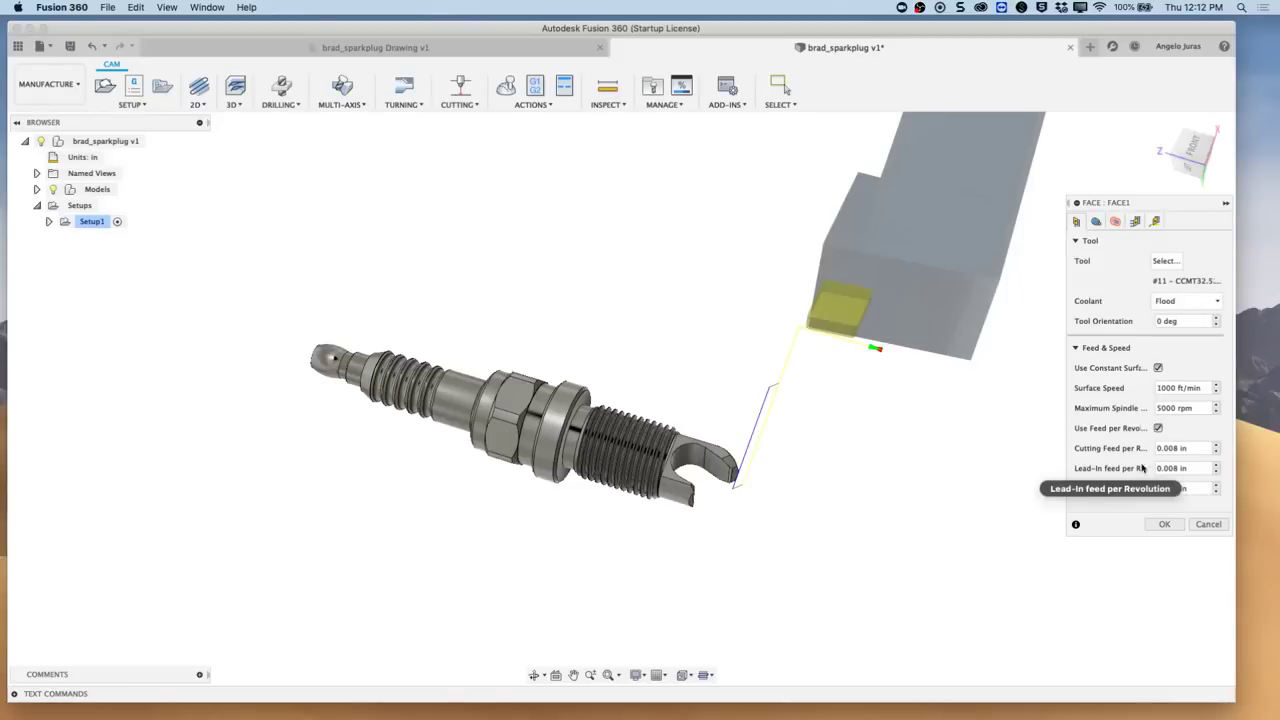
# Step: Review the Front Mode choices for the facing boundary and keep it at Model front
pyautogui.click(1097, 222)
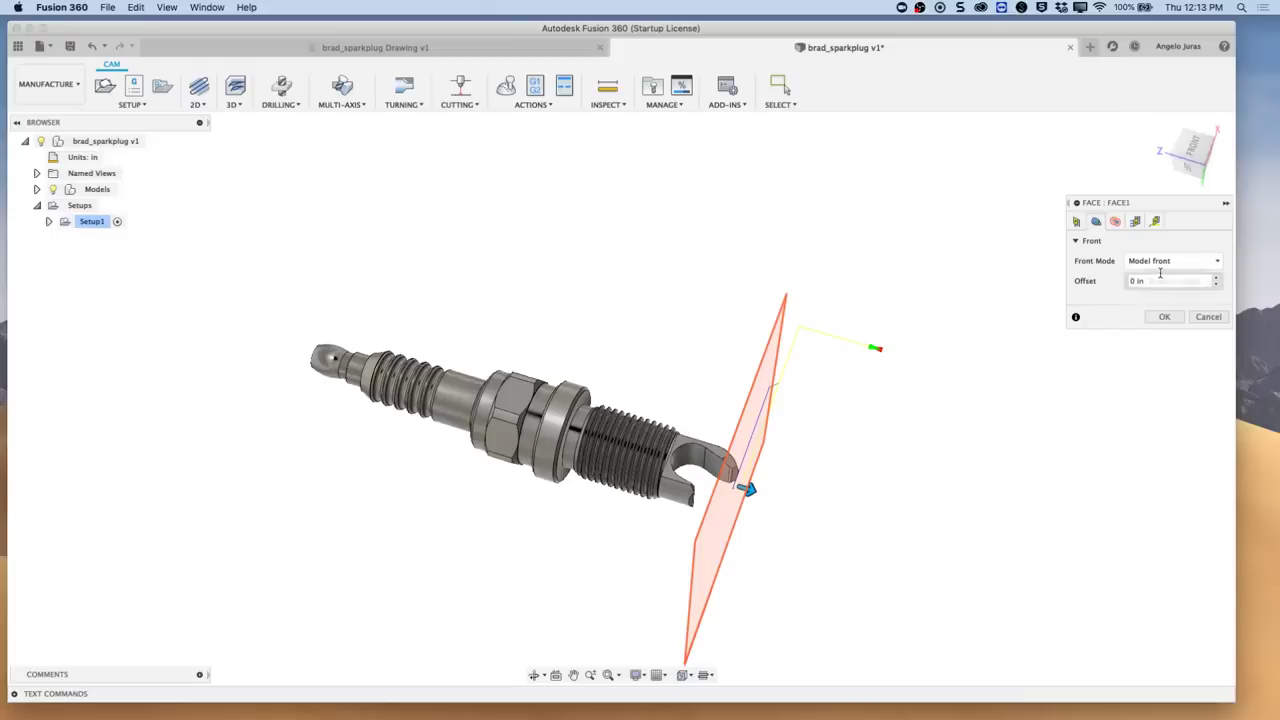
pyautogui.click(1211, 261)
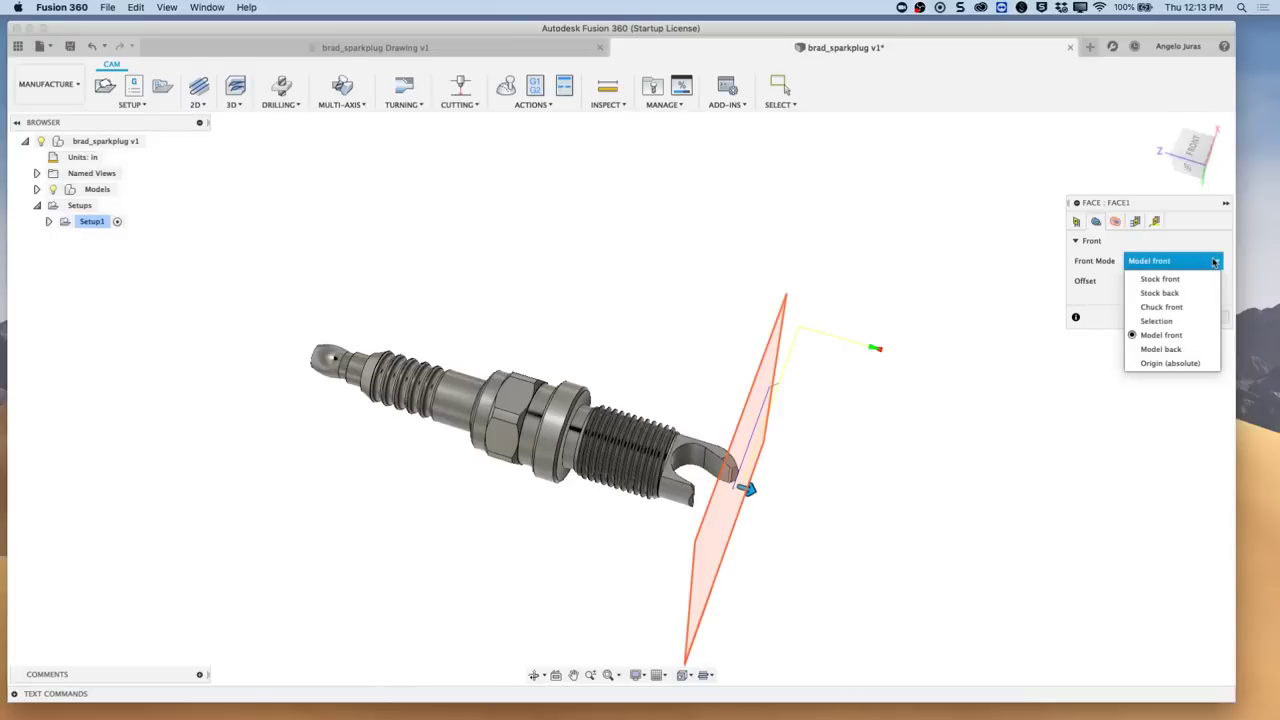
pyautogui.click(1162, 335)
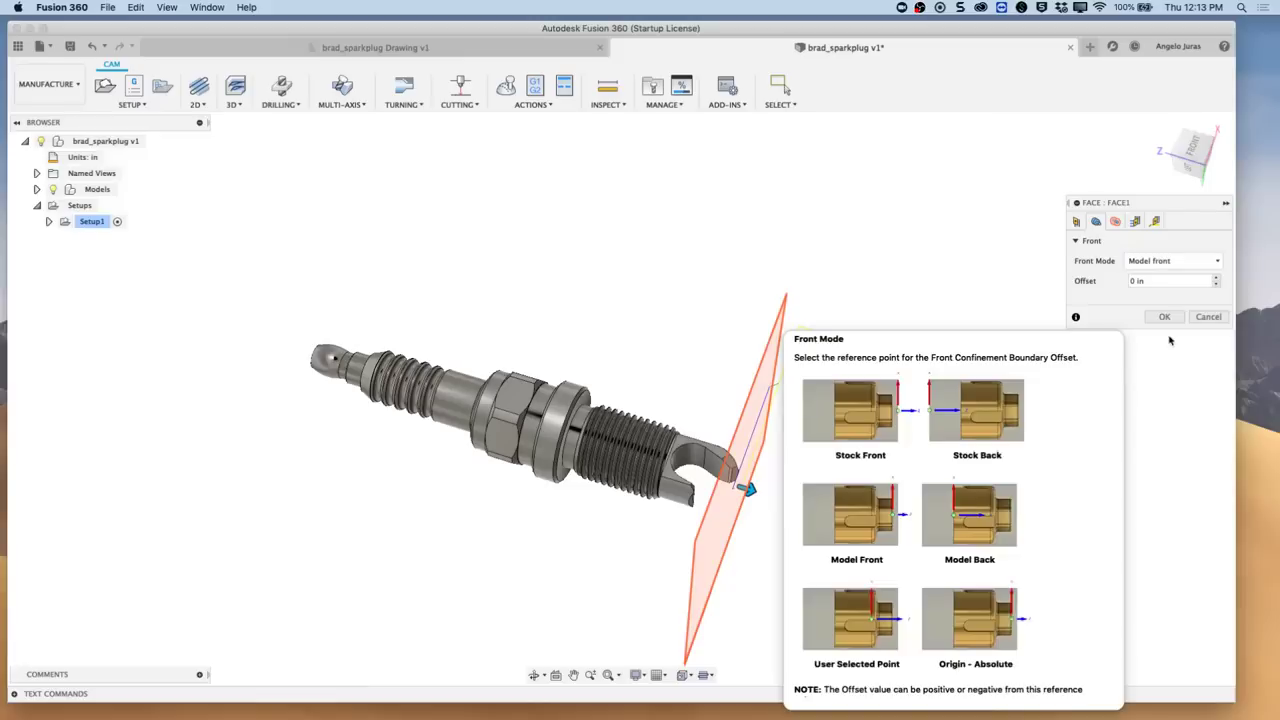
# Step: Set the facing operation's distance to cut below the inner radius to 0.02 in
pyautogui.click(1116, 222)
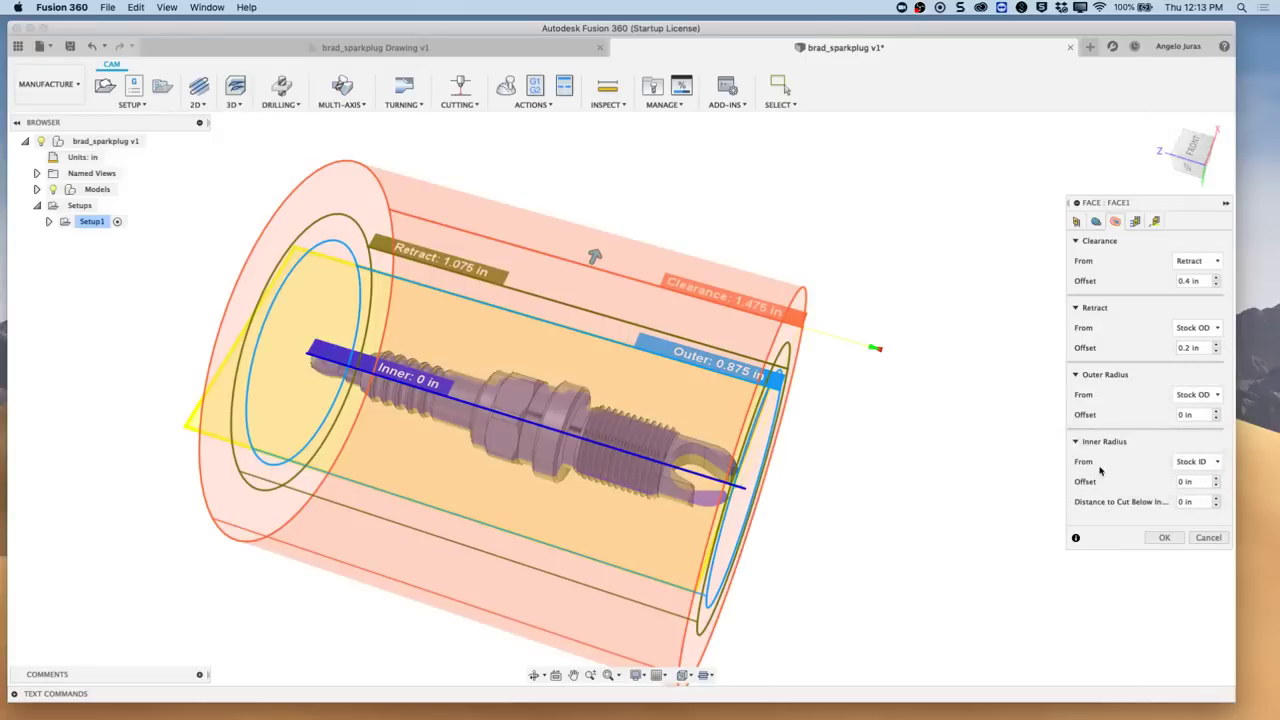
pyautogui.click(1193, 157)
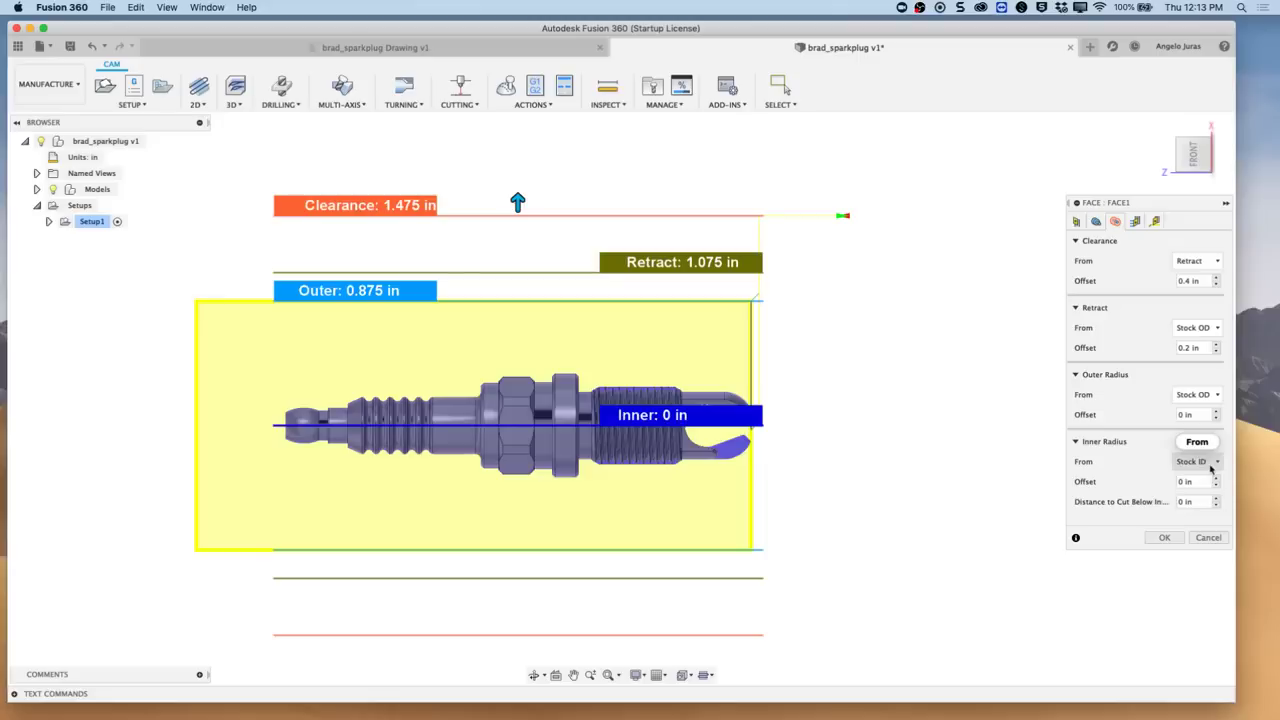
pyautogui.click(1182, 502)
pyautogui.write('.02')
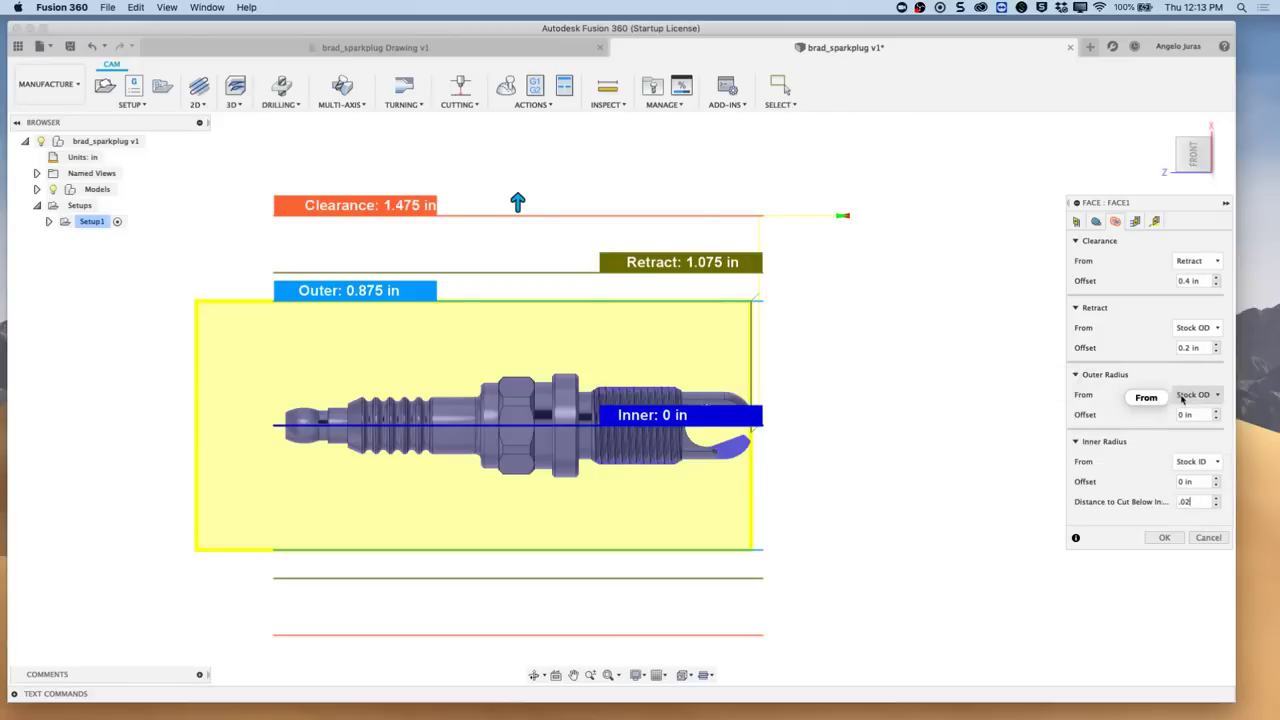
# Step: Set the facing operation's retract offset to 0.1 in from Stock OD and its clearance offset to 0 in
pyautogui.click(1205, 347)
pyautogui.press('BackSpace')
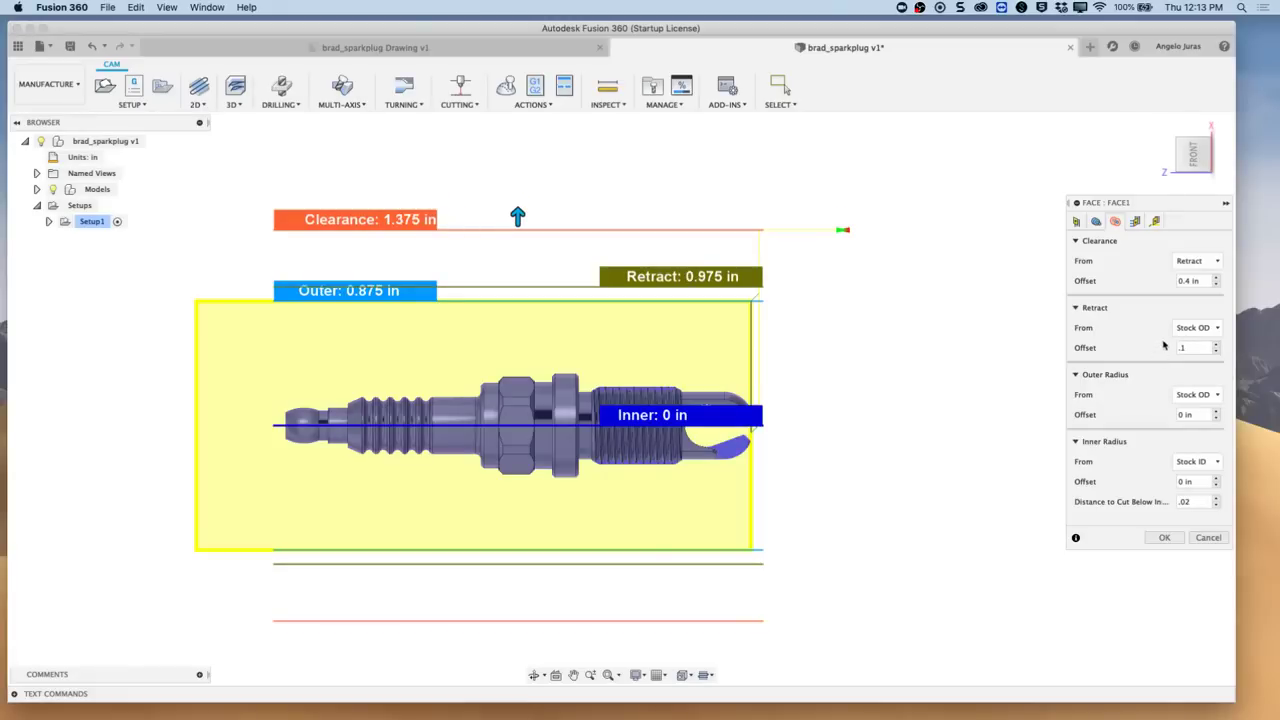
pyautogui.click(1206, 280)
pyautogui.write('0')
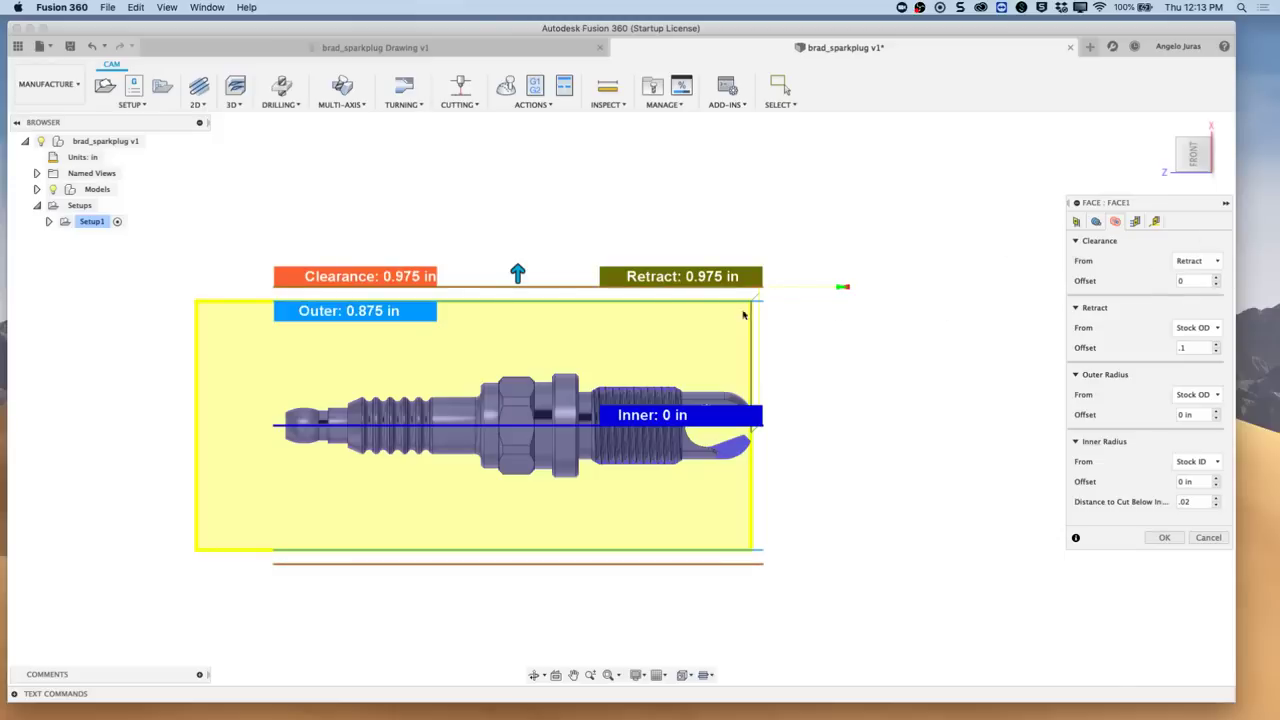
# Step: Enable multiple passes for the facing operation with a stepover of 0.06 in
pyautogui.click(1135, 221)
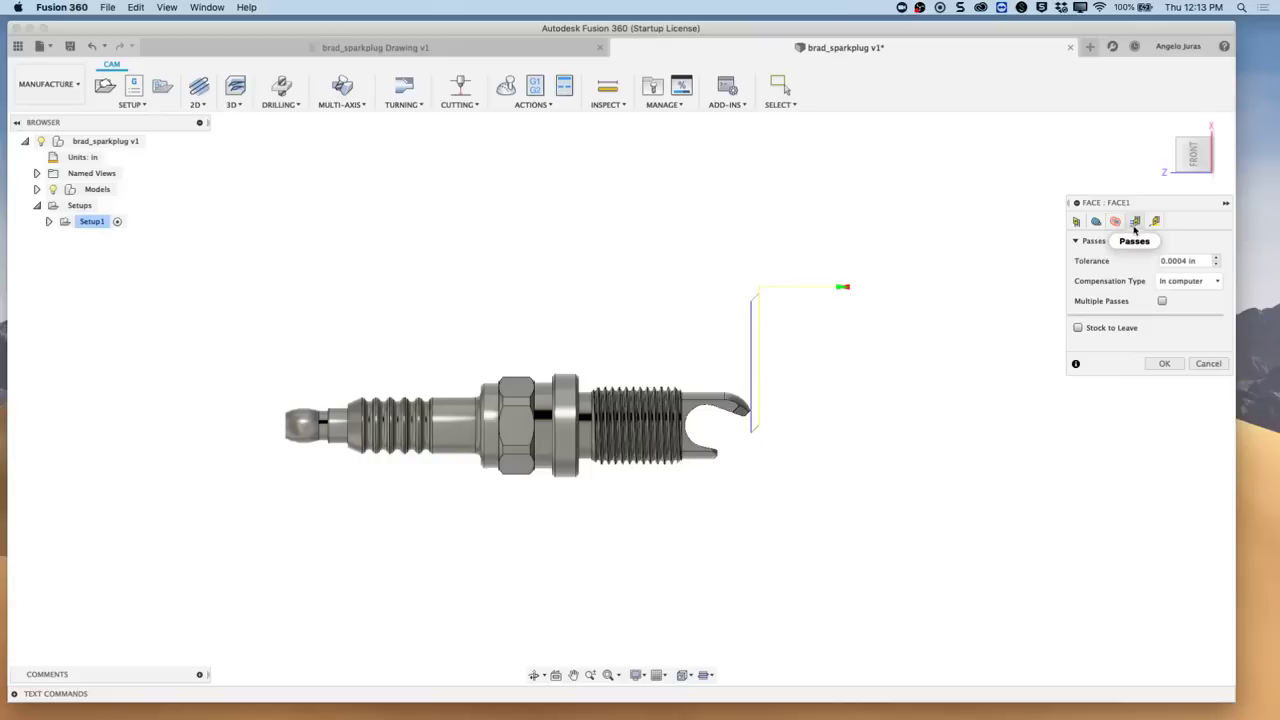
pyautogui.click(1162, 301)
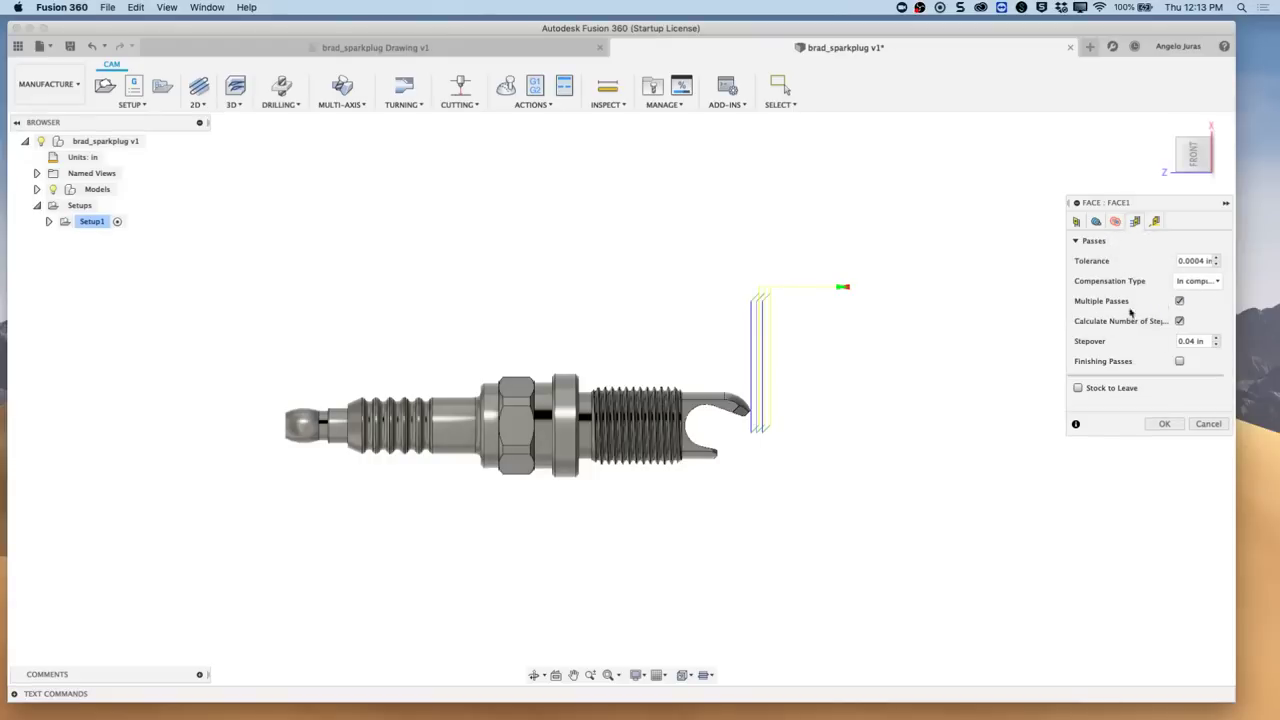
pyautogui.click(1205, 341)
pyautogui.write('.06')
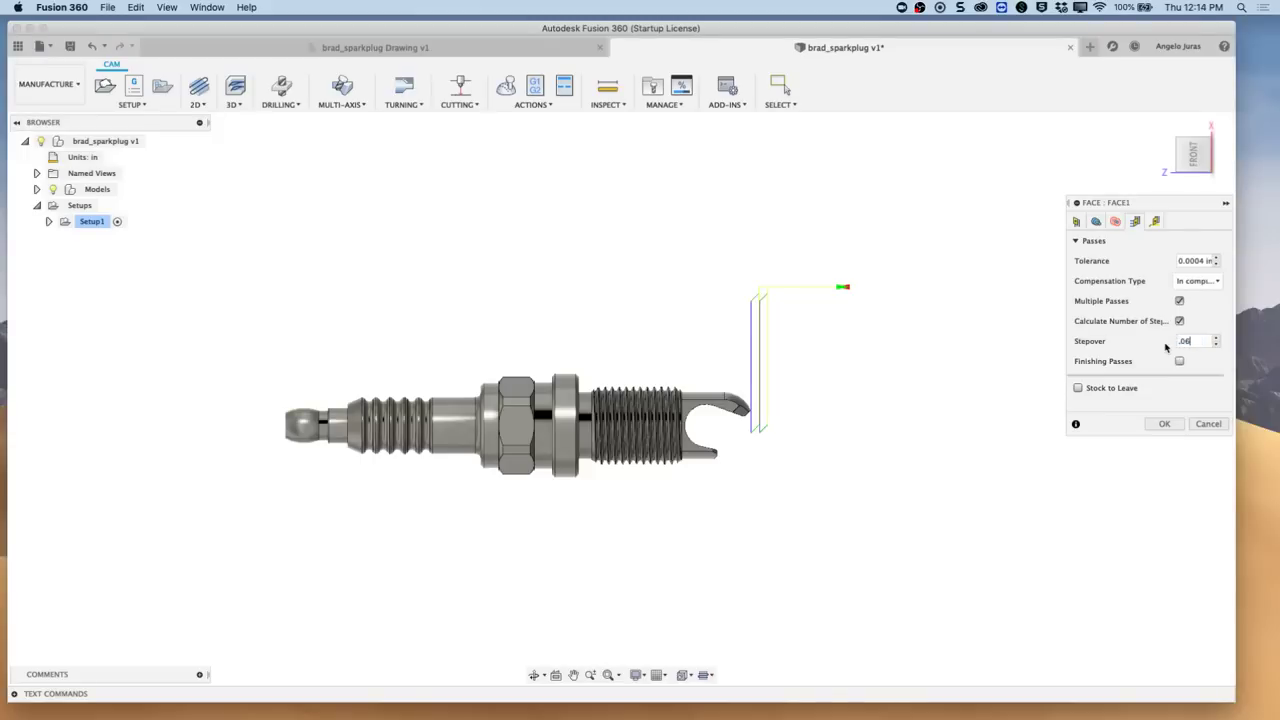
# Step: Add finishing passes to the facing operation, with their stepover set to 0.005 in
pyautogui.click(1179, 362)
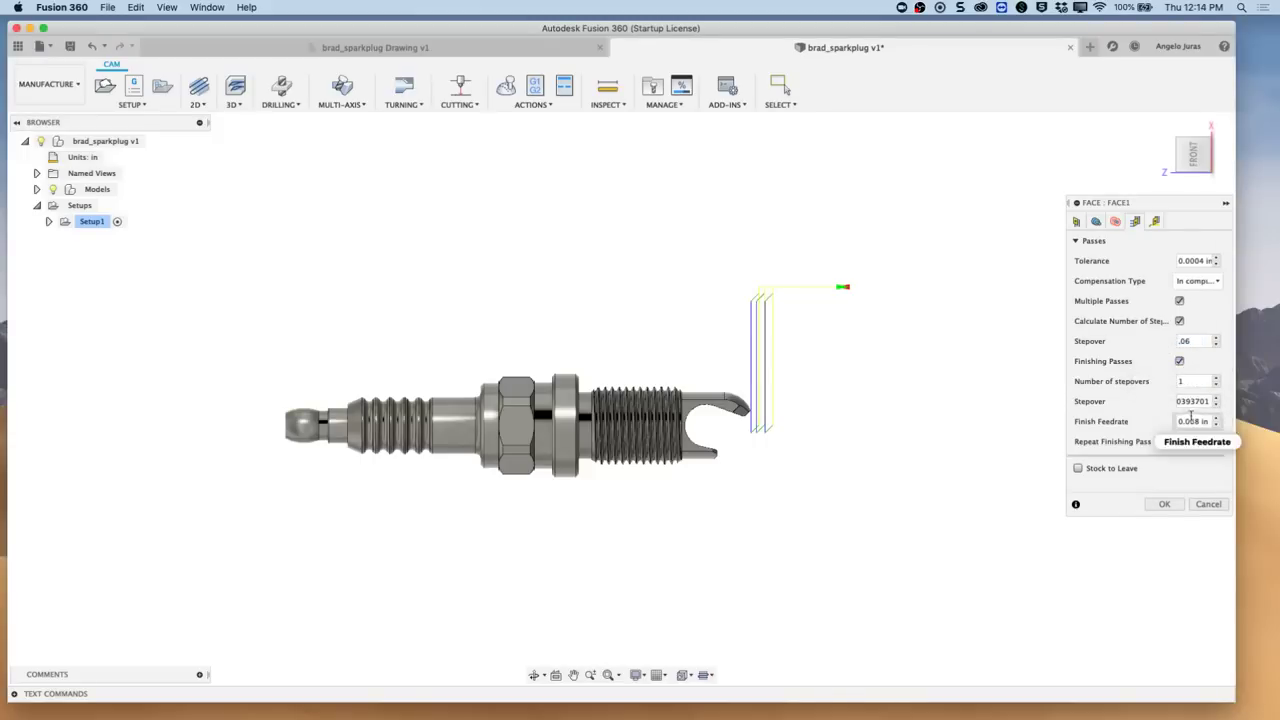
pyautogui.click(1181, 401)
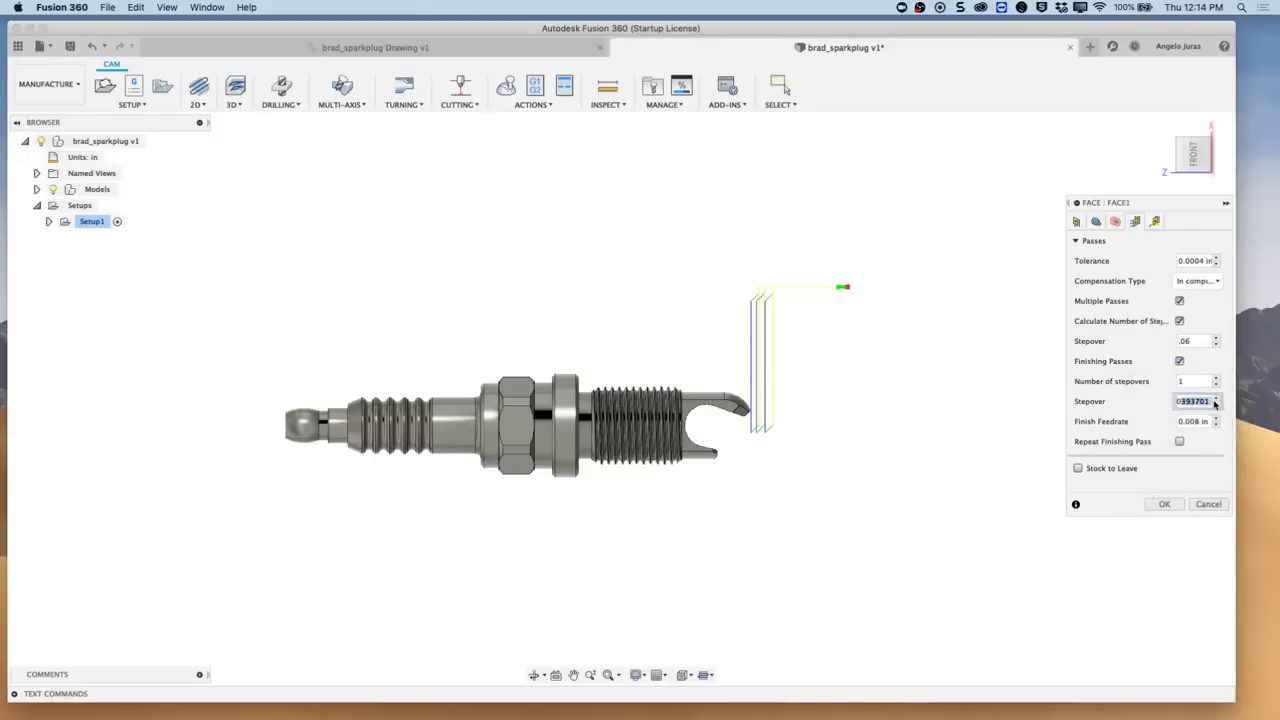
pyautogui.write('0.')
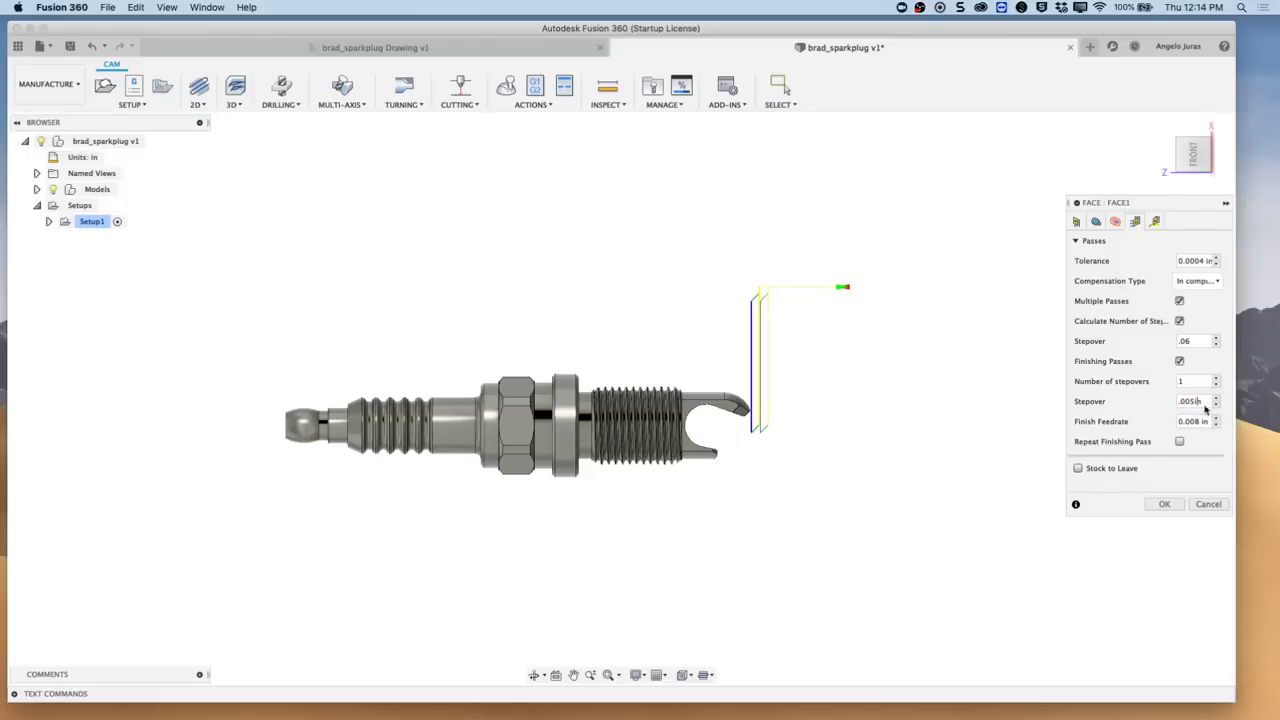
pyautogui.moveTo(1204, 401)
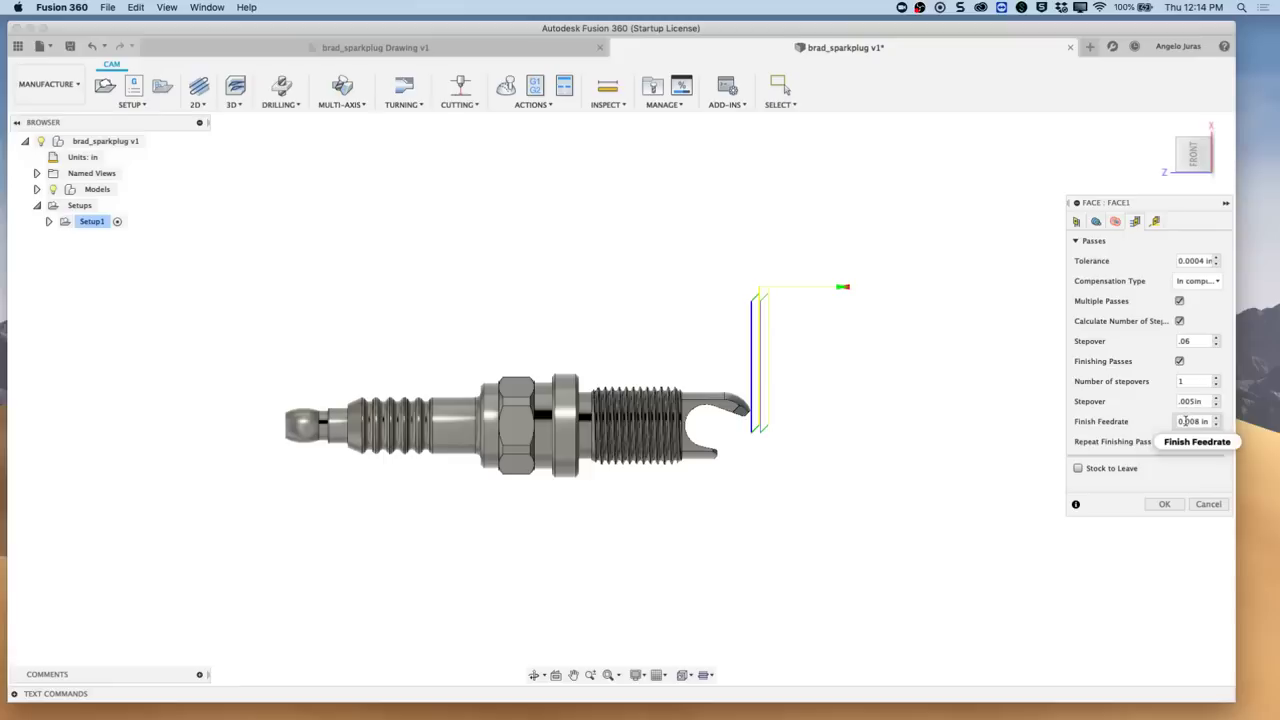
# Step: Review the facing operation's linking choices, keeping the retraction policy at Full retraction and Approach Z at Safe Z
pyautogui.click(1154, 221)
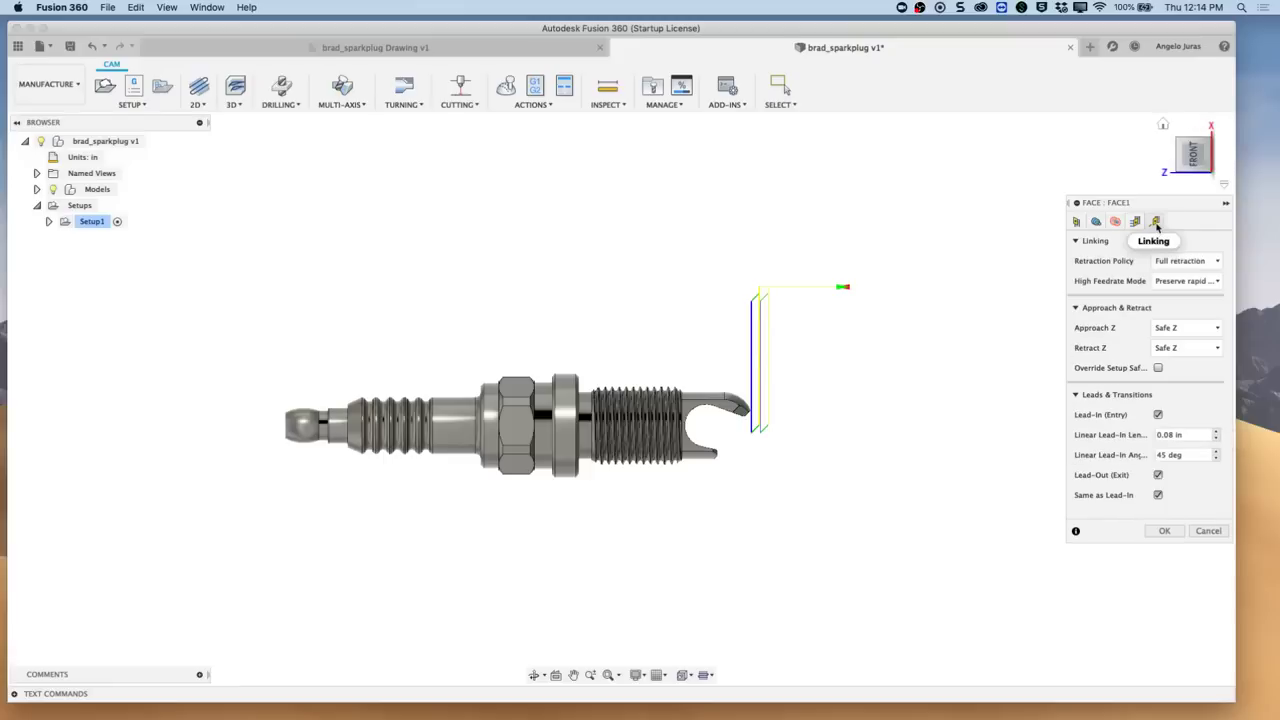
pyautogui.click(1211, 260)
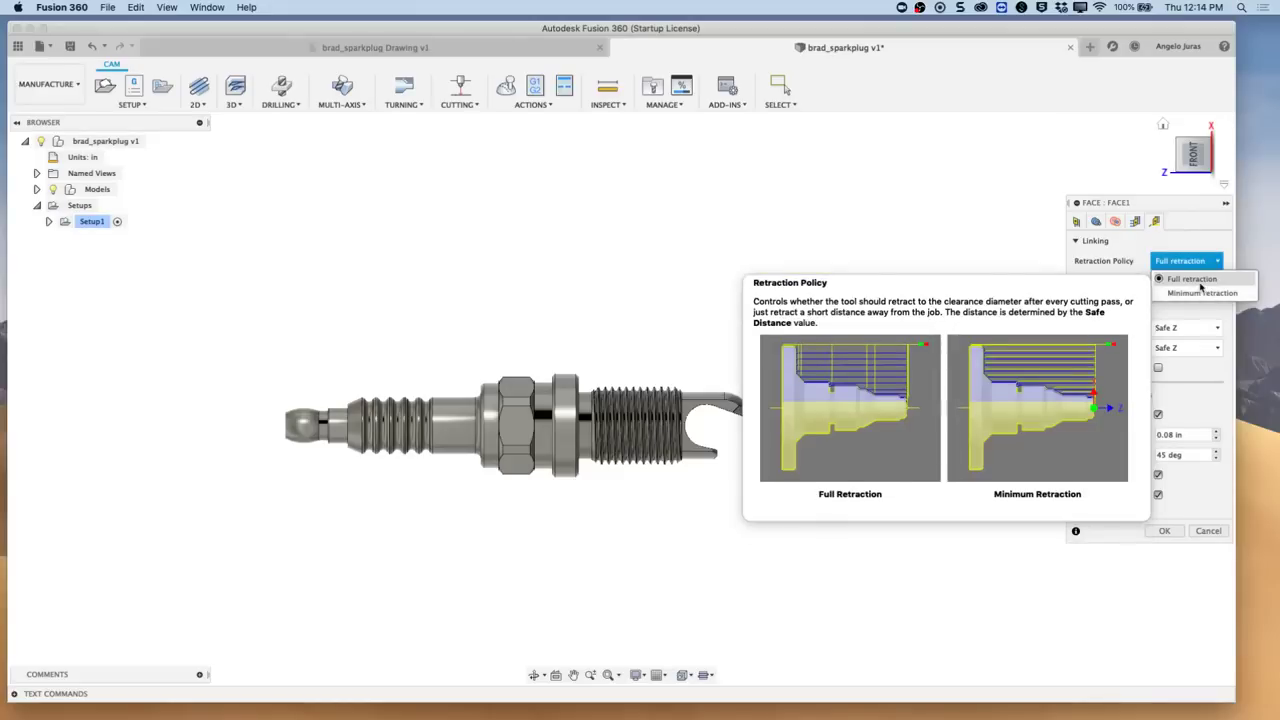
pyautogui.click(1200, 286)
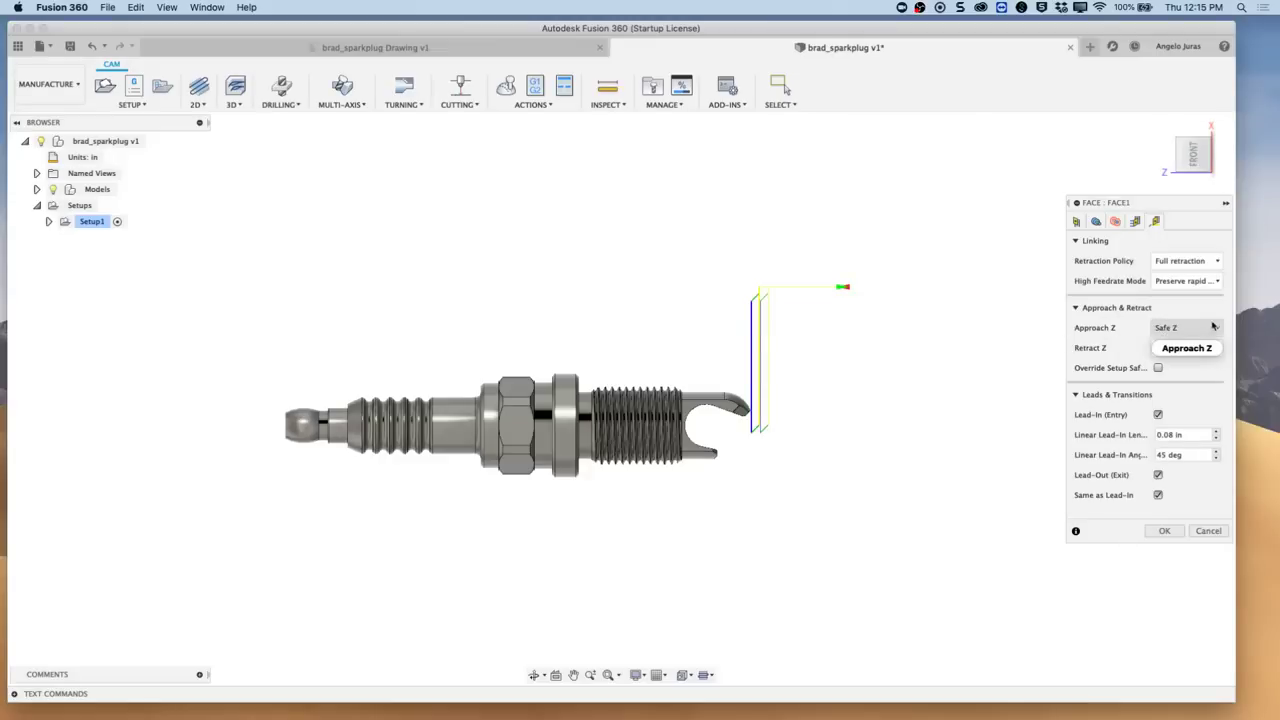
pyautogui.moveTo(1218, 330)
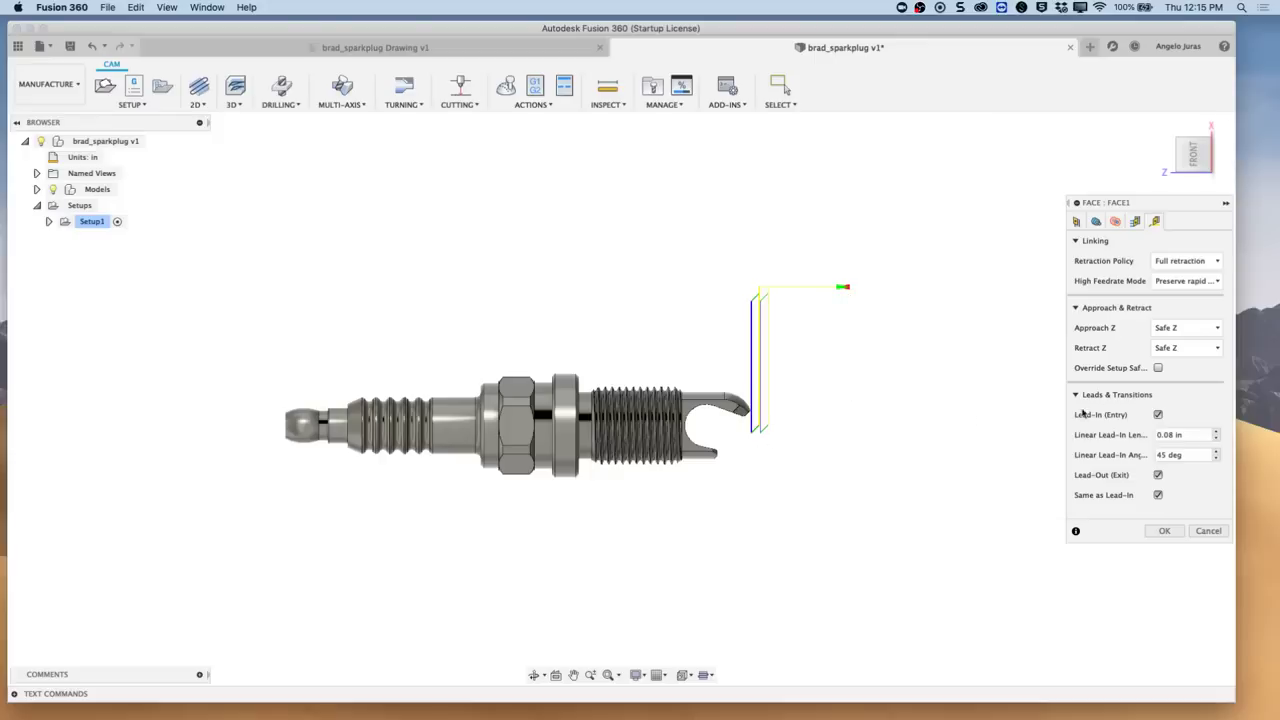
pyautogui.click(1218, 330)
pyautogui.click(1214, 330)
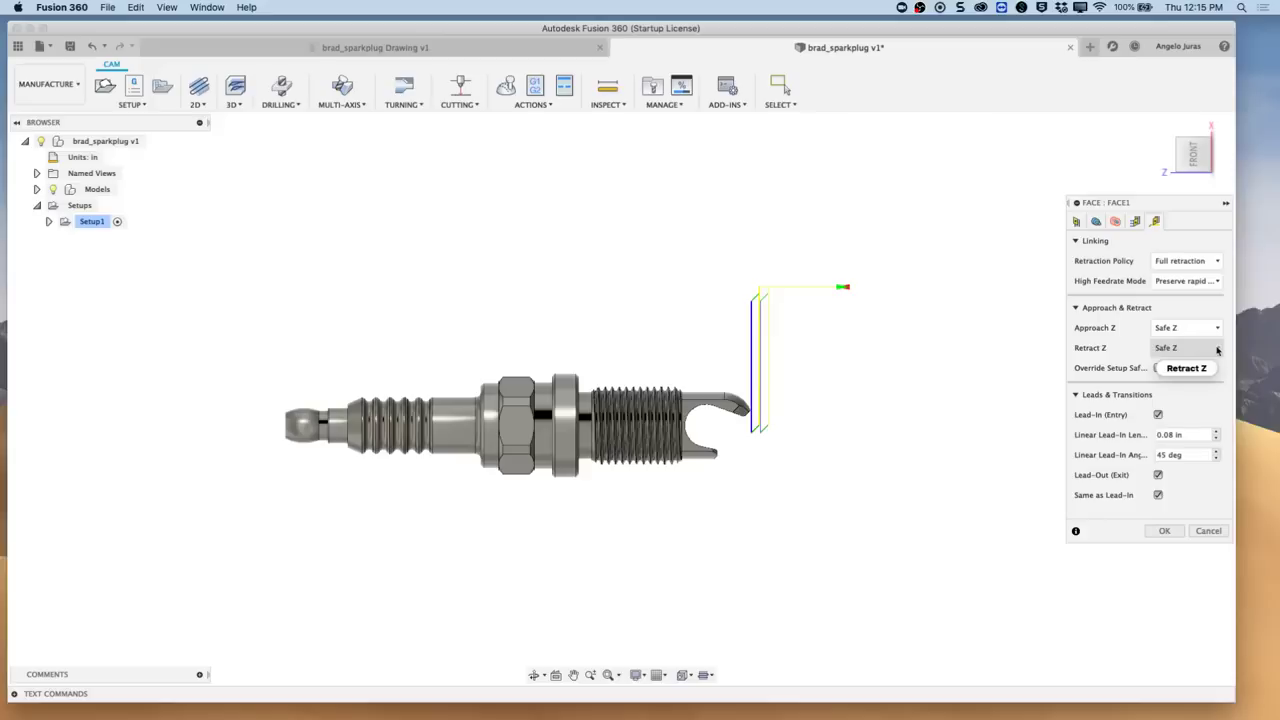
# Step: Compare the Retract Z choices, set it to Last toolpath point, and accept the facing operation
pyautogui.click(1218, 348)
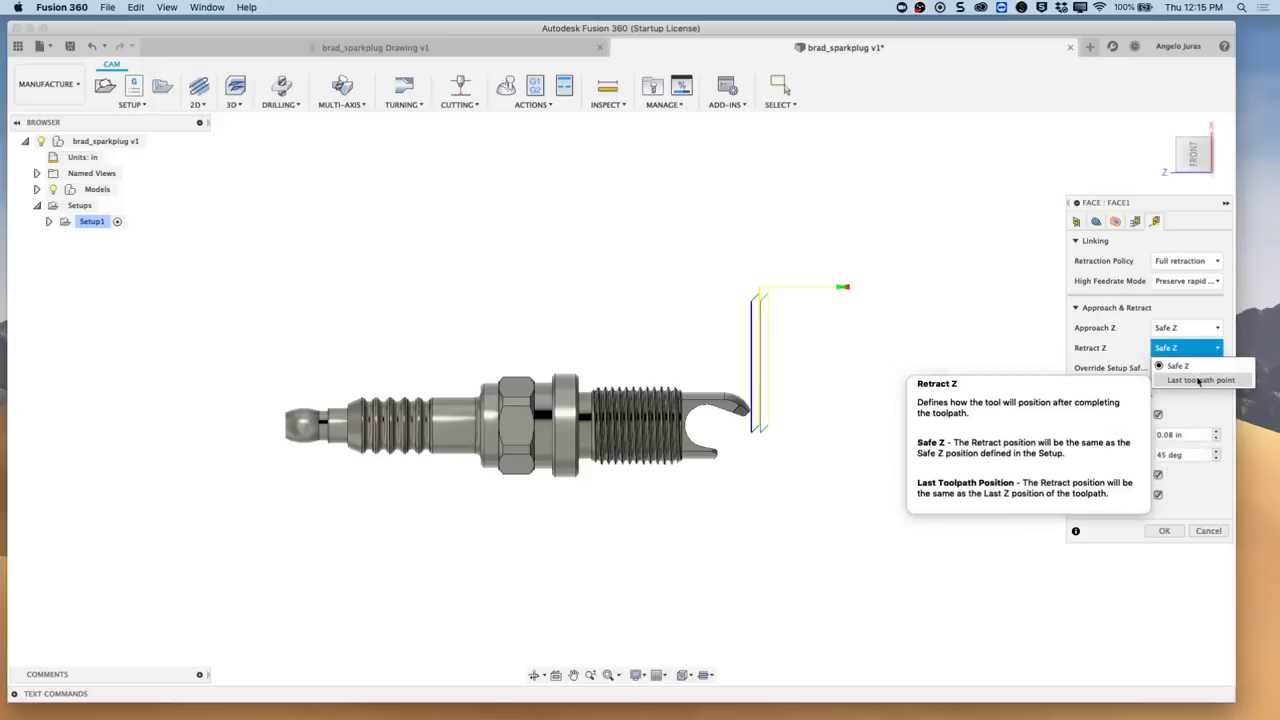
pyautogui.click(1198, 380)
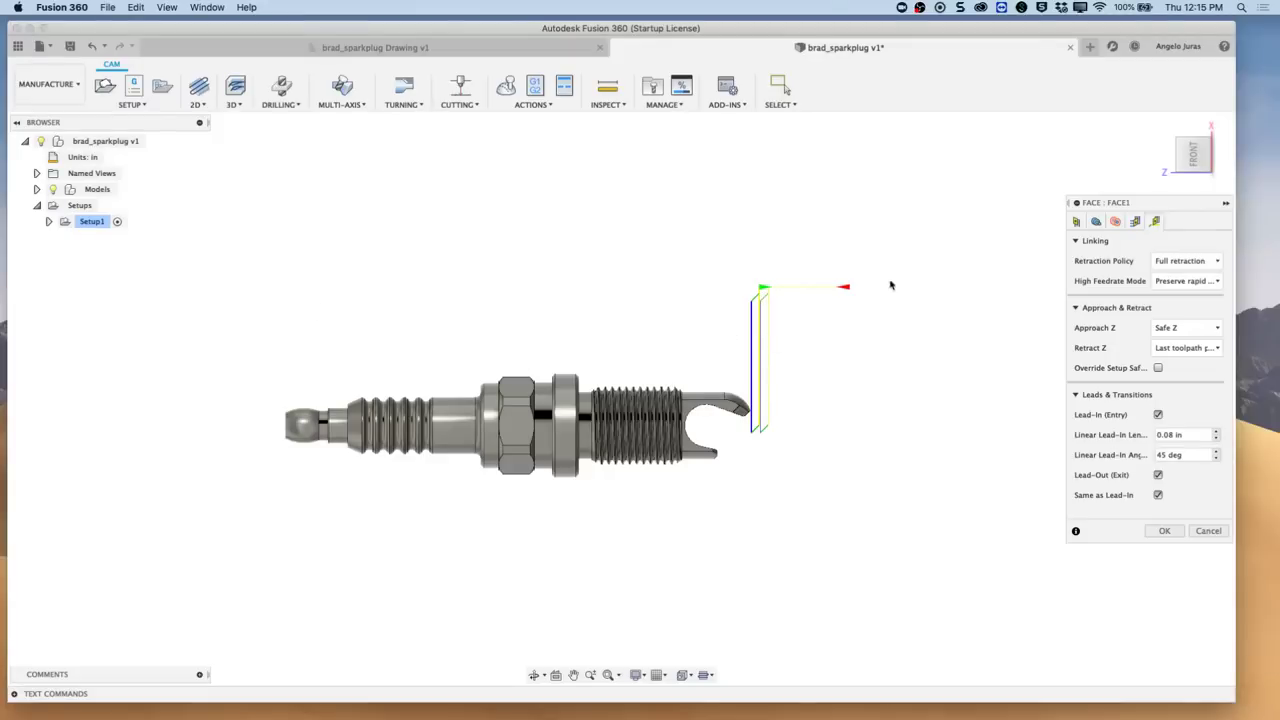
pyautogui.click(1204, 348)
pyautogui.click(1182, 370)
pyautogui.click(1195, 347)
pyautogui.click(1188, 381)
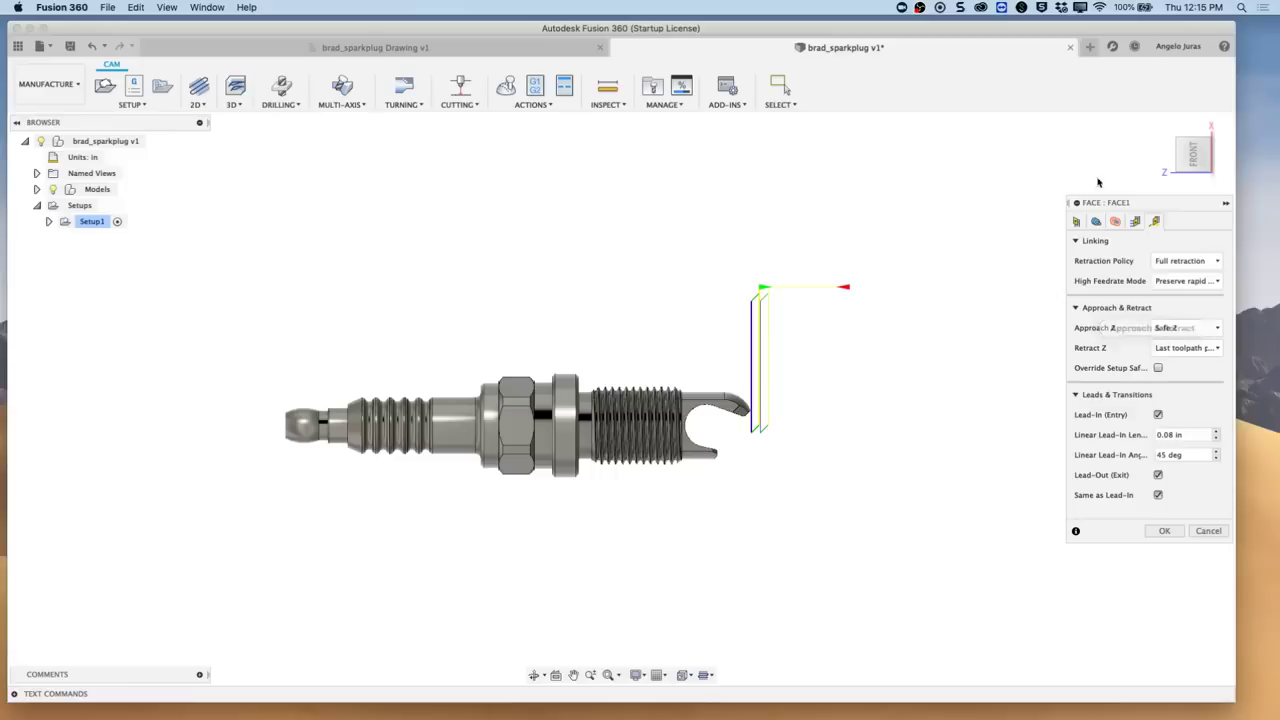
pyautogui.click(1164, 536)
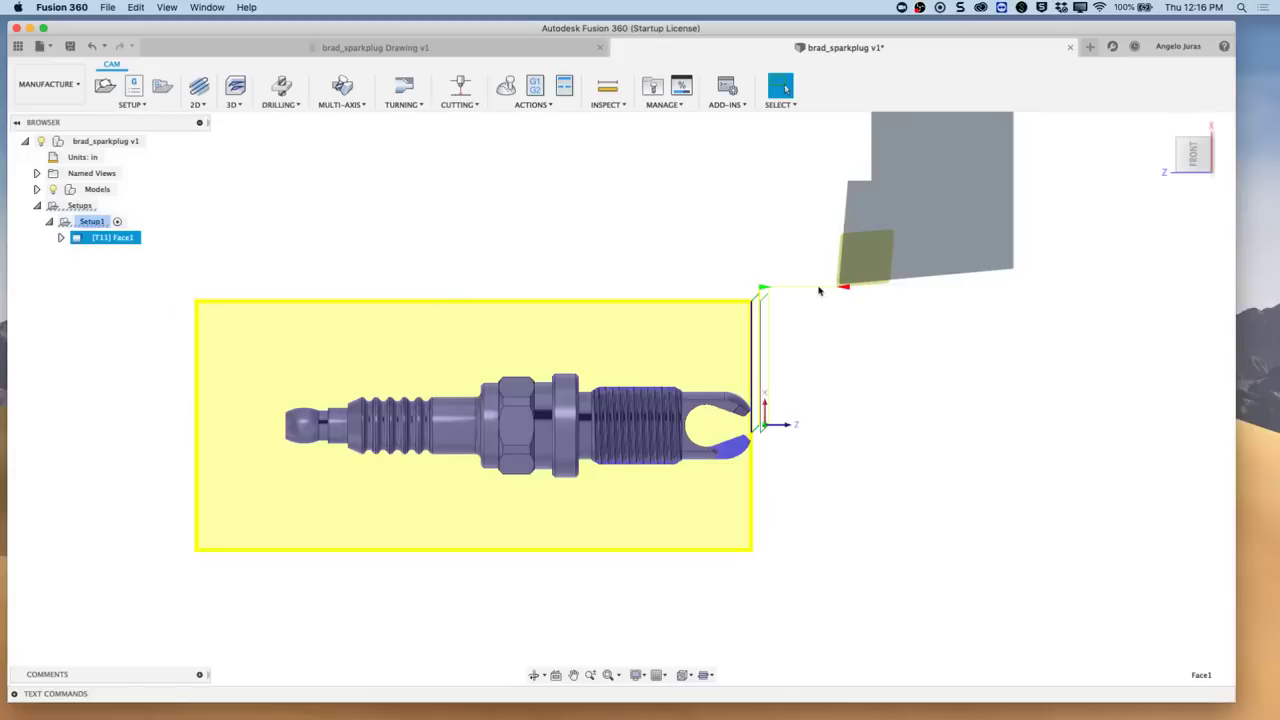
# Step: Start a Turning Profile operation that doesn't allow grooving, with a maximum spindle speed of 3000 rpm
pyautogui.scroll(2, 818, 290)
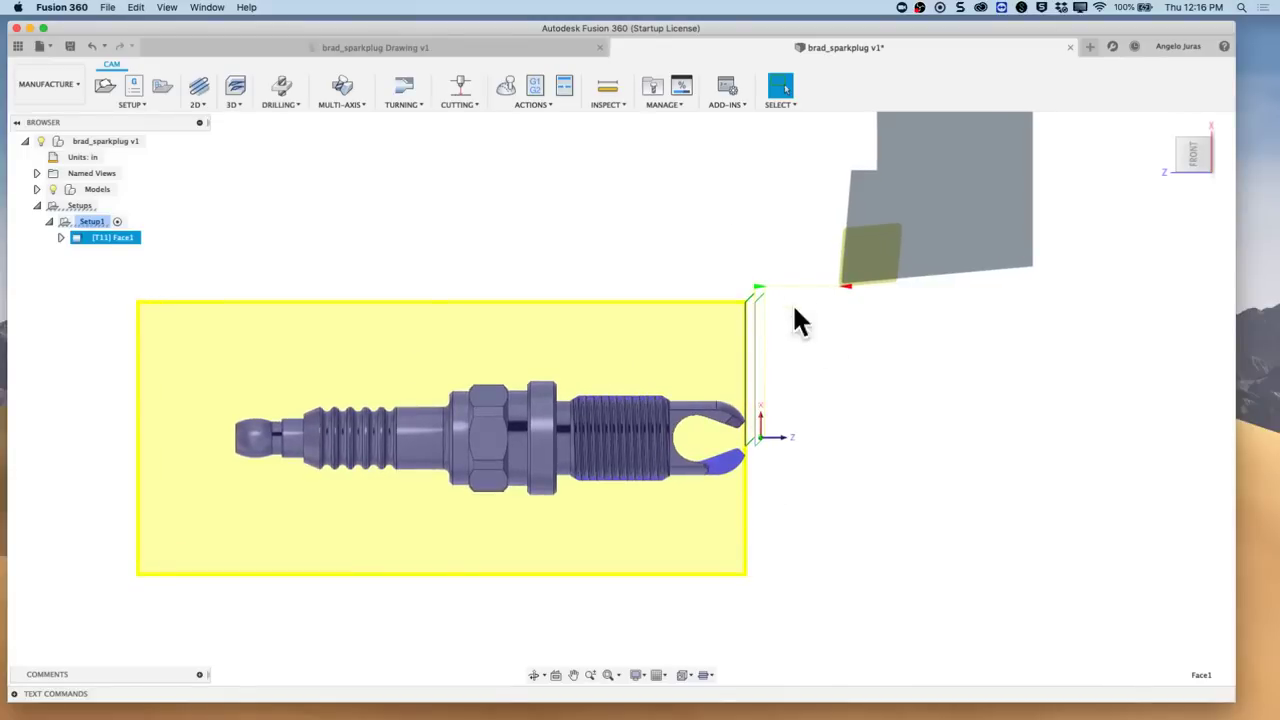
pyautogui.scroll(5, 728, 403)
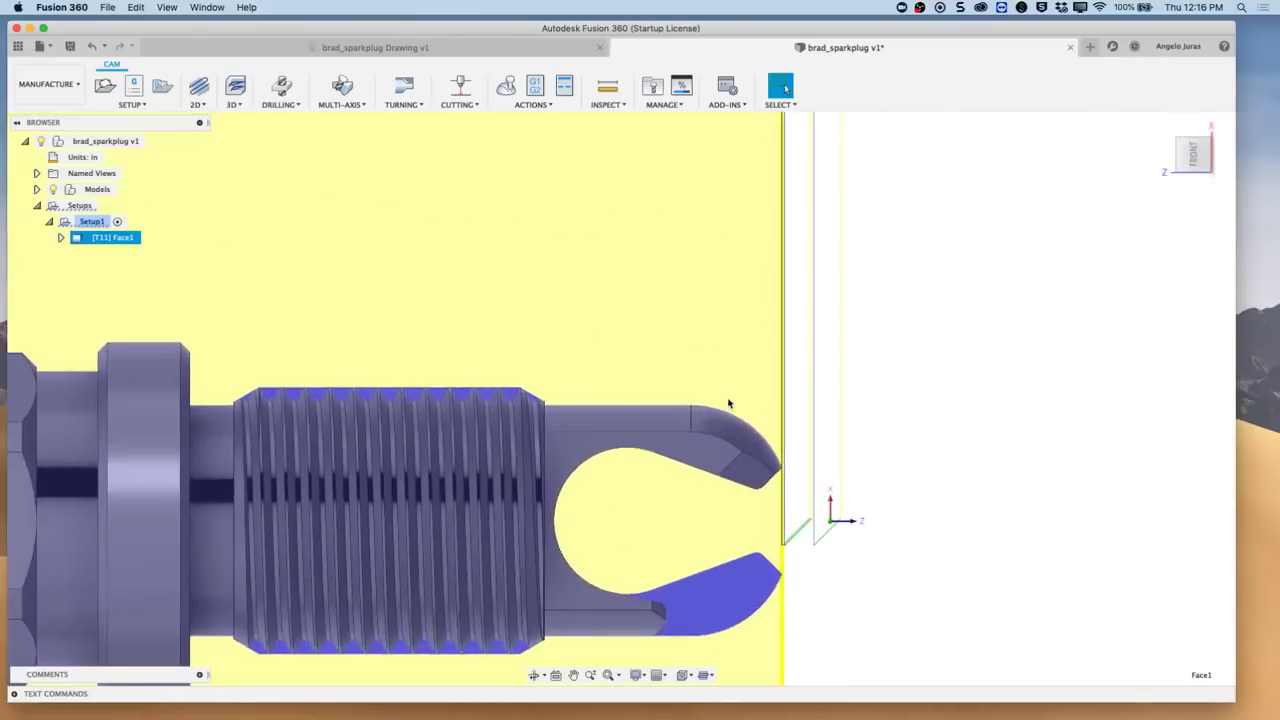
pyautogui.scroll(-6, 777, 435)
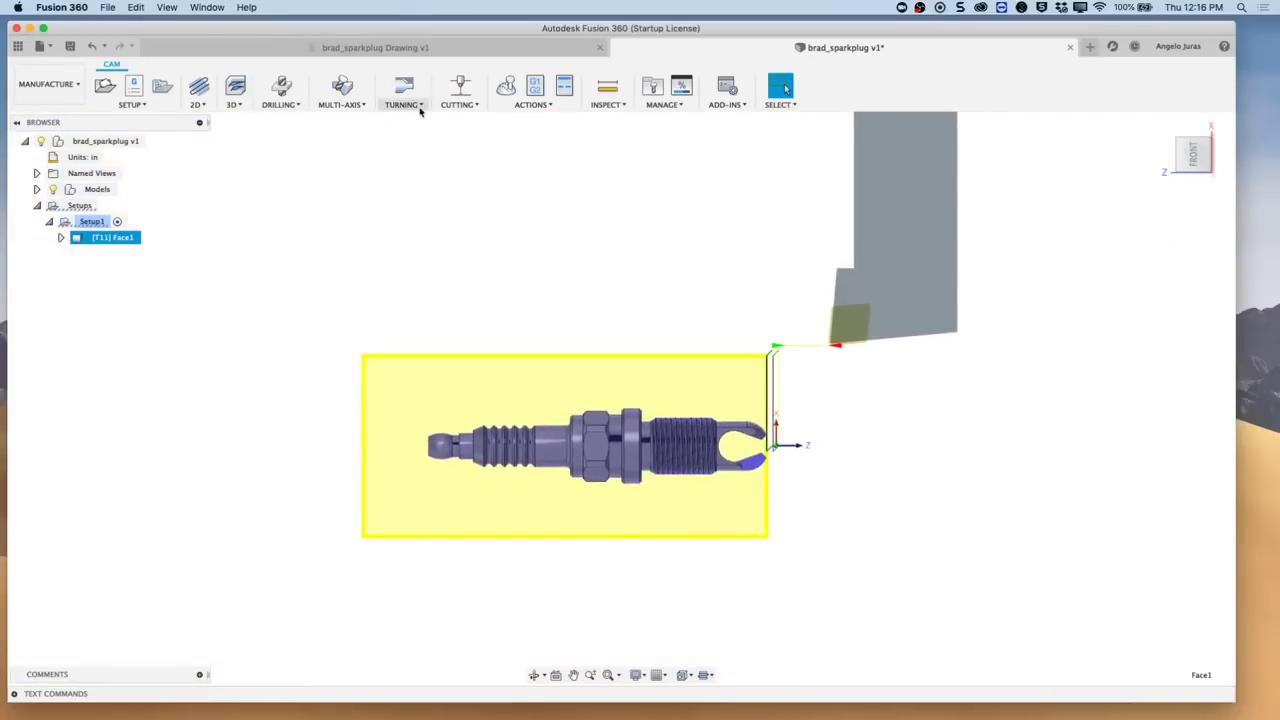
pyautogui.click(418, 106)
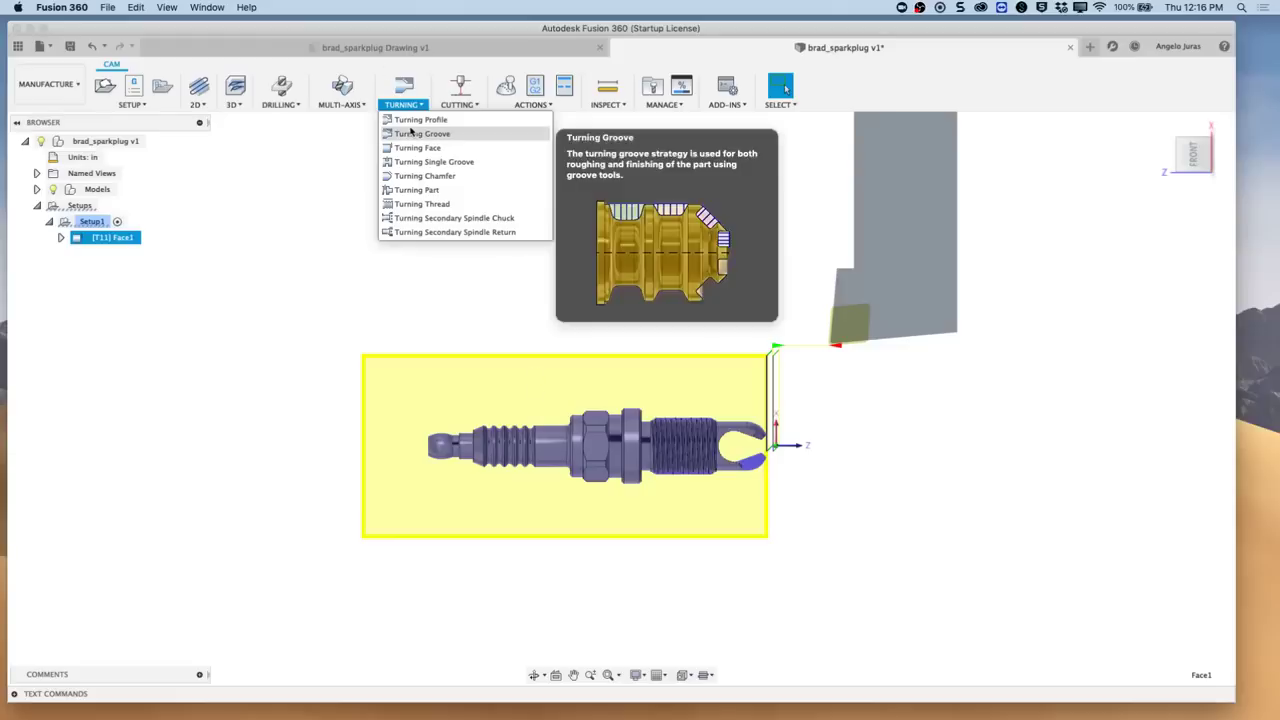
pyautogui.click(410, 120)
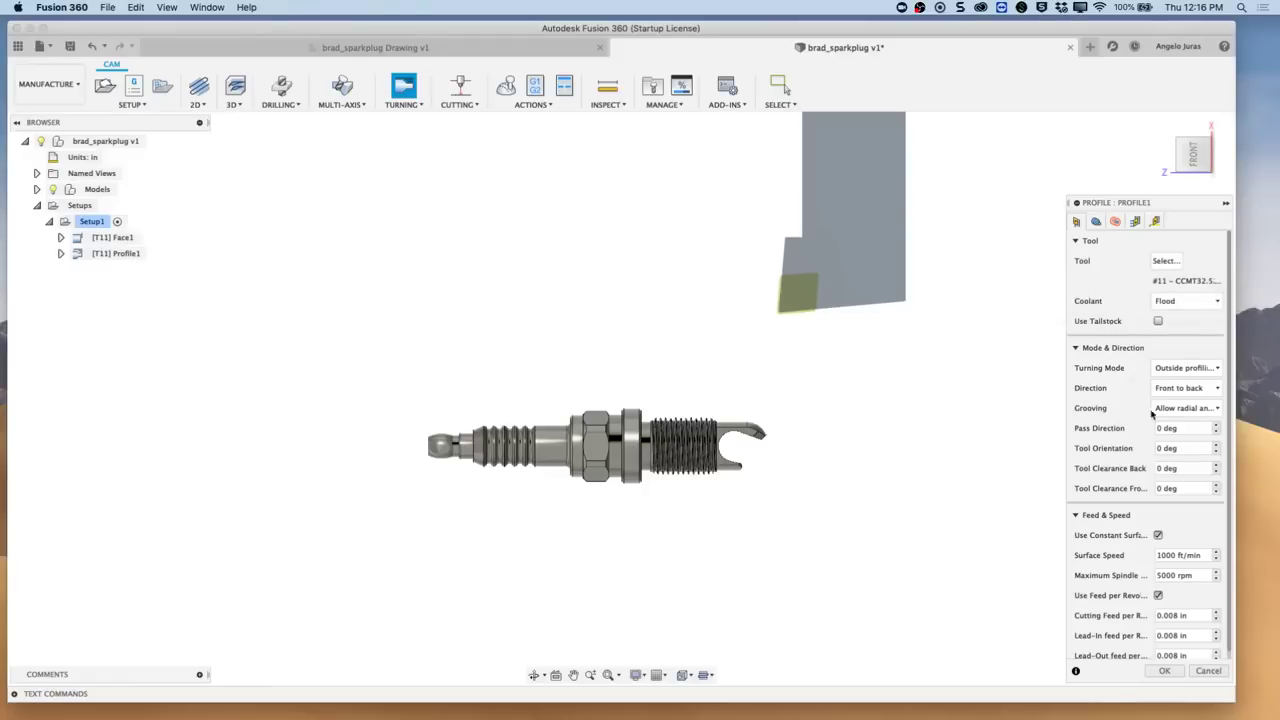
pyautogui.click(1215, 409)
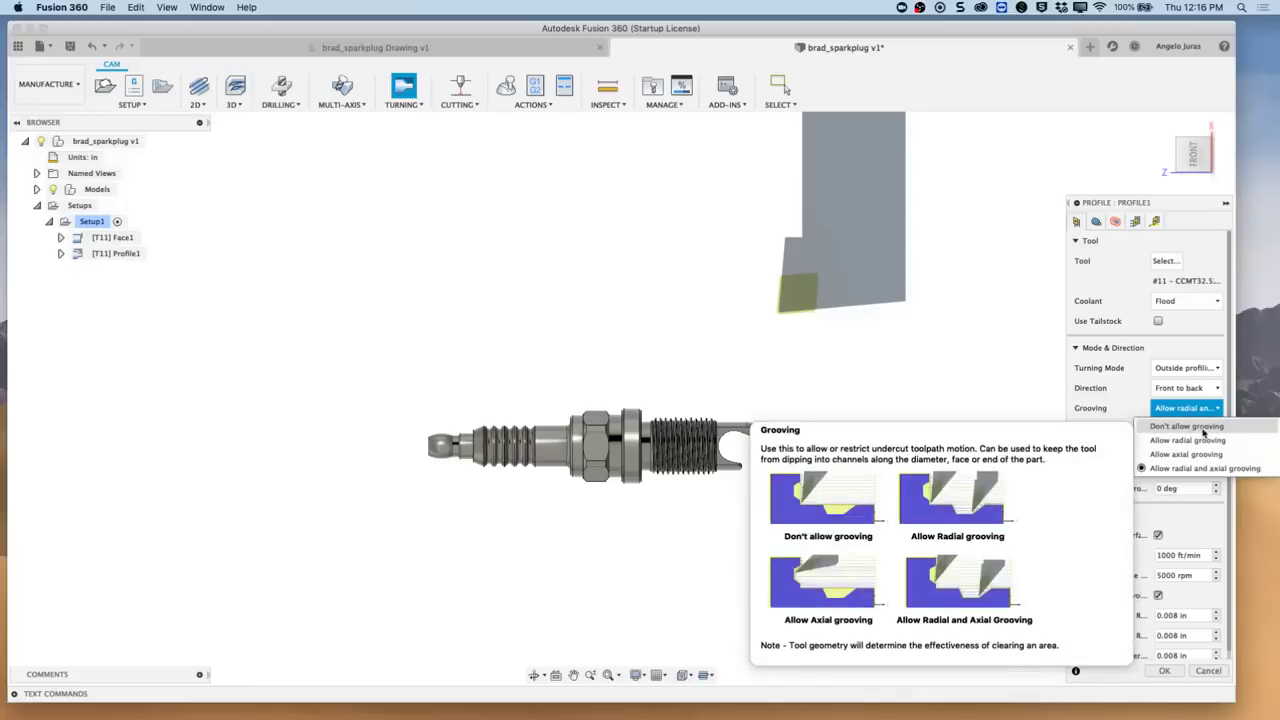
pyautogui.click(1180, 427)
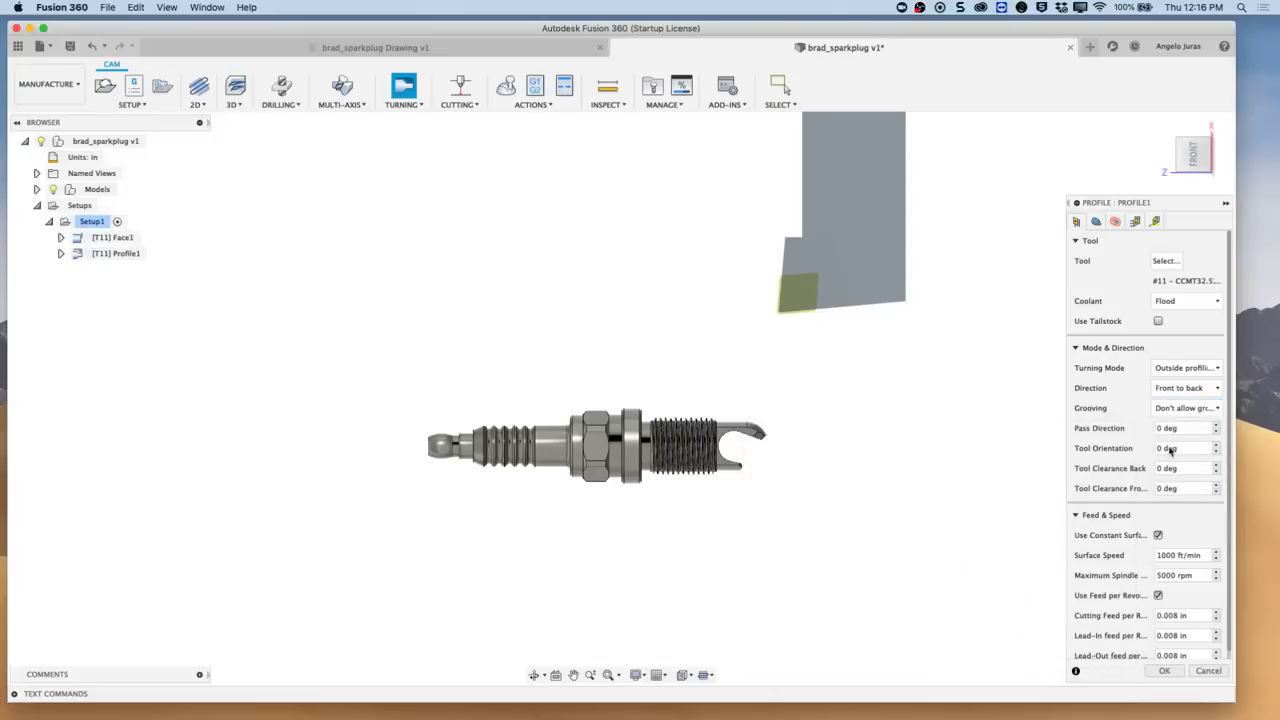
pyautogui.click(1194, 576)
pyautogui.write('3000')
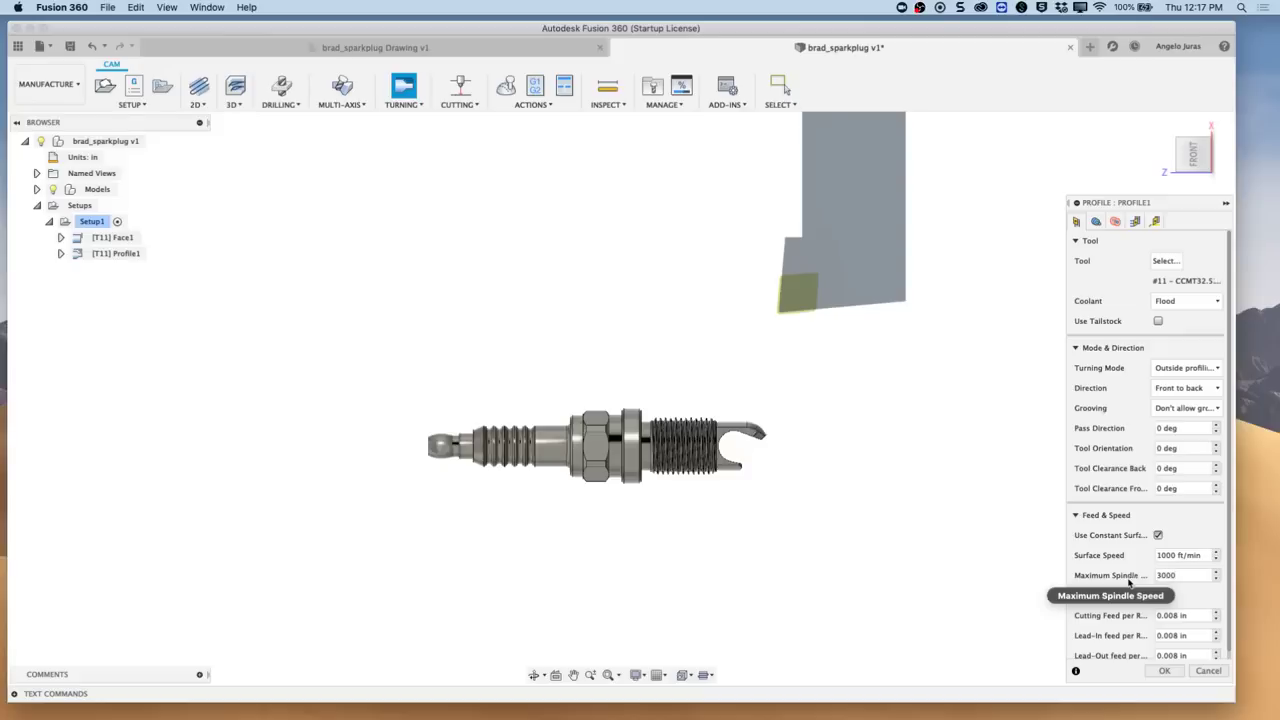
# Step: Set the profile operation's maximum roughing stepdown to 0.06 in and its finishing passes to 2 stepovers of 0.005 in
pyautogui.click(1095, 222)
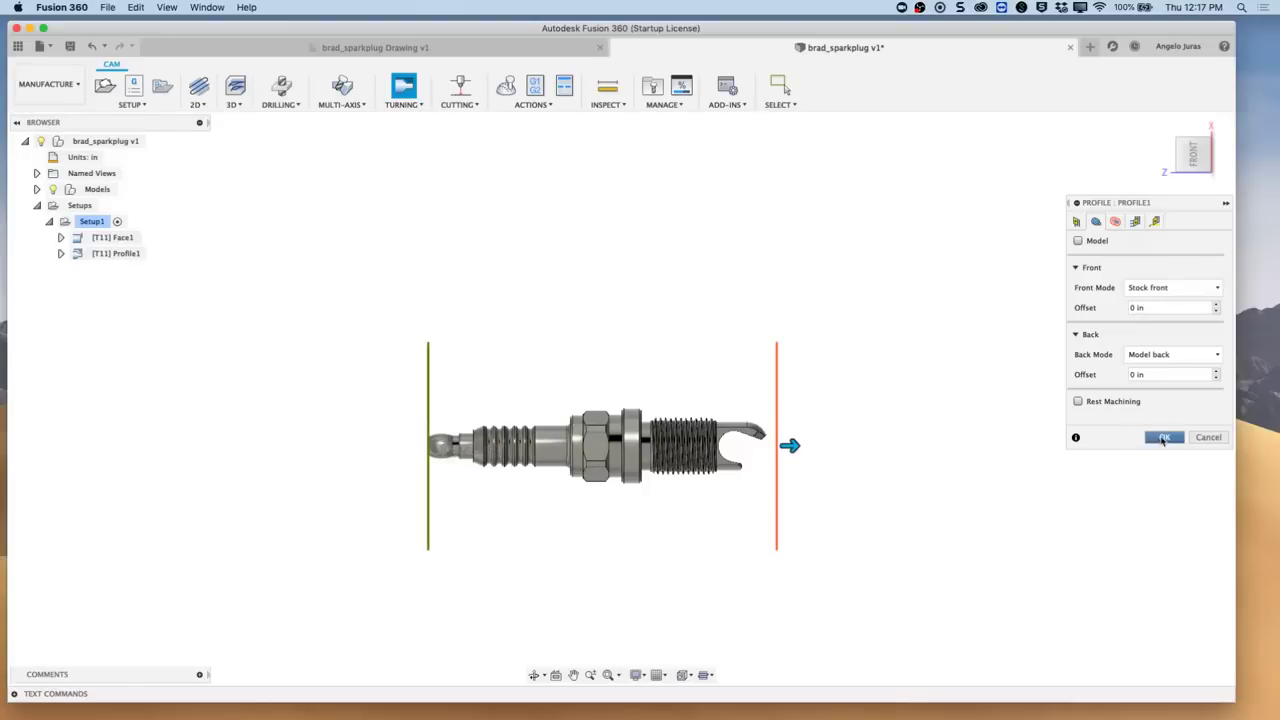
pyautogui.click(1116, 223)
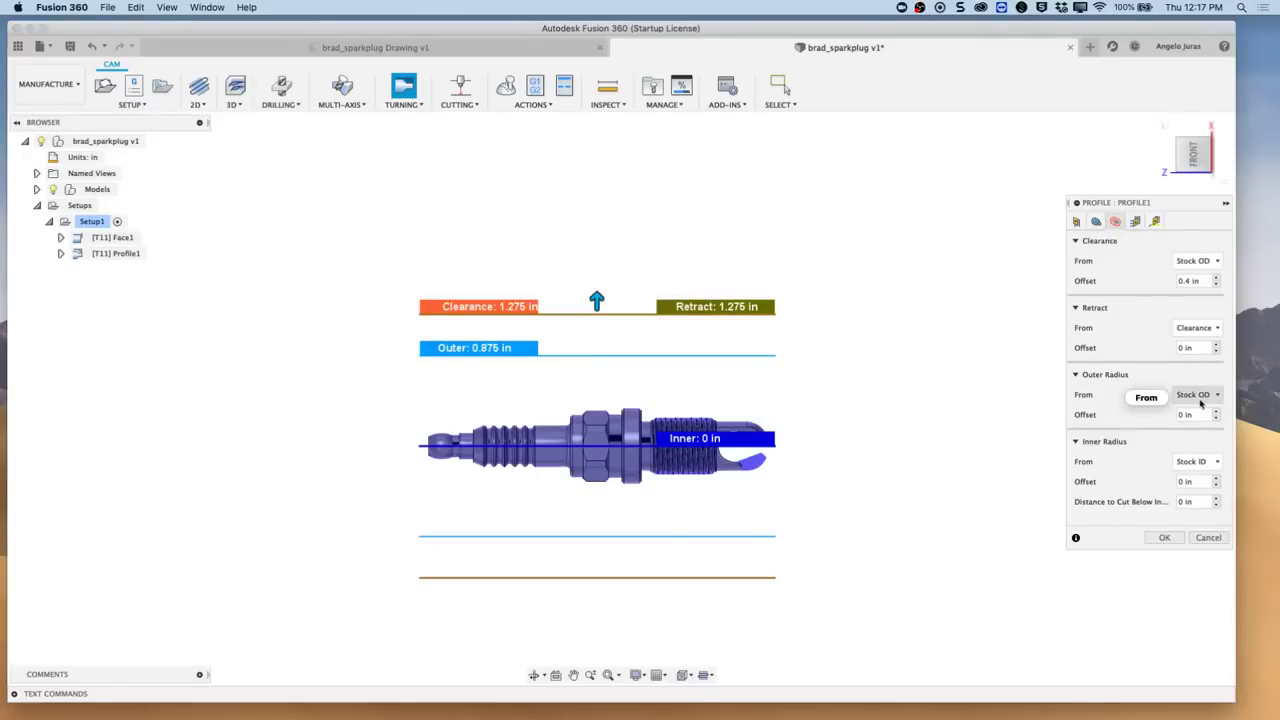
pyautogui.click(1136, 222)
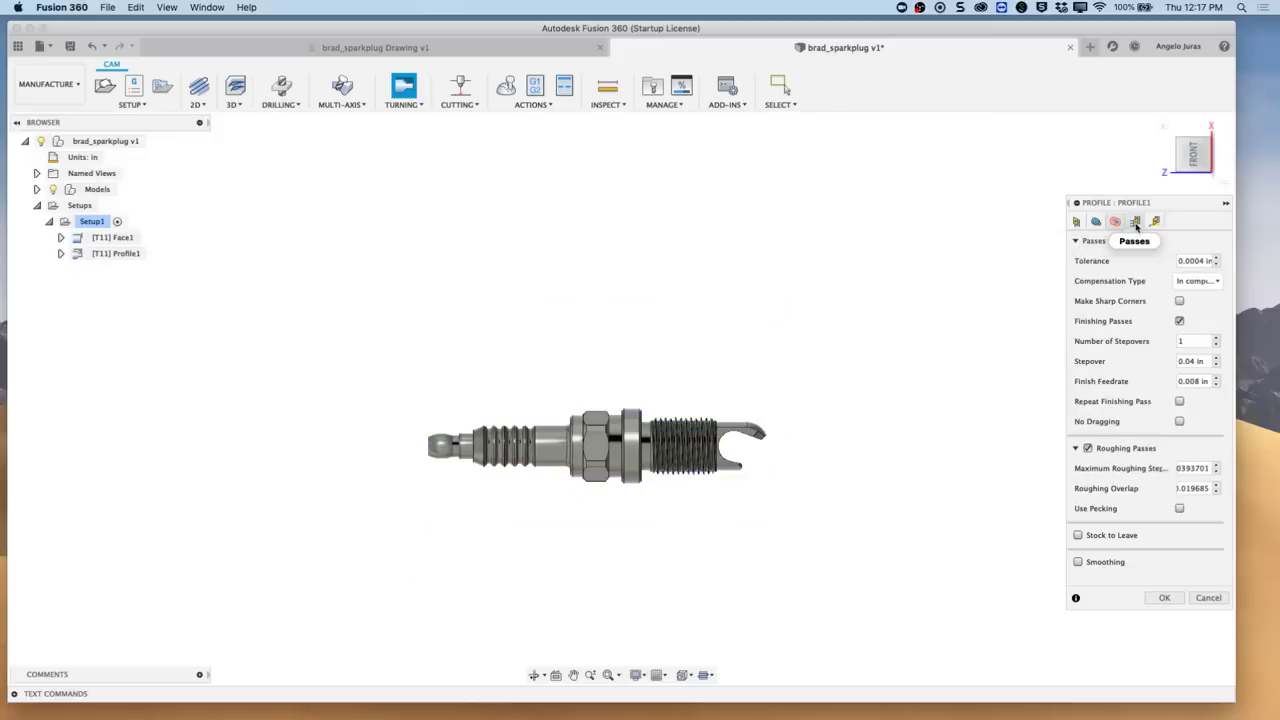
pyautogui.moveTo(1208, 468); pyautogui.dragTo(1163, 474)
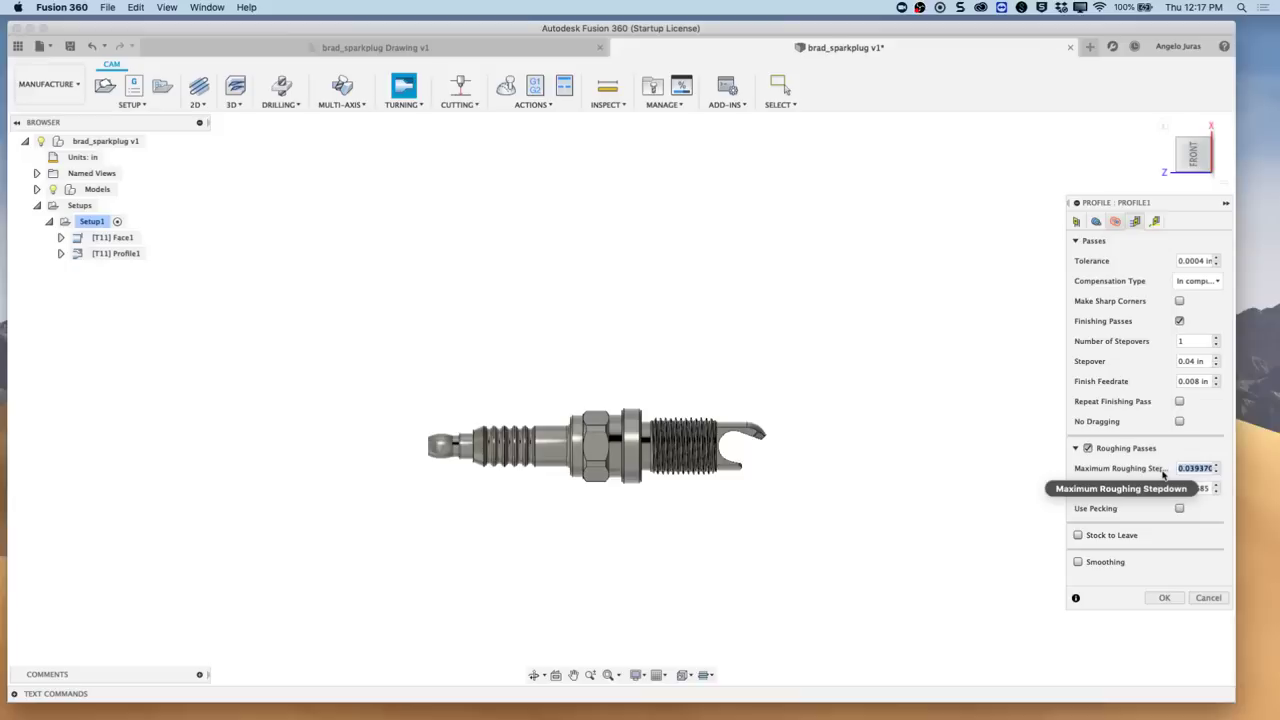
pyautogui.press('BackSpace')
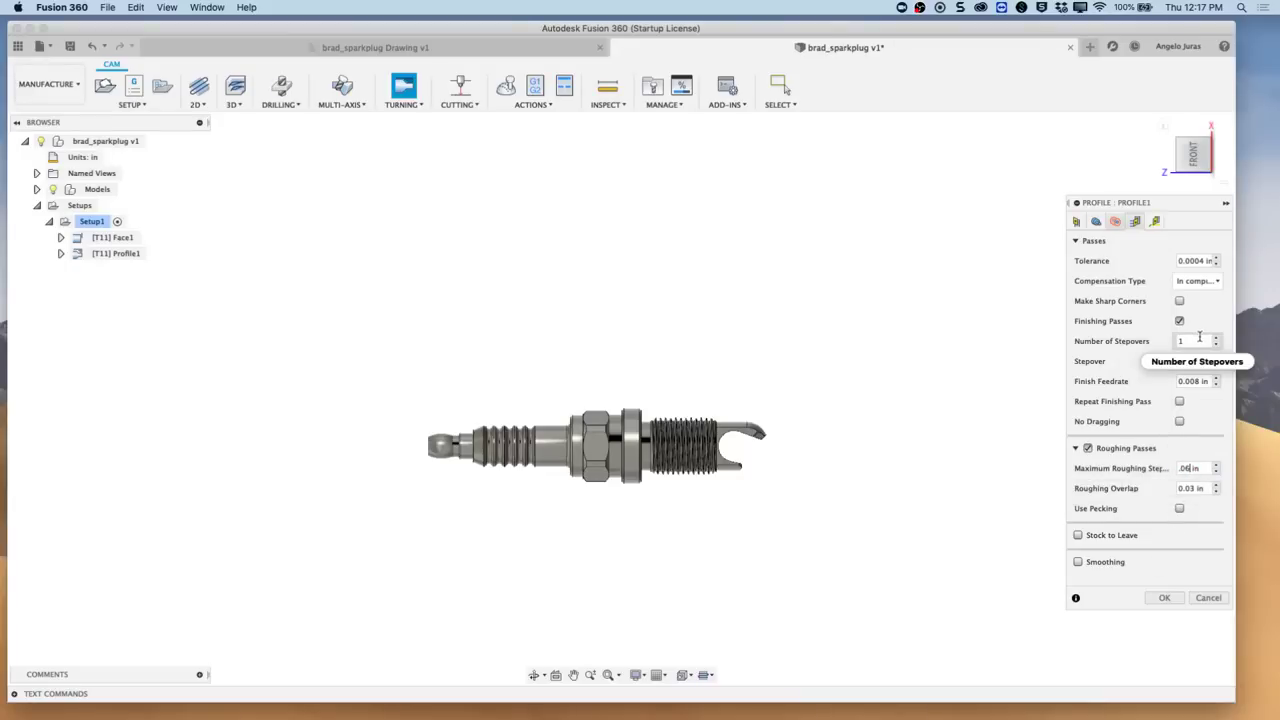
pyautogui.click(1218, 341)
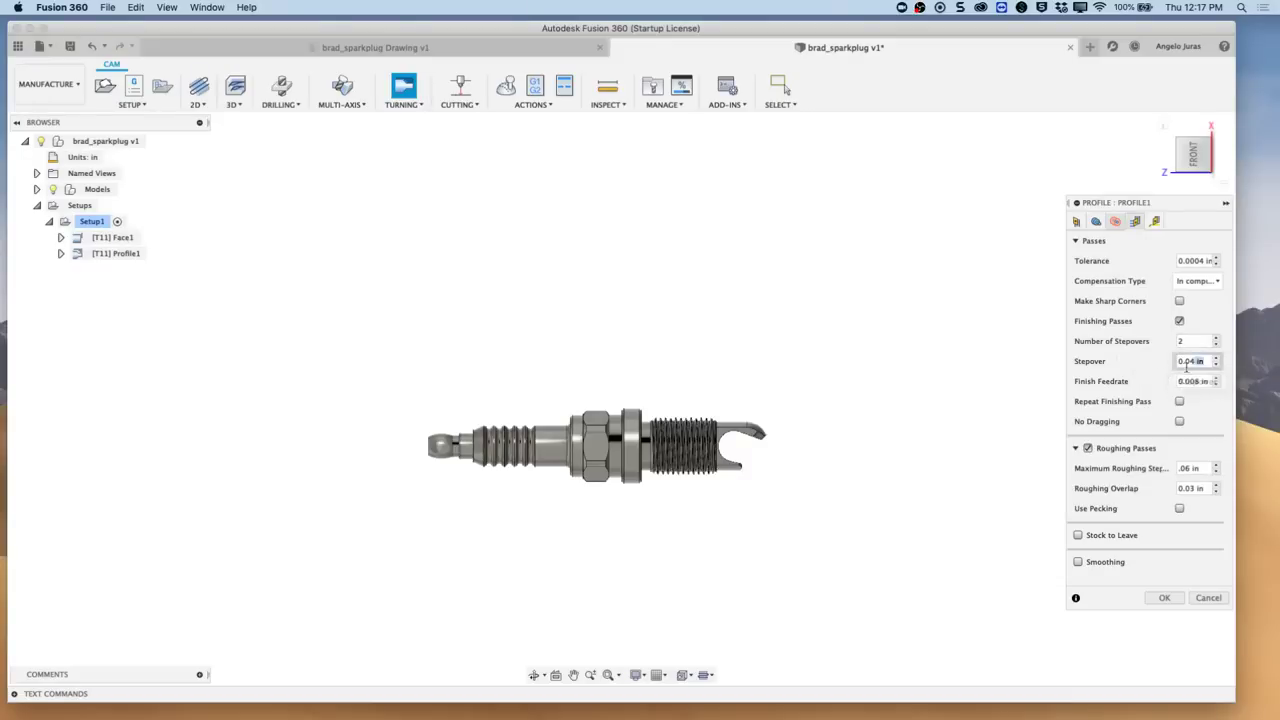
pyautogui.press('BackSpace')
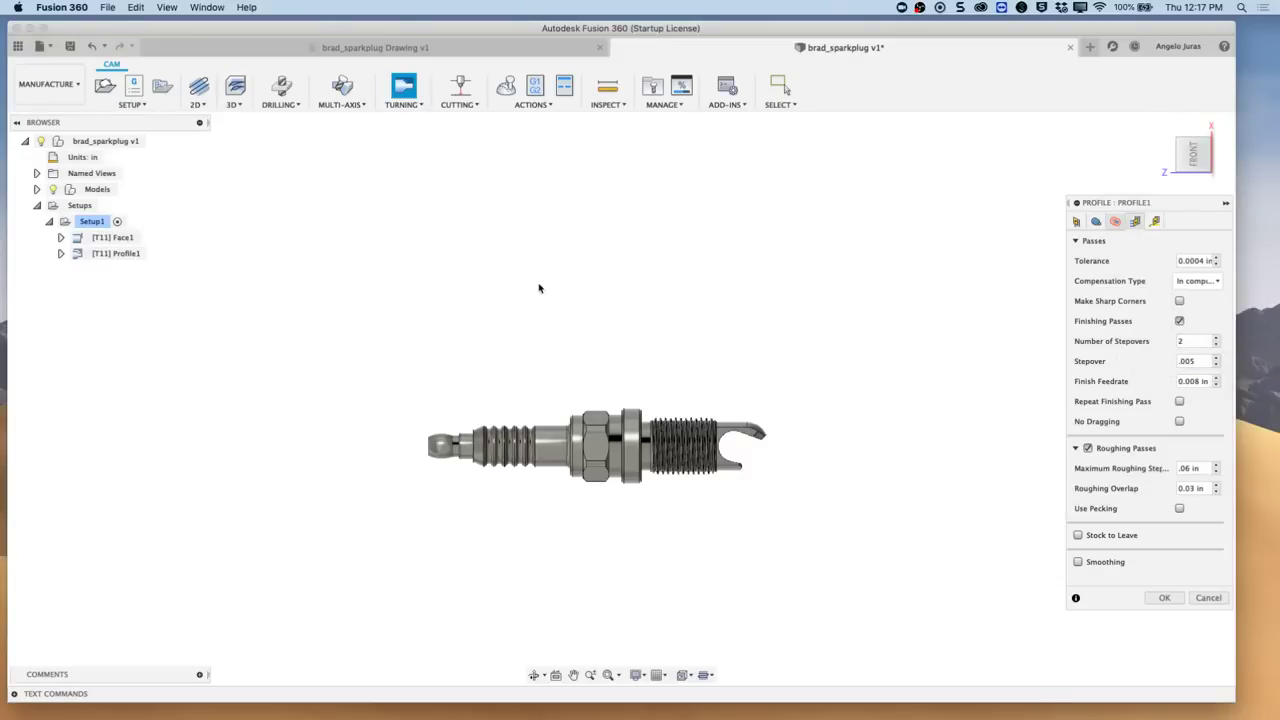
# Step: Replace the profile operation's finishing passes with Stock to Leave, and open its linking settings
pyautogui.click(1179, 321)
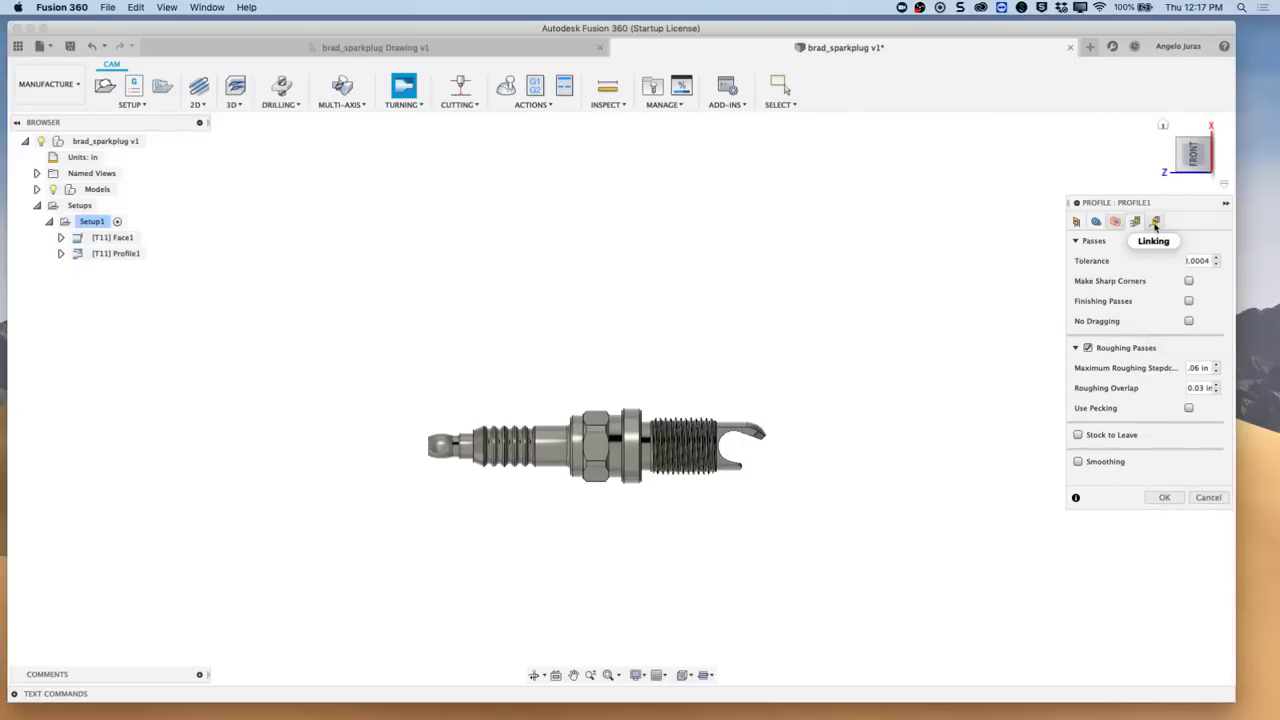
pyautogui.click(1078, 434)
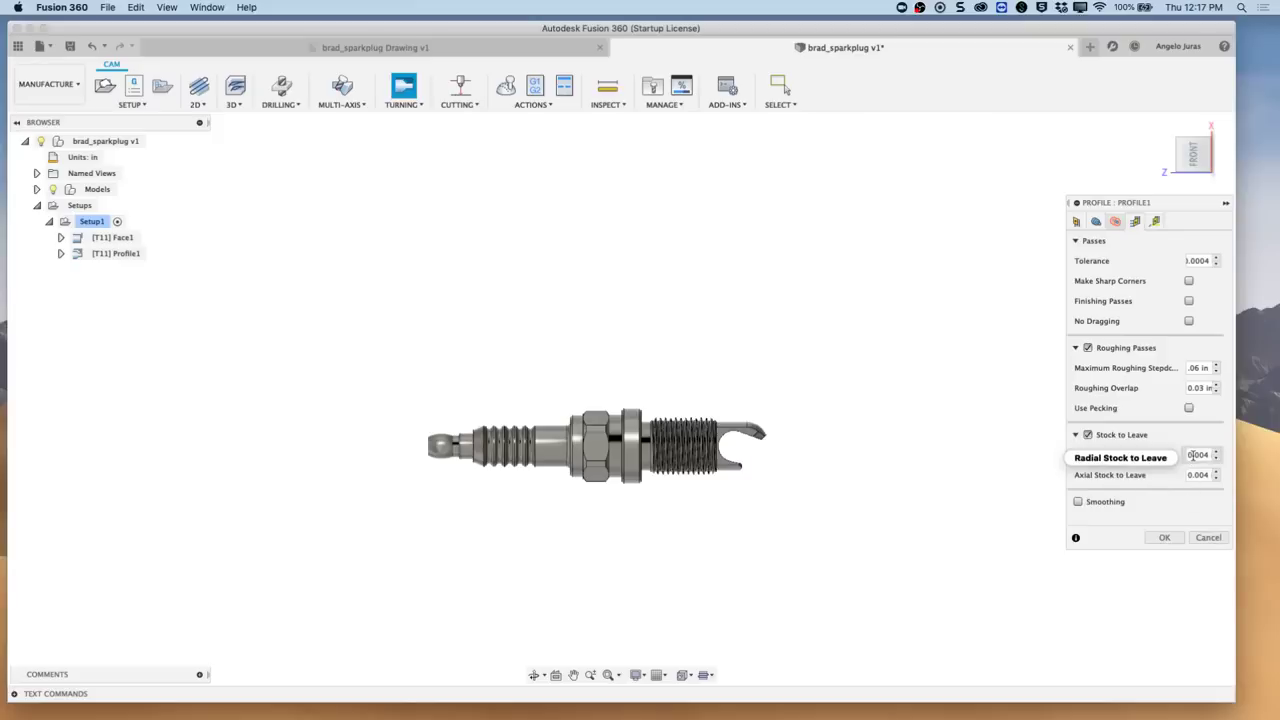
pyautogui.moveTo(1192, 456)
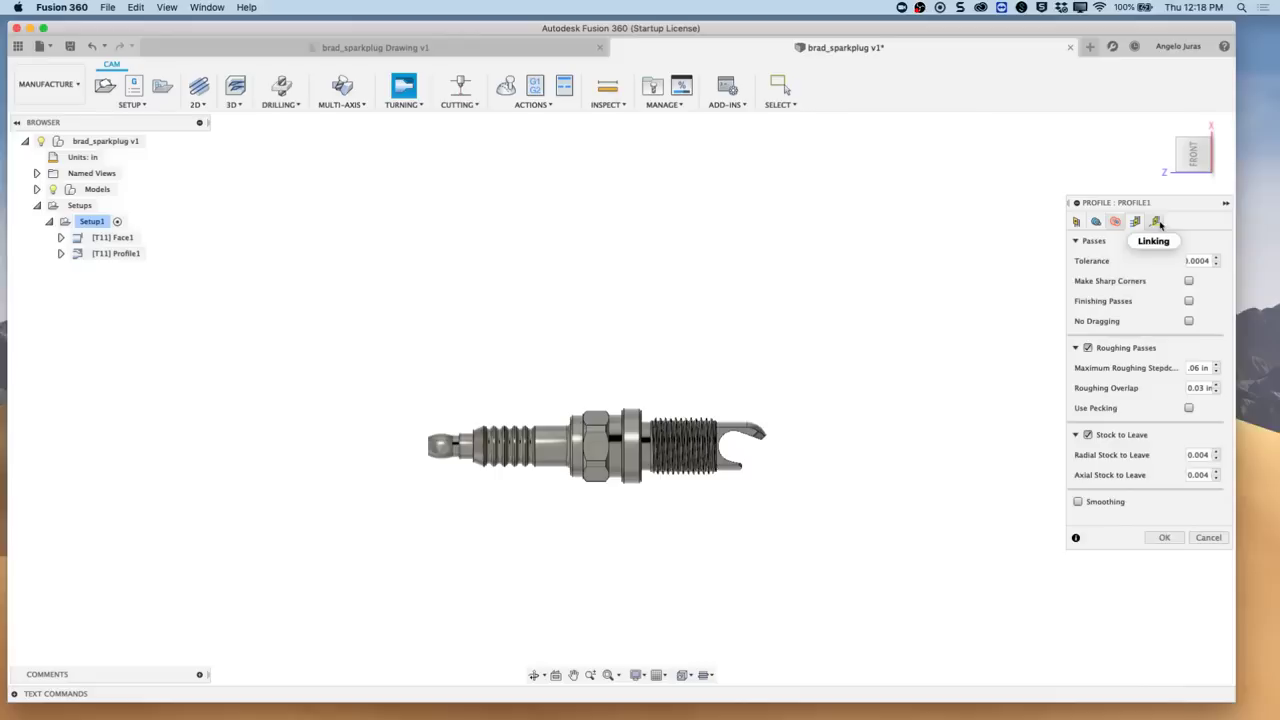
pyautogui.click(1156, 222)
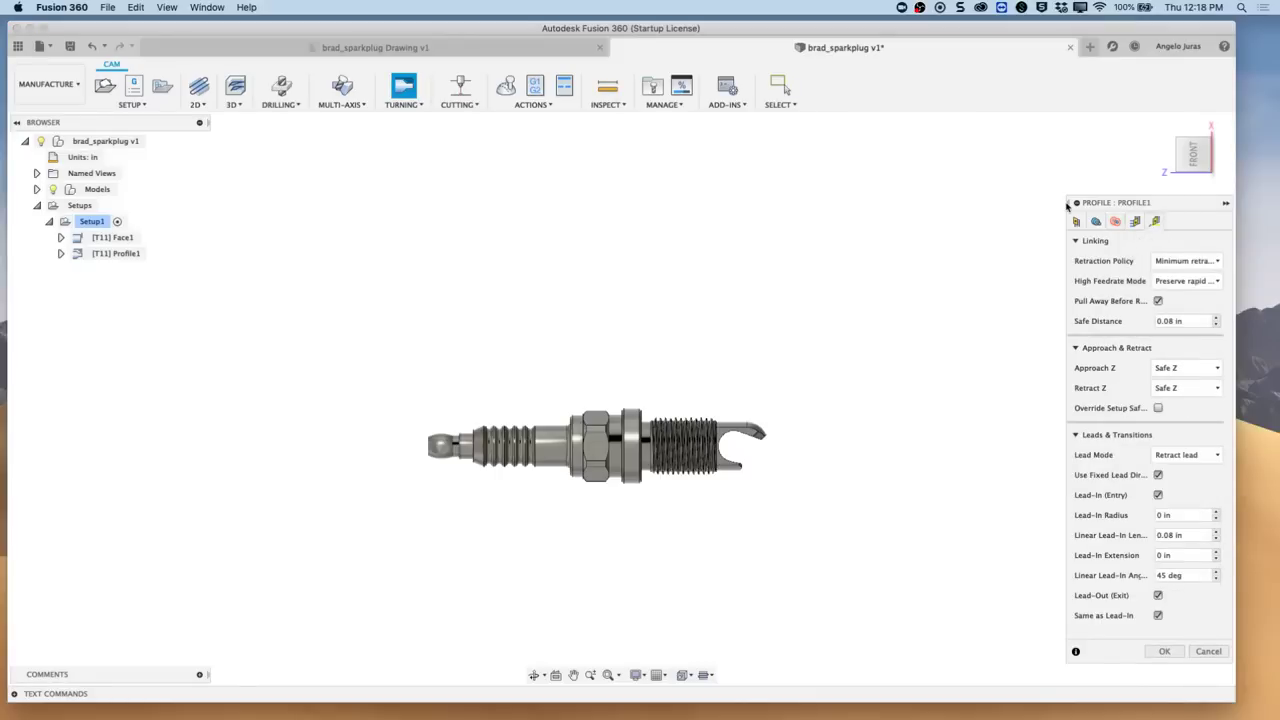
# Step: Accept the profile operation, and redefine its back limit by Selection at the vertex where the smooth shank meets the hex section's fillet
pyautogui.click(1165, 652)
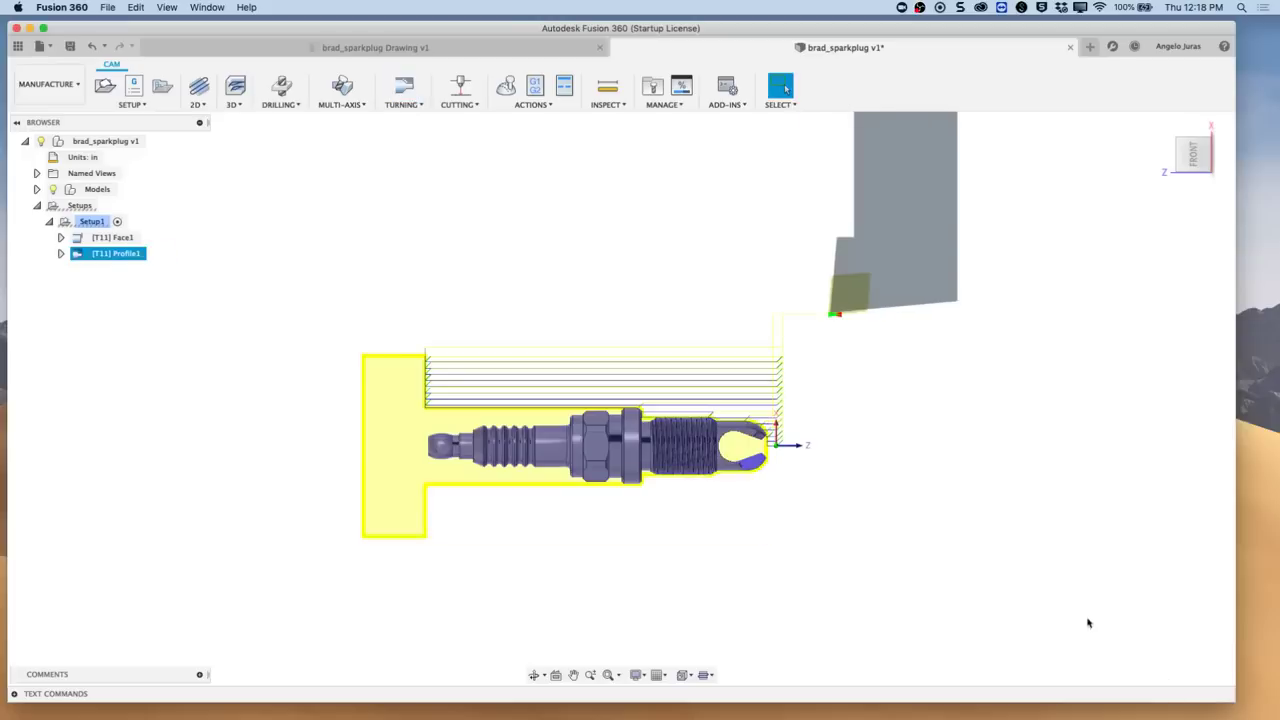
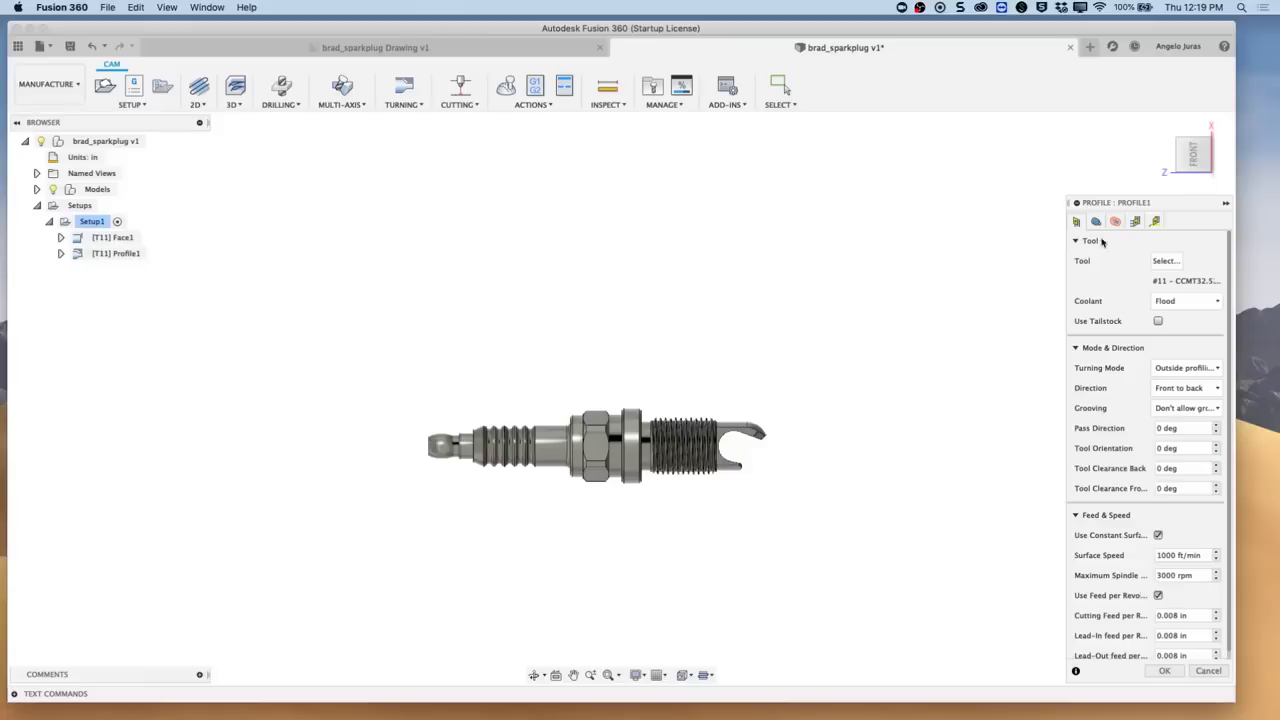
pyautogui.click(1097, 221)
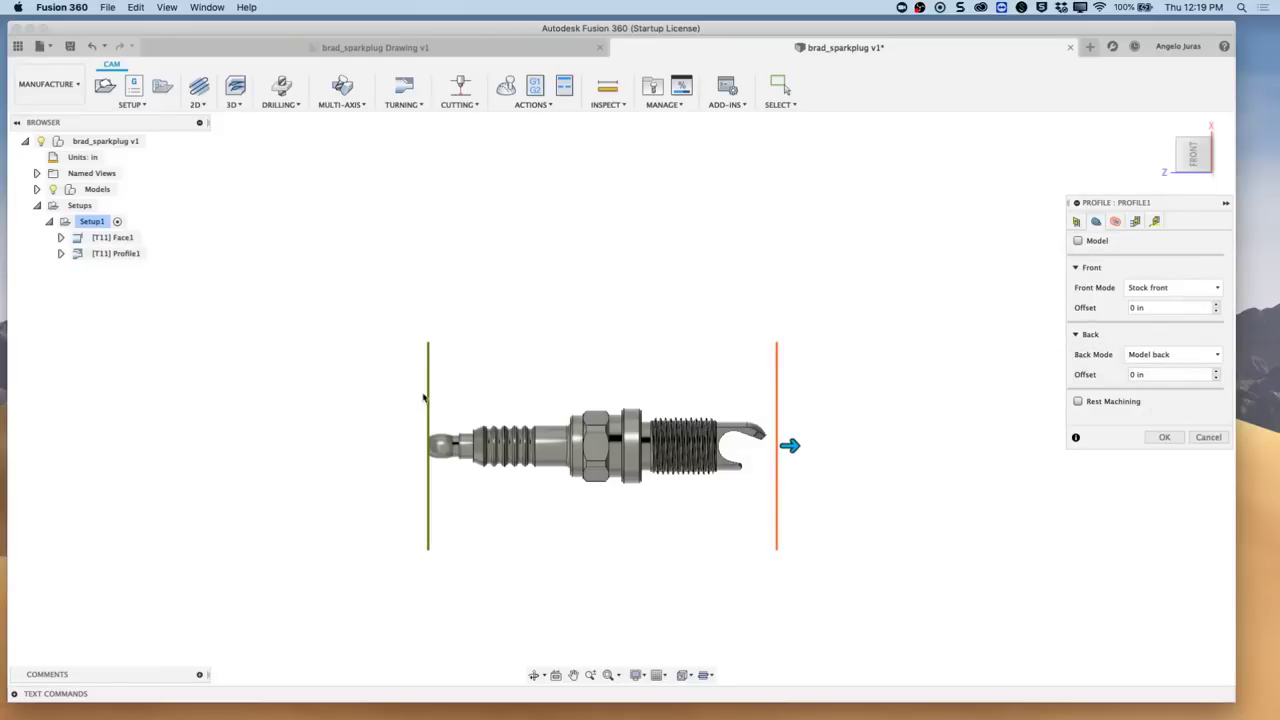
pyautogui.click(1198, 360)
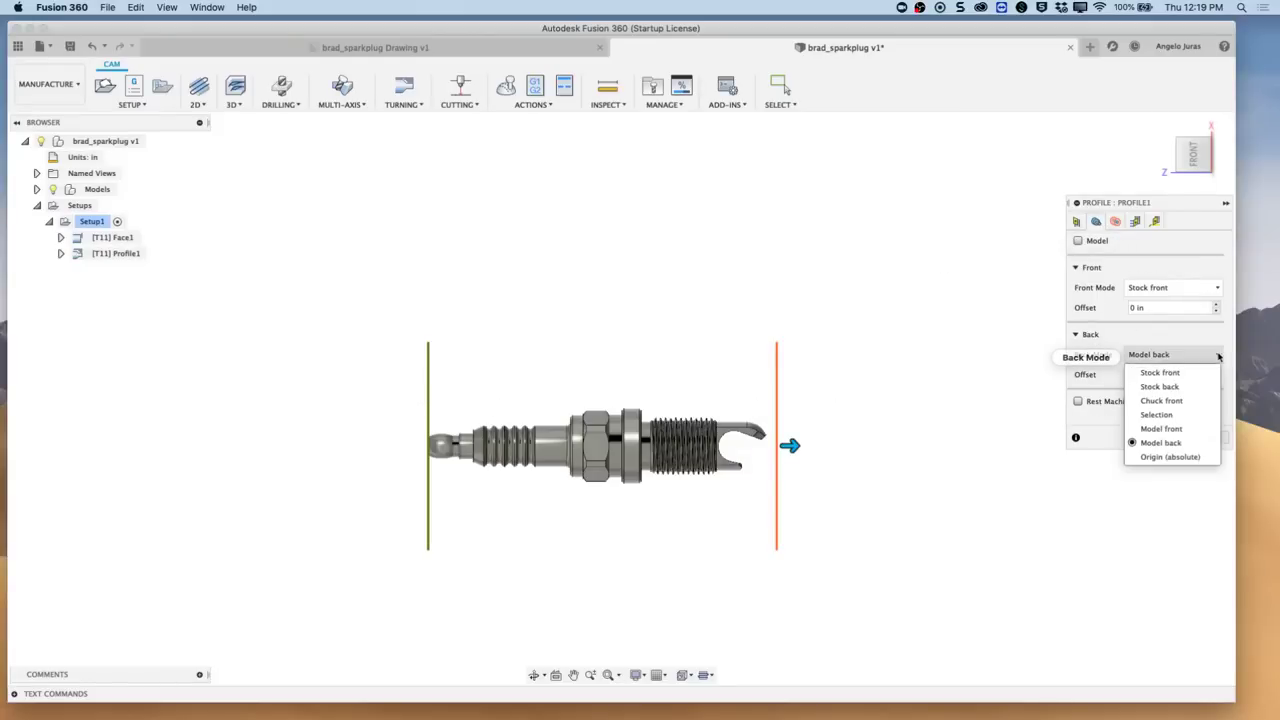
pyautogui.click(1091, 443)
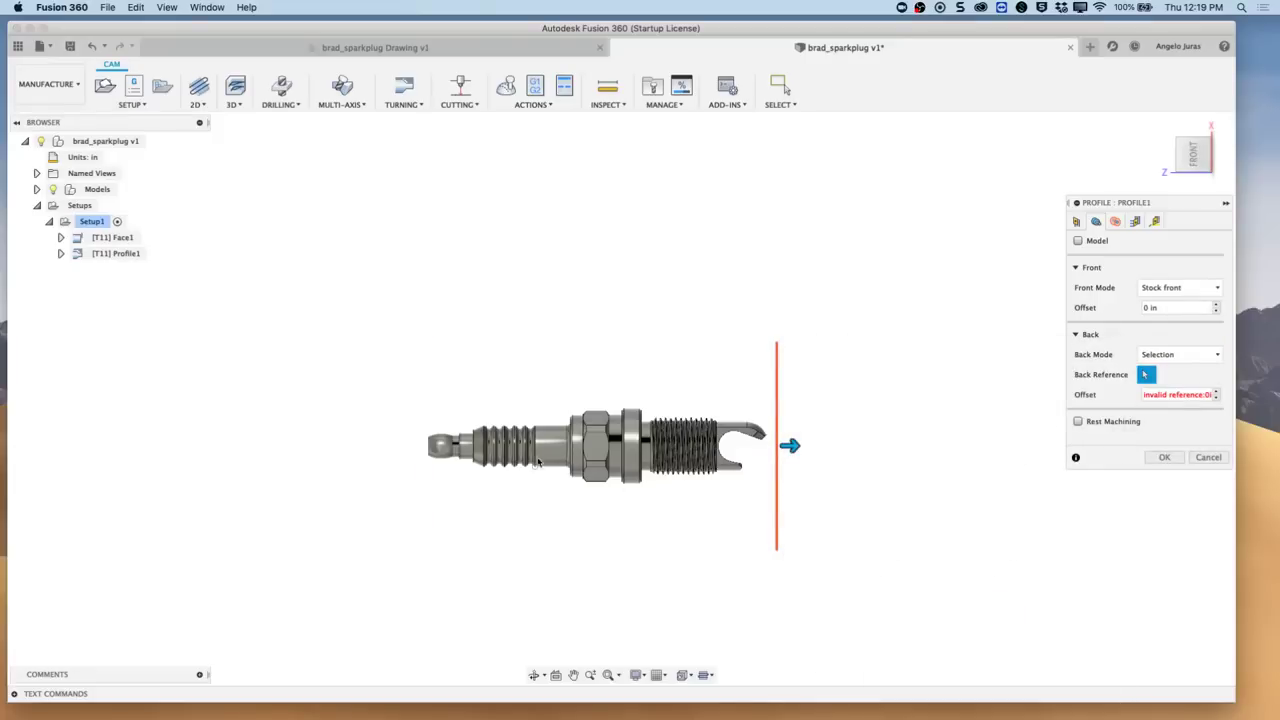
pyautogui.scroll(5, 553, 468)
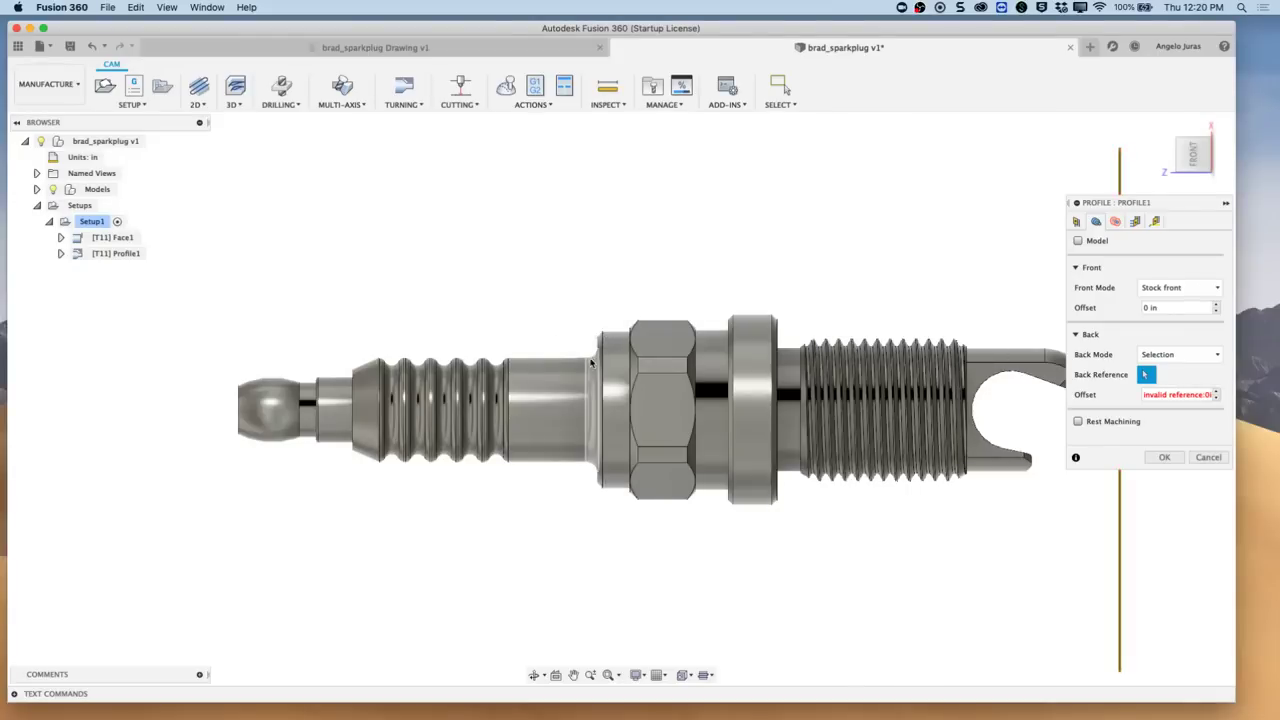
pyautogui.click(589, 362)
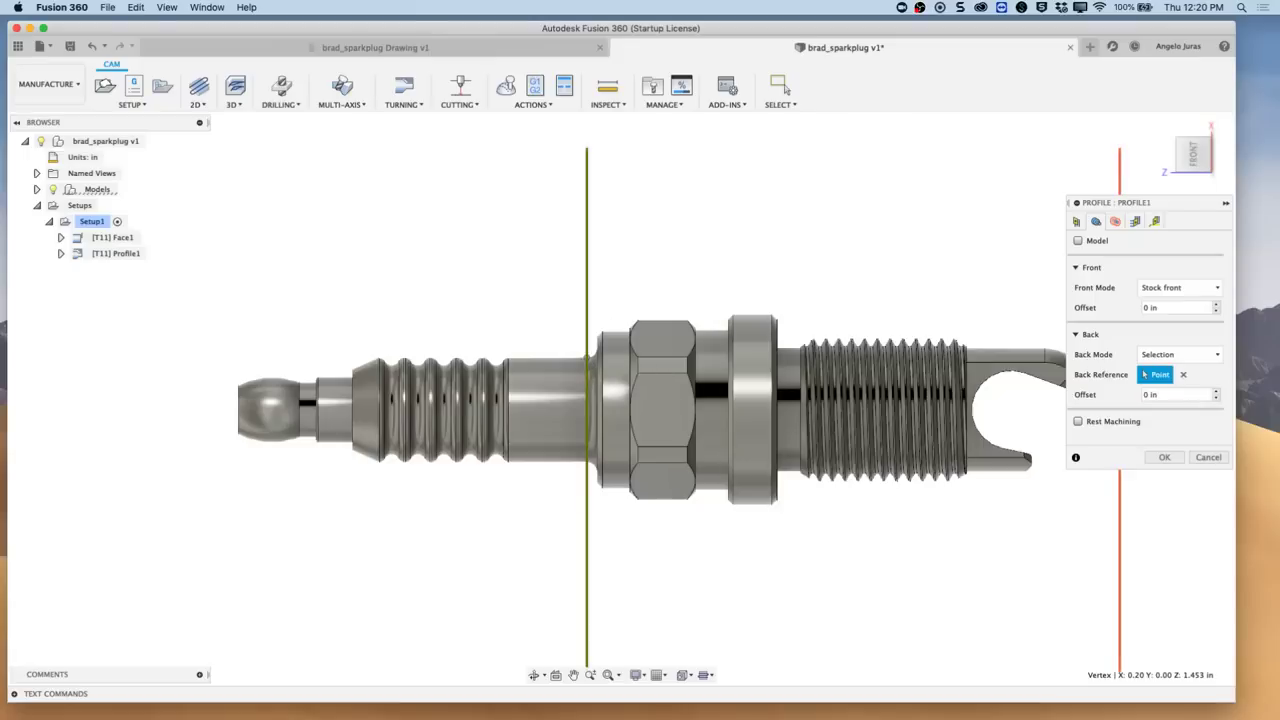
pyautogui.scroll(-2, 800, 551)
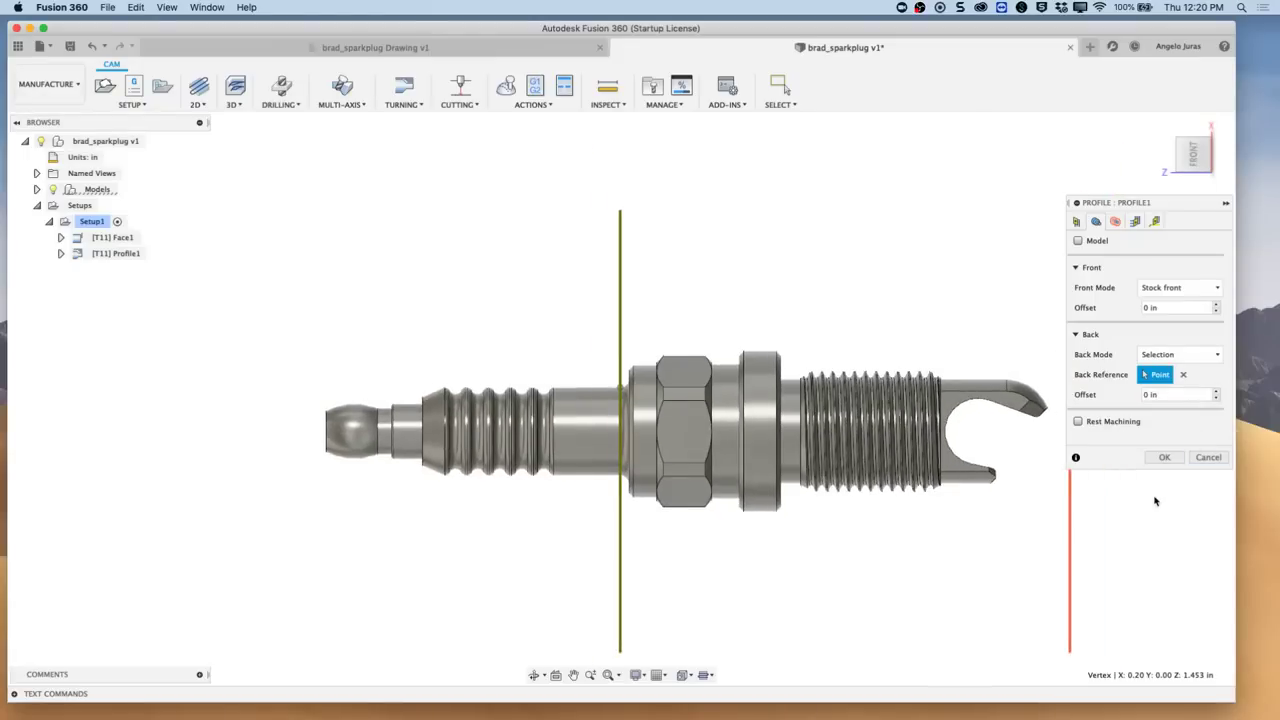
pyautogui.click(1164, 458)
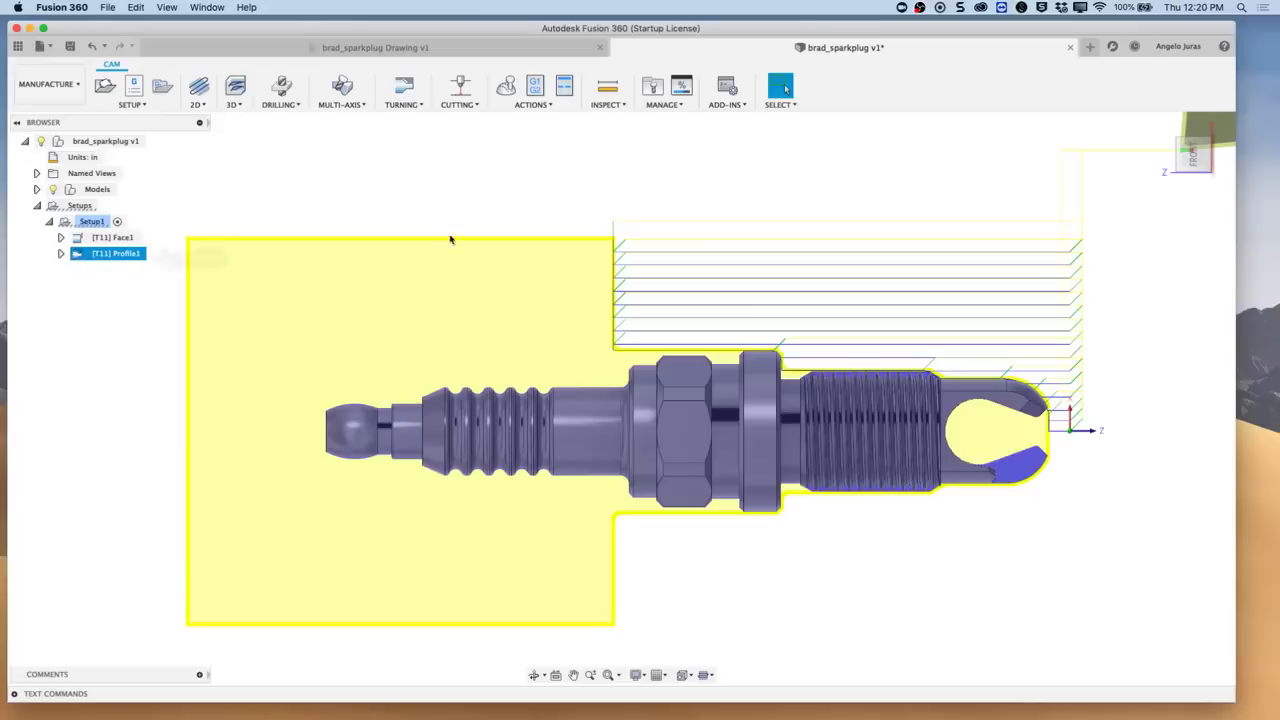
# Step: Duplicate the Profile1 operation within Setup1
pyautogui.click(402, 100)
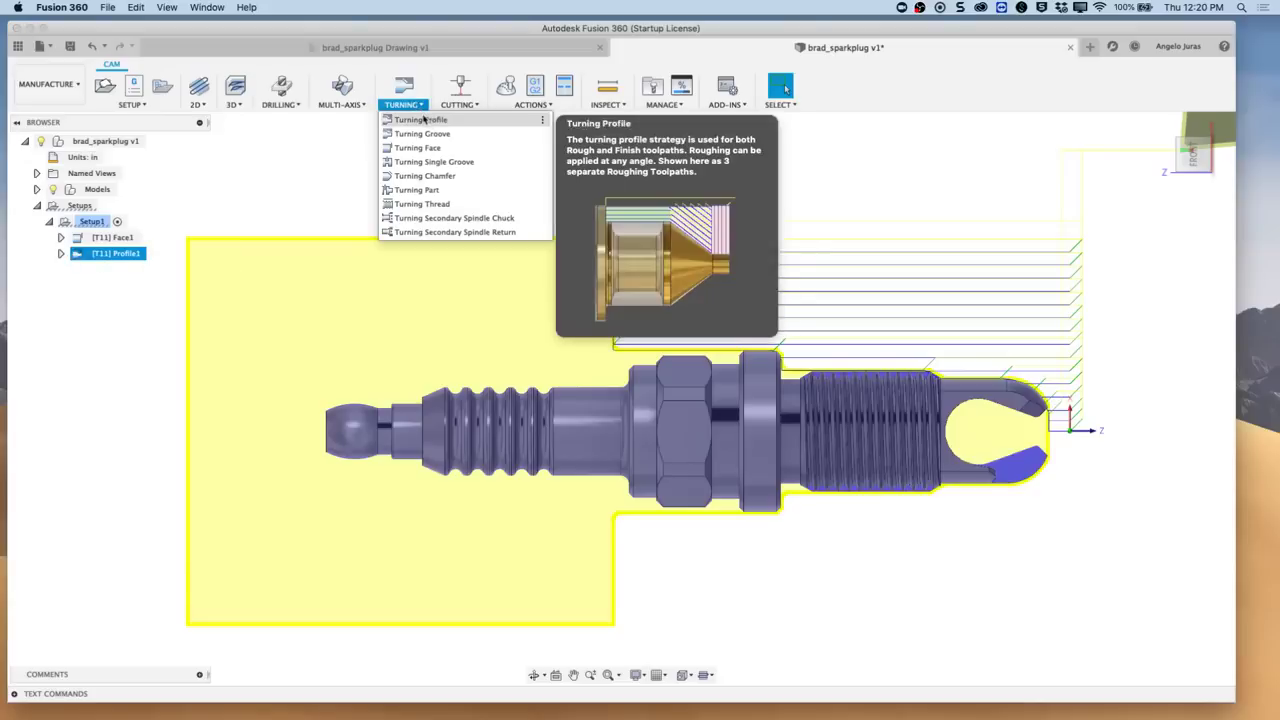
pyautogui.click(352, 188)
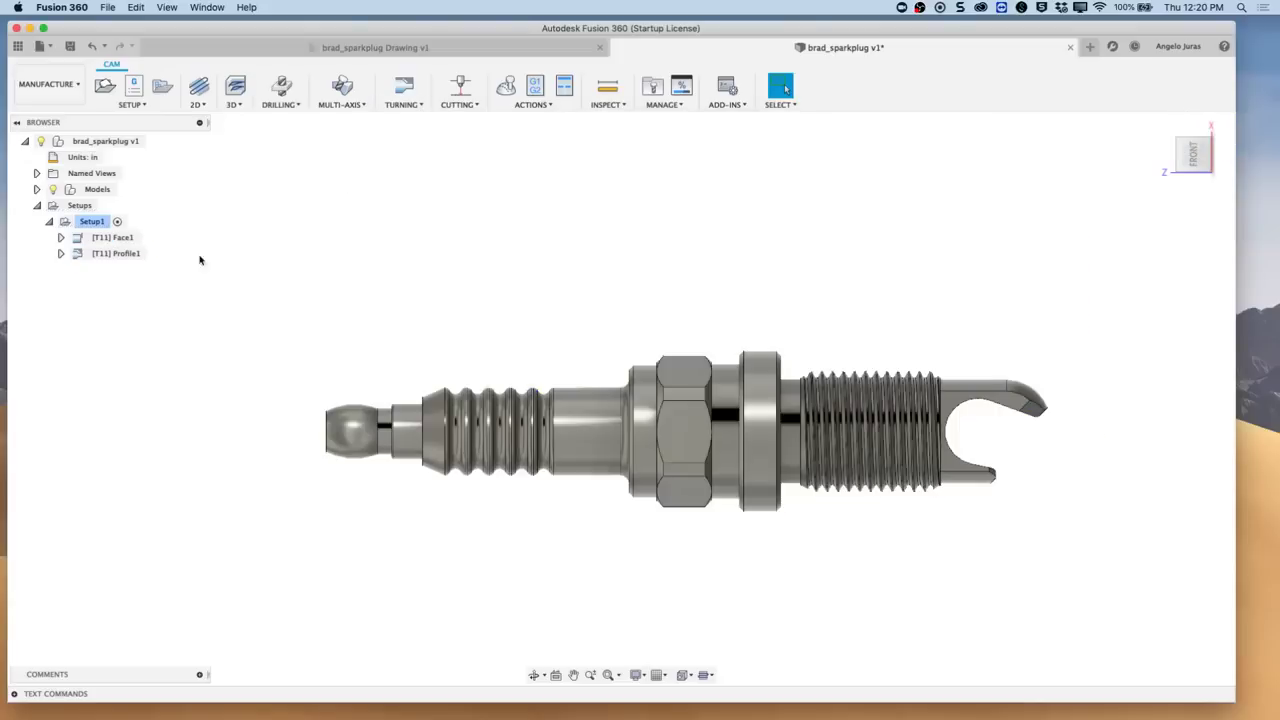
pyautogui.click(128, 255)
pyautogui.rightClick(129, 258)
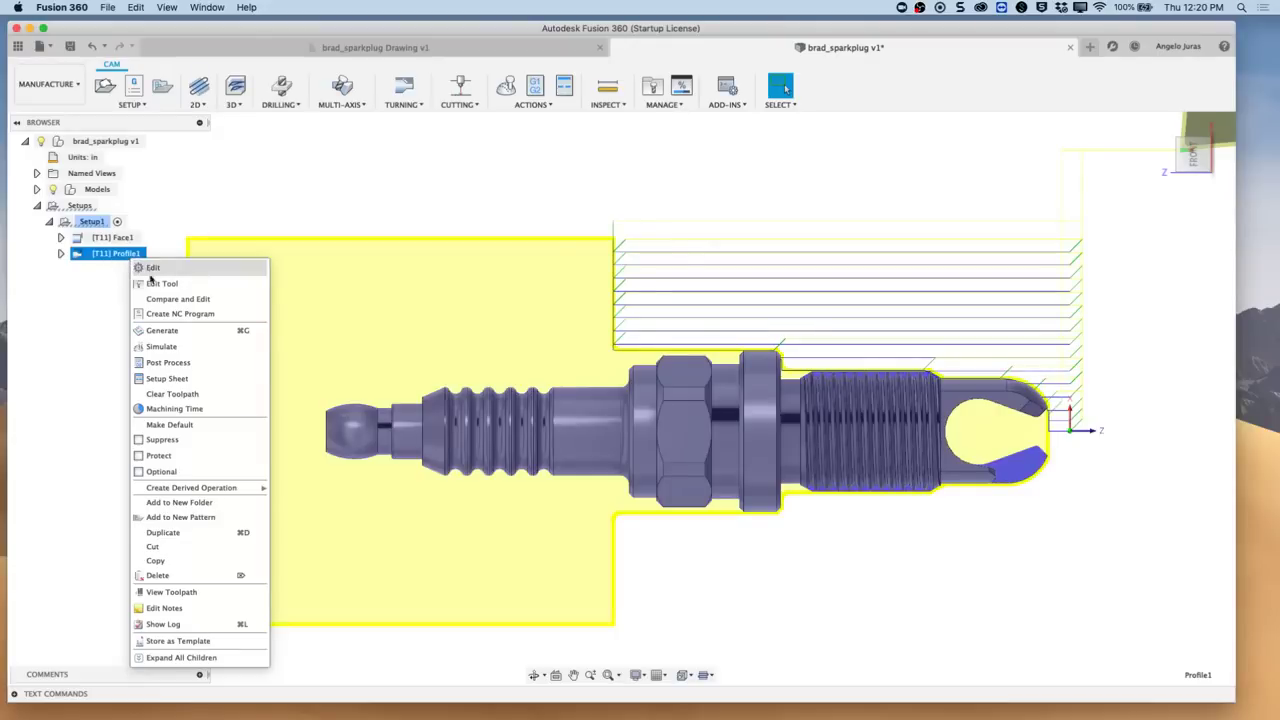
pyautogui.click(191, 538)
# Step: Edit the duplicated profile and assign it tool 3, VCGT331-SVLC-R (35 Degree Finish Turn or Face), from the Haas lathe library
pyautogui.click(125, 270)
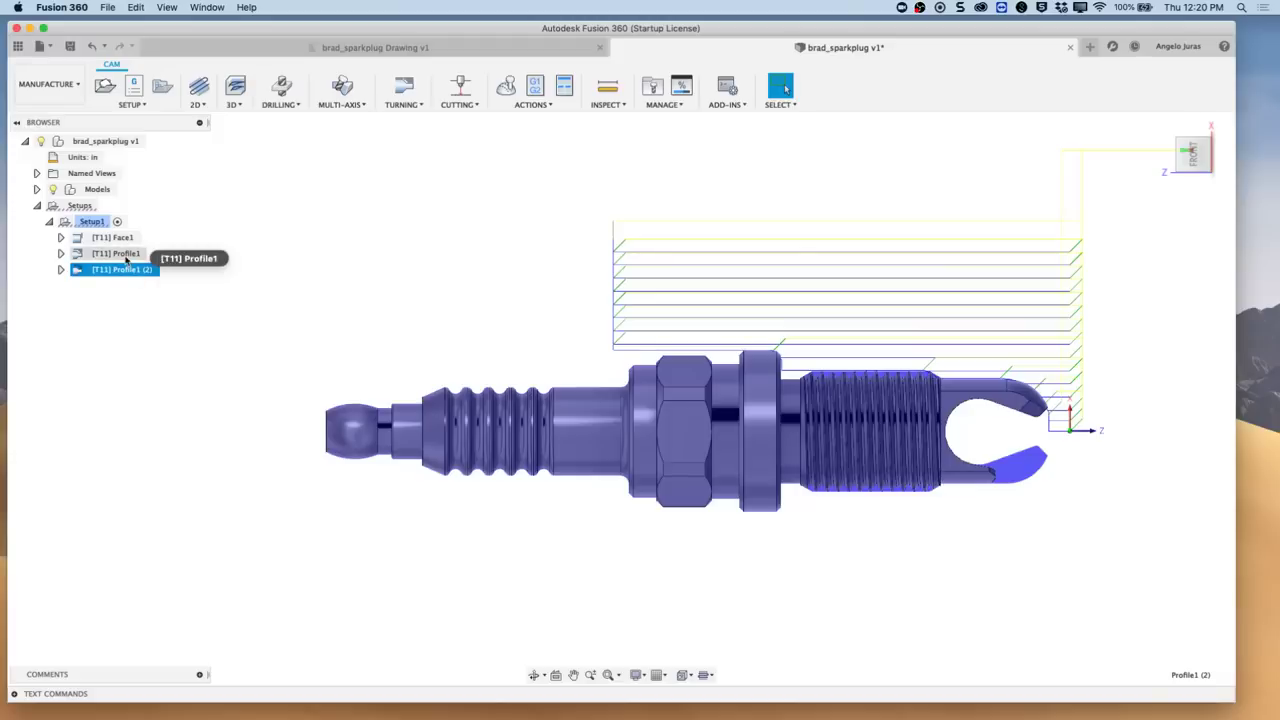
pyautogui.rightClick(120, 275)
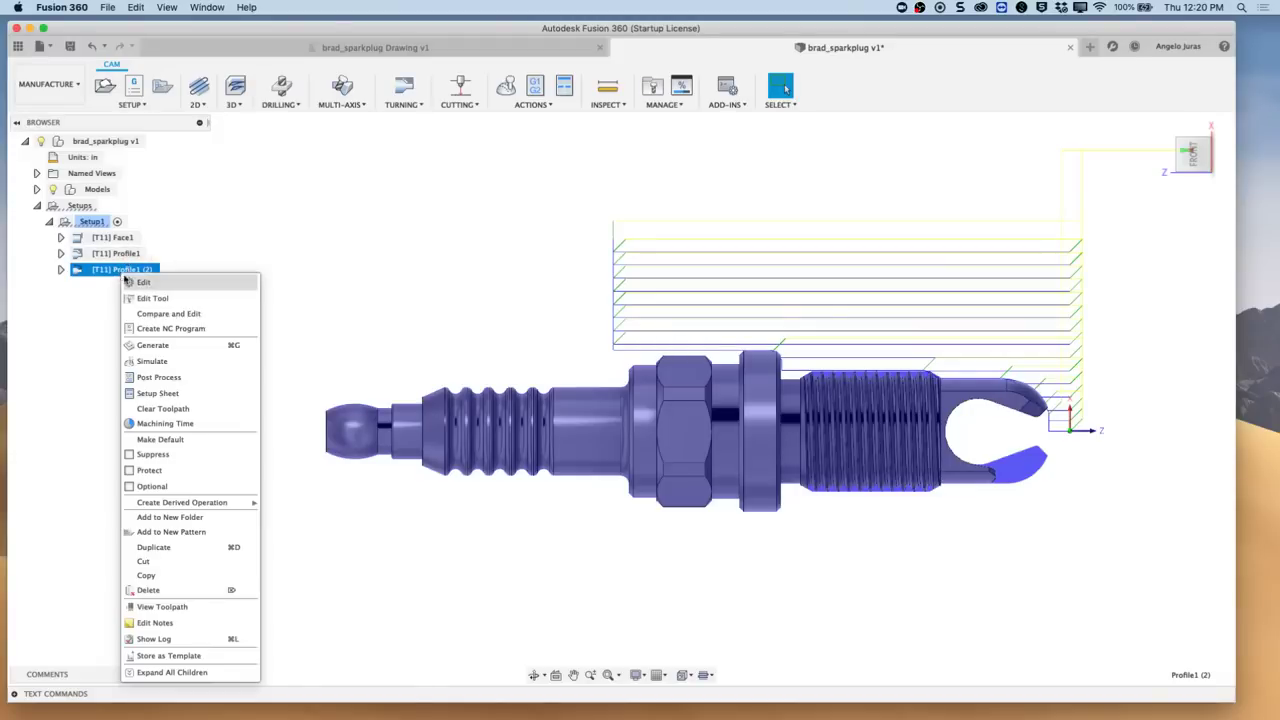
pyautogui.click(133, 281)
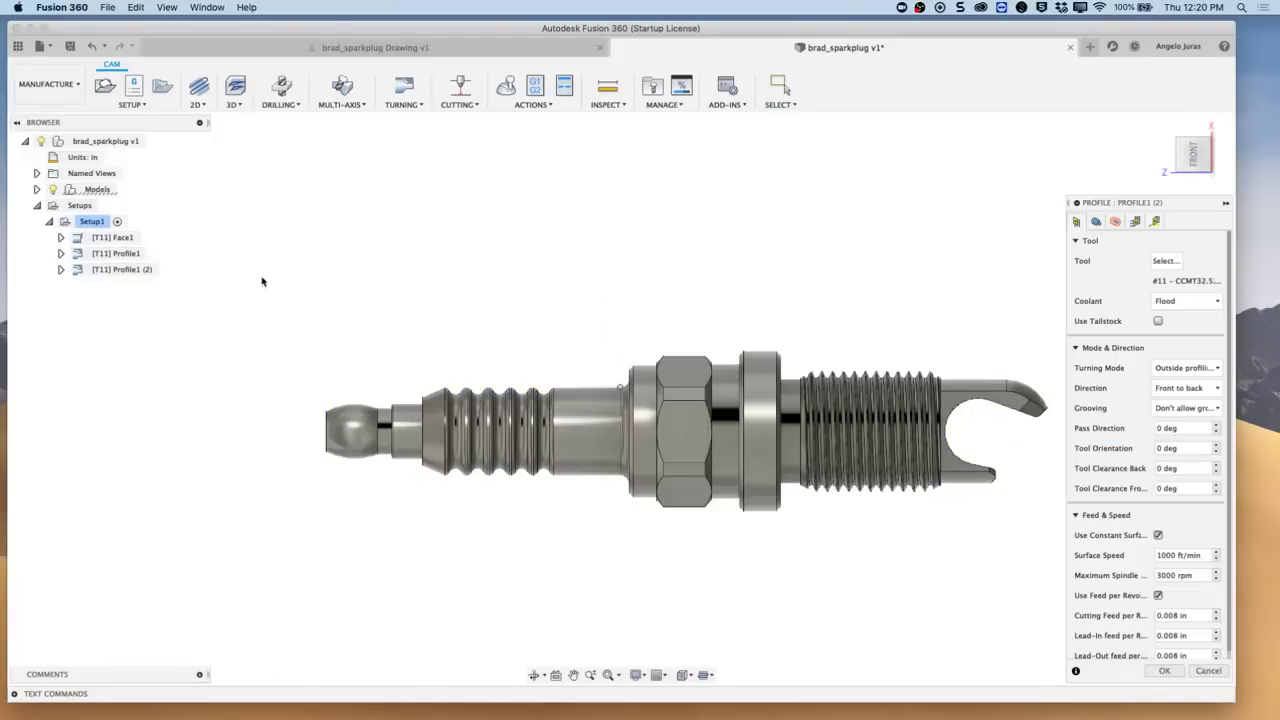
pyautogui.click(1166, 261)
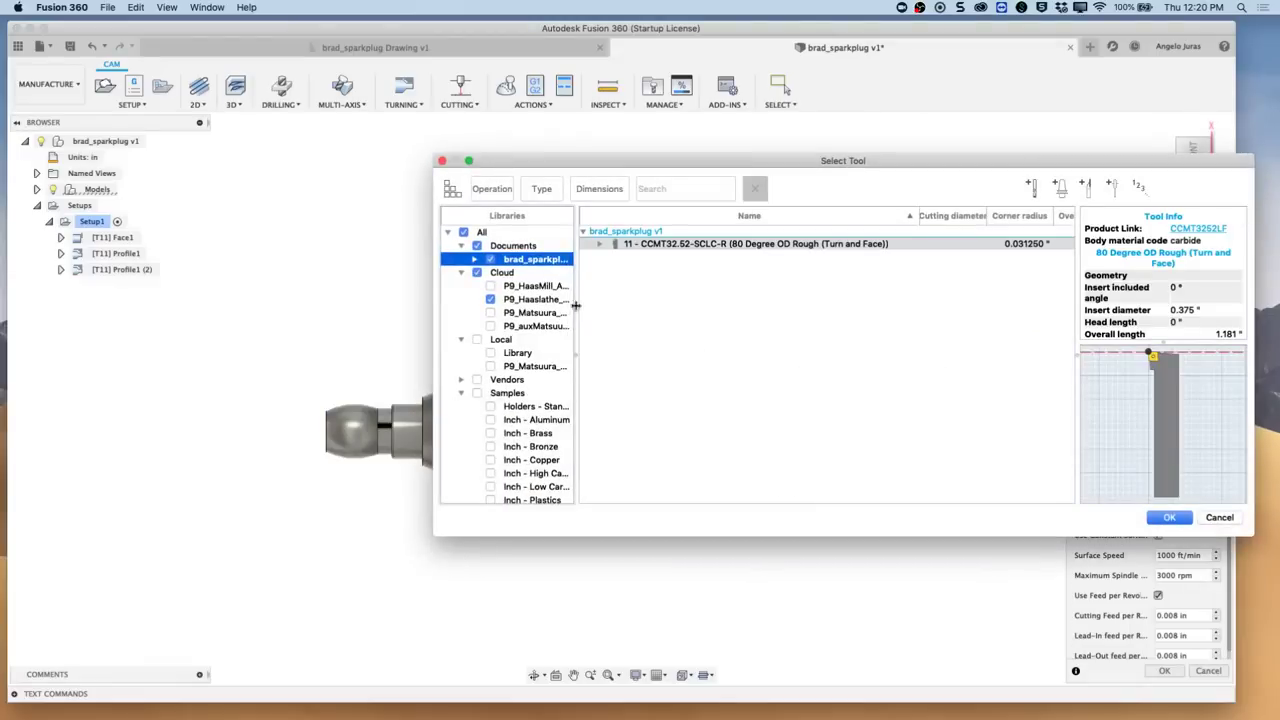
pyautogui.click(533, 300)
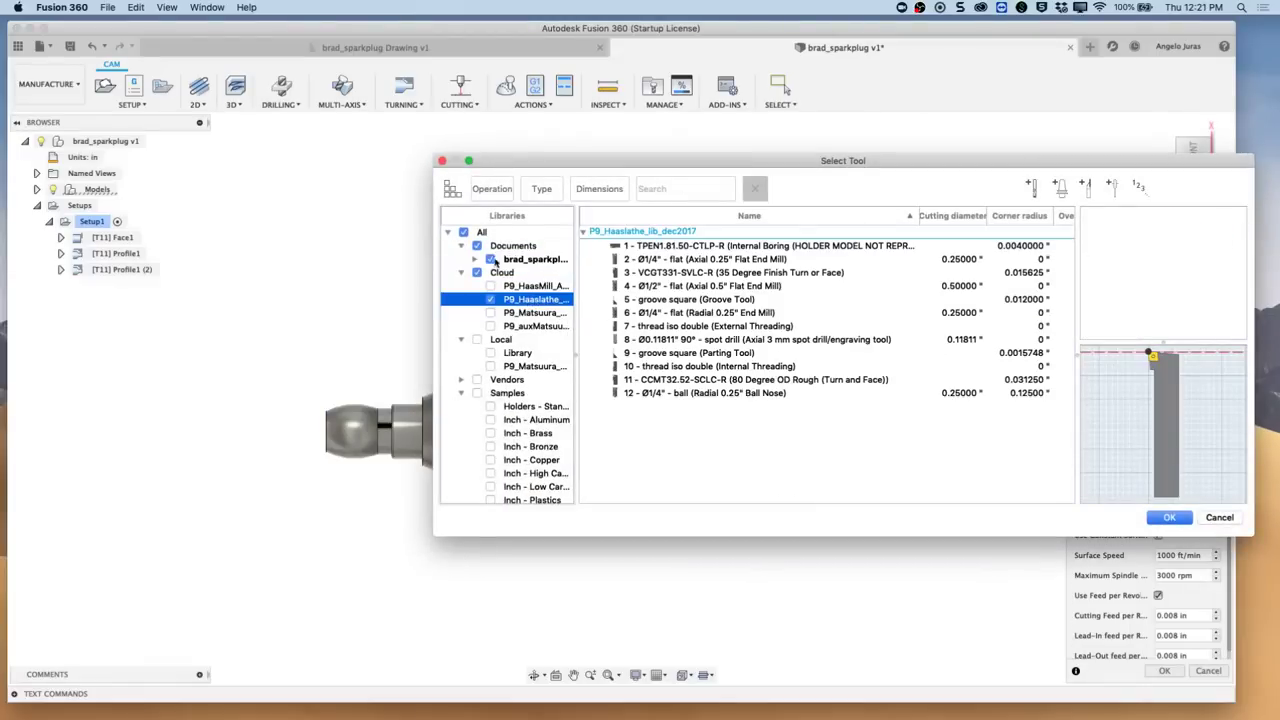
pyautogui.click(672, 274)
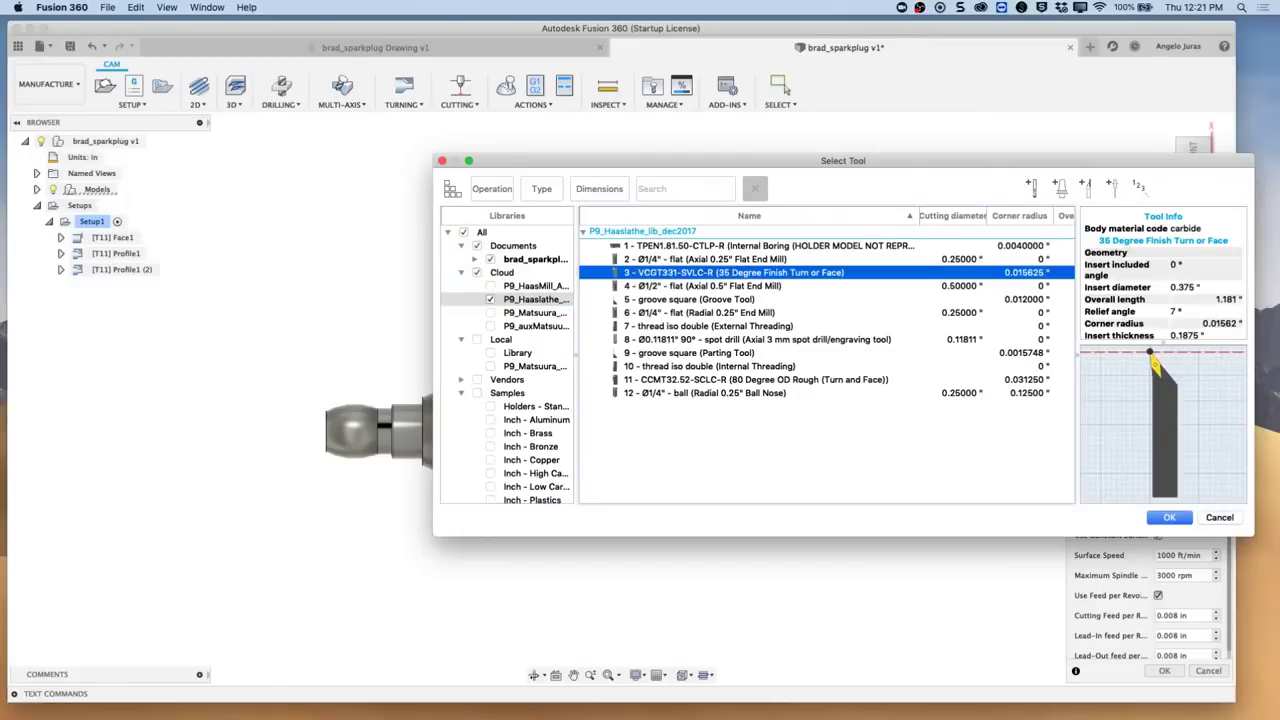
pyautogui.click(1172, 518)
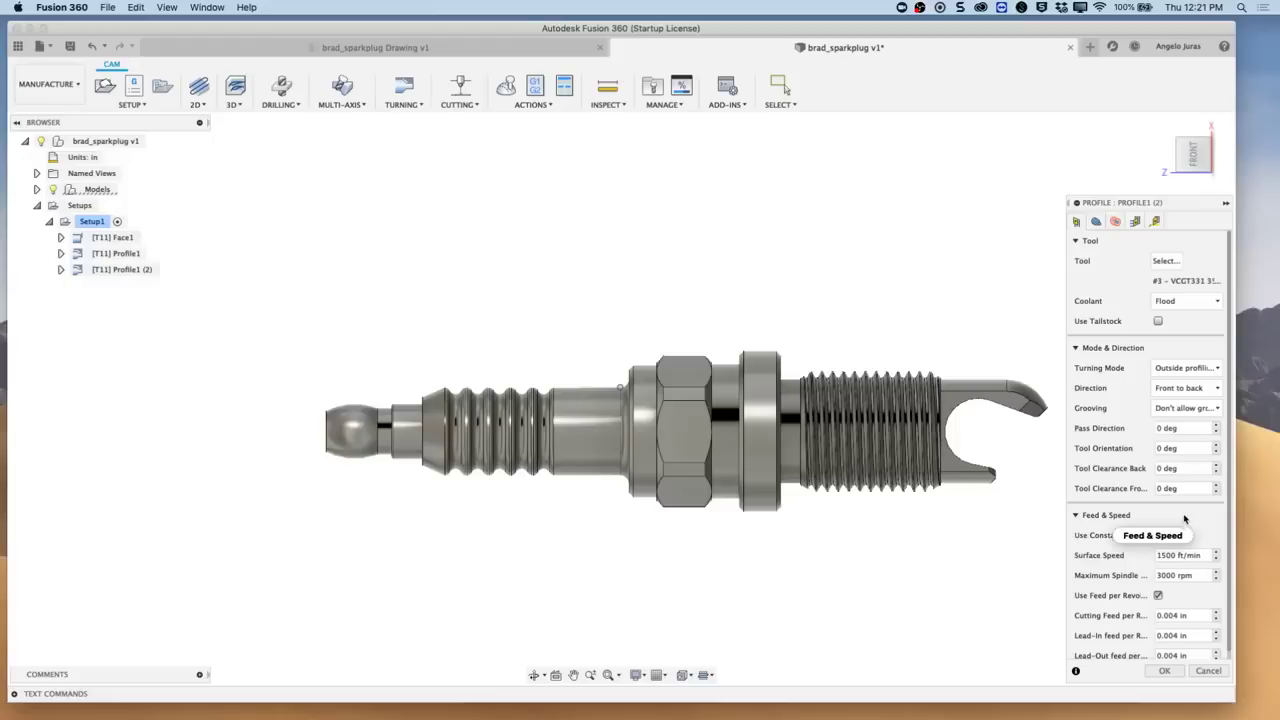
# Step: Enable rest machining from previous operations for the duplicated profile
pyautogui.click(1097, 224)
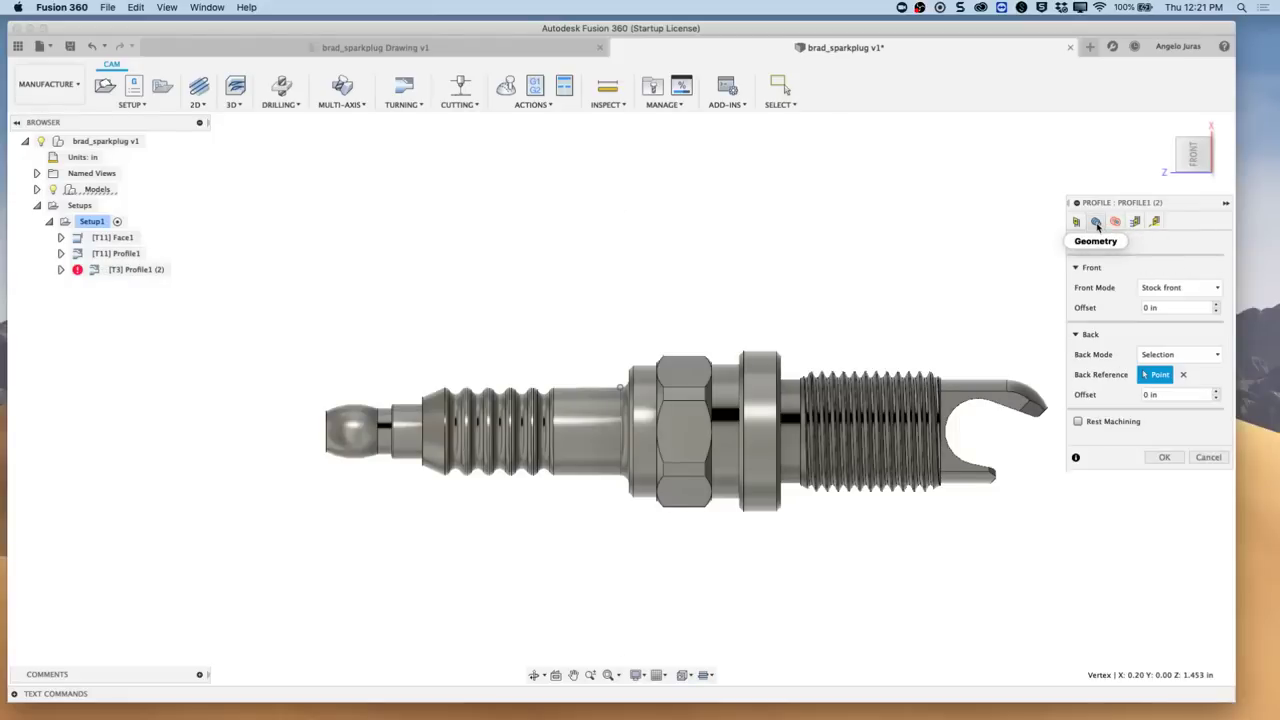
pyautogui.click(1079, 422)
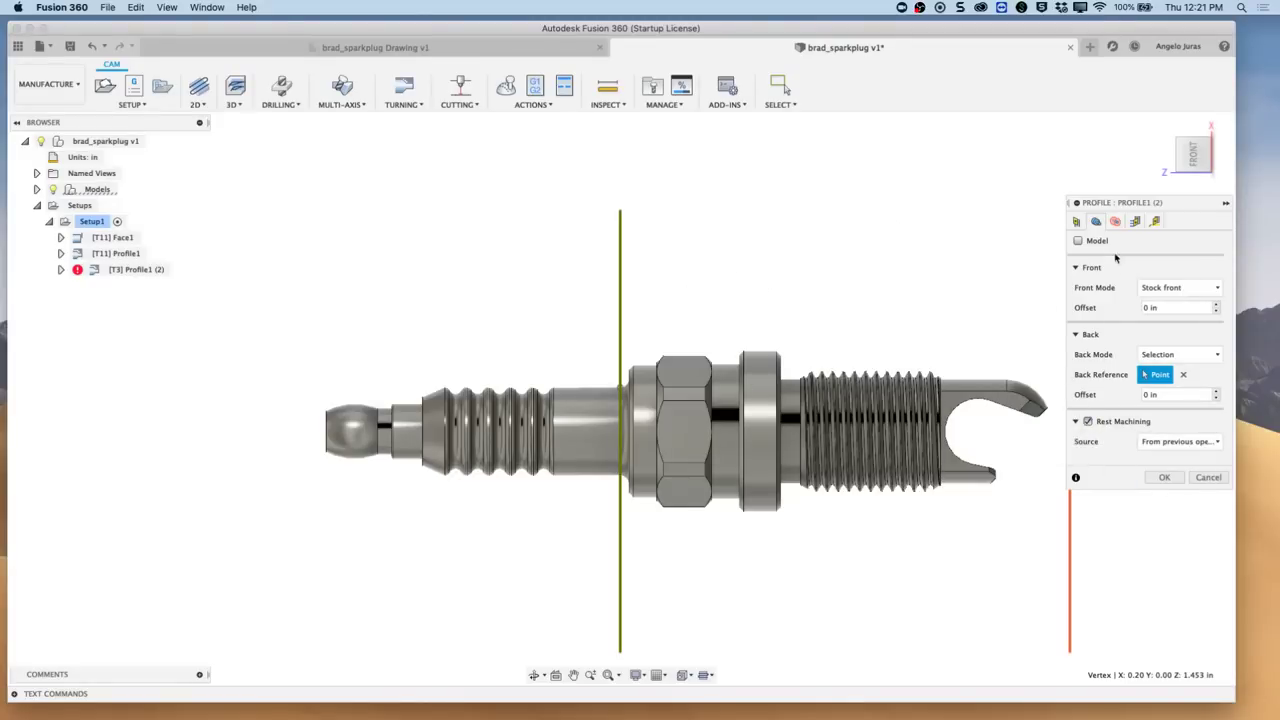
pyautogui.click(1116, 222)
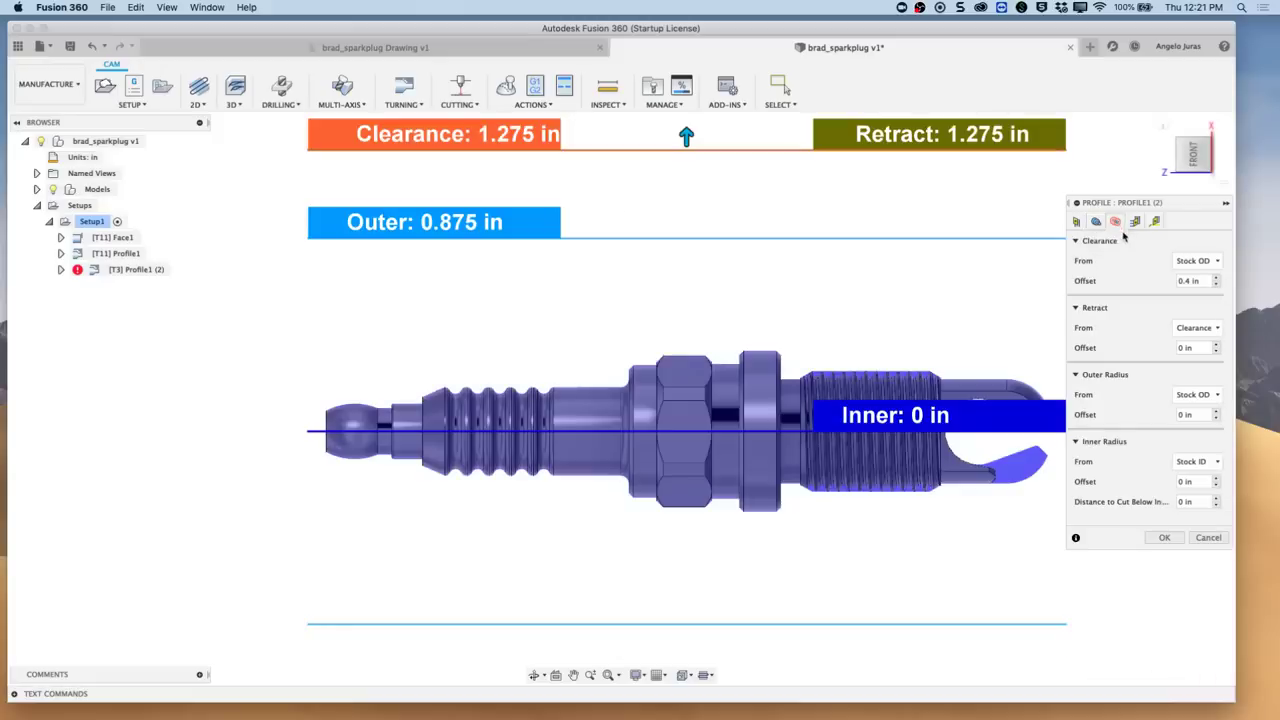
# Step: Replace the duplicated profile's Stock to Leave with finishing passes of 2 stepovers at 0.005 in, and accept the operation
pyautogui.click(1135, 221)
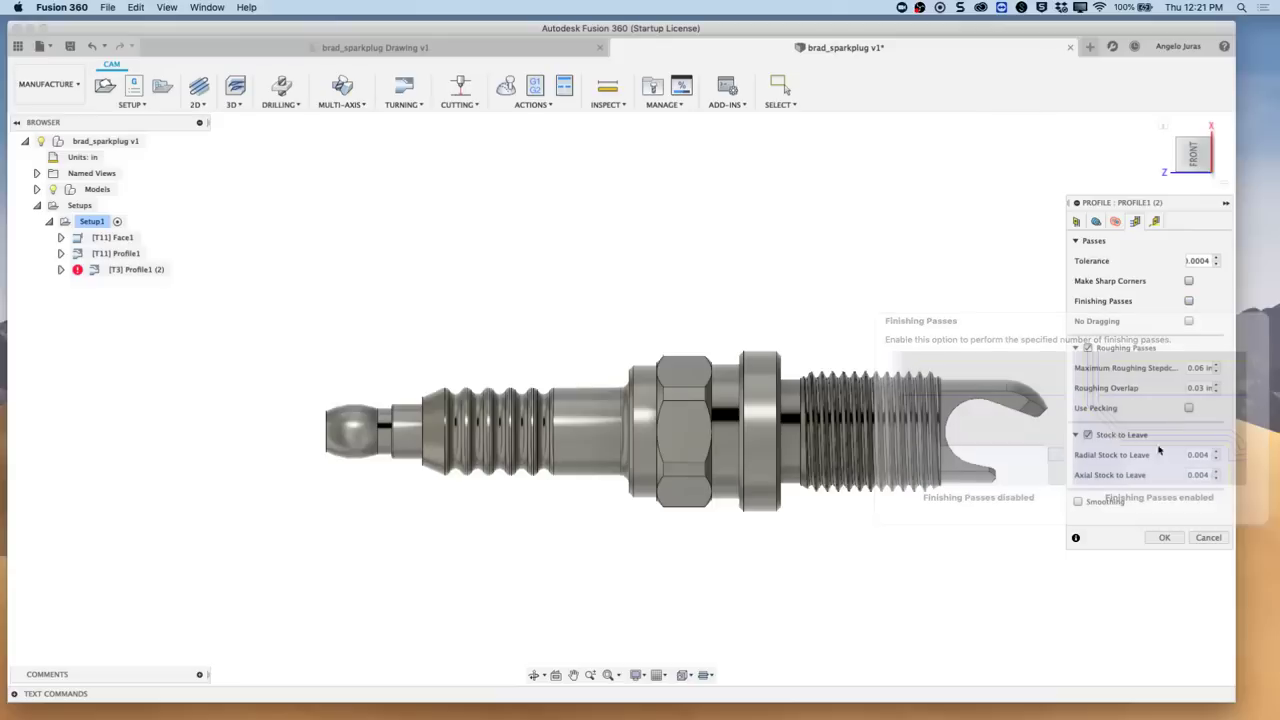
pyautogui.click(1088, 435)
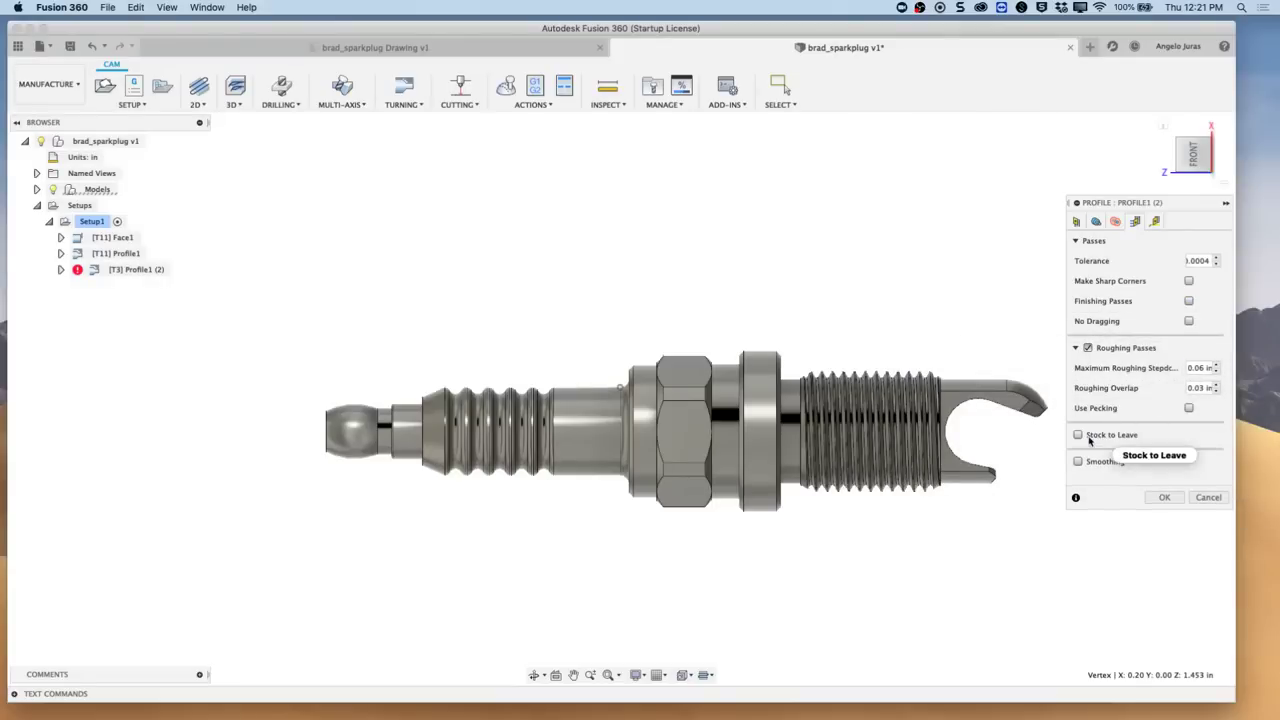
pyautogui.click(1189, 301)
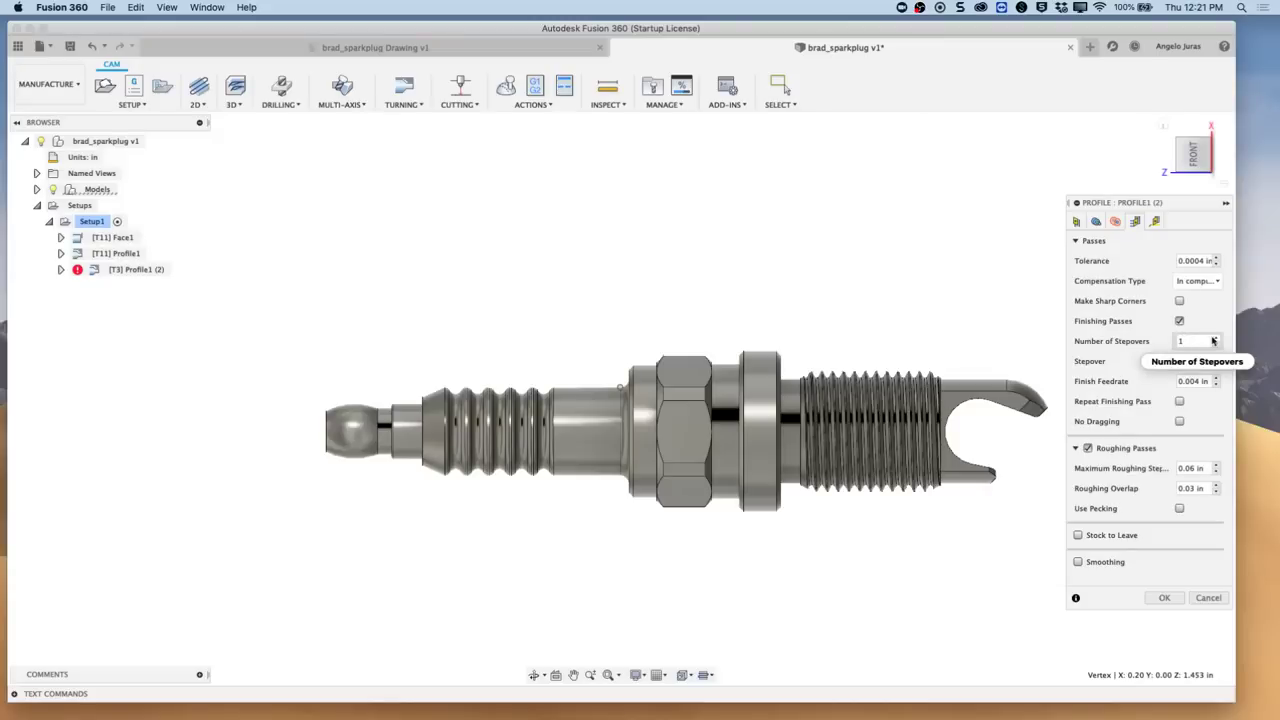
pyautogui.click(1216, 337)
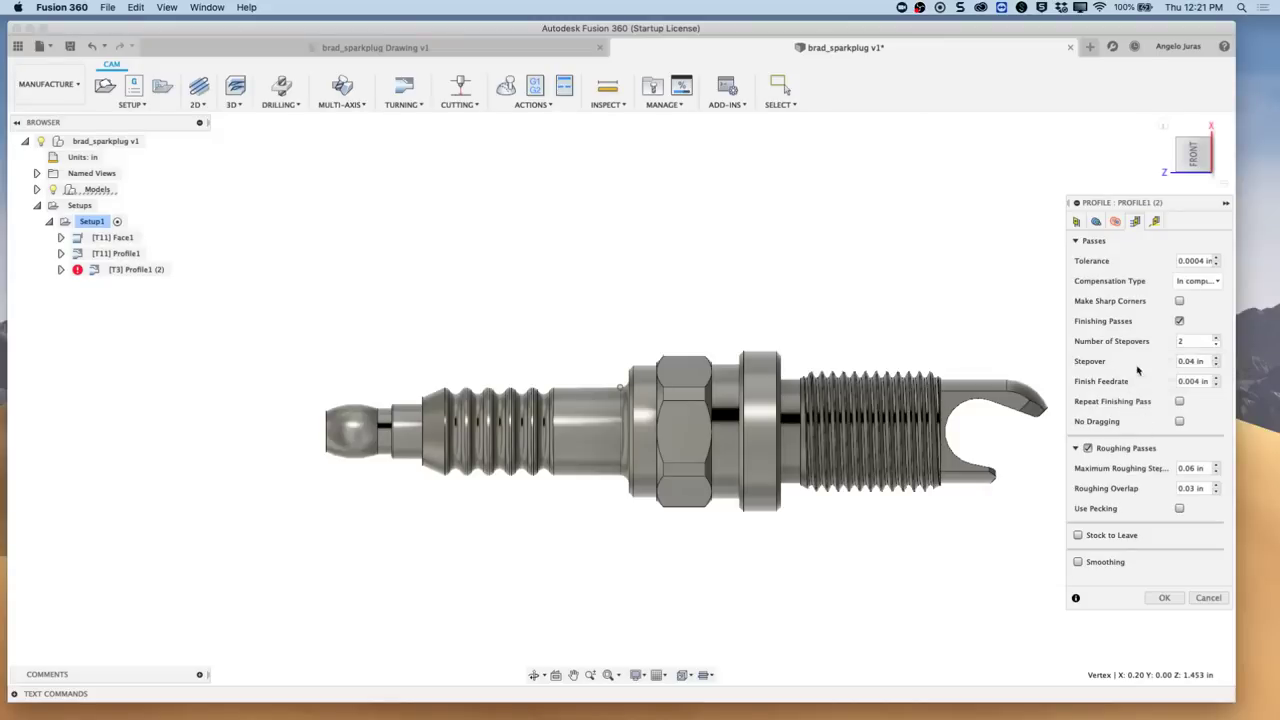
pyautogui.click(1207, 362)
pyautogui.write('.005')
pyautogui.click(1164, 597)
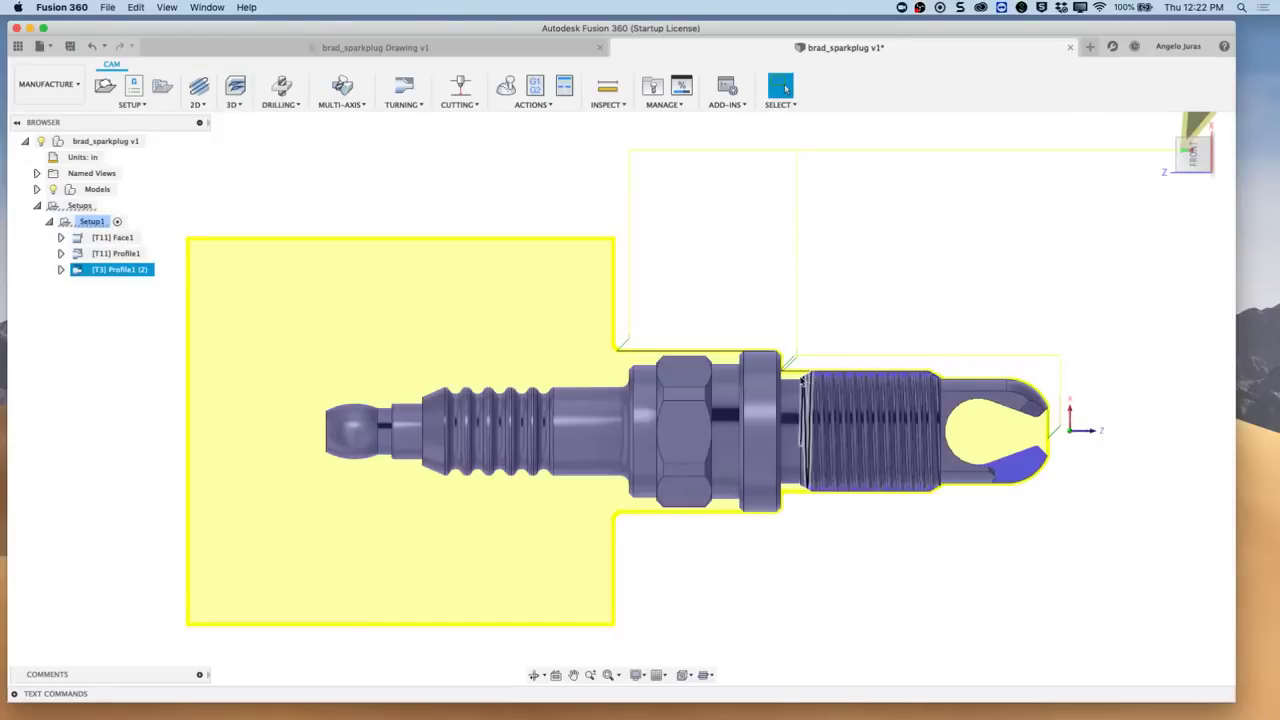
# Step: Change the duplicated profile's grooving option to Allow radial grooving, regenerate it, and inspect the toolpath around the hex and collar
pyautogui.scroll(3, 784, 378)
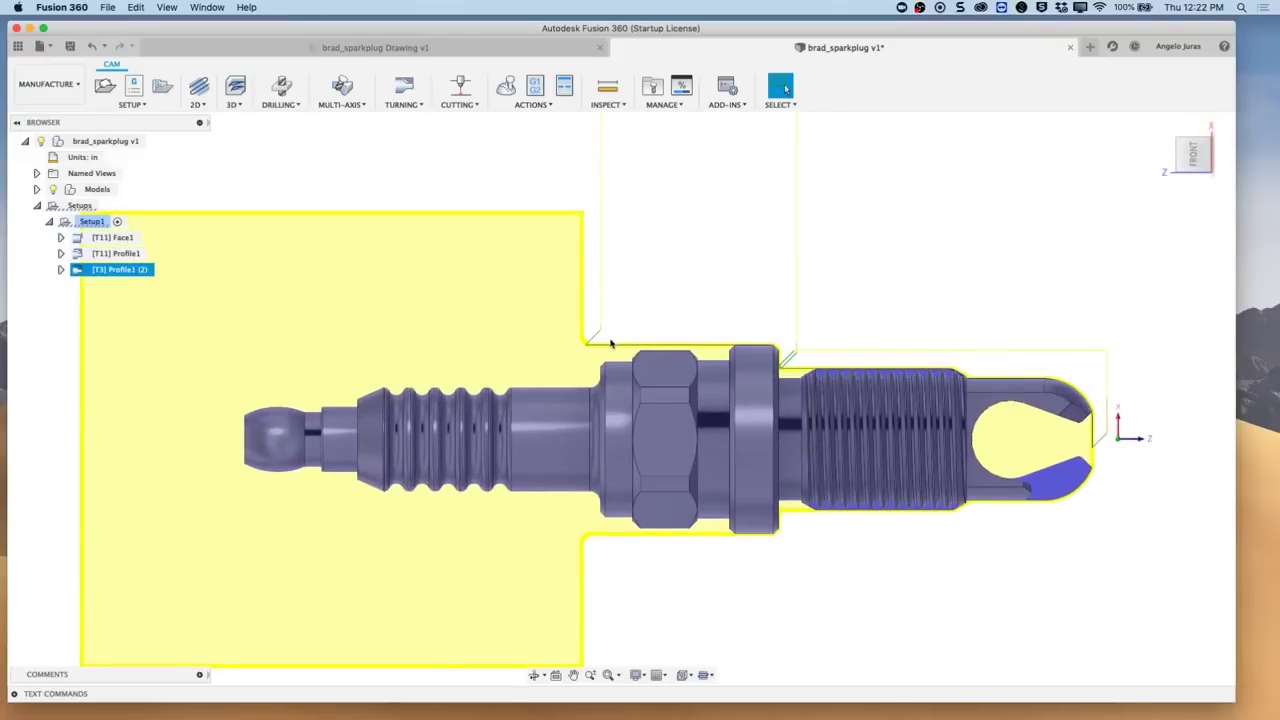
pyautogui.click(112, 270)
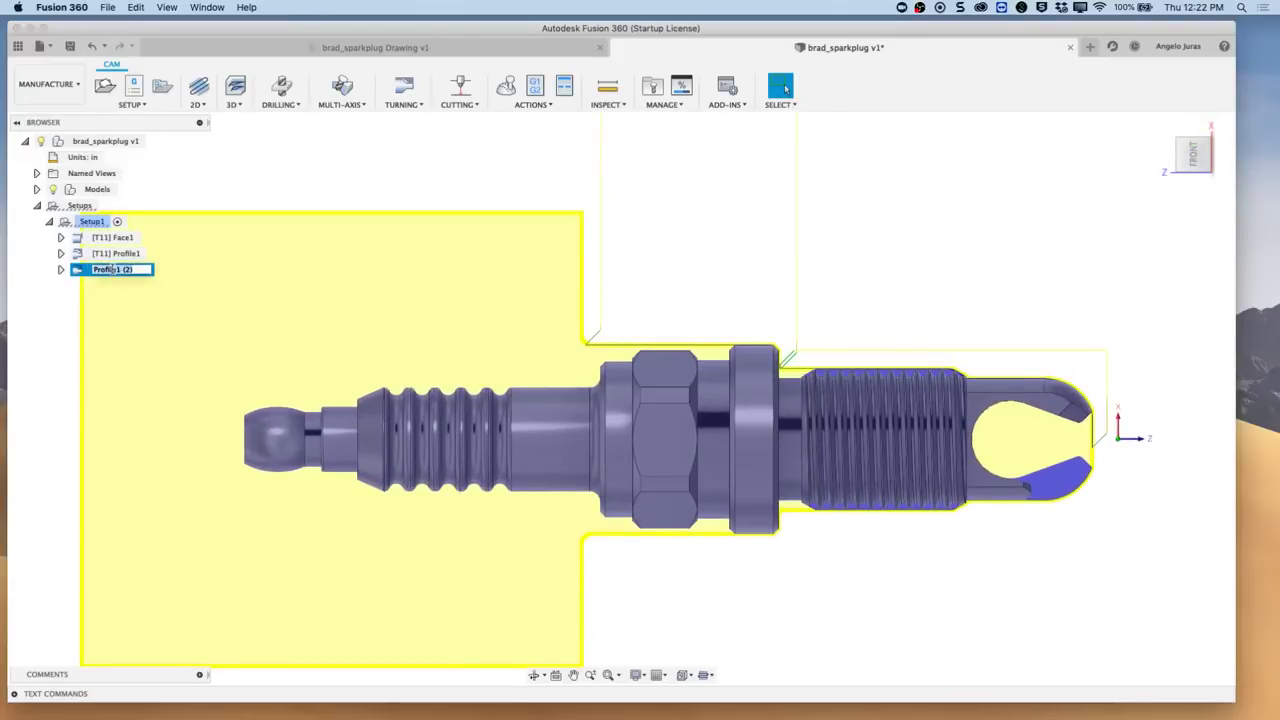
pyautogui.rightClick(85, 271)
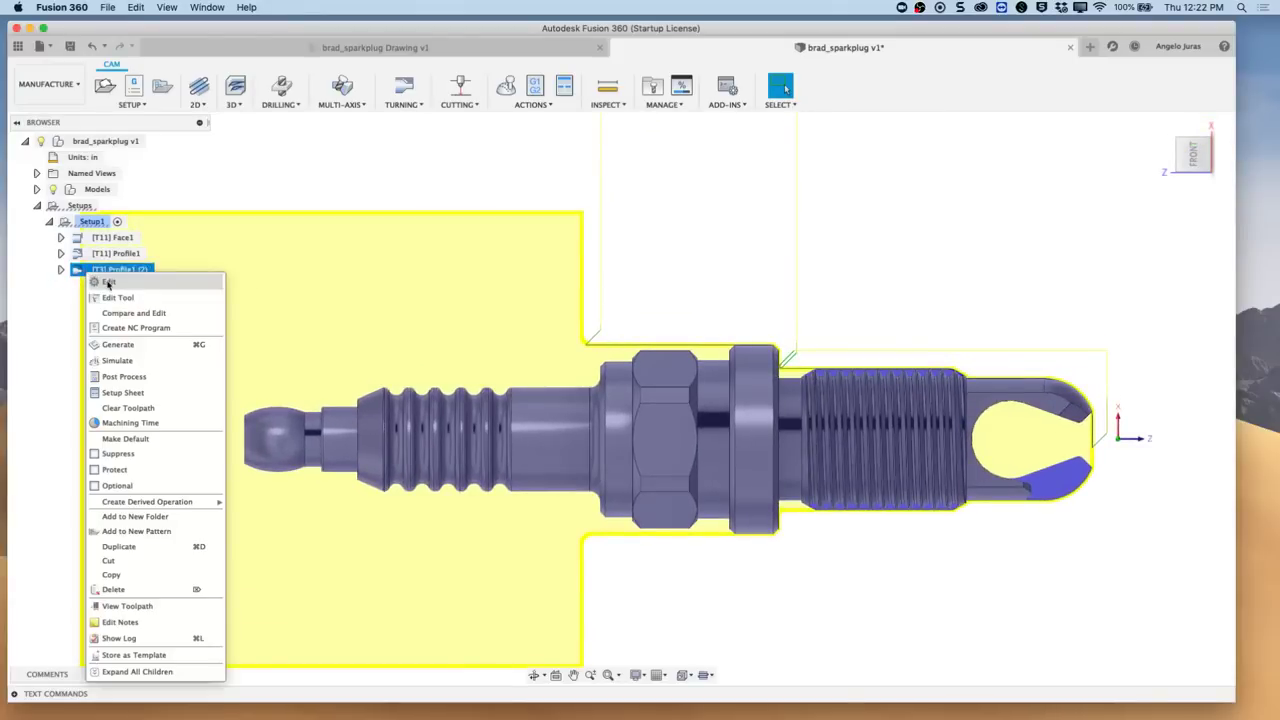
pyautogui.click(102, 280)
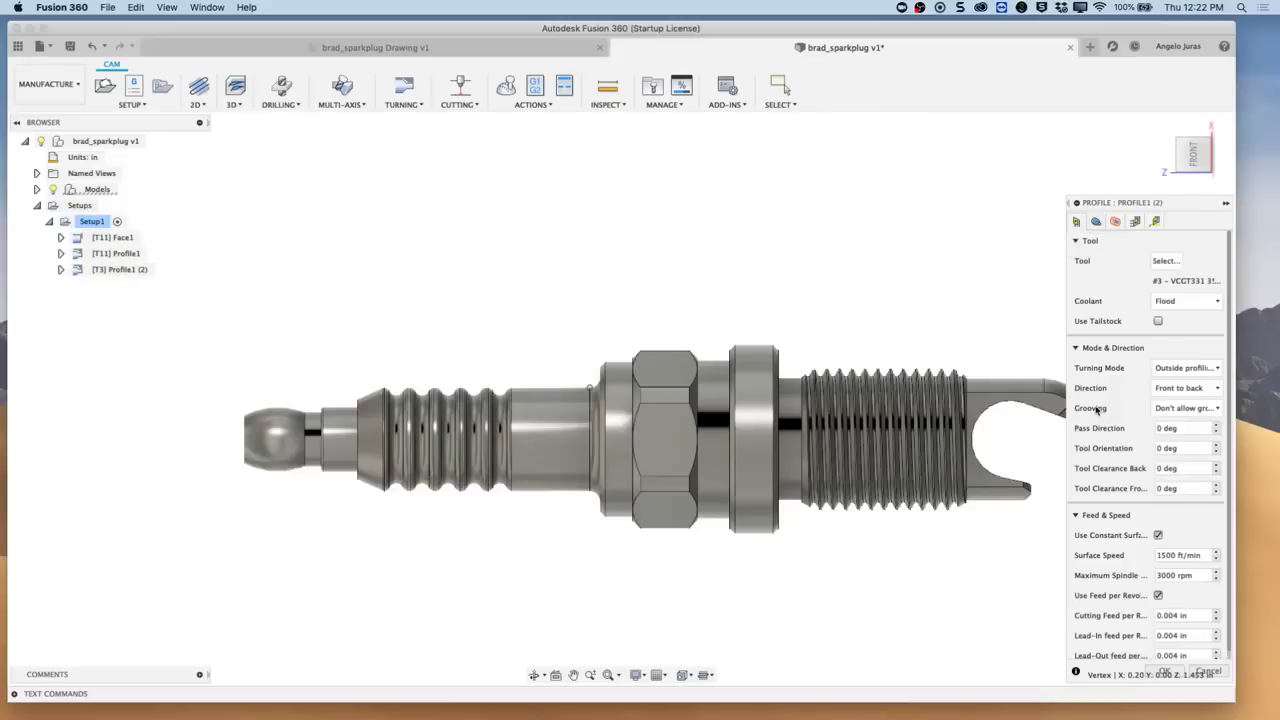
pyautogui.click(1215, 408)
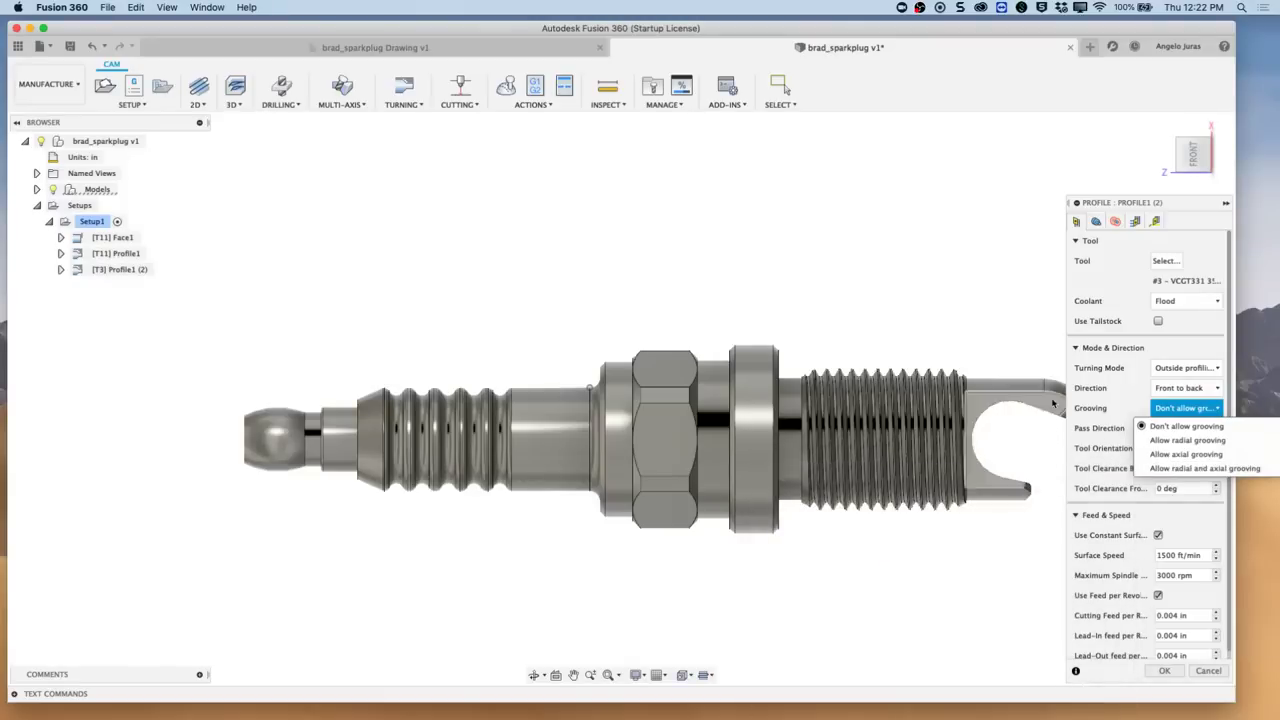
pyautogui.click(1185, 440)
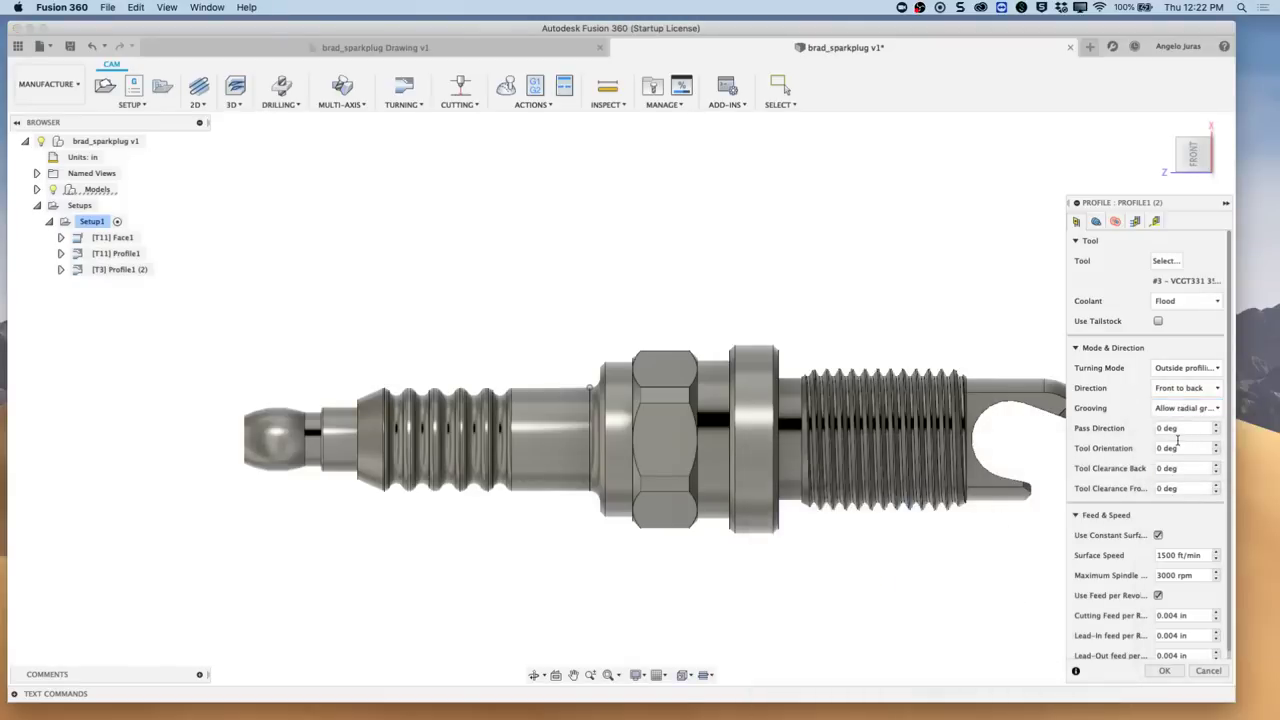
pyautogui.click(1164, 672)
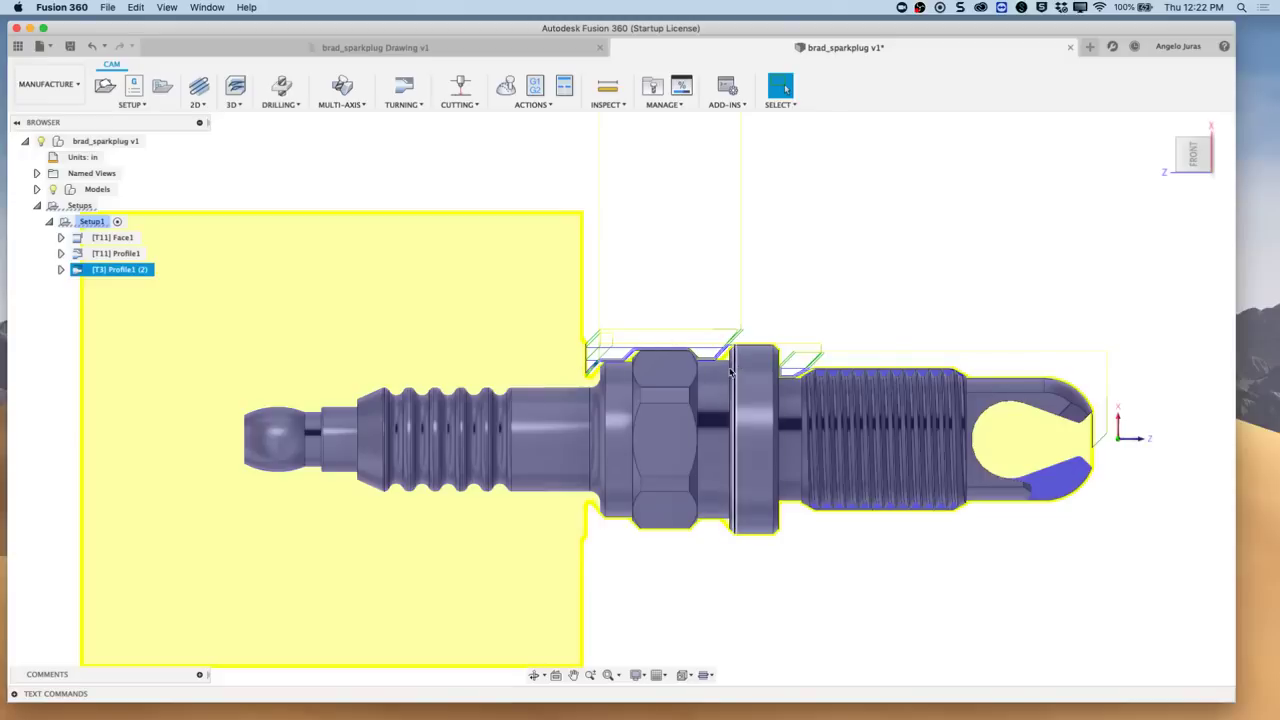
pyautogui.scroll(5, 731, 372)
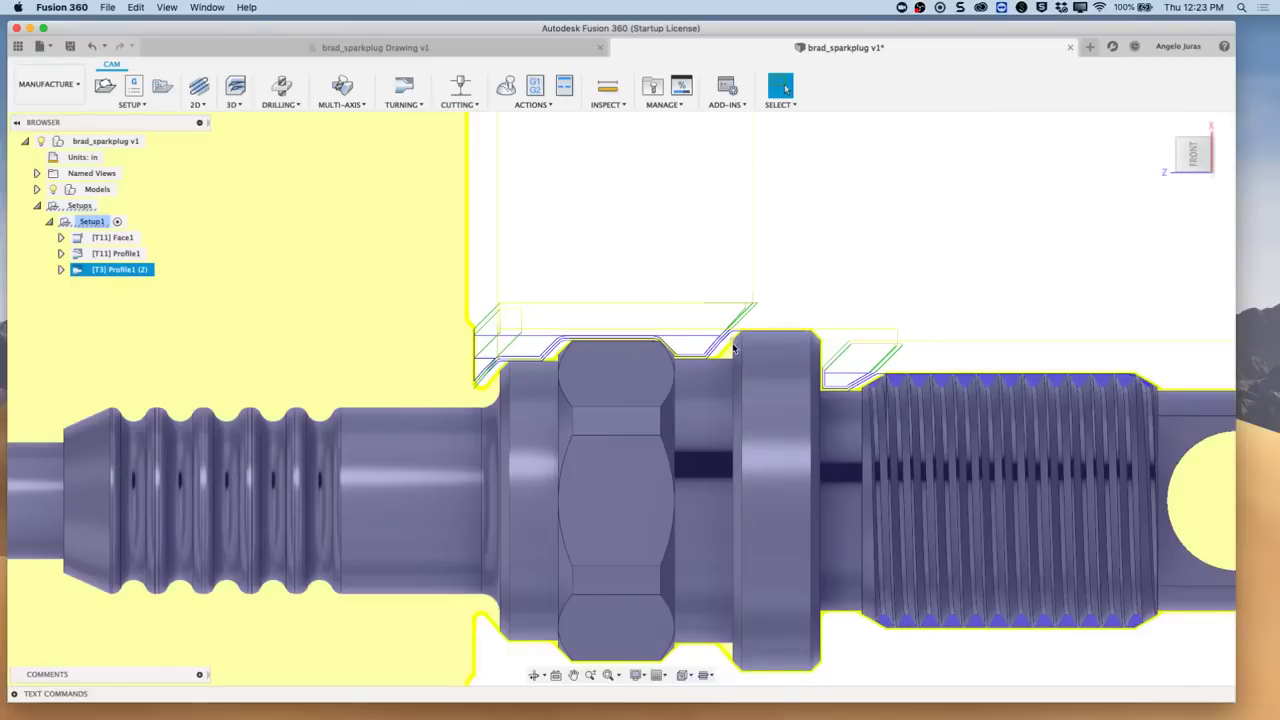
# Step: Review the turning tools in the Haas lathe library and check the insert geometry of tool 5, groove square (Groove Tool)
pyautogui.scroll(-5, 740, 400)
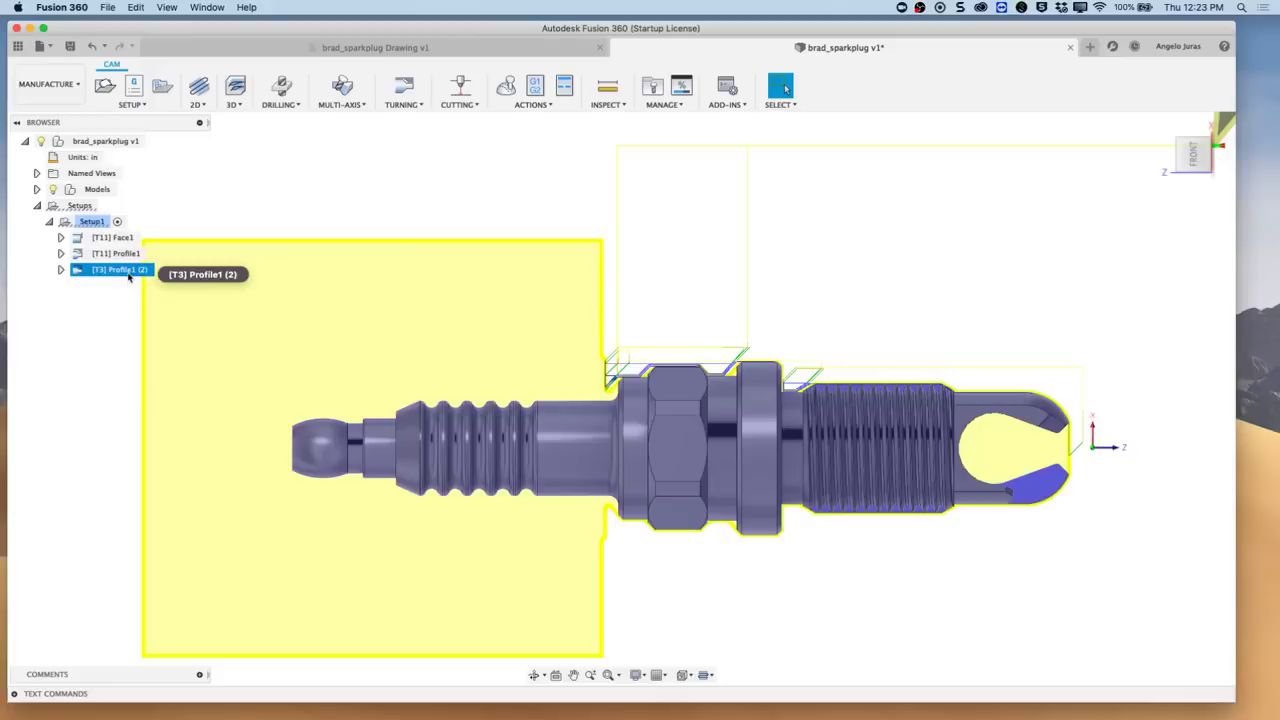
pyautogui.click(653, 87)
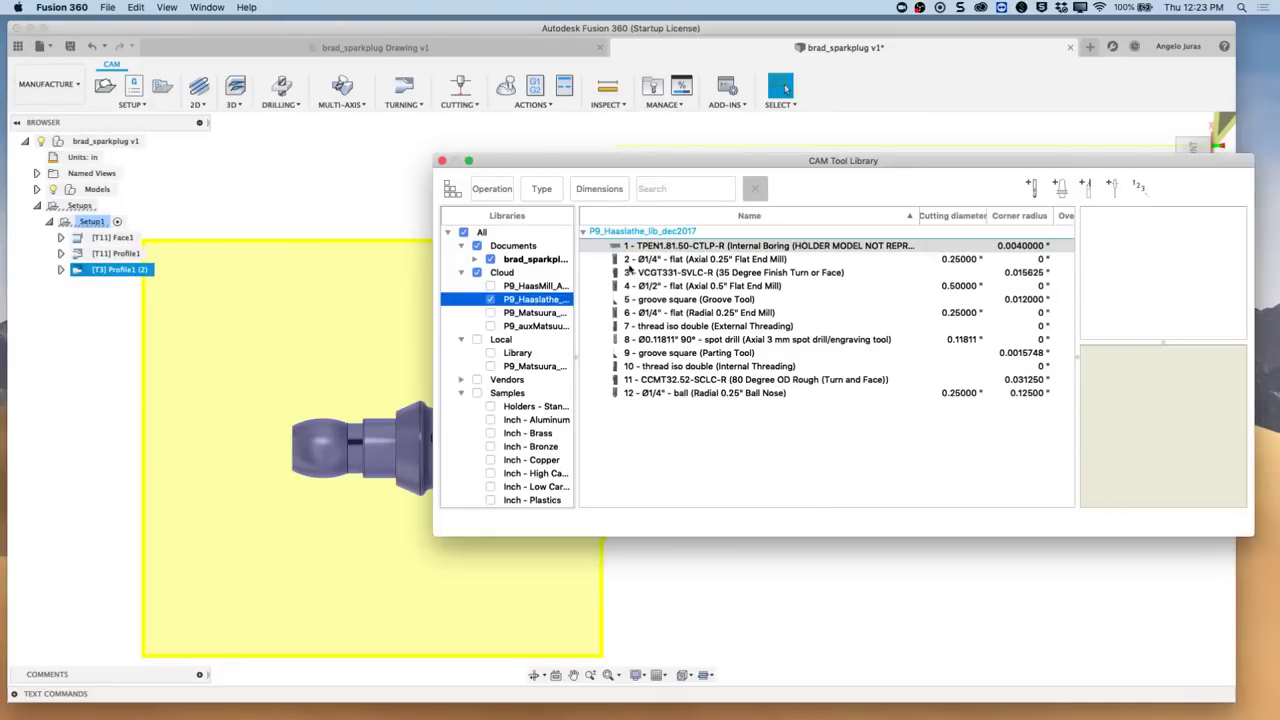
pyautogui.click(660, 261)
pyautogui.click(665, 272)
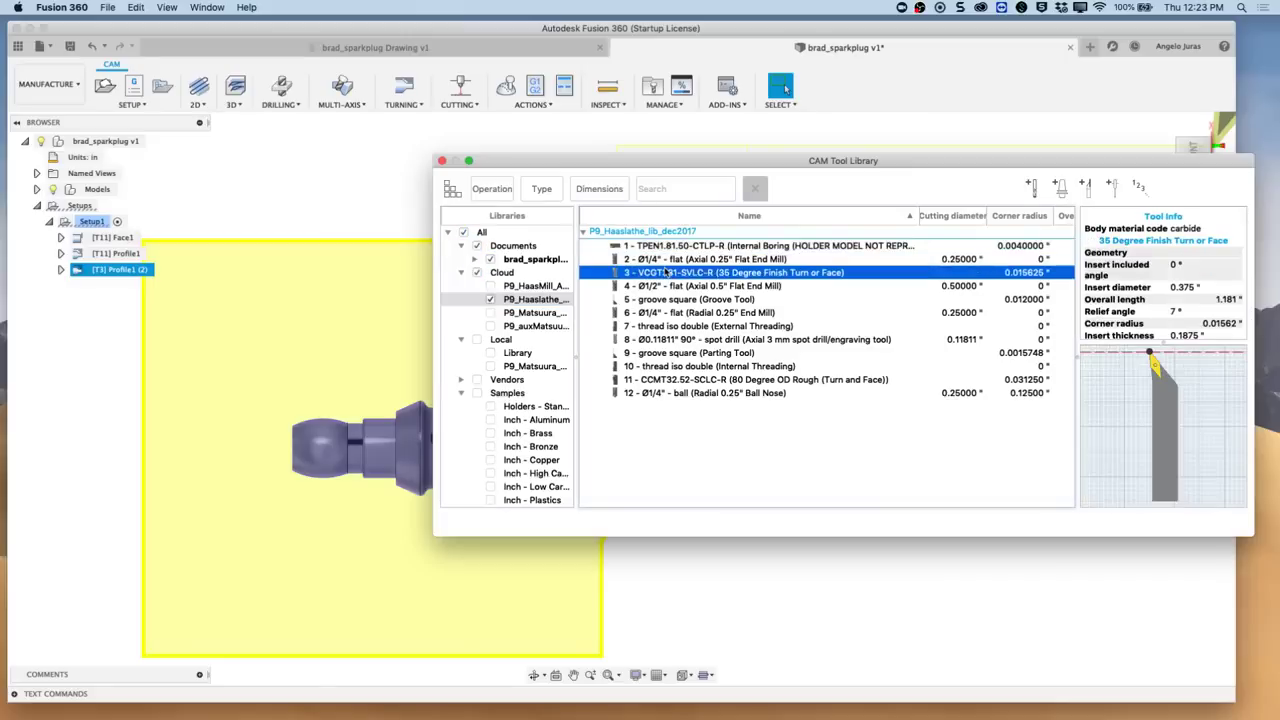
pyautogui.click(668, 286)
pyautogui.click(677, 302)
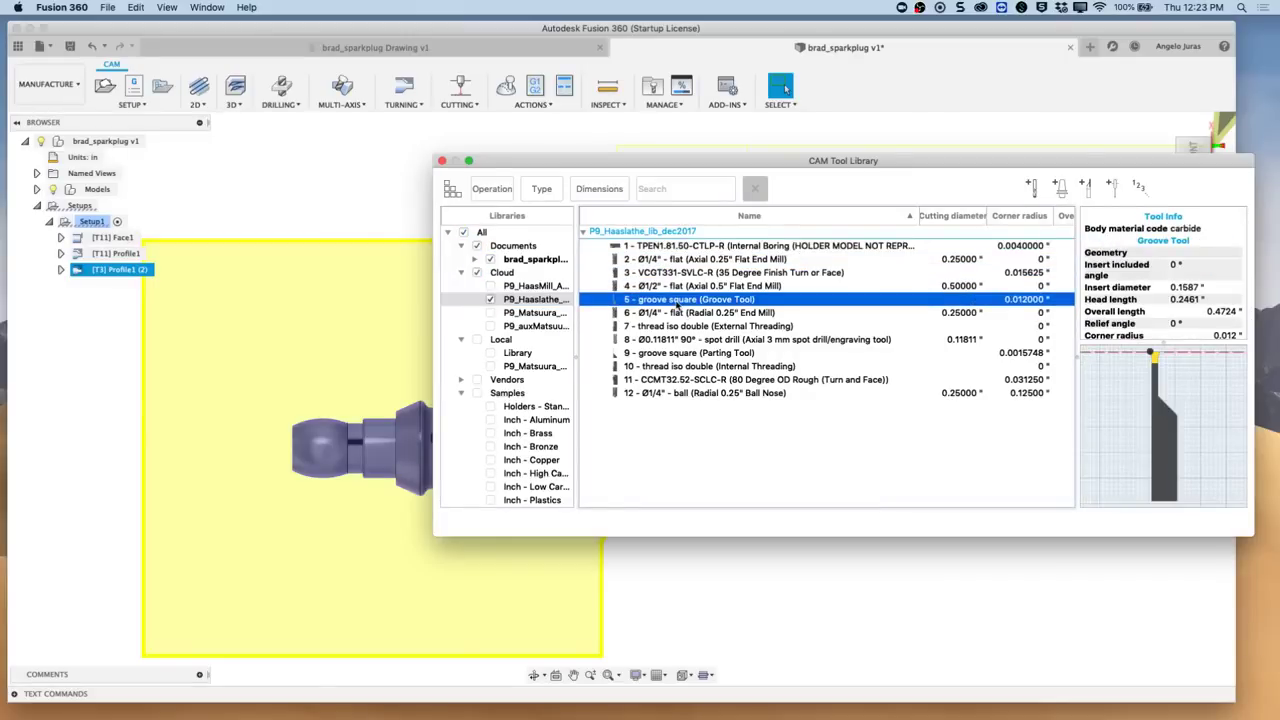
pyautogui.rightClick(677, 305)
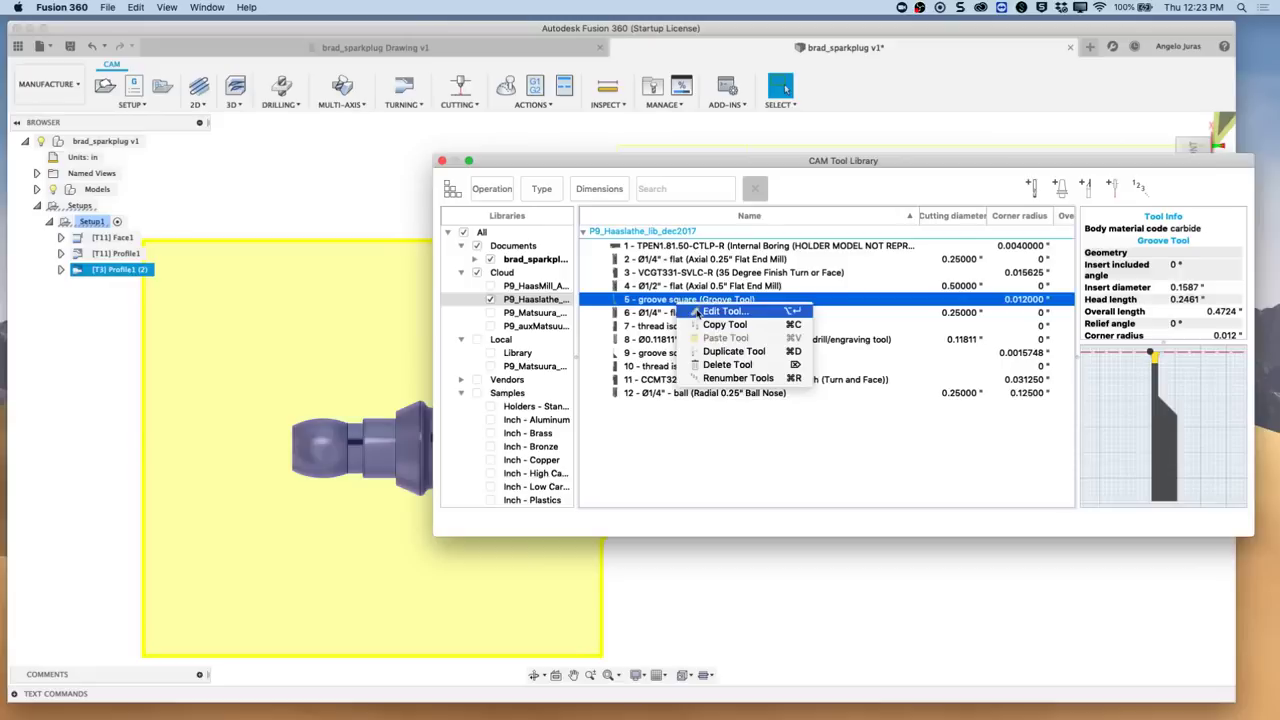
pyautogui.click(712, 312)
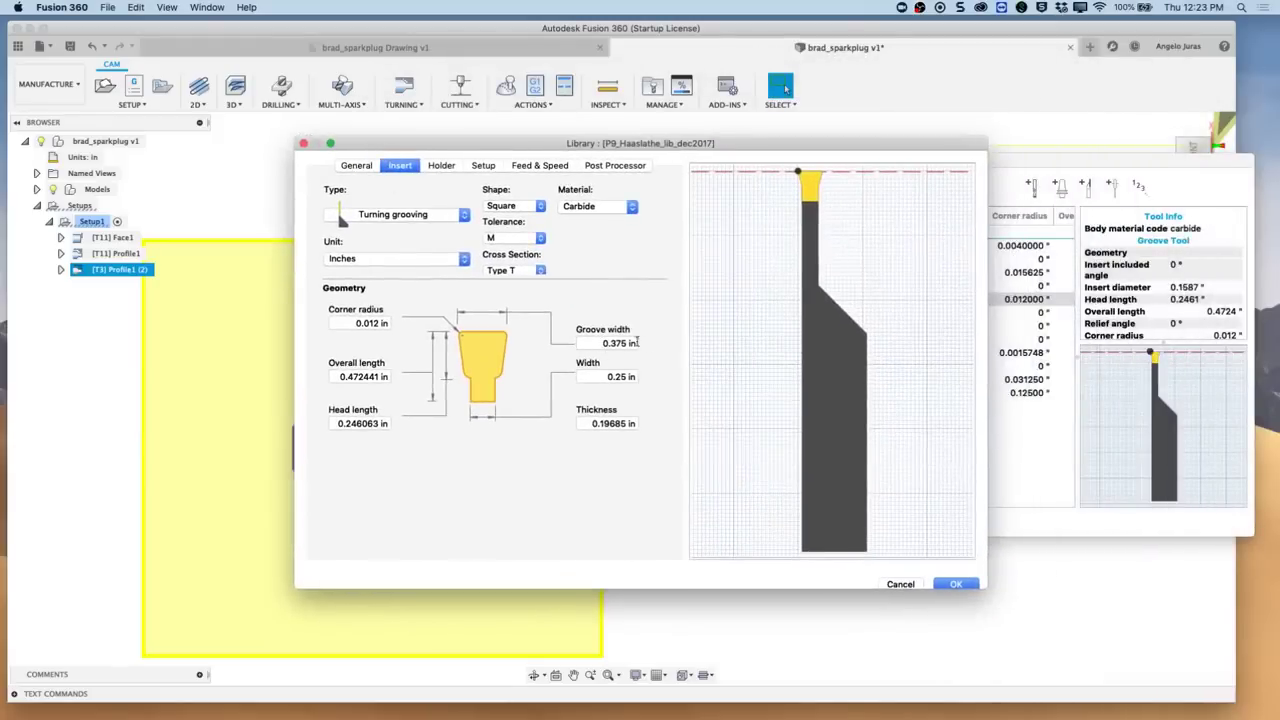
pyautogui.click(900, 584)
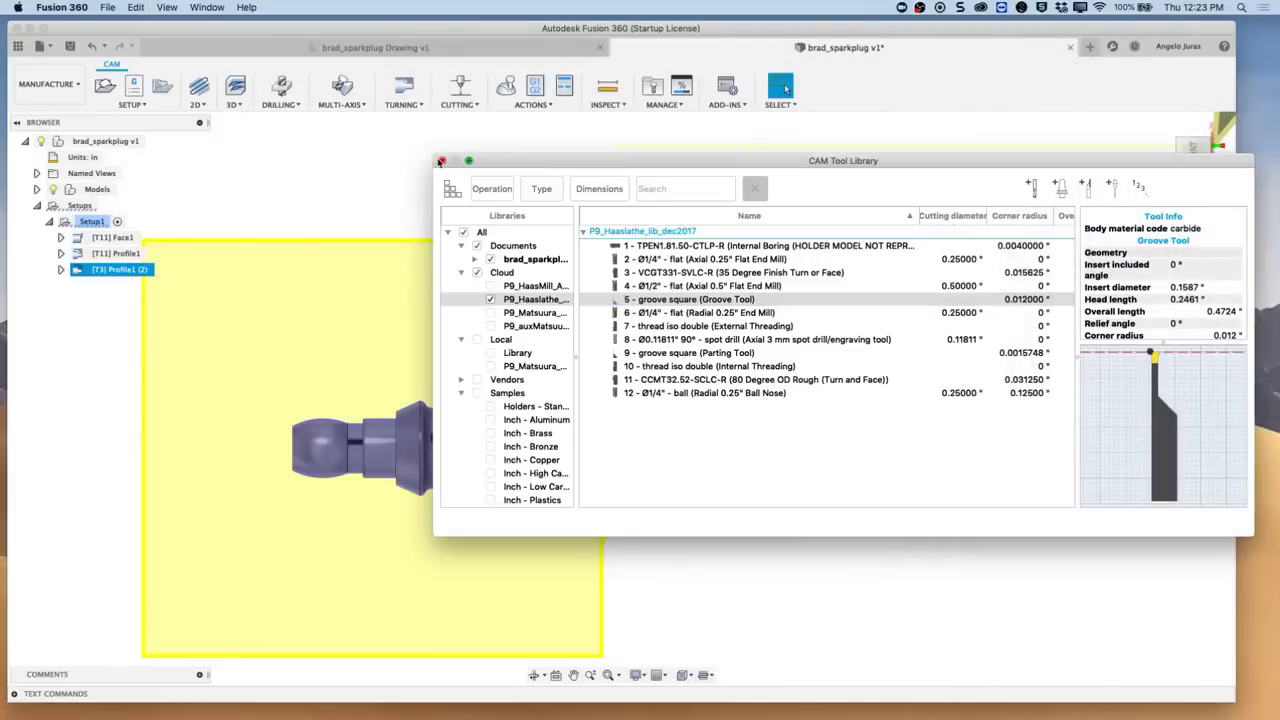
pyautogui.click(442, 161)
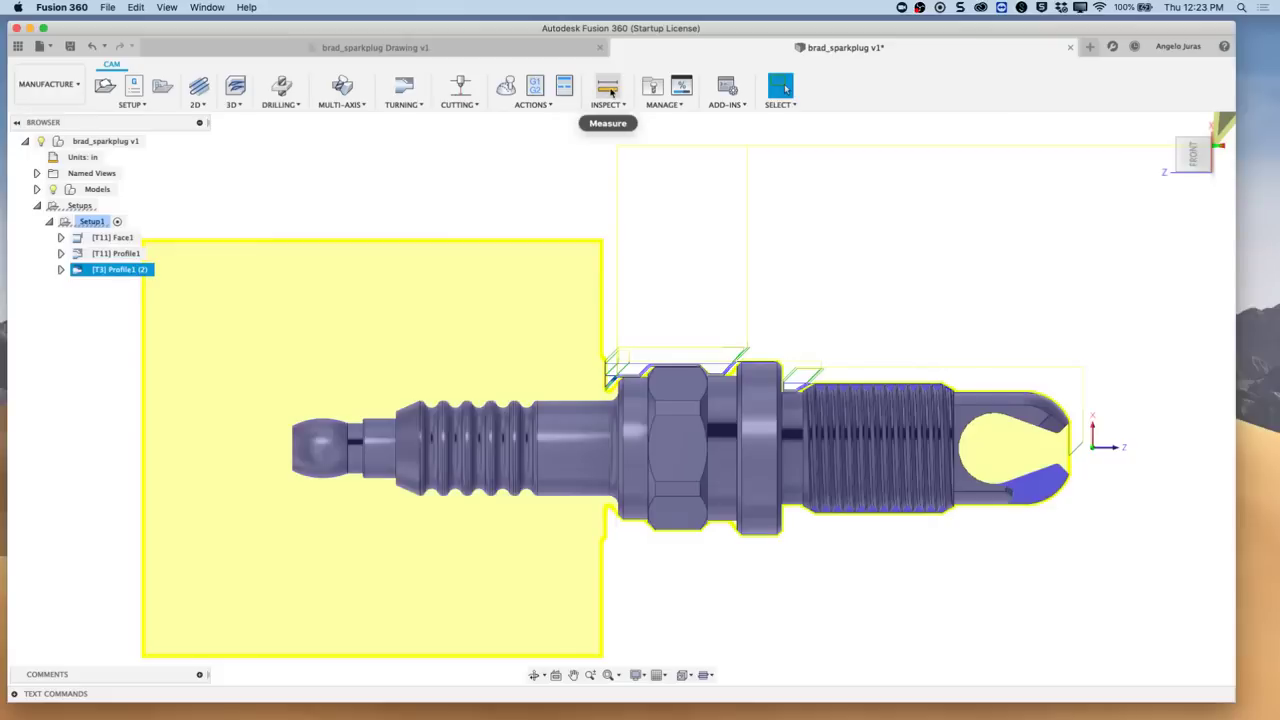
# Step: Check the groove and collar dimensions on the spark plug drawing, and return to the CAM model
pyautogui.click(423, 49)
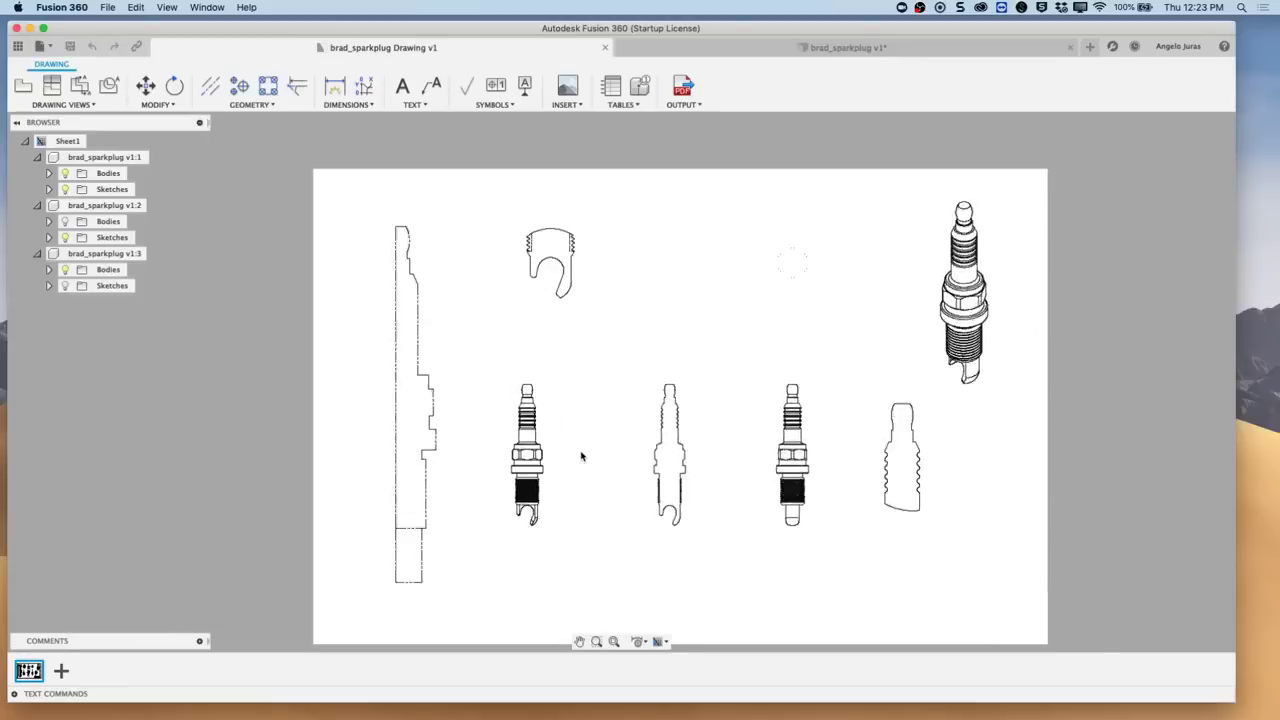
pyautogui.scroll(2, 581, 456)
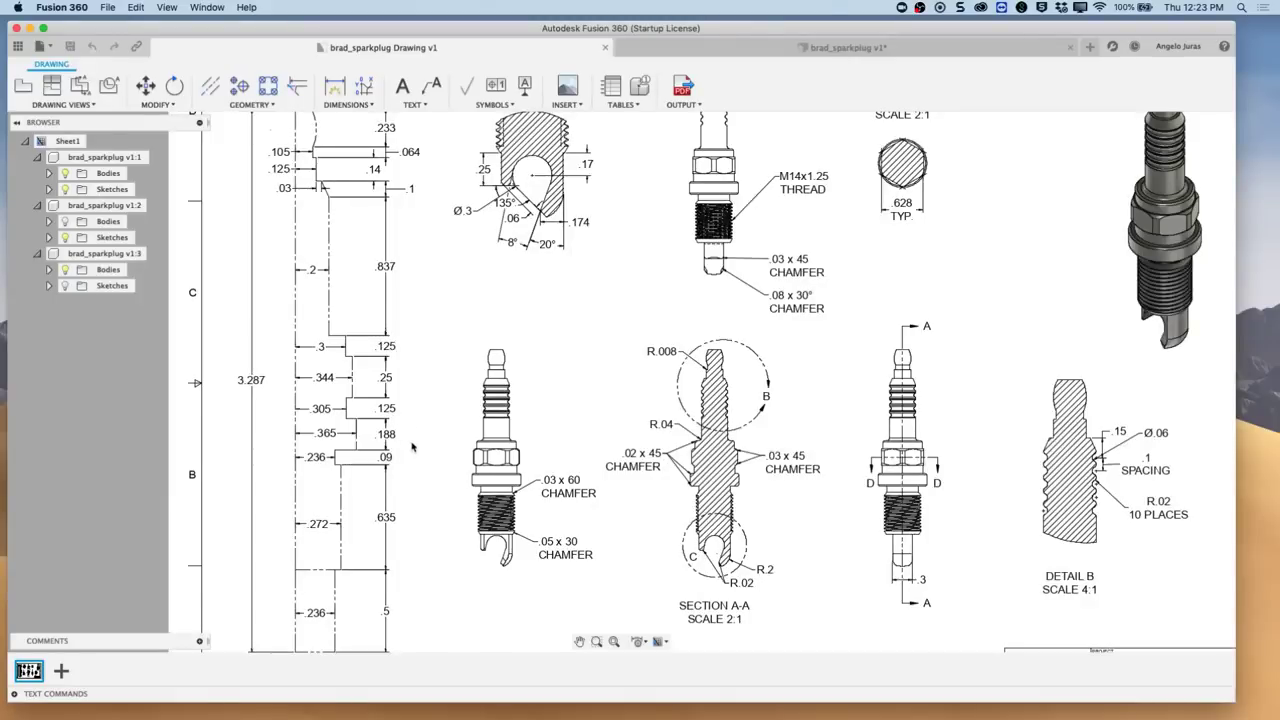
pyautogui.click(808, 47)
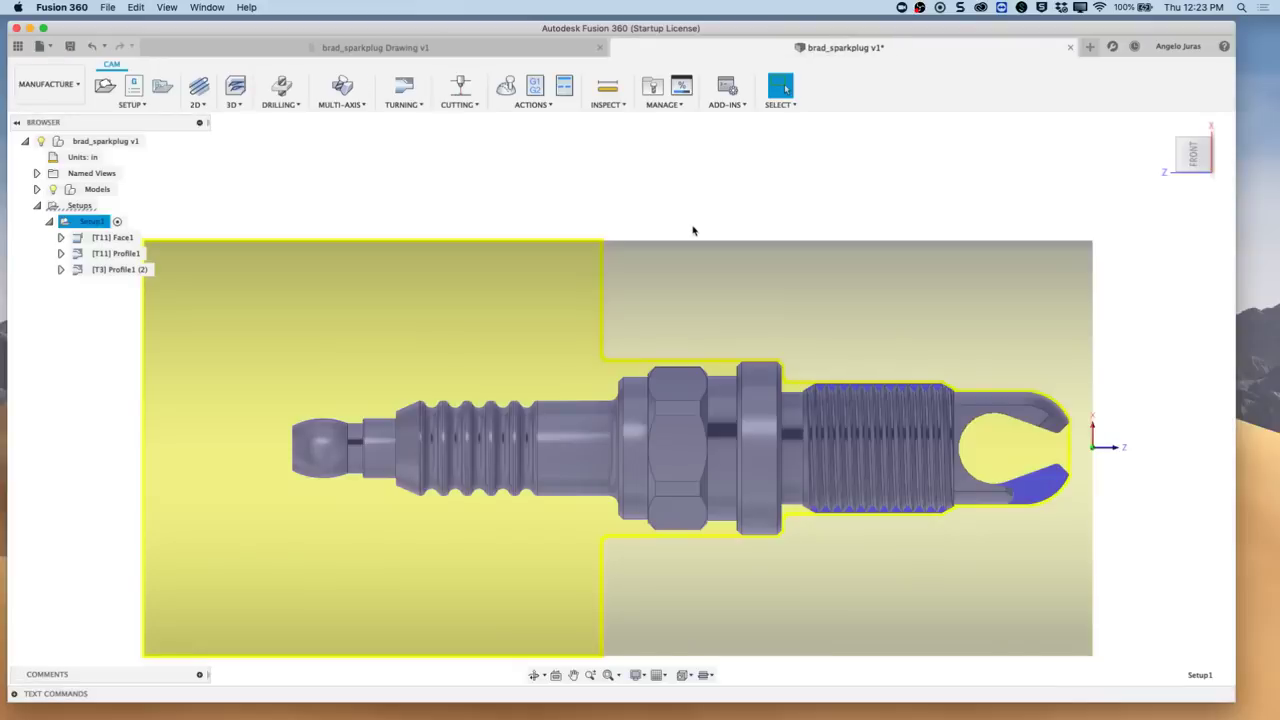
# Step: Look up tool 9, groove square (Parting Tool), in the Haas lathe library and close the library
pyautogui.click(652, 86)
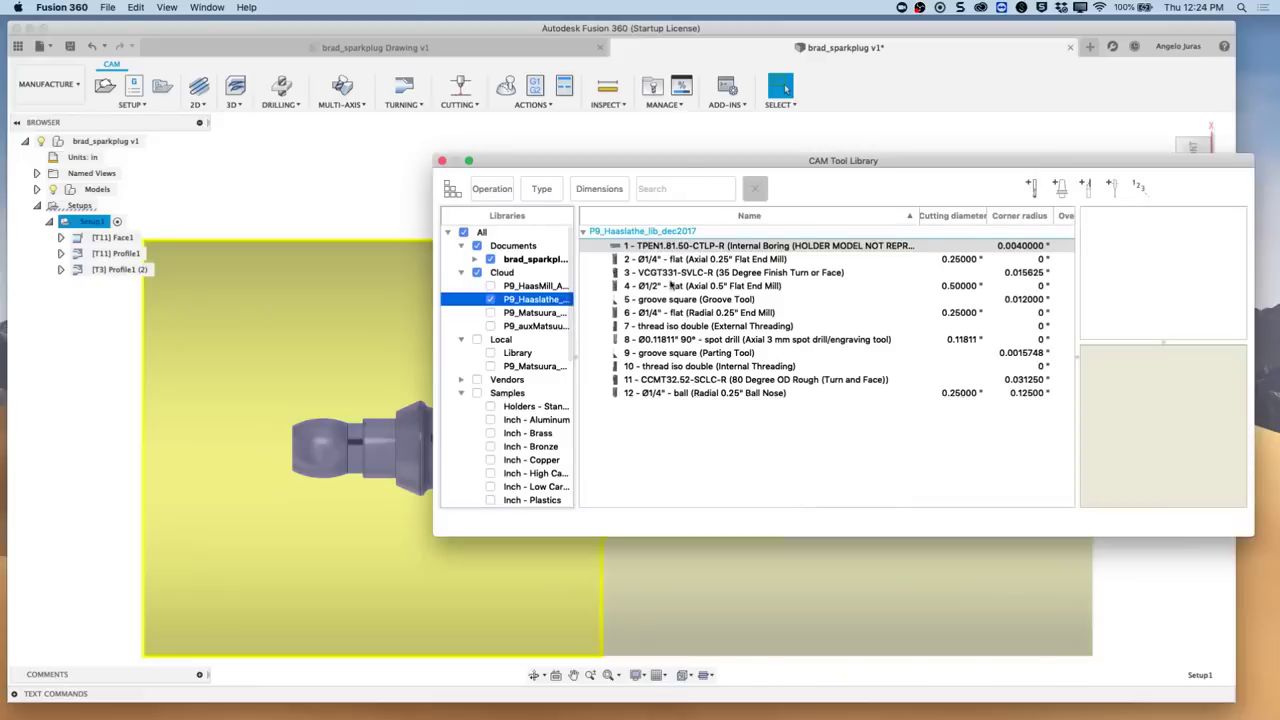
pyautogui.click(675, 355)
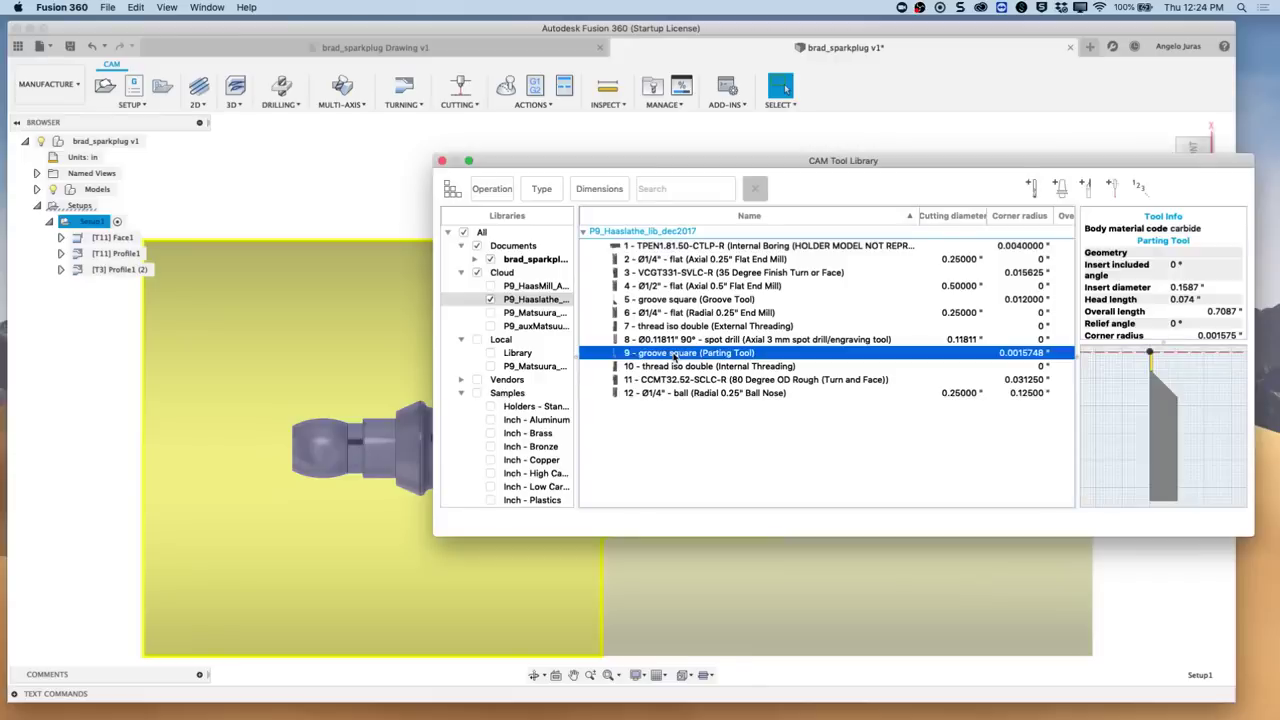
pyautogui.rightClick(677, 357)
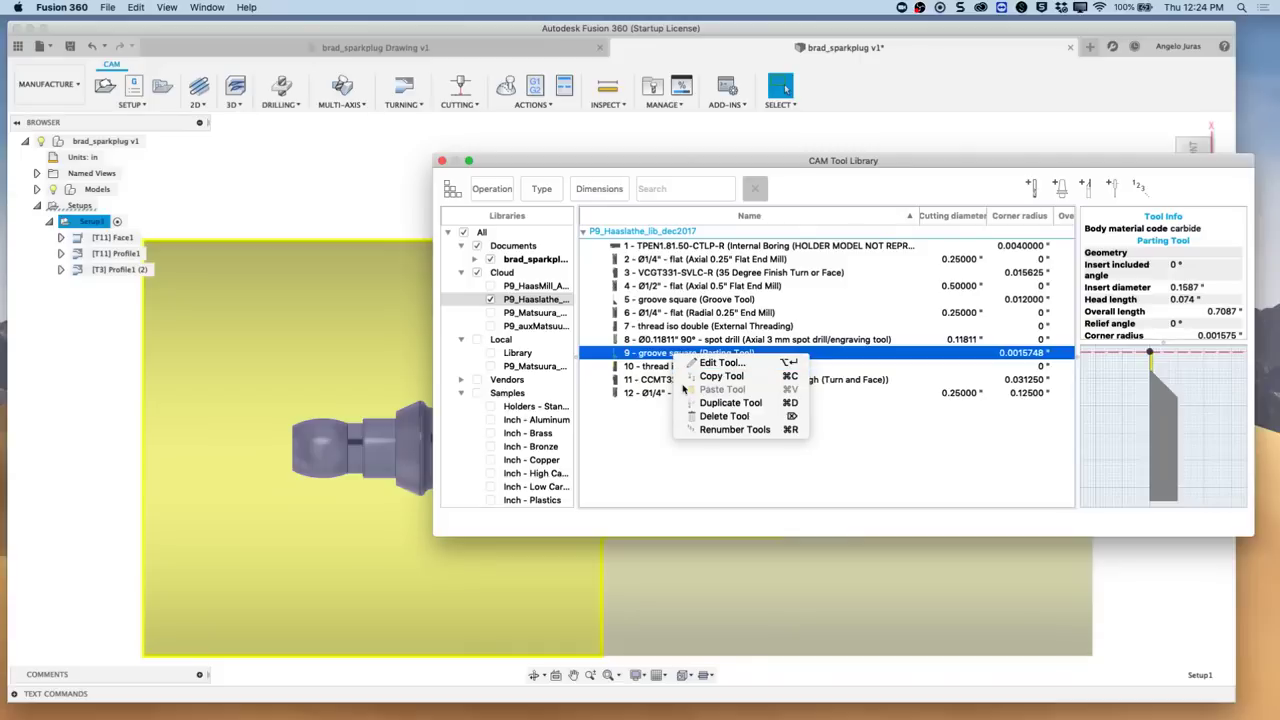
pyautogui.click(442, 161)
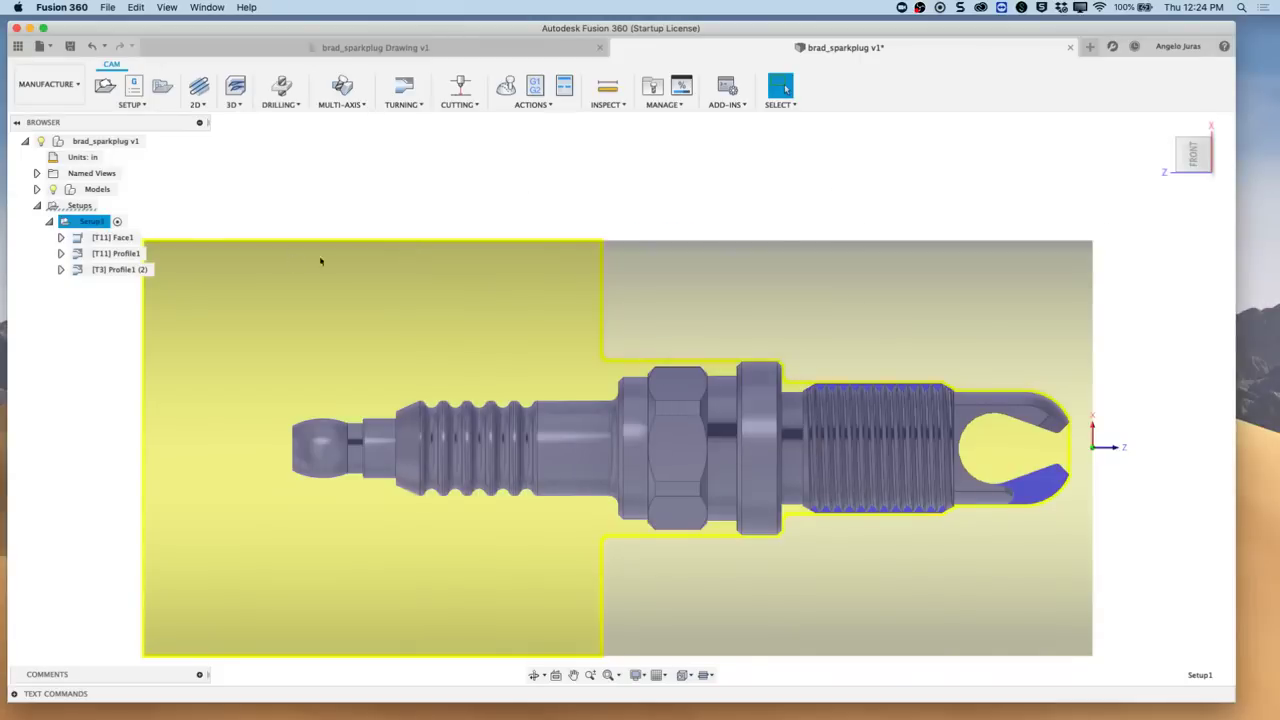
# Step: Examine the bottle opener hook and the threaded end of the part from several angles for milling features
pyautogui.scroll(-5, 320, 261)
pyautogui.keyDown('shift'); pyautogui.moveTo(760, 440); pyautogui.dragTo(733, 475, button='middle'); pyautogui.keyUp('shift')
pyautogui.scroll(5, 733, 478)
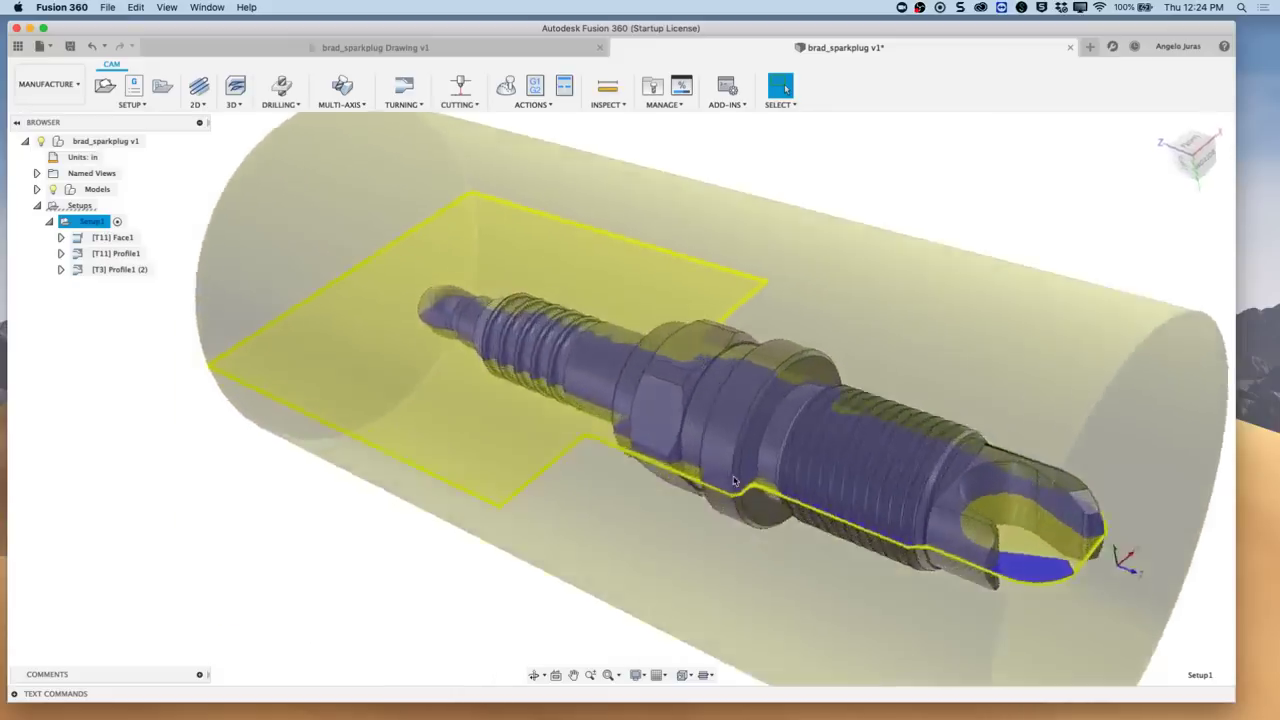
pyautogui.scroll(4, 733, 478)
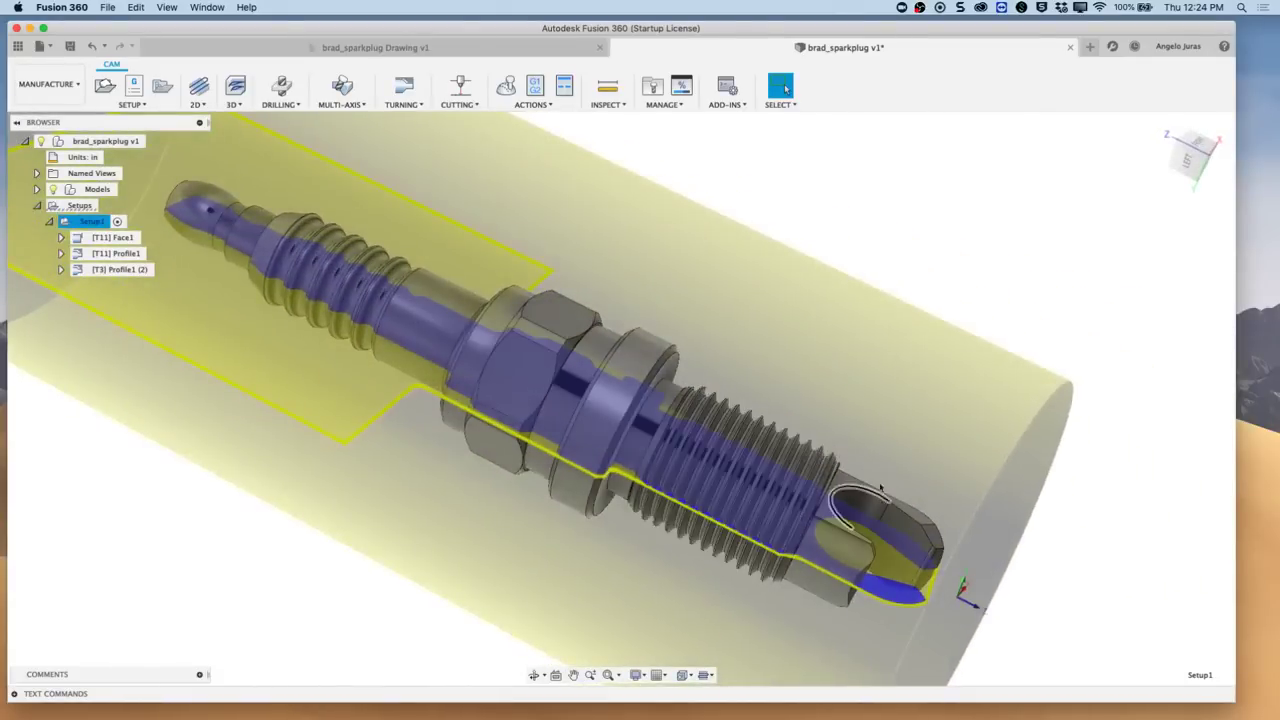
pyautogui.keyDown('shift'); pyautogui.moveTo(880, 487); pyautogui.dragTo(900, 440, button='middle'); pyautogui.keyUp('shift')
pyautogui.scroll(3, 903, 430)
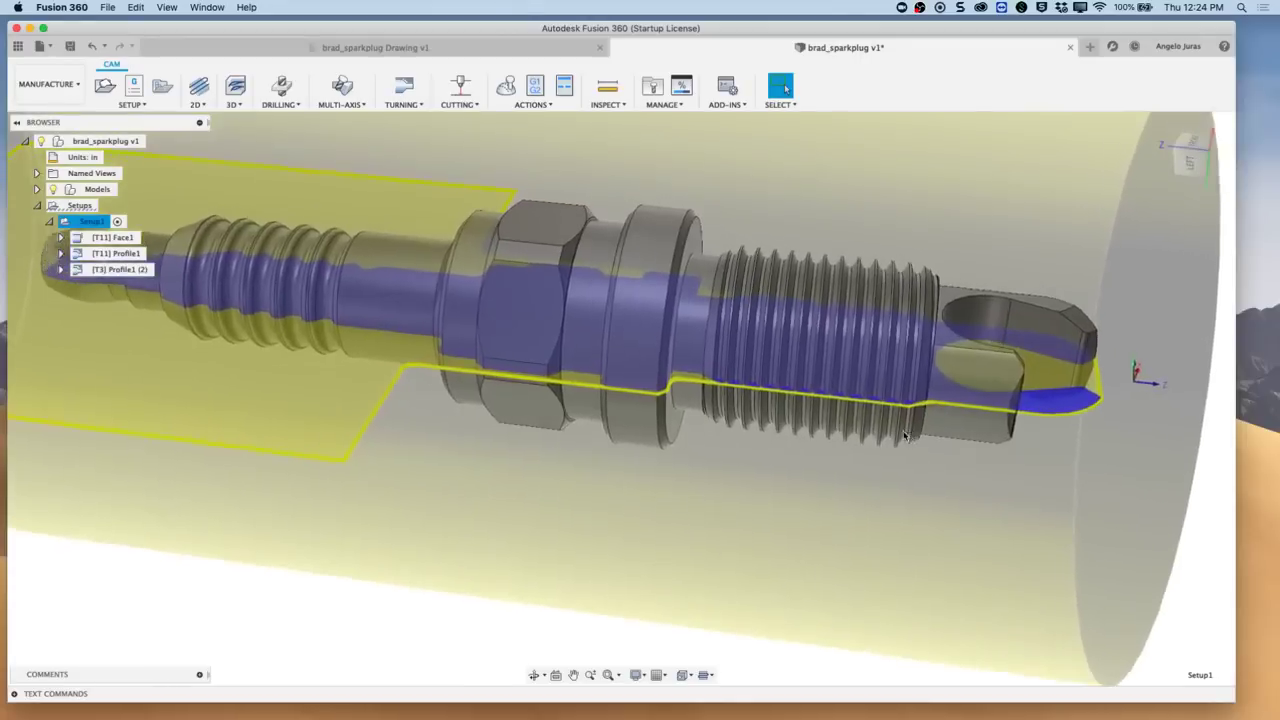
pyautogui.keyDown('shift'); pyautogui.moveTo(1017, 263); pyautogui.dragTo(807, 261, button='middle'); pyautogui.keyUp('shift')
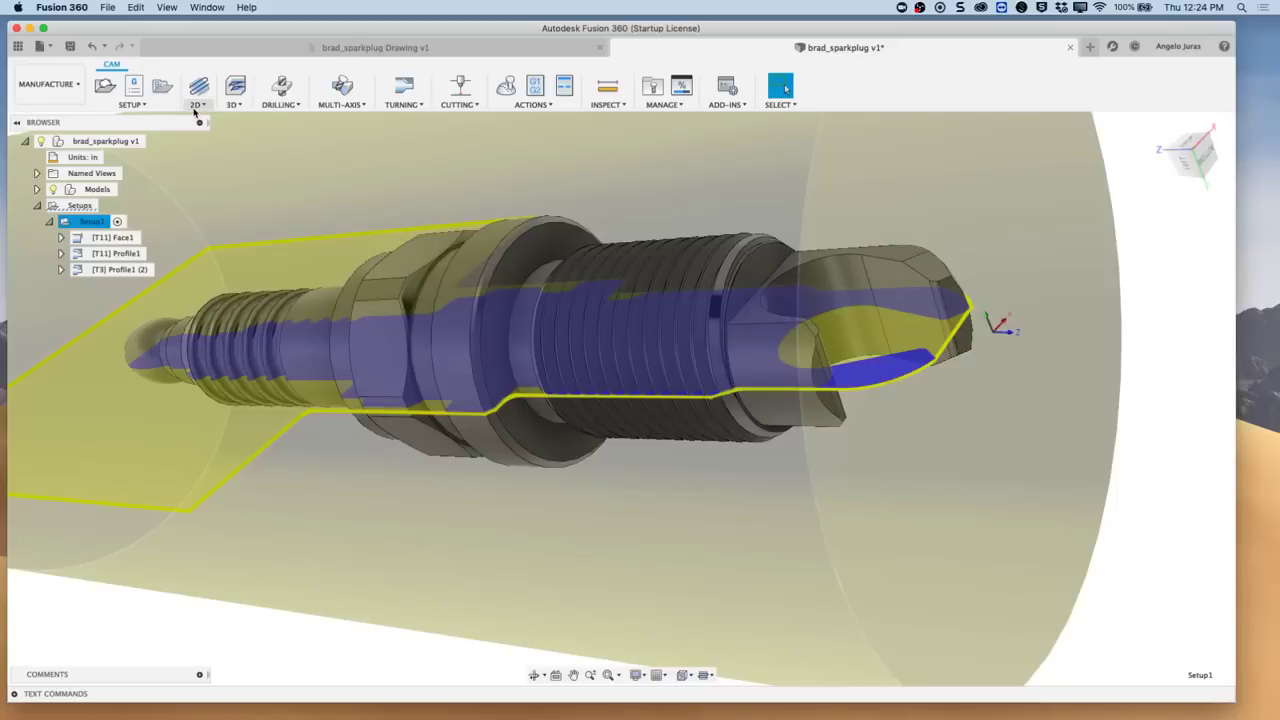
pyautogui.press('F6')
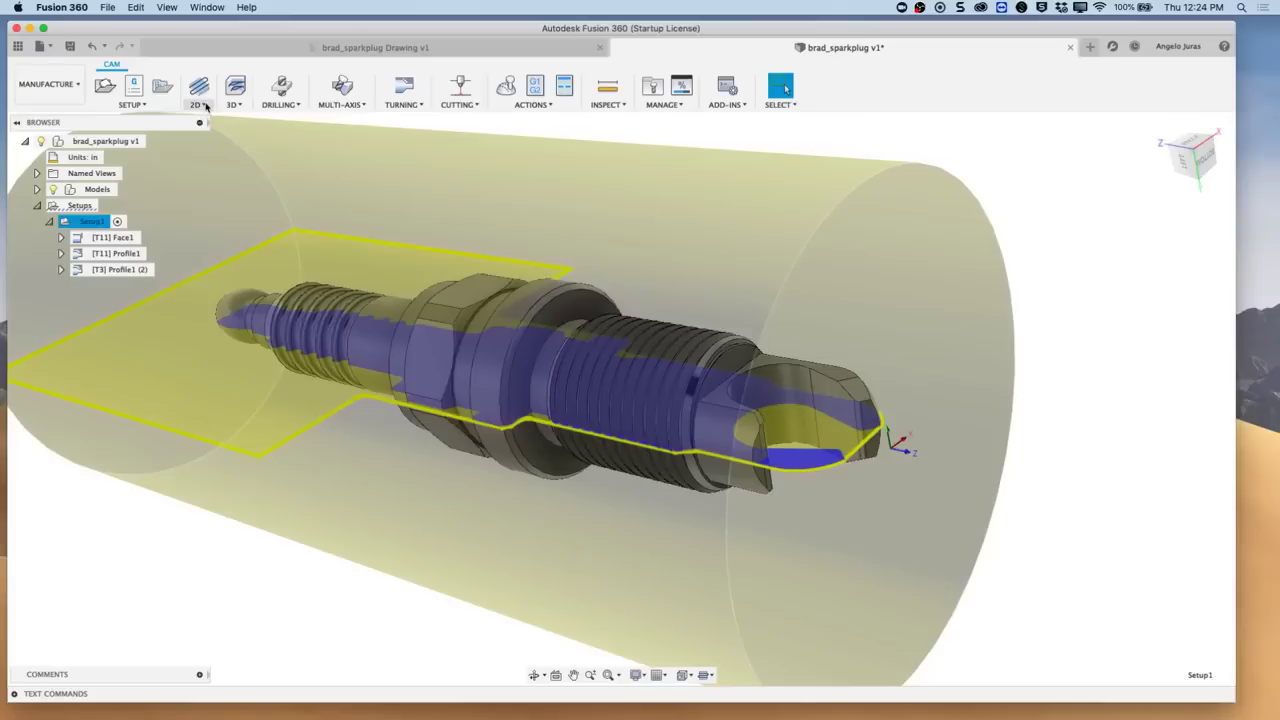
# Step: Create a 2D Contour operation in Setup1 with tool 6, Ø1/4" flat (Radial 0.25" End Mill), from the Haas lathe library
pyautogui.click(204, 105)
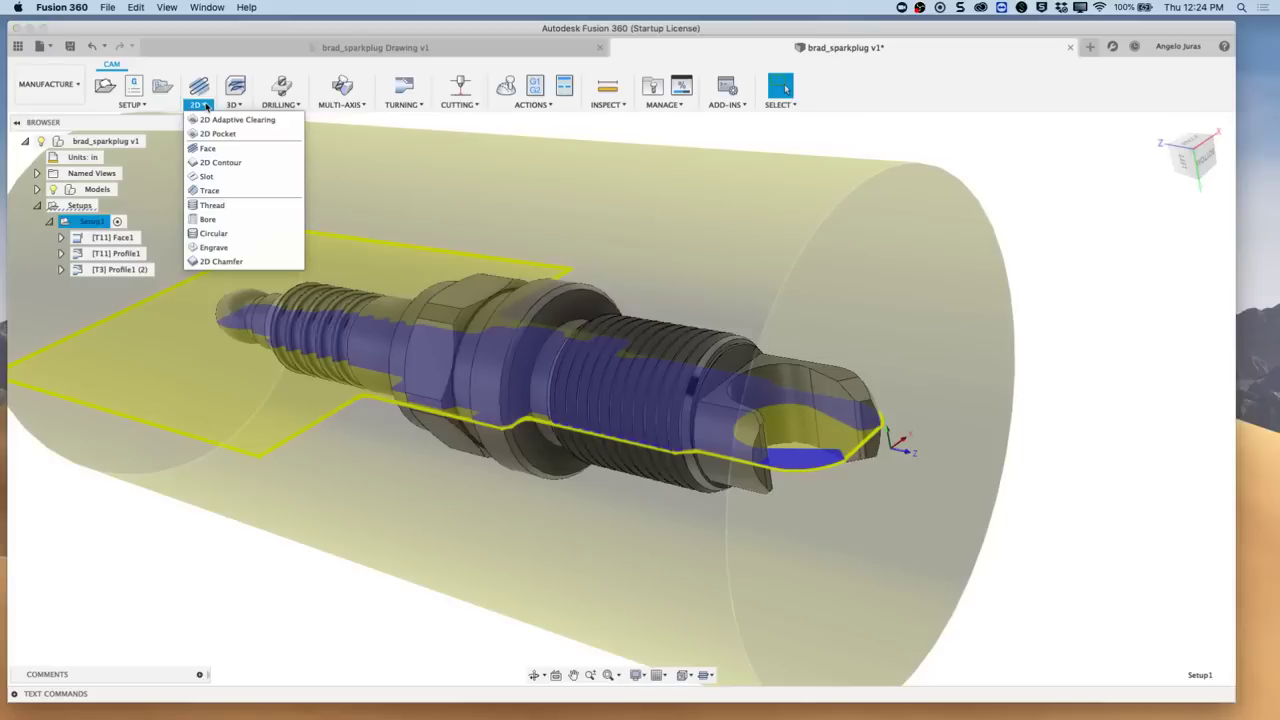
pyautogui.click(219, 163)
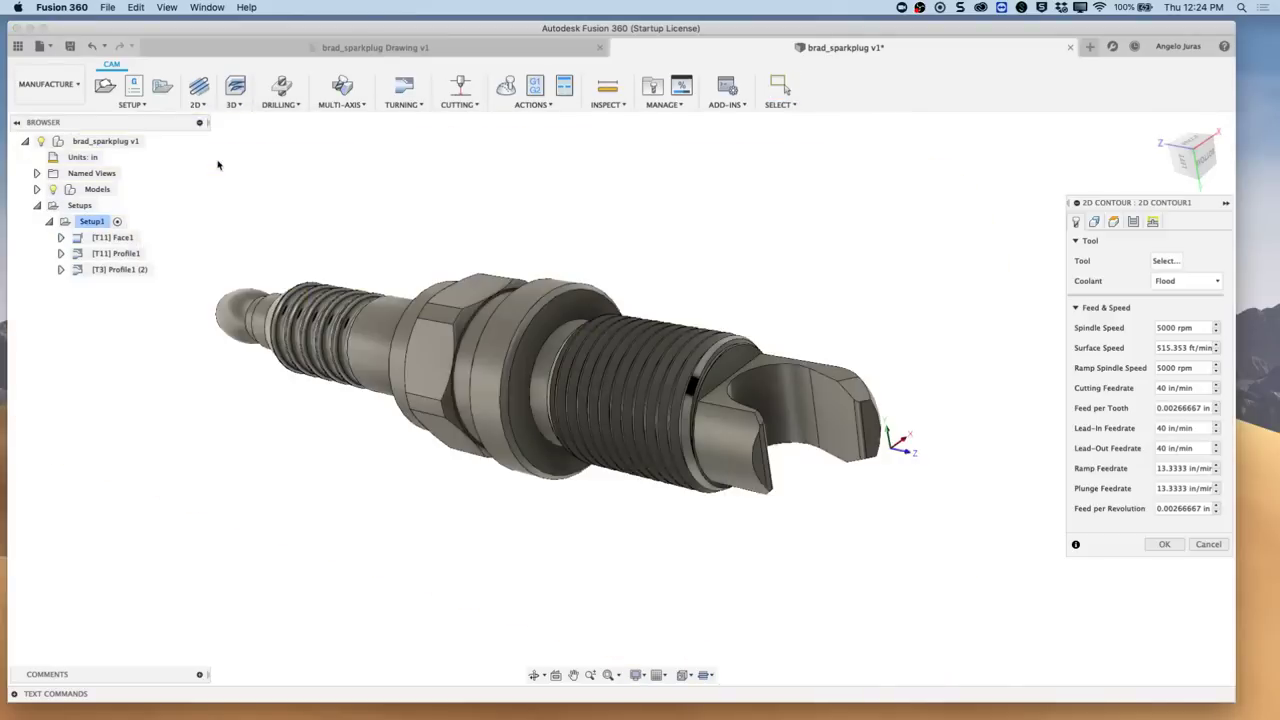
pyautogui.click(1170, 262)
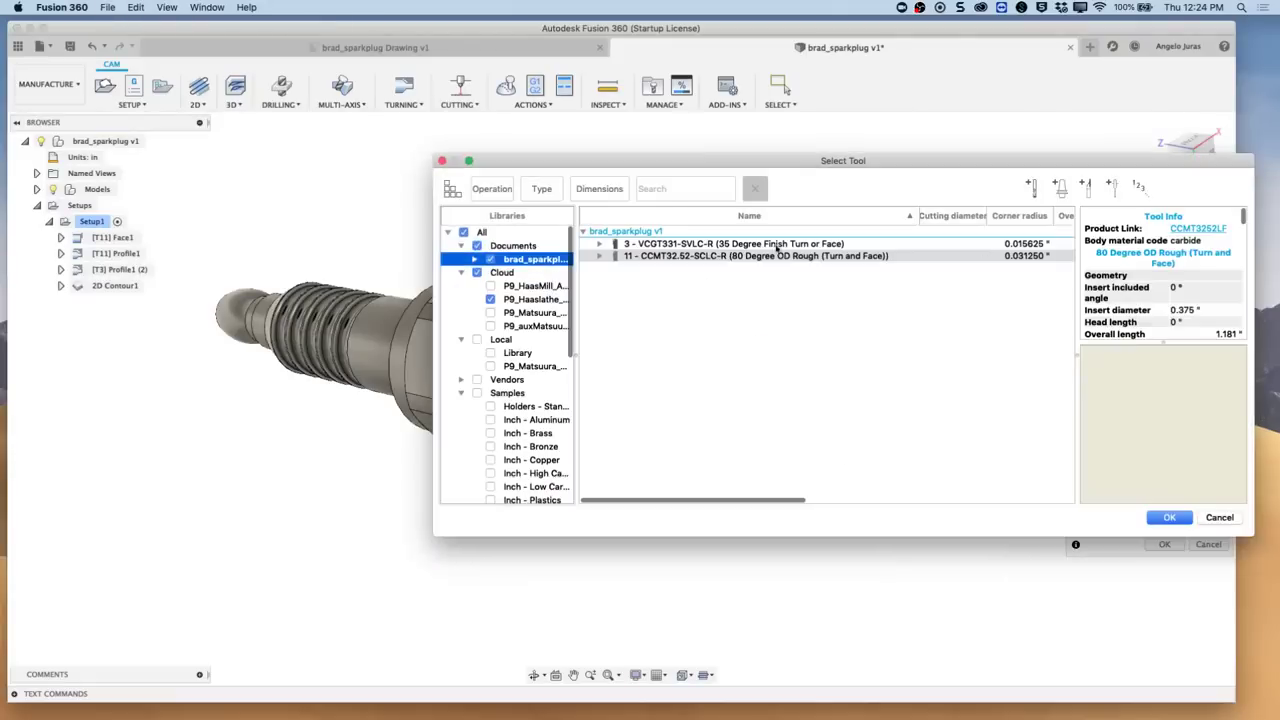
pyautogui.click(537, 300)
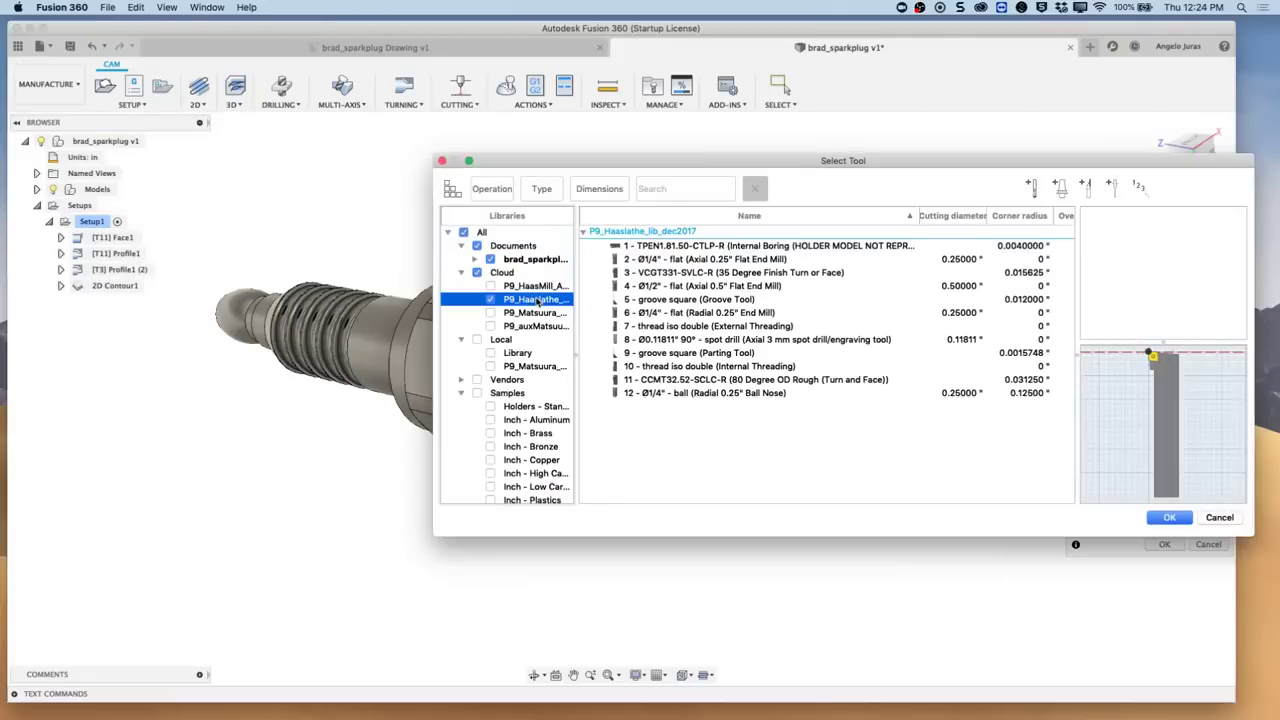
pyautogui.click(645, 260)
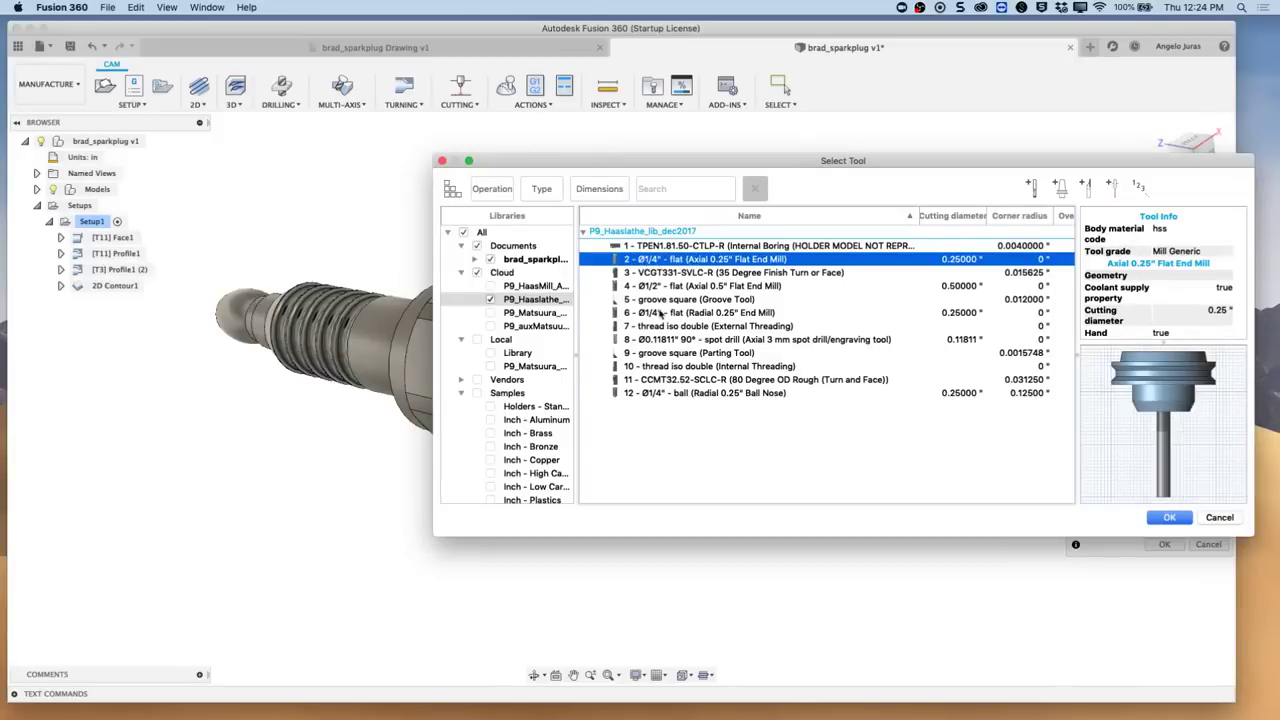
pyautogui.click(660, 313)
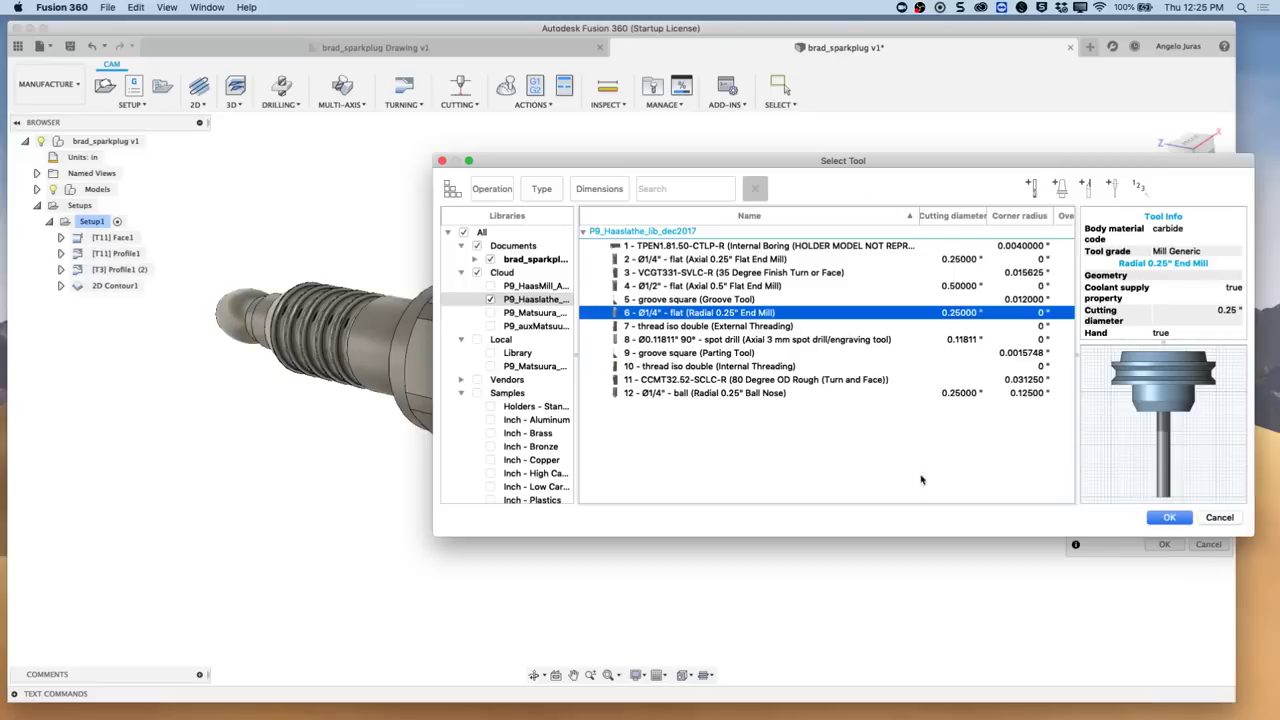
pyautogui.click(1171, 518)
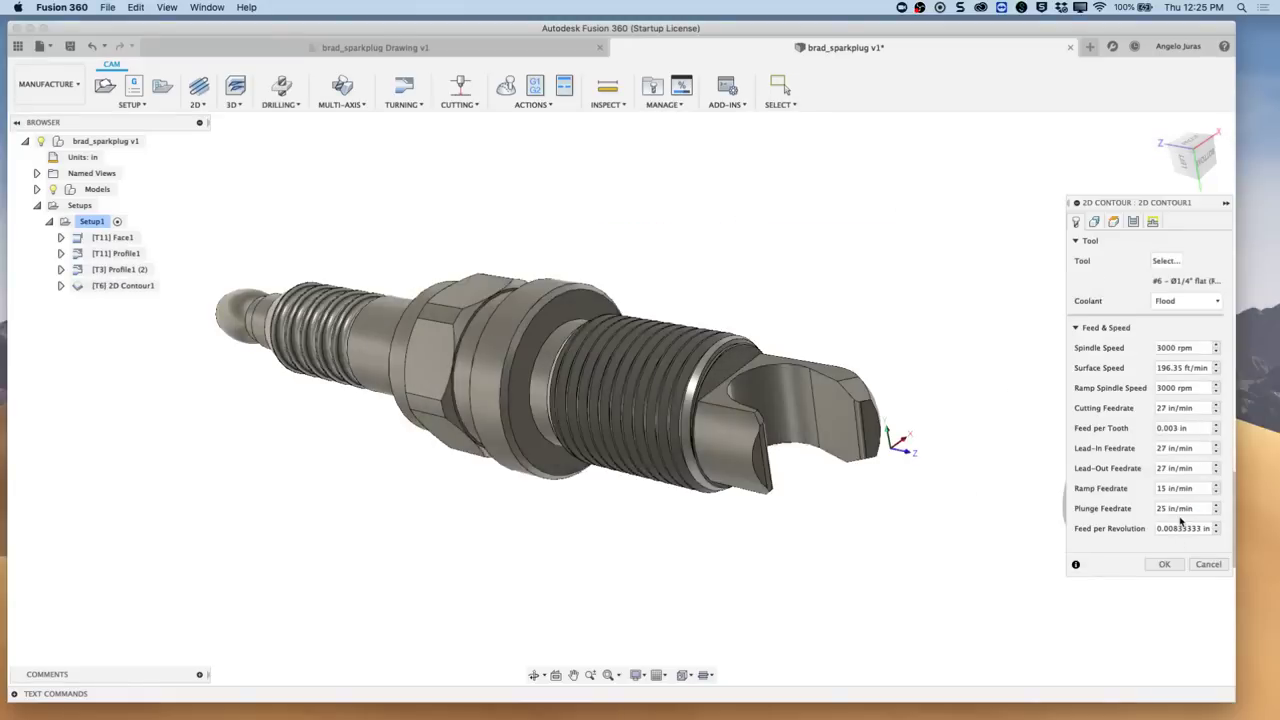
# Step: Enable Tool Orientation for the 2D contour and define its Z axis from a face at the opener end
pyautogui.click(1096, 224)
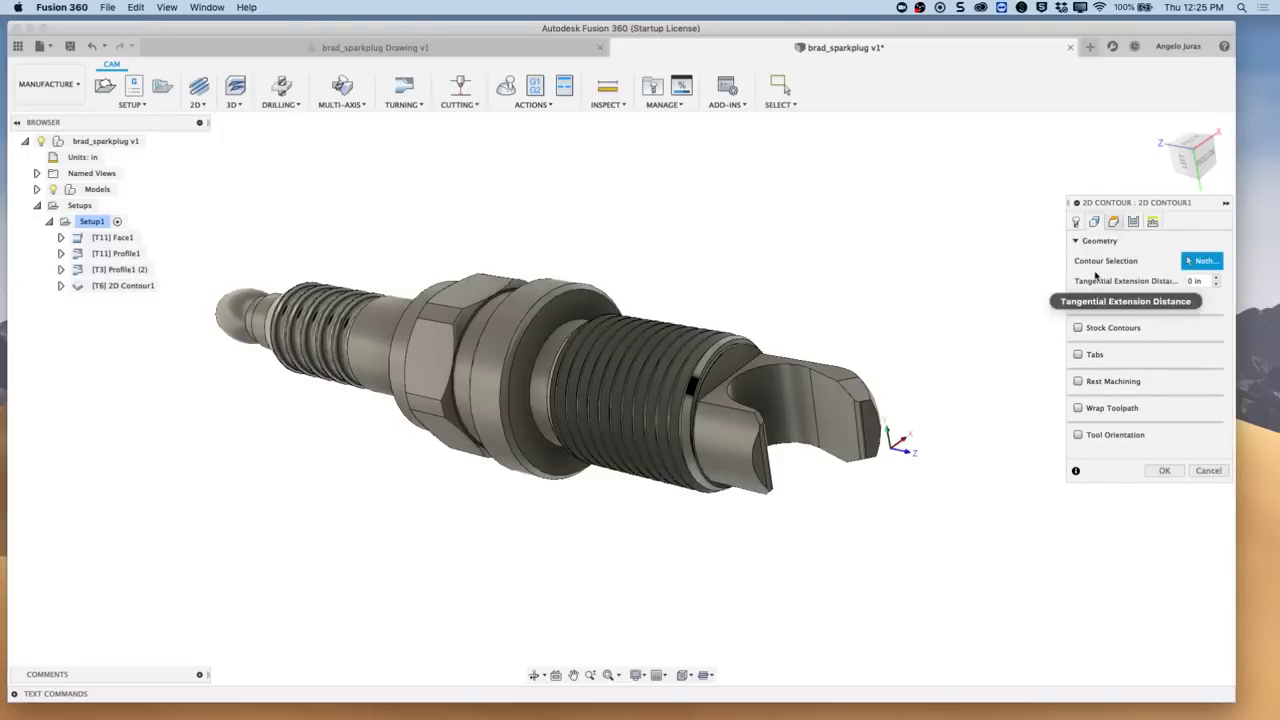
pyautogui.click(1078, 436)
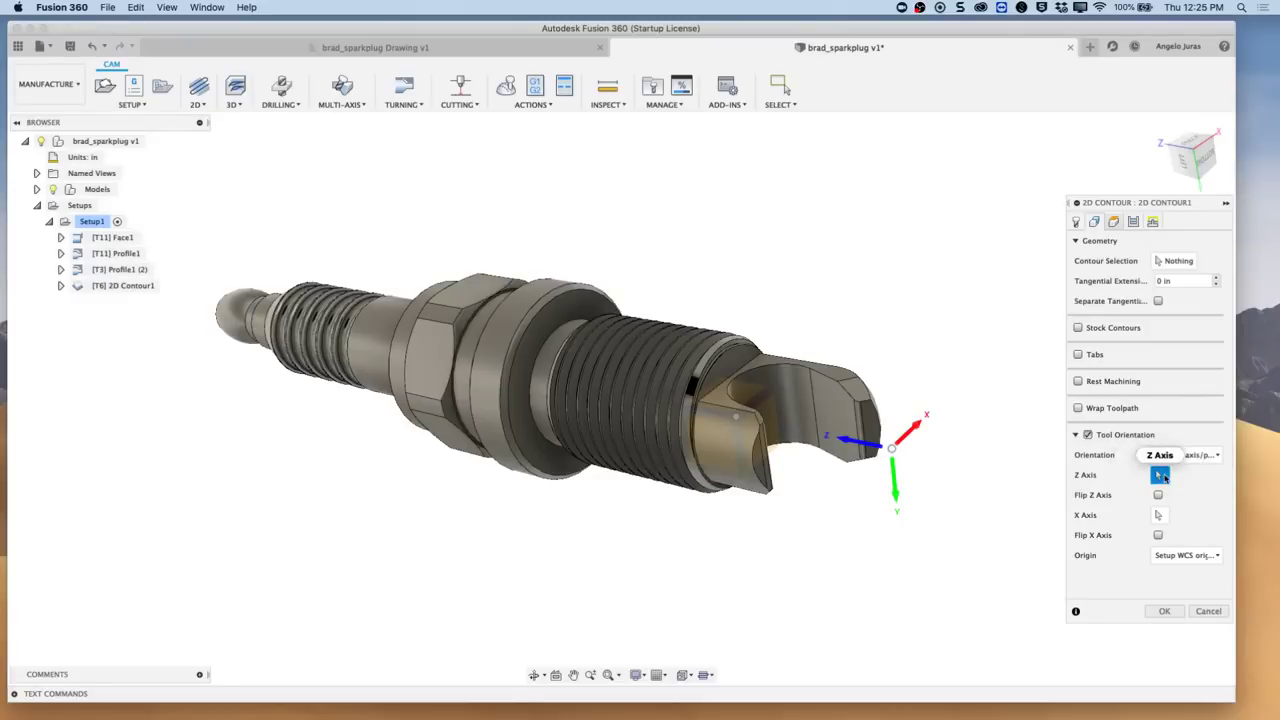
pyautogui.moveTo(1162, 478)
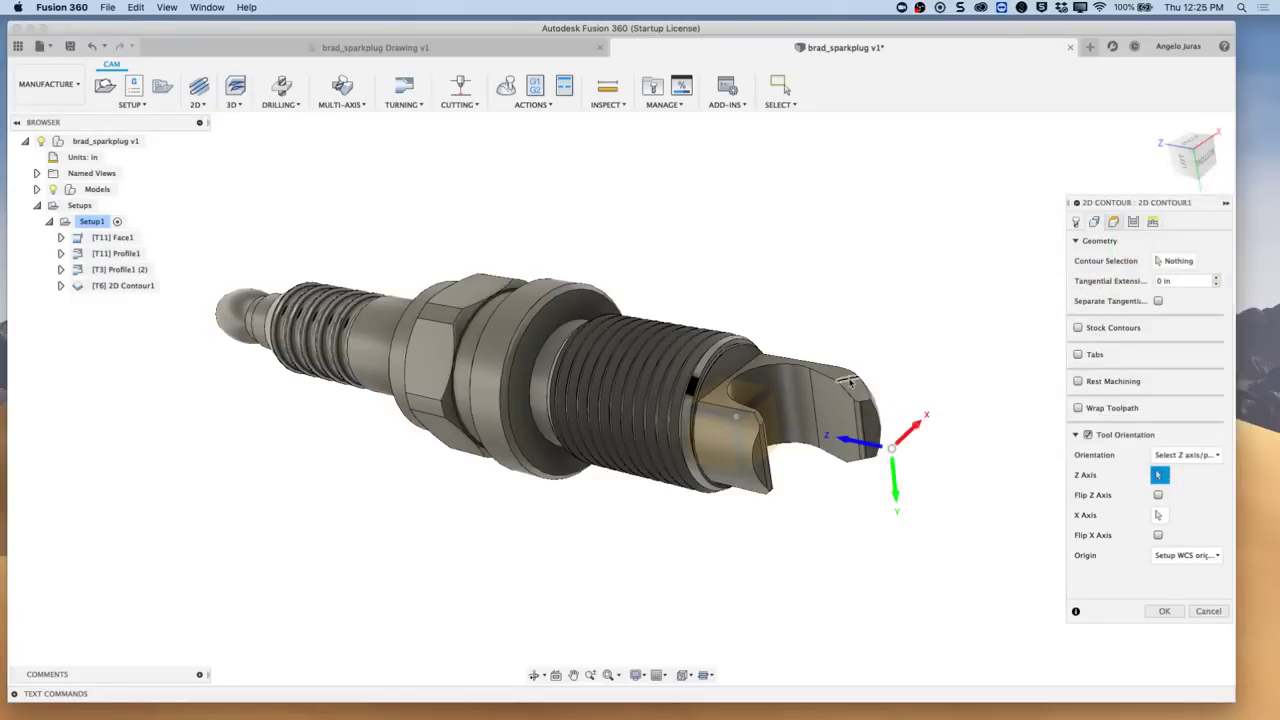
pyautogui.click(884, 426)
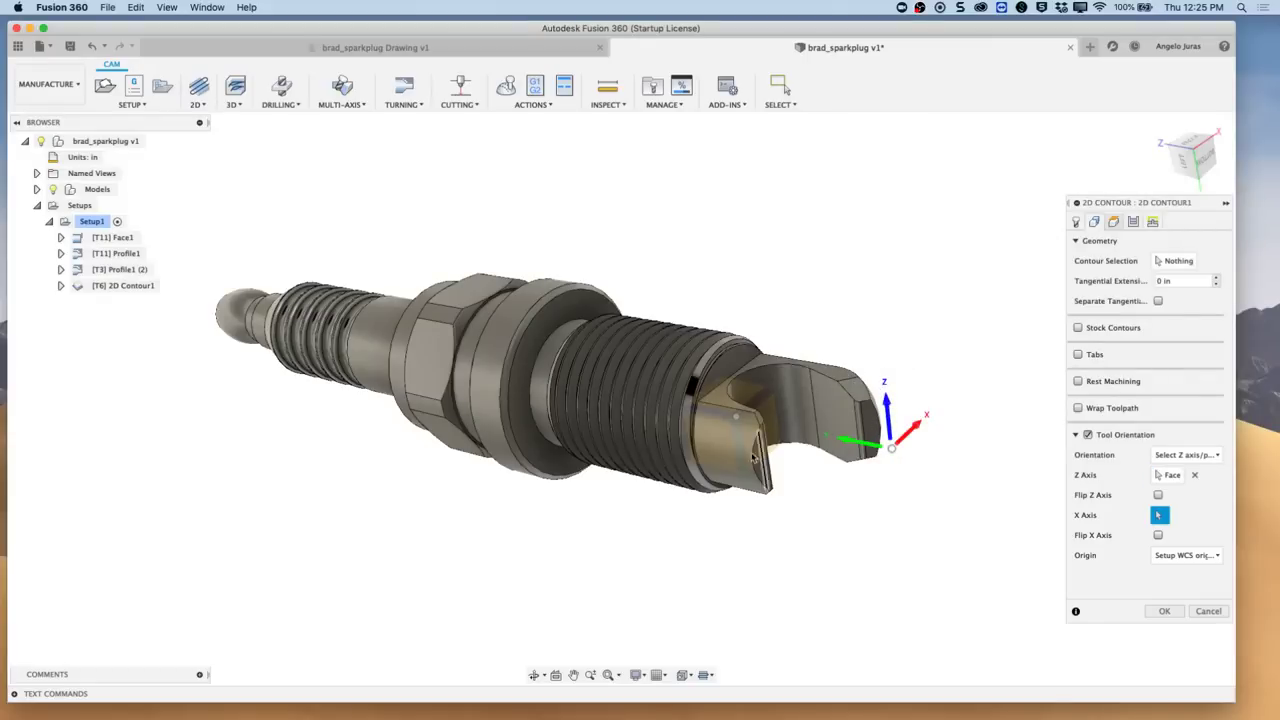
# Step: Select the straight edge at the base of the opener end, beside the thread, as the 2D contour's chain
pyautogui.scroll(-2, 729, 402)
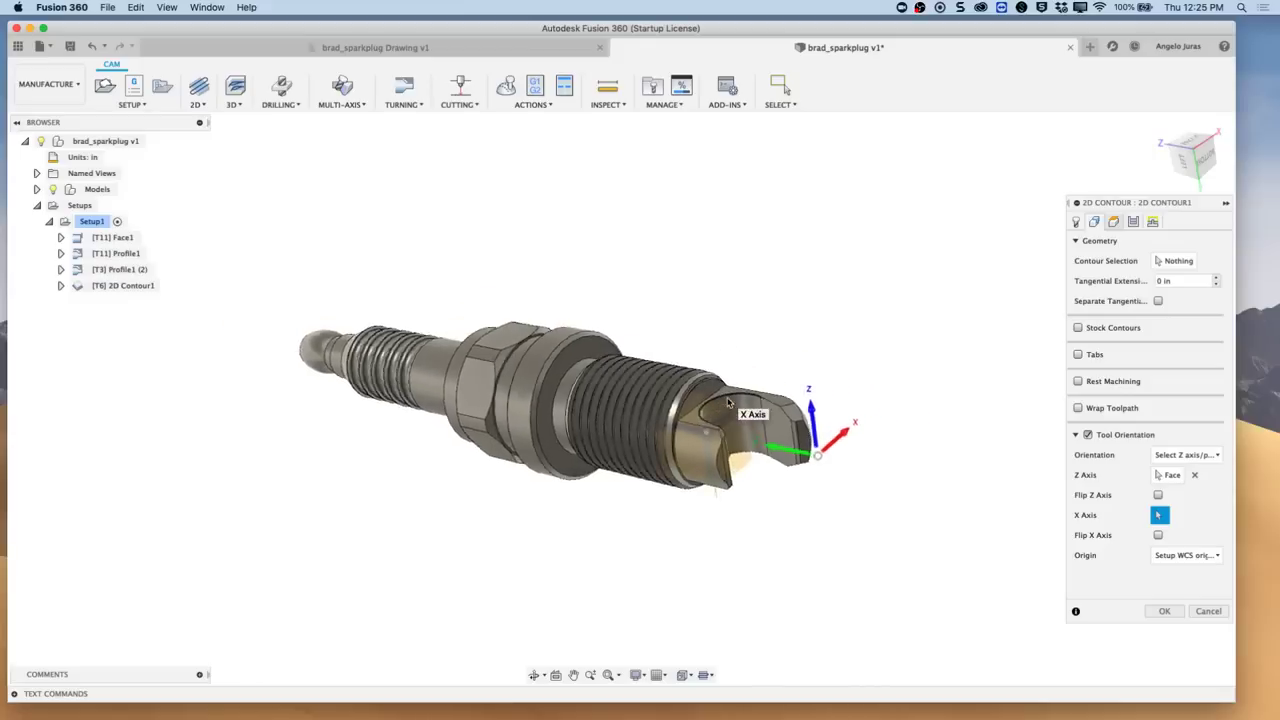
pyautogui.scroll(-3, 729, 402)
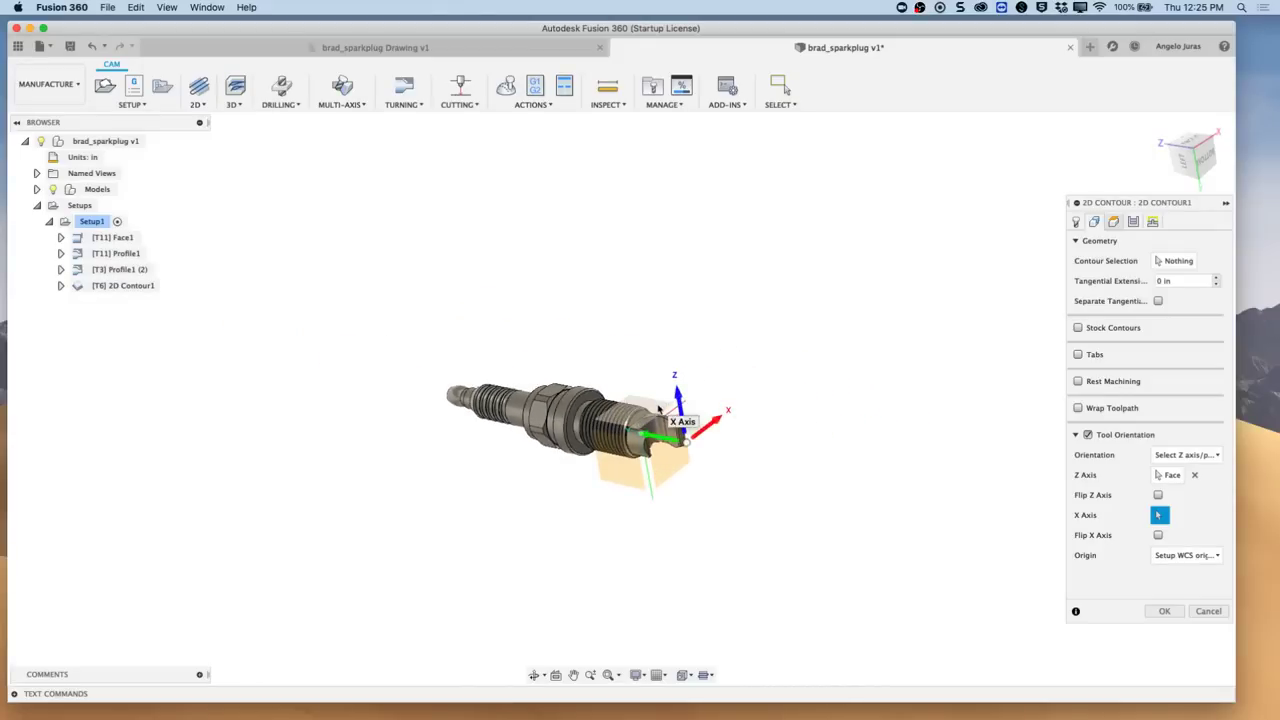
pyautogui.scroll(5, 659, 408)
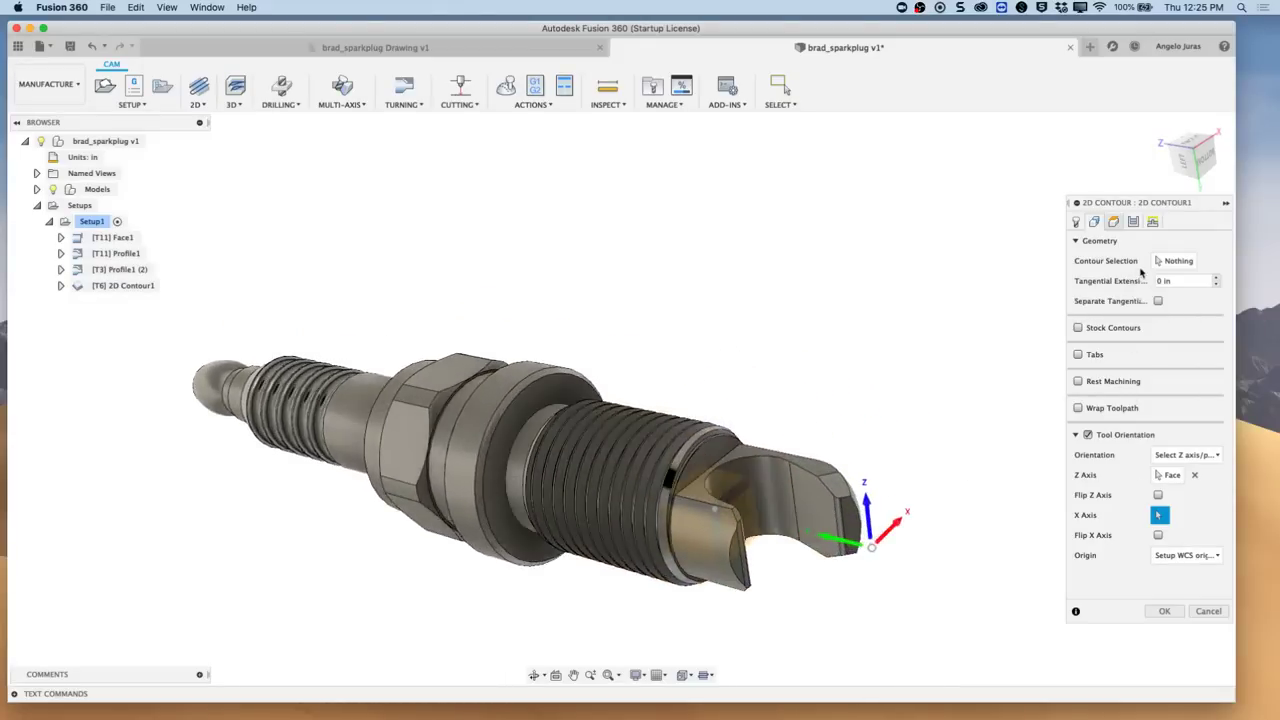
pyautogui.click(1183, 262)
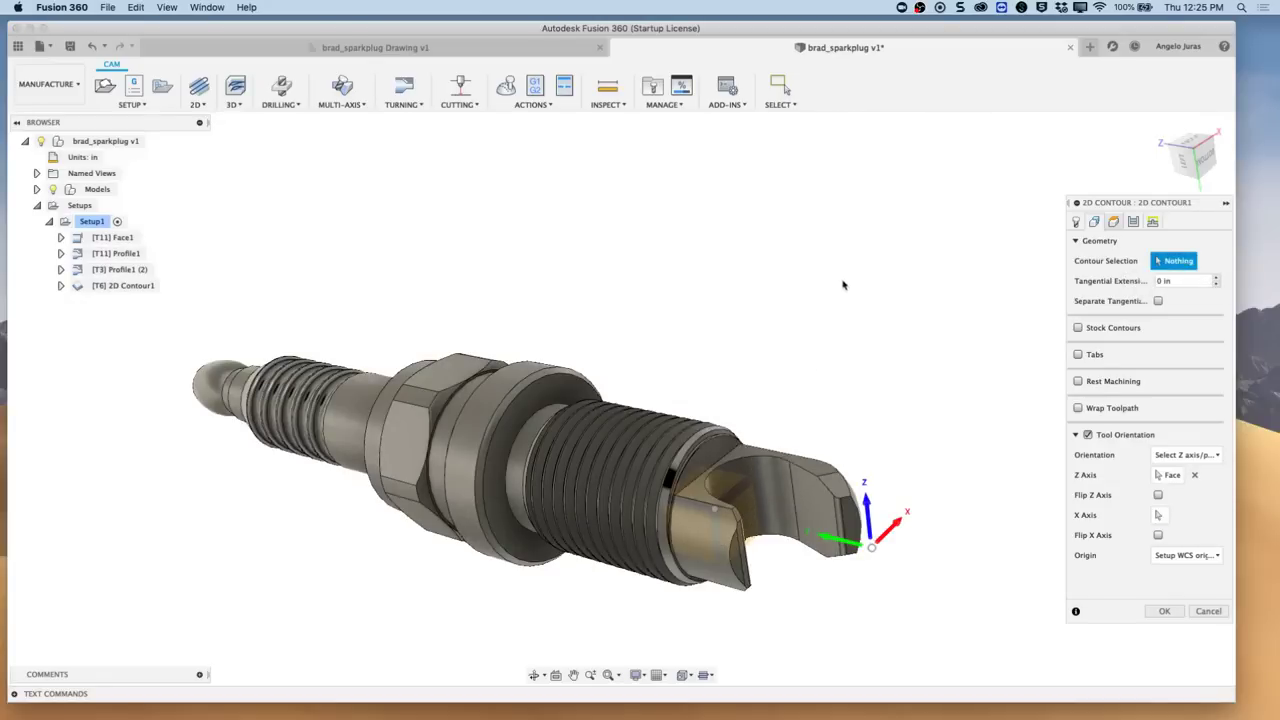
pyautogui.click(739, 452)
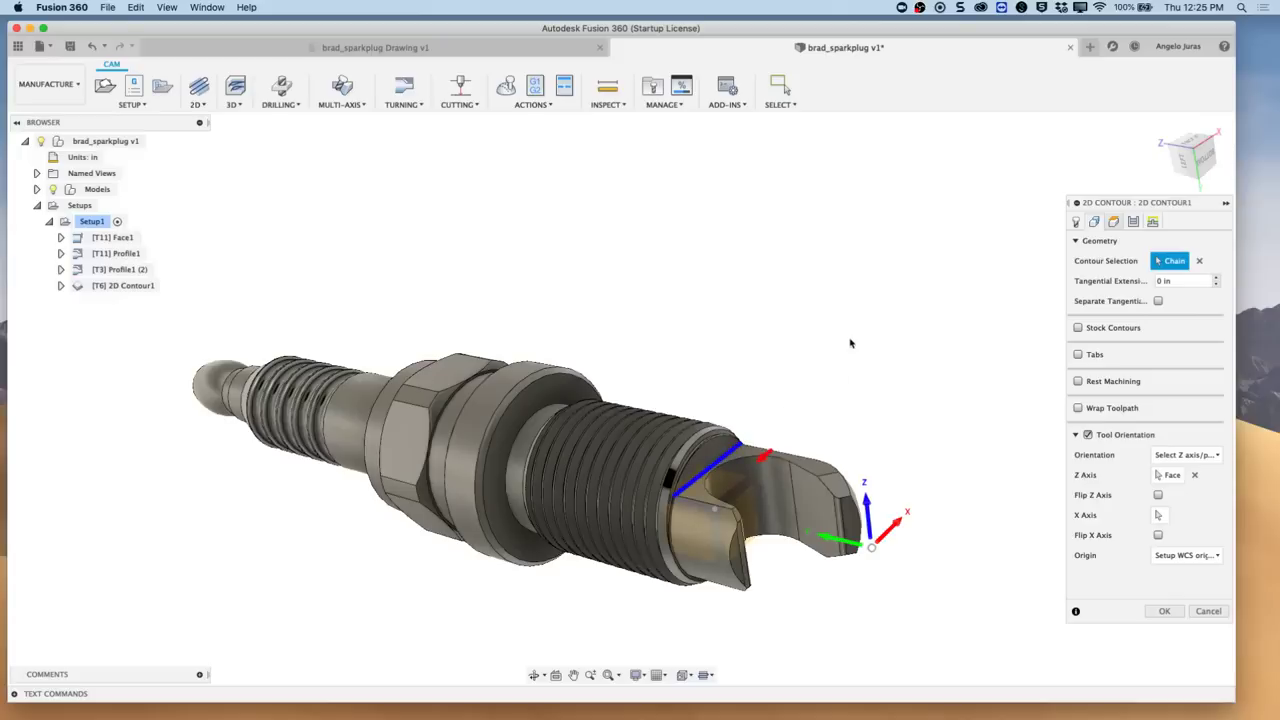
# Step: Set the 2D contour's Top Height to Selection and reference the thread's outer helical edge
pyautogui.click(1114, 222)
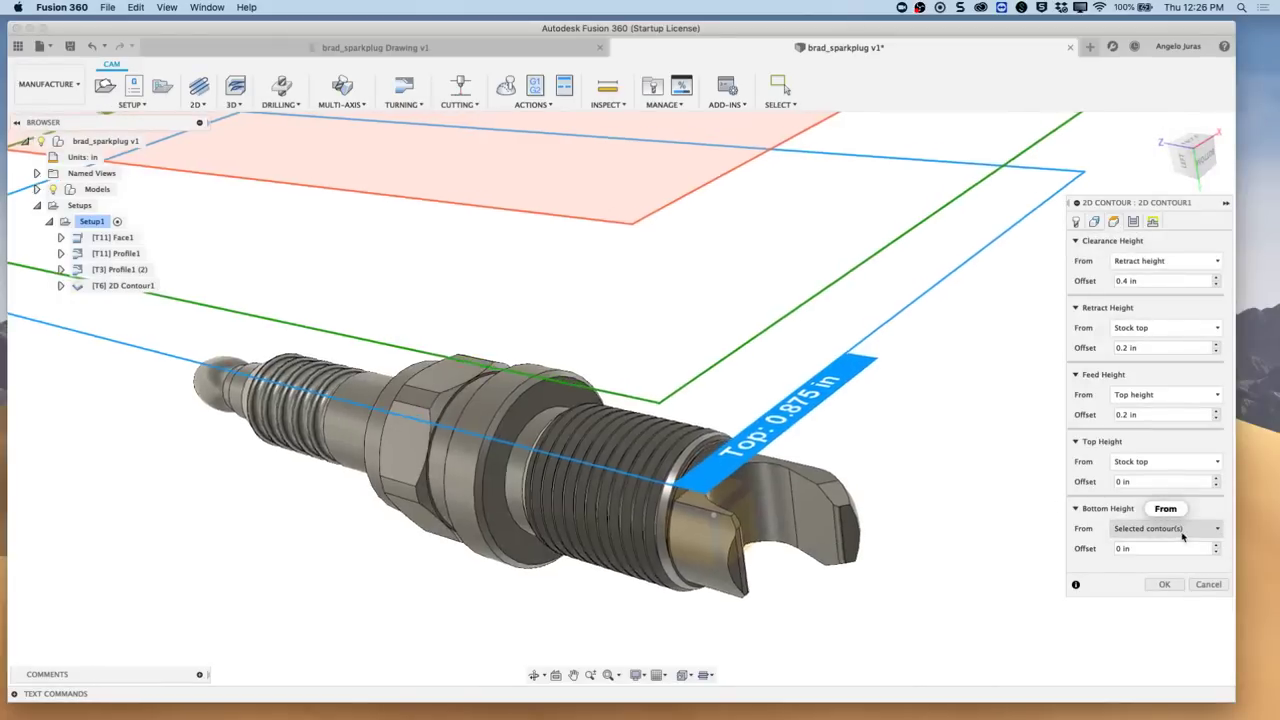
pyautogui.moveTo(1202, 532)
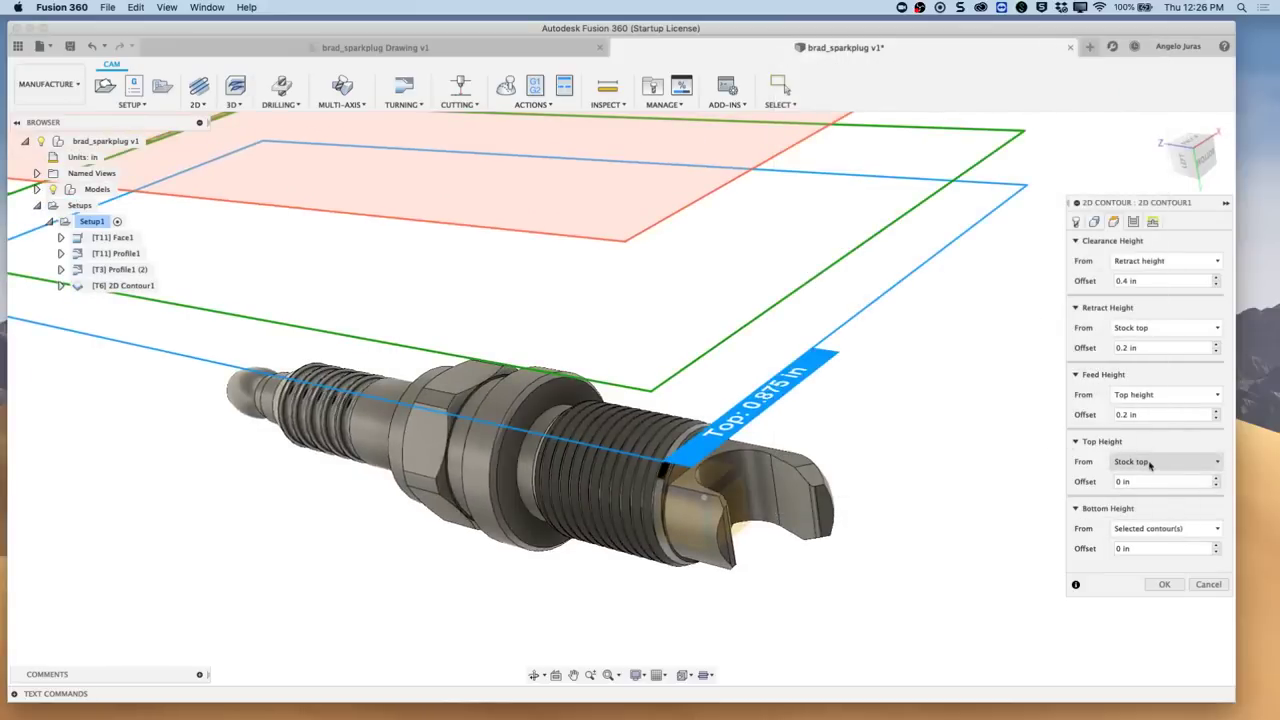
pyautogui.click(1213, 461)
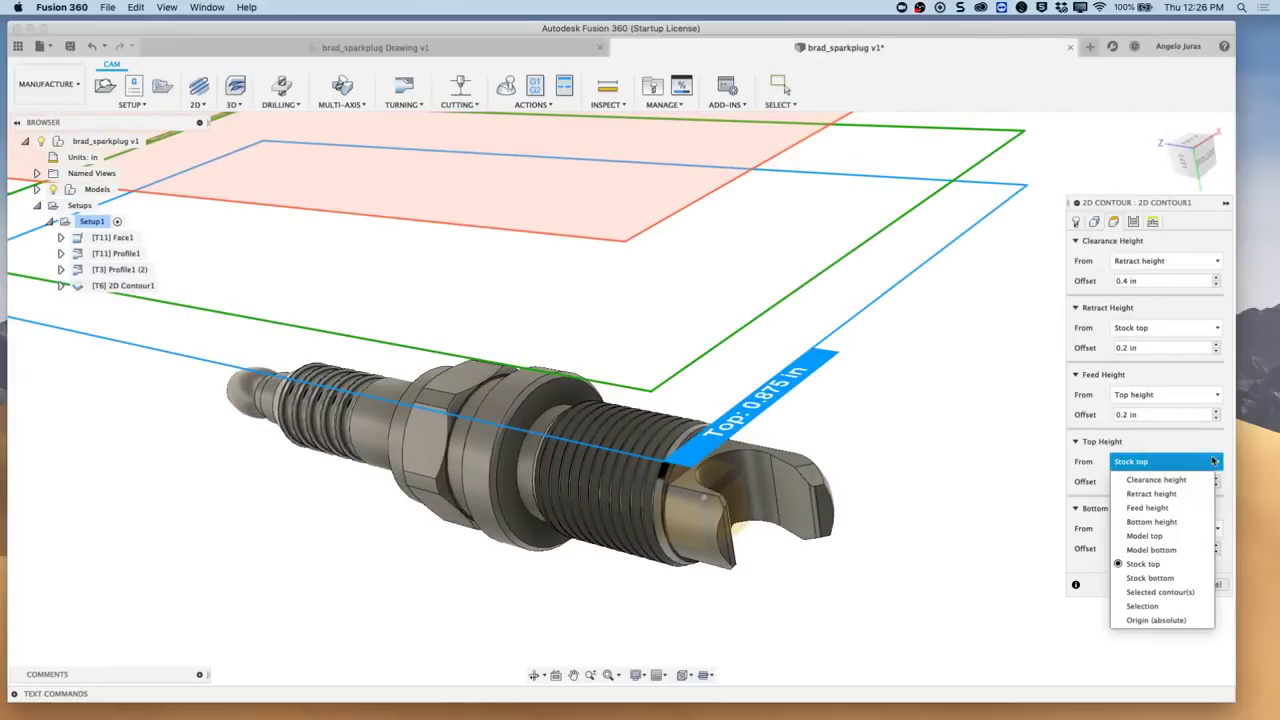
pyautogui.moveTo(1186, 565)
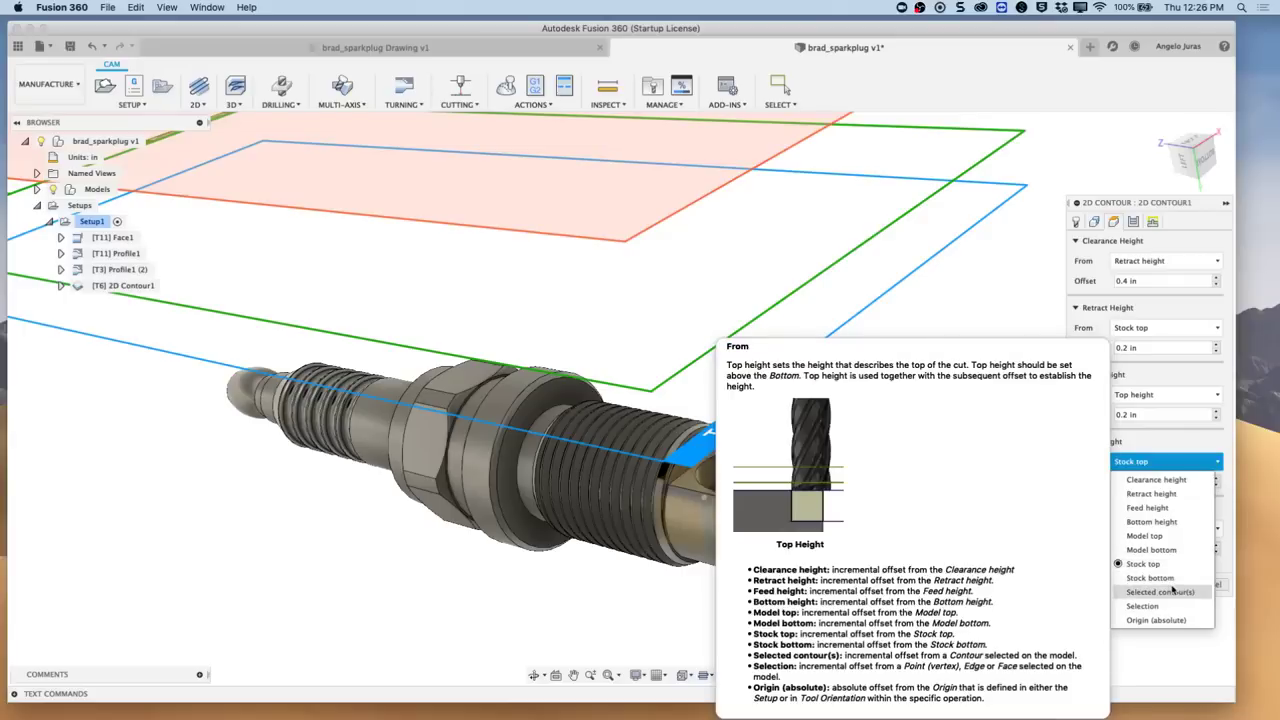
pyautogui.click(1142, 606)
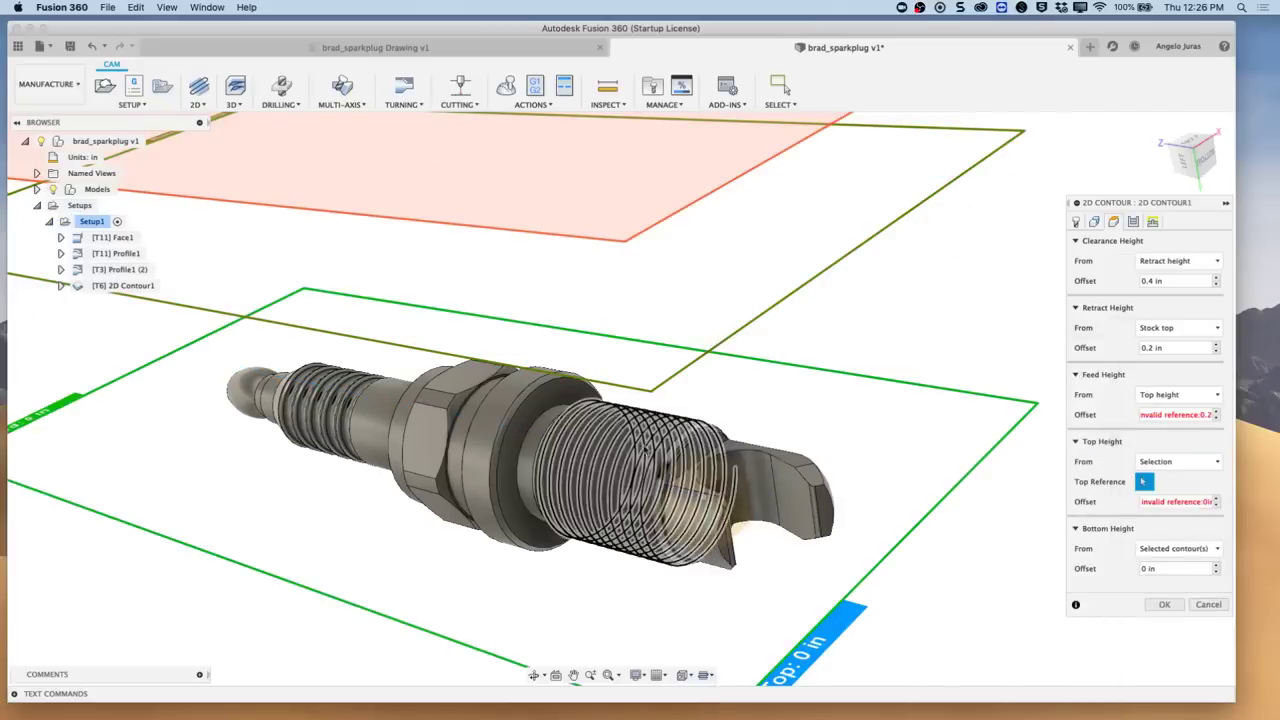
pyautogui.scroll(6, 655, 440)
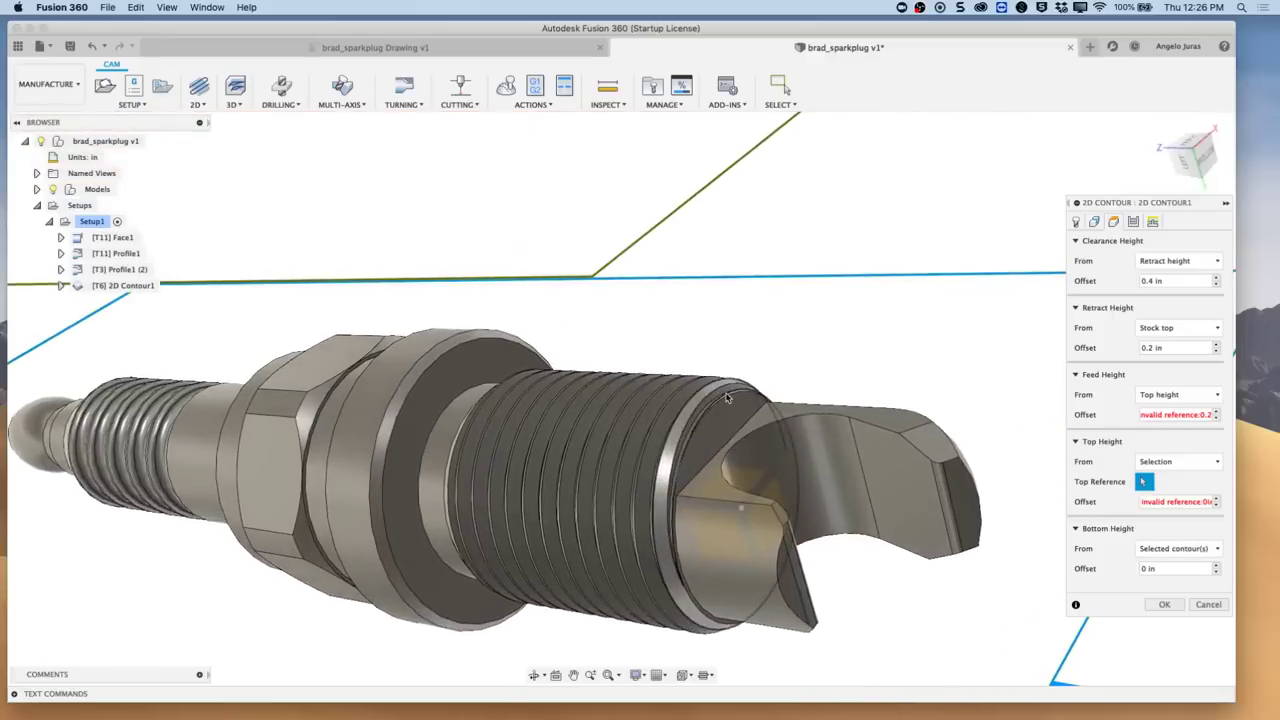
pyautogui.click(729, 398)
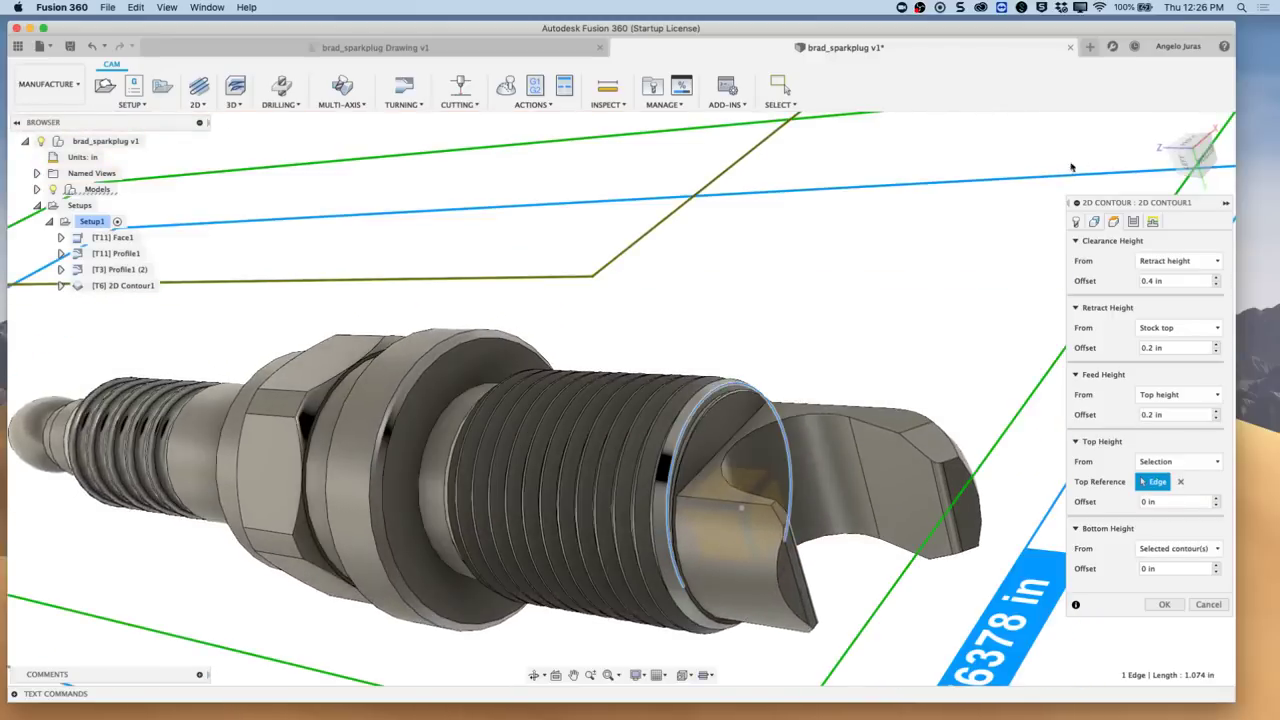
pyautogui.click(1183, 163)
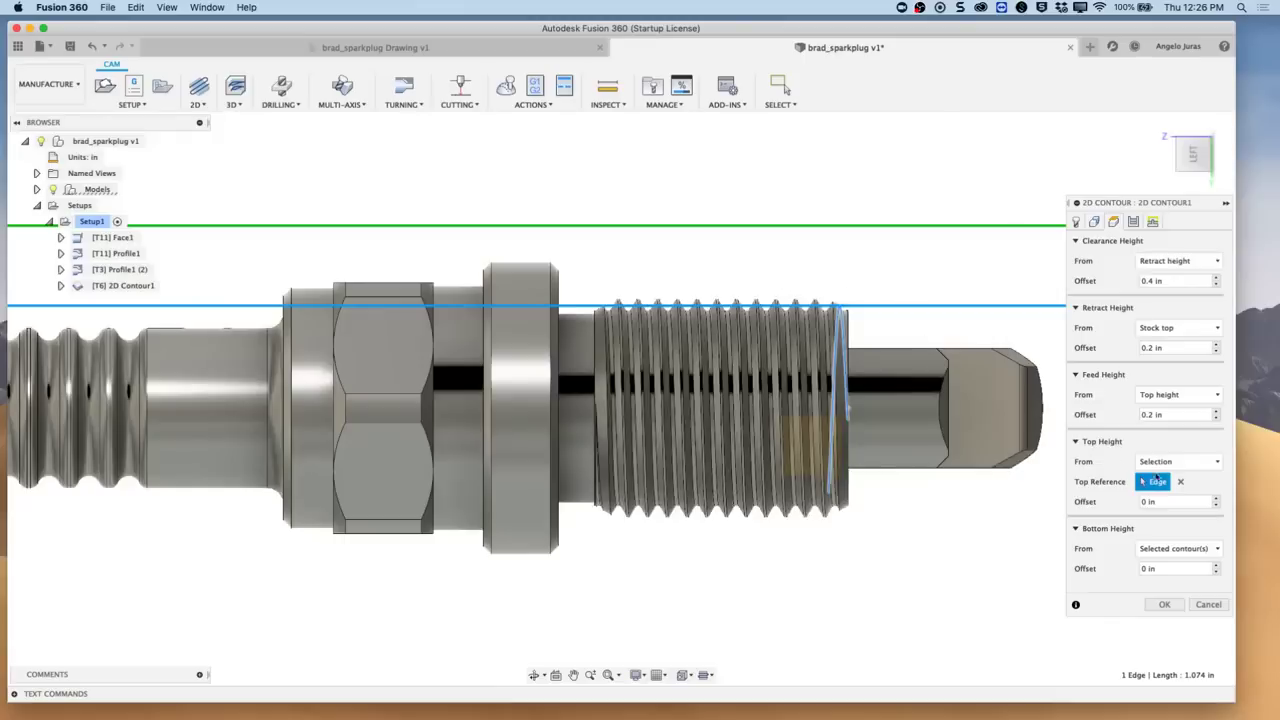
pyautogui.click(1180, 483)
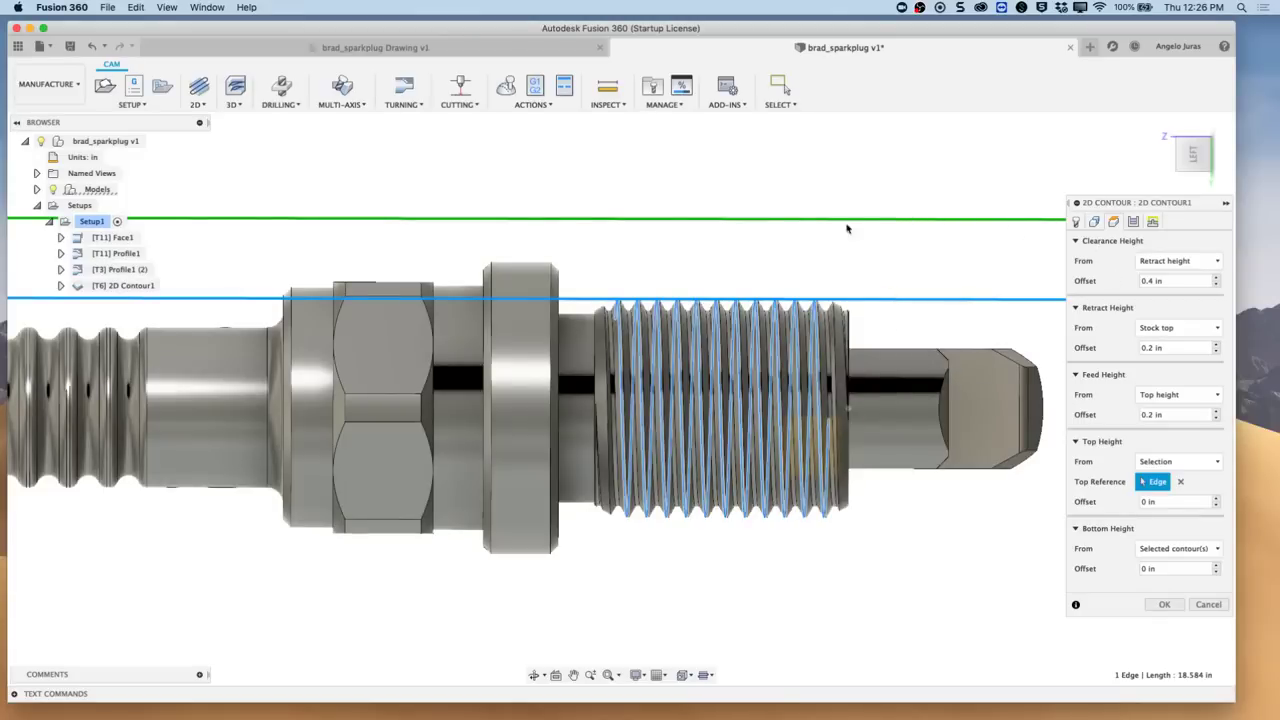
# Step: Enable Multiple Finishing Passes for the 2D contour with a stepover of .005 in
pyautogui.click(1134, 222)
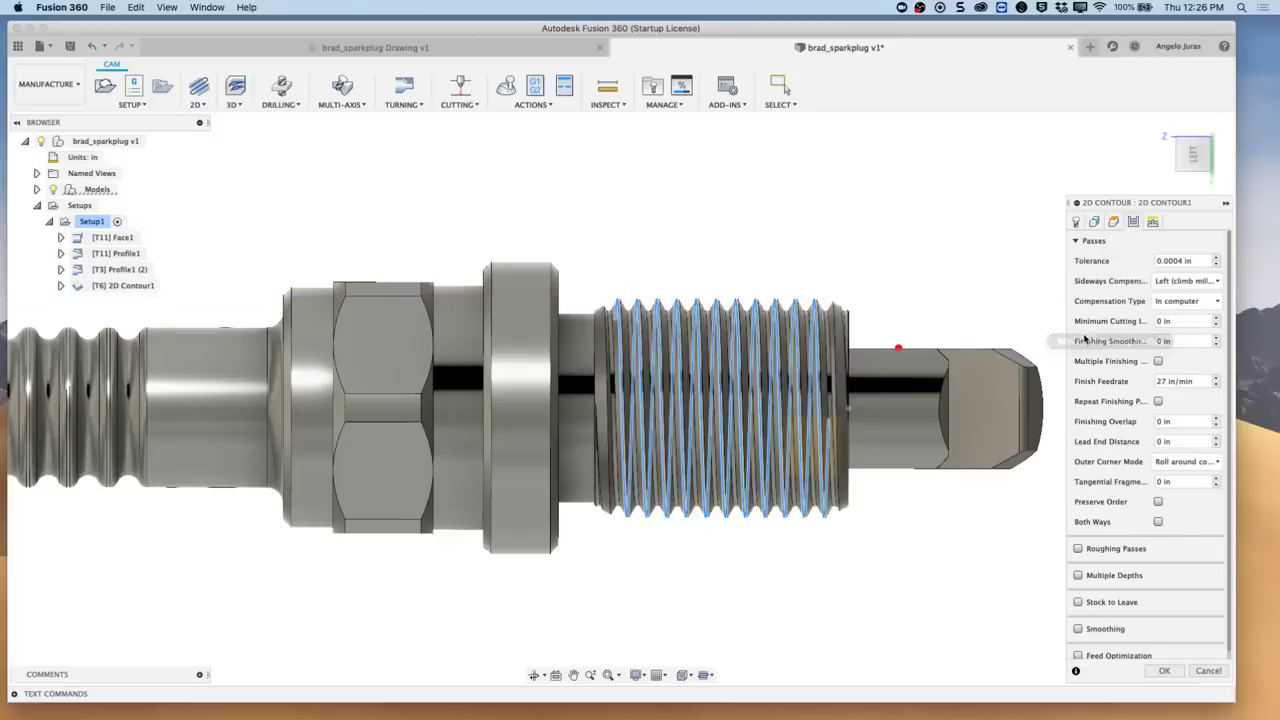
pyautogui.click(1158, 361)
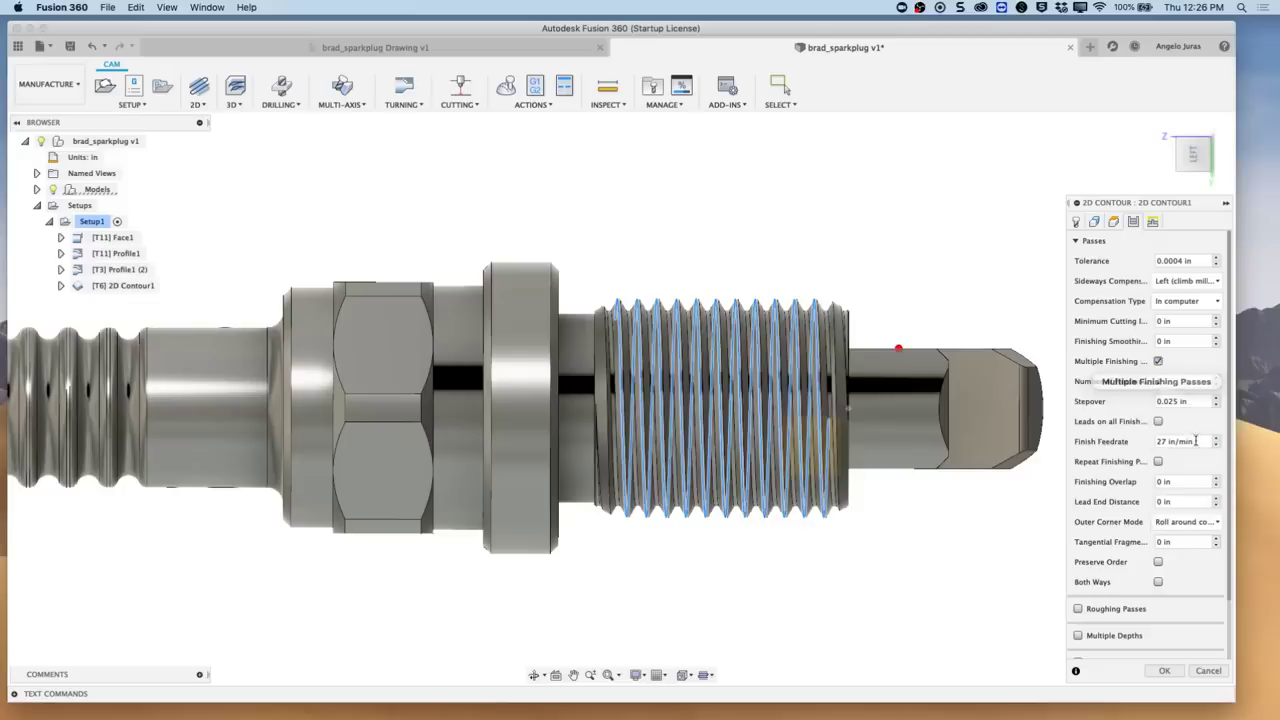
pyautogui.click(1175, 401)
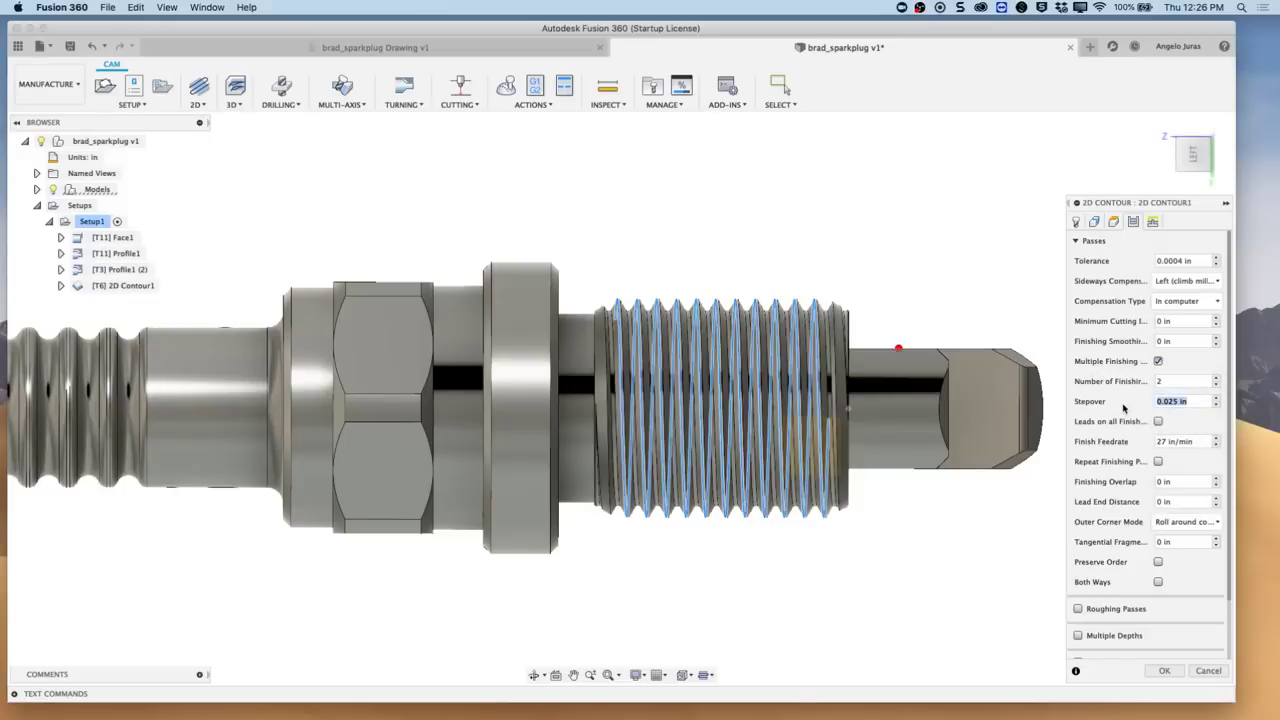
pyautogui.write('.005')
# Step: Enable Roughing Passes with 3 stepovers, change the 0.95 factor in the Maximum Stepover expression to give 0.1875 in, and generate the toolpath
pyautogui.scroll(-3, 1129, 522)
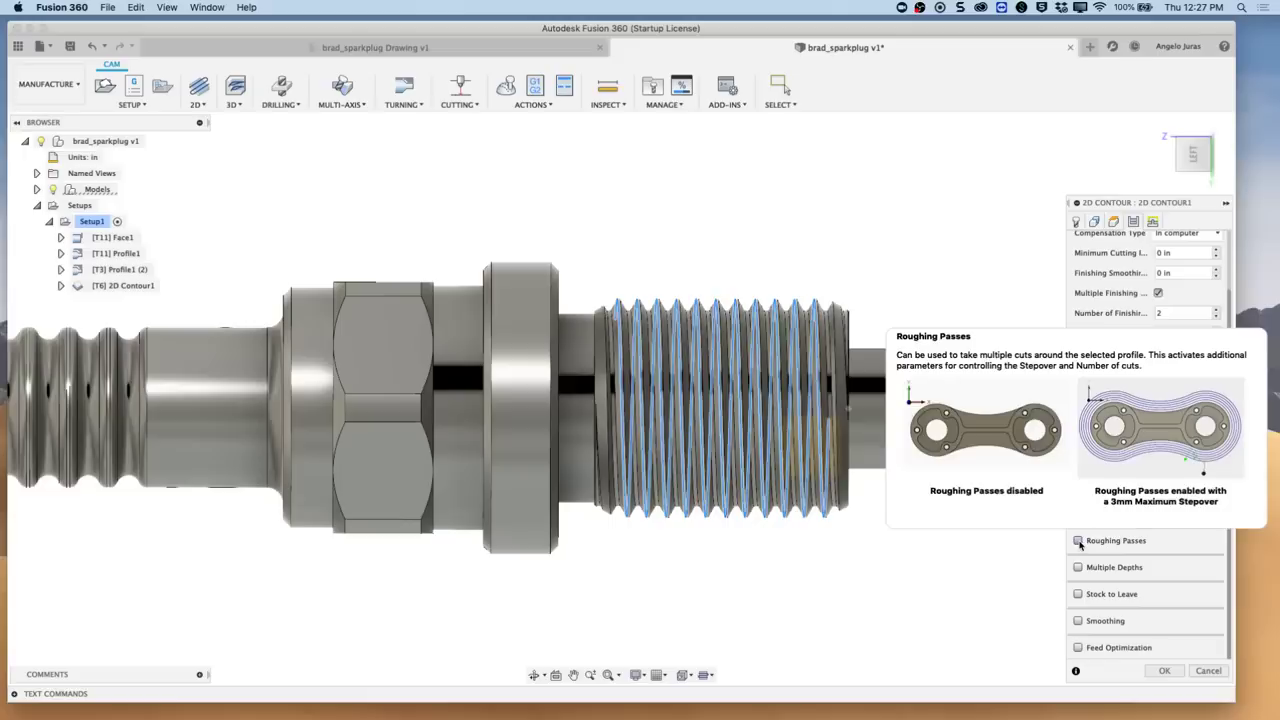
pyautogui.click(1078, 541)
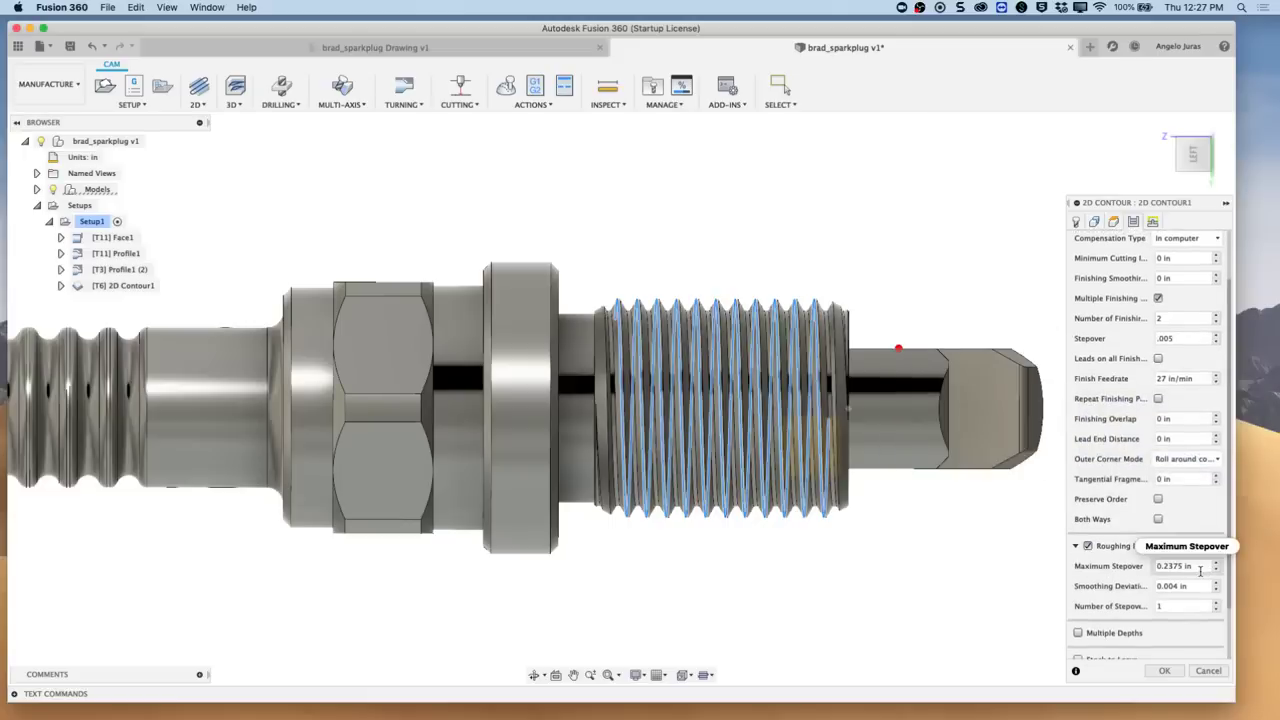
pyautogui.click(1175, 566)
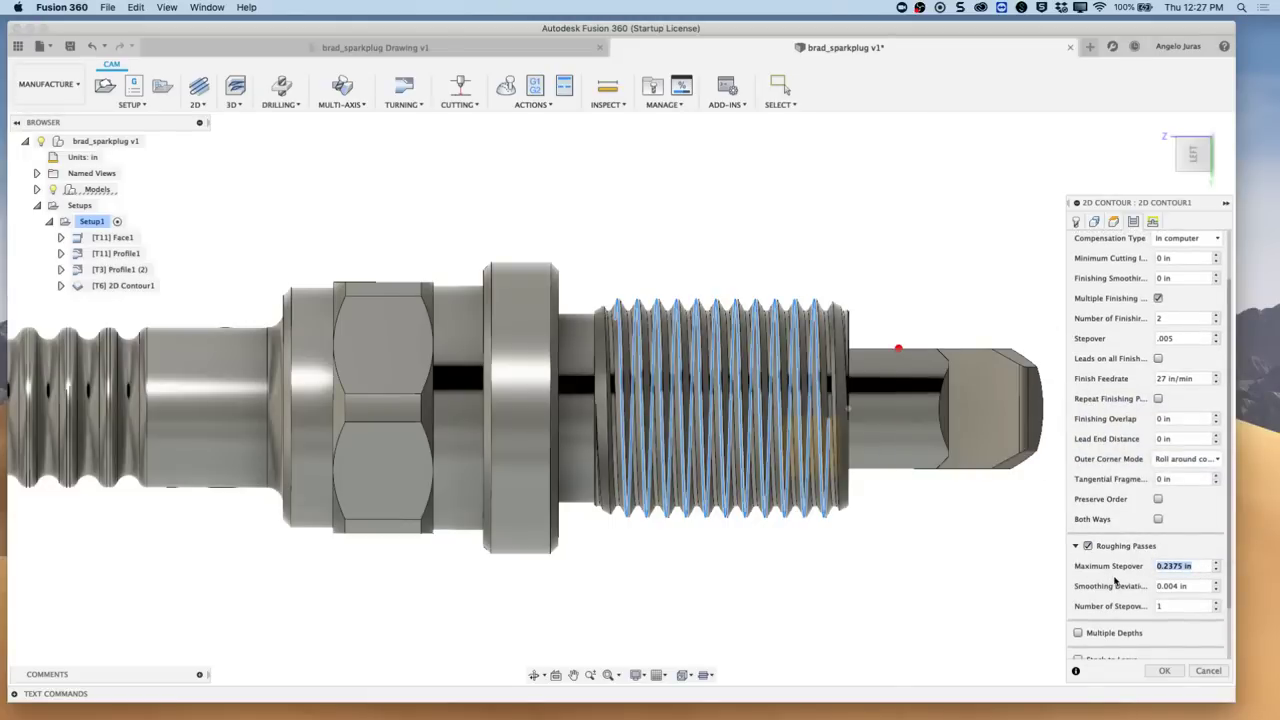
pyautogui.rightClick(1160, 568)
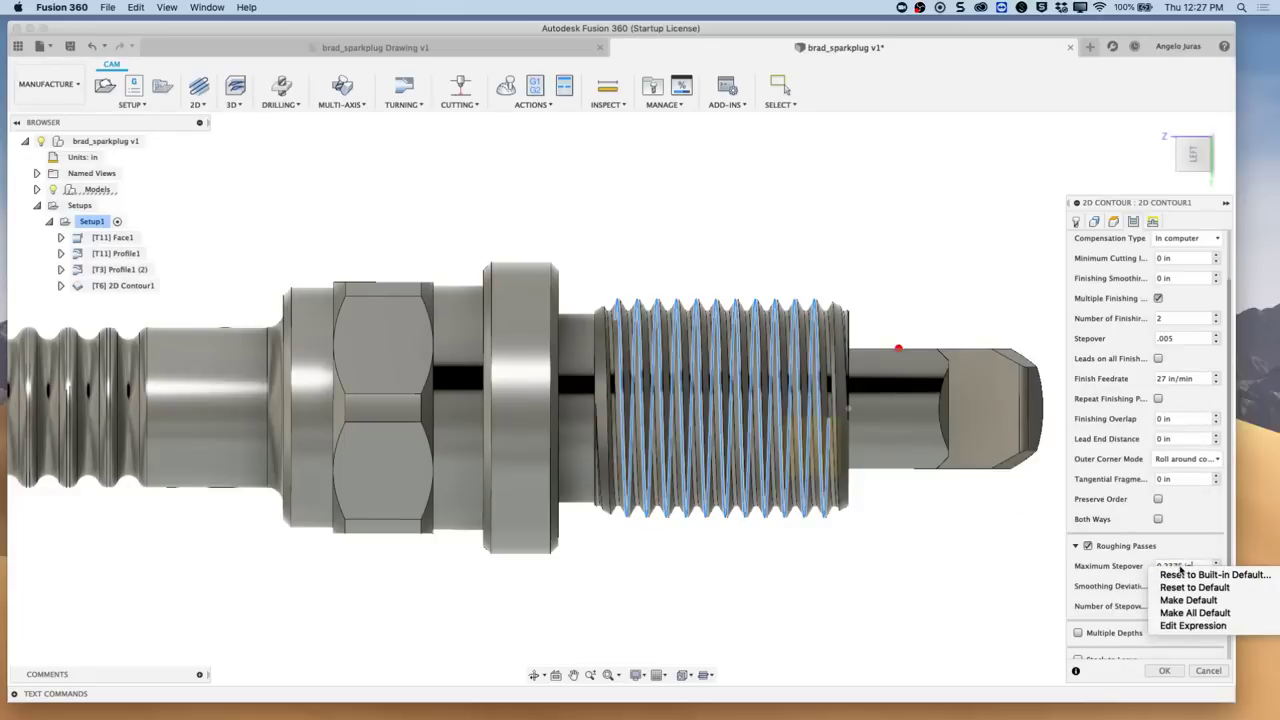
pyautogui.click(1193, 625)
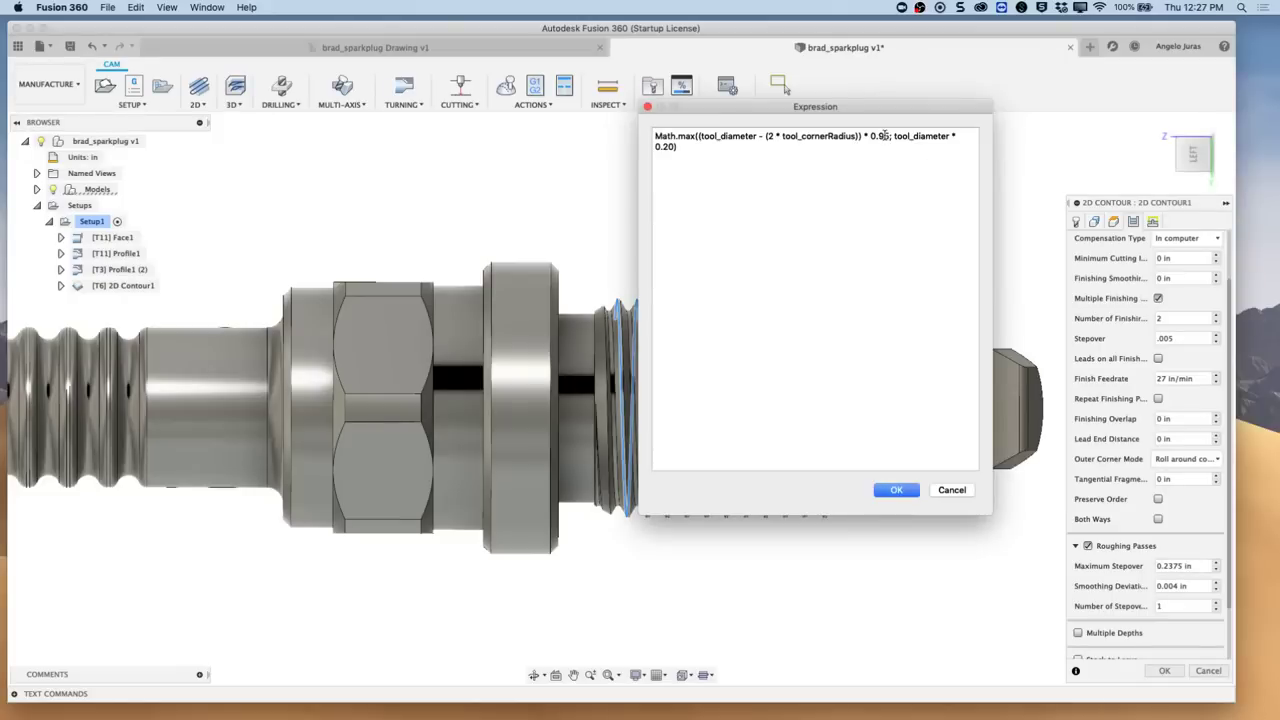
pyautogui.press('BackSpace')
pyautogui.write('7')
pyautogui.click(897, 491)
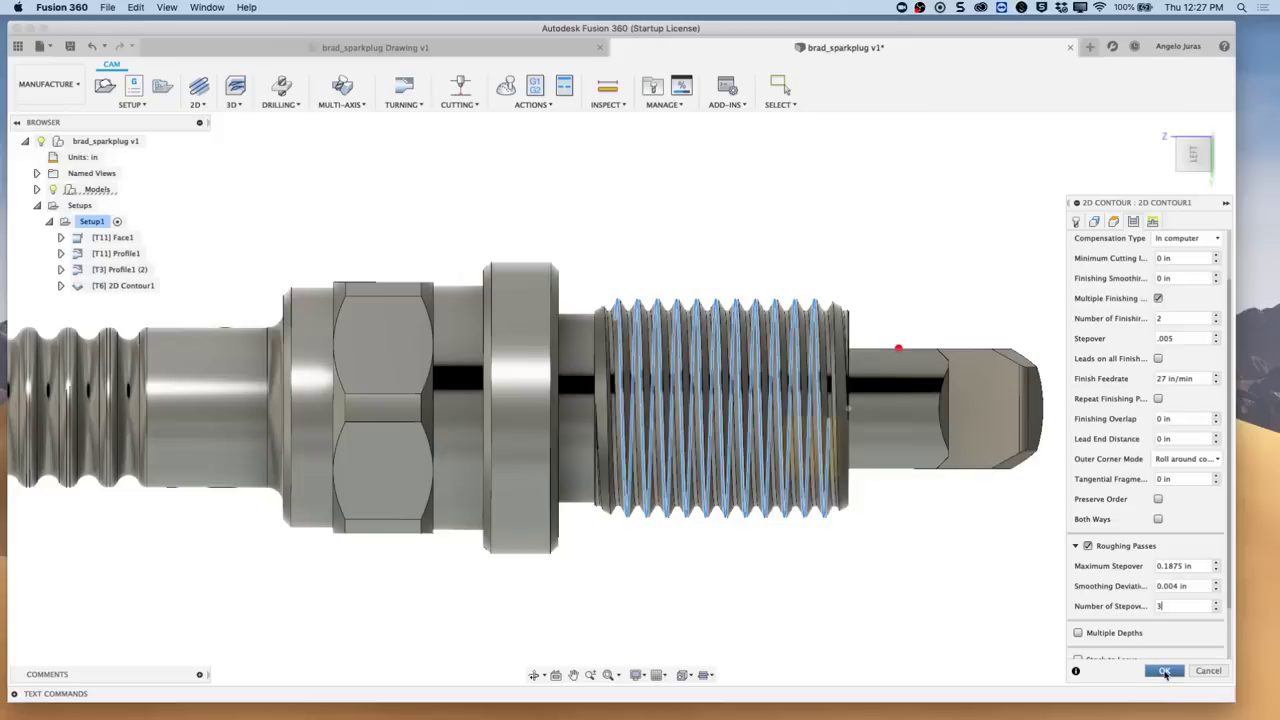
pyautogui.scroll(-2, 1100, 645)
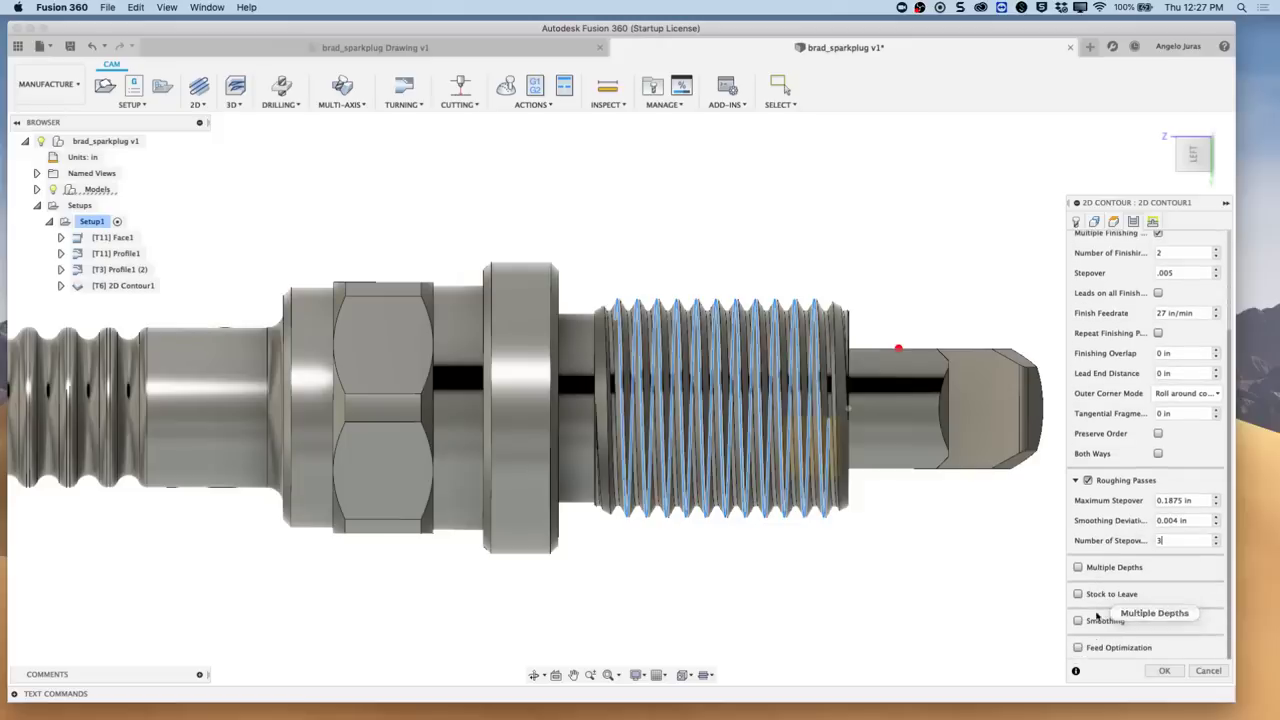
pyautogui.click(1164, 670)
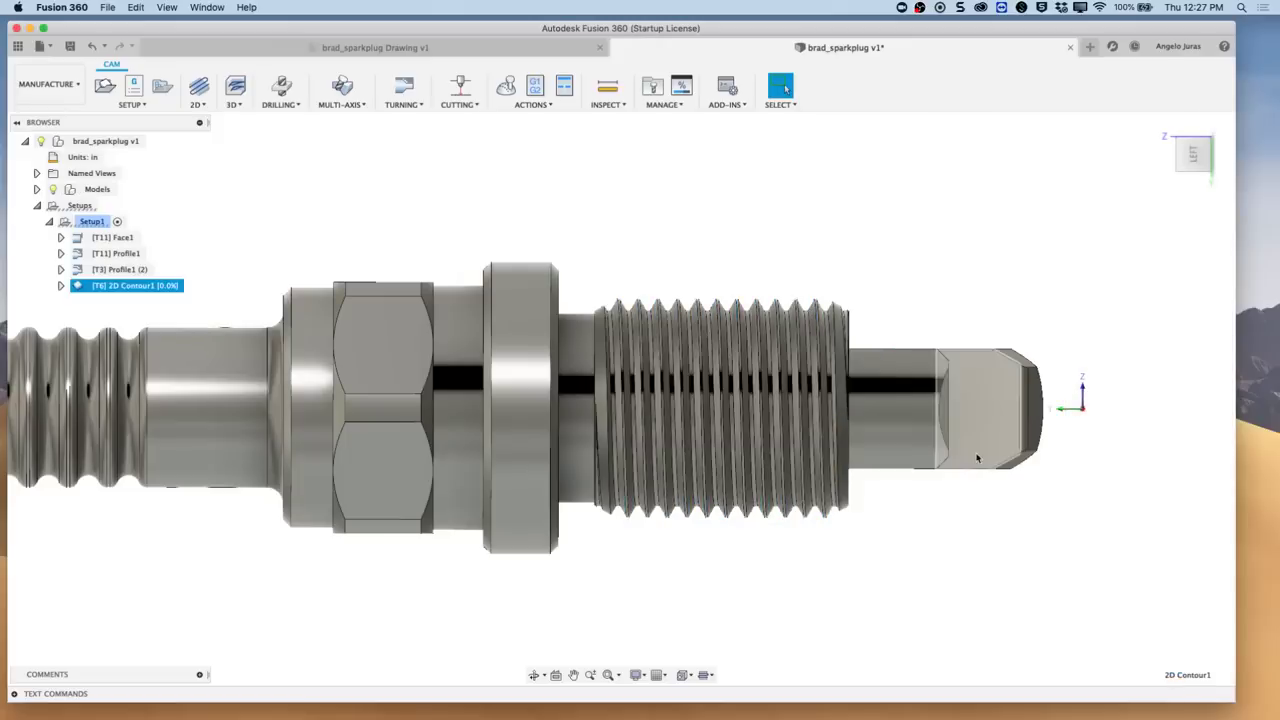
# Step: Reopen 2D Contour1 for editing and set its Lead-In Sweep Angle and Vertical Lead-In Radius to 0
pyautogui.keyDown('shift'); pyautogui.moveTo(990, 420); pyautogui.dragTo(978, 458, button='middle'); pyautogui.keyUp('shift')
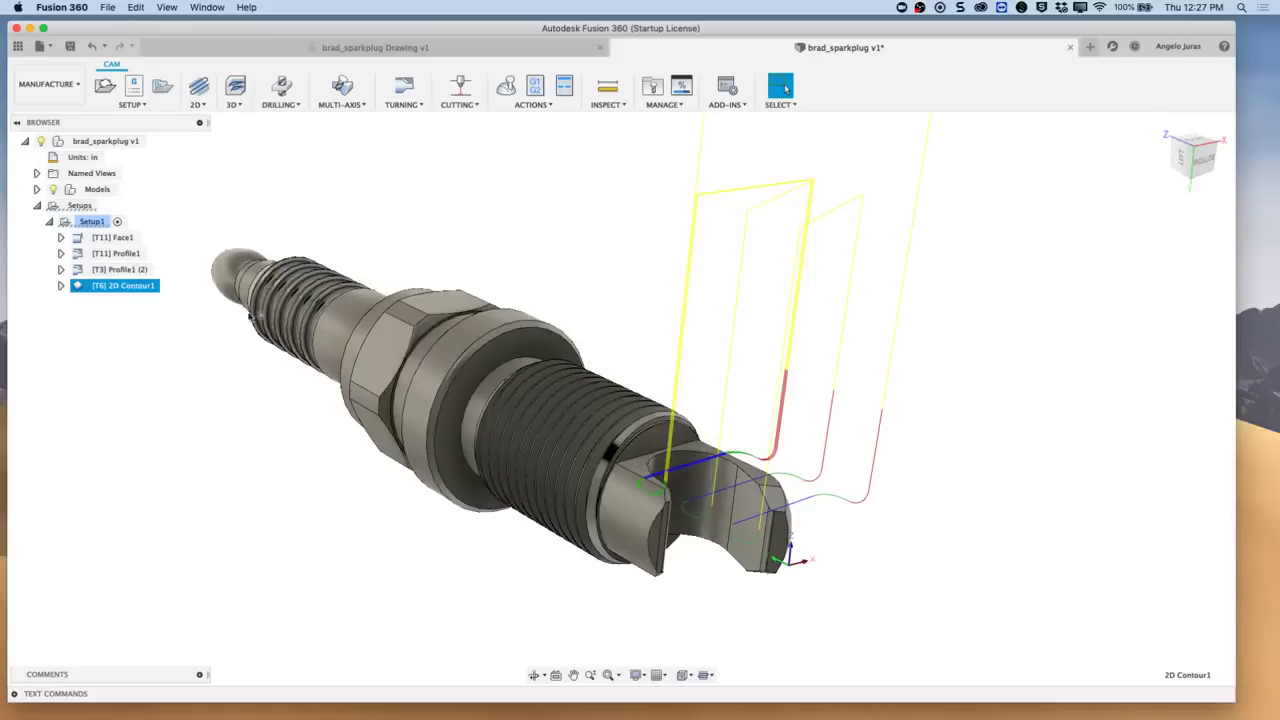
pyautogui.rightClick(123, 287)
pyautogui.click(165, 298)
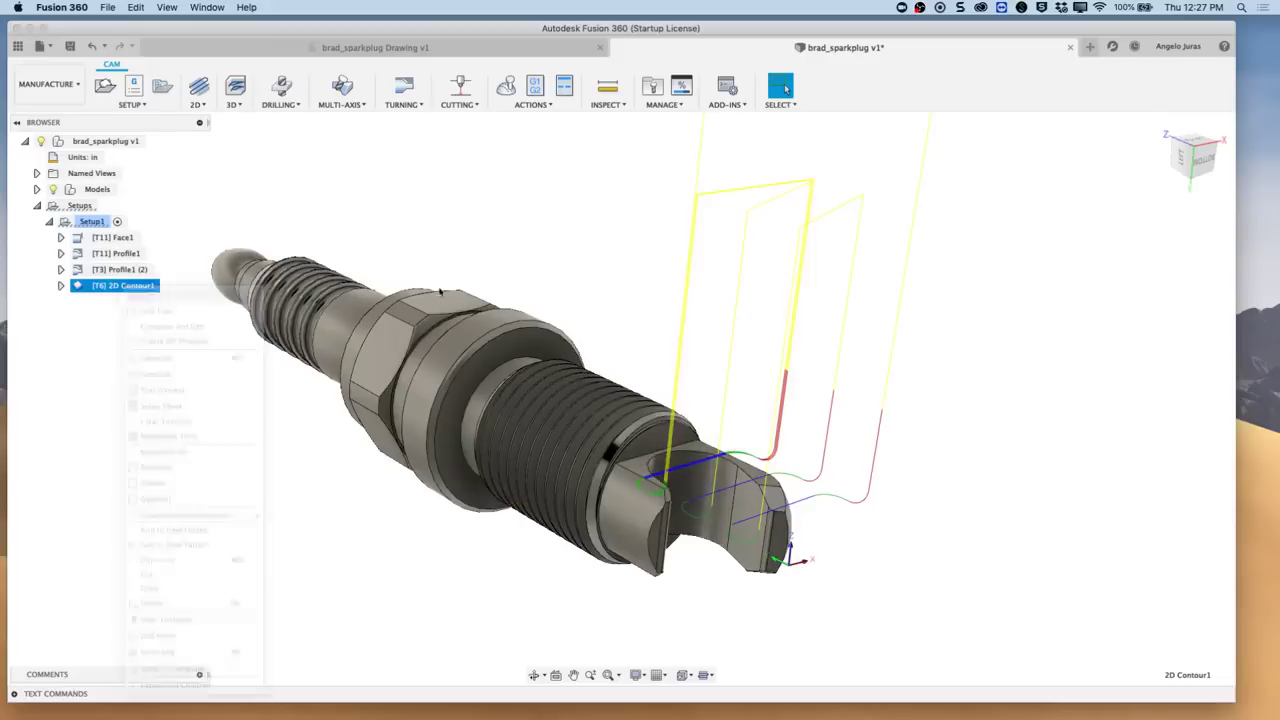
pyautogui.click(1152, 221)
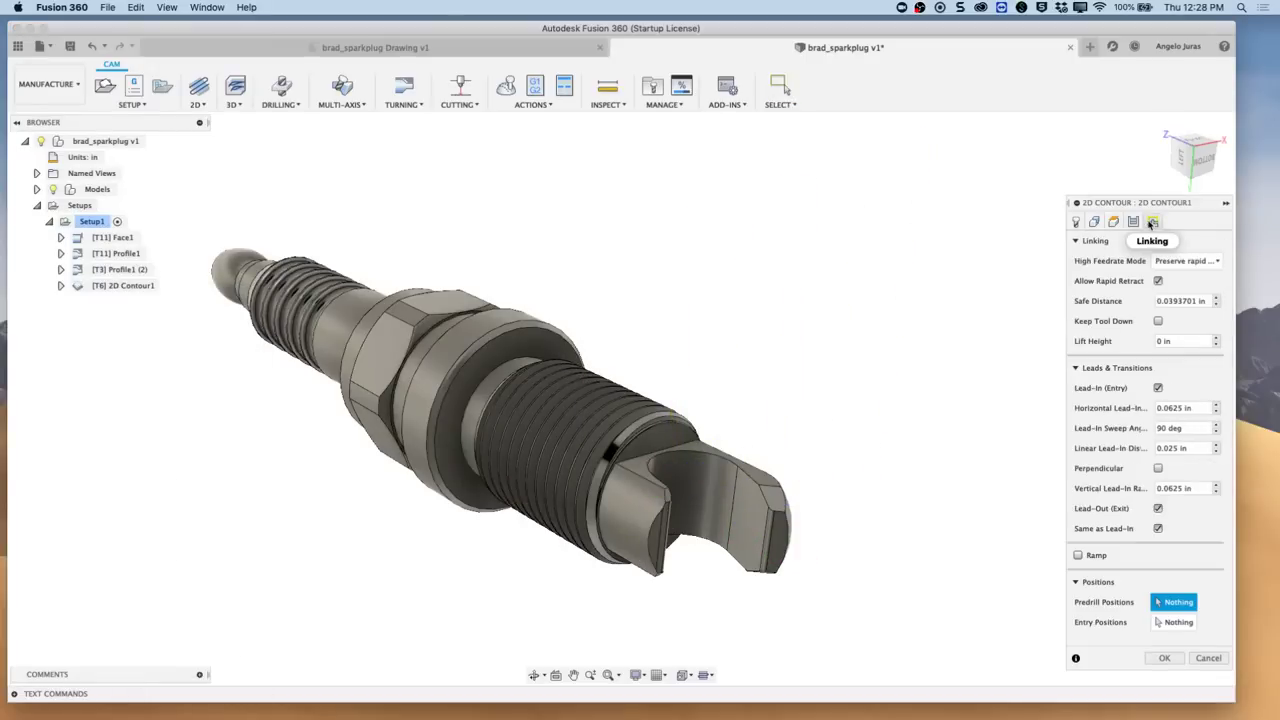
pyautogui.click(1201, 429)
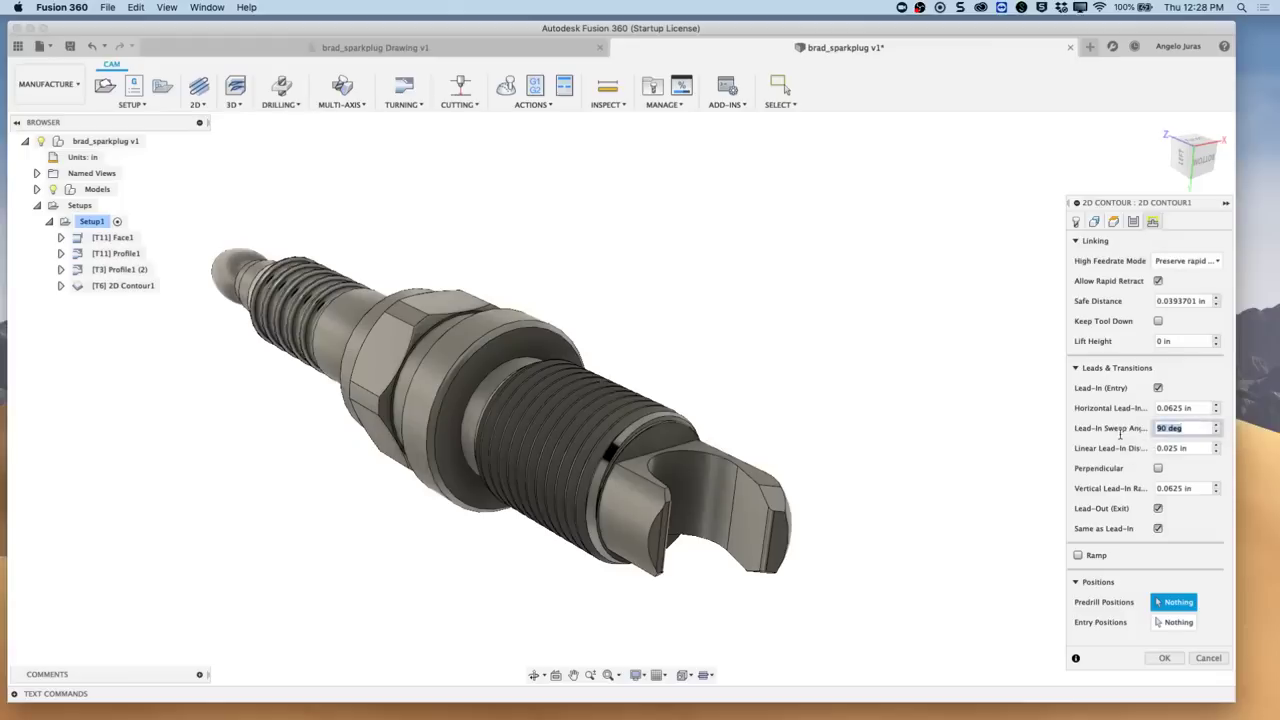
pyautogui.write('0')
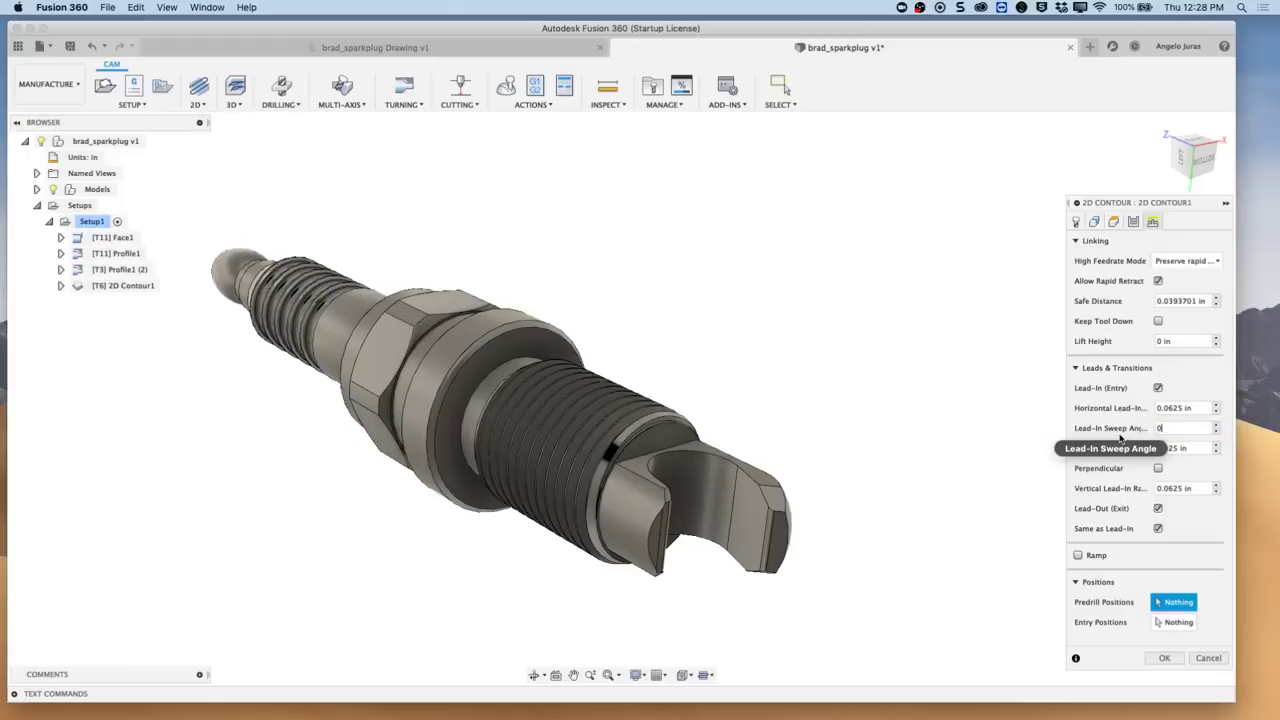
pyautogui.click(1197, 489)
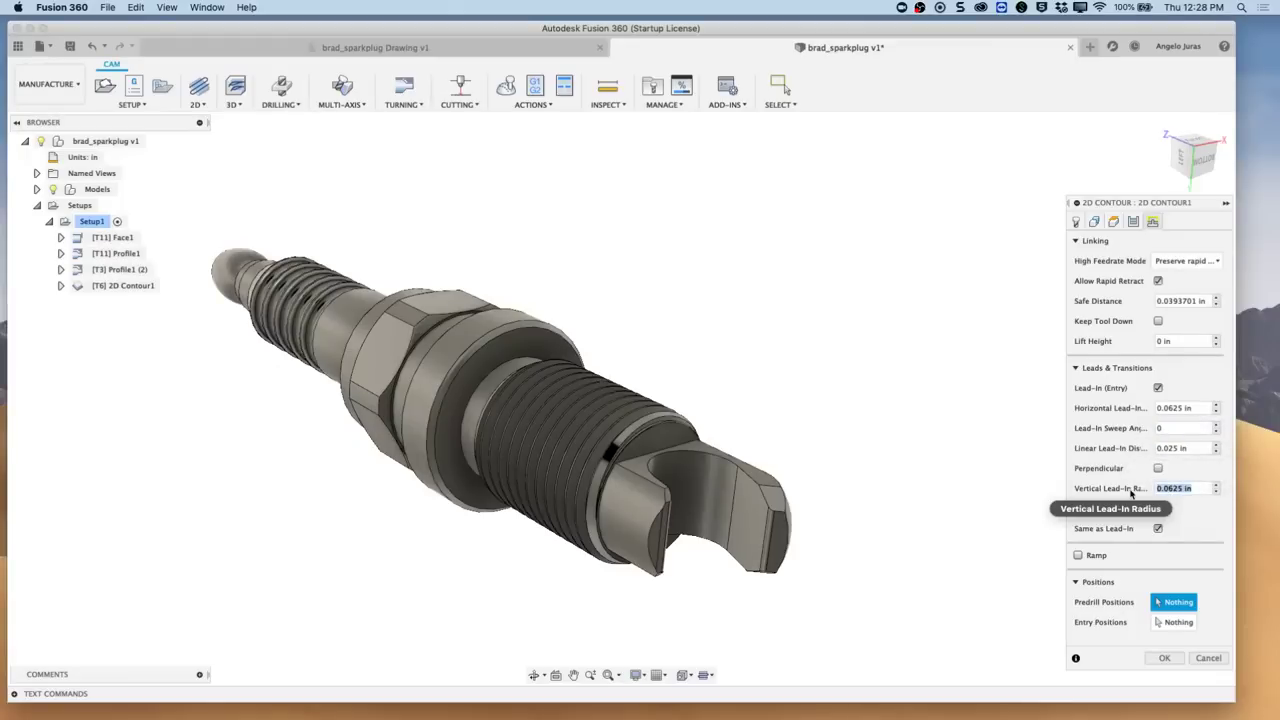
pyautogui.write('0')
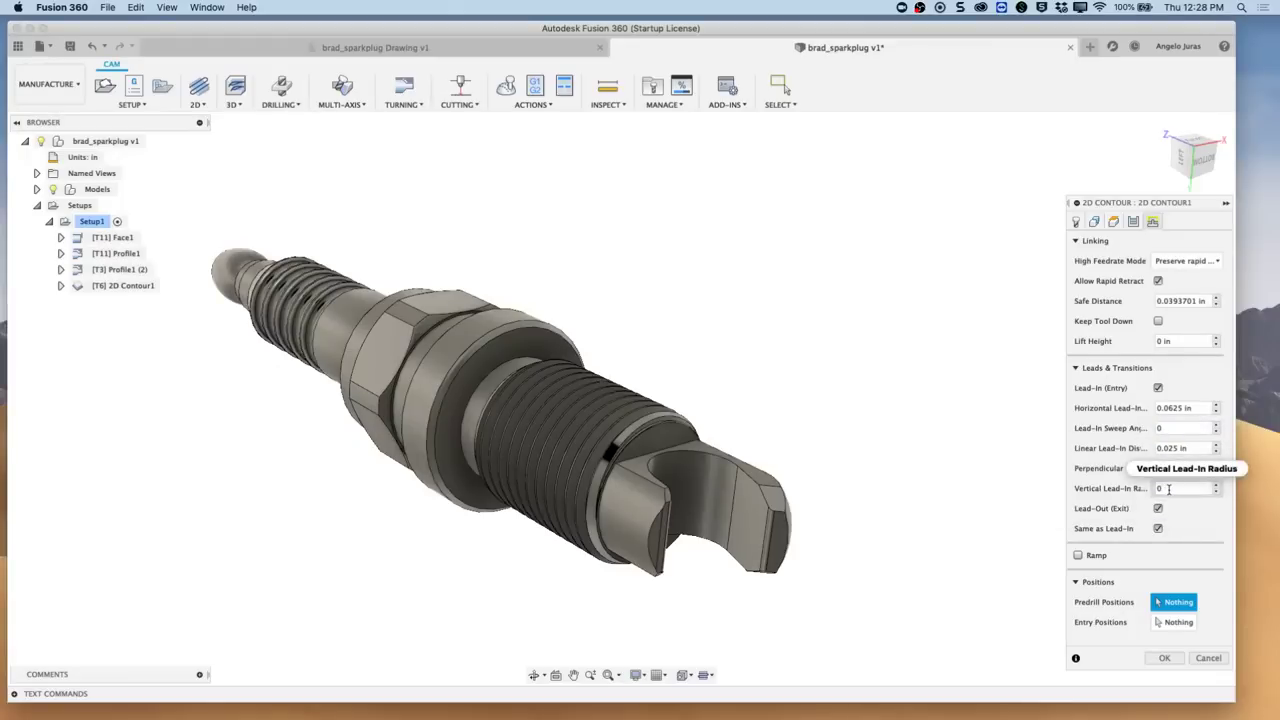
pyautogui.moveTo(1168, 488)
pyautogui.click(1177, 488)
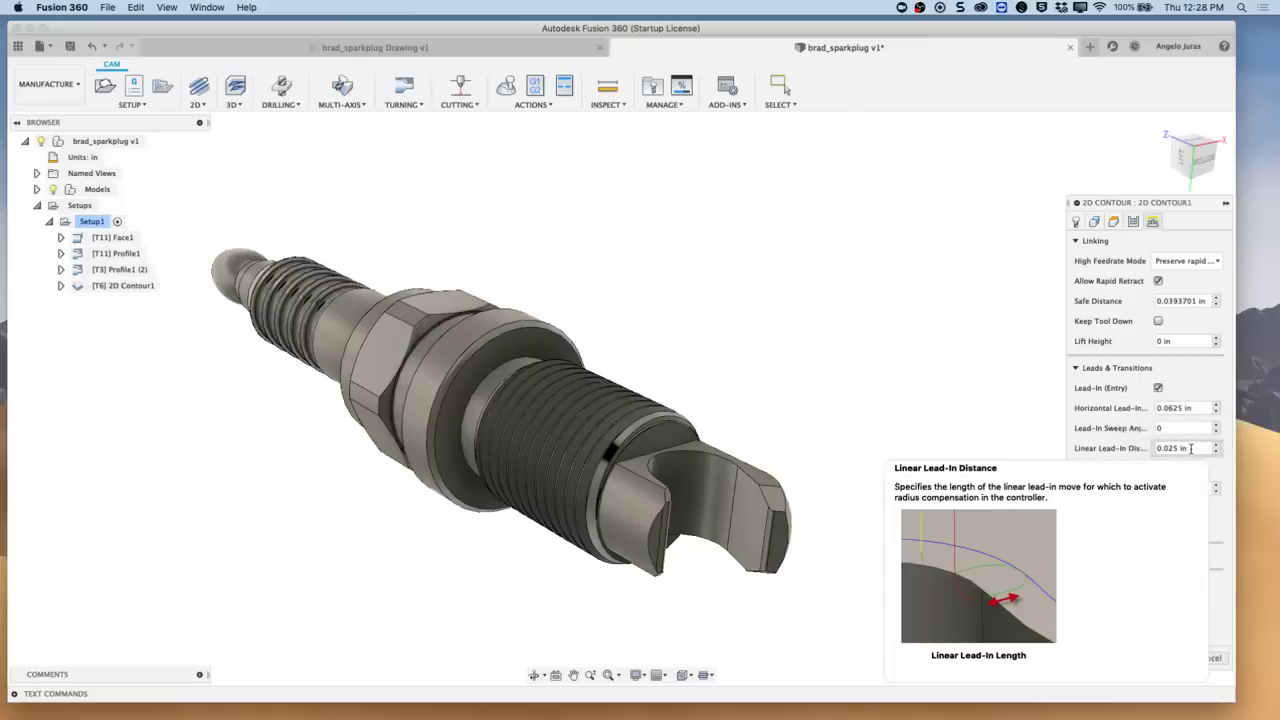
# Step: Replace the Horizontal Lead-In Radius value of 2D Contour1
pyautogui.moveTo(1203, 408)
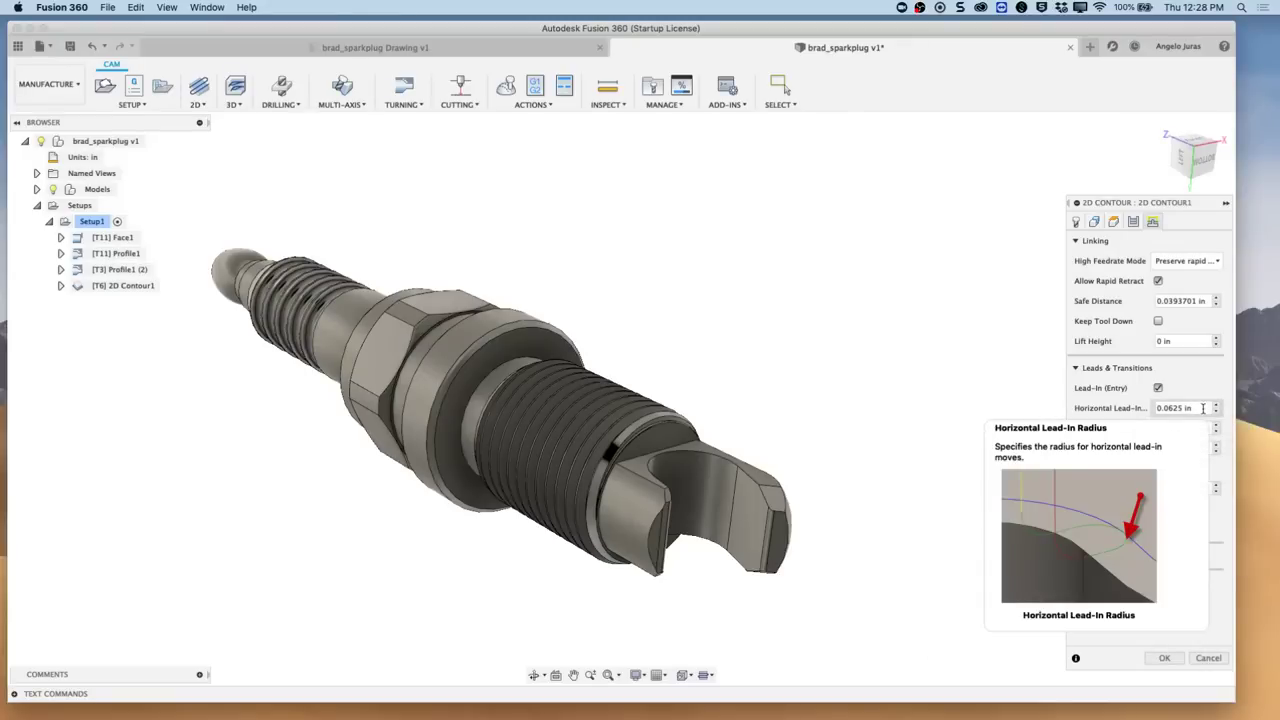
pyautogui.click(1203, 408)
pyautogui.press('BackSpace')
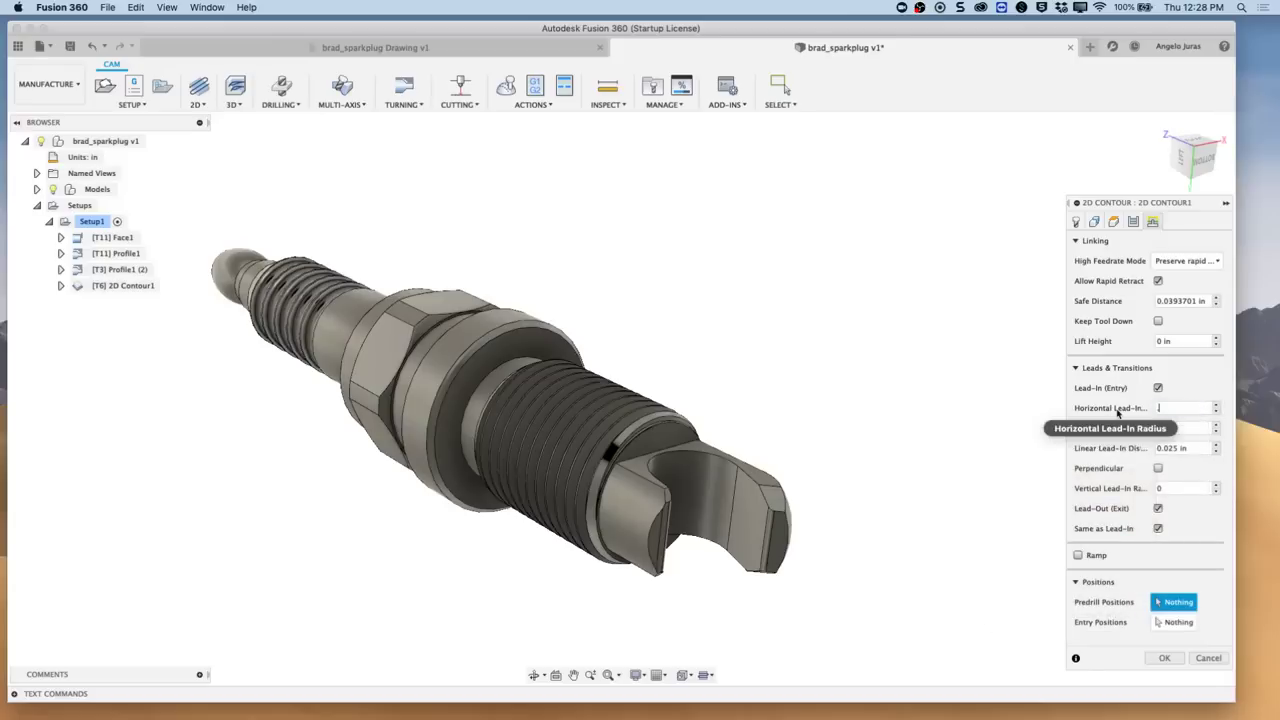
# Step: Disable the Feed Height of the 2D contour operation
pyautogui.click(1113, 221)
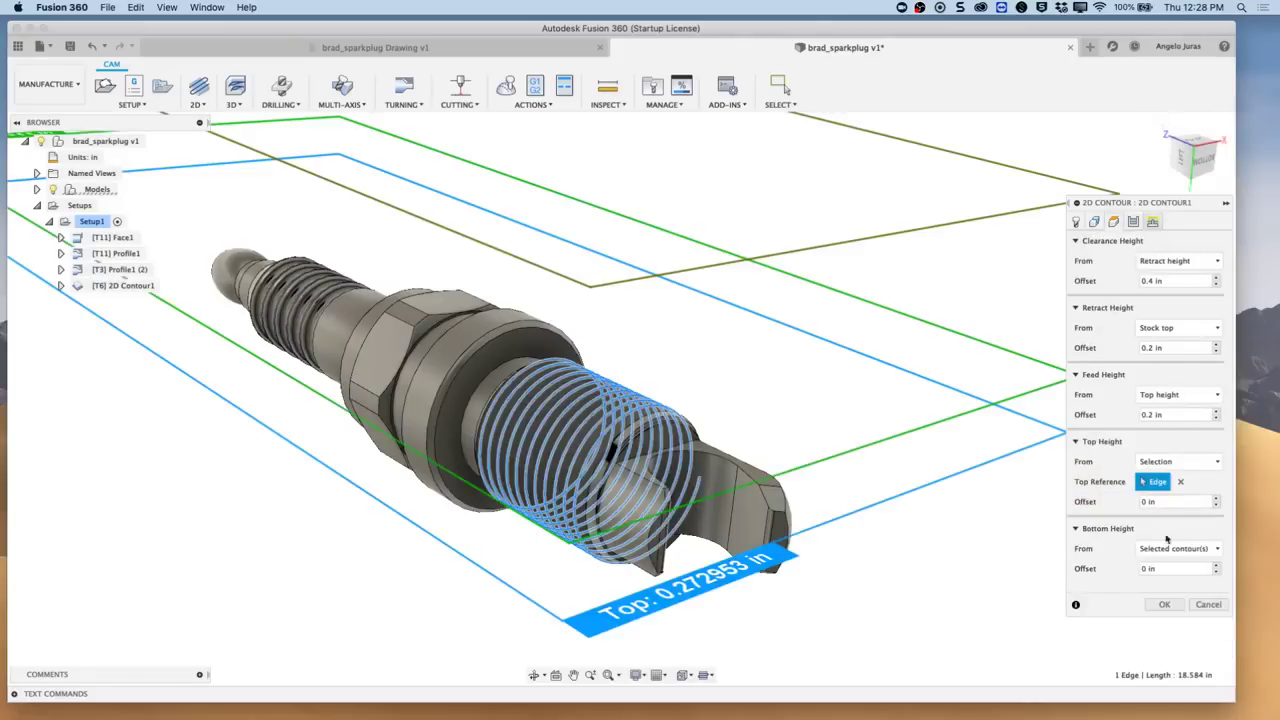
pyautogui.click(1160, 414)
pyautogui.click(1209, 396)
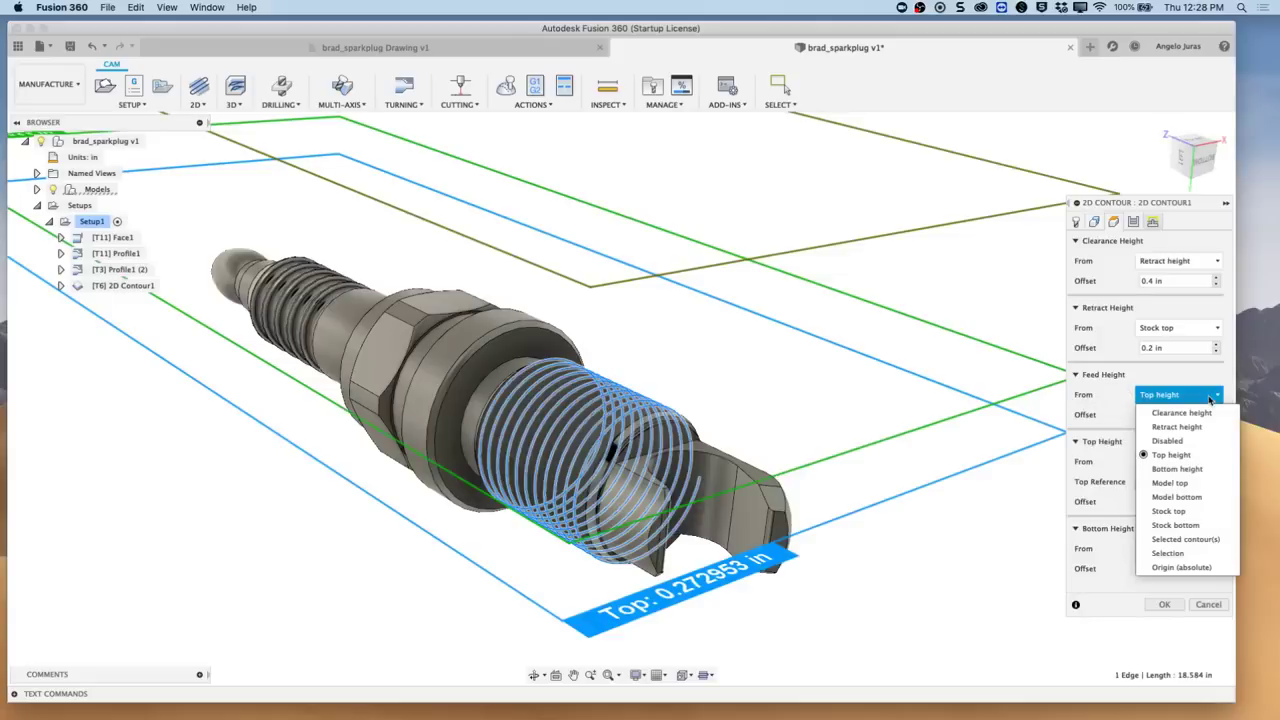
pyautogui.click(1181, 440)
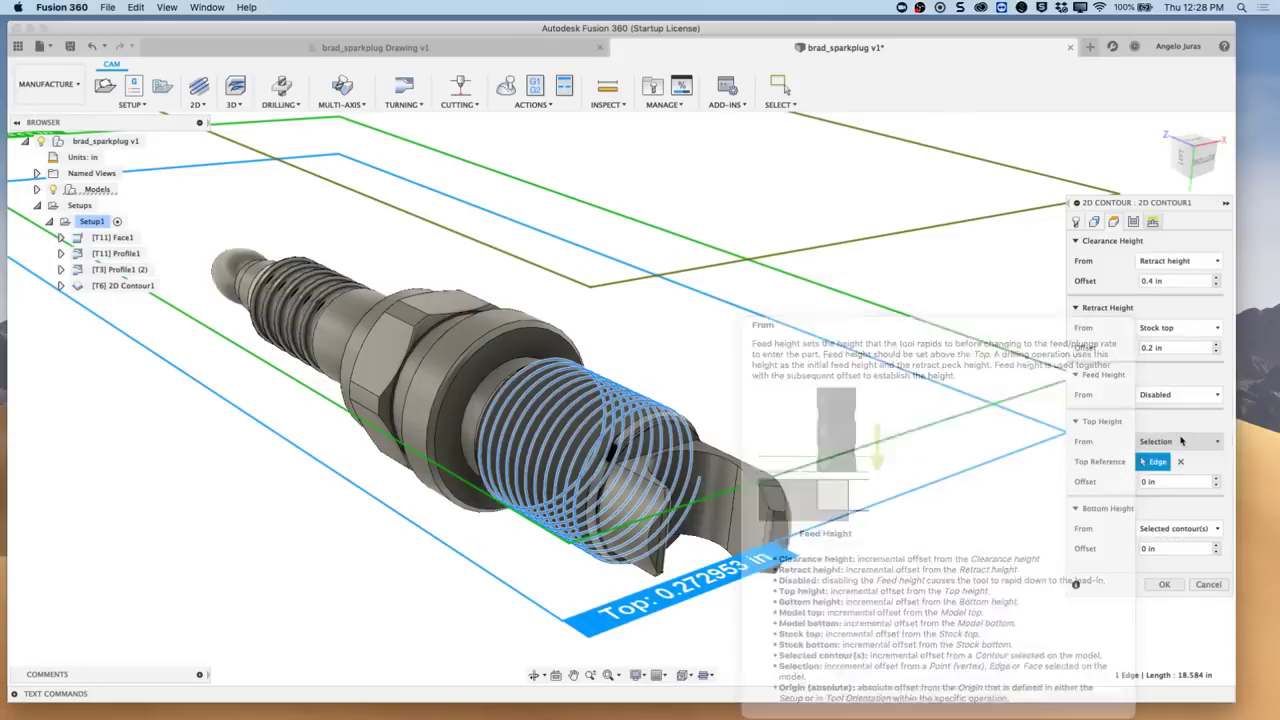
# Step: Set the 2D contour's Retract Height offset to .1 in and Clearance Height offset to 0, and generate the toolpath
pyautogui.click(1173, 348)
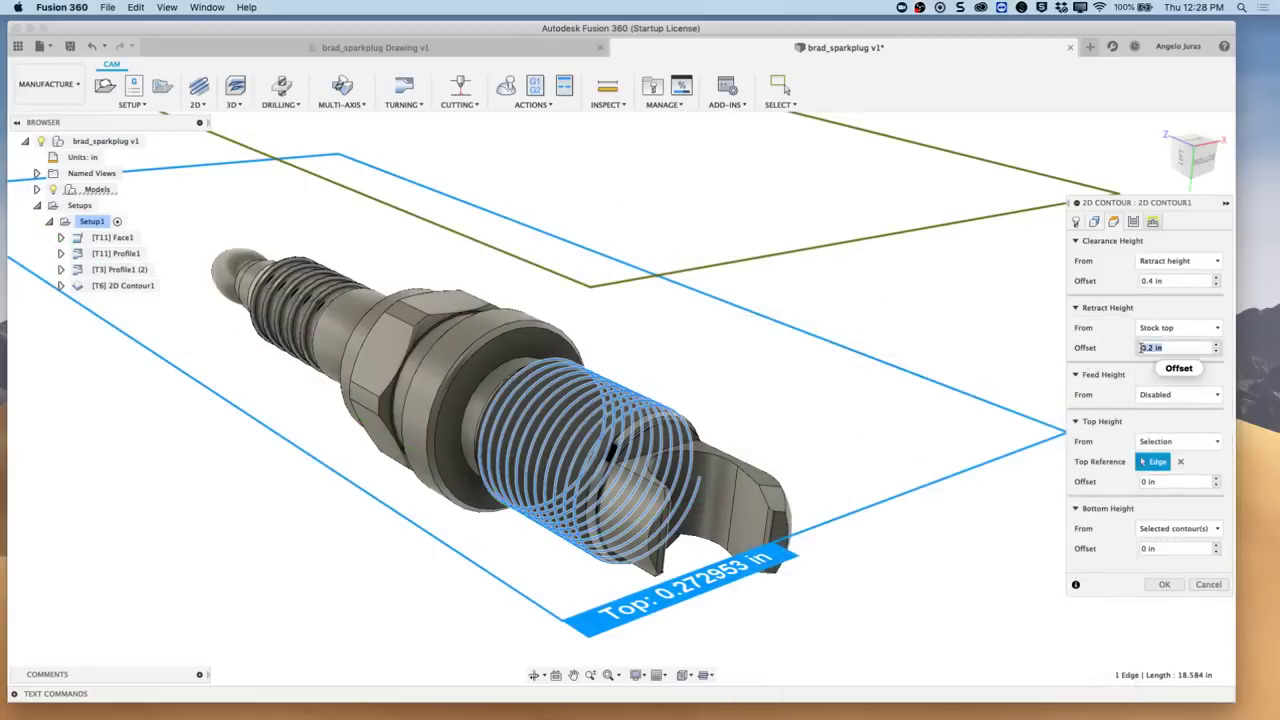
pyautogui.write('.1')
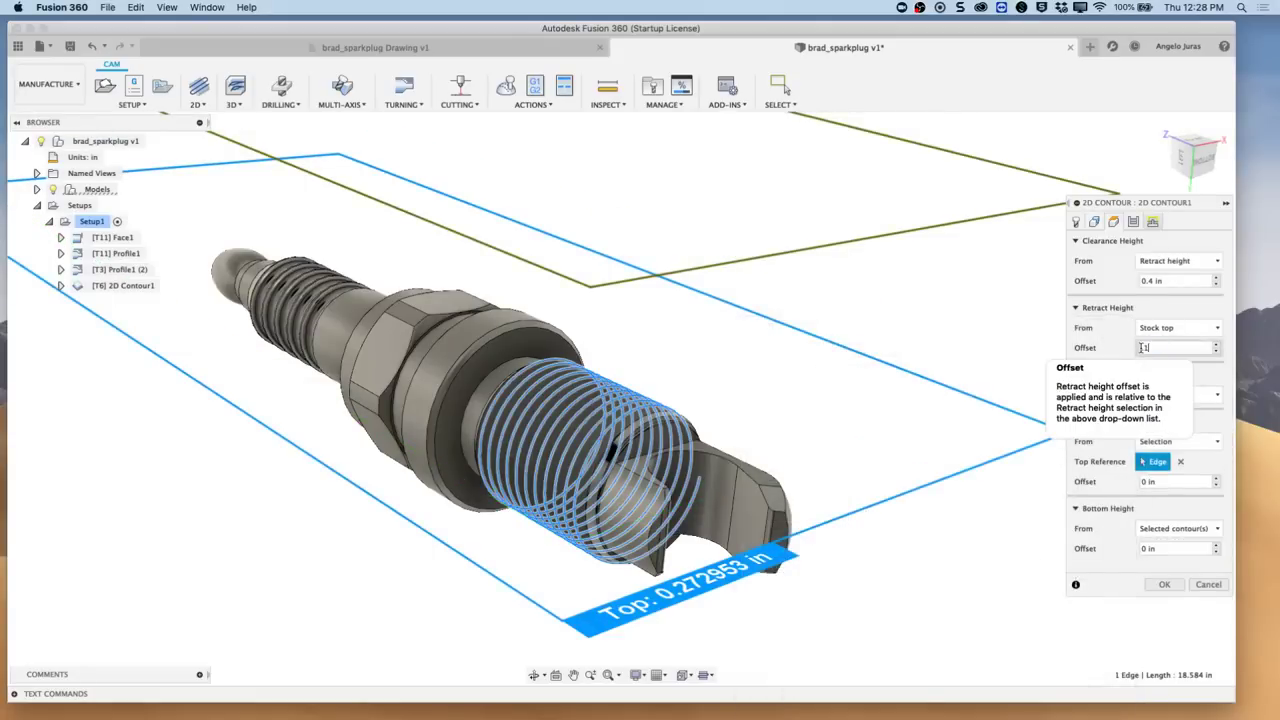
pyautogui.click(1143, 281)
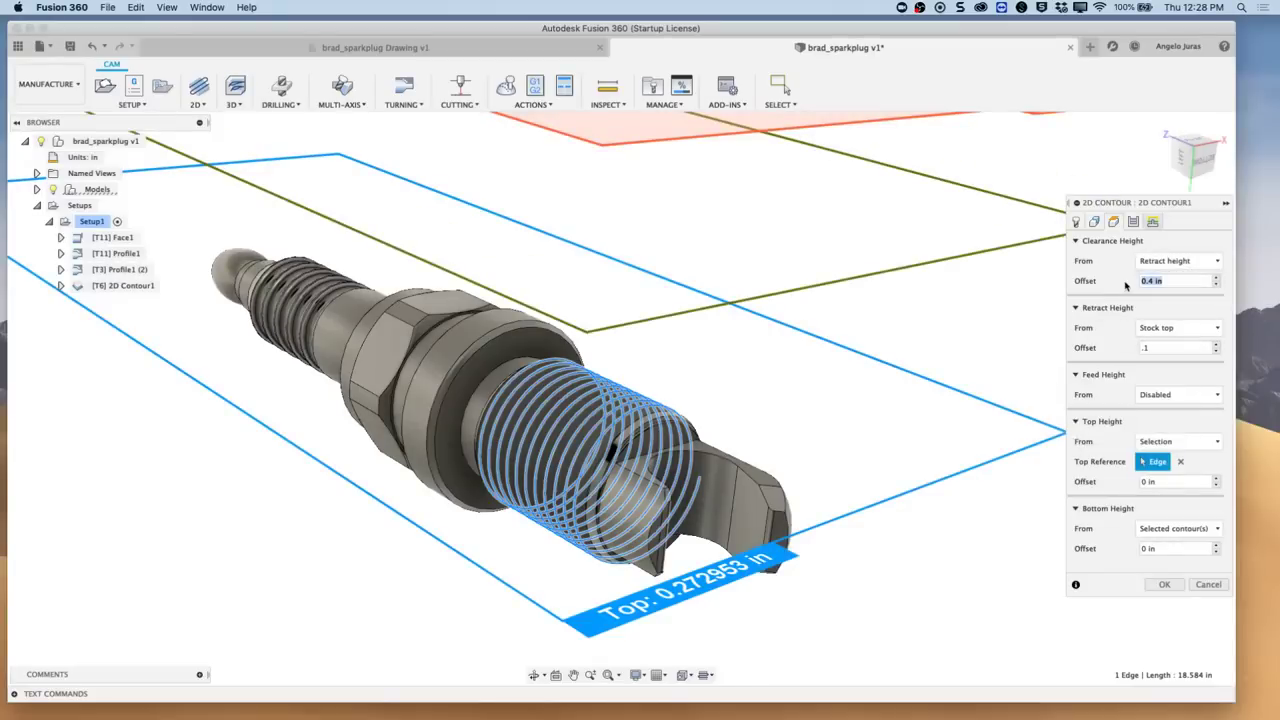
pyautogui.write('0')
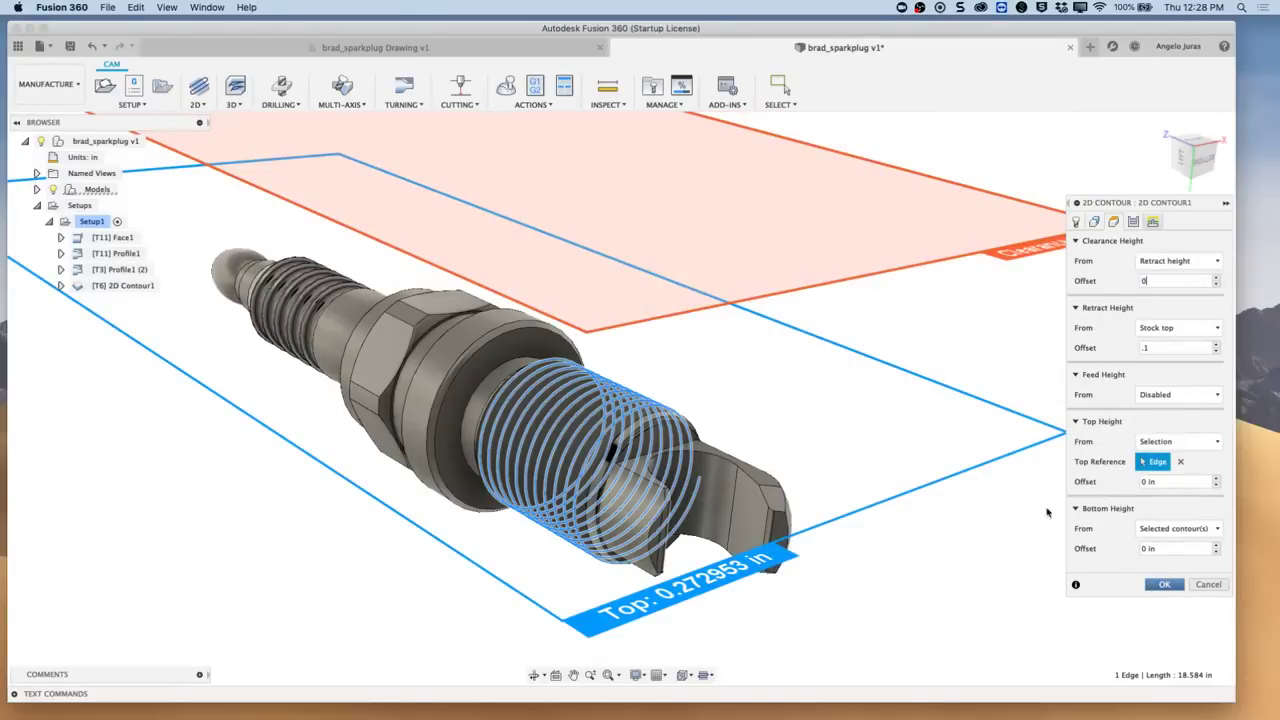
pyautogui.press('Return')
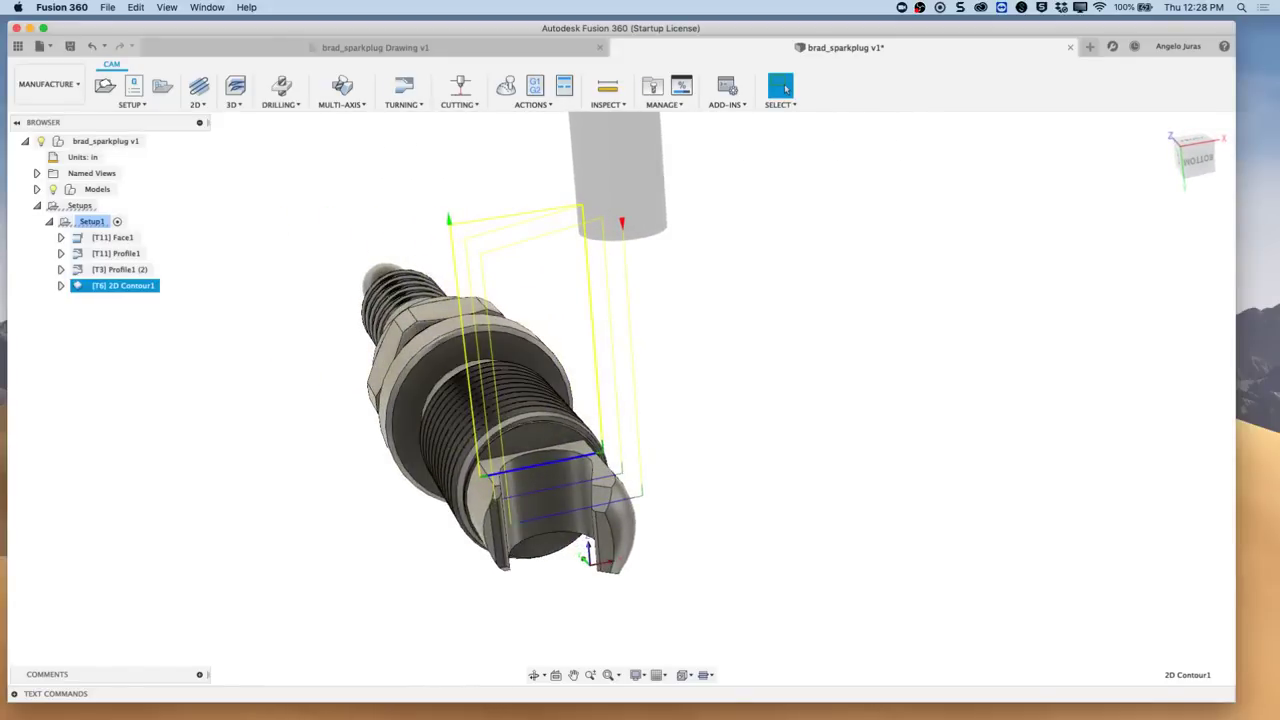
# Step: Reopen 2D Contour1 for editing, set its Tangential Extension Distance to .15 in, and regenerate the toolpath
pyautogui.doubleClick(156, 285)
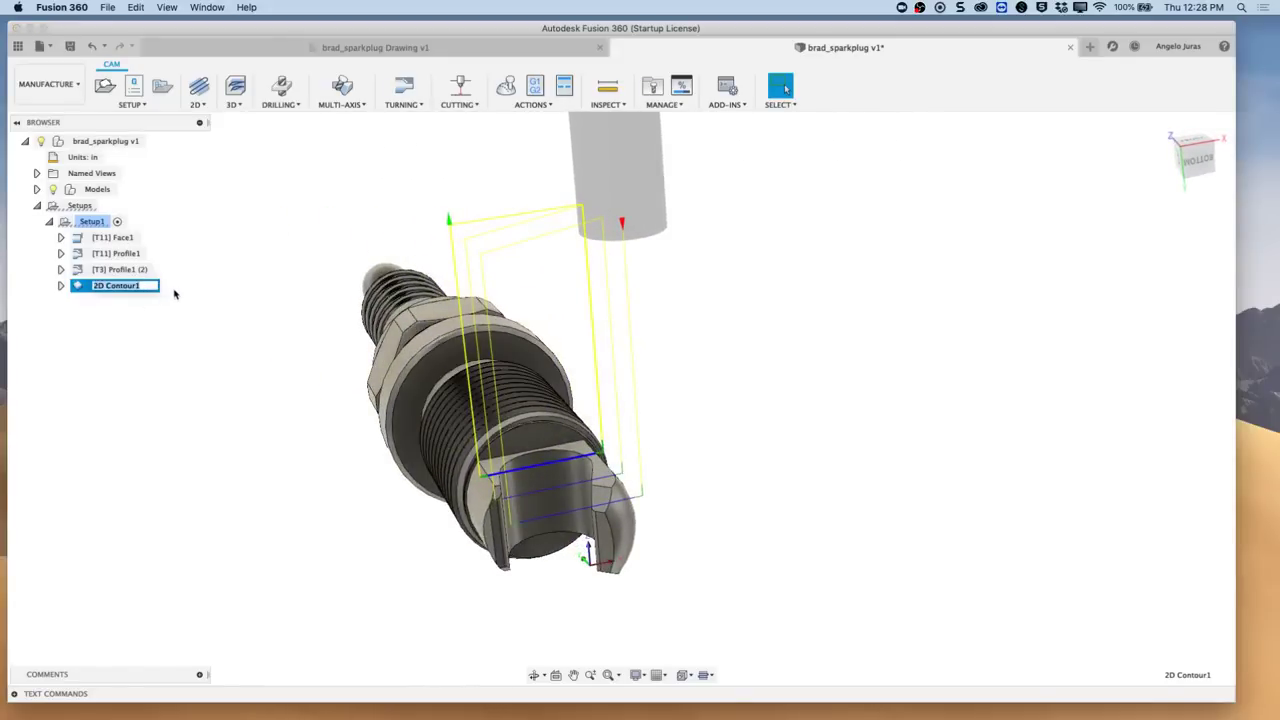
pyautogui.rightClick(174, 293)
pyautogui.click(84, 336)
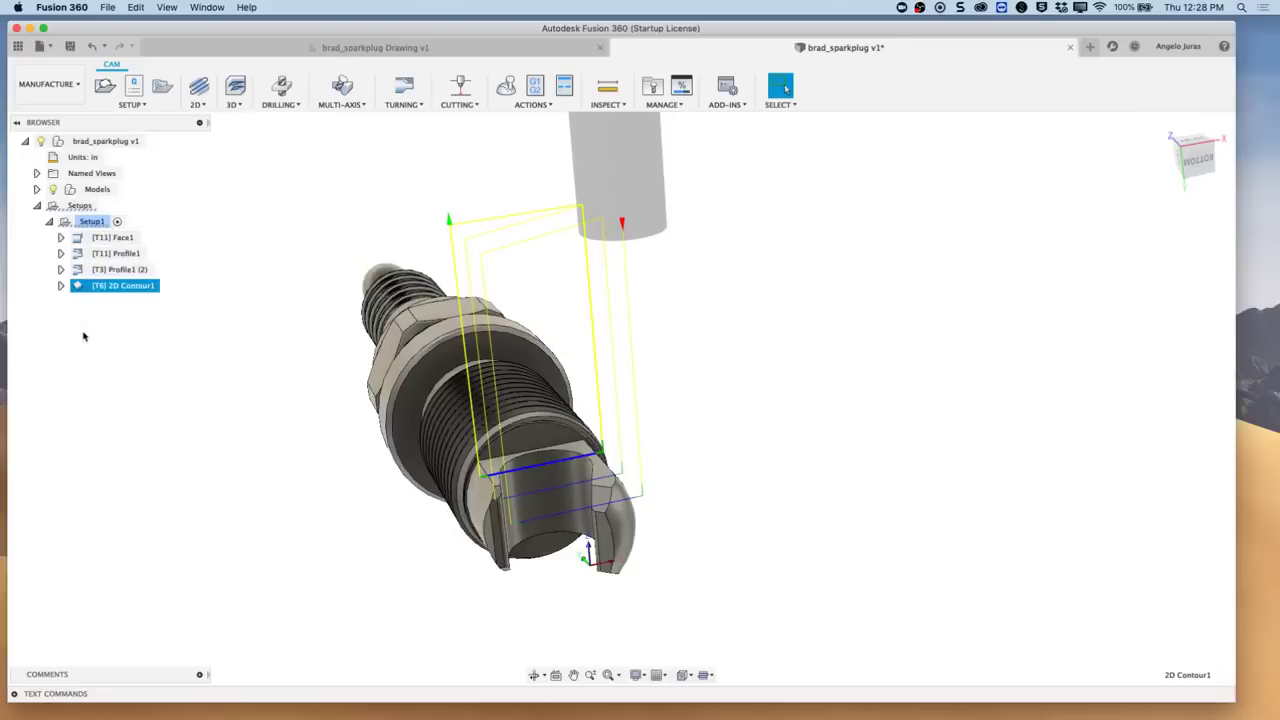
pyautogui.click(84, 336)
pyautogui.rightClick(82, 290)
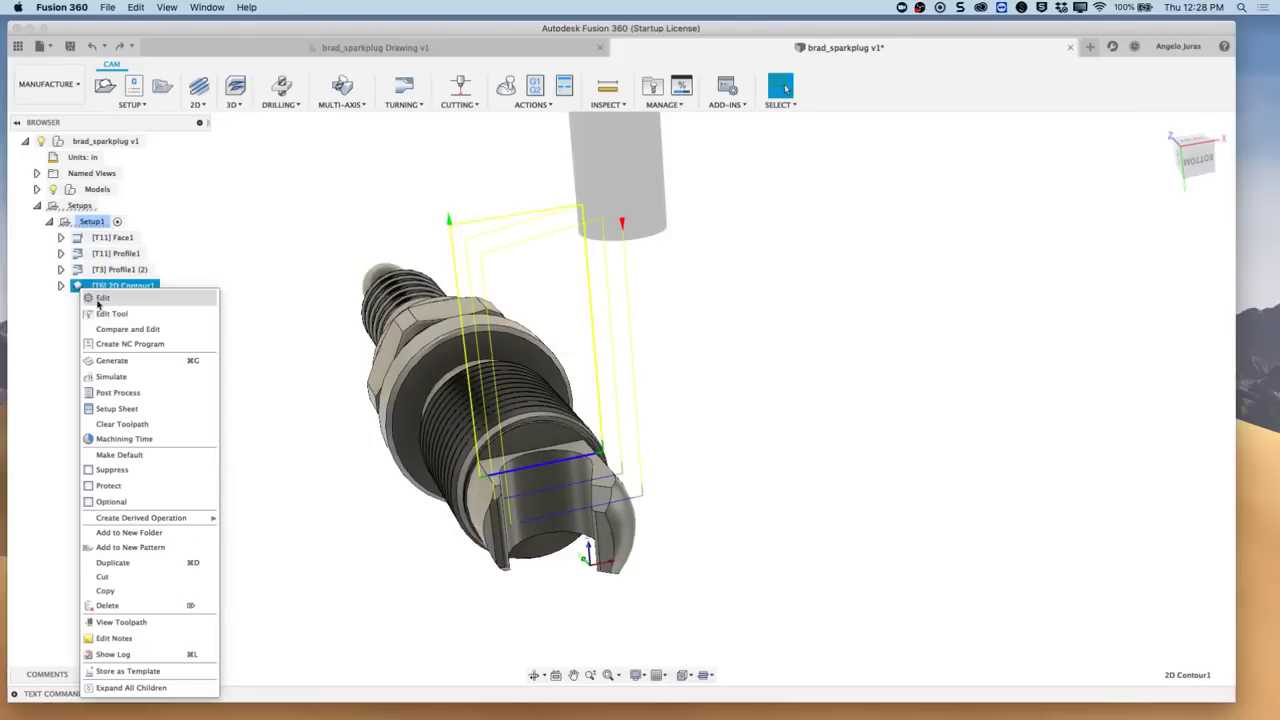
pyautogui.click(100, 300)
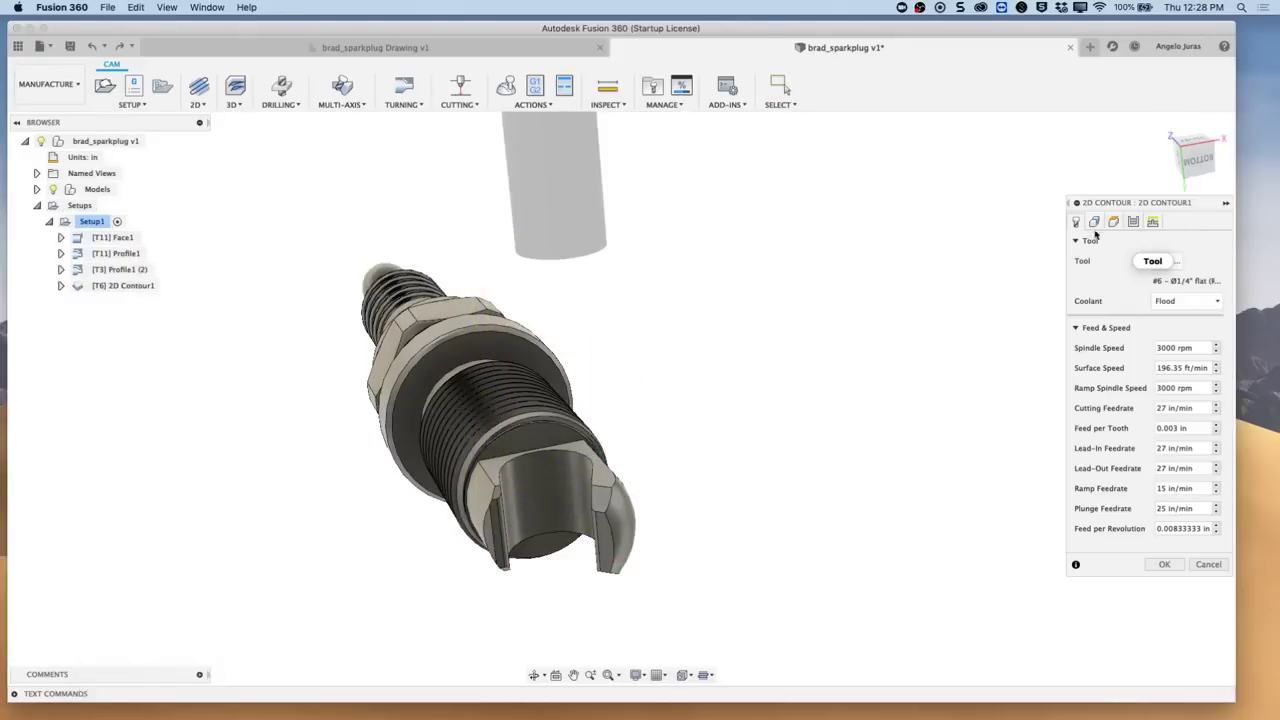
pyautogui.click(1095, 222)
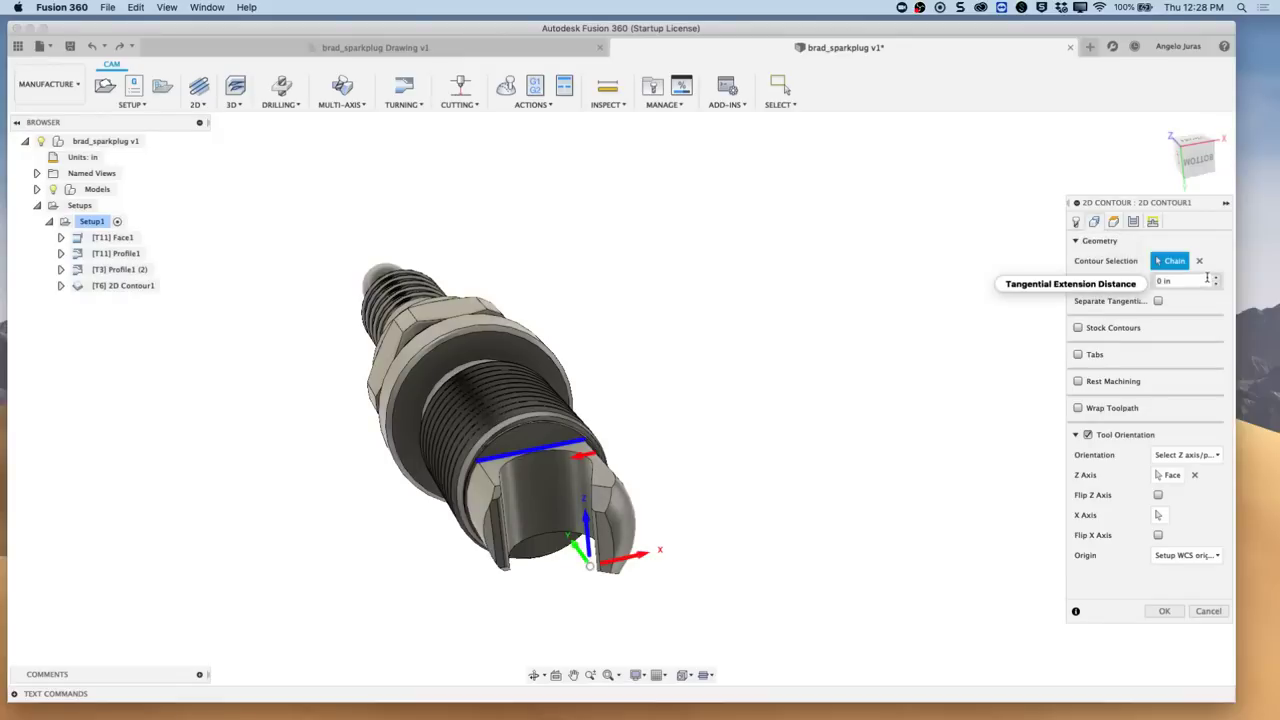
pyautogui.press('BackSpace')
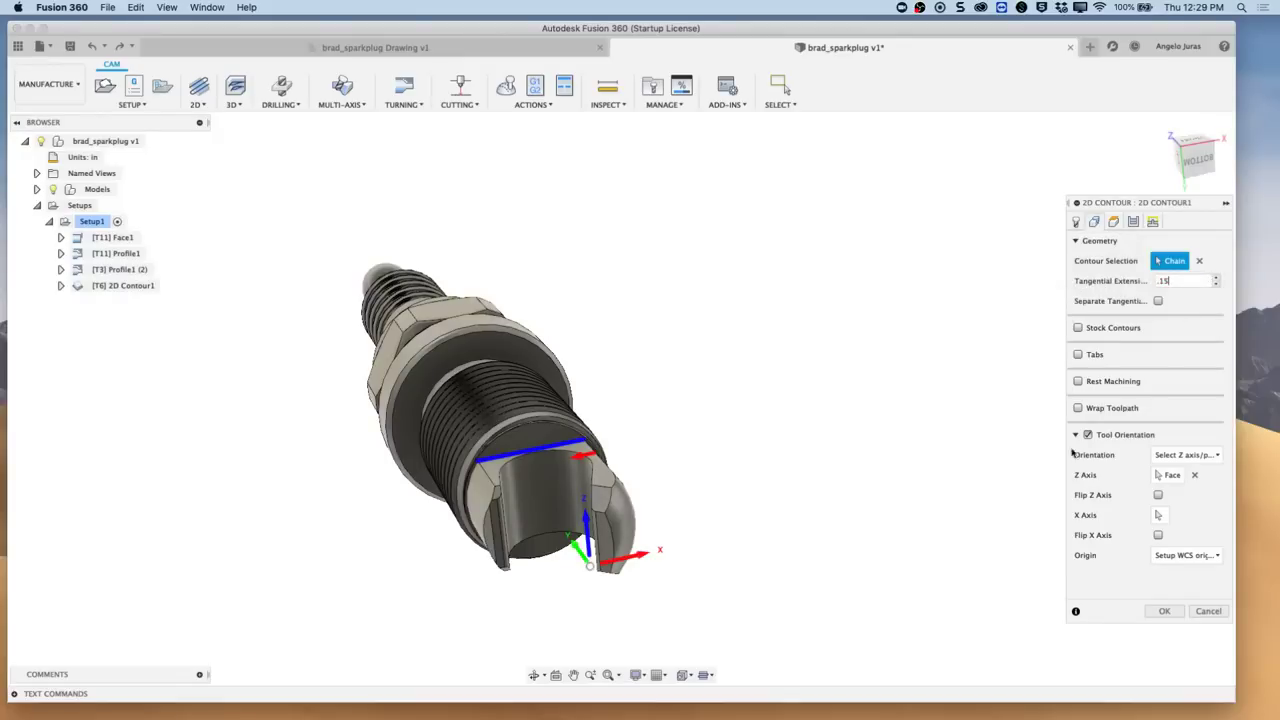
pyautogui.click(1163, 611)
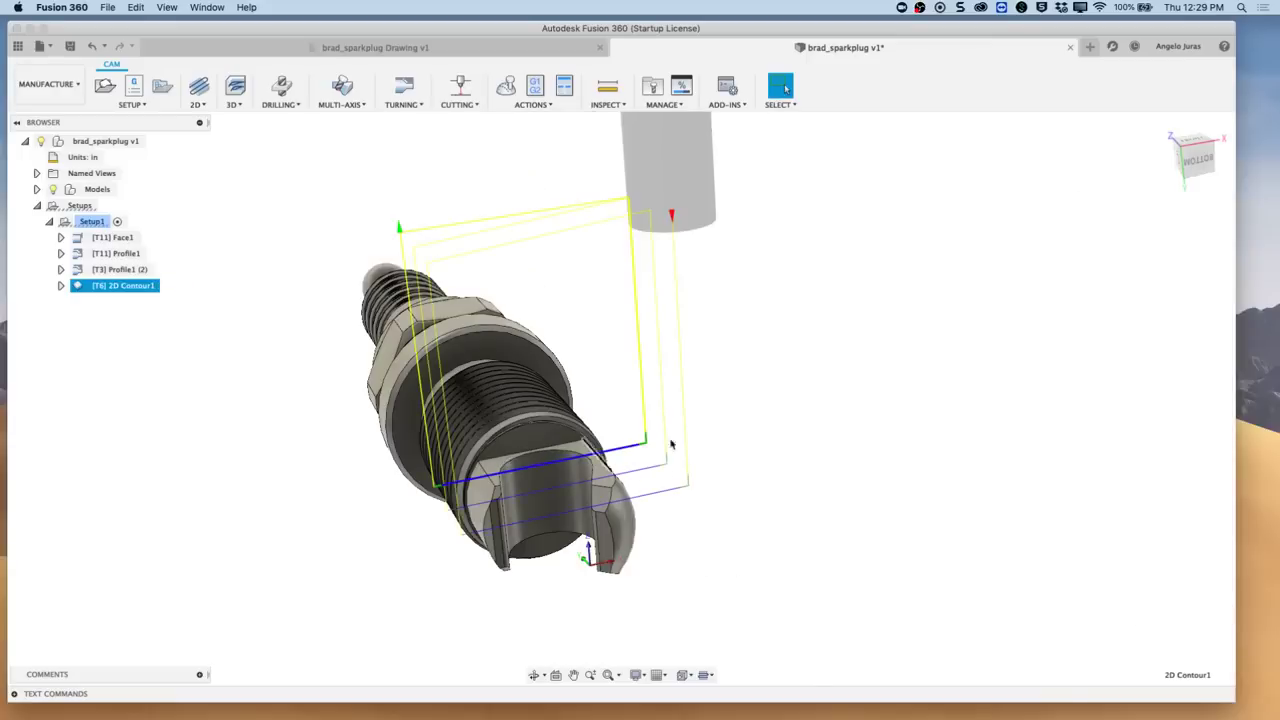
# Step: Add 2D Contour1 to a new circular pattern, using the large collar's cylindrical face as the axis
pyautogui.keyDown('shift'); pyautogui.moveTo(666, 438); pyautogui.dragTo(617, 337, button='middle'); pyautogui.keyUp('shift')
pyautogui.scroll(5, 672, 405)
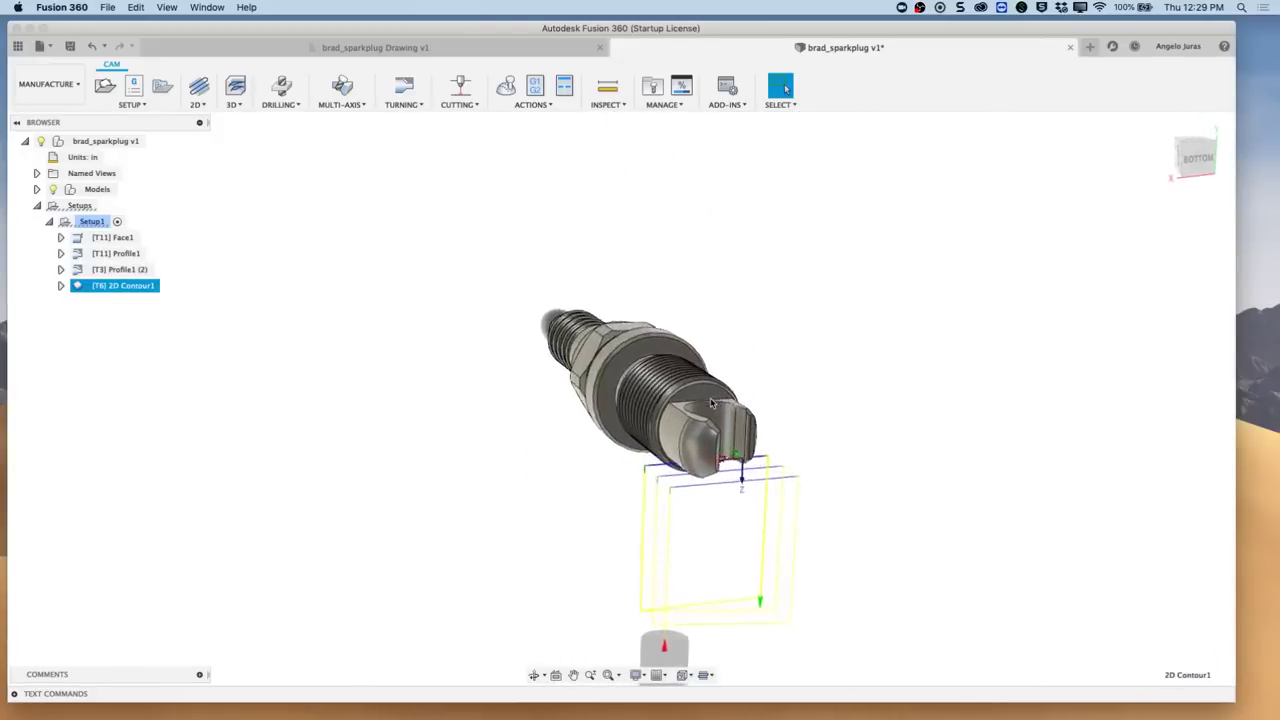
pyautogui.rightClick(122, 288)
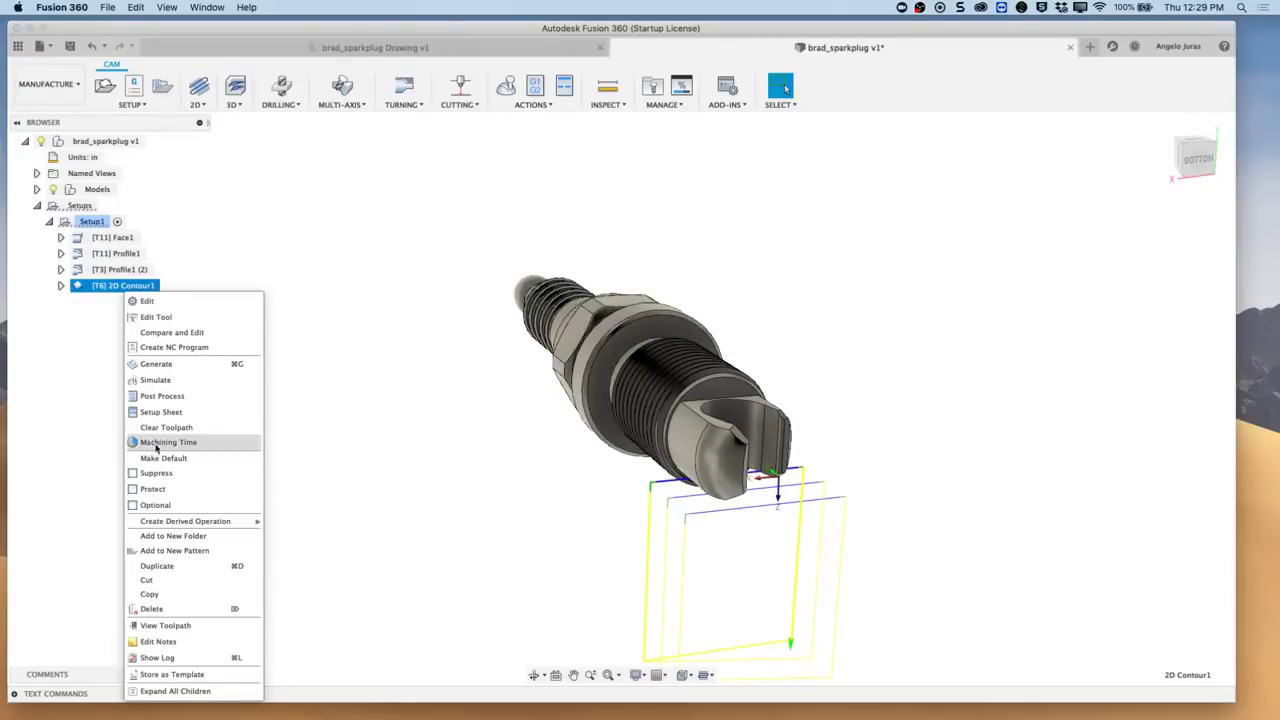
pyautogui.click(168, 551)
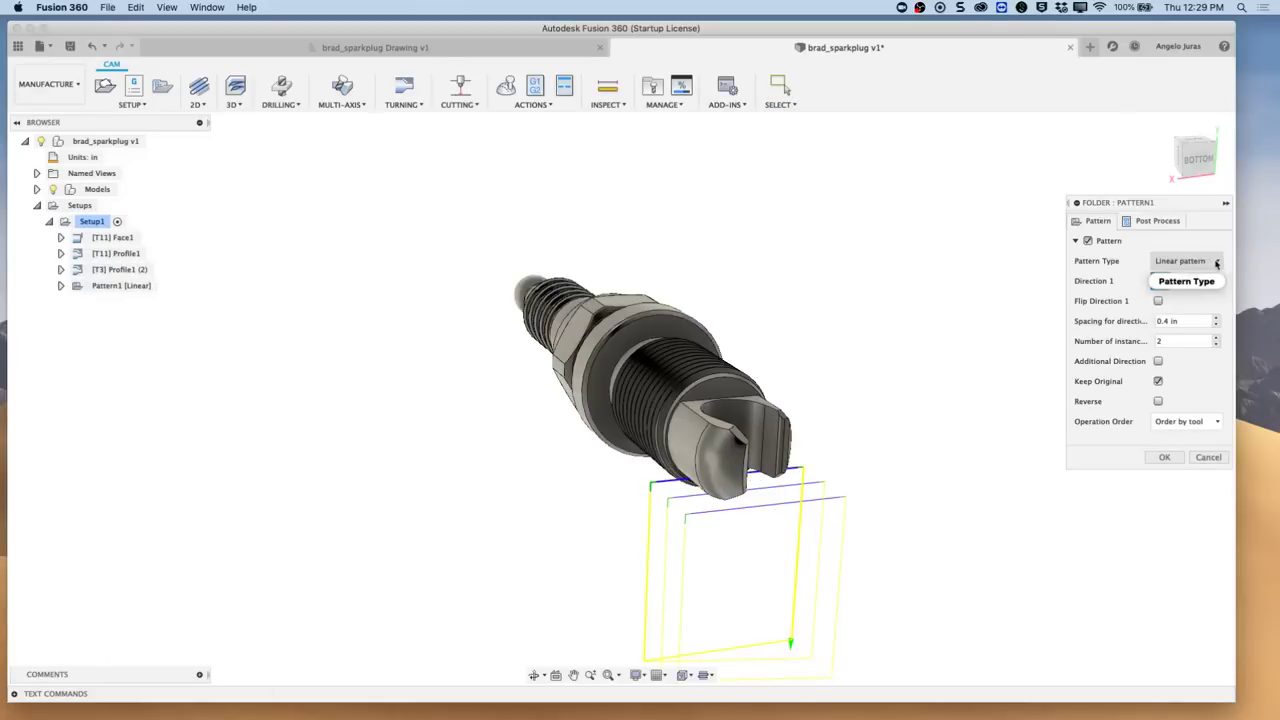
pyautogui.click(1216, 262)
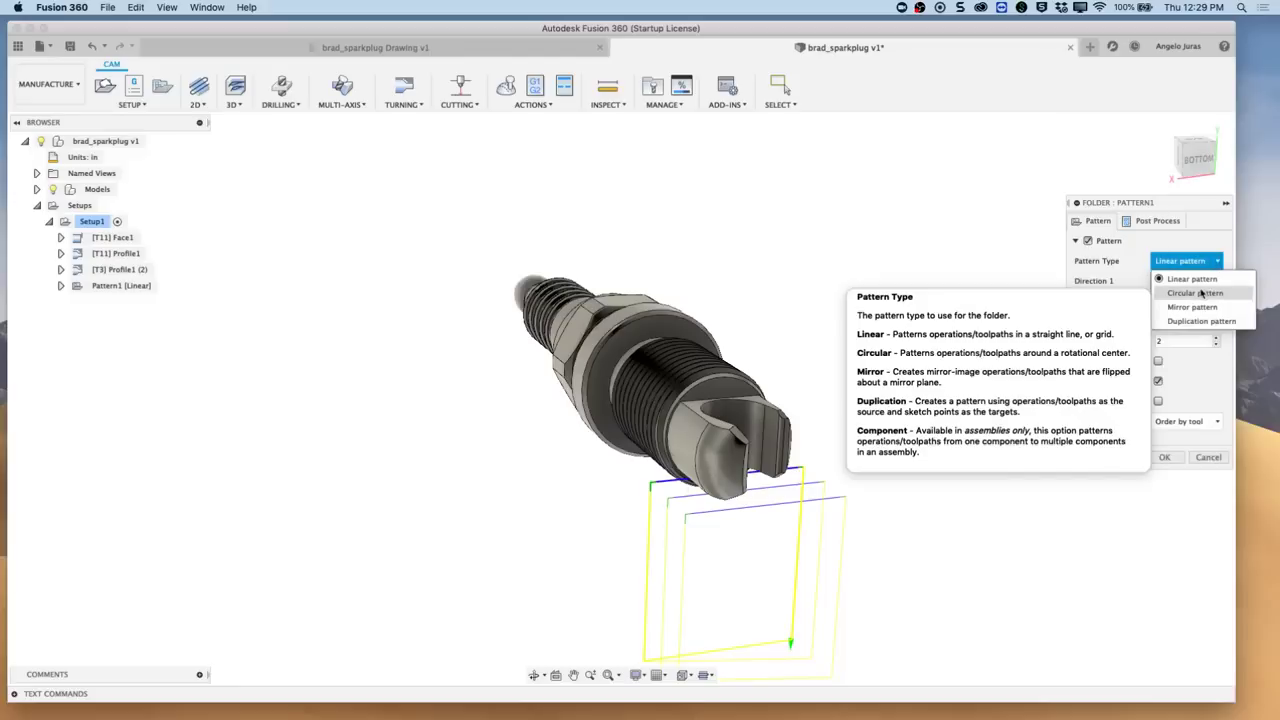
pyautogui.click(1200, 293)
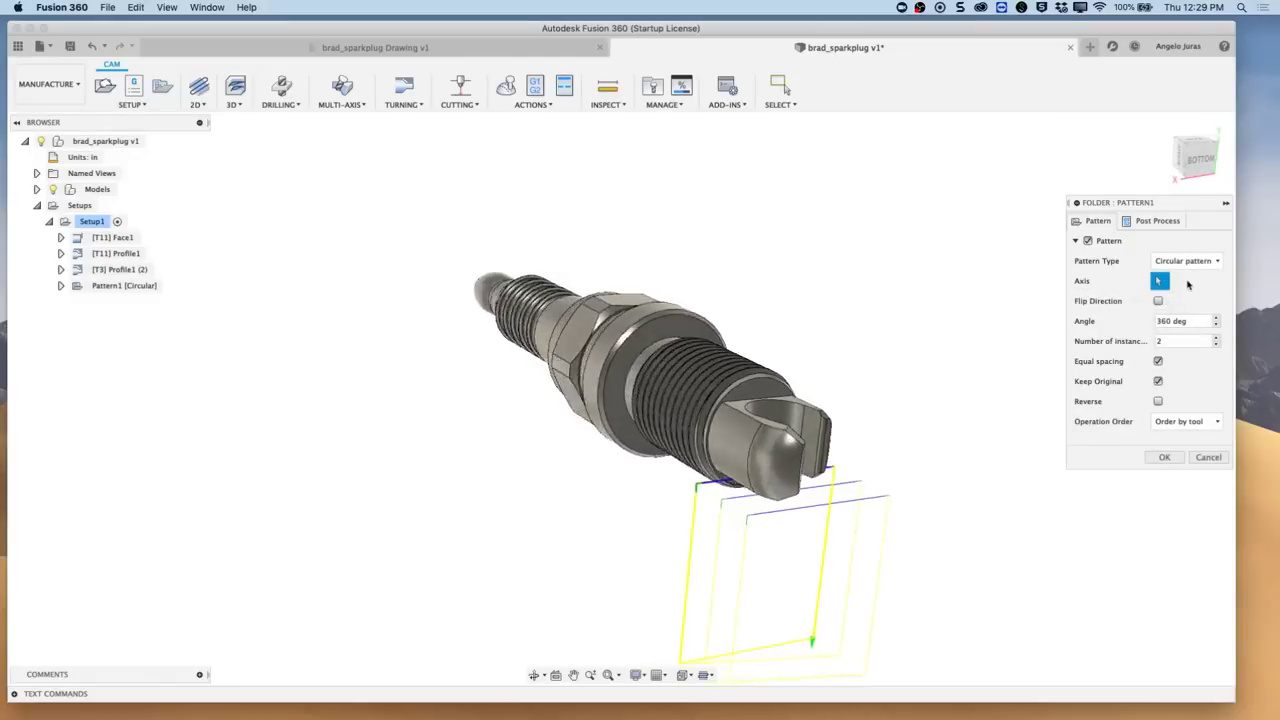
pyautogui.click(669, 321)
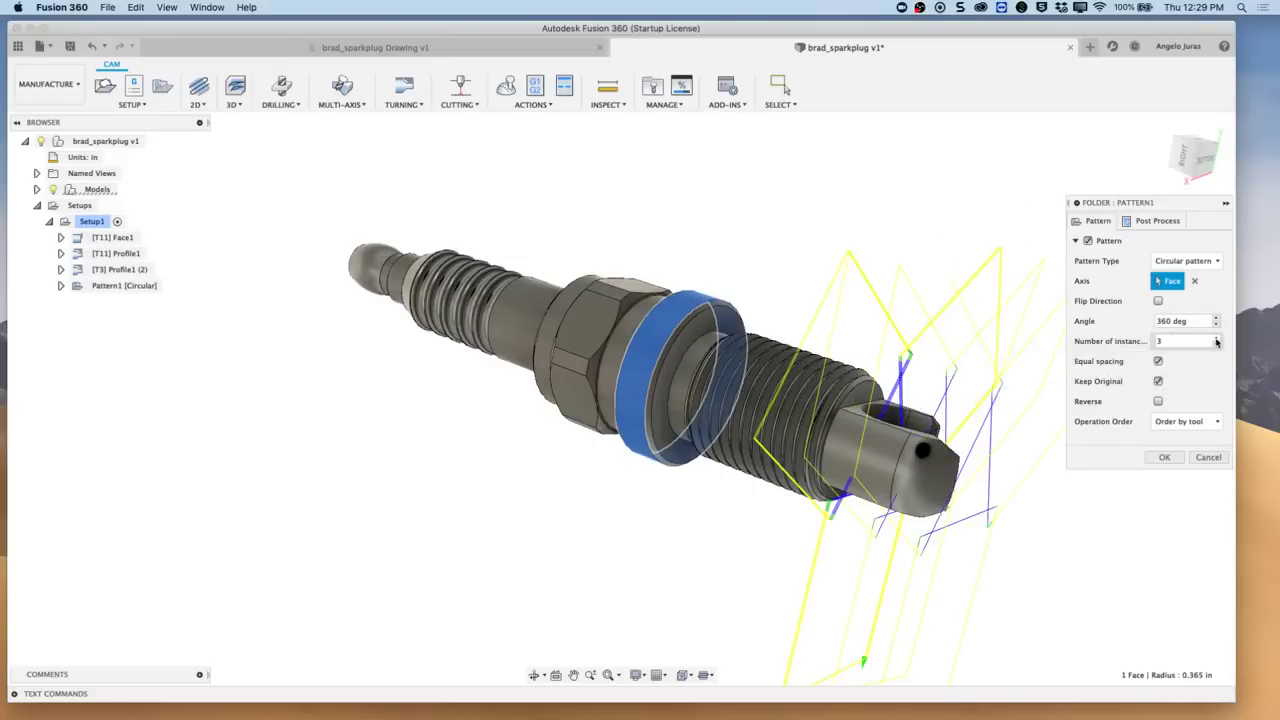
# Step: Set the circular pattern to 2 instances, create it, and expand its folder in the browser
pyautogui.doubleClick(1217, 339)
pyautogui.click(1217, 345)
pyautogui.click(1217, 345)
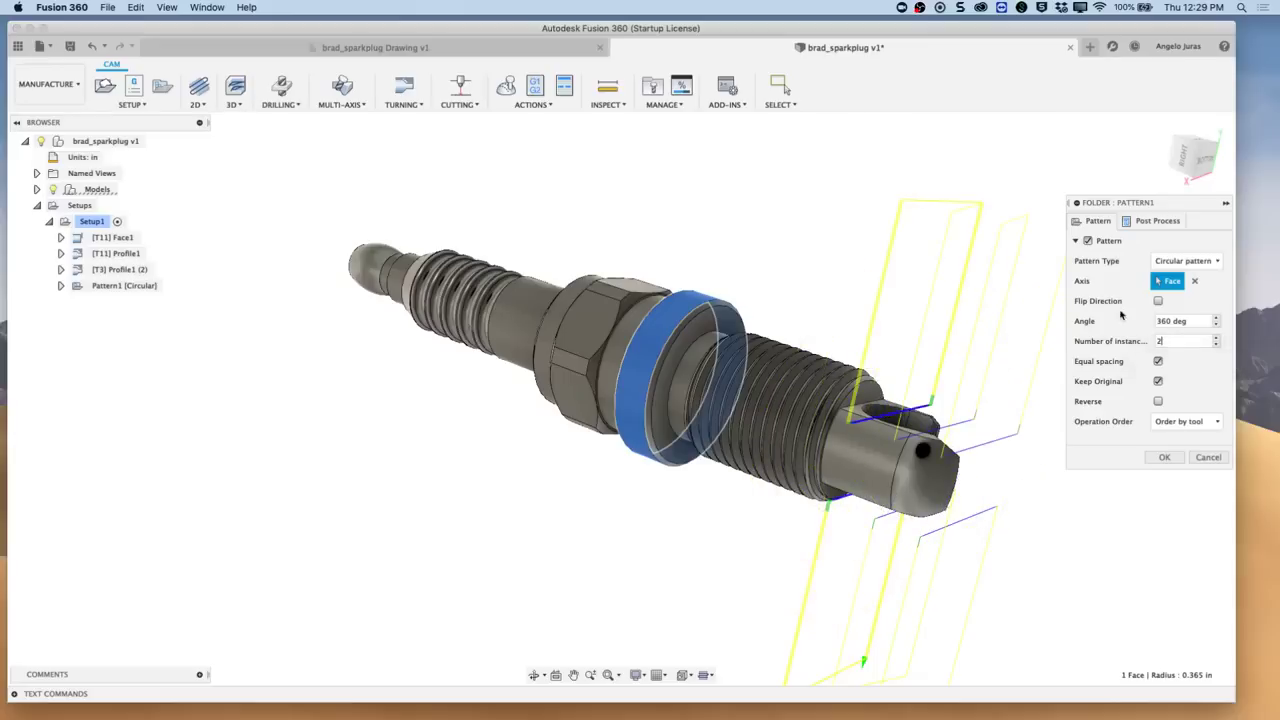
pyautogui.click(1164, 458)
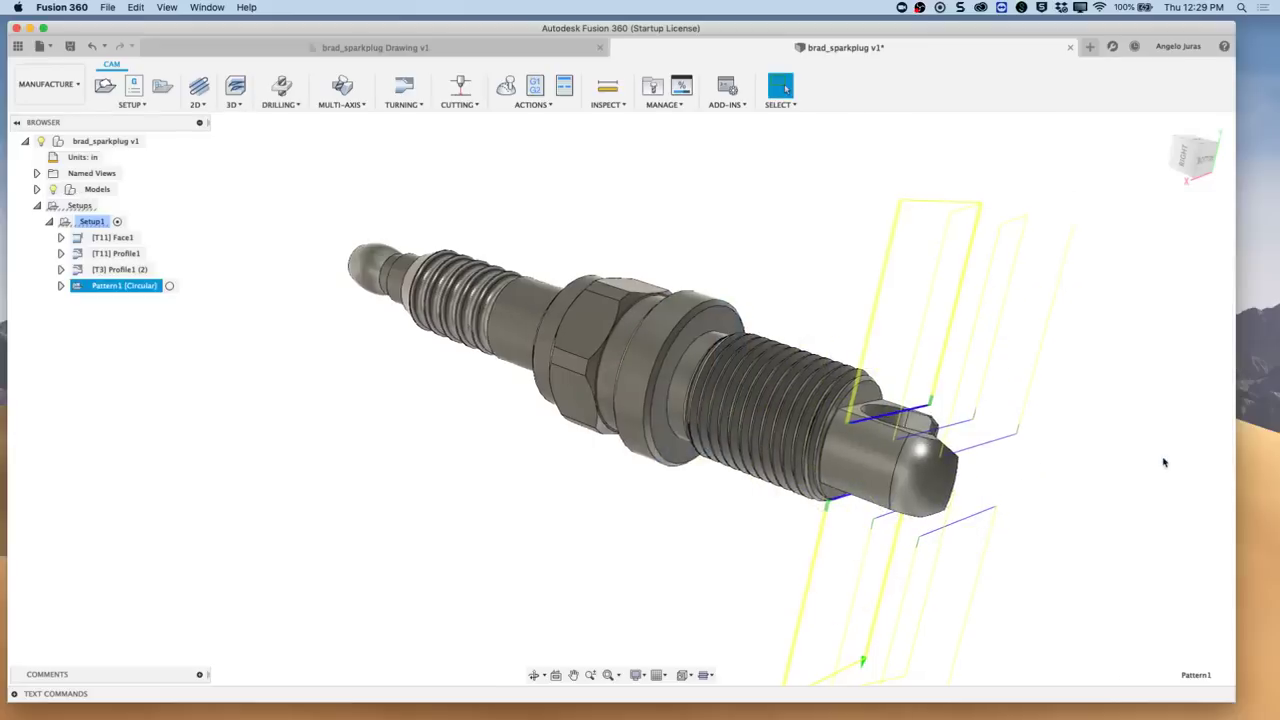
pyautogui.click(61, 287)
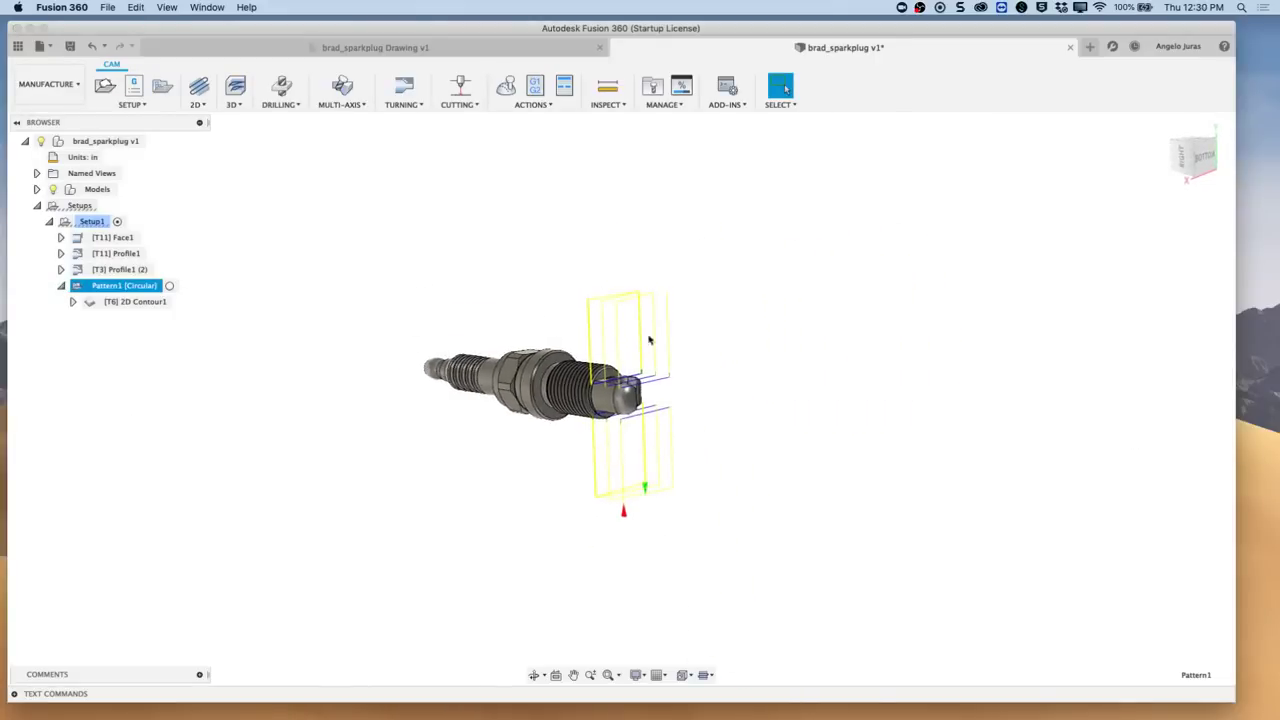
# Step: Start a 2D Face operation and enable Tool Orientation with the hex section's upper flat as the Z axis
pyautogui.keyDown('shift'); pyautogui.moveTo(649, 343); pyautogui.dragTo(620, 365, button='middle'); pyautogui.keyUp('shift')
pyautogui.scroll(10, 663, 379)
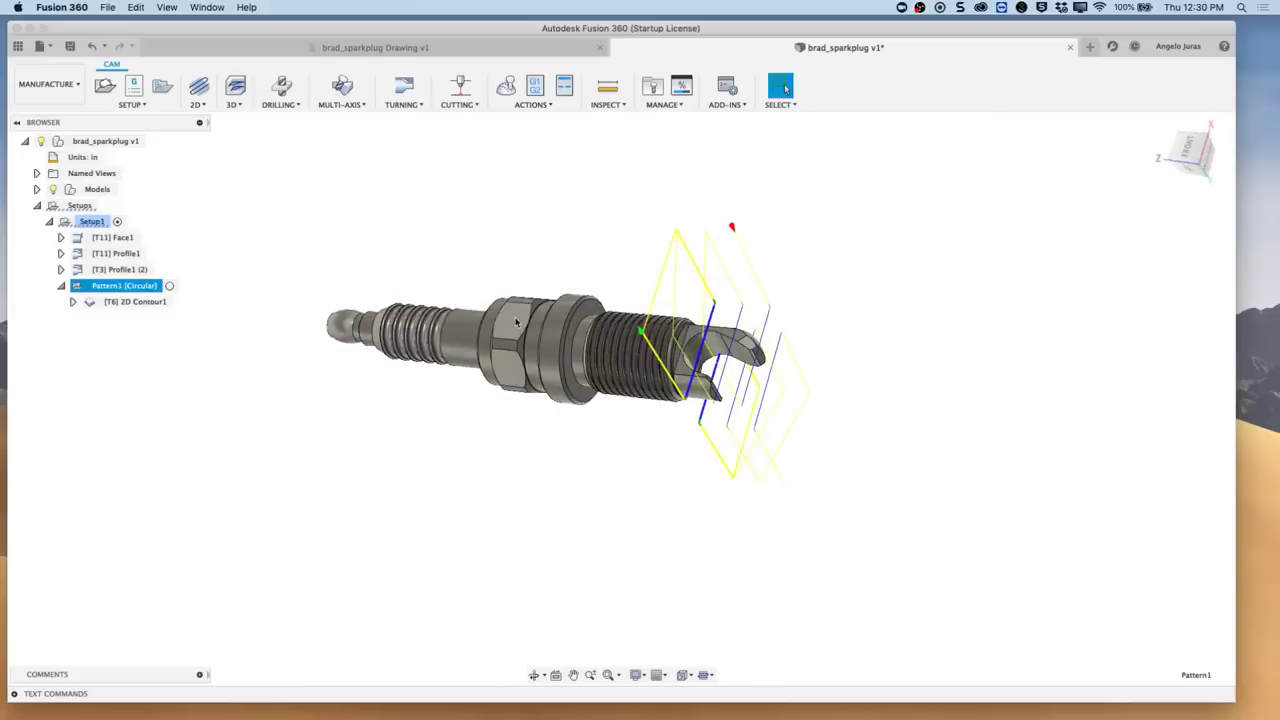
pyautogui.scroll(5, 517, 326)
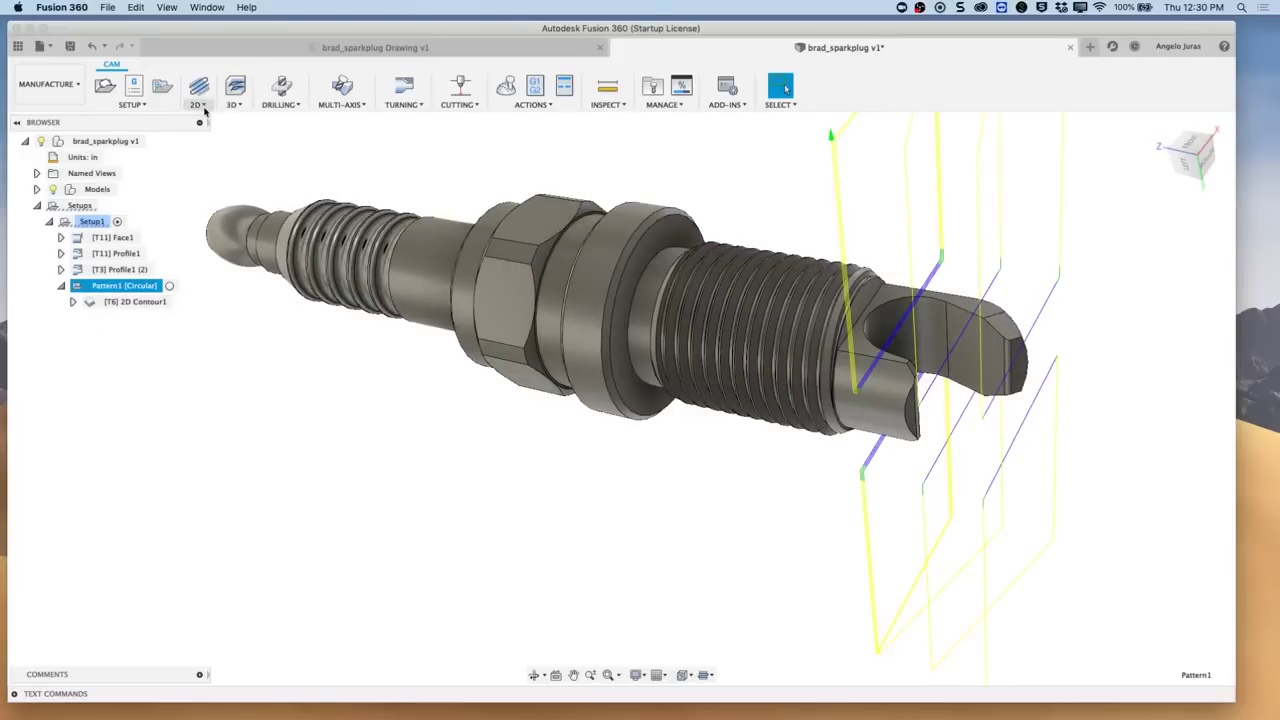
pyautogui.click(203, 107)
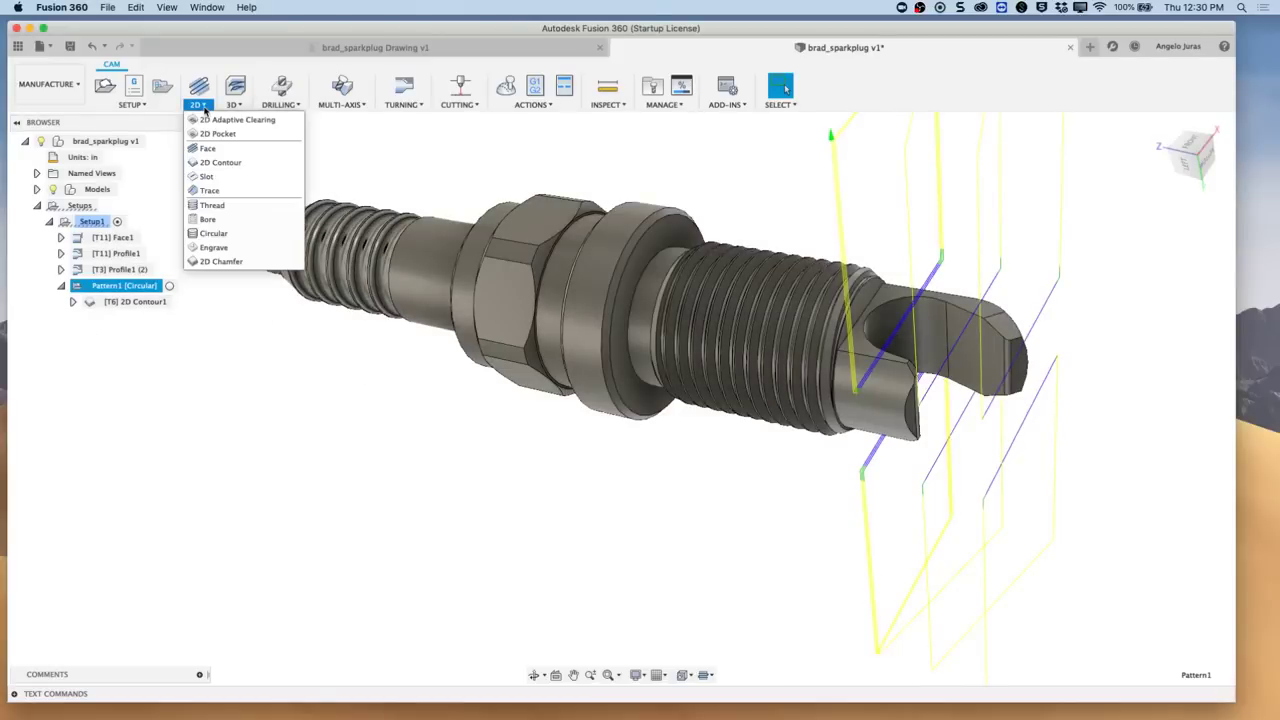
pyautogui.click(212, 150)
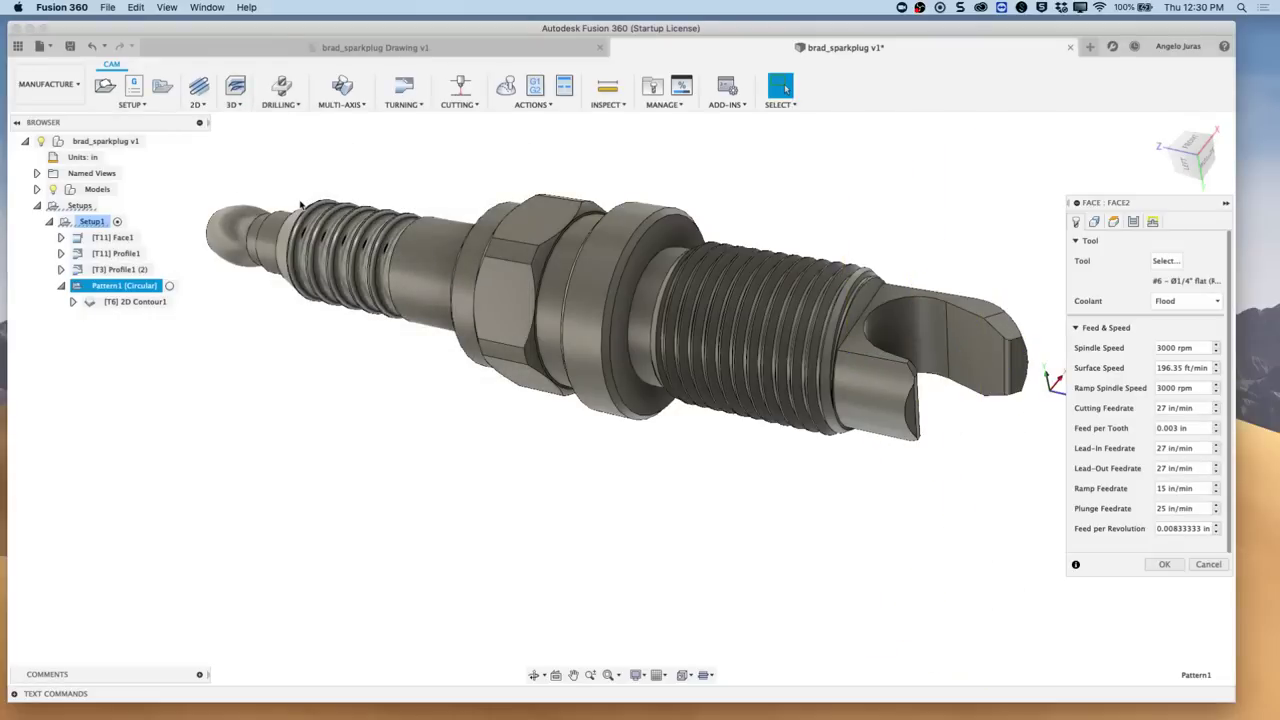
pyautogui.click(1095, 222)
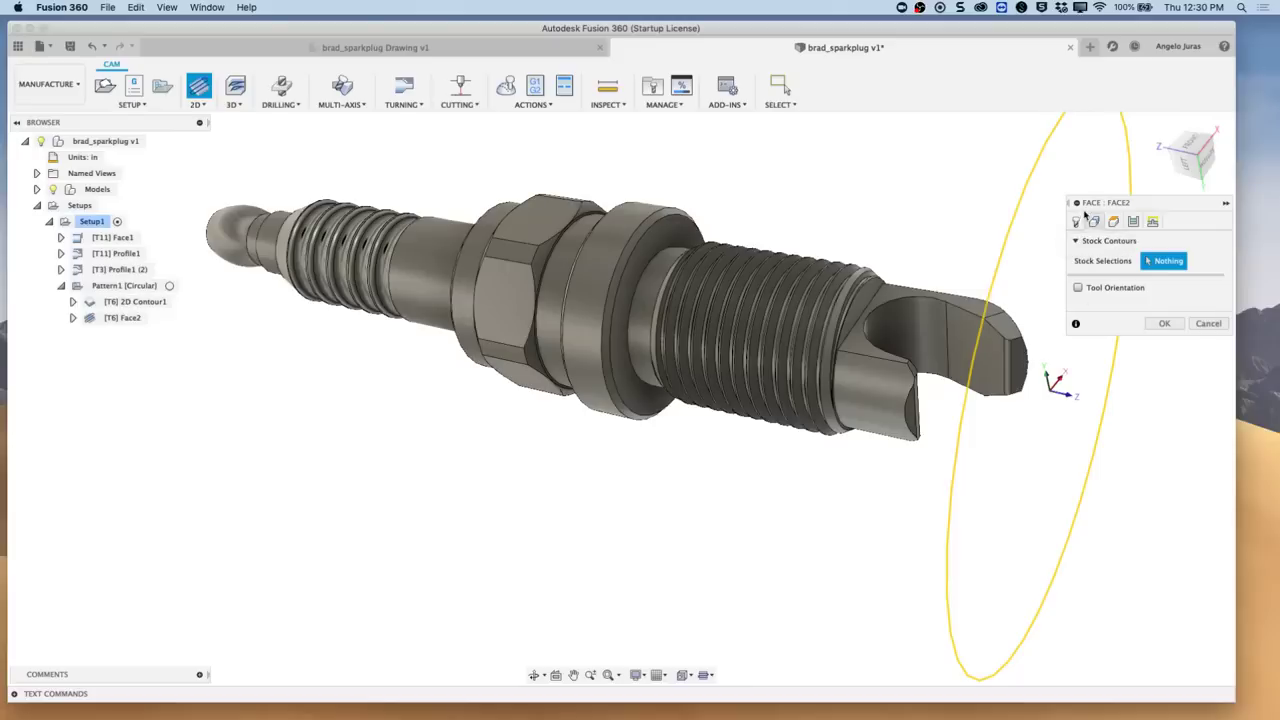
pyautogui.click(1079, 290)
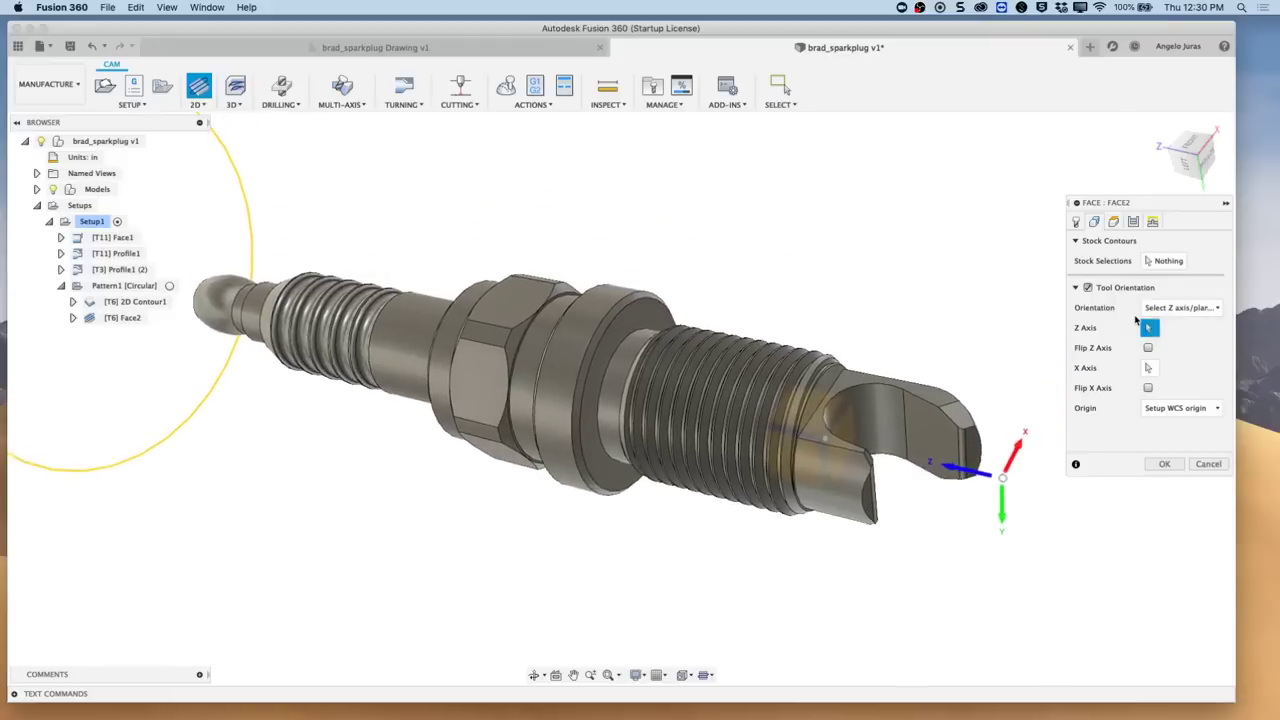
pyautogui.click(519, 299)
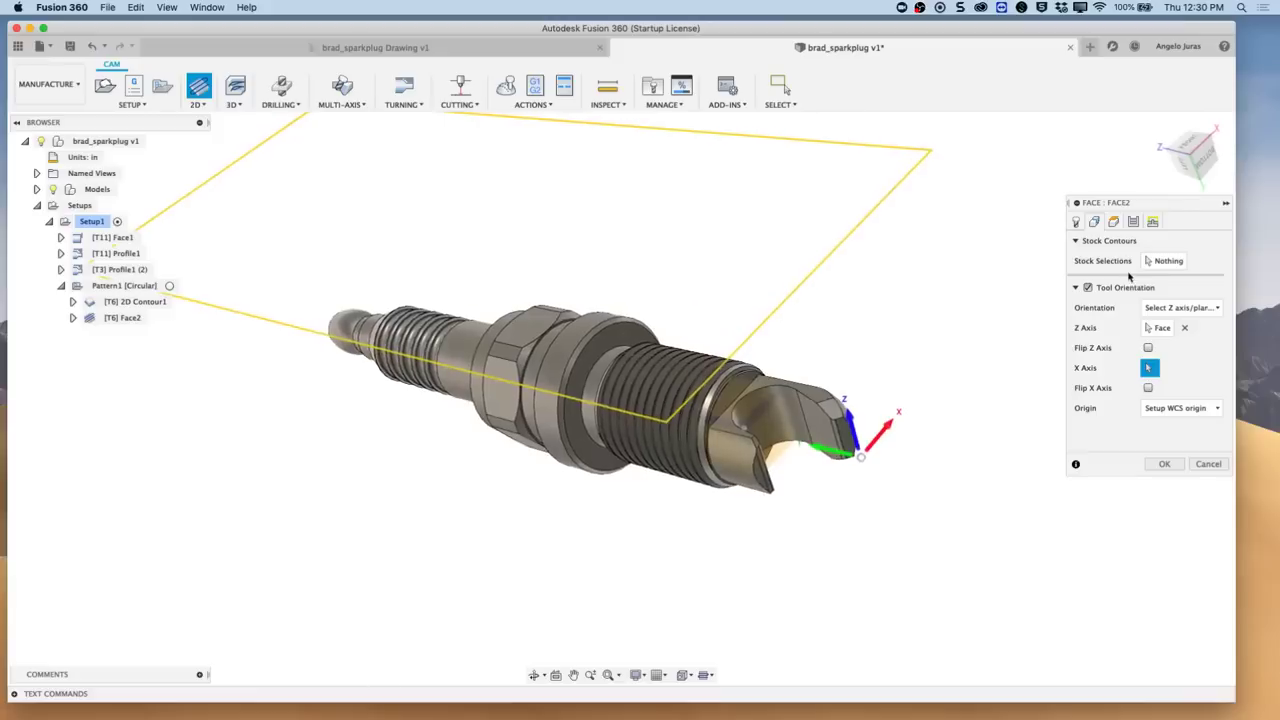
# Step: Select the outline of the hex section's upper flat as the face operation's stock contour
pyautogui.click(1166, 261)
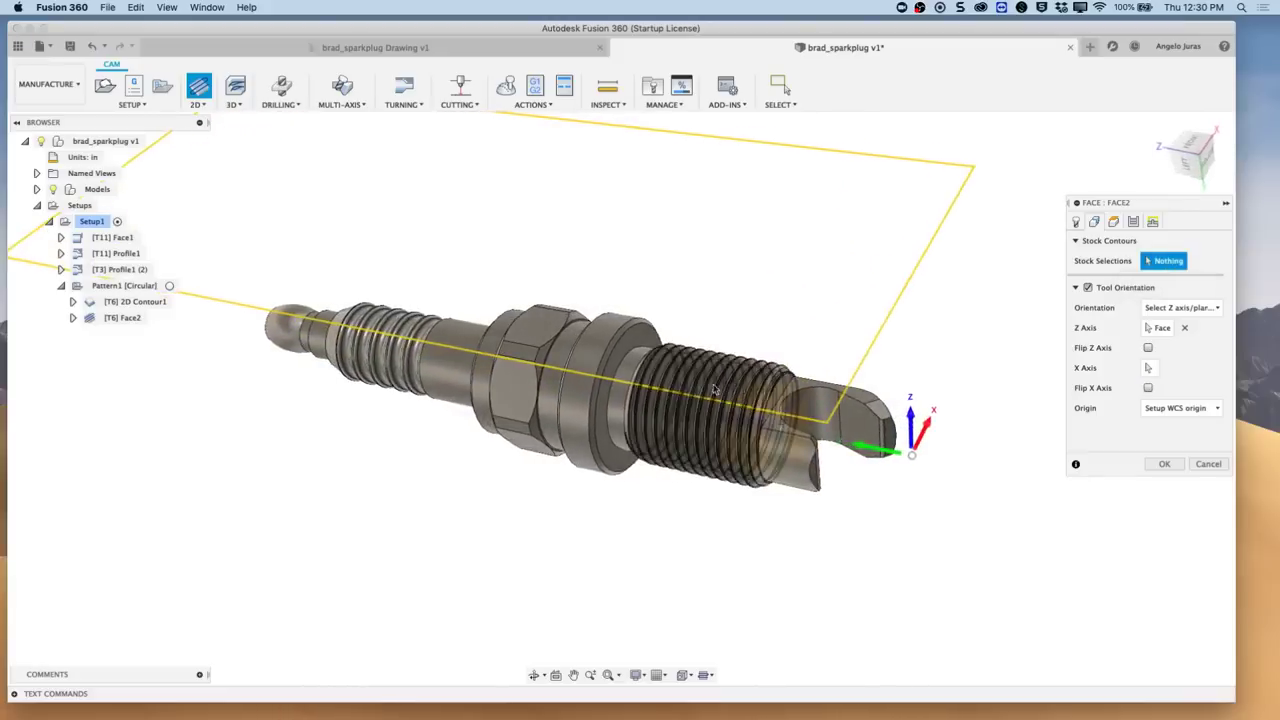
pyautogui.scroll(3, 567, 323)
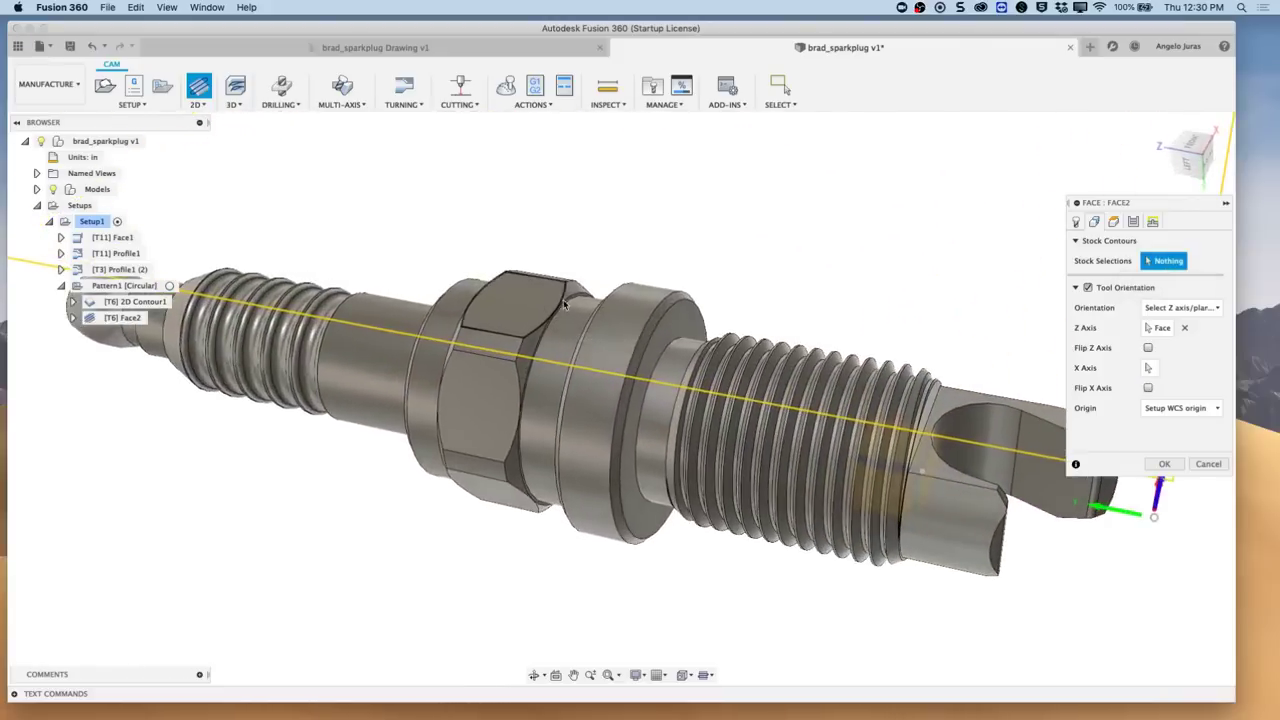
pyautogui.click(565, 298)
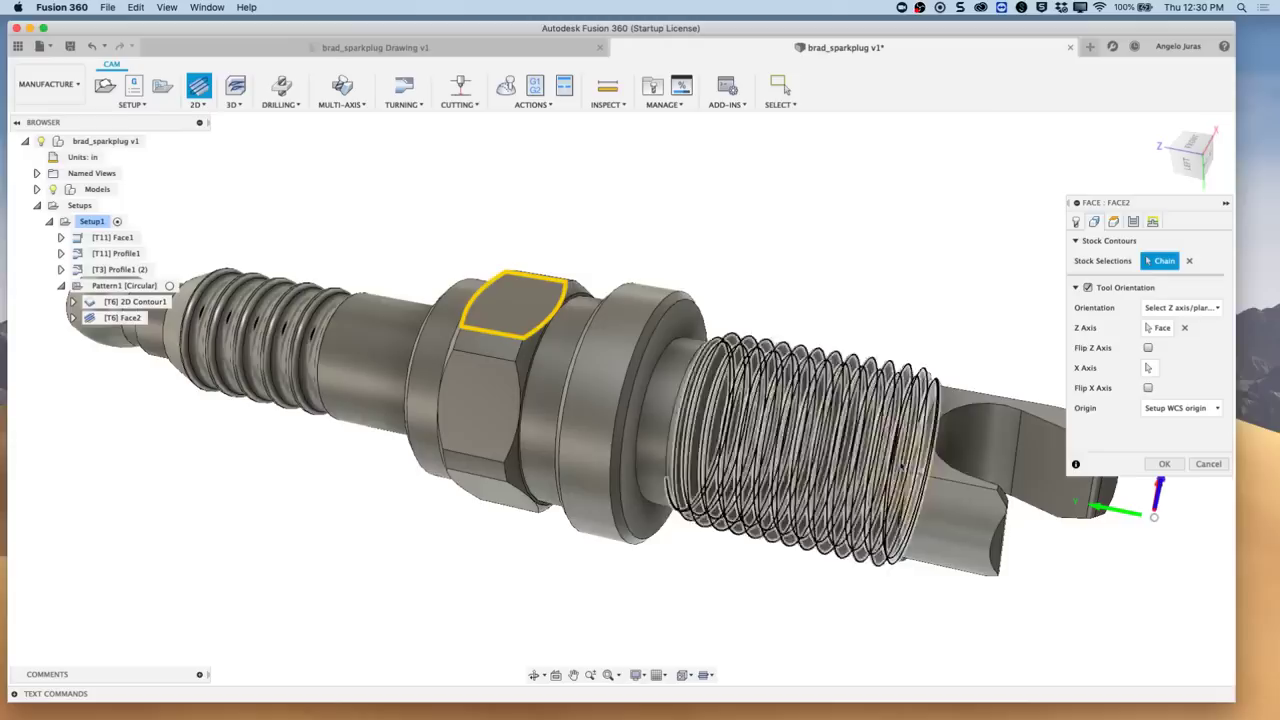
# Step: Set the face operation's Bottom Height to Selection, referencing the hex section's upper flat
pyautogui.click(1118, 222)
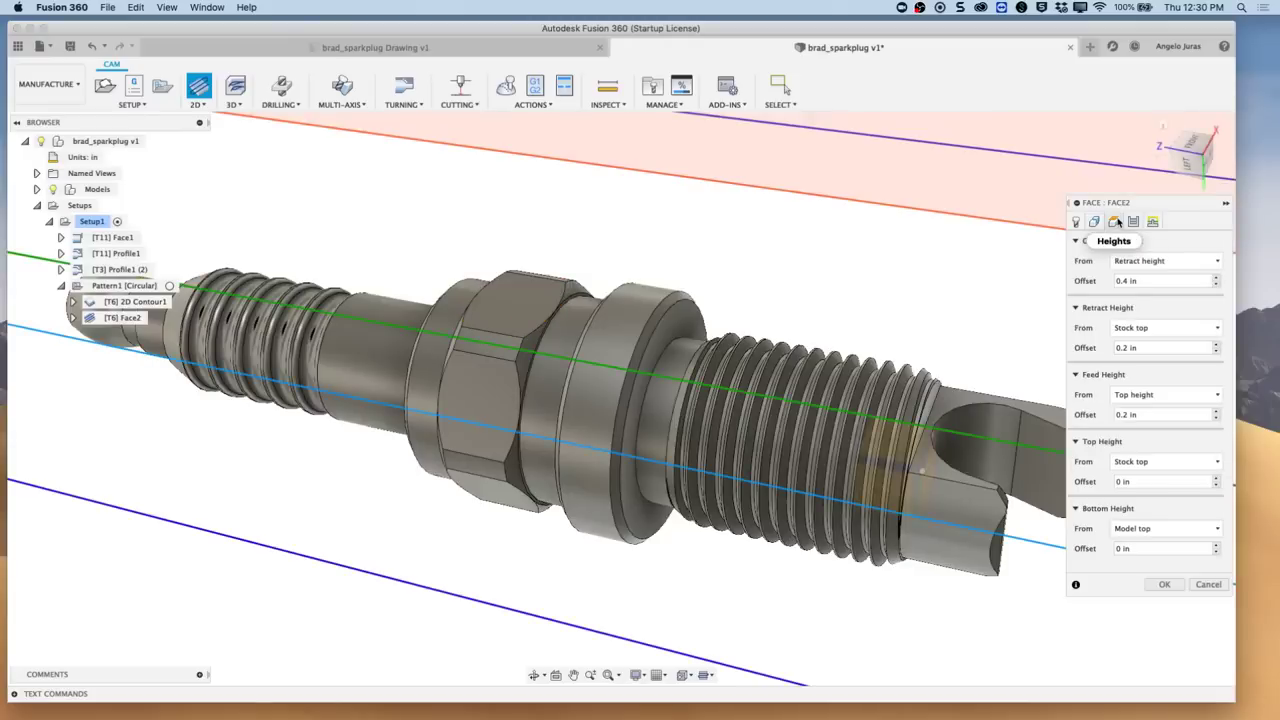
pyautogui.click(1173, 530)
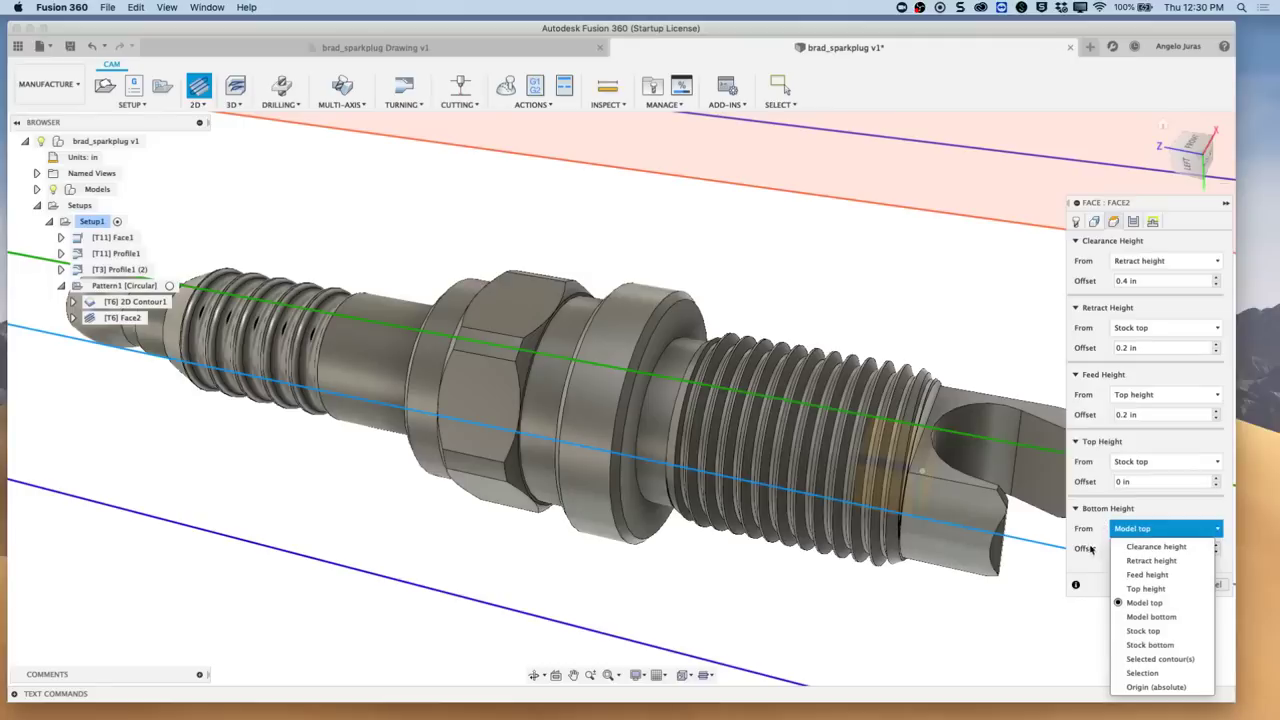
pyautogui.click(1190, 155)
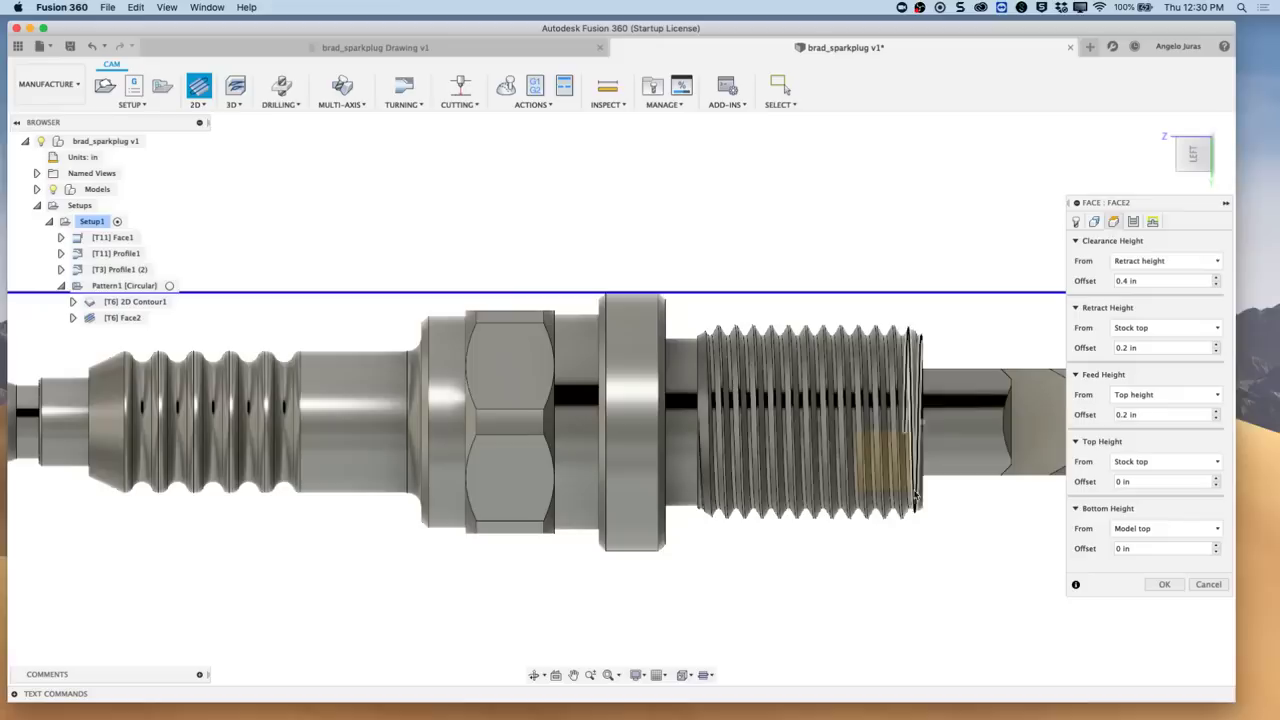
pyautogui.click(1217, 530)
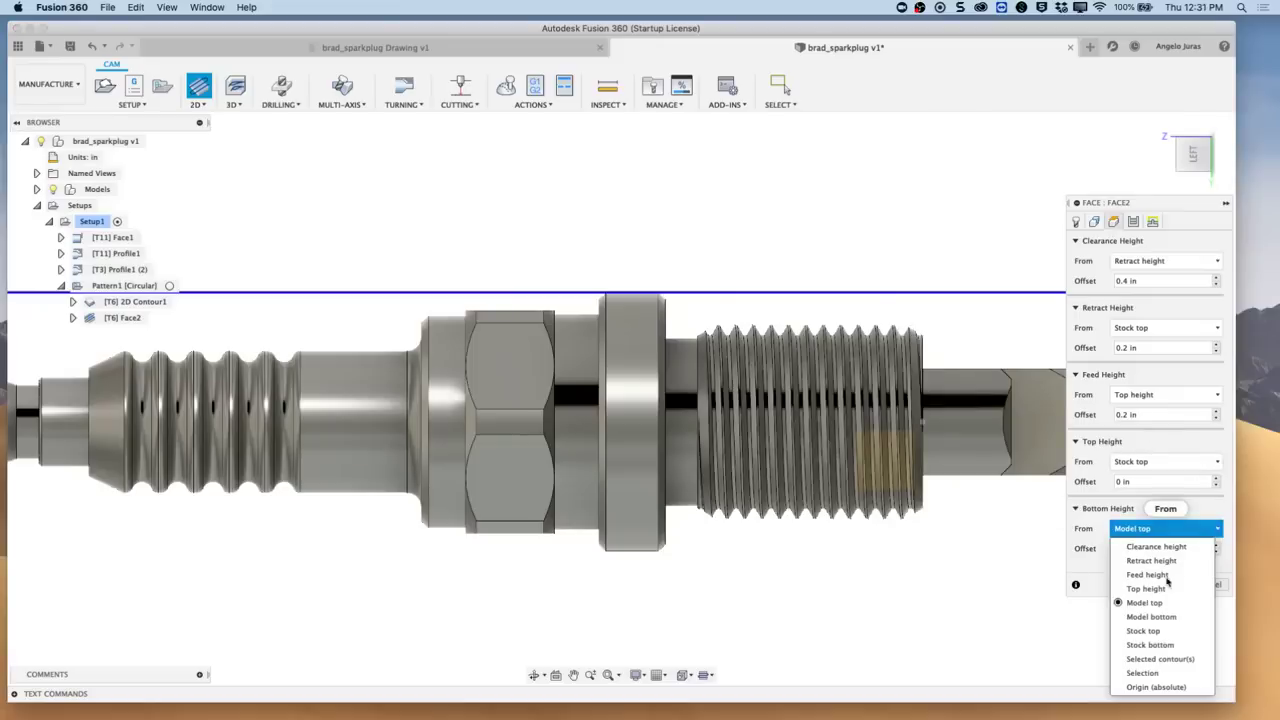
pyautogui.click(1160, 673)
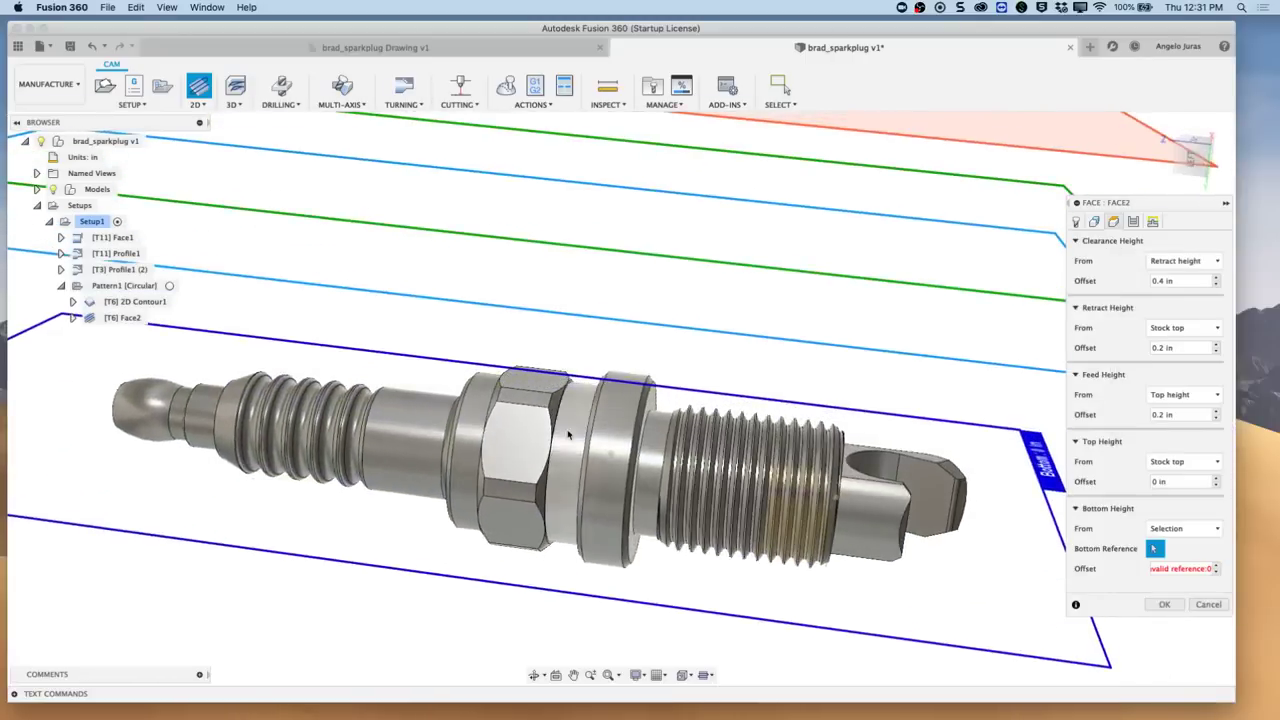
pyautogui.scroll(5, 615, 435)
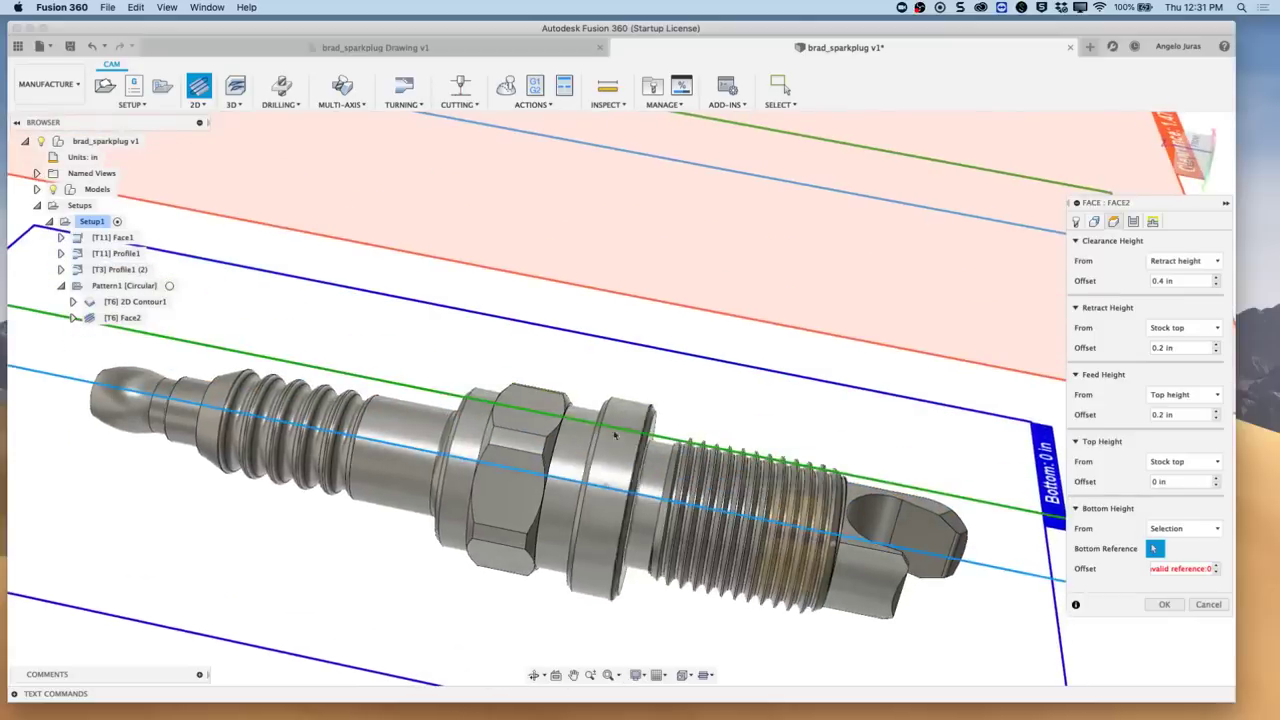
pyautogui.click(542, 437)
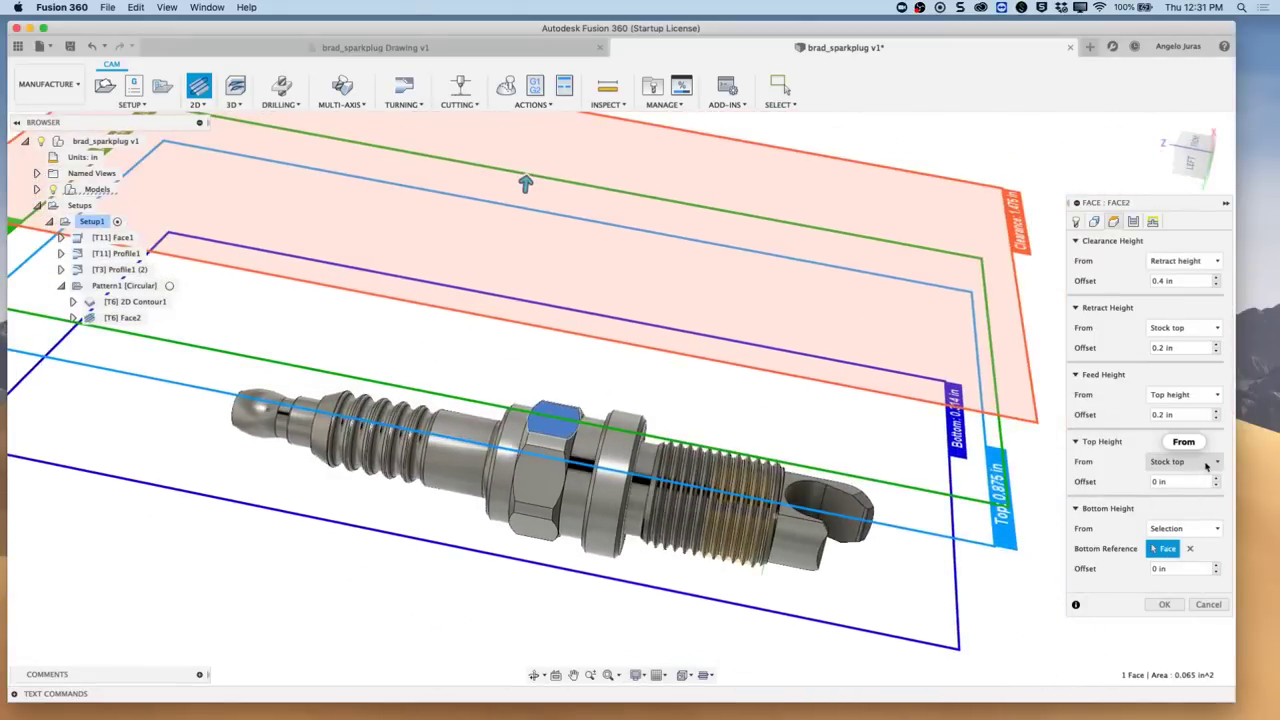
# Step: Set the Top Height to Selection, referencing the large collar's cylindrical face, and check the height planes from the Left view
pyautogui.moveTo(1216, 462)
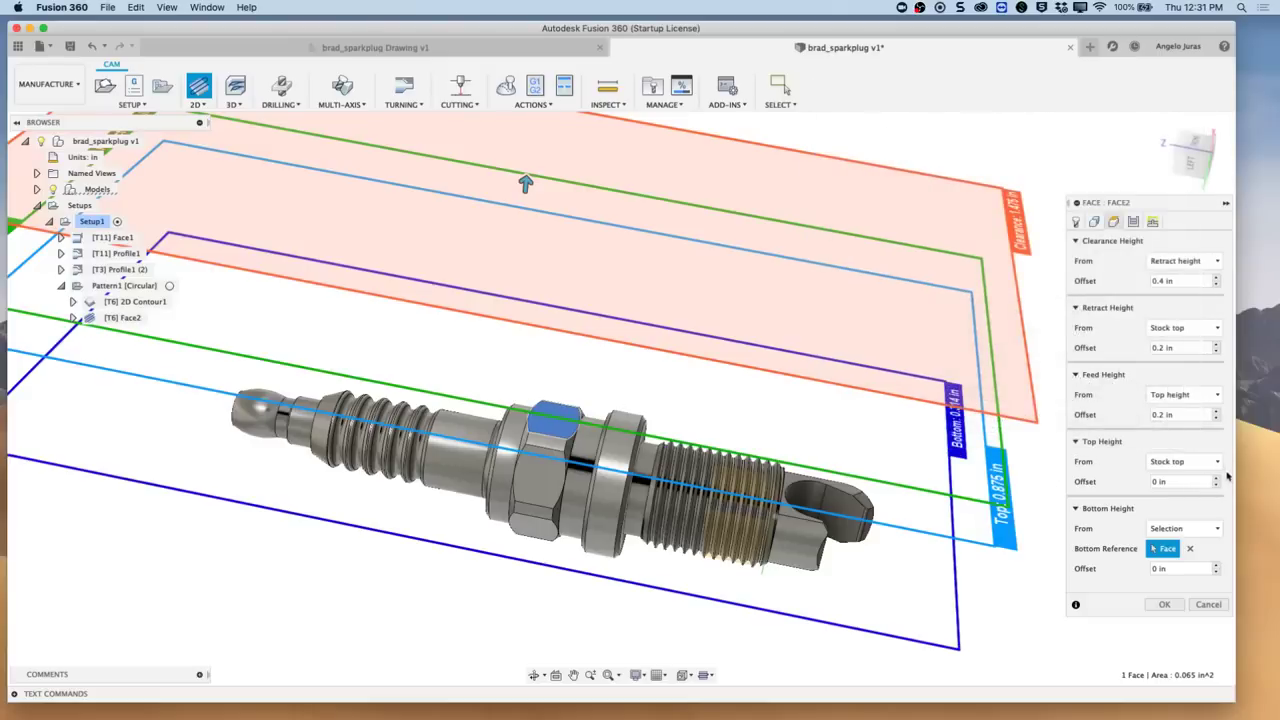
pyautogui.click(1217, 462)
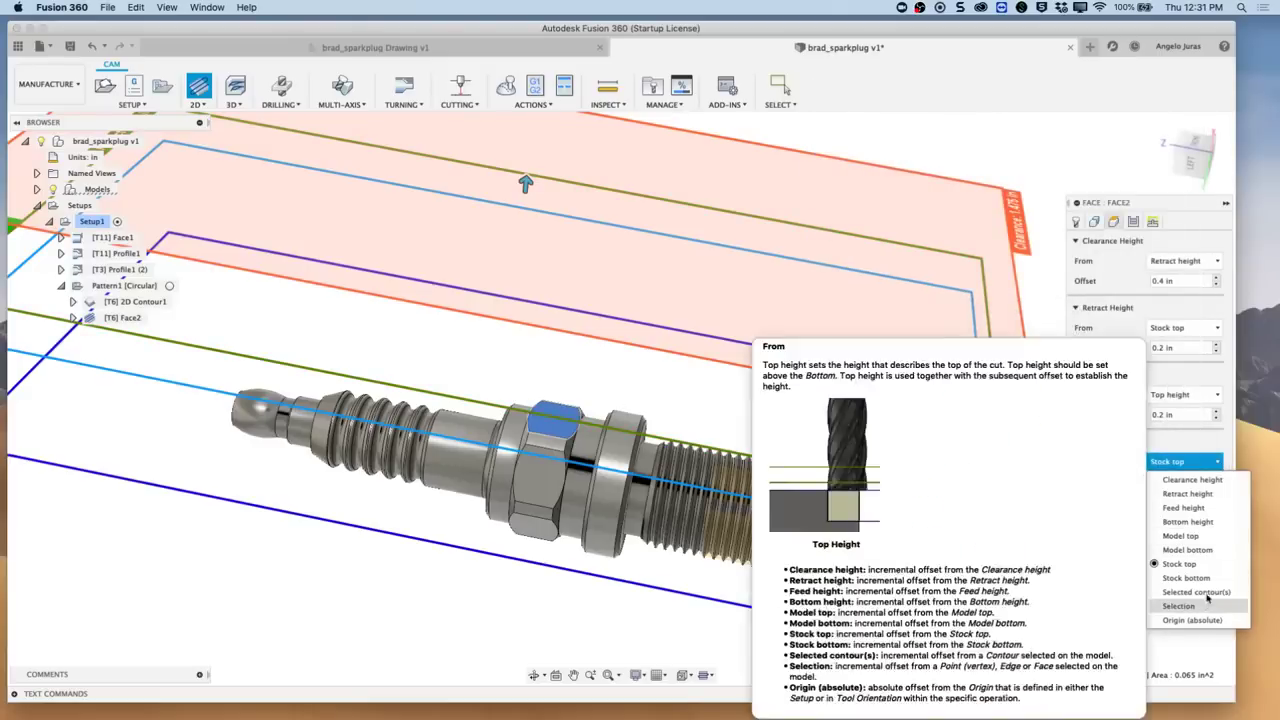
pyautogui.click(1180, 606)
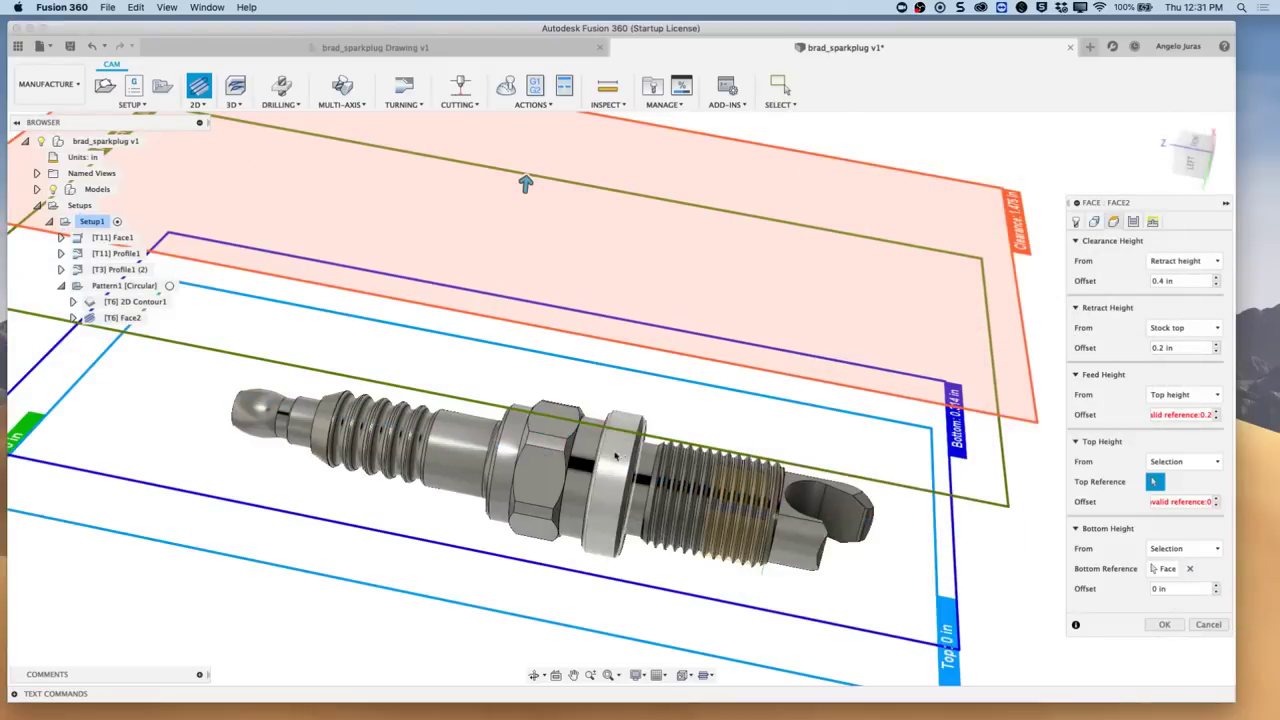
pyautogui.click(616, 456)
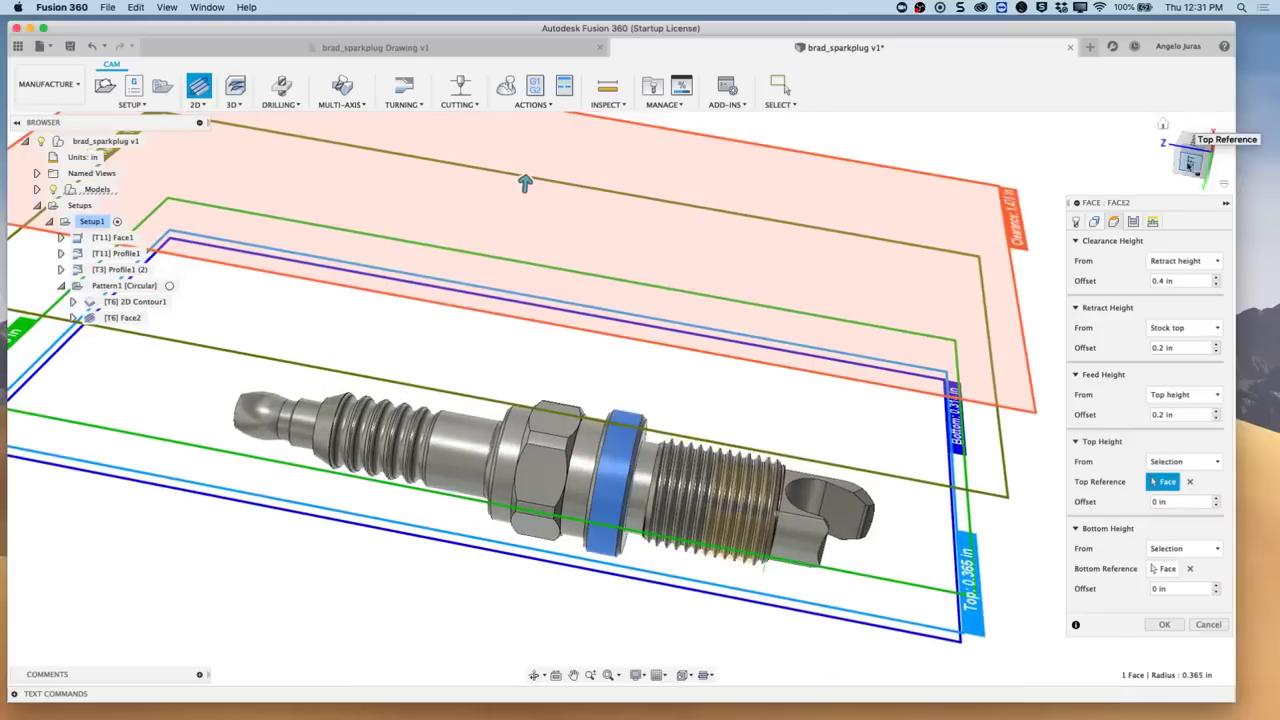
pyautogui.click(1190, 160)
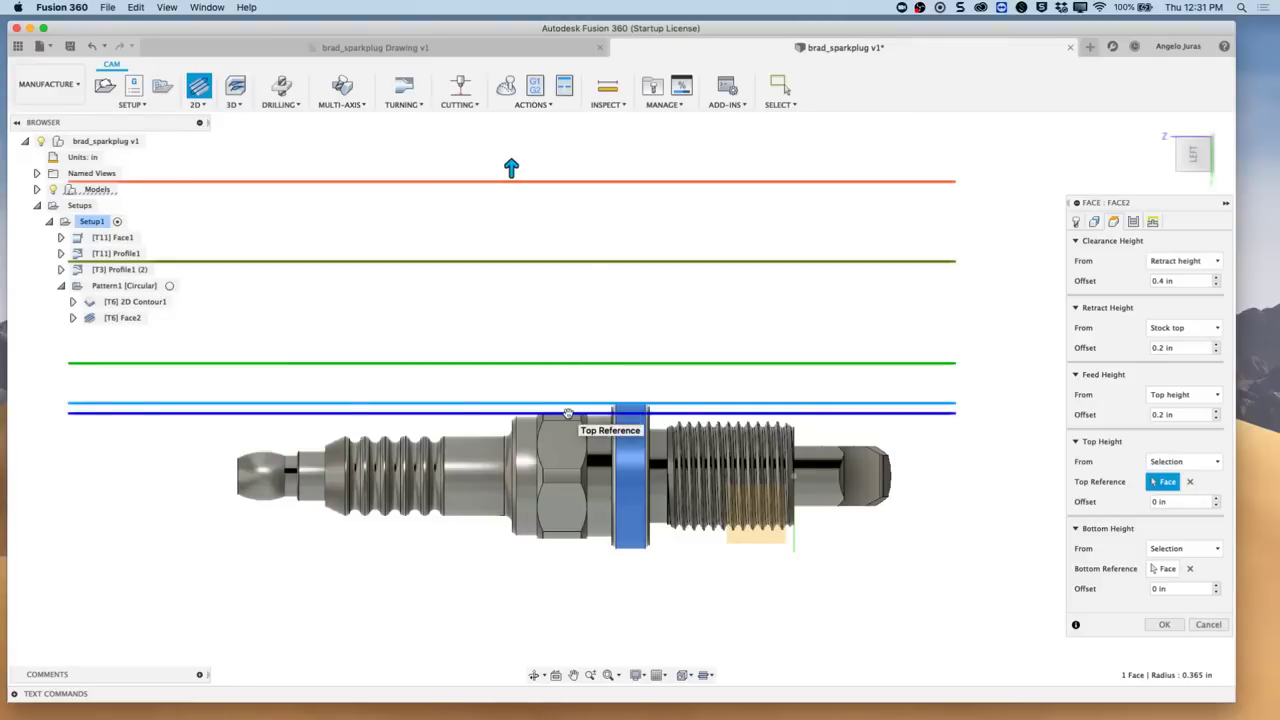
# Step: Review the face operation's passes and linking settings, then accept them to generate the Face2 toolpath
pyautogui.click(1133, 222)
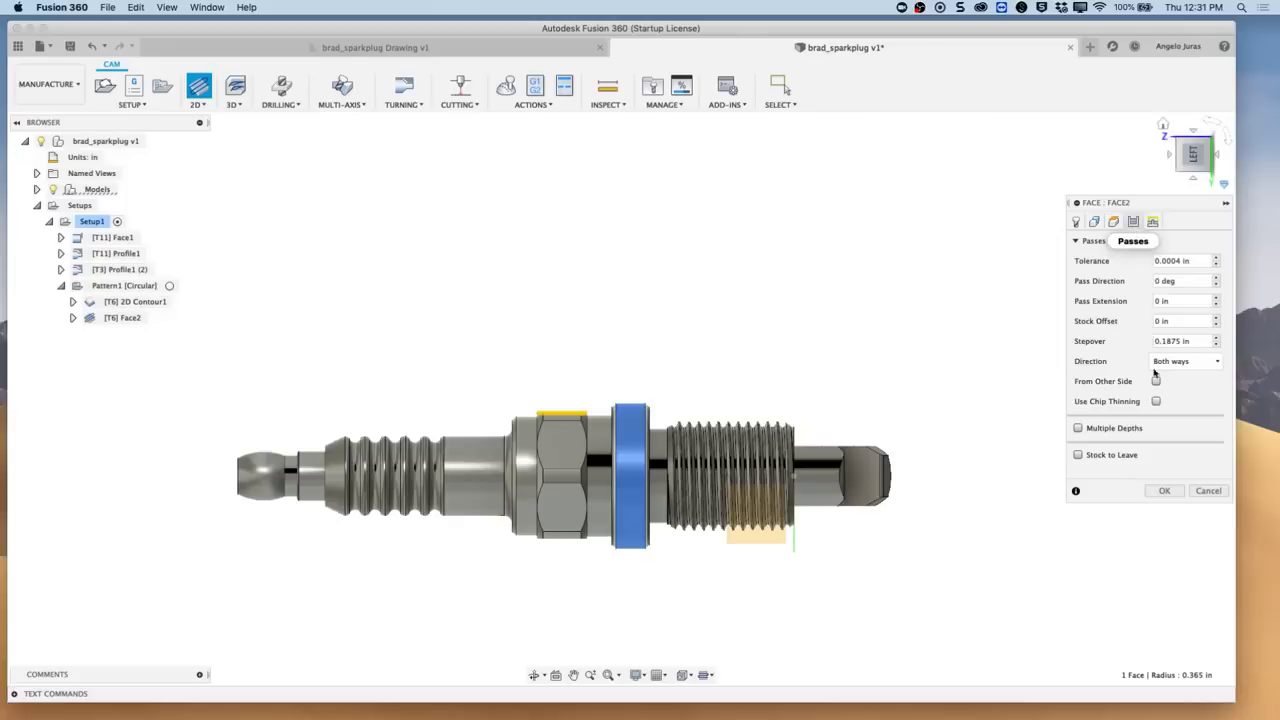
pyautogui.click(1153, 222)
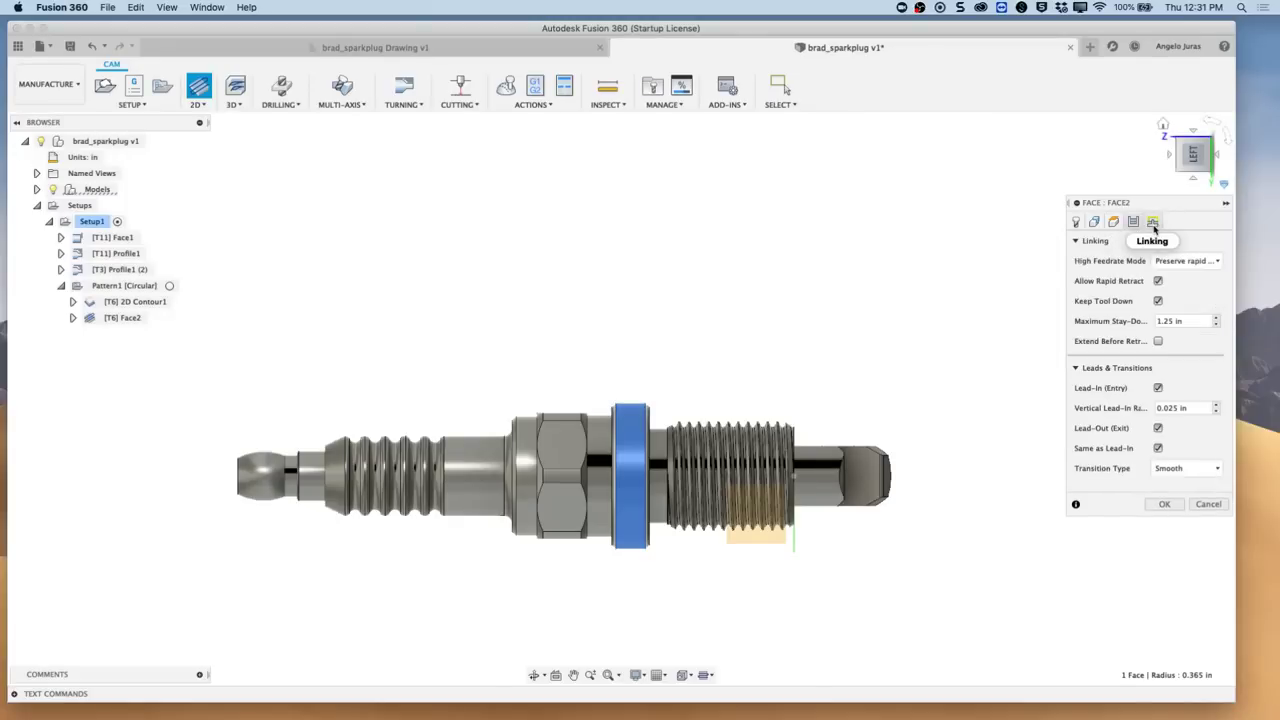
pyautogui.click(1166, 504)
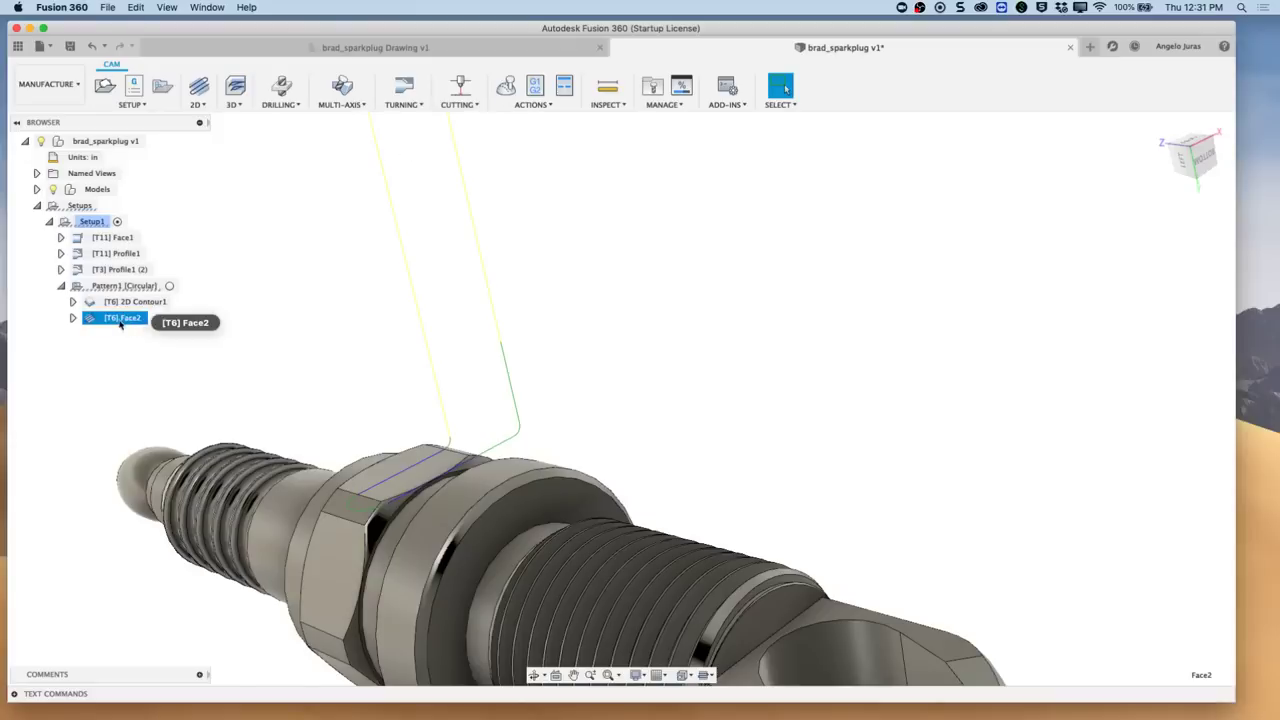
# Step: Move Face2 out of Pattern1 so it sits directly under Setup1, ahead of the pattern
pyautogui.rightClick(115, 322)
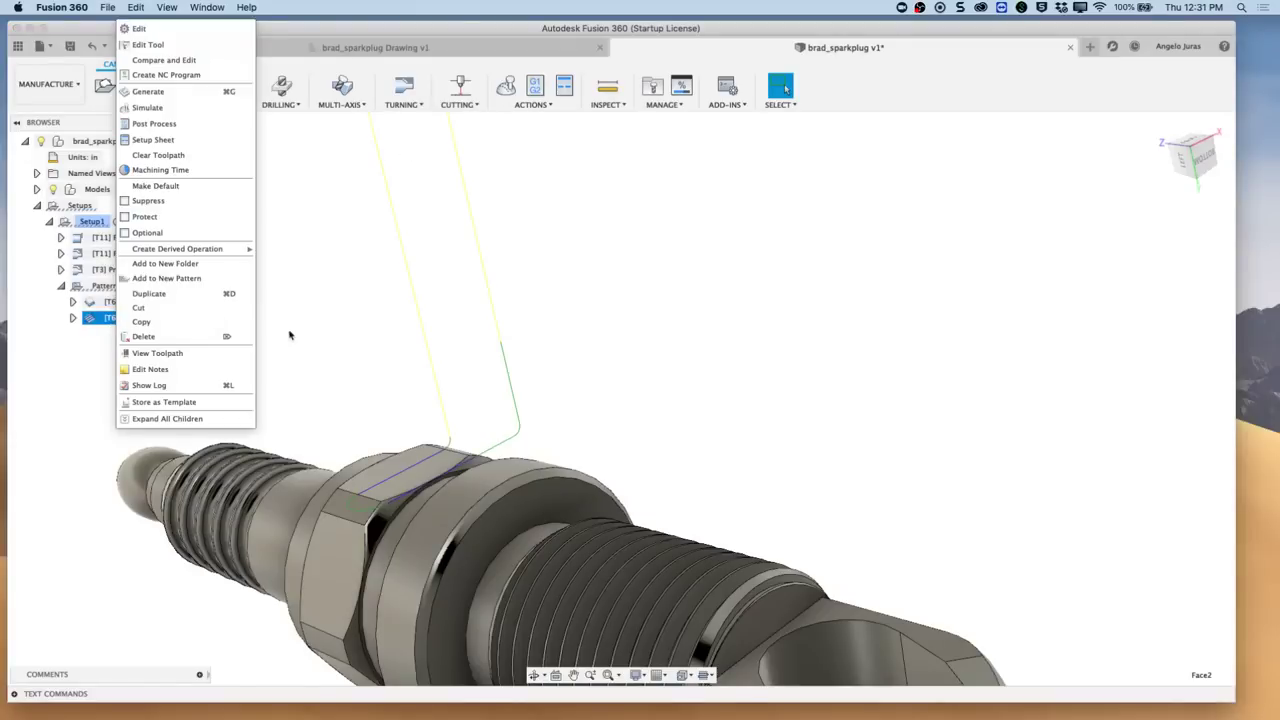
pyautogui.click(60, 346)
pyautogui.moveTo(110, 319); pyautogui.dragTo(100, 287)
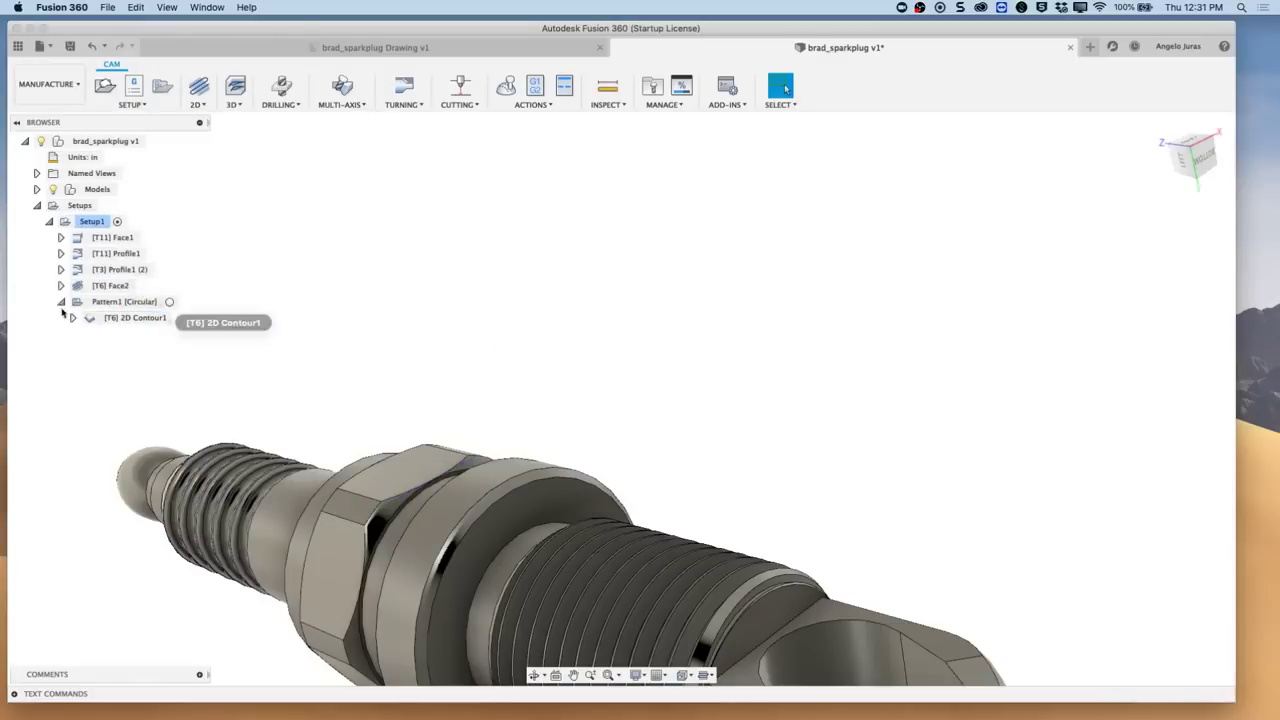
# Step: Add Face2 to a new circular pattern of 6 instances about the large collar's cylindrical face, and expand the new pattern's folder
pyautogui.rightClick(100, 289)
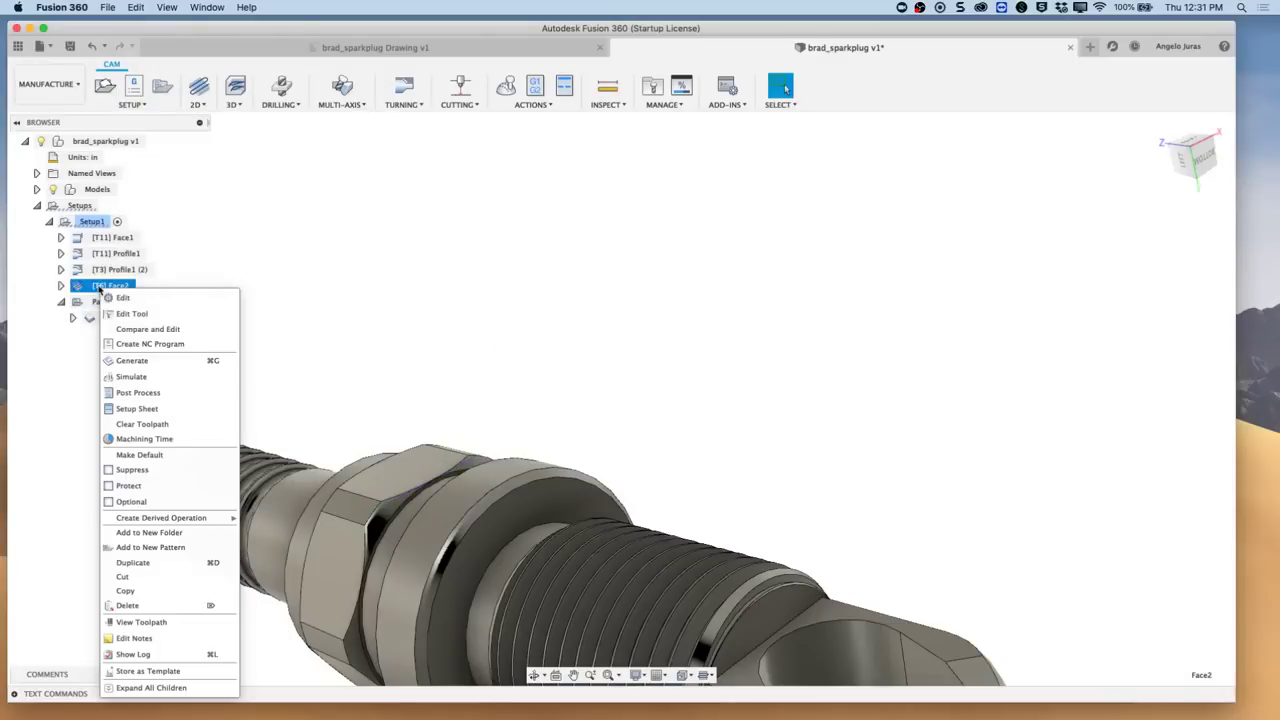
pyautogui.click(181, 549)
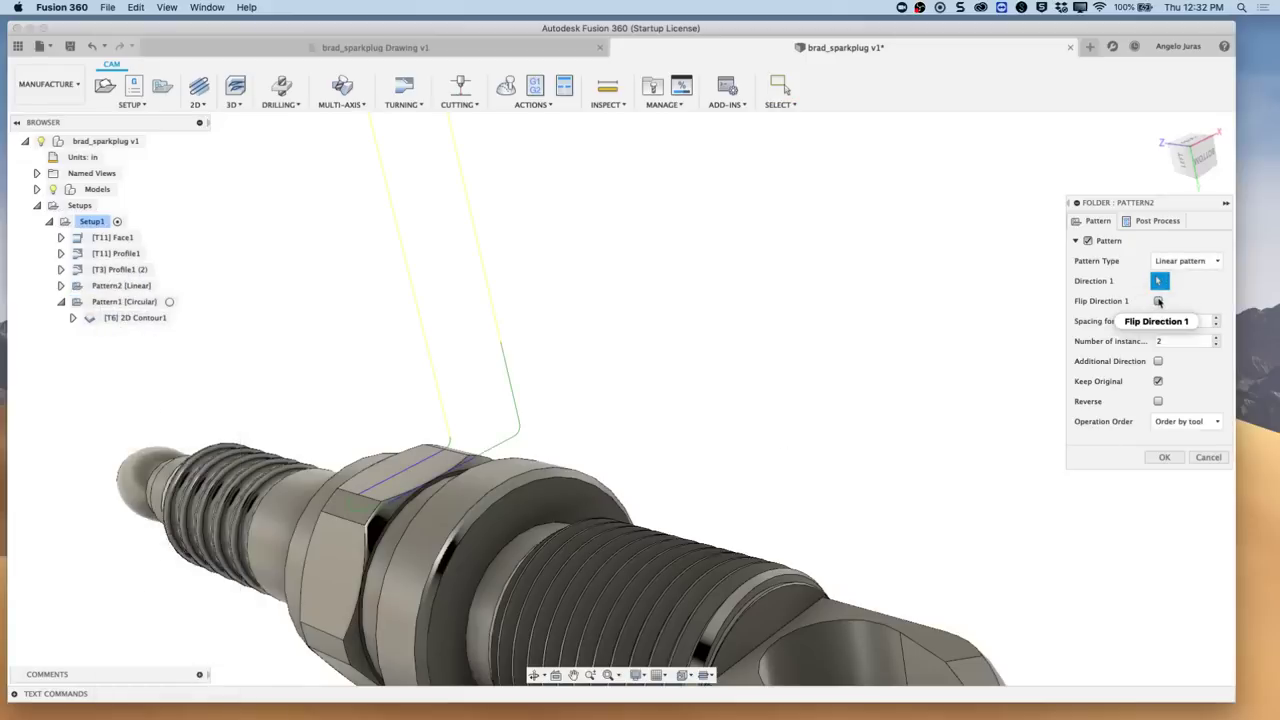
pyautogui.click(1217, 261)
pyautogui.click(1203, 293)
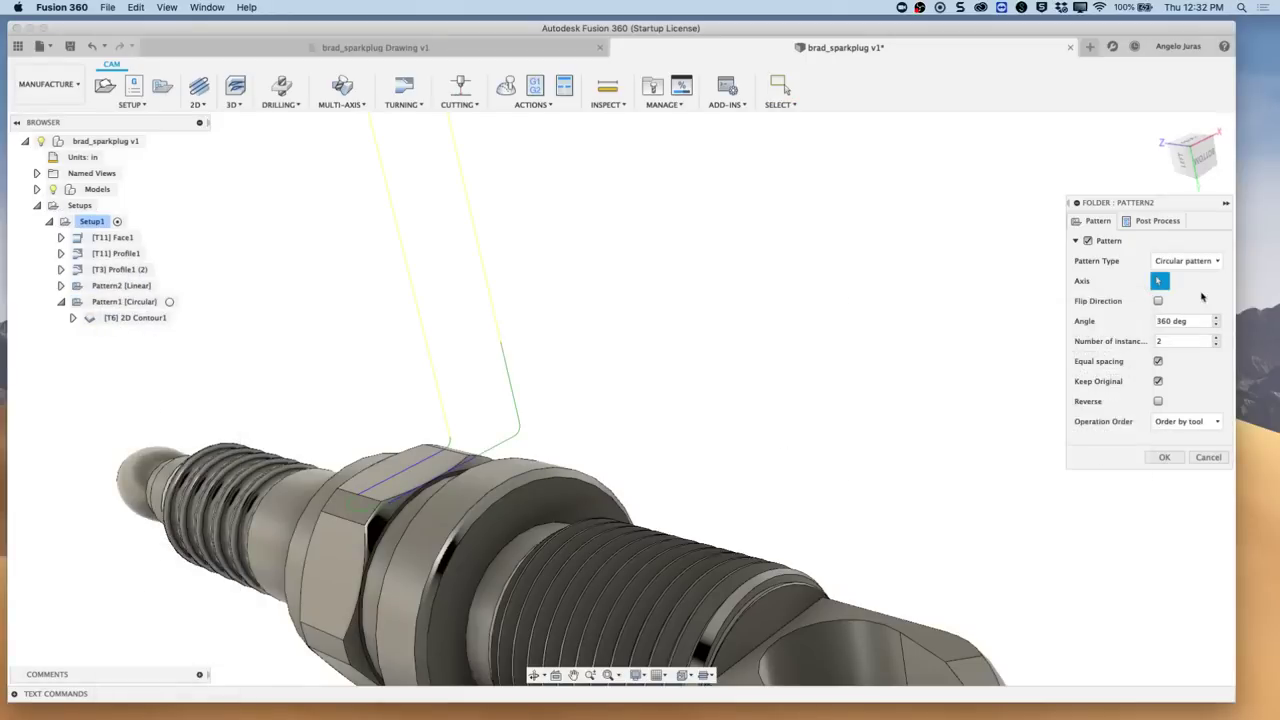
pyautogui.click(474, 497)
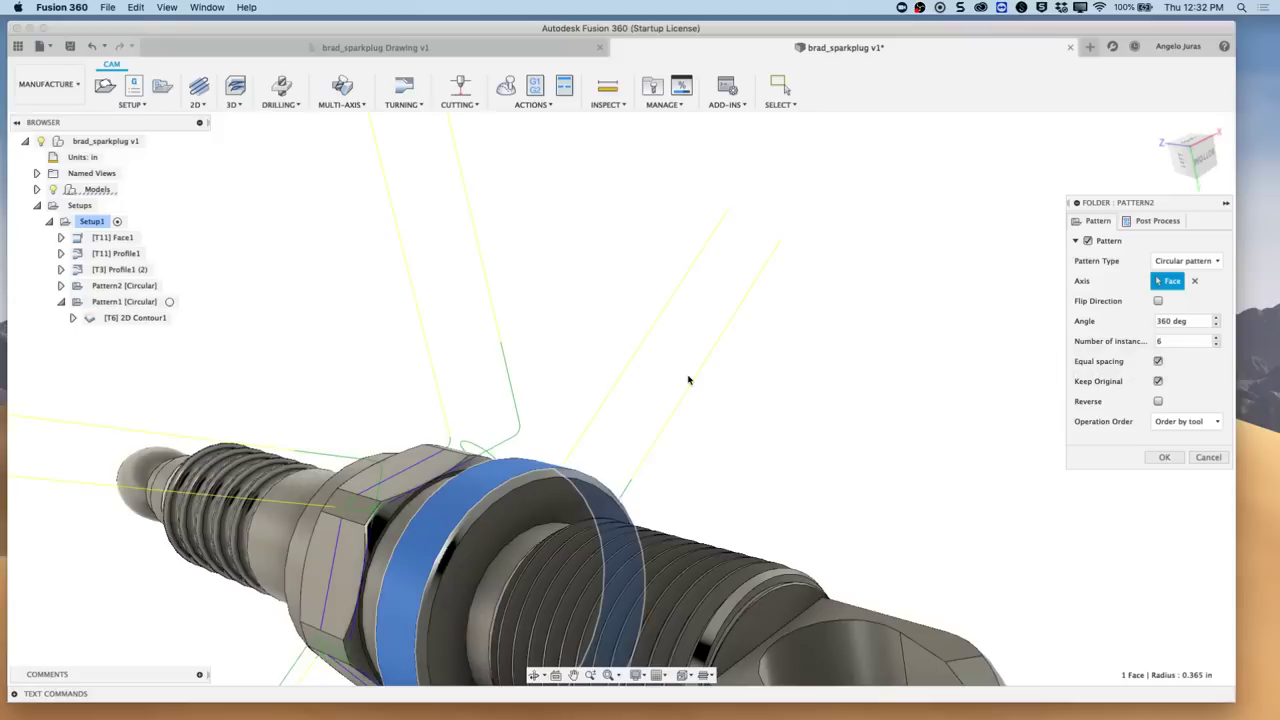
pyautogui.scroll(-5, 688, 380)
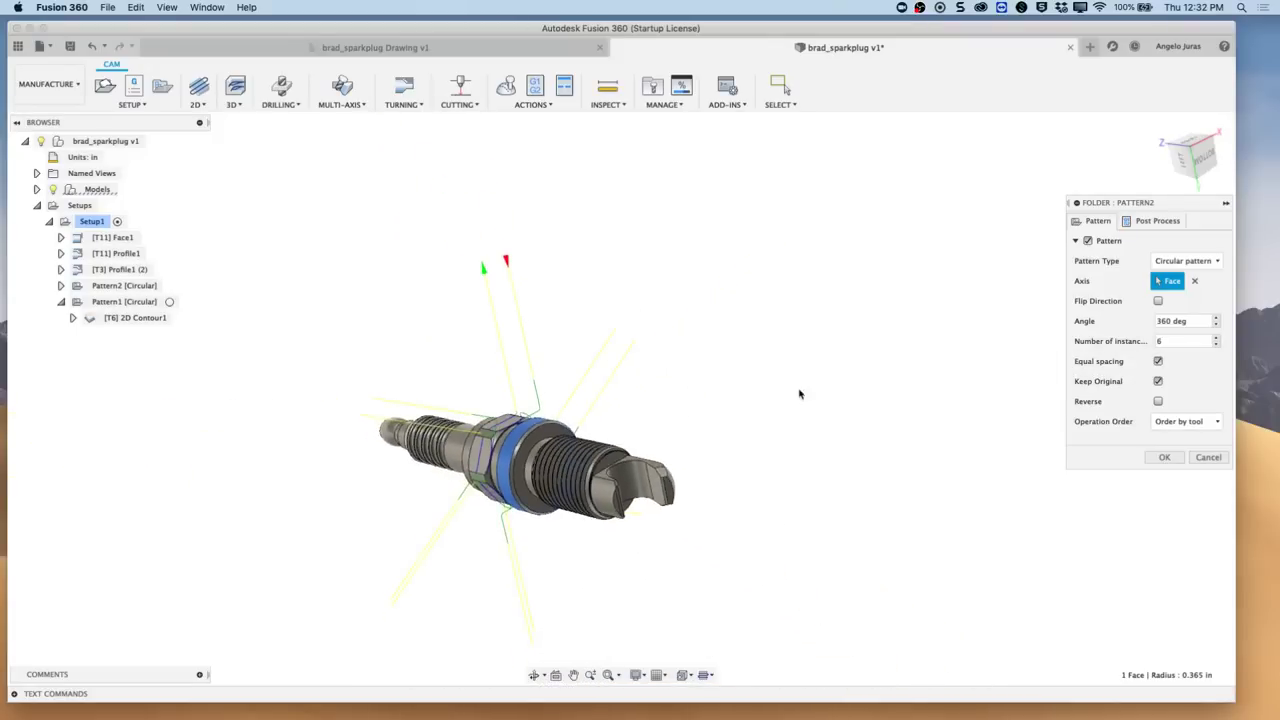
pyautogui.click(1168, 458)
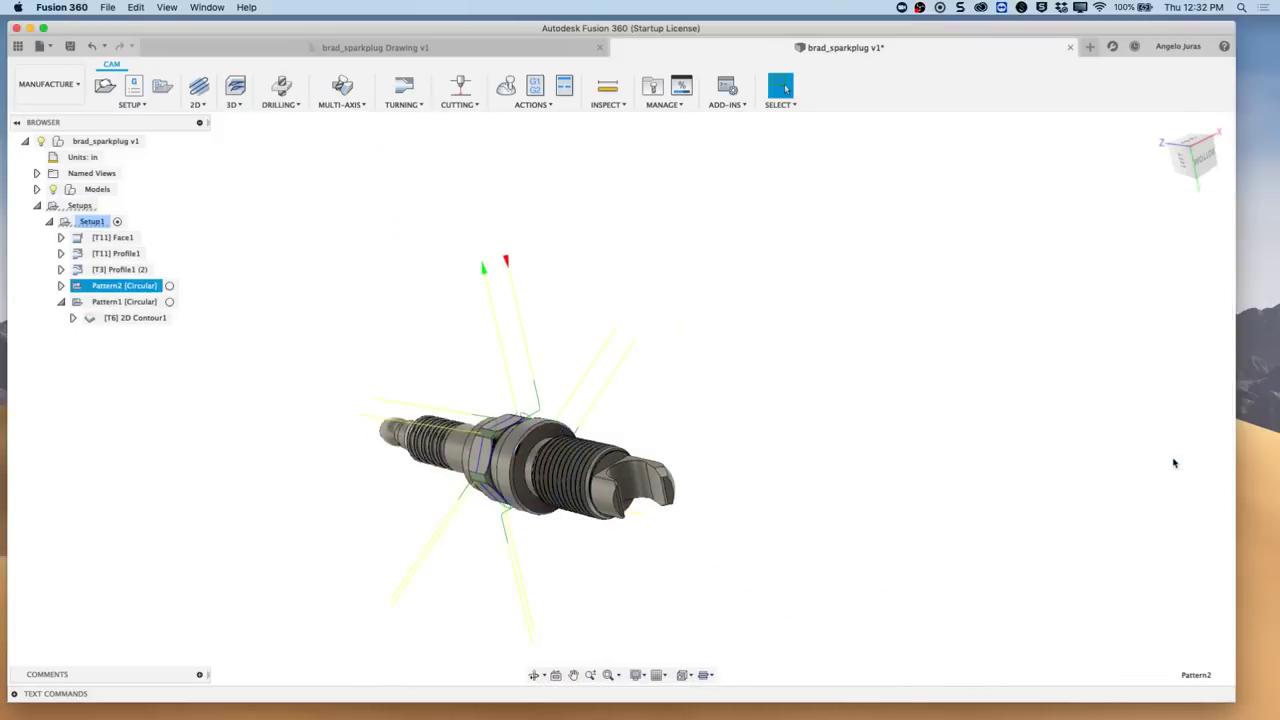
pyautogui.click(61, 286)
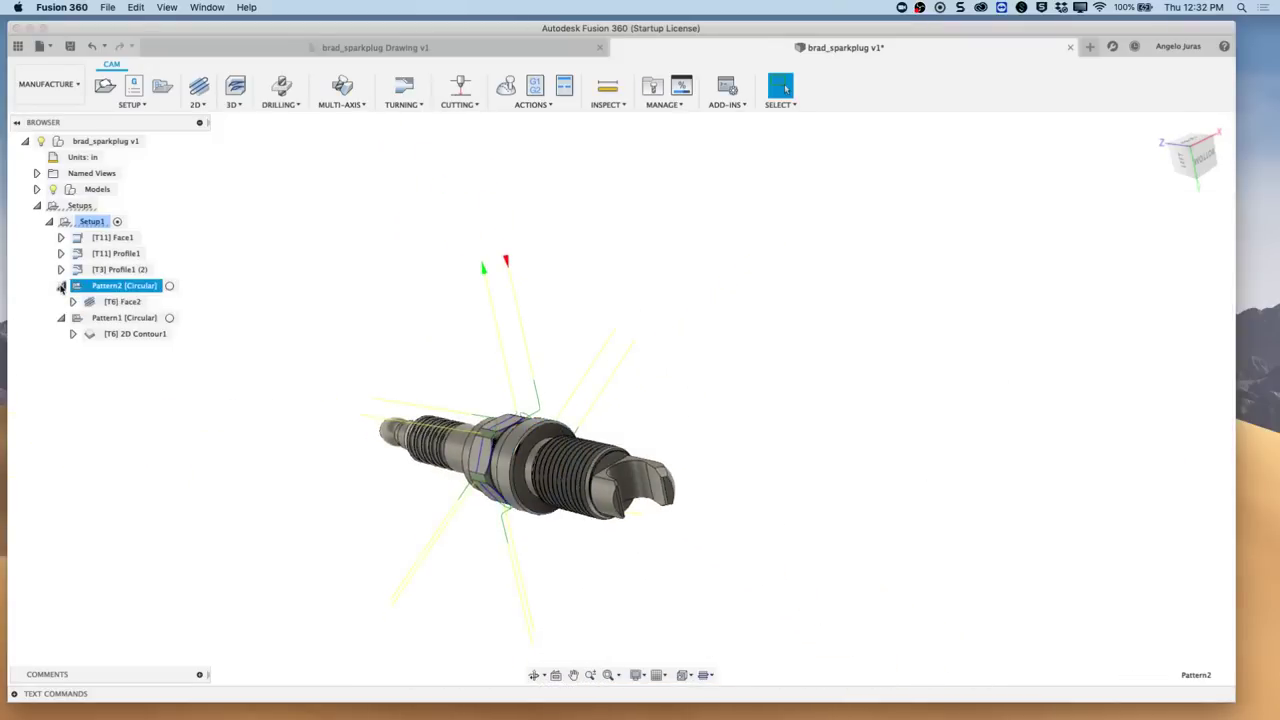
# Step: Open the simulation for all of Setup1, with toolpath mode Tail and stock colorization Material
pyautogui.click(95, 223)
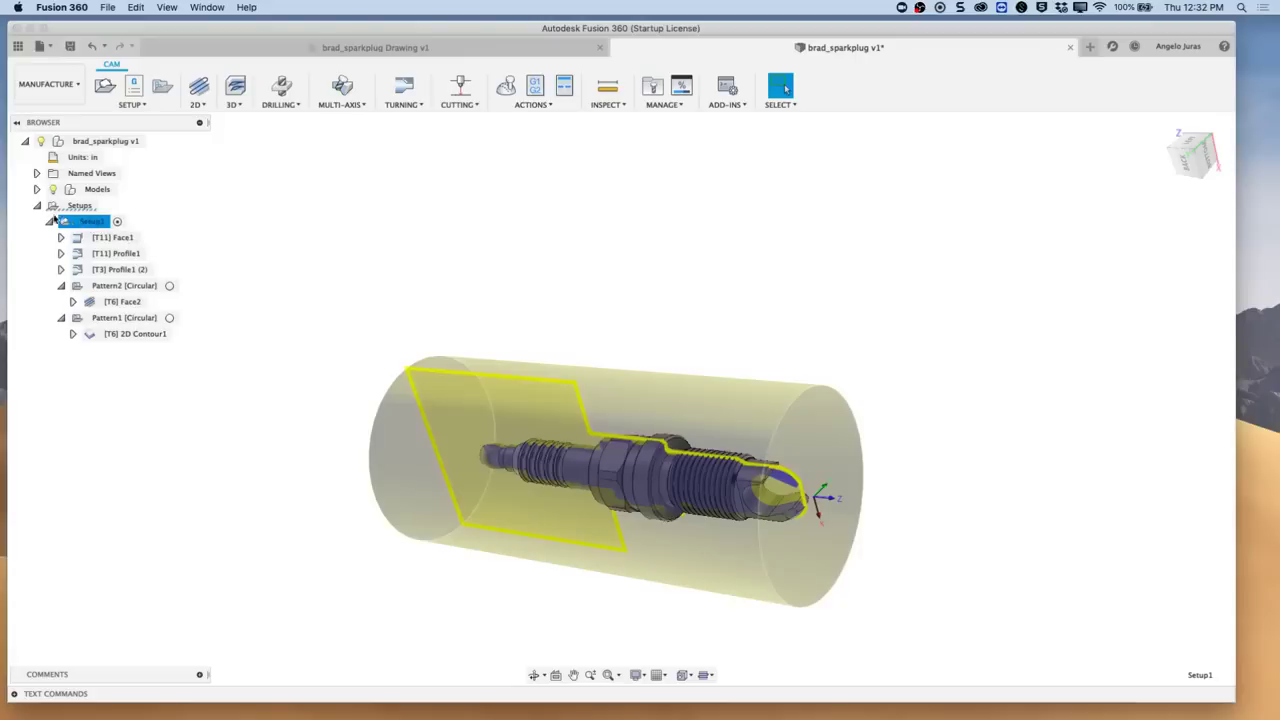
pyautogui.click(506, 86)
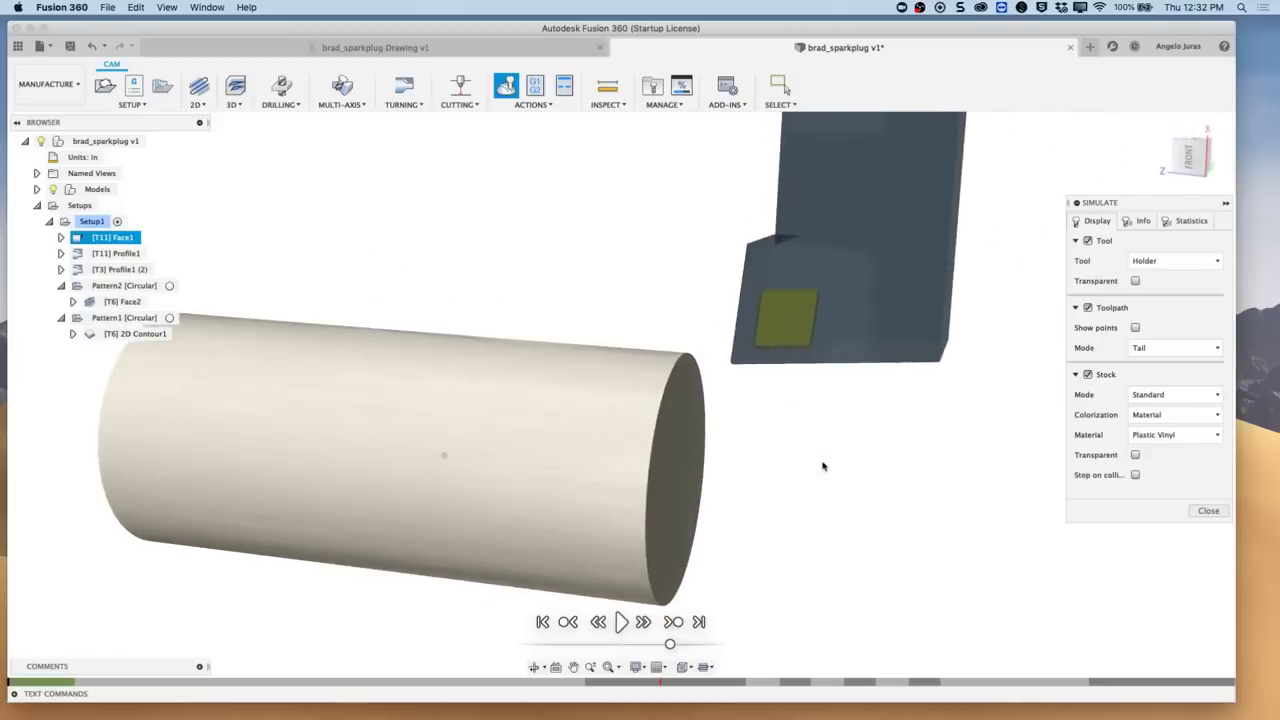
pyautogui.click(1216, 349)
pyautogui.click(1175, 423)
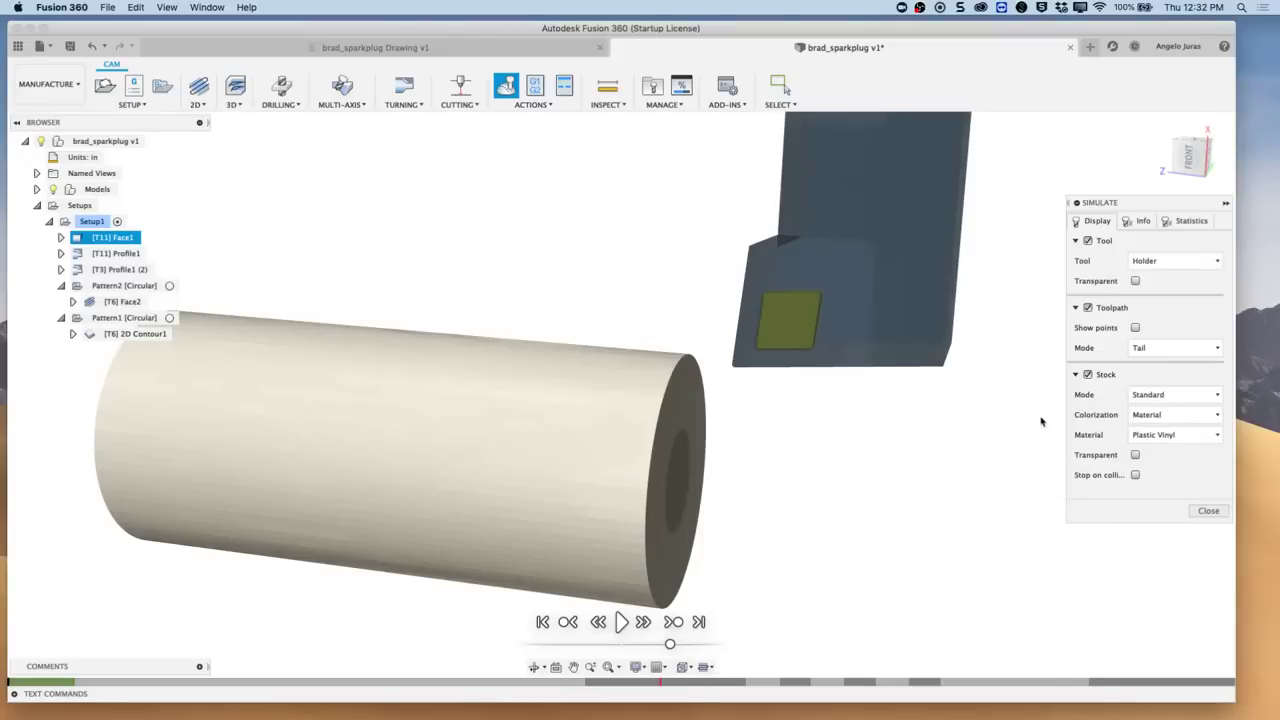
pyautogui.click(1215, 418)
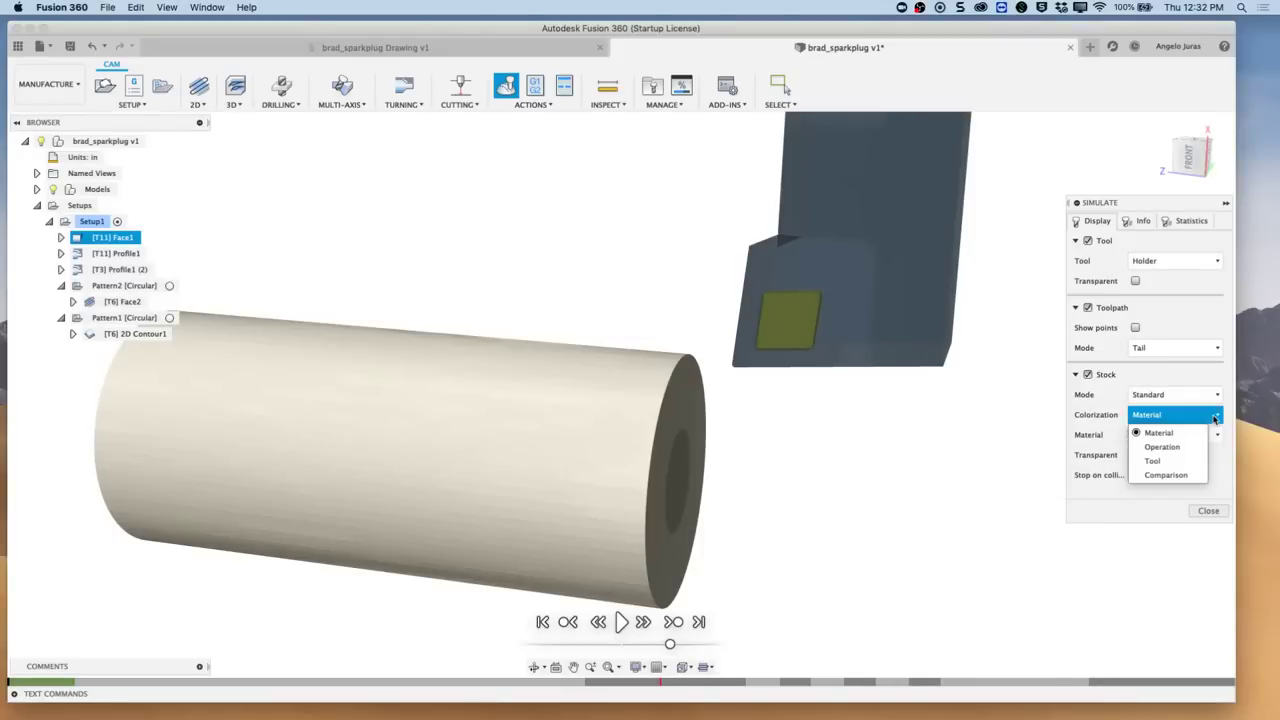
pyautogui.click(1160, 433)
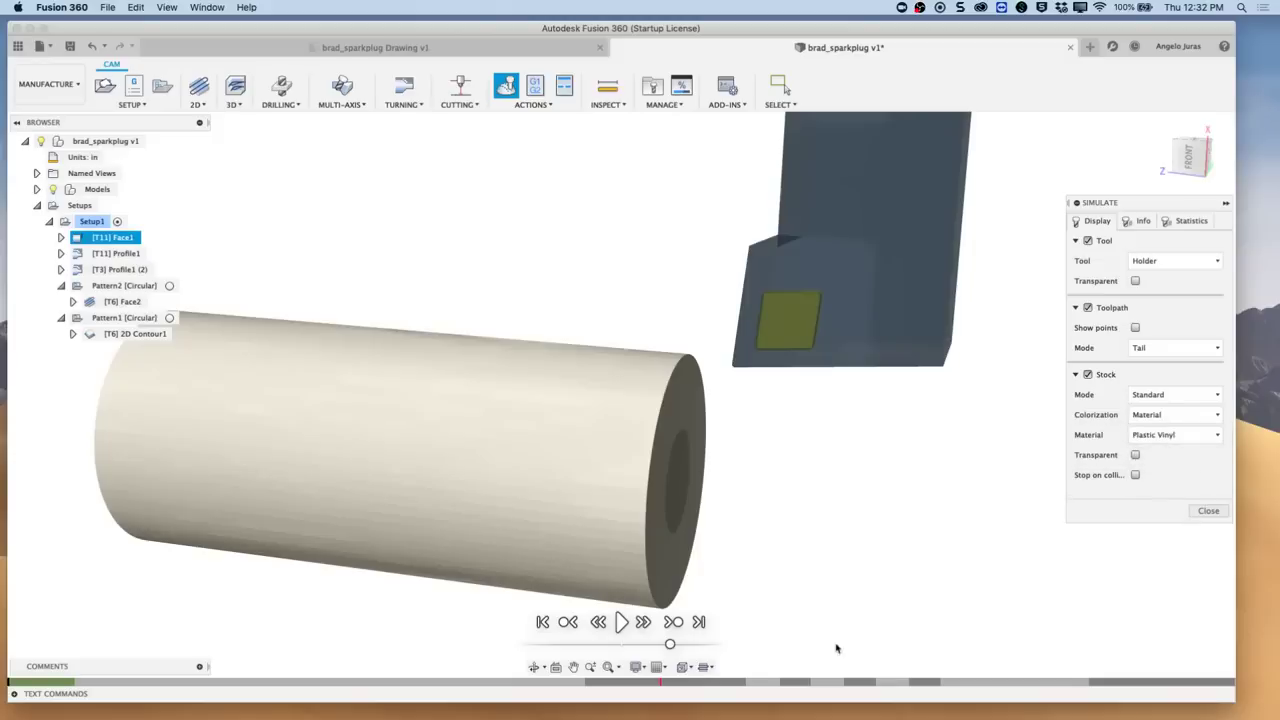
# Step: Play the Setup1 simulation at a higher speed through the turning passes and live-tool operations to inspect the cut stock
pyautogui.click(621, 622)
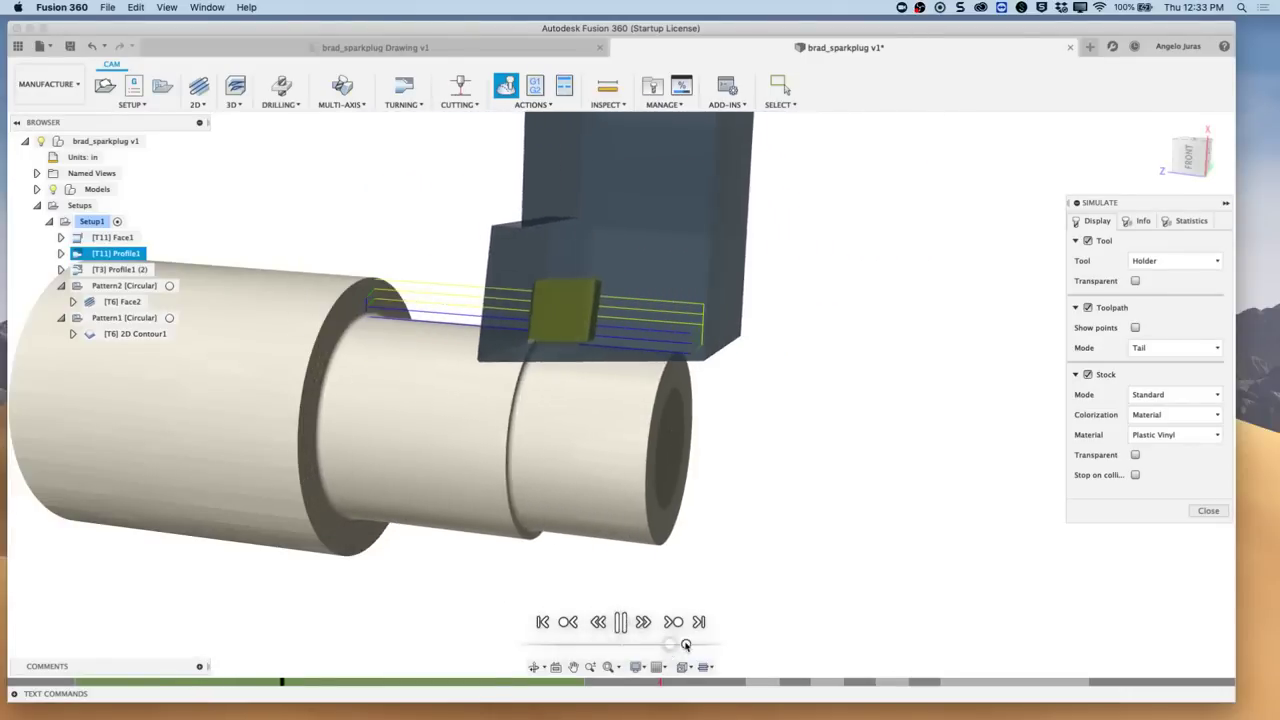
pyautogui.moveTo(670, 646); pyautogui.dragTo(703, 644)
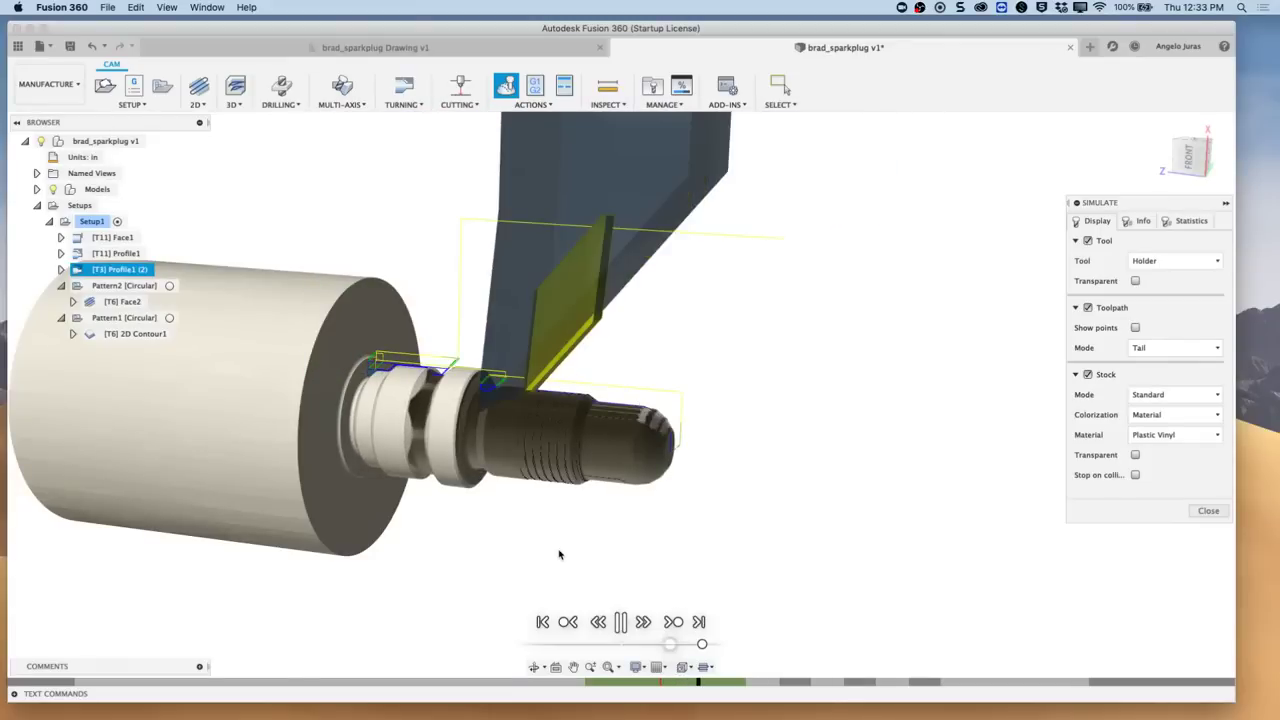
pyautogui.moveTo(660, 684)
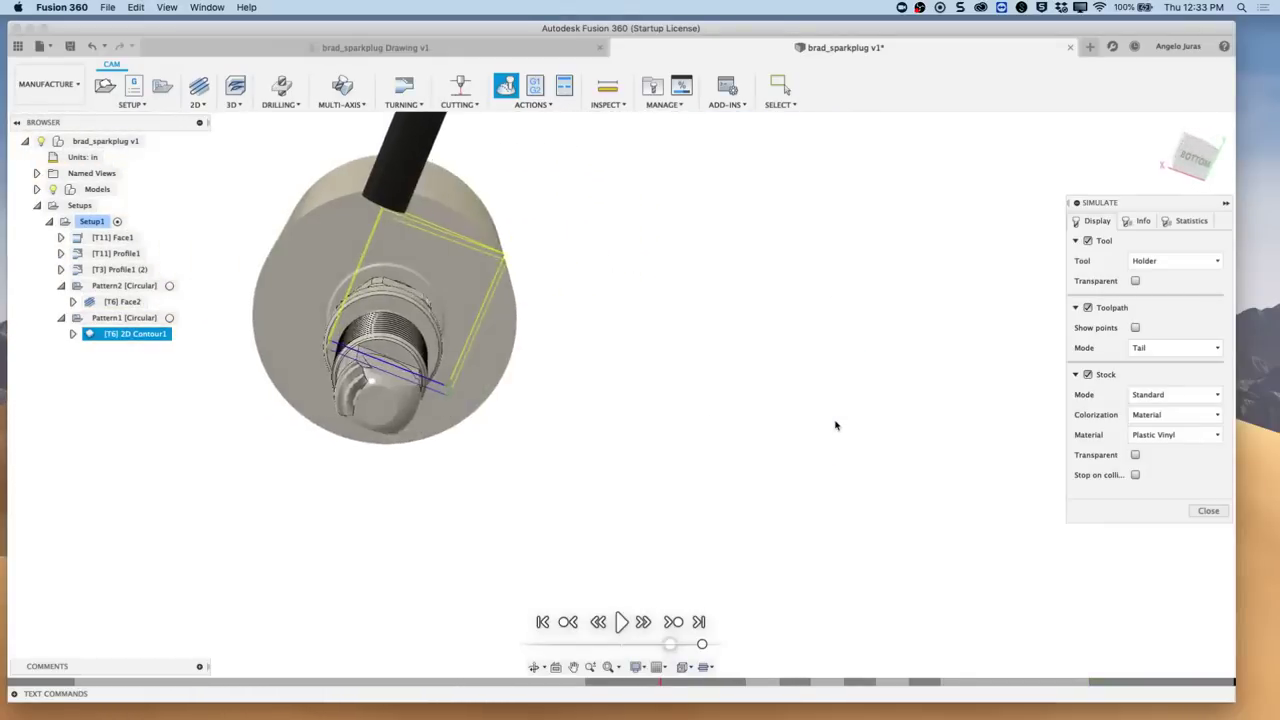
# Step: Inspect the cut stock around the spark plug in the paused Setup1 simulation and close the simulation
pyautogui.click(660, 683)
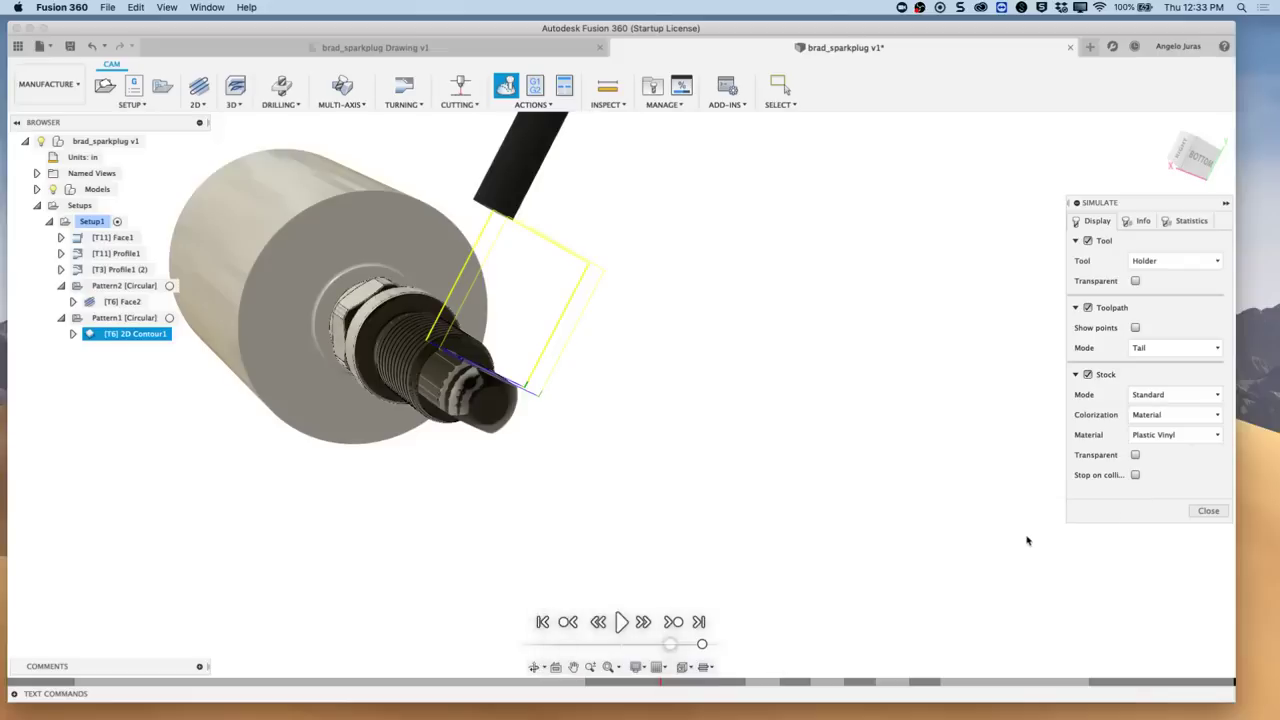
pyautogui.click(1219, 512)
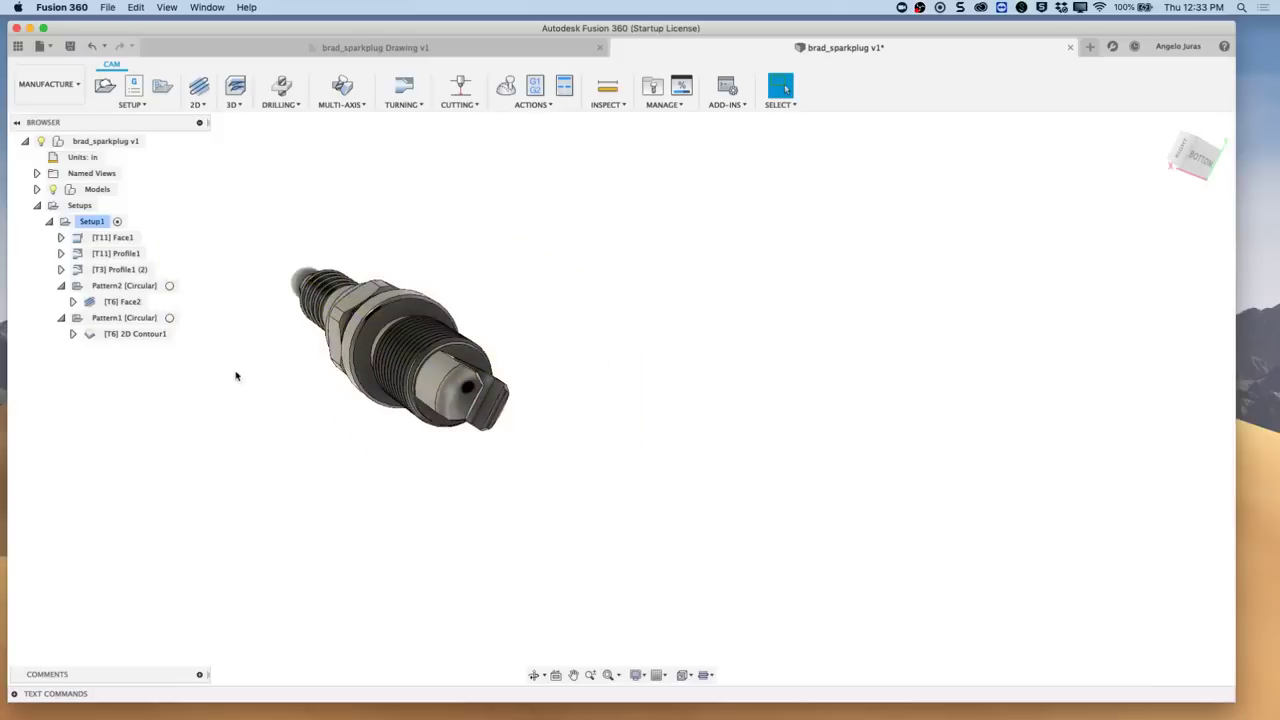
# Step: Edit the Profile1 (2) turning operation and set the back offset of its geometry to .03 in
pyautogui.click(113, 270)
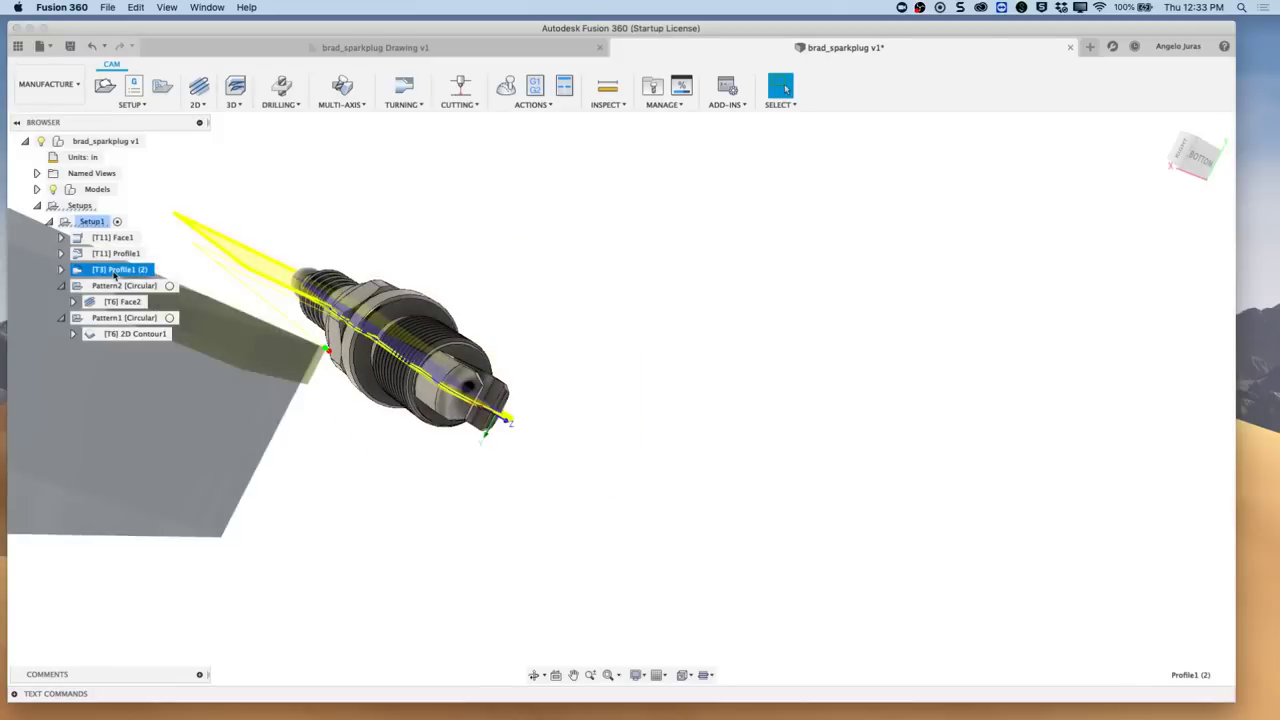
pyautogui.rightClick(116, 253)
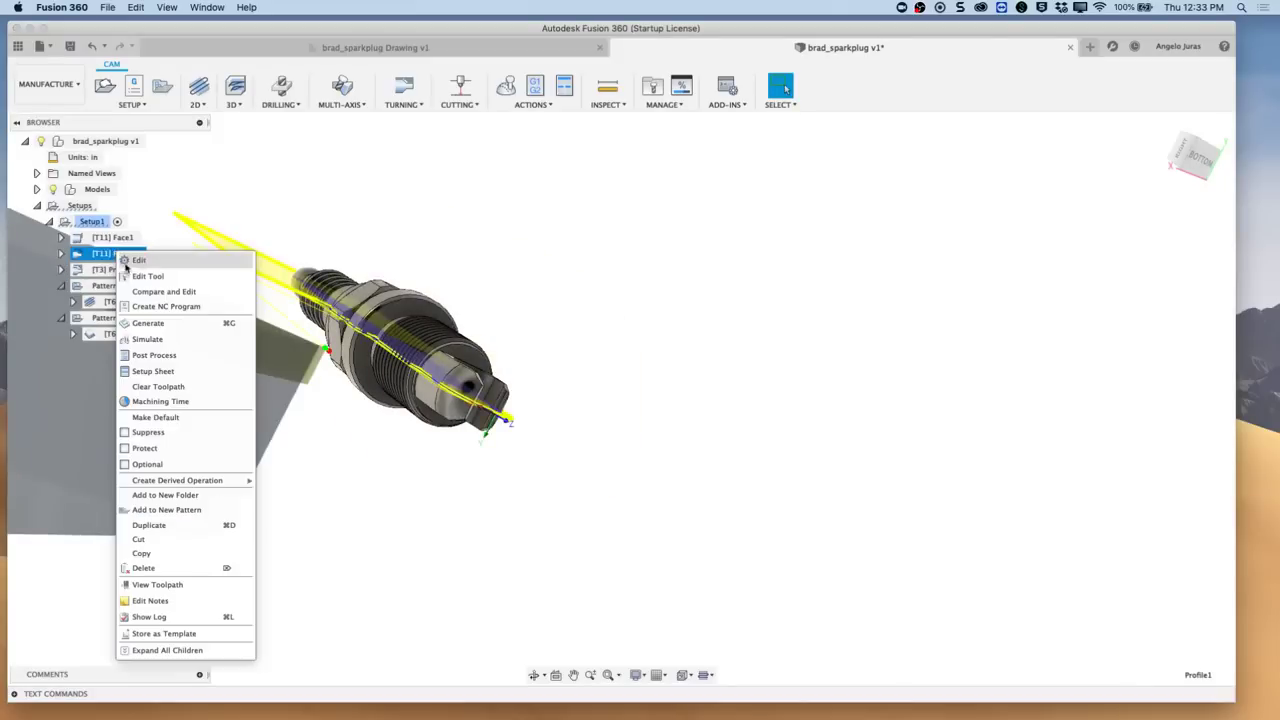
pyautogui.press('Escape')
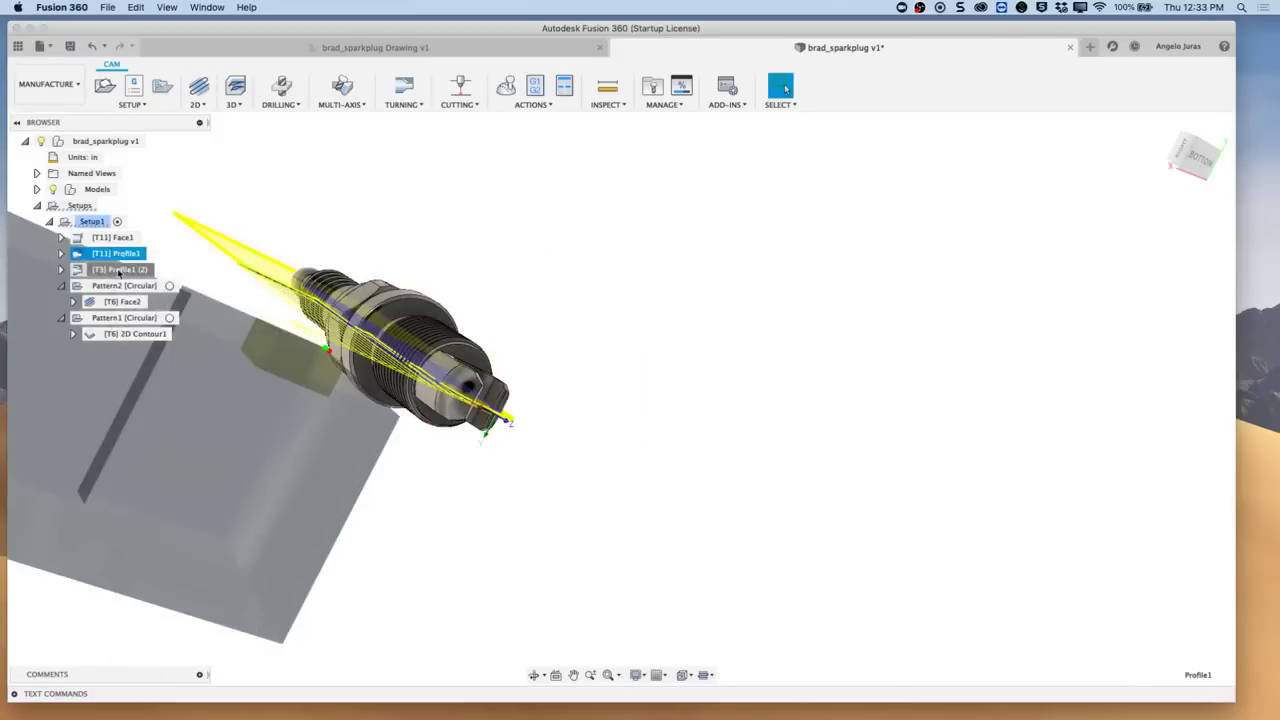
pyautogui.rightClick(119, 271)
pyautogui.click(145, 282)
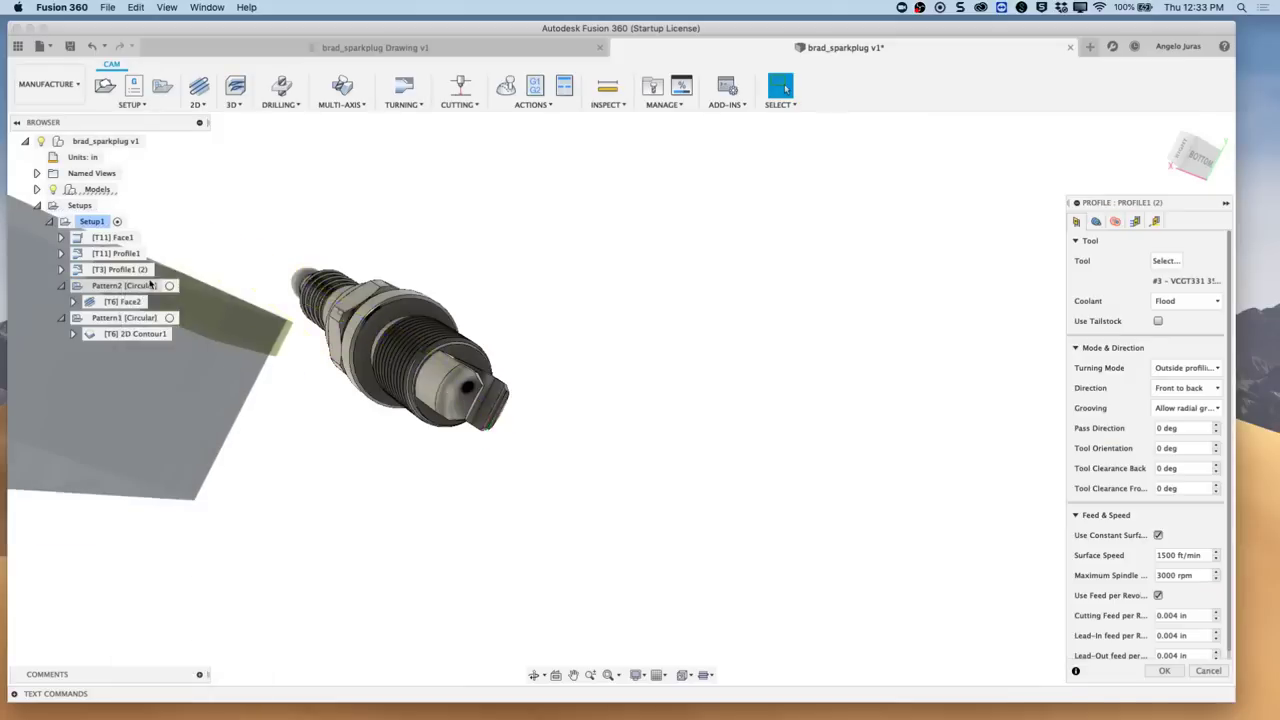
pyautogui.click(1096, 222)
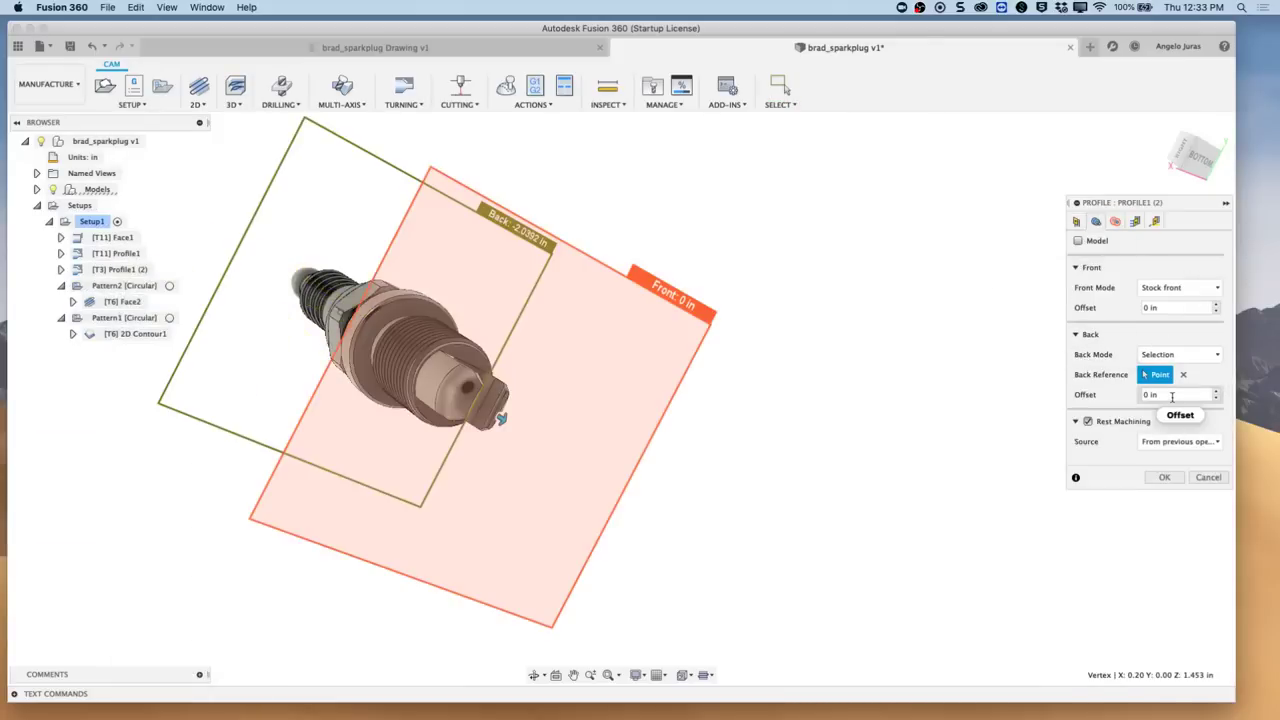
pyautogui.click(1200, 163)
pyautogui.click(1172, 157)
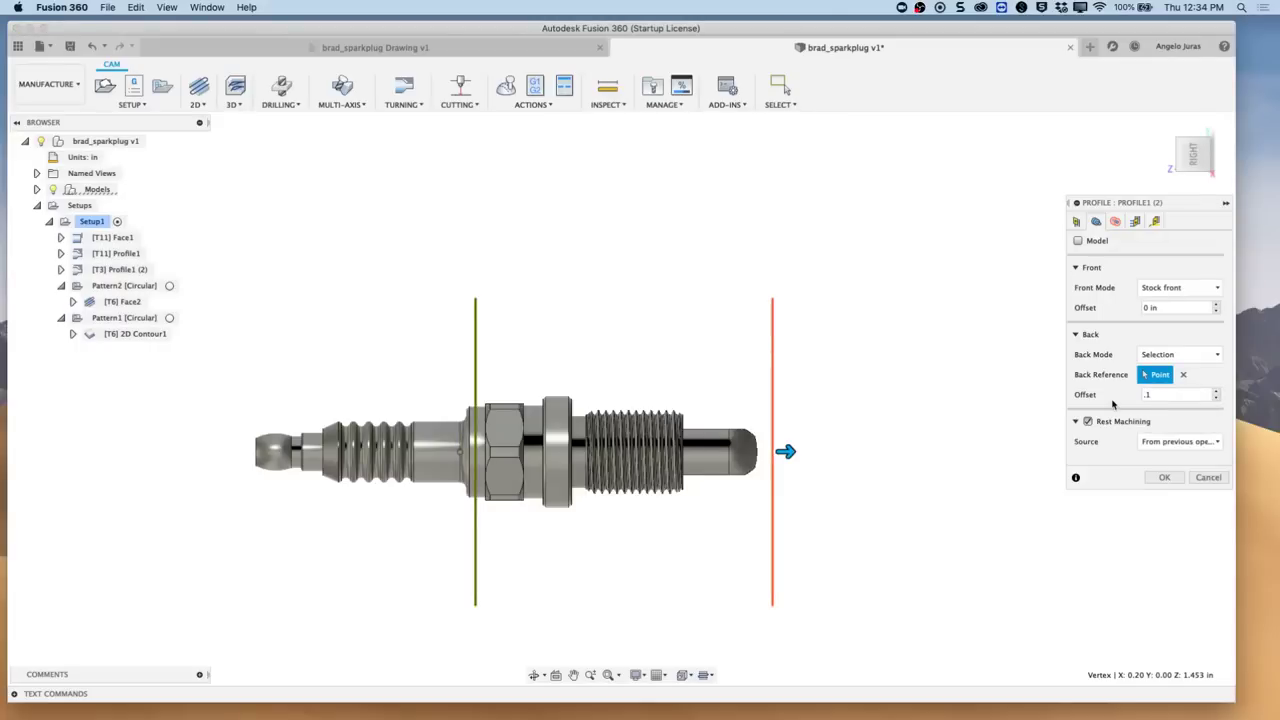
pyautogui.press('Return')
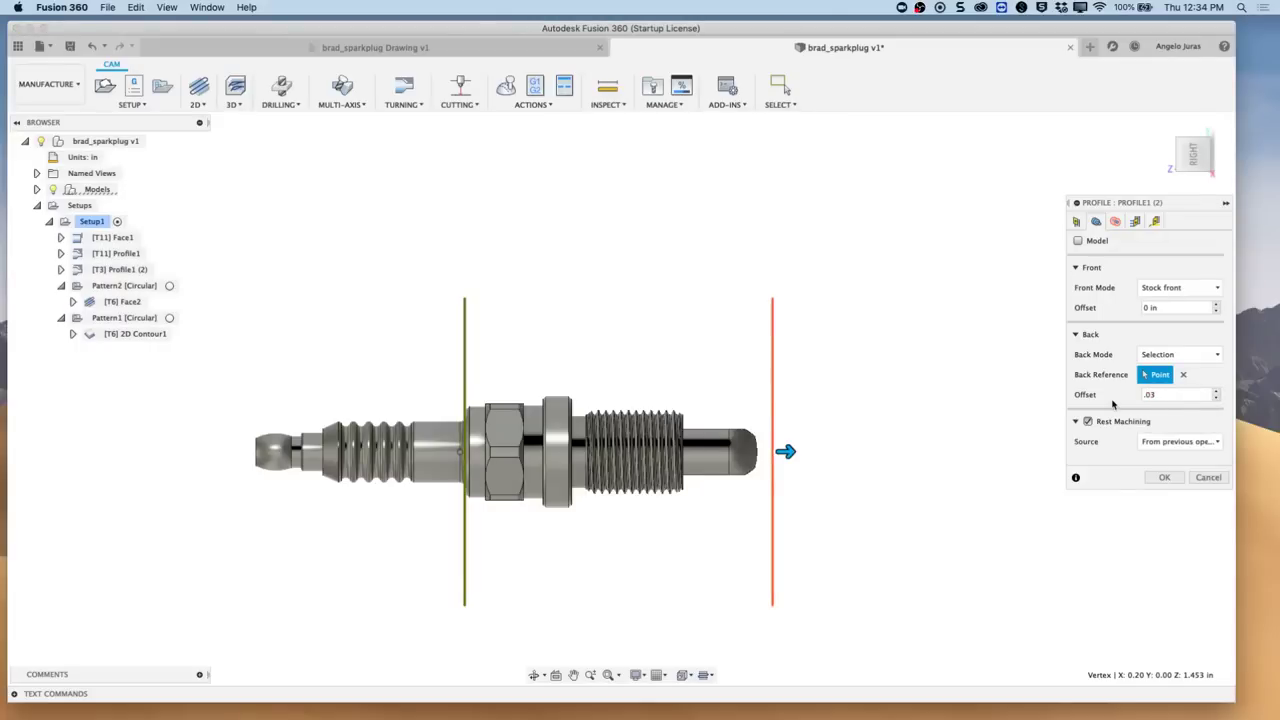
pyautogui.click(1164, 478)
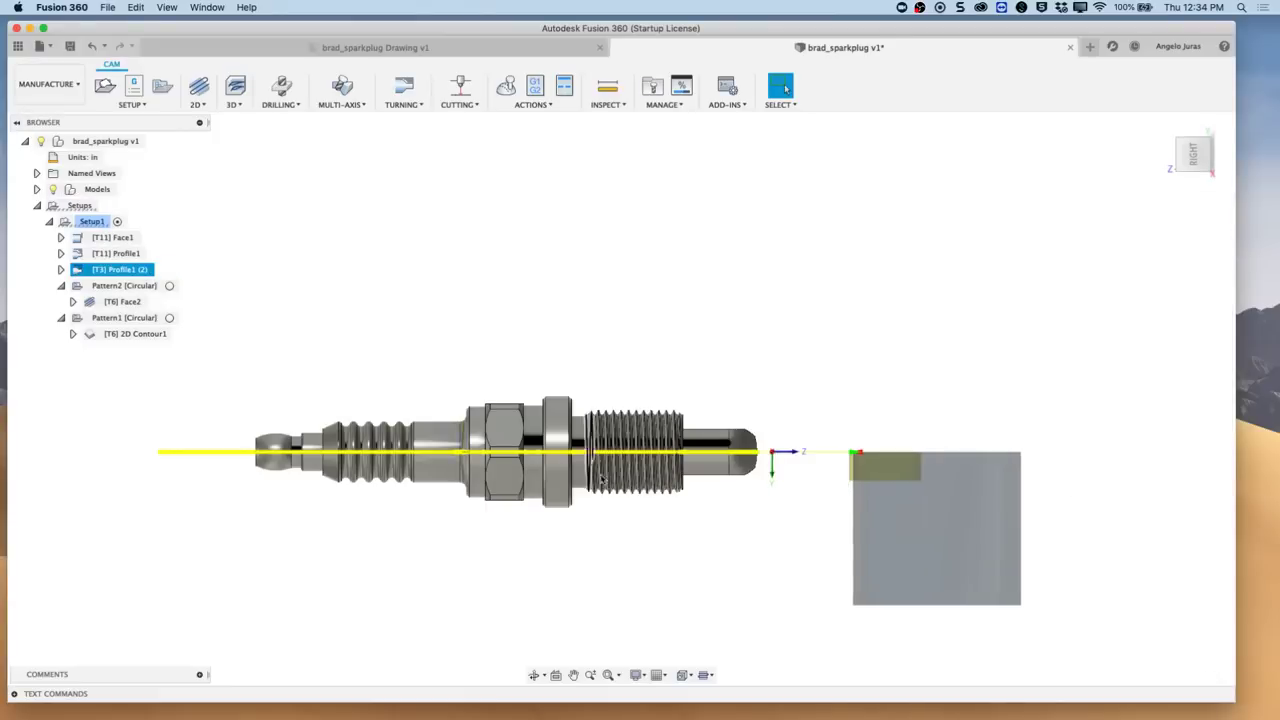
# Step: Create a 2D Contour operation and enable tool orientation, with the flat face of the opener jaw defining the Z axis
pyautogui.press('F6')
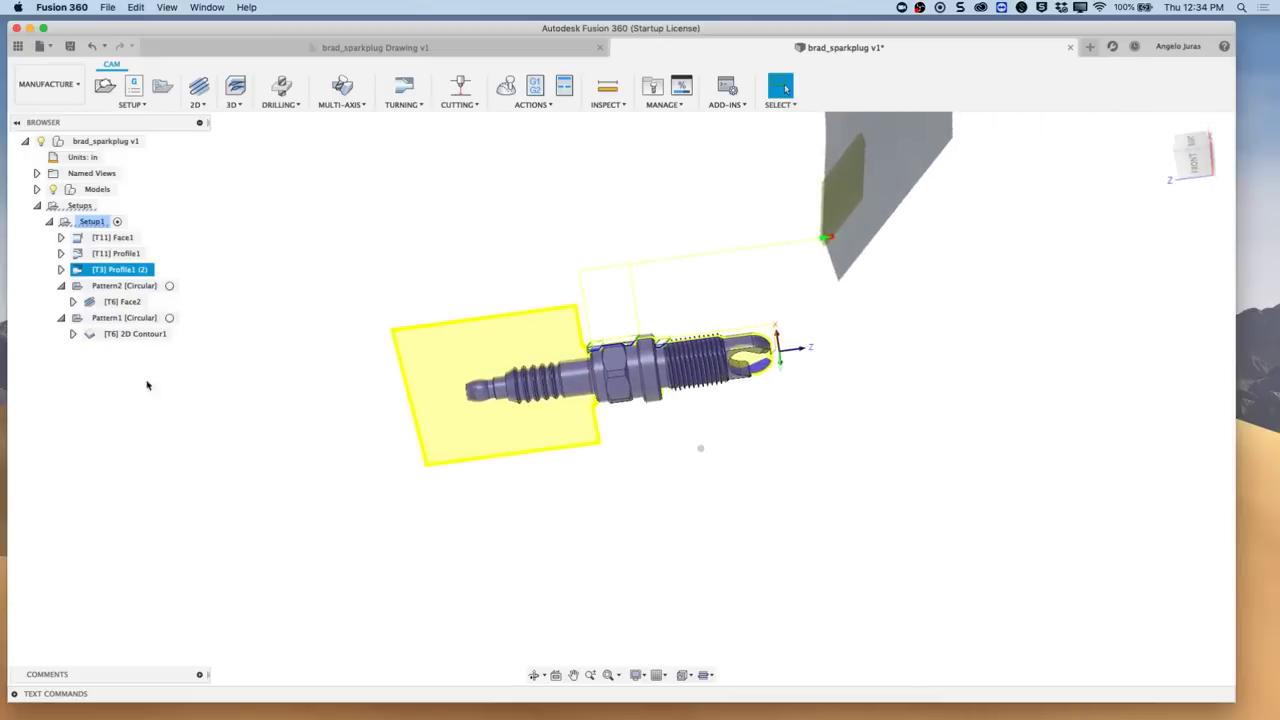
pyautogui.click(92, 222)
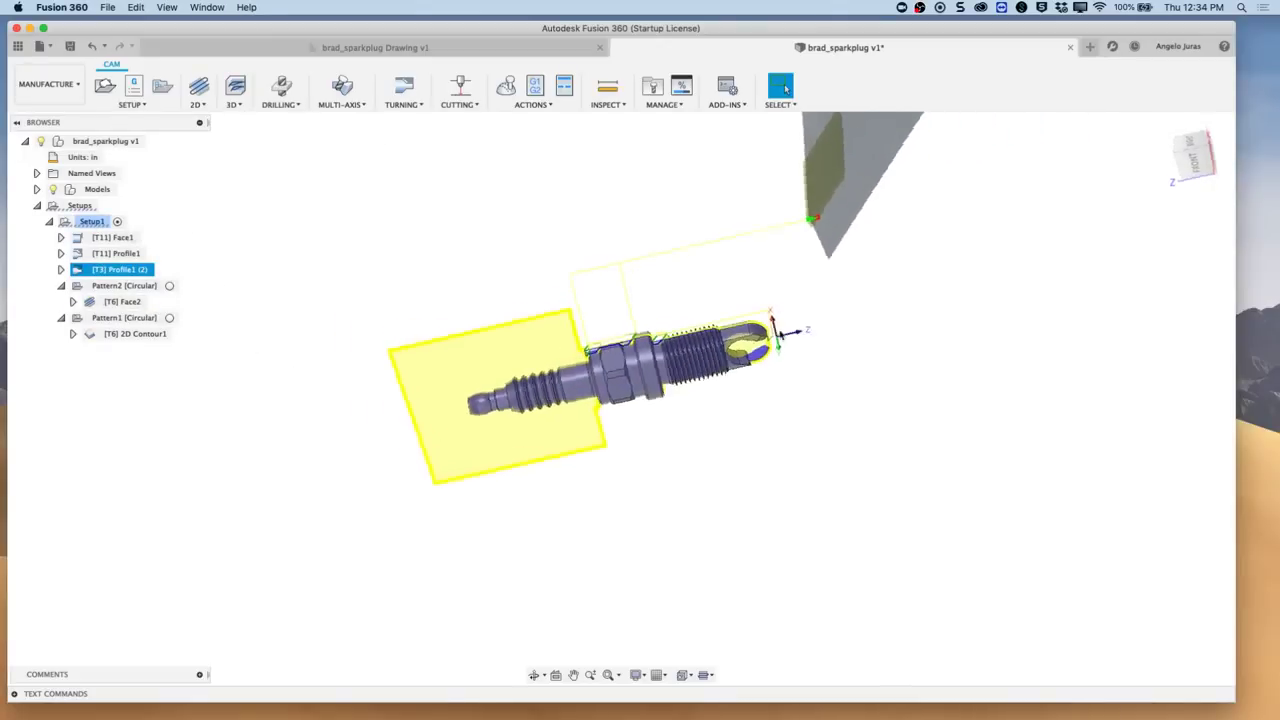
pyautogui.moveTo(740, 385)
pyautogui.keyDown('shift'); pyautogui.mouseDown(button='middle')
pyautogui.moveTo(751, 380)
pyautogui.moveTo(730, 387)
pyautogui.moveTo(745, 395)
pyautogui.moveTo(715, 388)
pyautogui.mouseUp(button='middle'); pyautogui.keyUp('shift')
pyautogui.scroll(3, 733, 397)
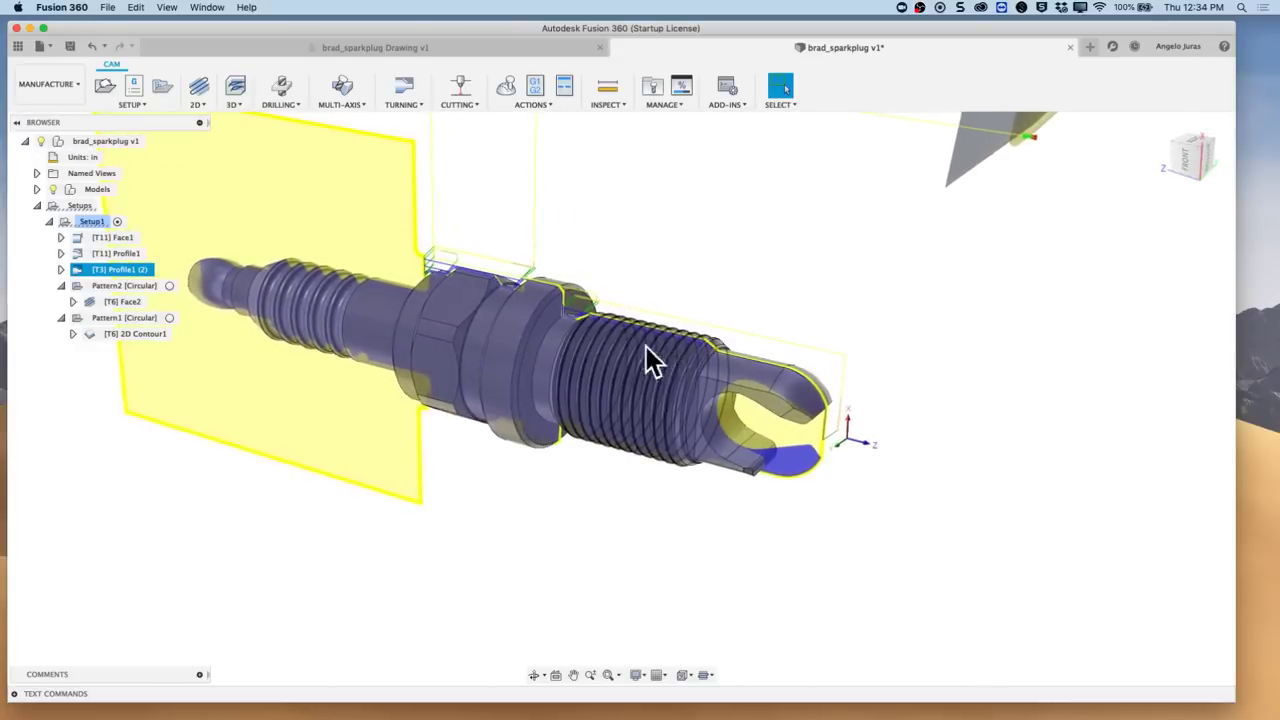
pyautogui.keyDown('shift'); pyautogui.moveTo(646, 346); pyautogui.dragTo(540, 329, button='middle'); pyautogui.keyUp('shift')
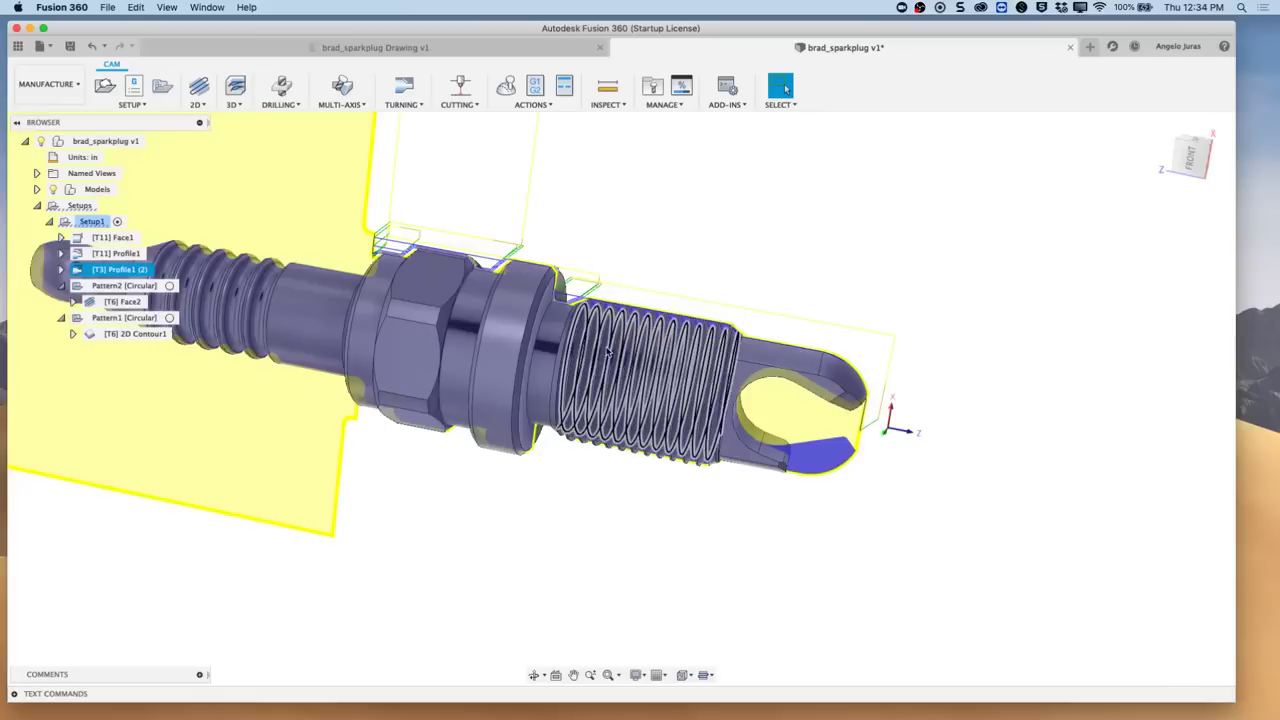
pyautogui.click(201, 105)
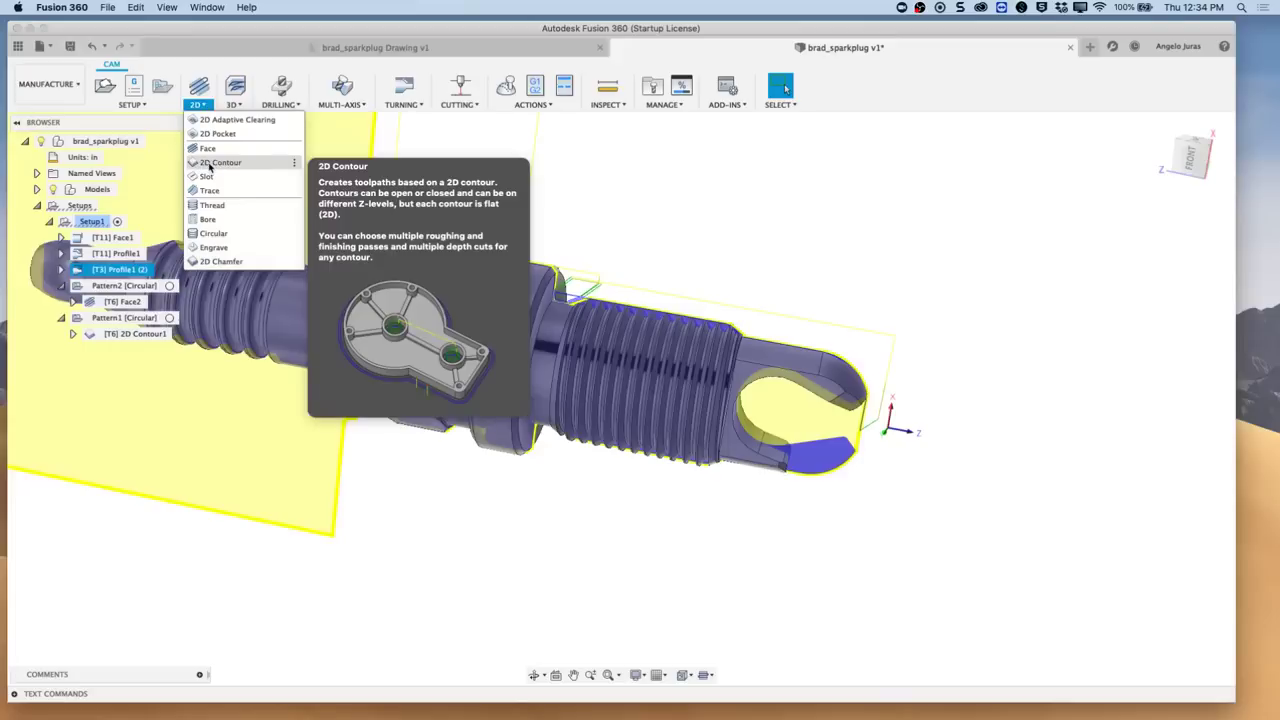
pyautogui.click(209, 165)
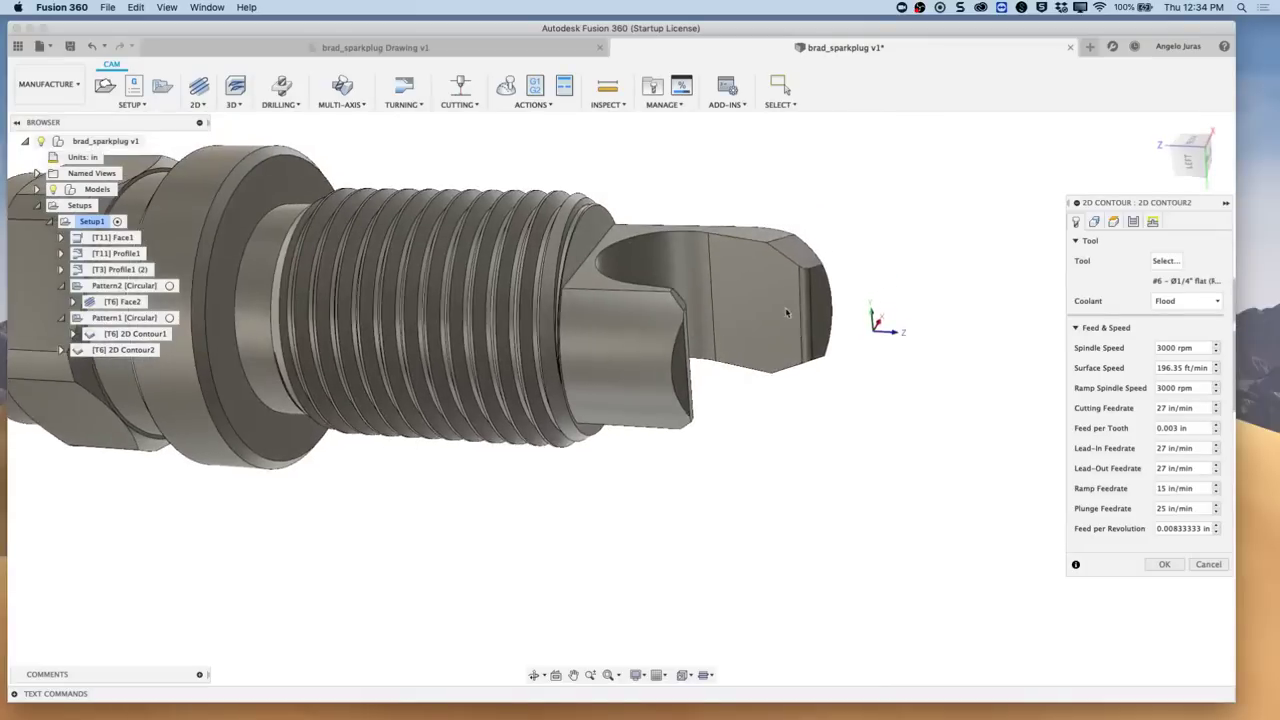
pyautogui.click(1094, 221)
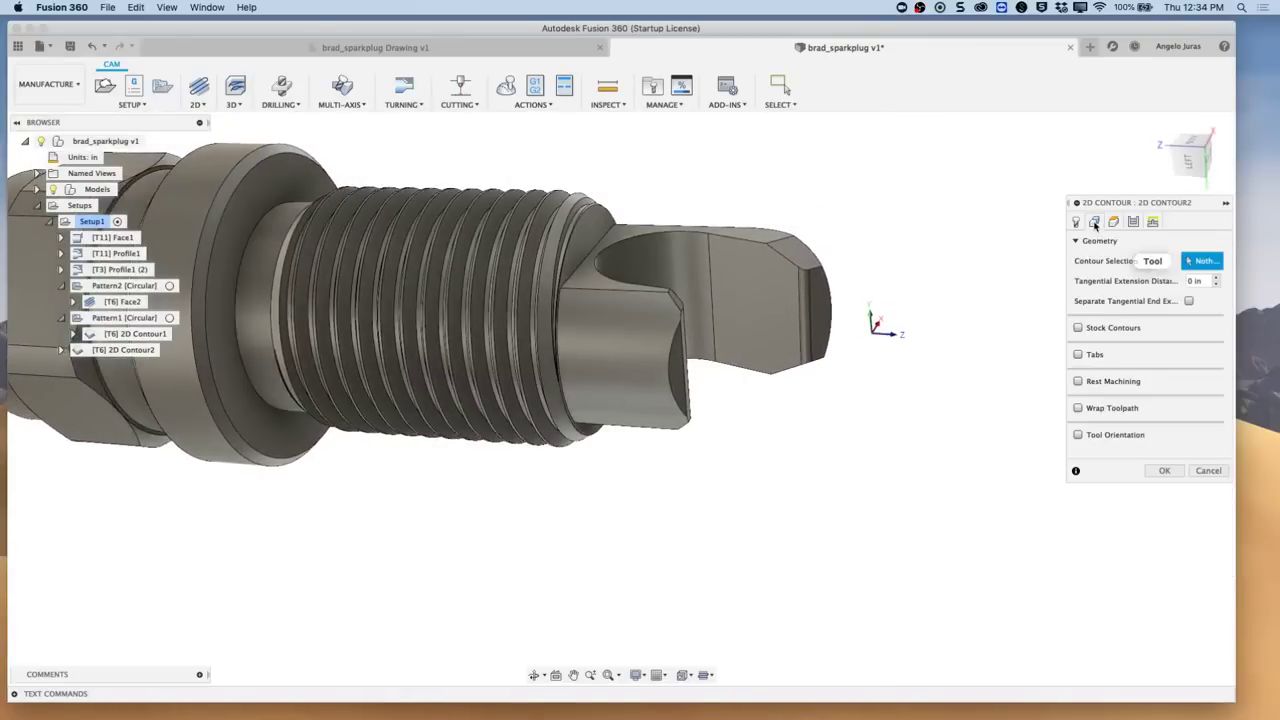
pyautogui.click(1079, 436)
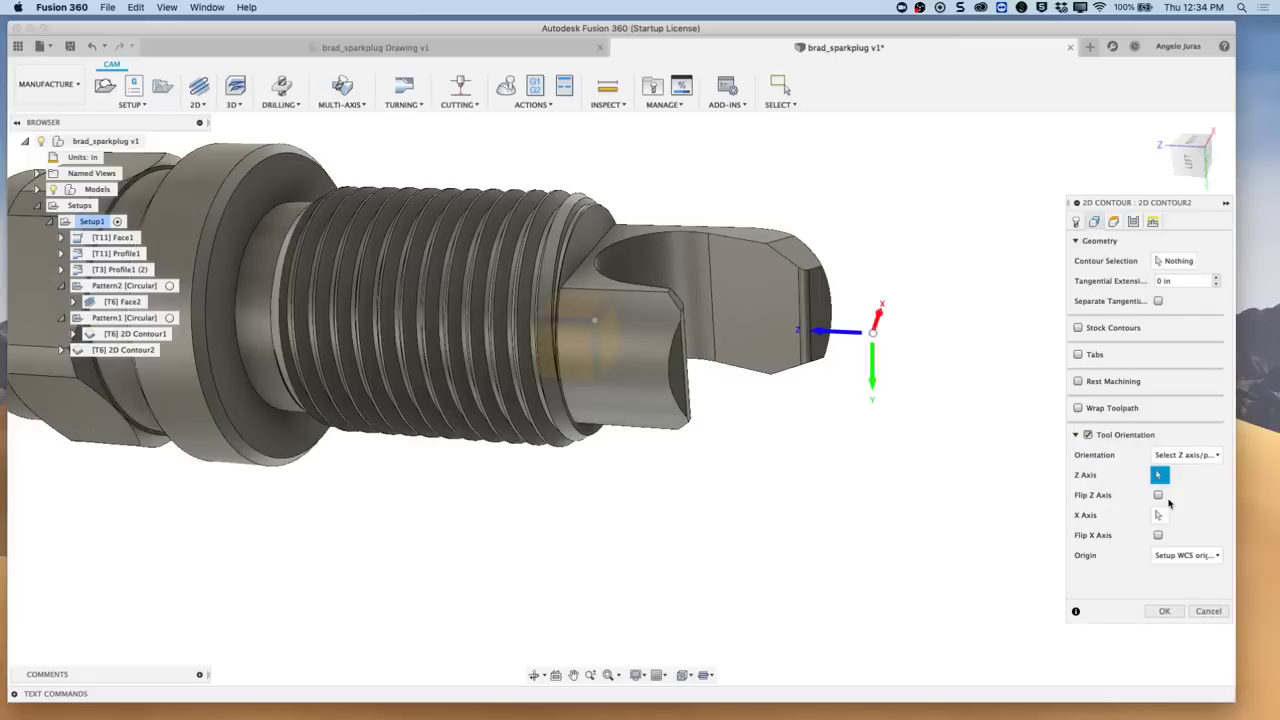
pyautogui.moveTo(780, 288); pyautogui.dragTo(1010, 456, button='middle')
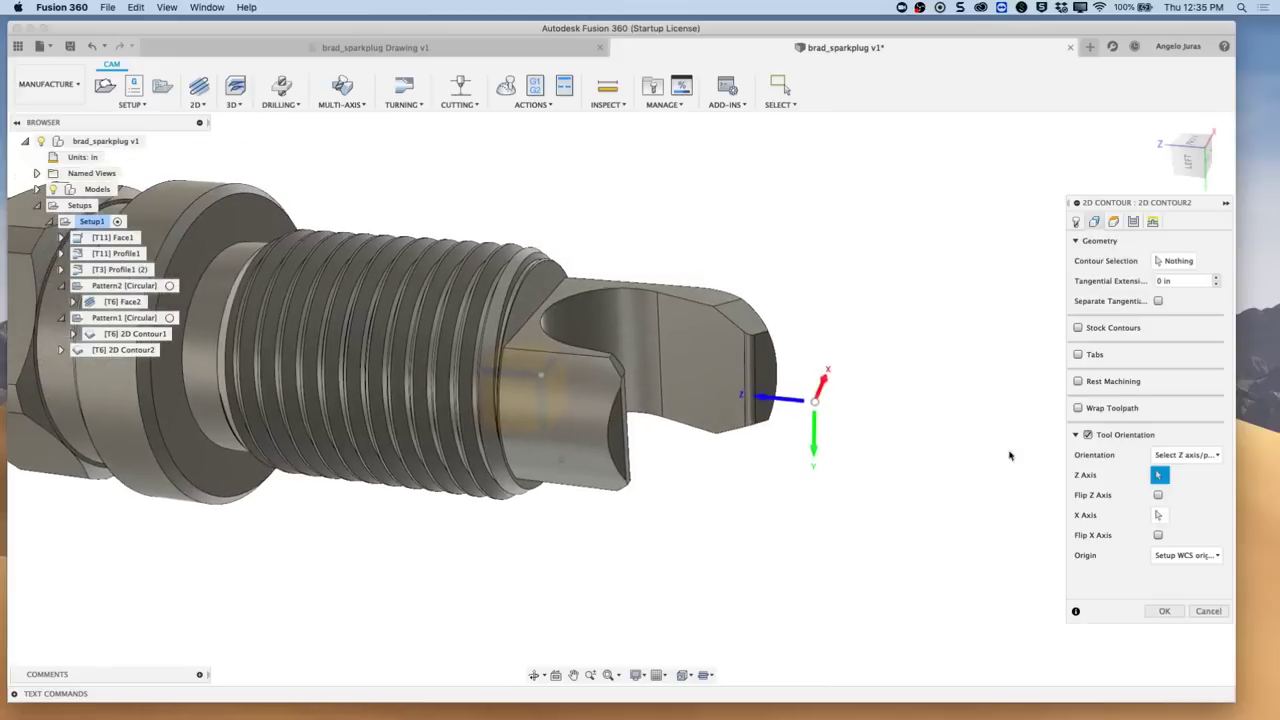
pyautogui.click(706, 298)
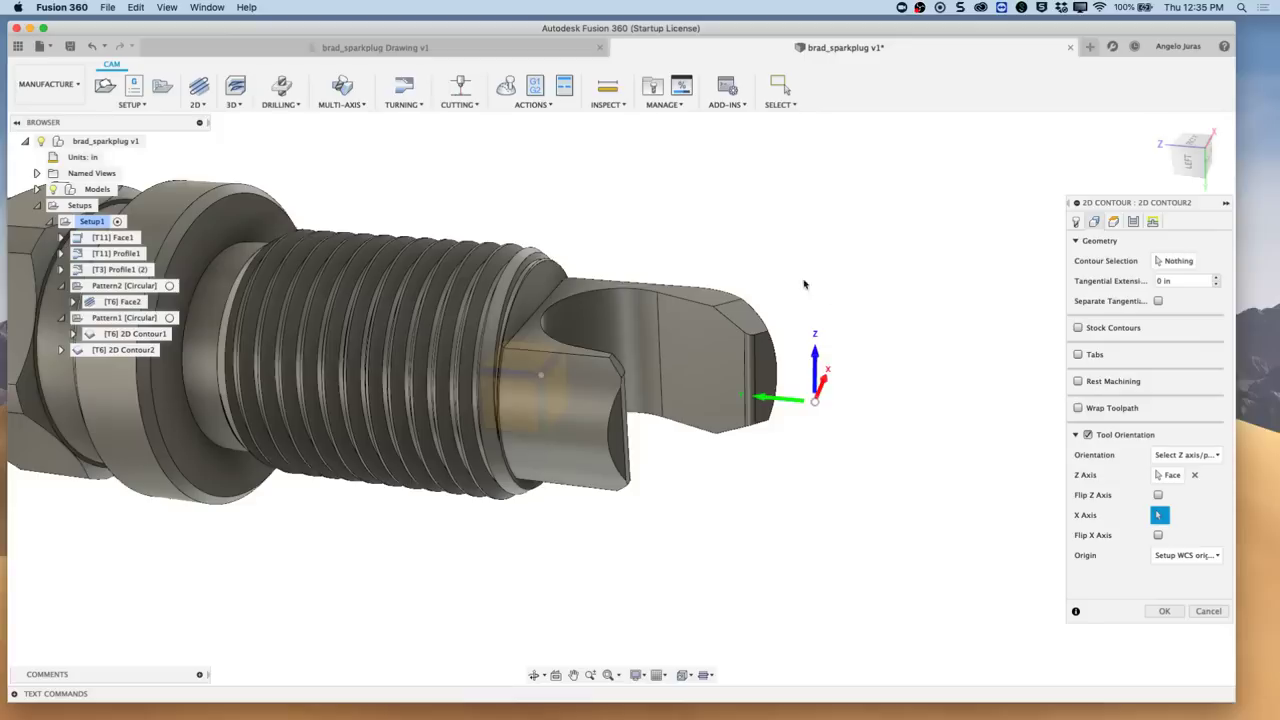
# Step: Try to use the outline of the jaw's flat face as the 2D contour's chain, and clear that selection
pyautogui.click(1177, 261)
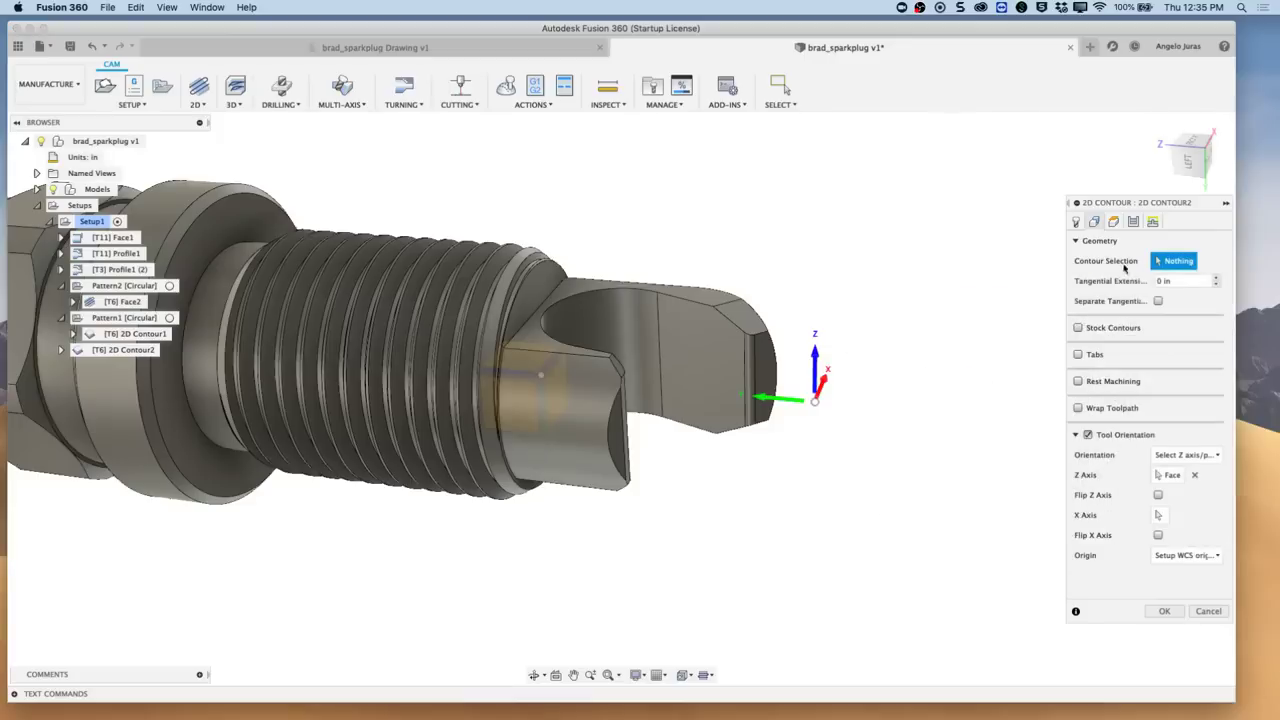
pyautogui.keyDown('shift'); pyautogui.moveTo(909, 343); pyautogui.dragTo(665, 459, button='middle'); pyautogui.keyUp('shift')
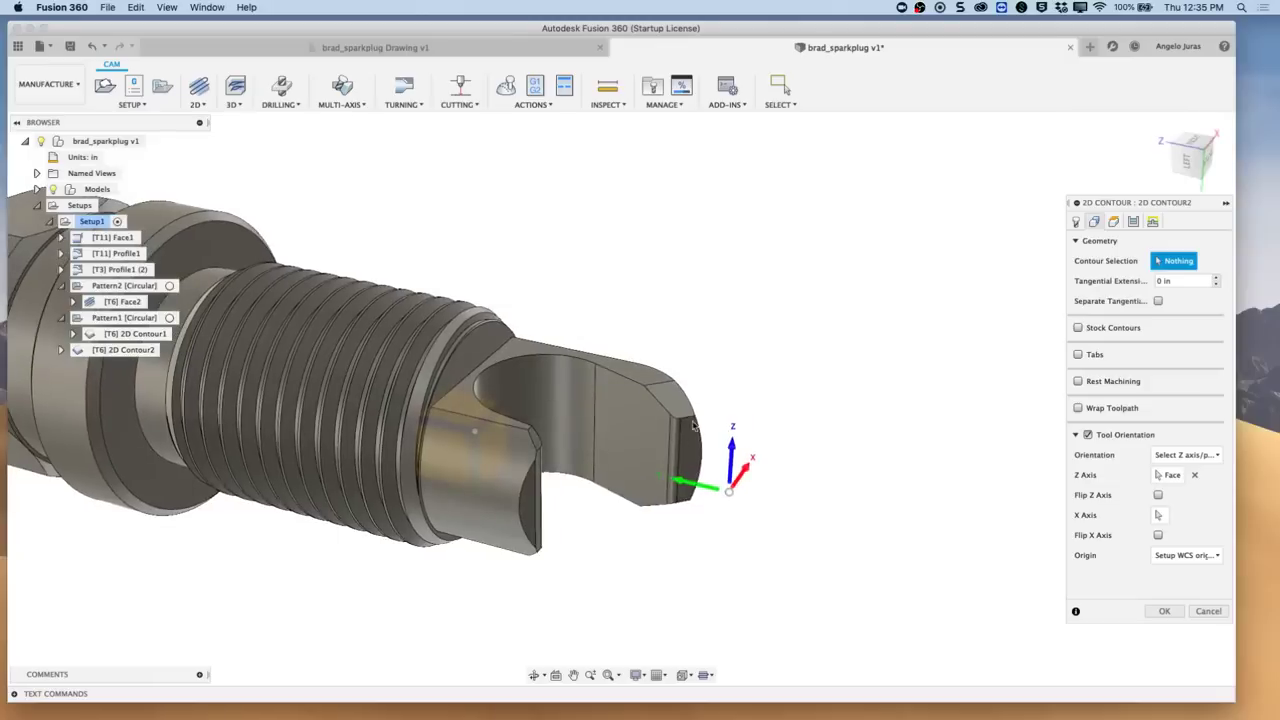
pyautogui.keyDown('shift'); pyautogui.scroll(-3, 690, 422); pyautogui.keyUp('shift')
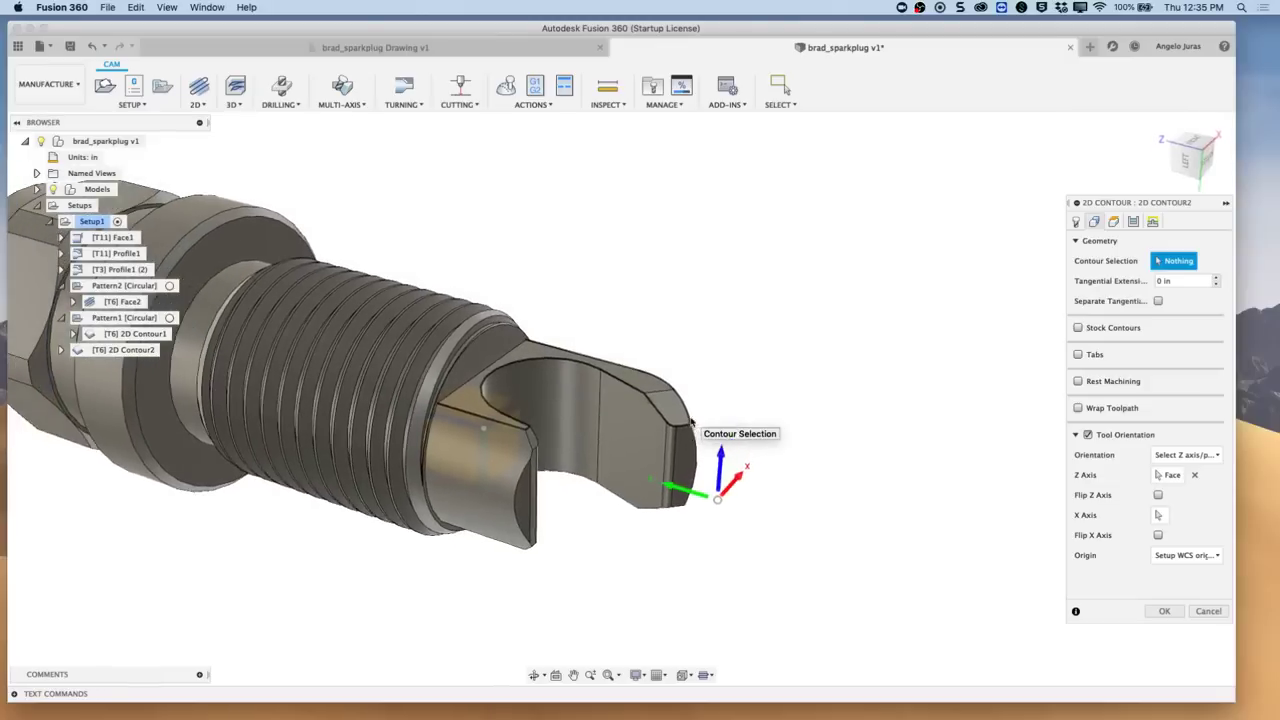
pyautogui.click(690, 422)
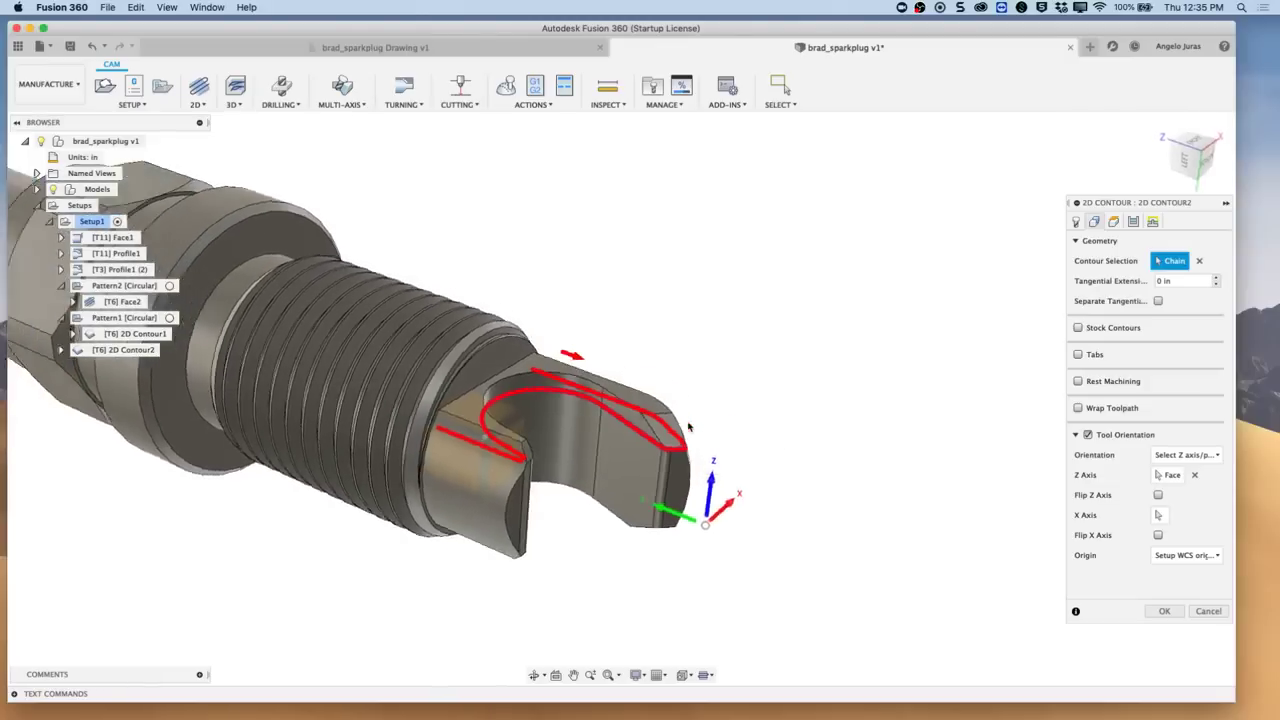
pyautogui.scroll(-5, 688, 427)
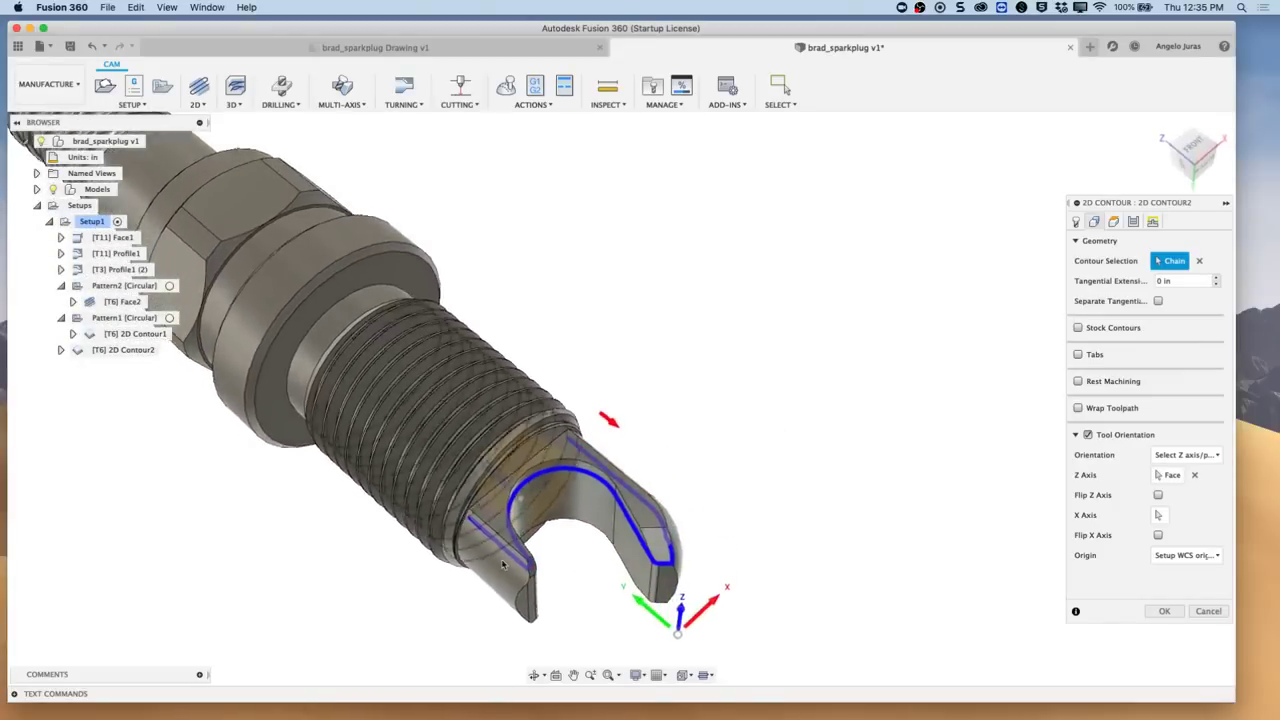
pyautogui.keyDown('shift'); pyautogui.scroll(-5, 510, 566); pyautogui.keyUp('shift')
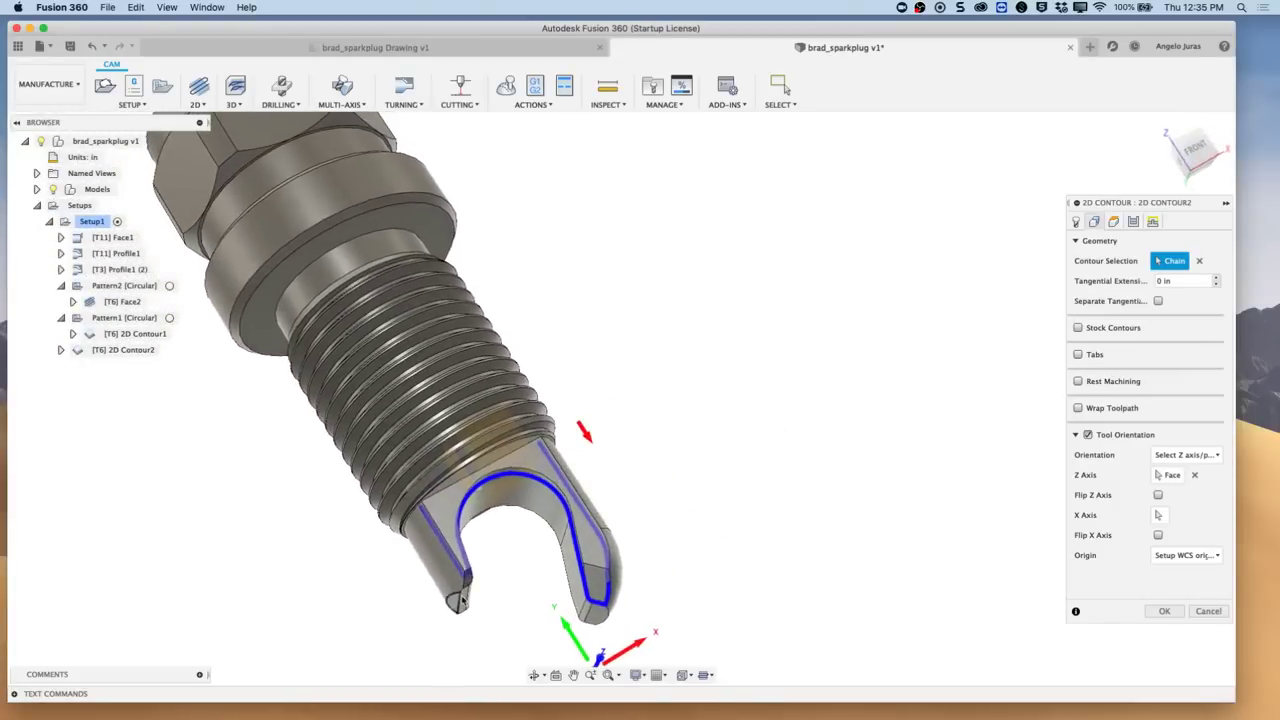
pyautogui.keyDown('shift'); pyautogui.scroll(-5, 700, 574); pyautogui.keyUp('shift')
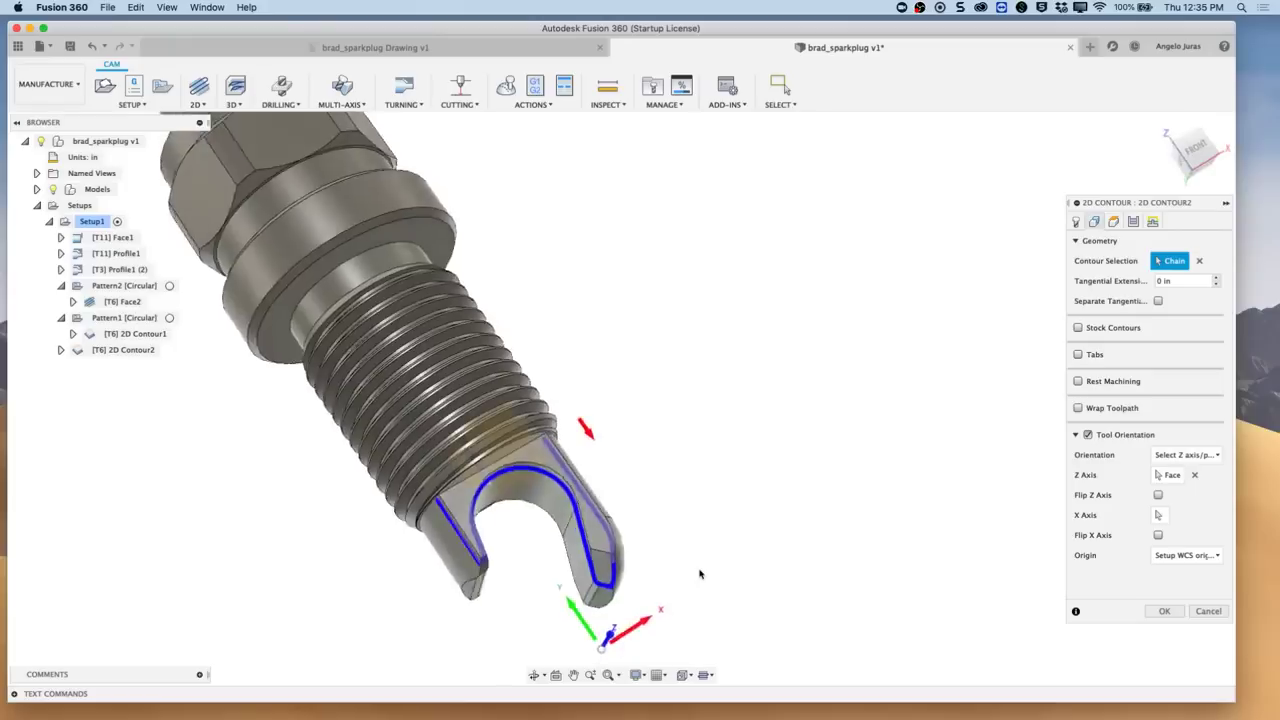
pyautogui.click(1199, 260)
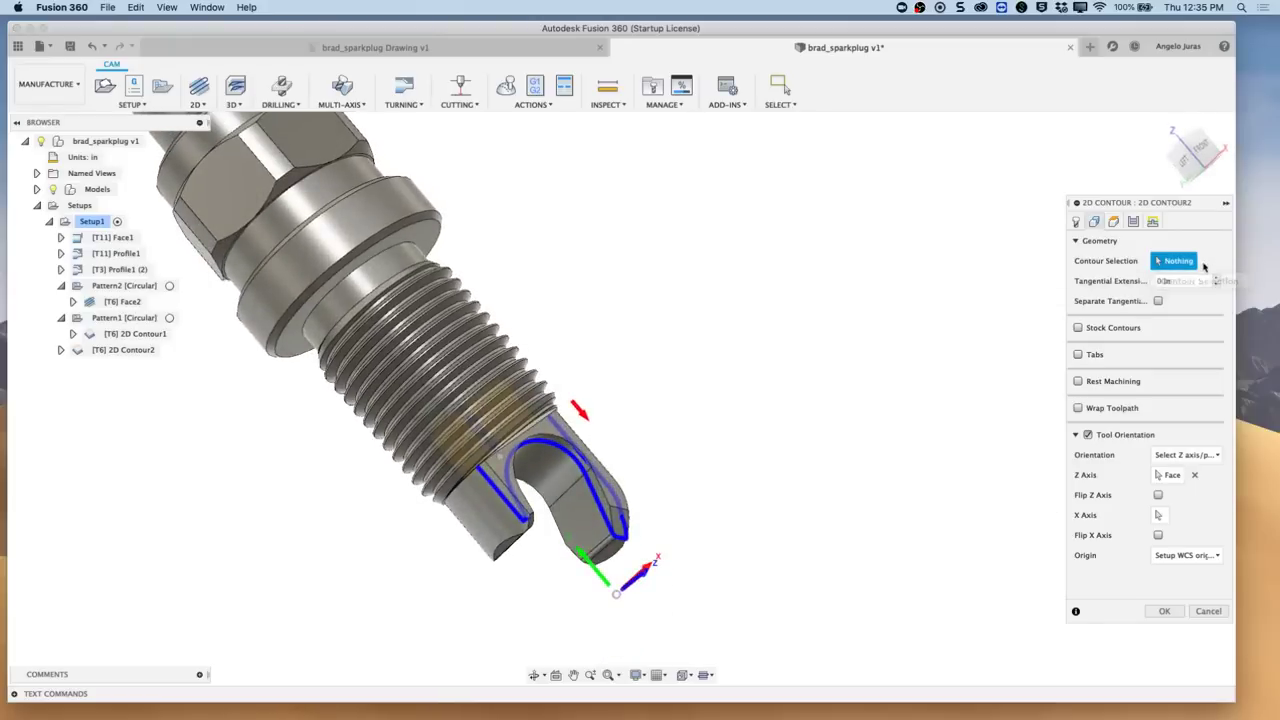
# Step: Try an open contour chain from the jaw's tip edge around the inner opening to the other prong, and delete it
pyautogui.scroll(10, 855, 533)
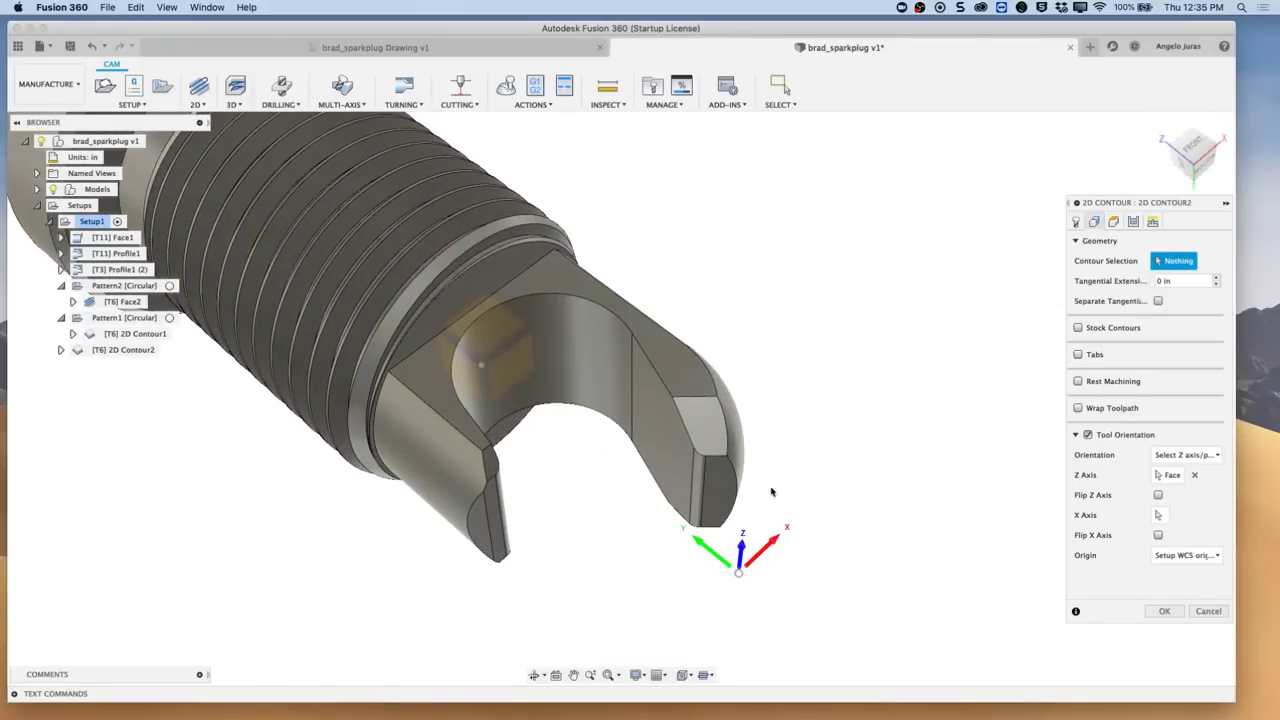
pyautogui.click(726, 460)
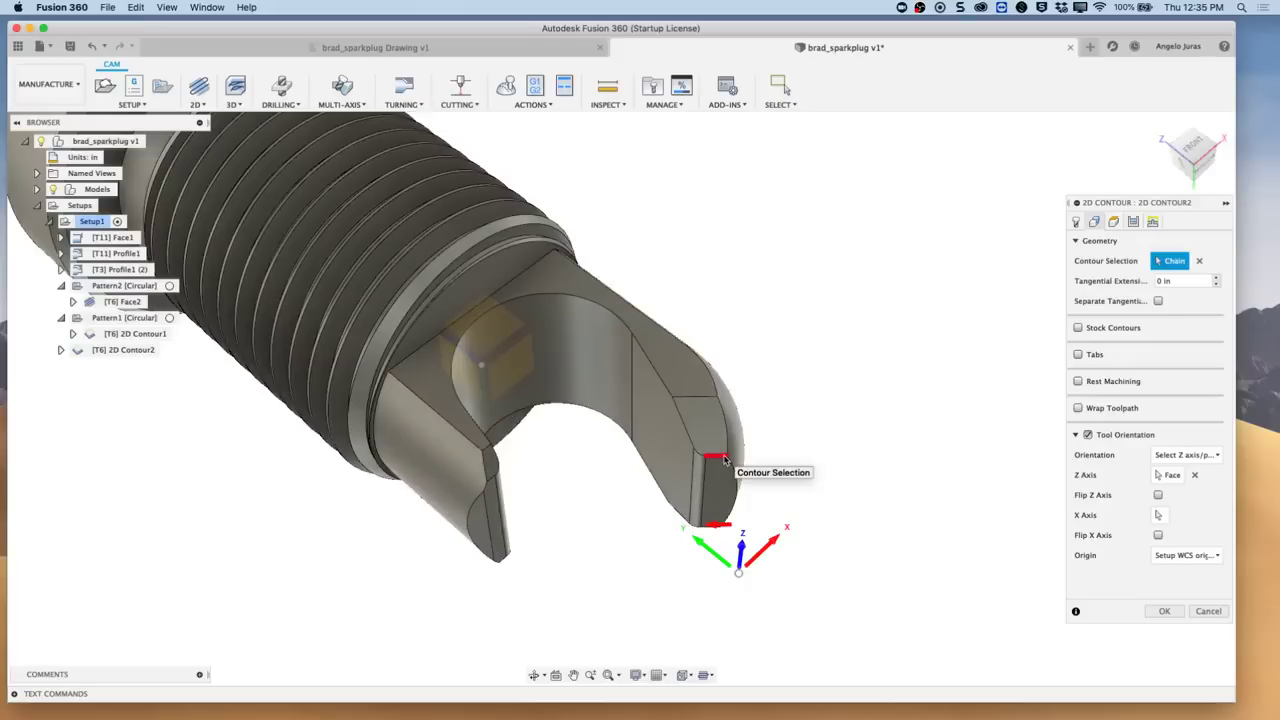
pyautogui.click(728, 456)
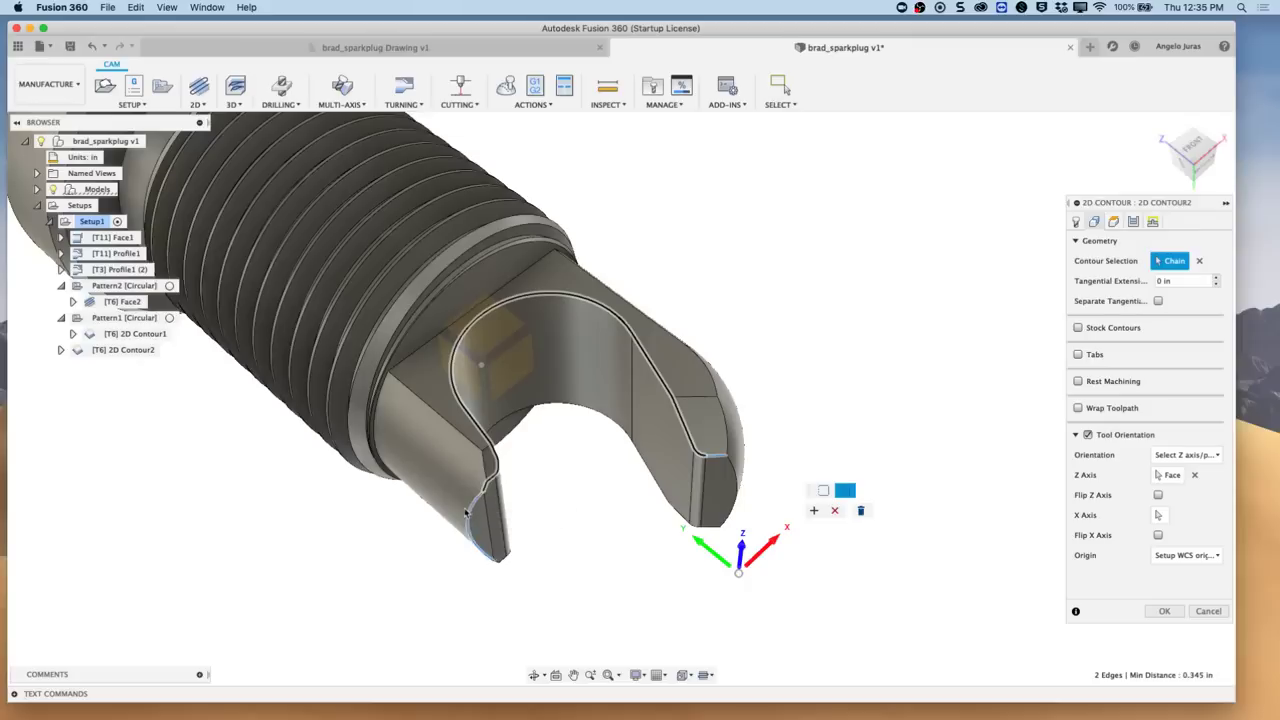
pyautogui.click(1191, 147)
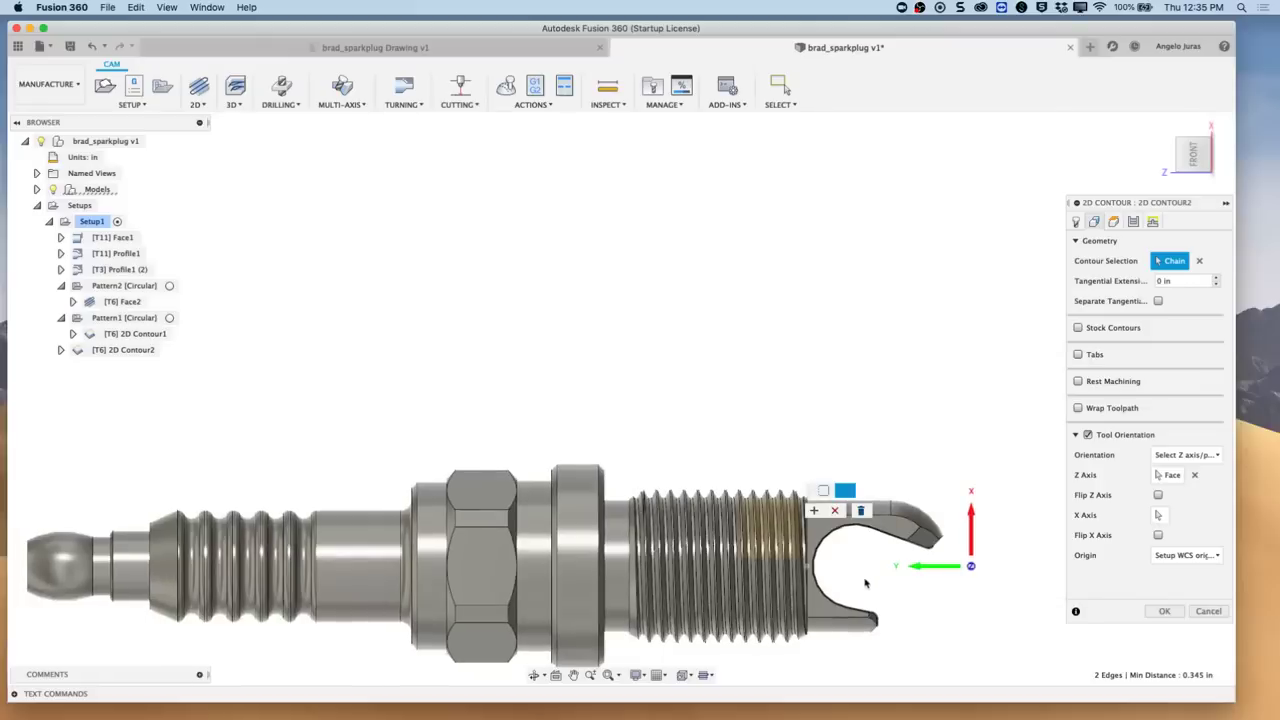
pyautogui.scroll(3, 890, 636)
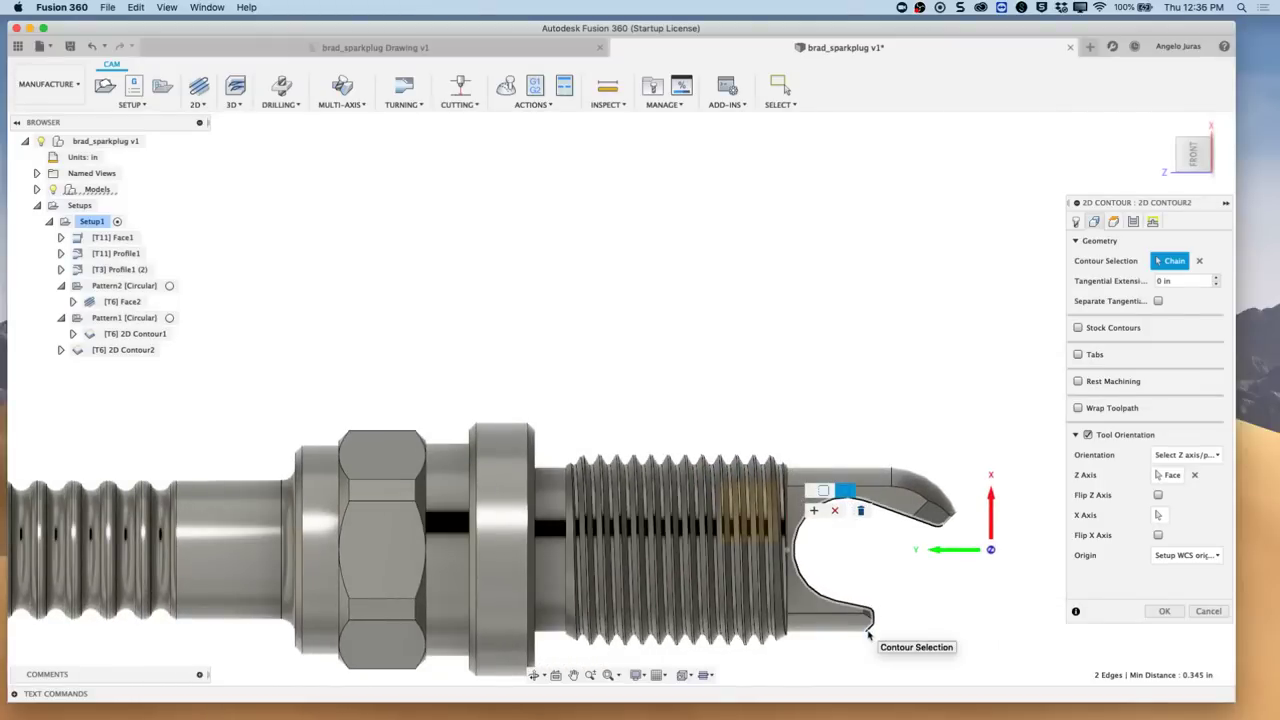
pyautogui.press('F6')
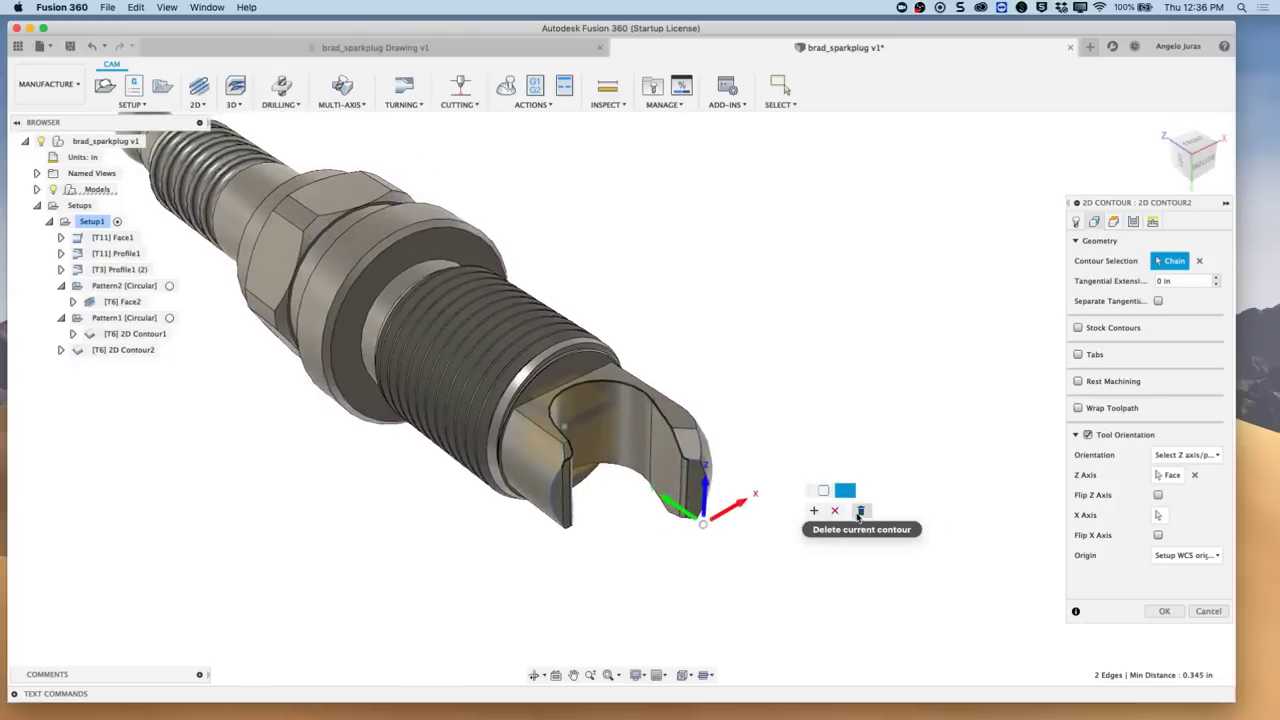
pyautogui.click(861, 511)
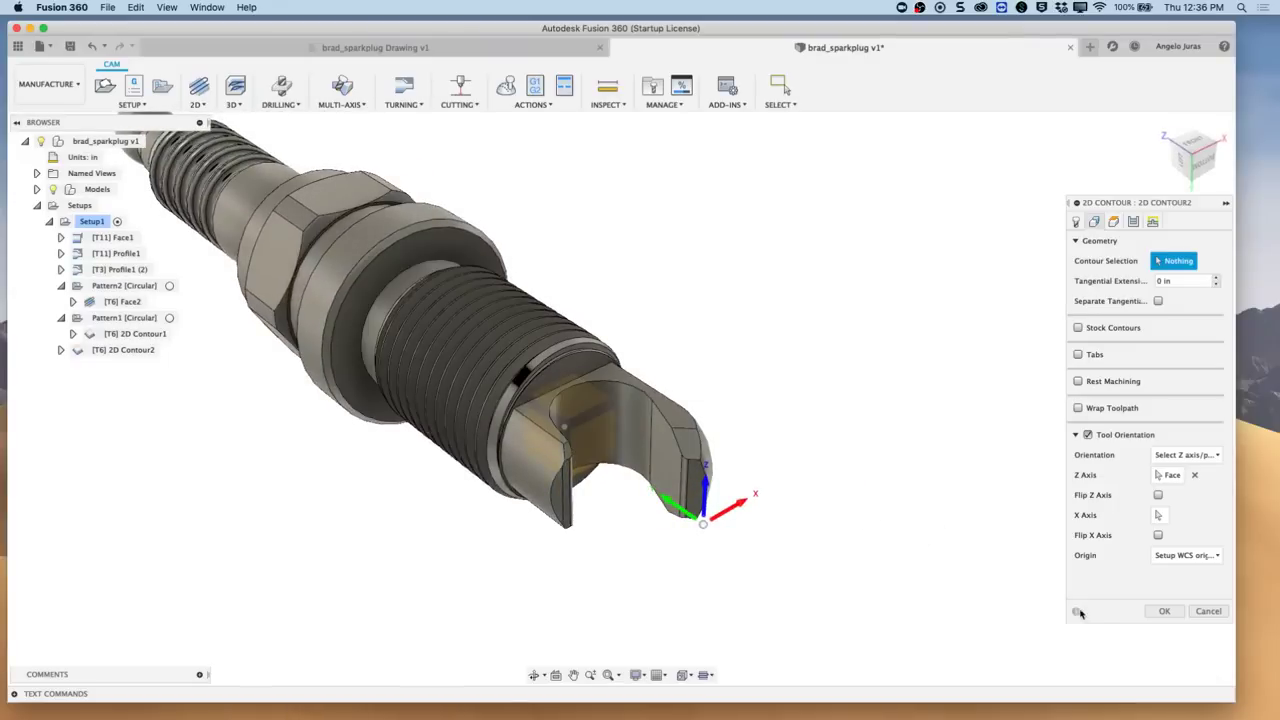
# Step: Discard the unfinished 2D Contour operation and start a sketch on the opener jaw's flat face in the Design workspace
pyautogui.click(1206, 612)
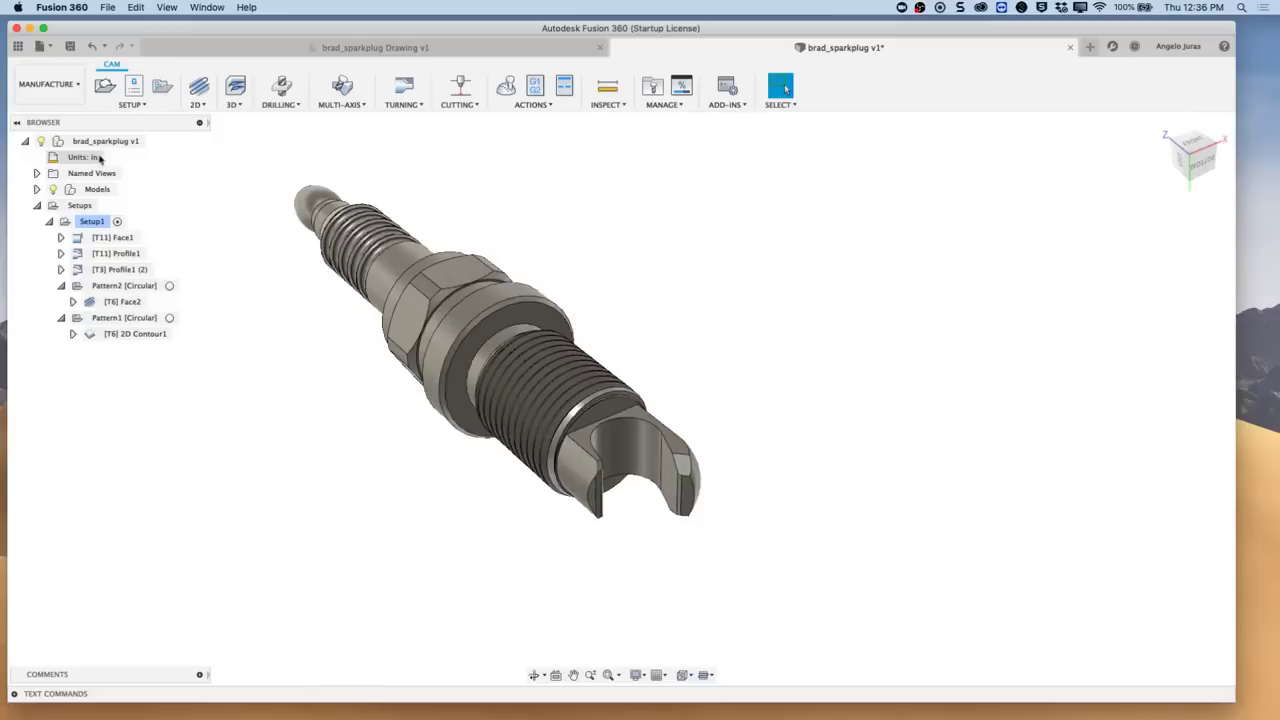
pyautogui.click(72, 86)
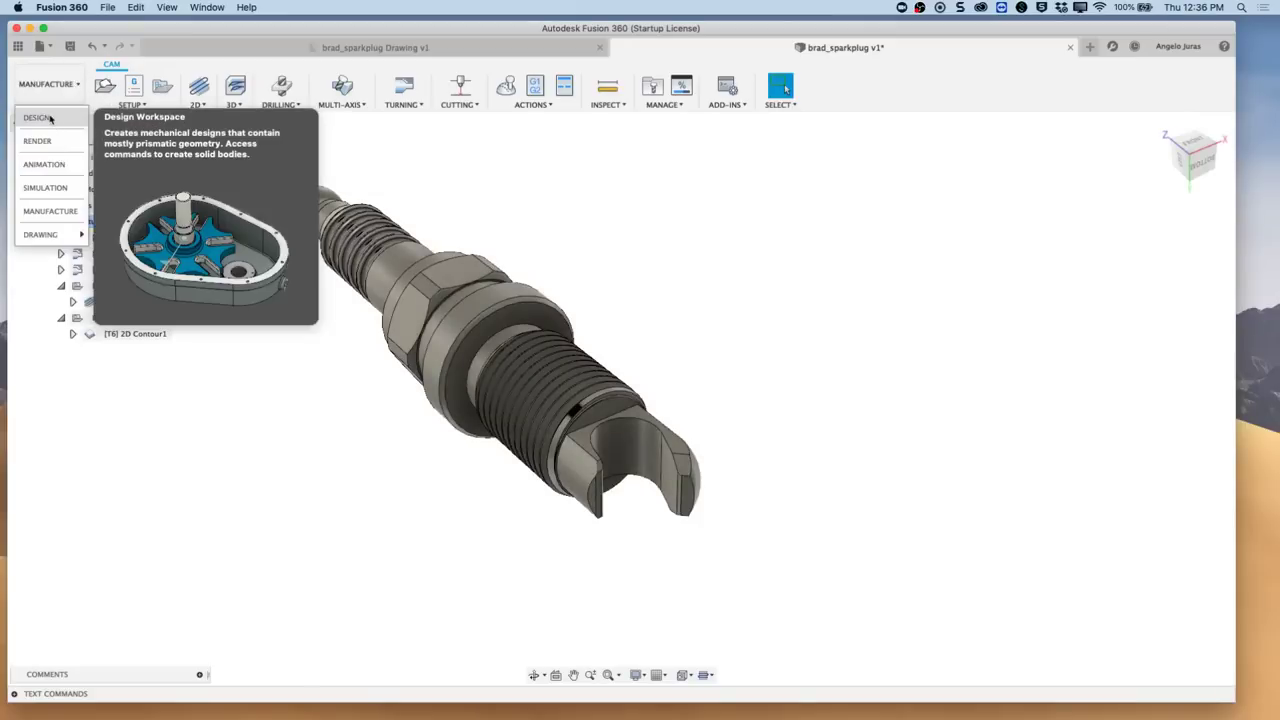
pyautogui.click(51, 118)
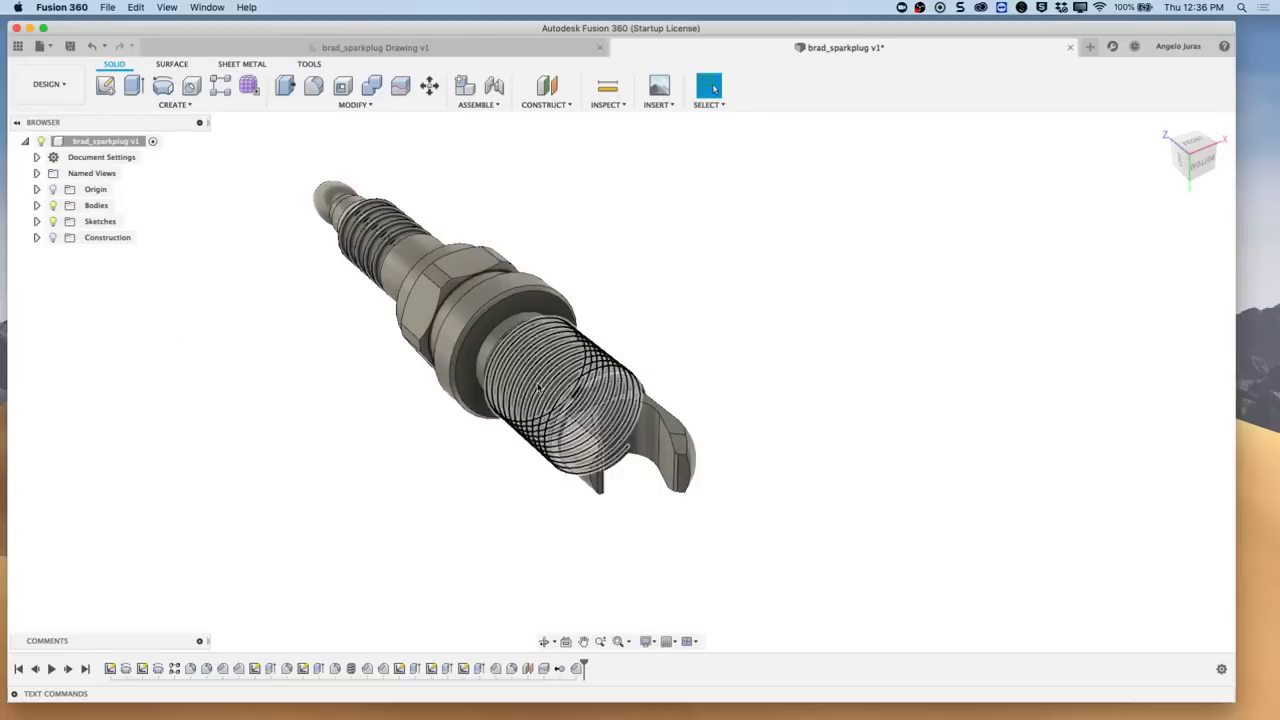
pyautogui.click(105, 85)
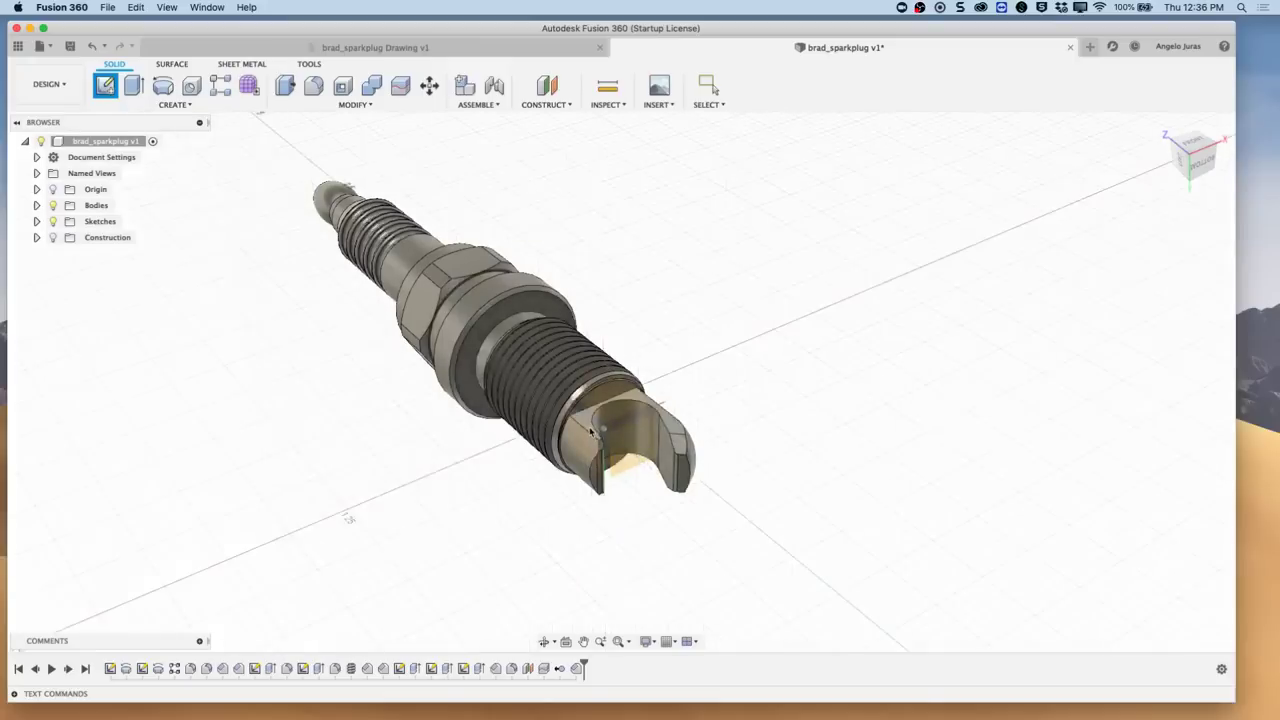
pyautogui.click(606, 450)
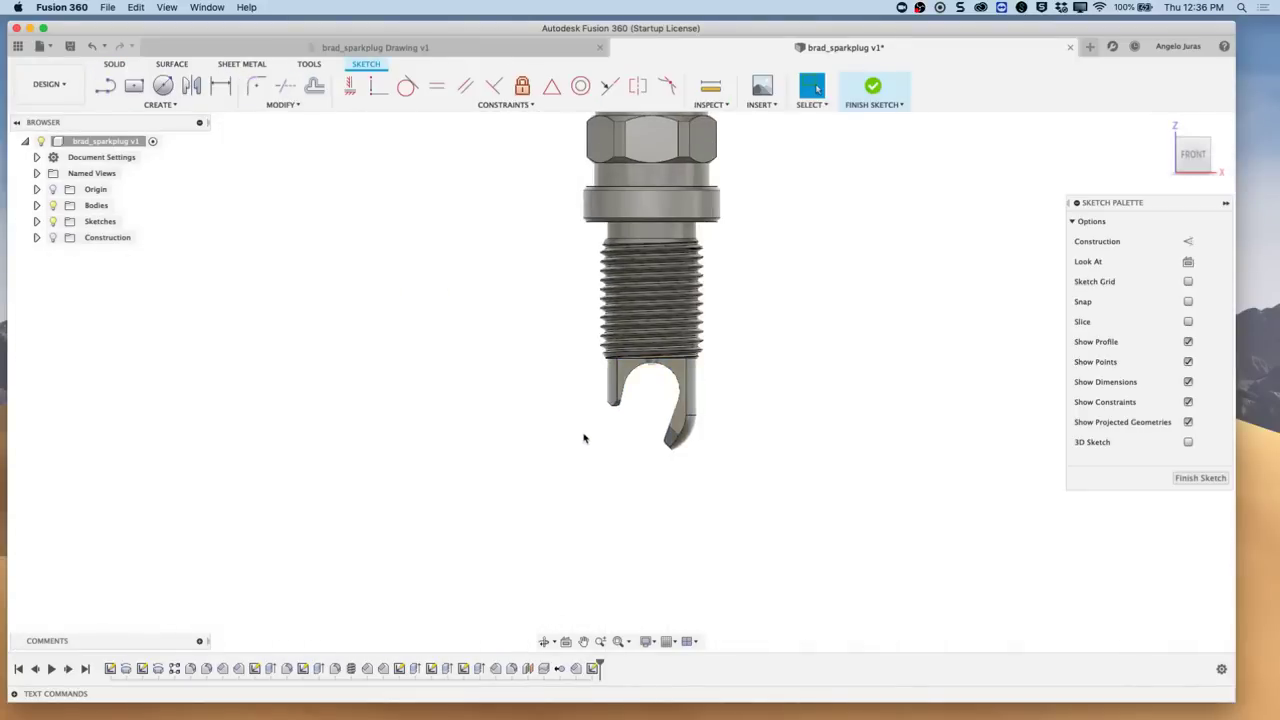
# Step: Project the tip faces and the inner side face of the jaw's shorter prong into the sketch, keeping the projection link on
pyautogui.click(159, 104)
pyautogui.moveTo(203, 331)
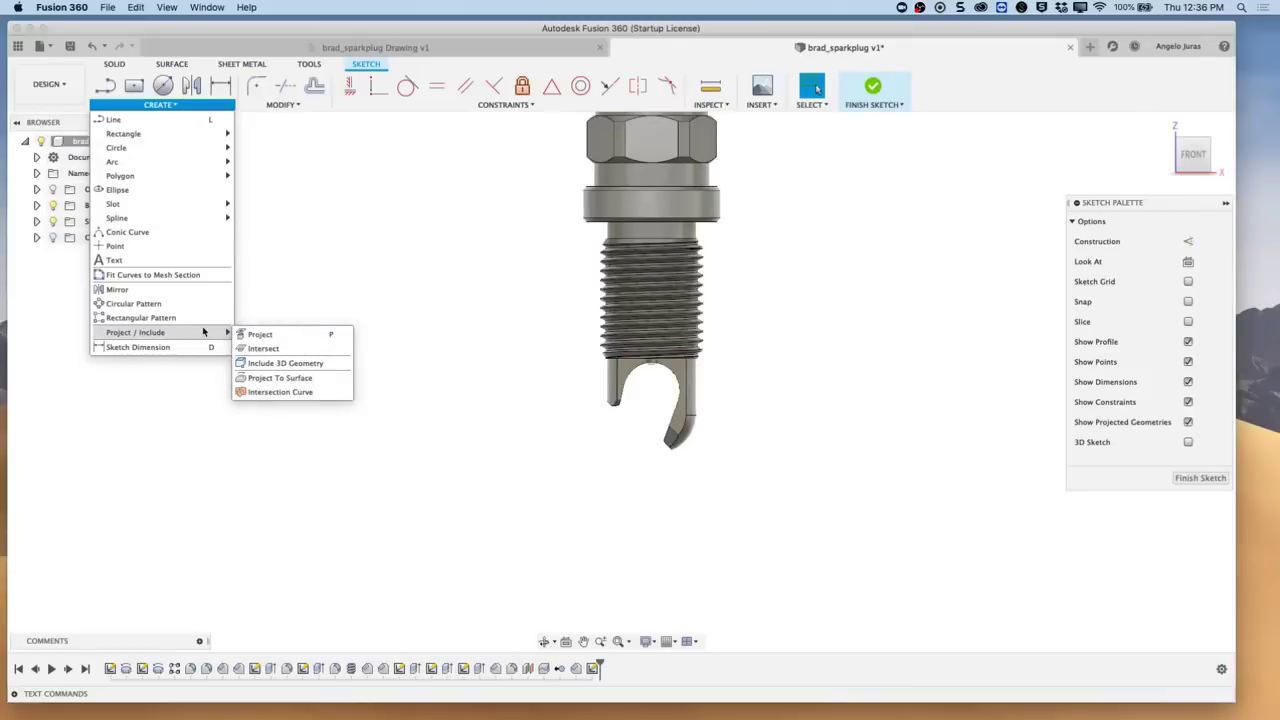
pyautogui.click(310, 339)
pyautogui.keyDown('shift'); pyautogui.scroll(-5, 310, 339); pyautogui.keyUp('shift')
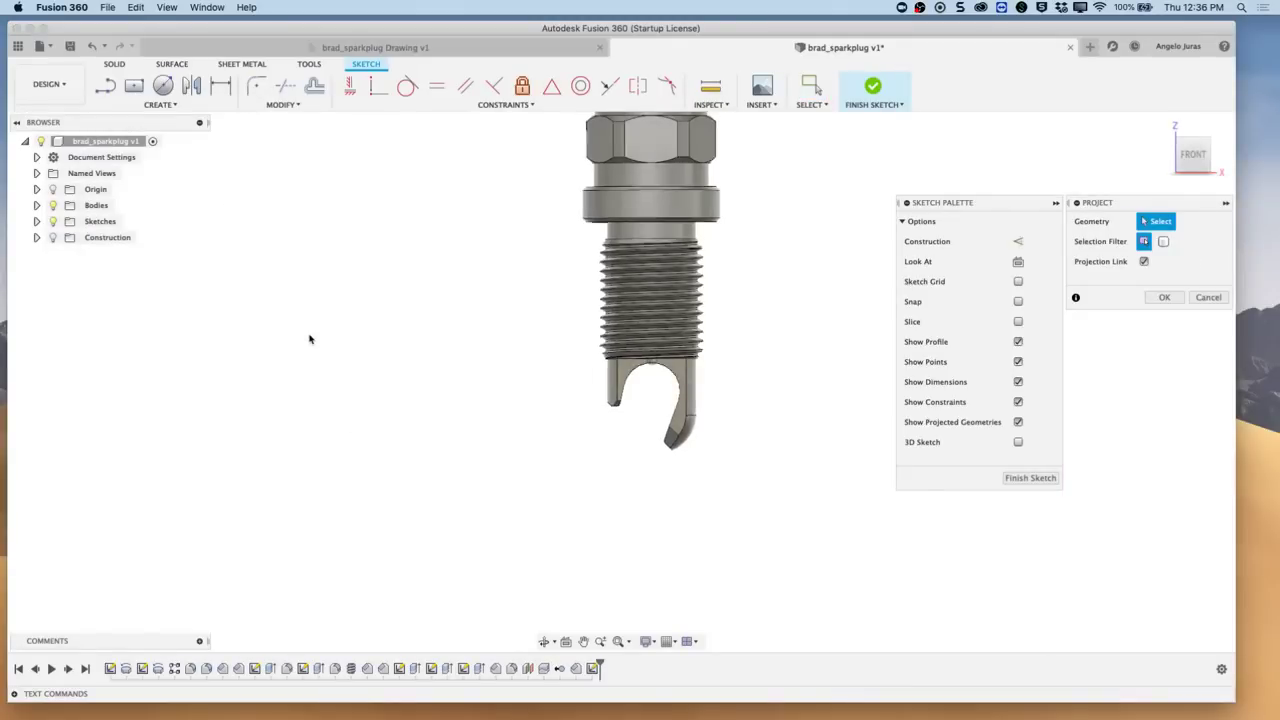
pyautogui.scroll(10, 310, 339)
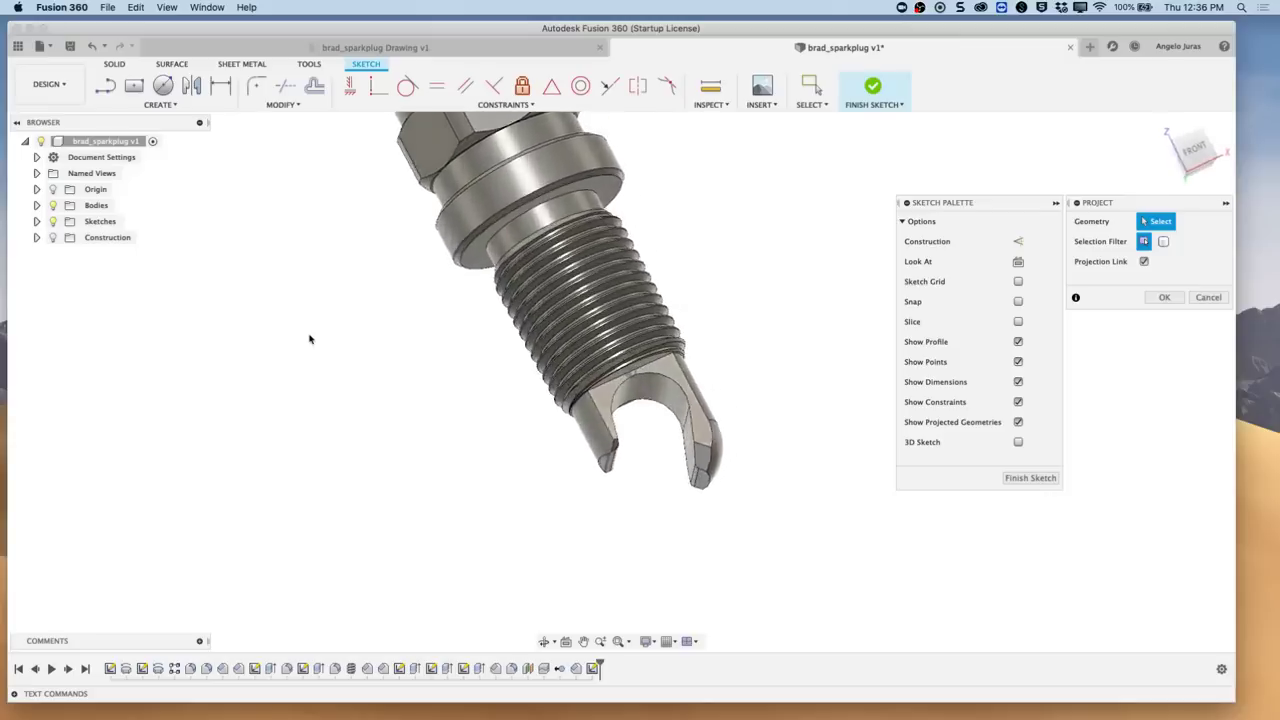
pyautogui.keyDown('shift'); pyautogui.scroll(5, 386, 457); pyautogui.keyUp('shift')
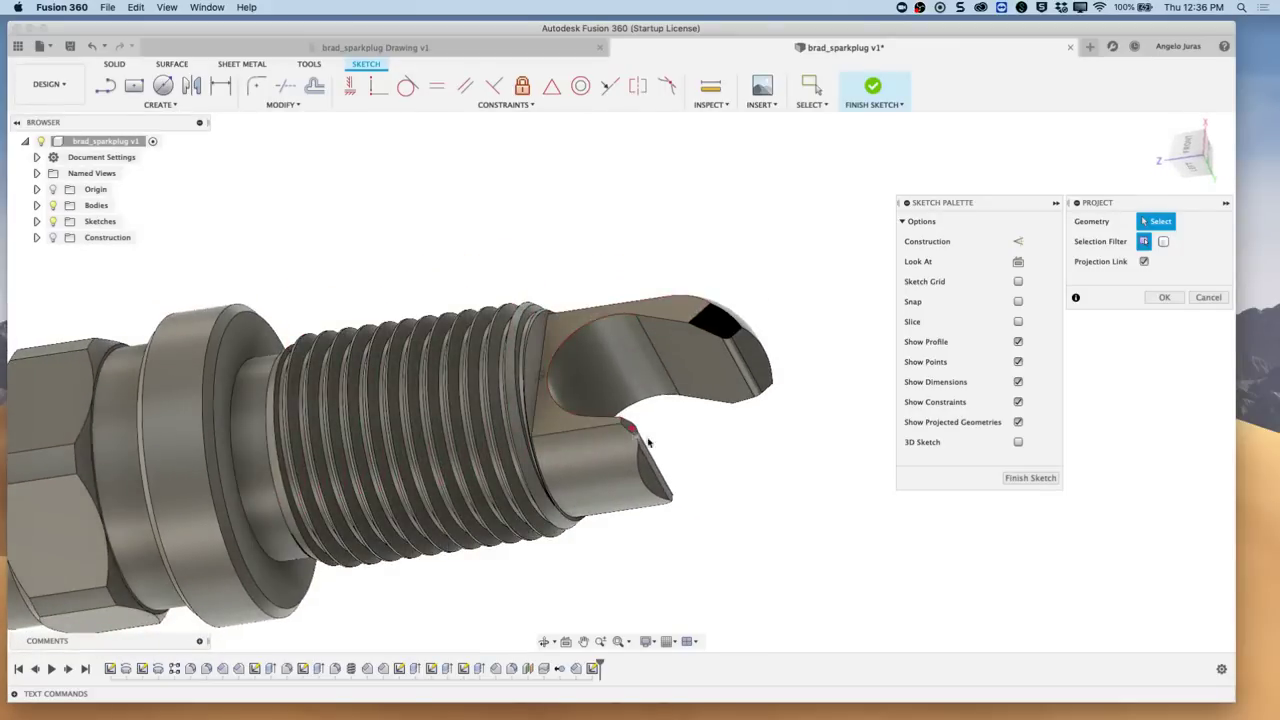
pyautogui.keyDown('shift'); pyautogui.scroll(10, 657, 466); pyautogui.keyUp('shift')
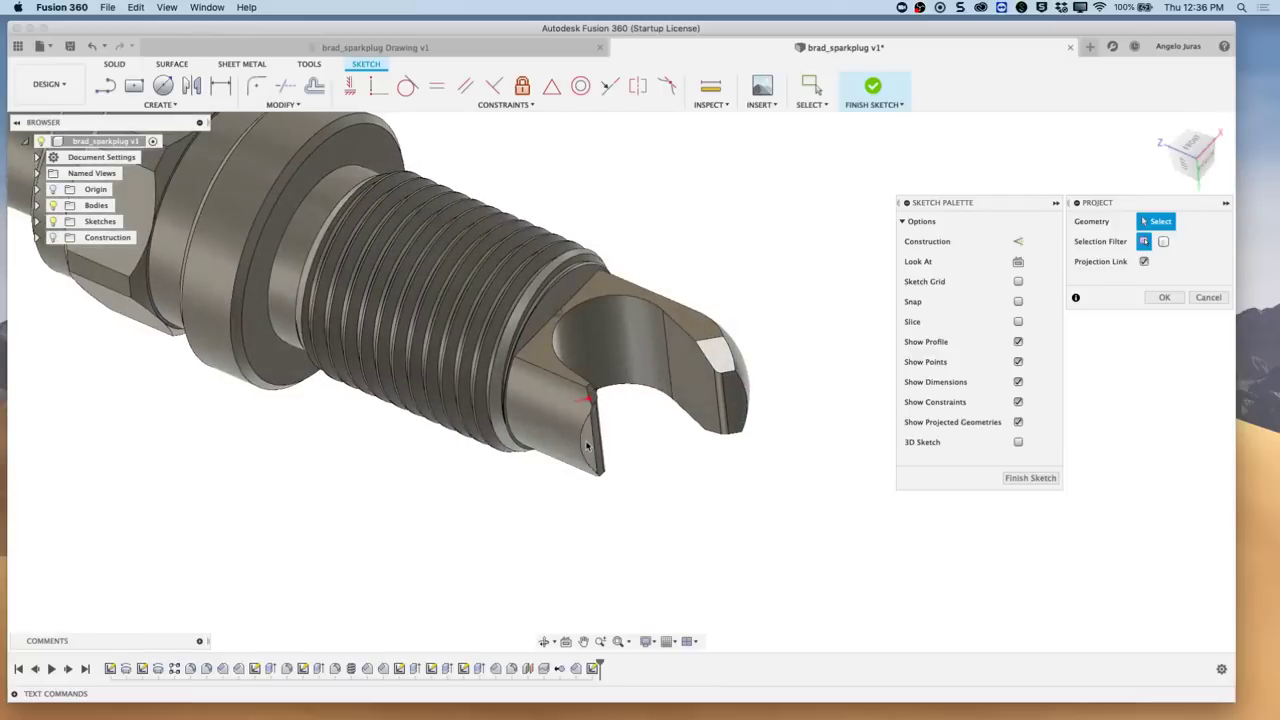
pyautogui.click(588, 446)
pyautogui.keyDown('shift'); pyautogui.scroll(-5, 588, 446); pyautogui.keyUp('shift')
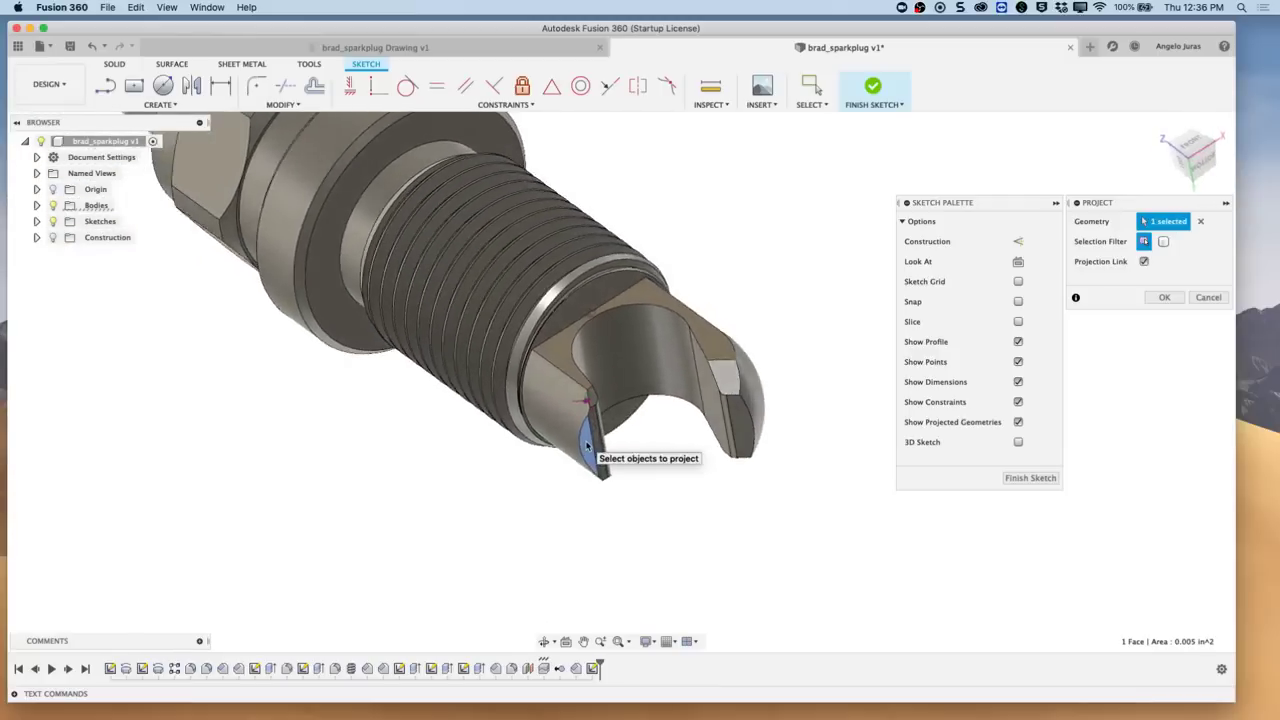
pyautogui.keyDown('shift'); pyautogui.scroll(-2, 590, 438); pyautogui.keyUp('shift')
pyautogui.click(594, 428)
pyautogui.keyDown('shift'); pyautogui.scroll(5, 596, 427); pyautogui.keyUp('shift')
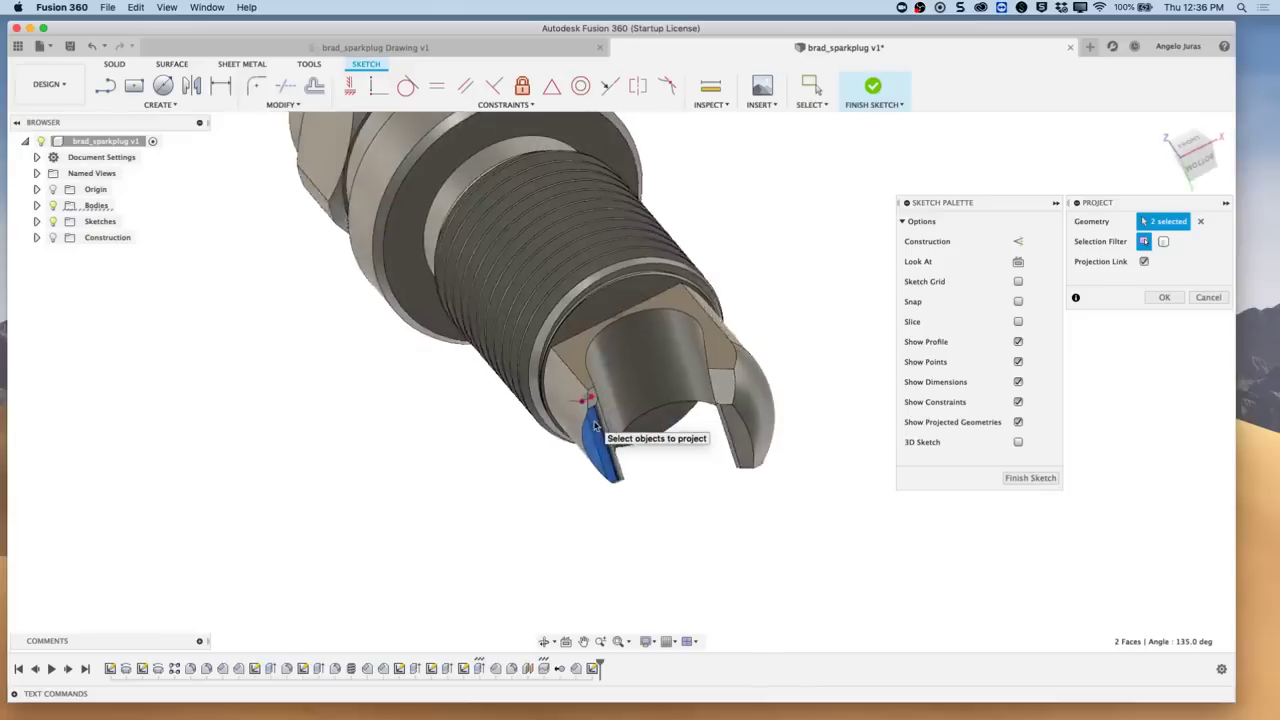
pyautogui.scroll(5, 590, 420)
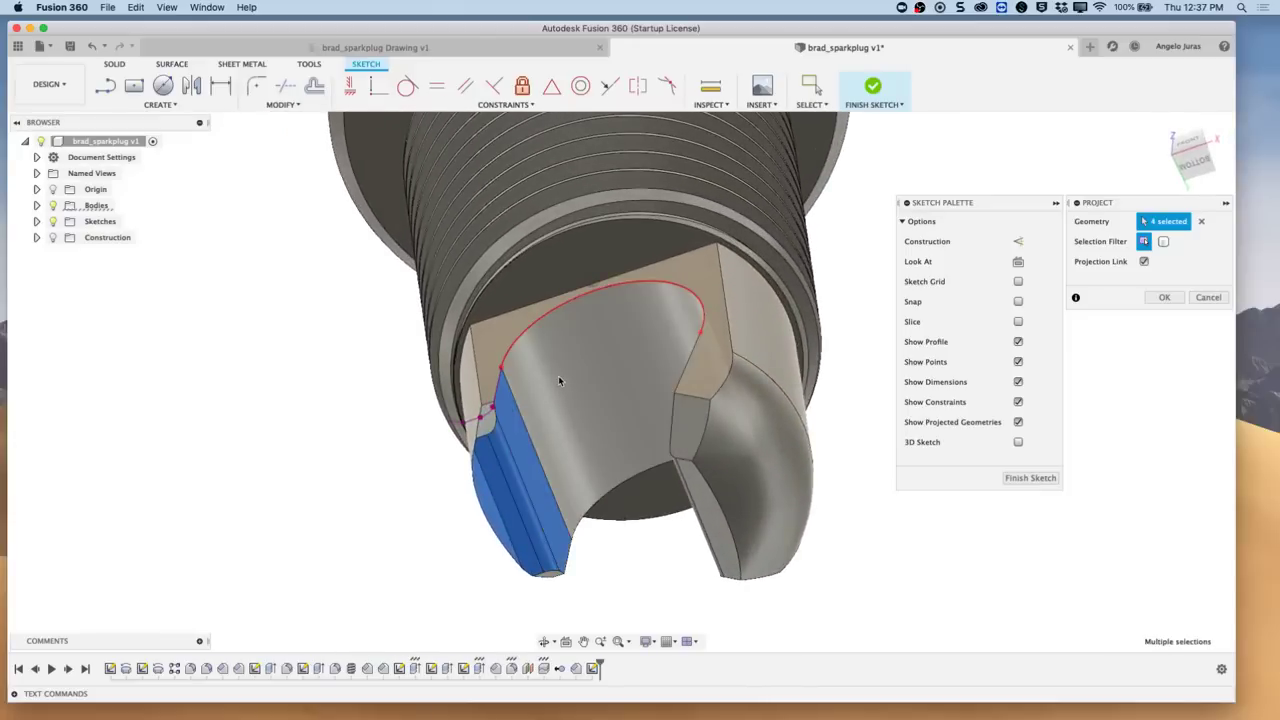
# Step: Add the curved wall of the jaw opening and the longer prong's inner and tip faces to the projected geometry
pyautogui.click(558, 375)
pyautogui.keyDown('shift'); pyautogui.scroll(-5, 558, 375); pyautogui.keyUp('shift')
pyautogui.keyDown('shift'); pyautogui.scroll(-2, 665, 455); pyautogui.keyUp('shift')
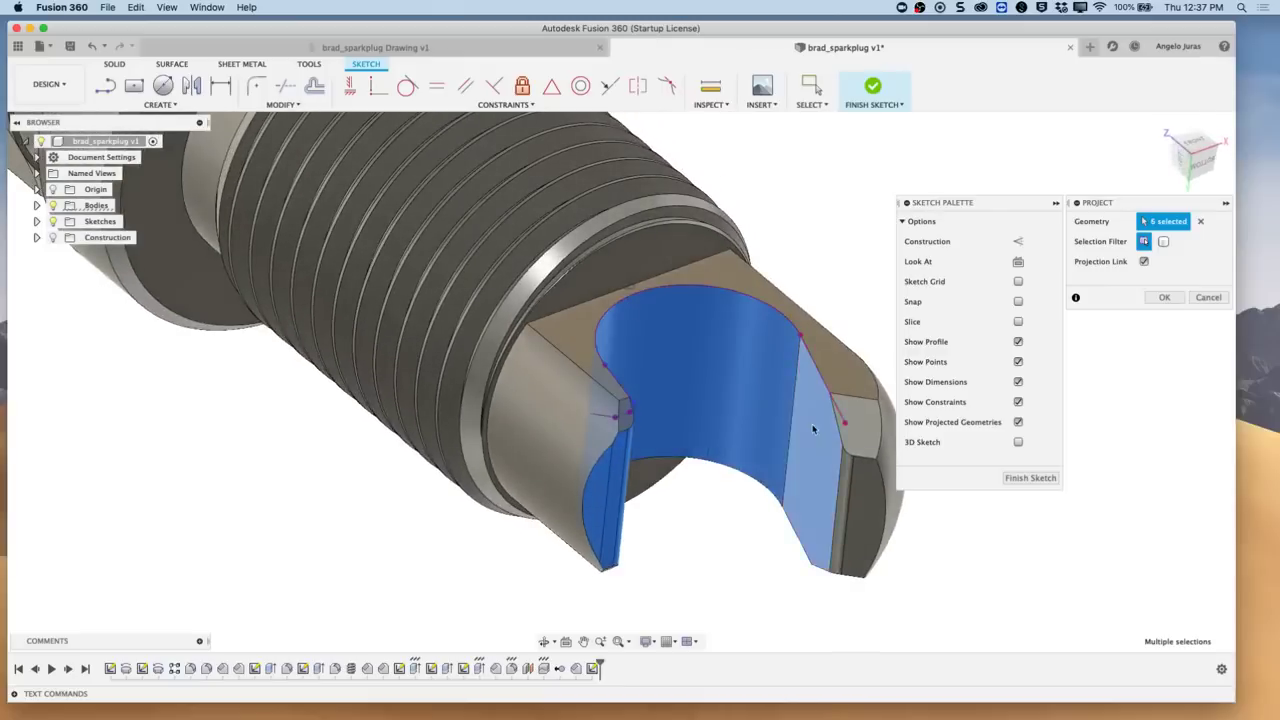
pyautogui.click(822, 450)
pyautogui.keyDown('shift'); pyautogui.scroll(-2, 850, 473); pyautogui.keyUp('shift')
pyautogui.click(868, 480)
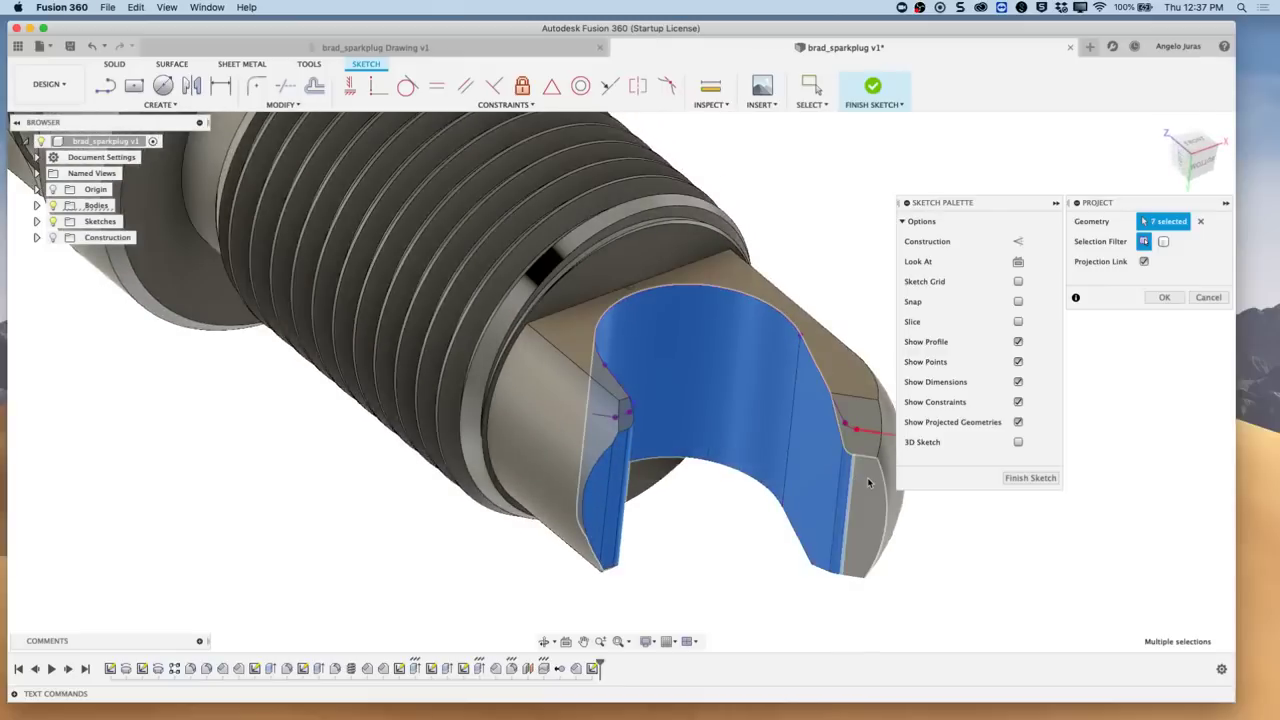
pyautogui.scroll(-5, 868, 483)
pyautogui.keyDown('shift'); pyautogui.scroll(-5, 868, 483); pyautogui.keyUp('shift')
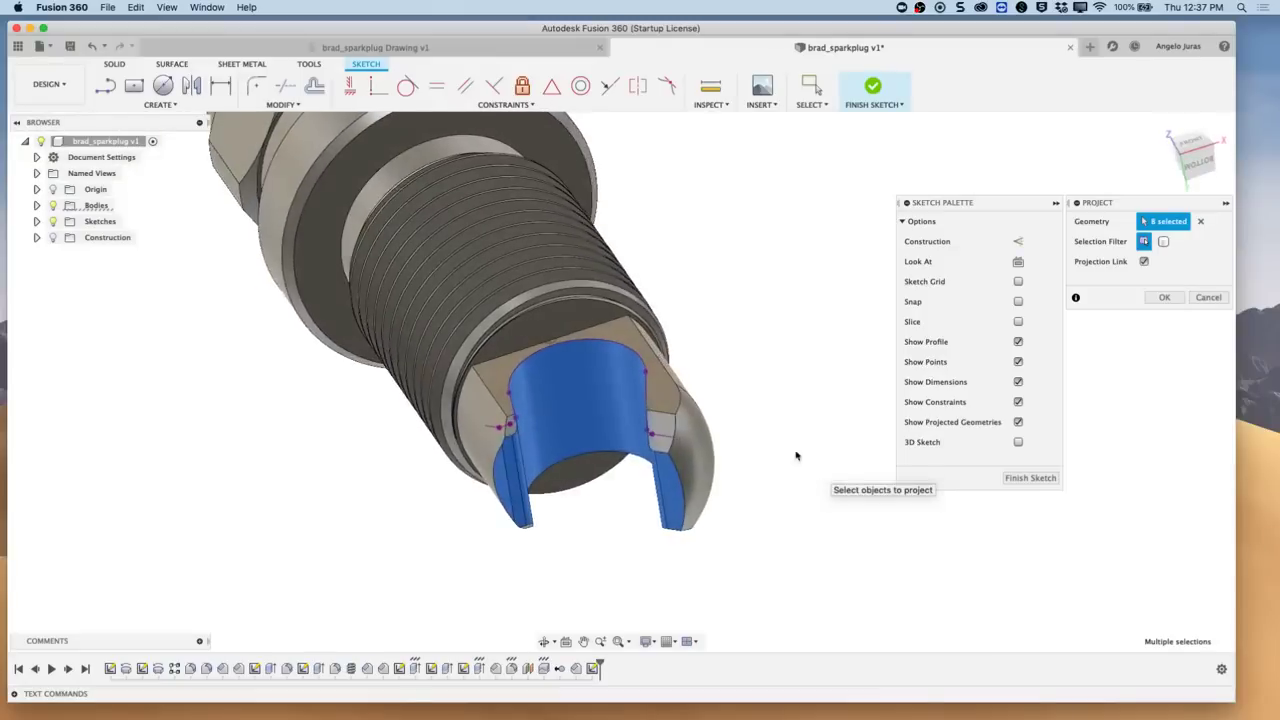
# Step: Project the selected slot faces of the spark plug tip into the sketch and finish the sketch
pyautogui.click(1160, 297)
pyautogui.moveTo(1000, 440)
pyautogui.keyDown('shift'); pyautogui.mouseDown(button='middle')
pyautogui.moveTo(920, 480)
pyautogui.moveTo(666, 460)
pyautogui.moveTo(452, 553)
pyautogui.moveTo(554, 503)
pyautogui.moveTo(640, 500)
pyautogui.mouseUp(button='middle'); pyautogui.keyUp('shift')
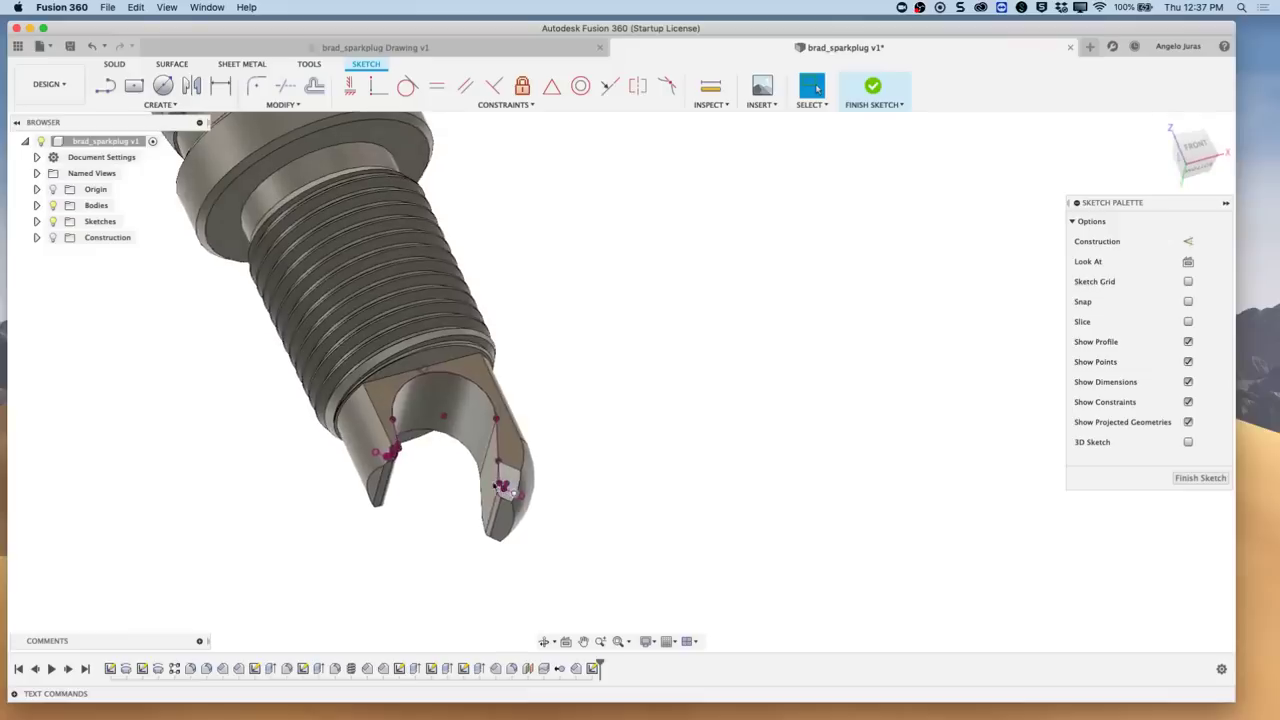
pyautogui.click(1208, 481)
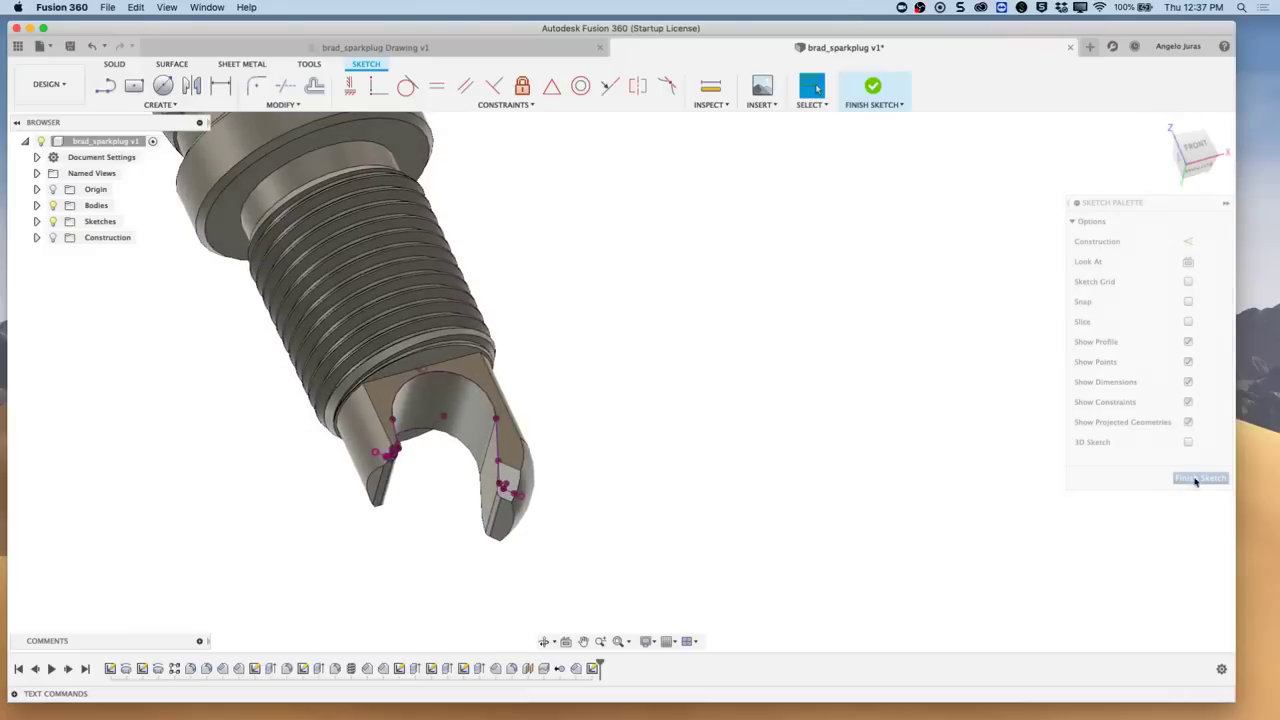
# Step: In the Manufacture workspace, create a 2D Contour operation with Tool Orientation enabled and its Z axis taken from the small flat face on the prong
pyautogui.click(65, 95)
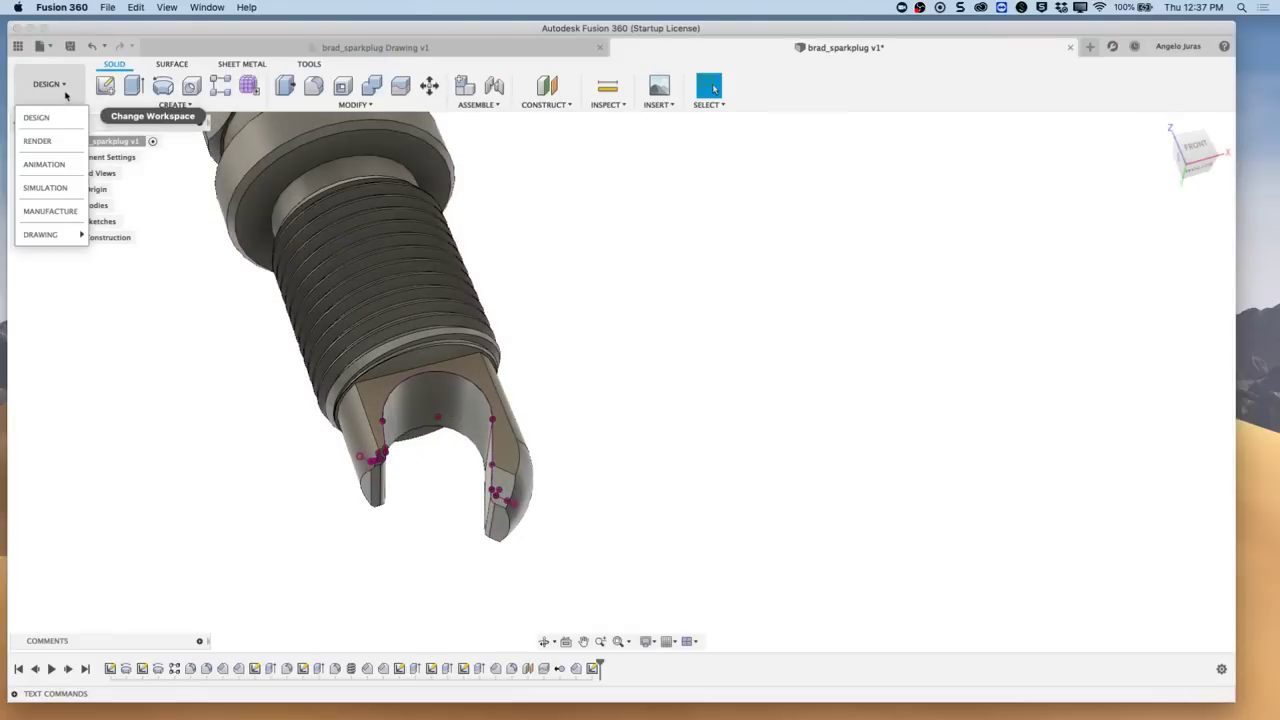
pyautogui.click(50, 212)
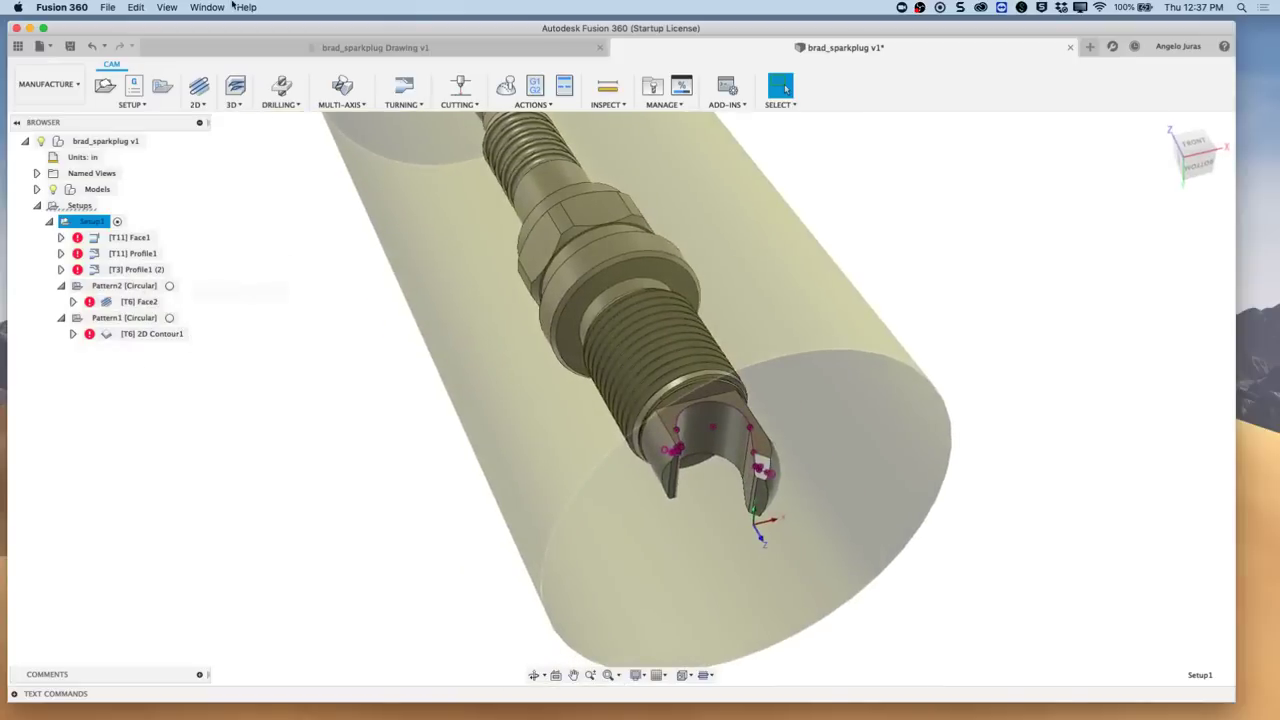
pyautogui.click(199, 105)
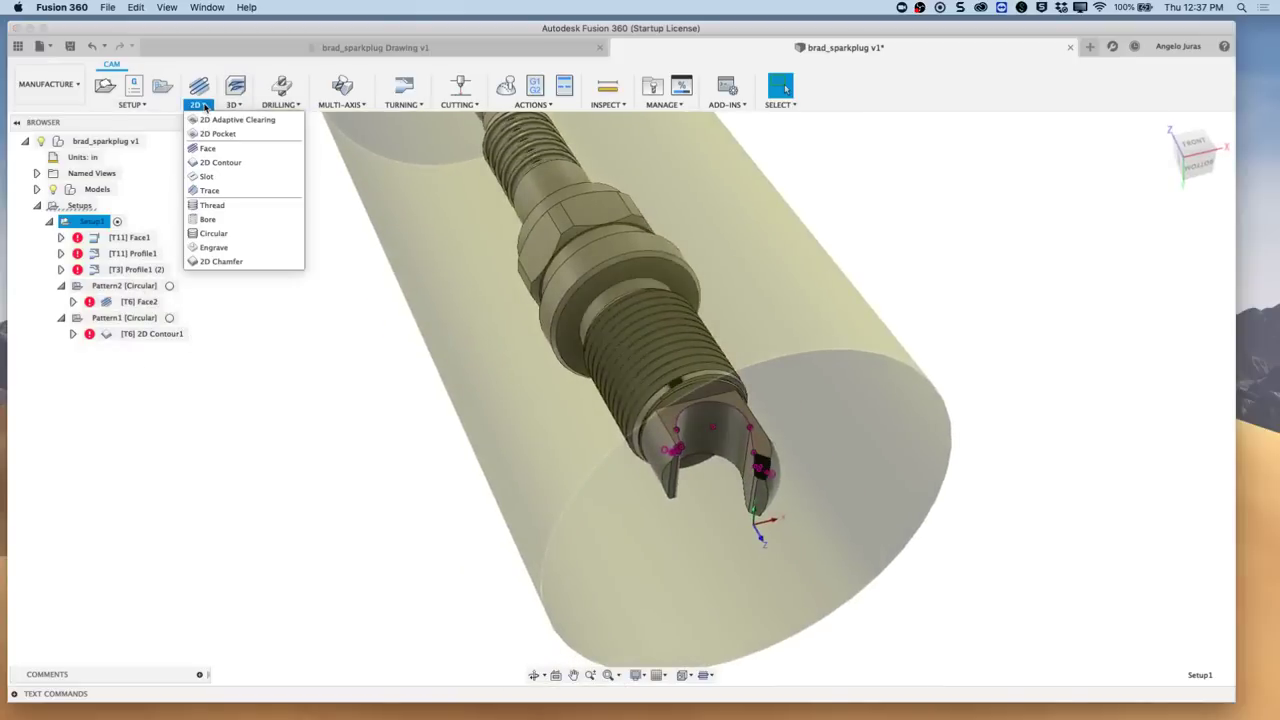
pyautogui.click(218, 163)
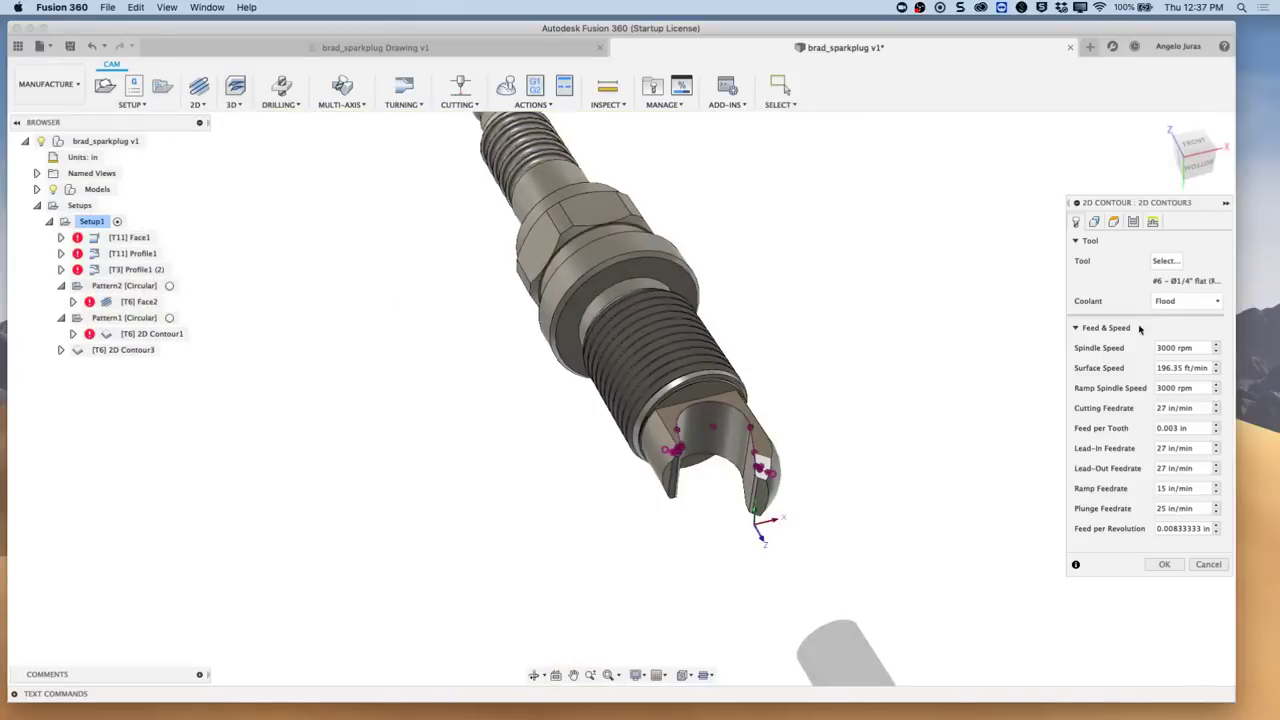
pyautogui.click(1095, 223)
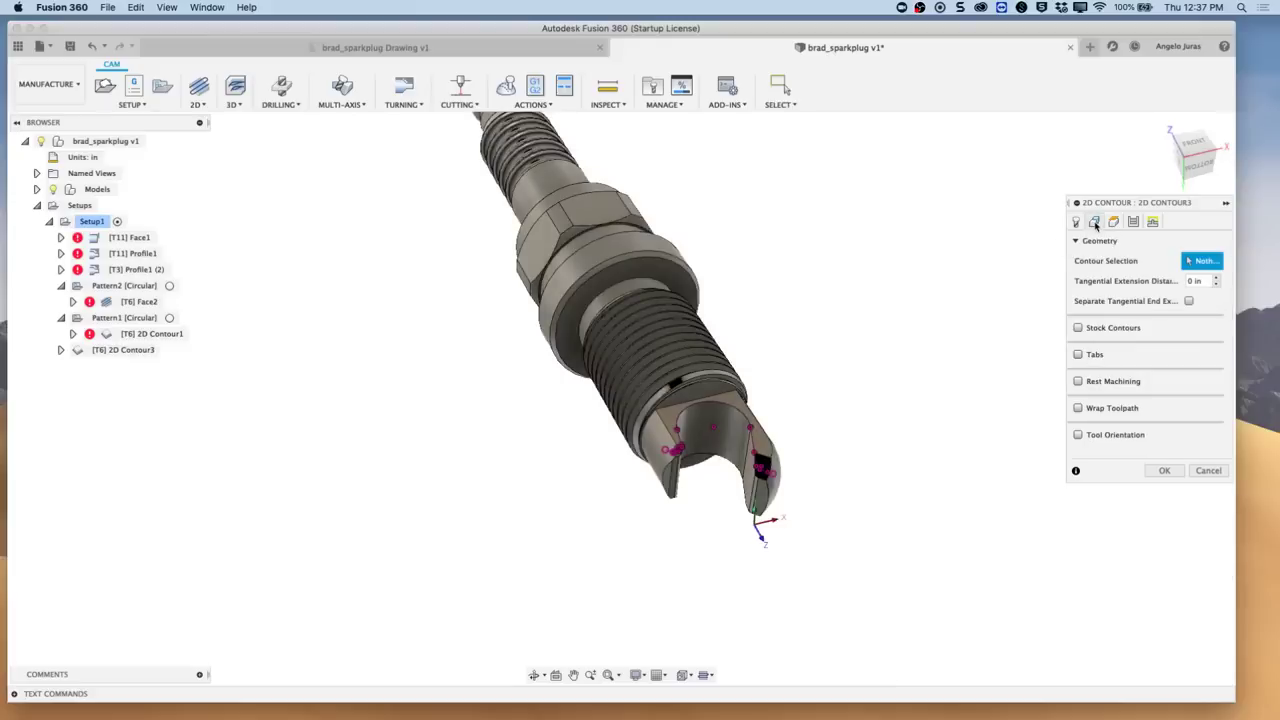
pyautogui.click(1078, 436)
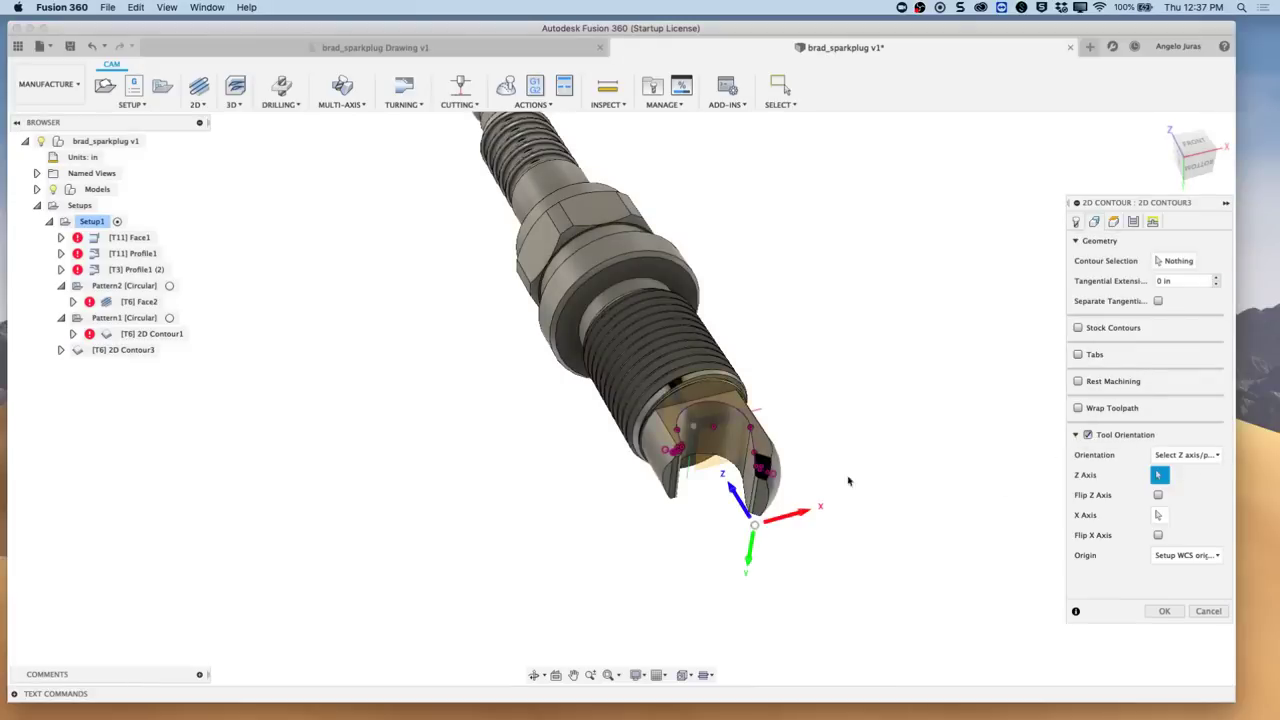
pyautogui.click(768, 462)
pyautogui.keyDown('shift'); pyautogui.moveTo(770, 460); pyautogui.dragTo(795, 490, button='middle'); pyautogui.keyUp('shift')
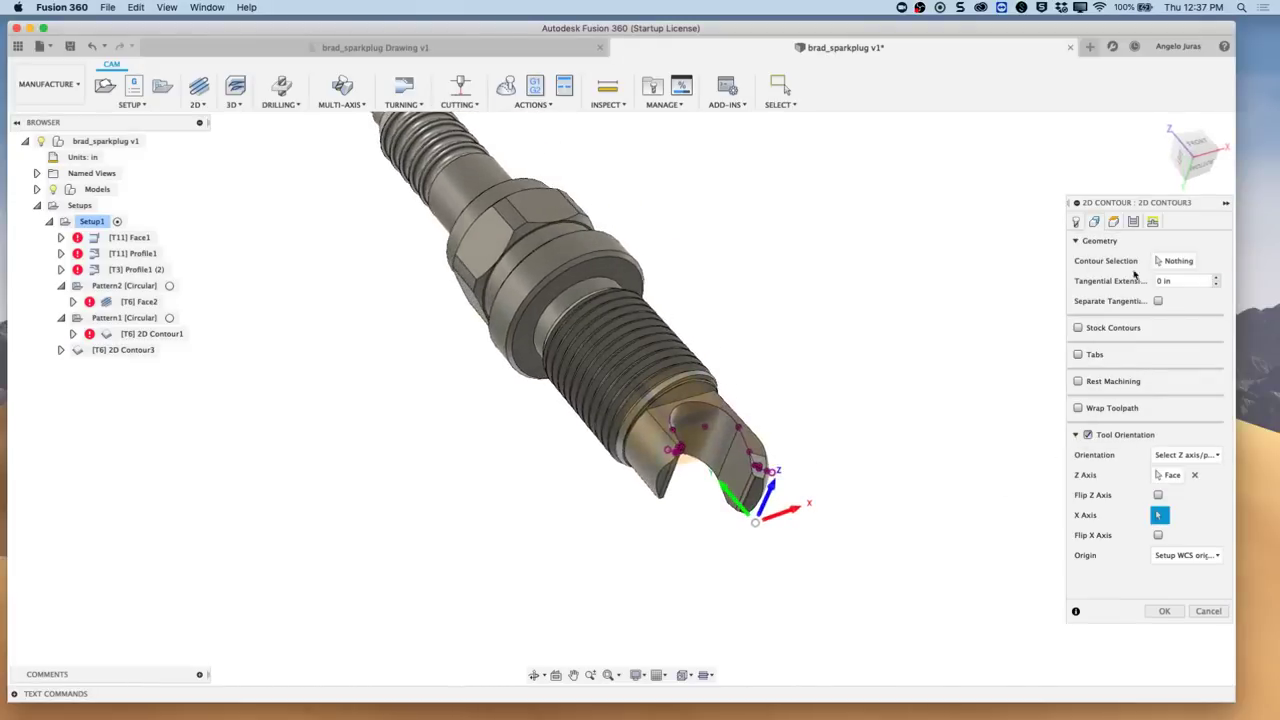
# Step: Select the open sketch chain around the U-shaped slot, from one short outward end line to the other, as the machining contour
pyautogui.click(1175, 261)
pyautogui.scroll(5, 928, 524)
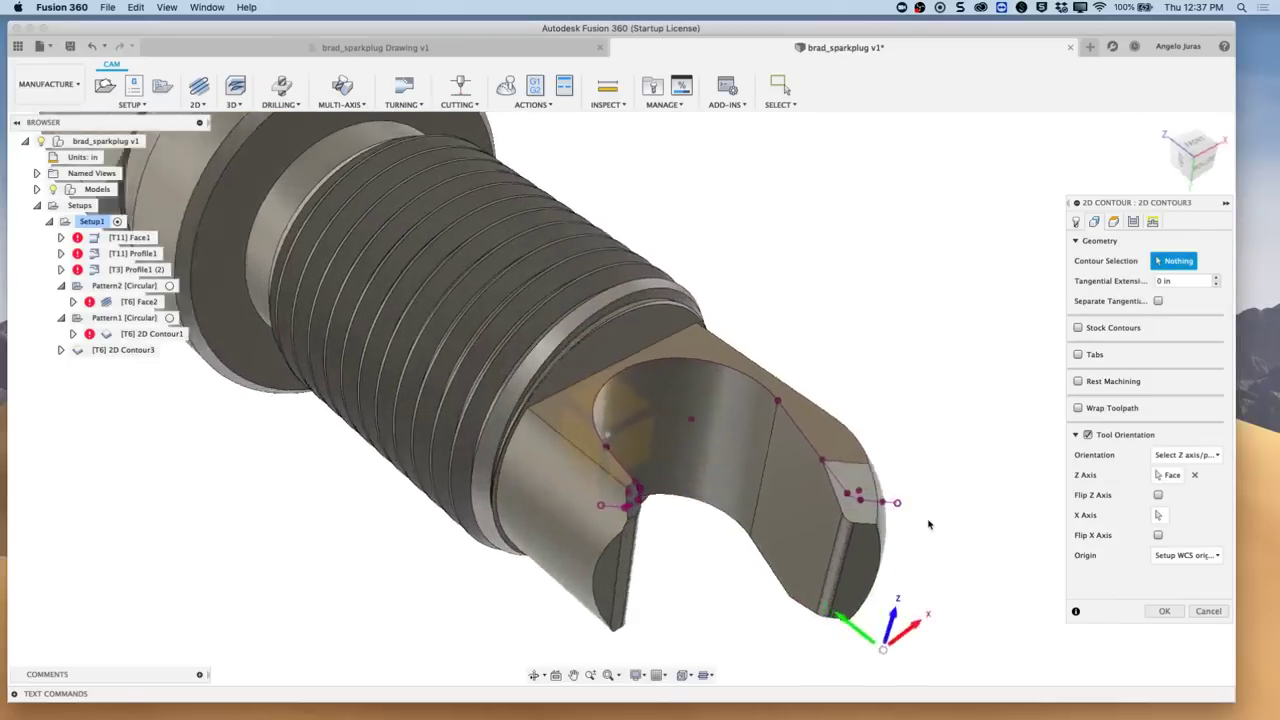
pyautogui.scroll(2, 869, 536)
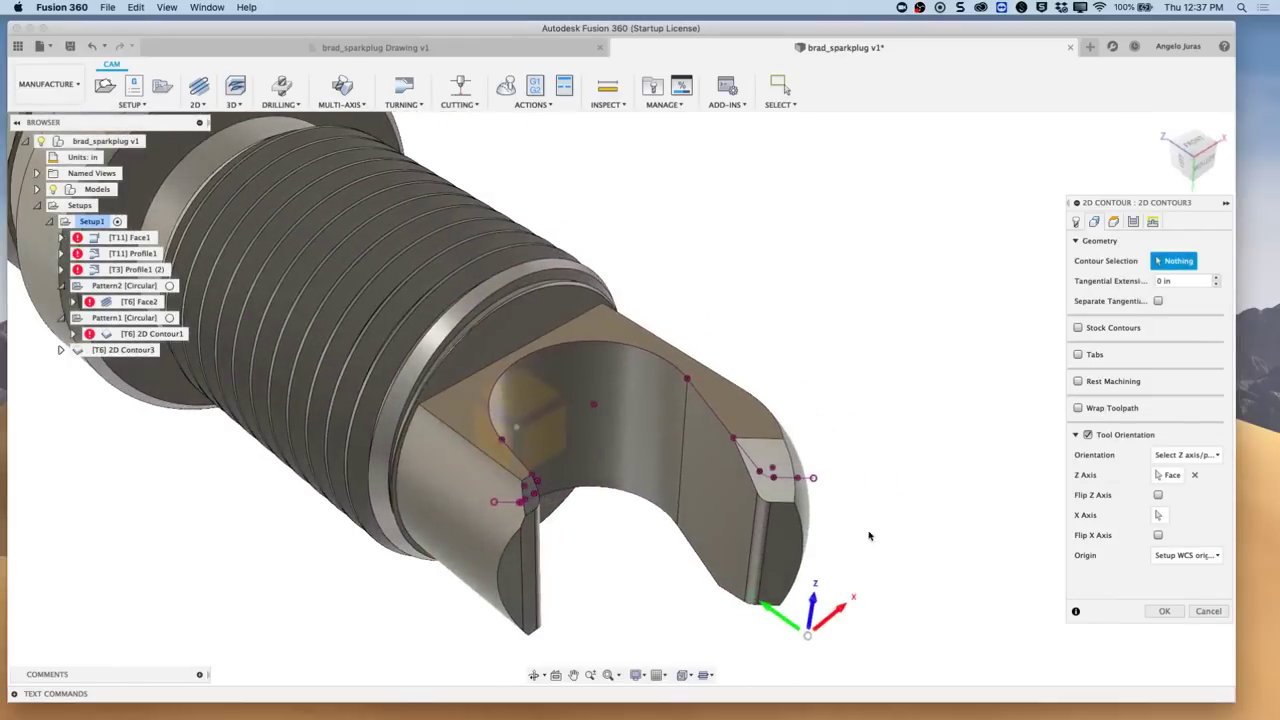
pyautogui.click(808, 481)
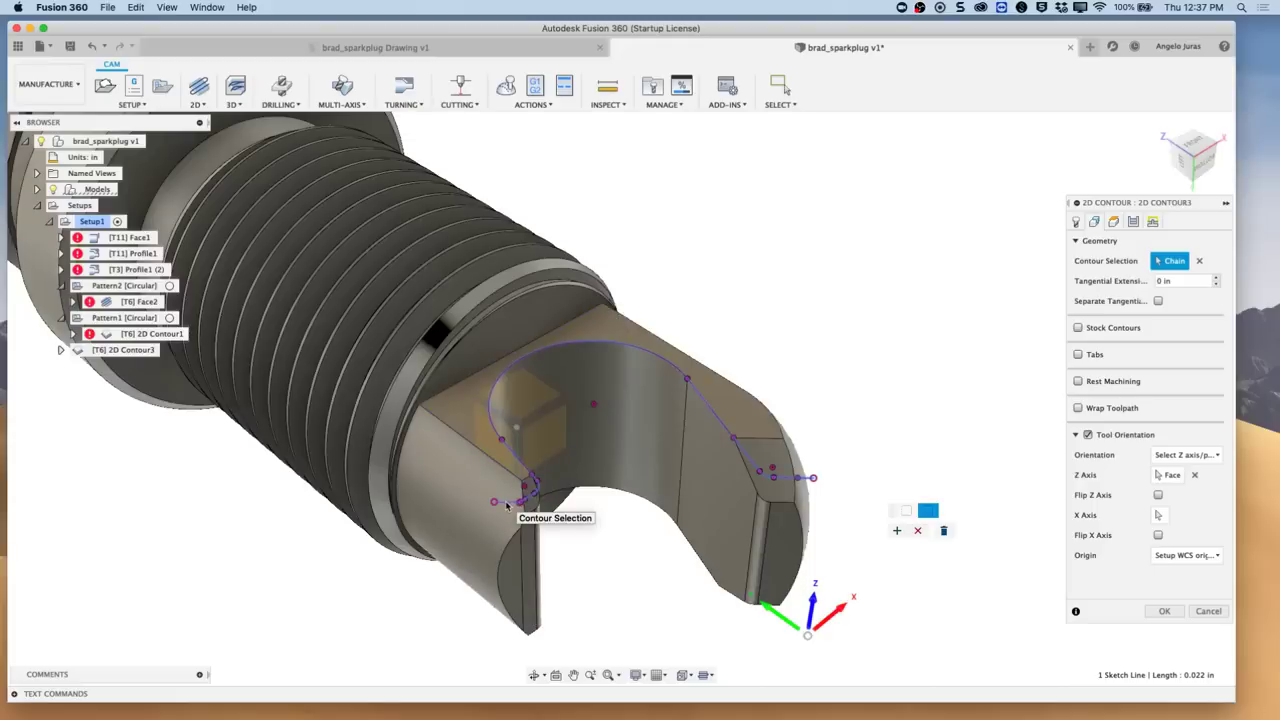
pyautogui.click(506, 506)
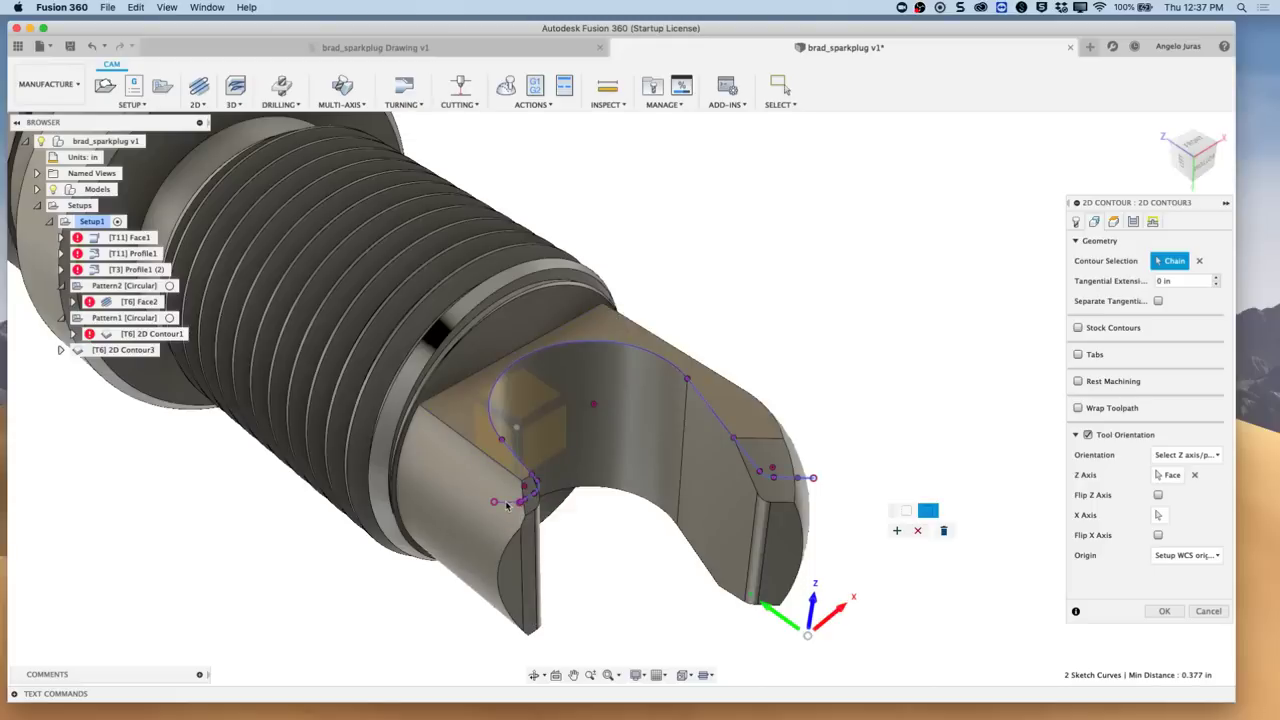
pyautogui.click(896, 531)
pyautogui.click(897, 531)
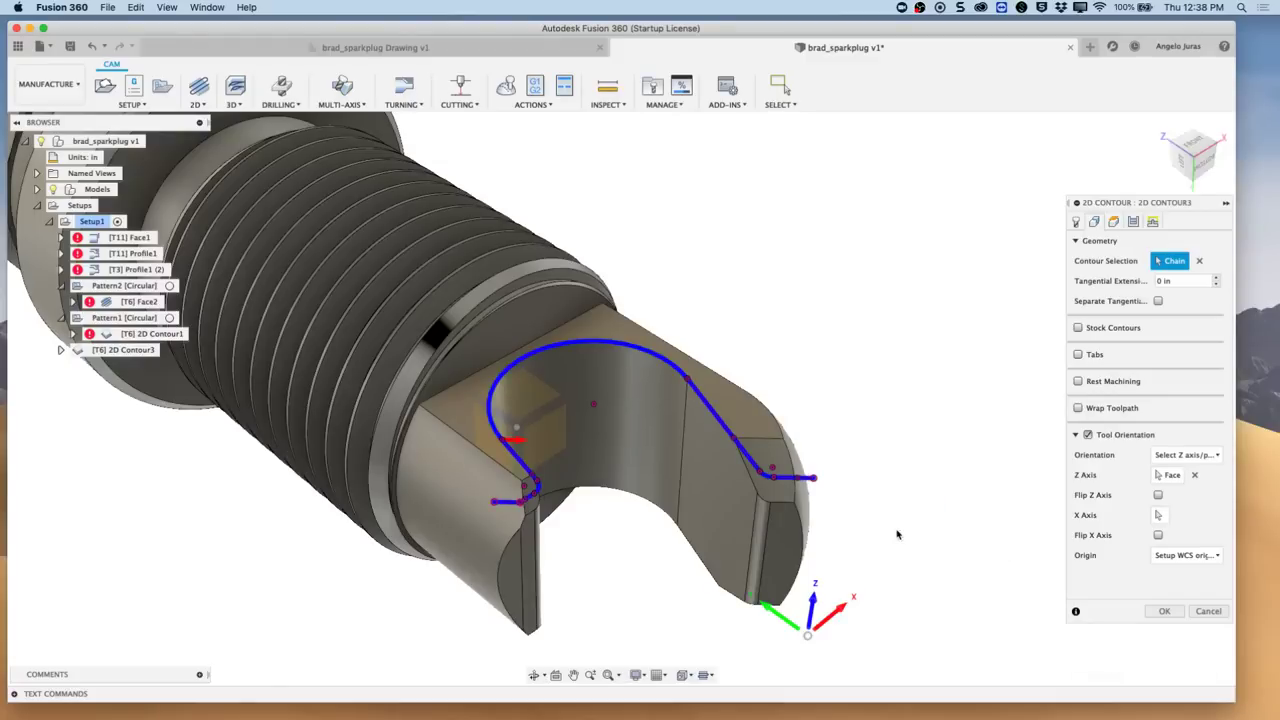
pyautogui.press('F6')
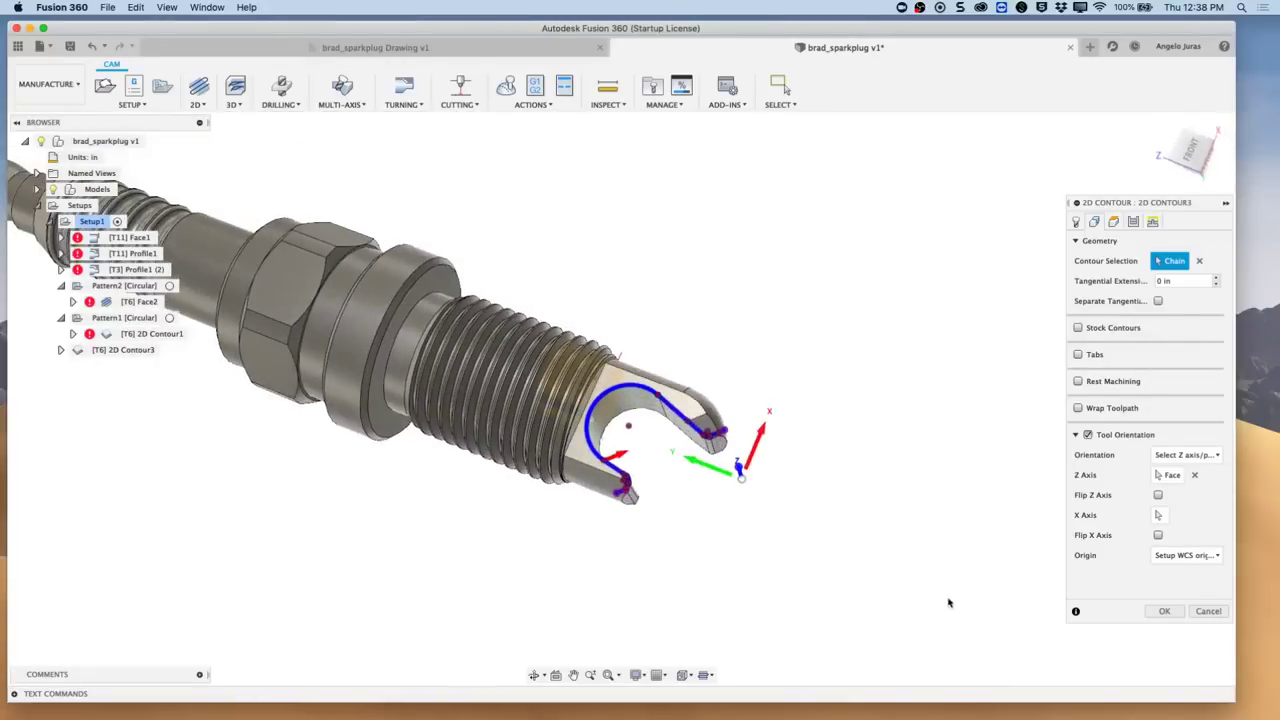
# Step: Set the Bottom Height from Selection, using the flat face on the tip's underside with an offset of -.03 in
pyautogui.click(1114, 222)
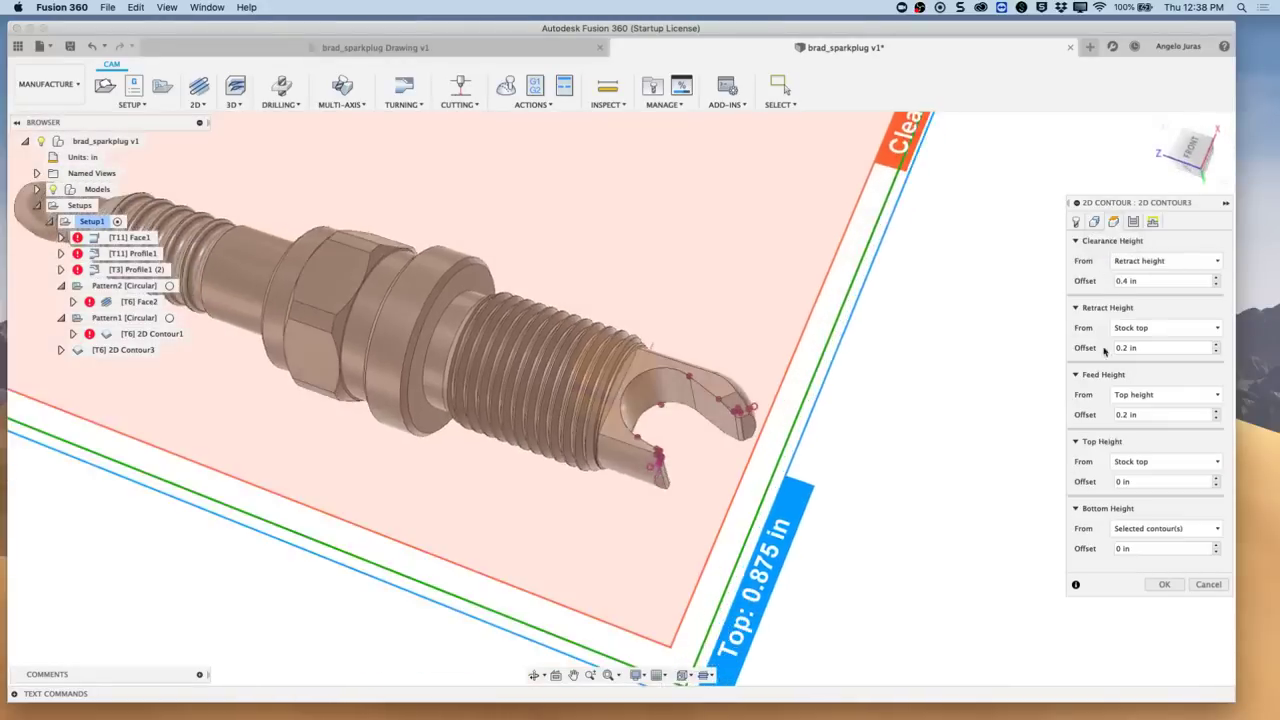
pyautogui.click(1161, 529)
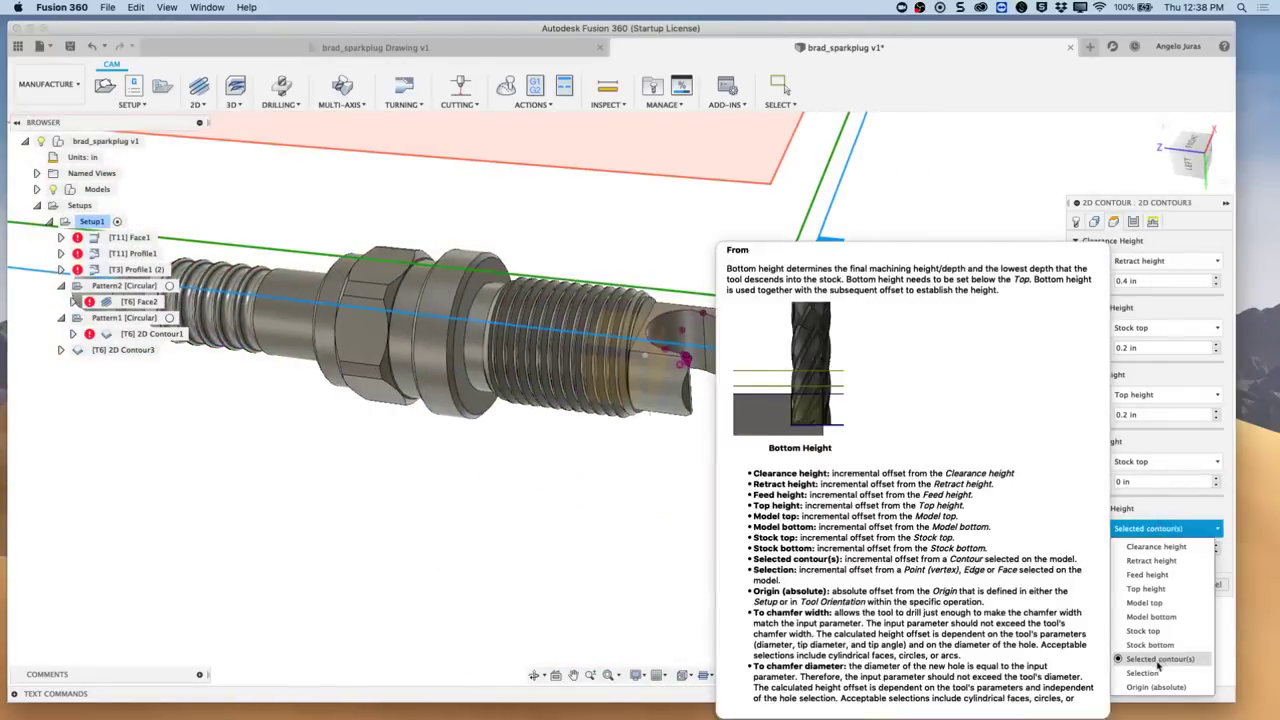
pyautogui.click(1151, 675)
pyautogui.keyDown('shift'); pyautogui.moveTo(1151, 675); pyautogui.dragTo(332, 456, button='middle'); pyautogui.keyUp('shift')
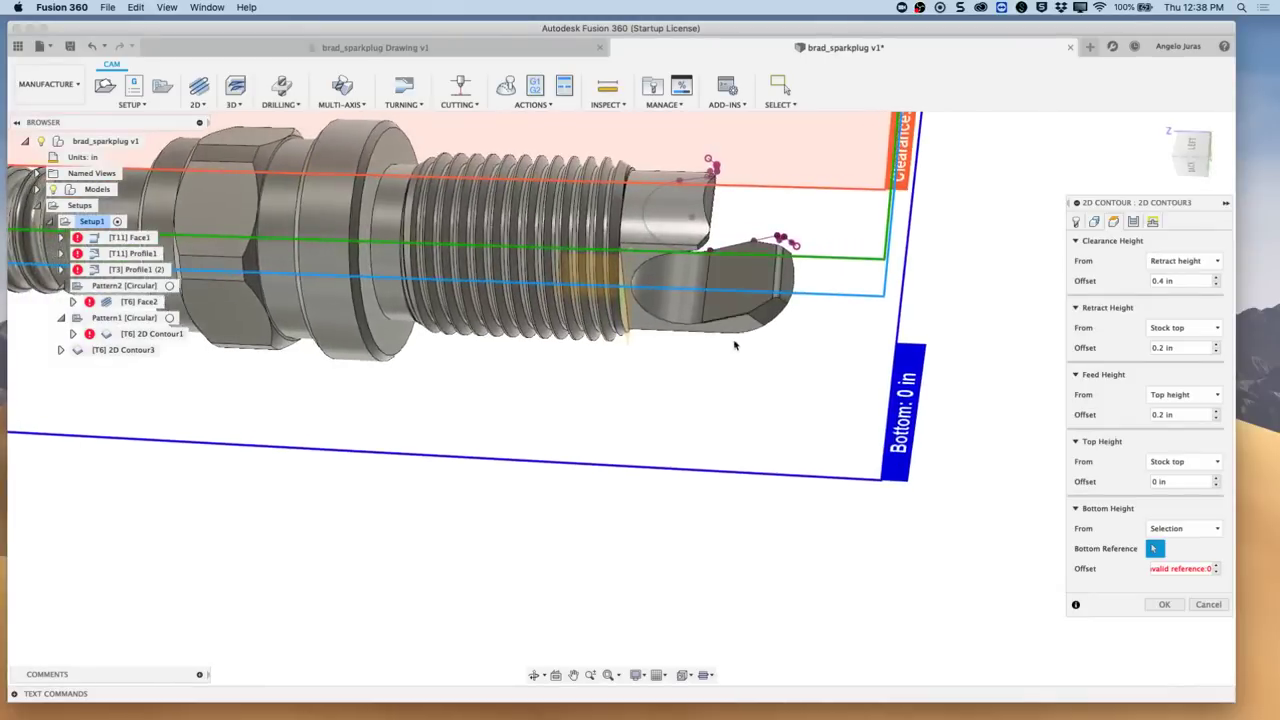
pyautogui.click(737, 328)
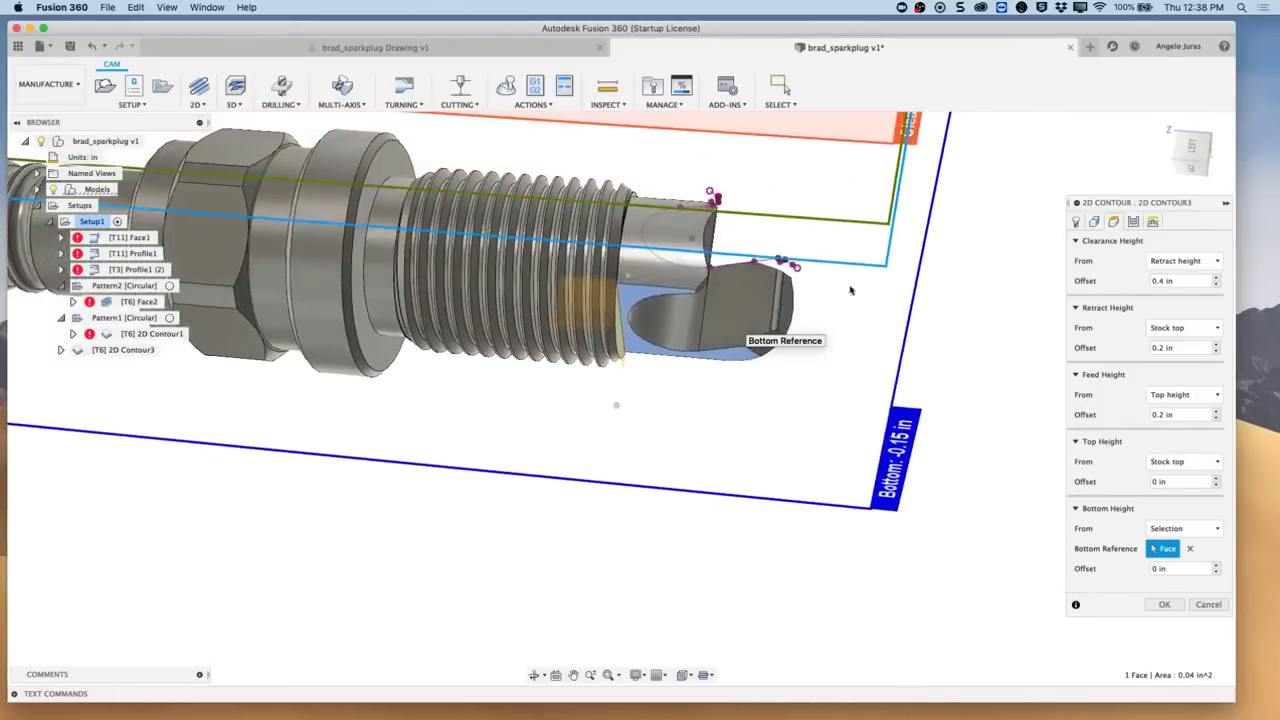
pyautogui.click(1192, 148)
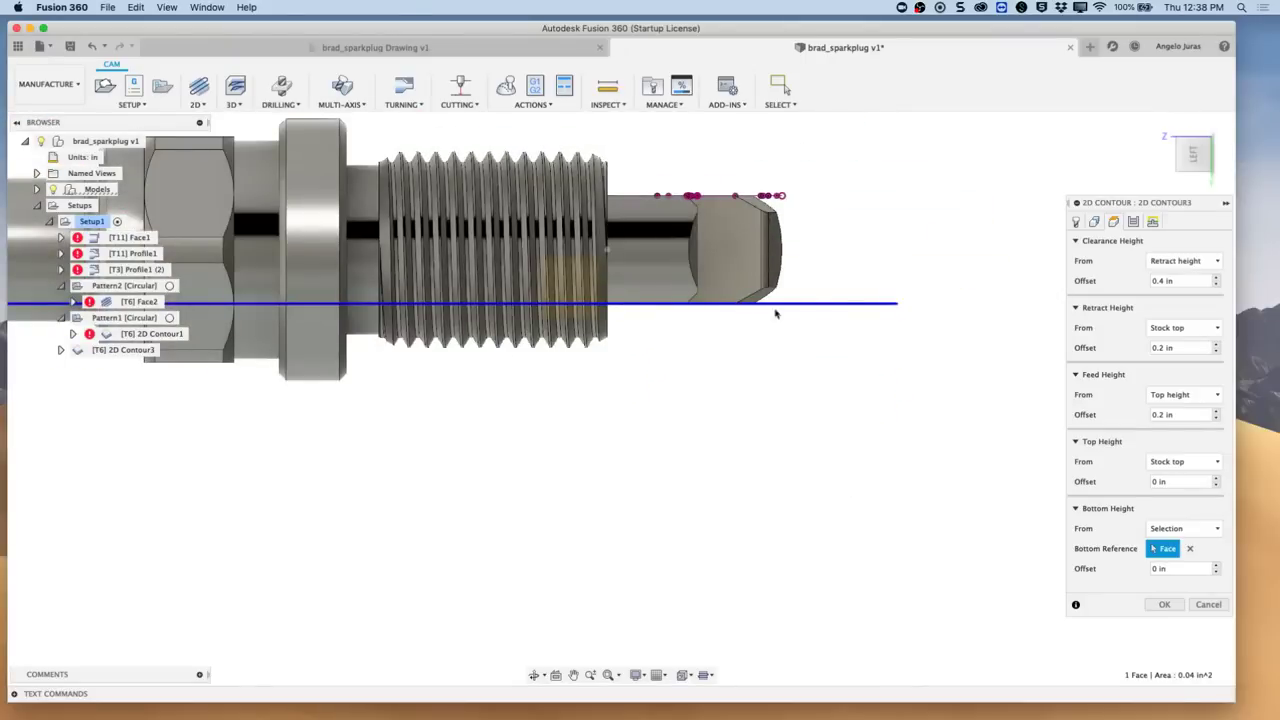
pyautogui.click(1102, 573)
pyautogui.press('Return')
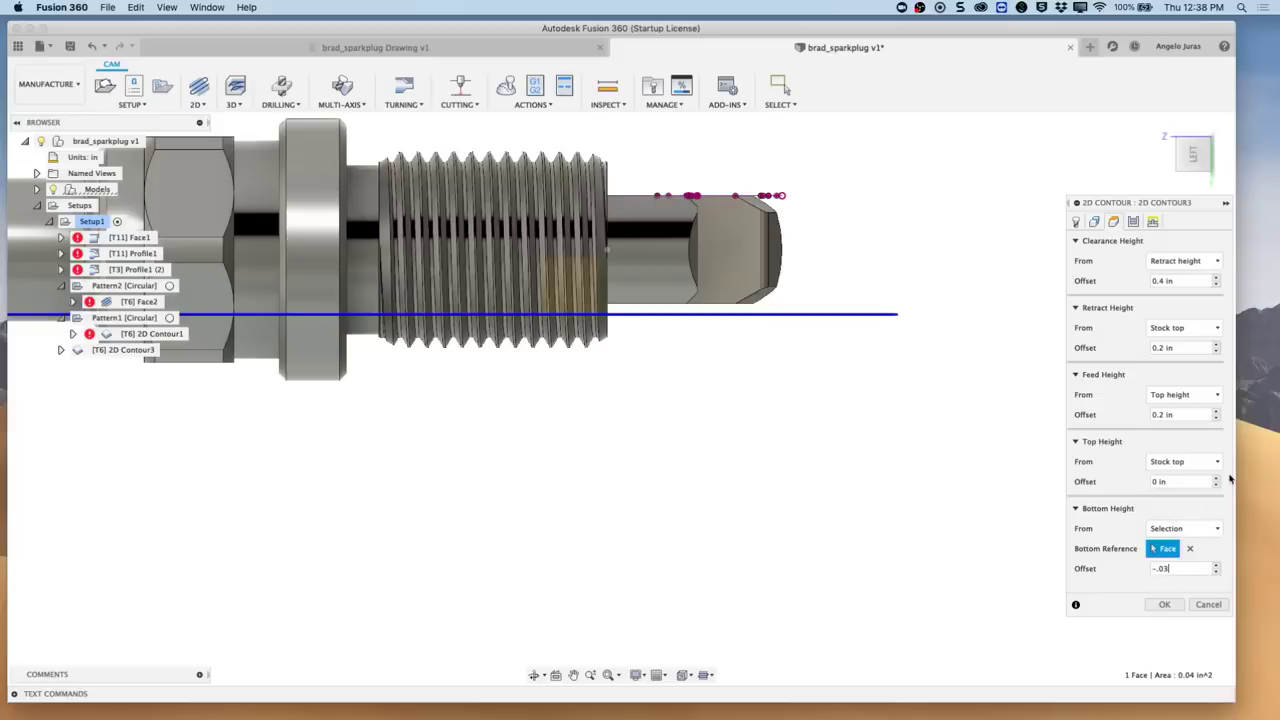
# Step: Set the Top Height from Selection, using the crest edge of the thread as the reference
pyautogui.moveTo(1221, 461)
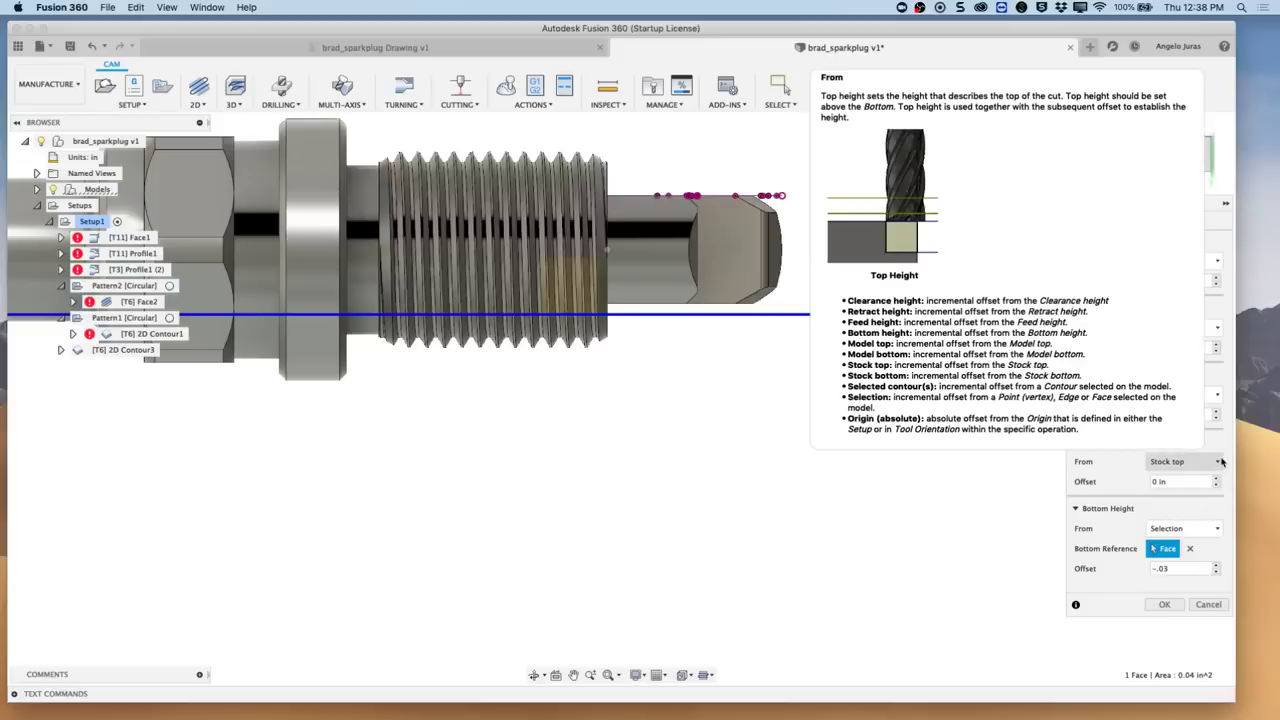
pyautogui.click(1215, 463)
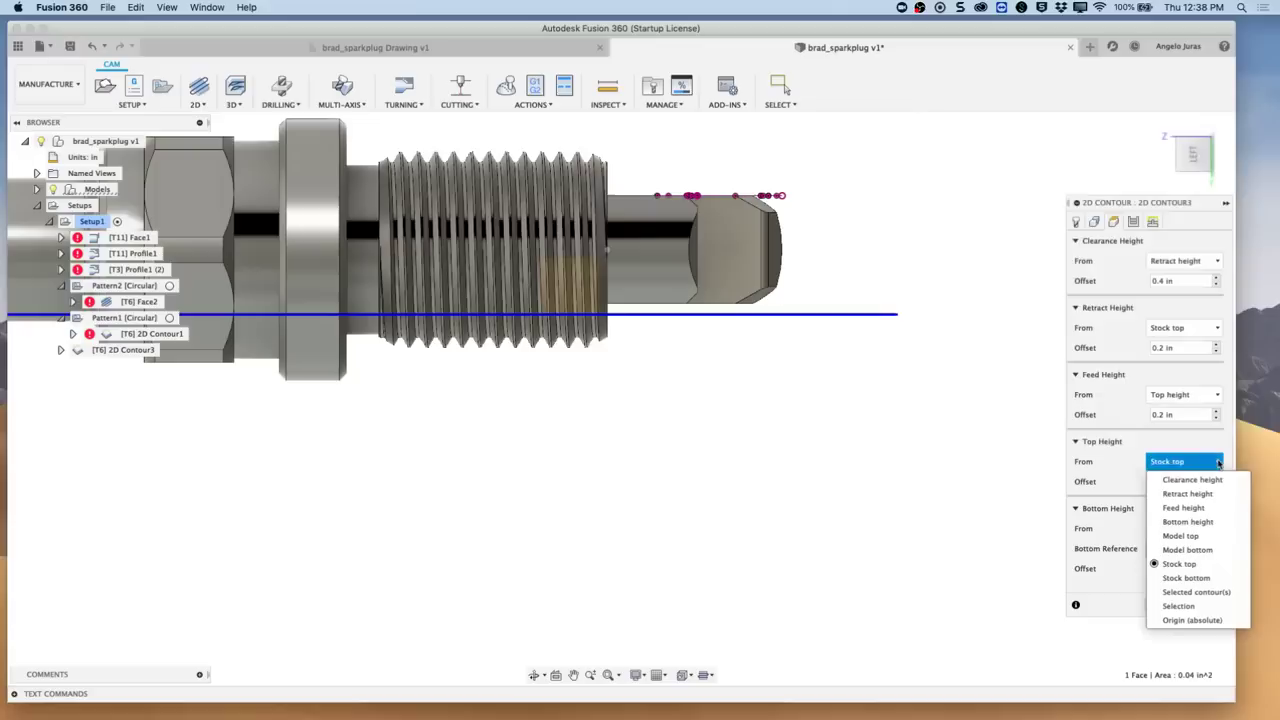
pyautogui.click(1193, 607)
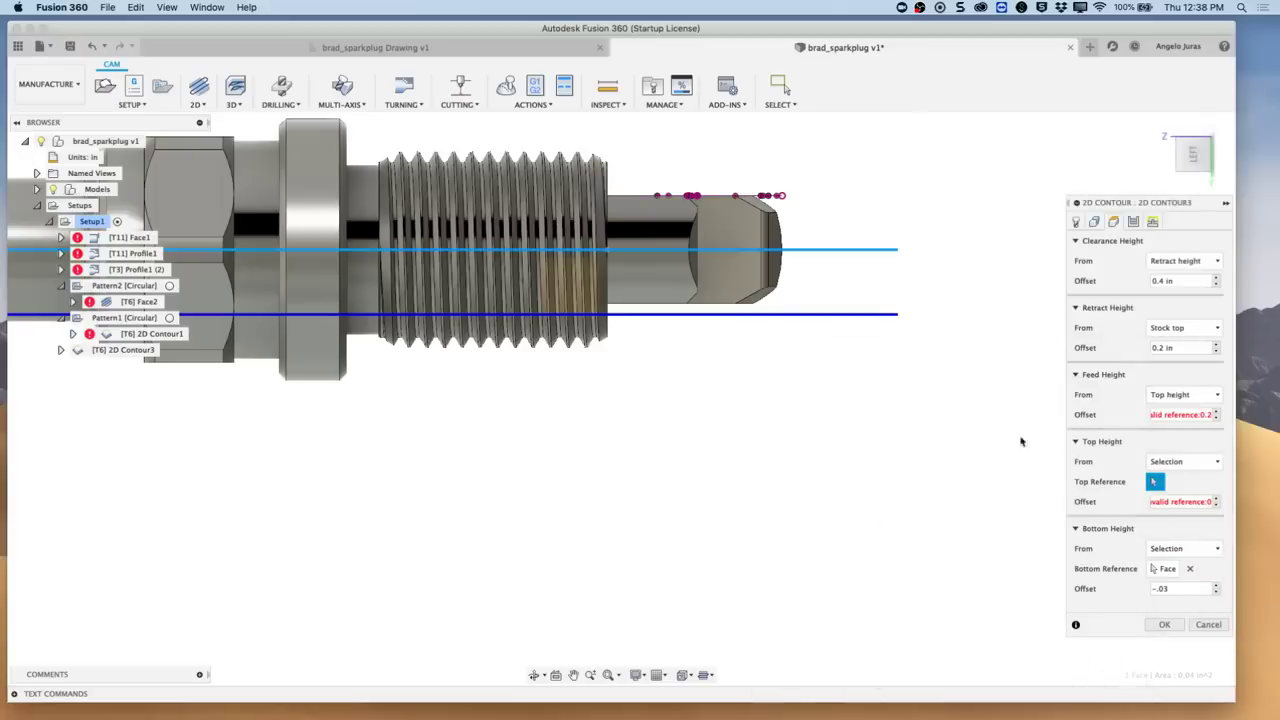
pyautogui.keyDown('shift'); pyautogui.moveTo(563, 155); pyautogui.dragTo(540, 225, button='middle'); pyautogui.keyUp('shift')
pyautogui.scroll(5, 528, 235)
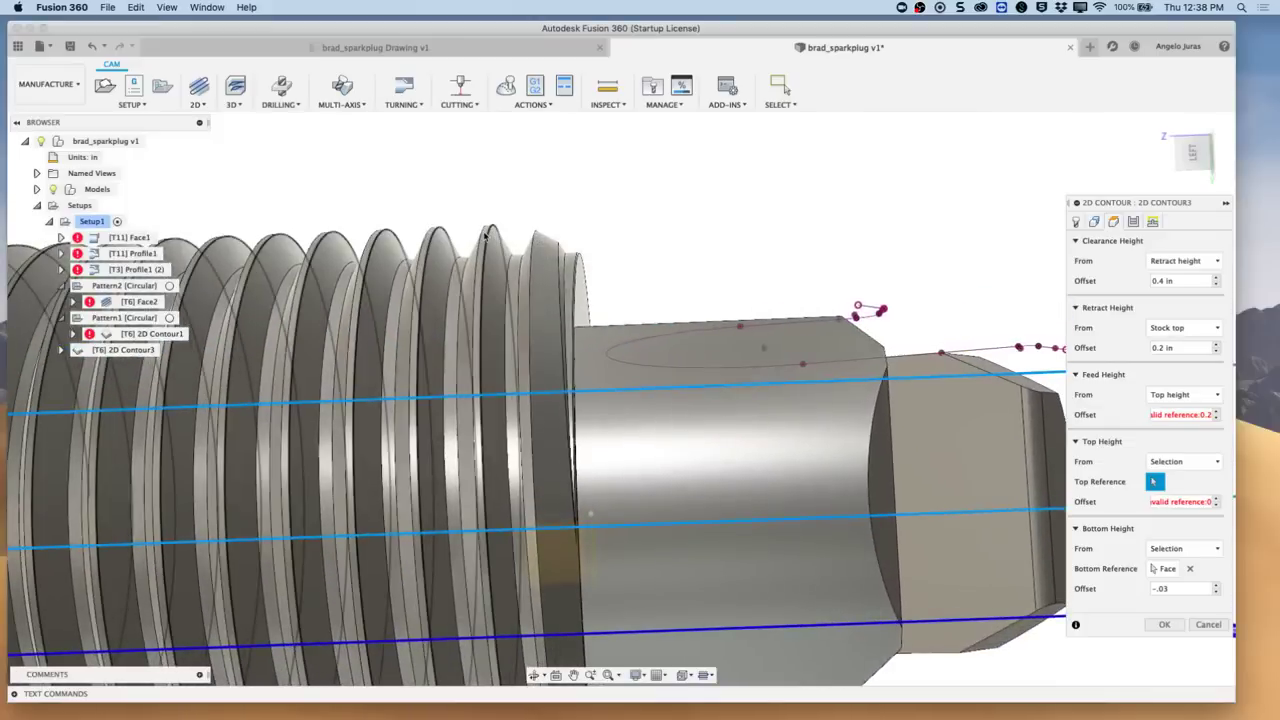
pyautogui.click(485, 236)
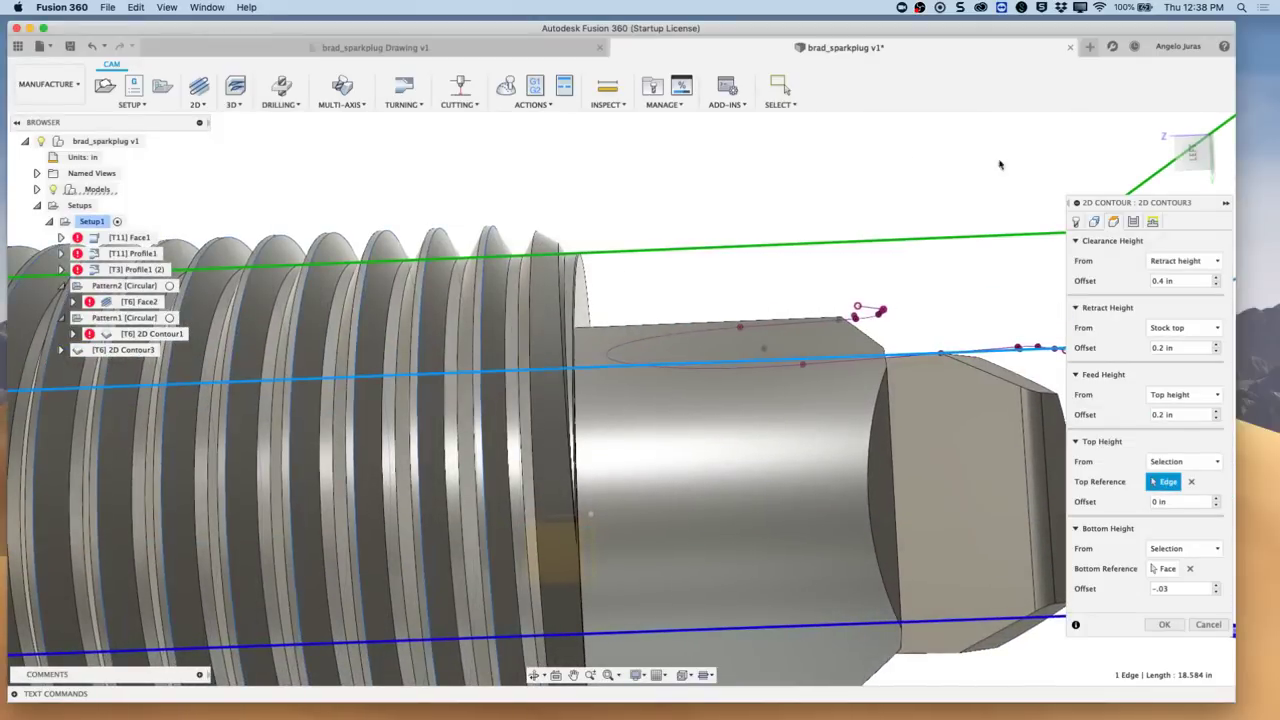
pyautogui.click(1195, 156)
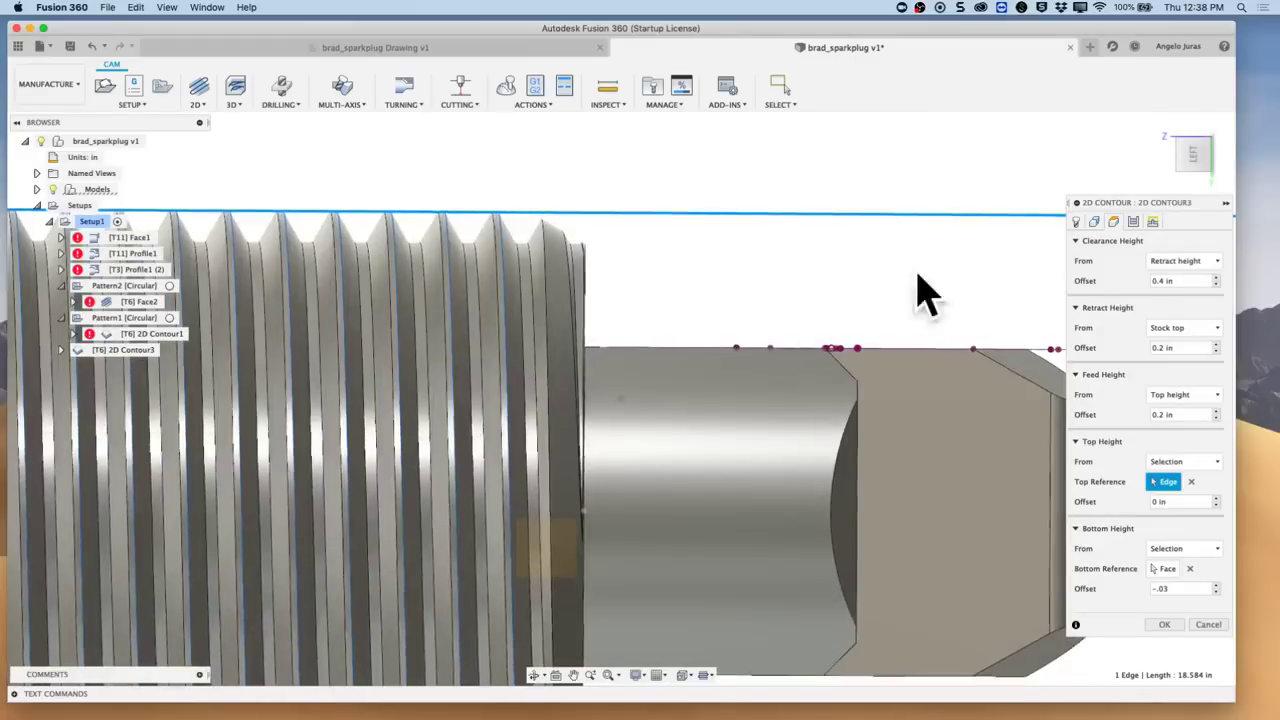
pyautogui.keyDown('shift'); pyautogui.moveTo(923, 286); pyautogui.dragTo(530, 374, button='middle'); pyautogui.keyUp('shift')
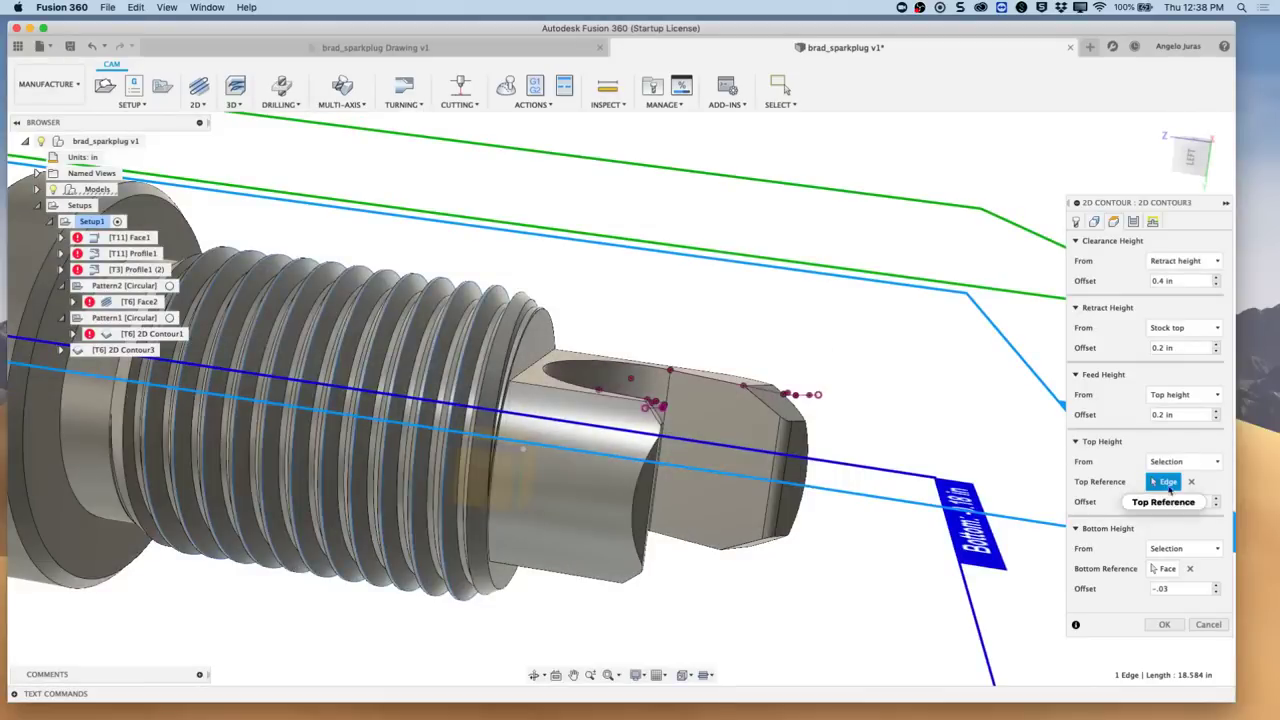
# Step: Replace the Top Height reference with a sketch point lying on the tip's upper flat
pyautogui.click(766, 430)
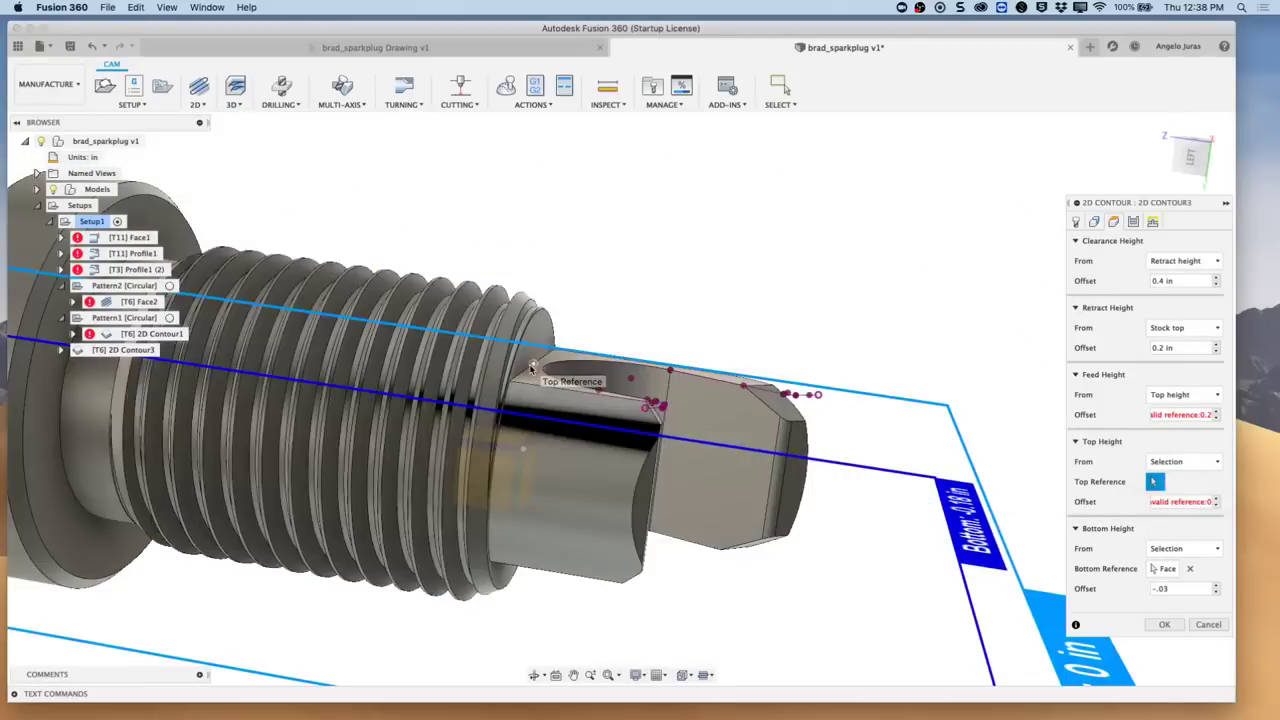
pyautogui.click(550, 382)
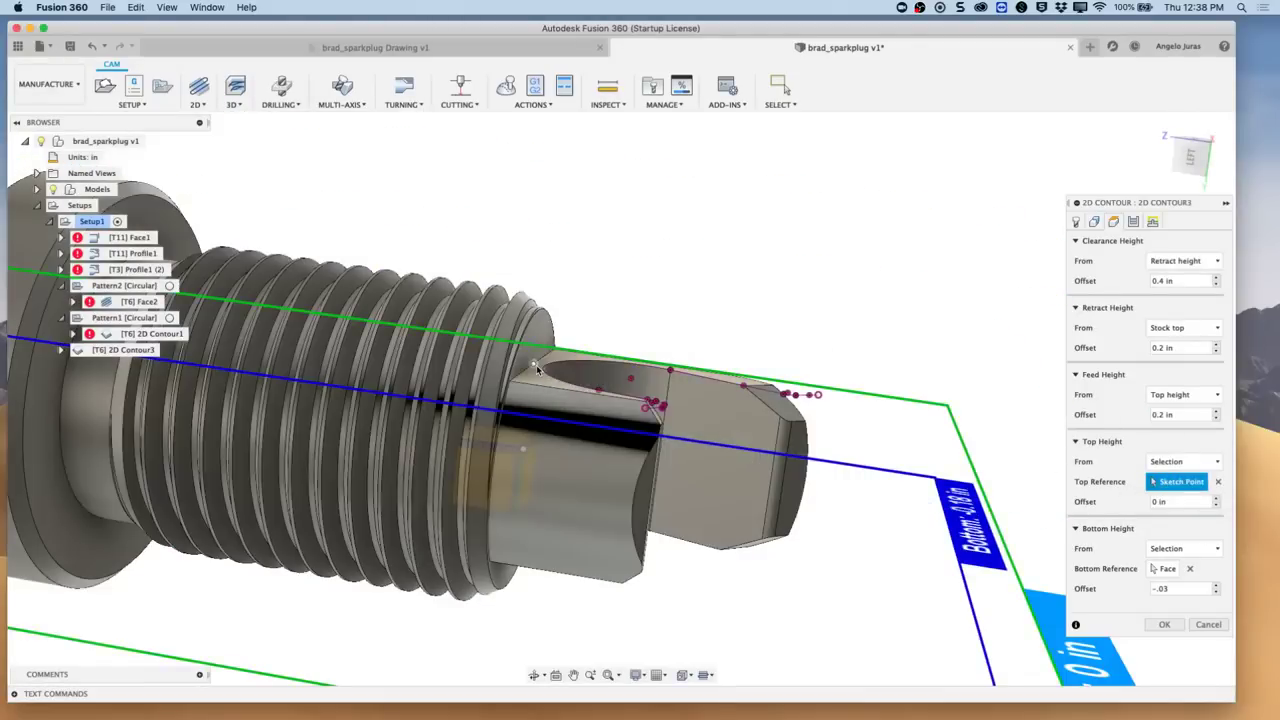
pyautogui.click(1191, 168)
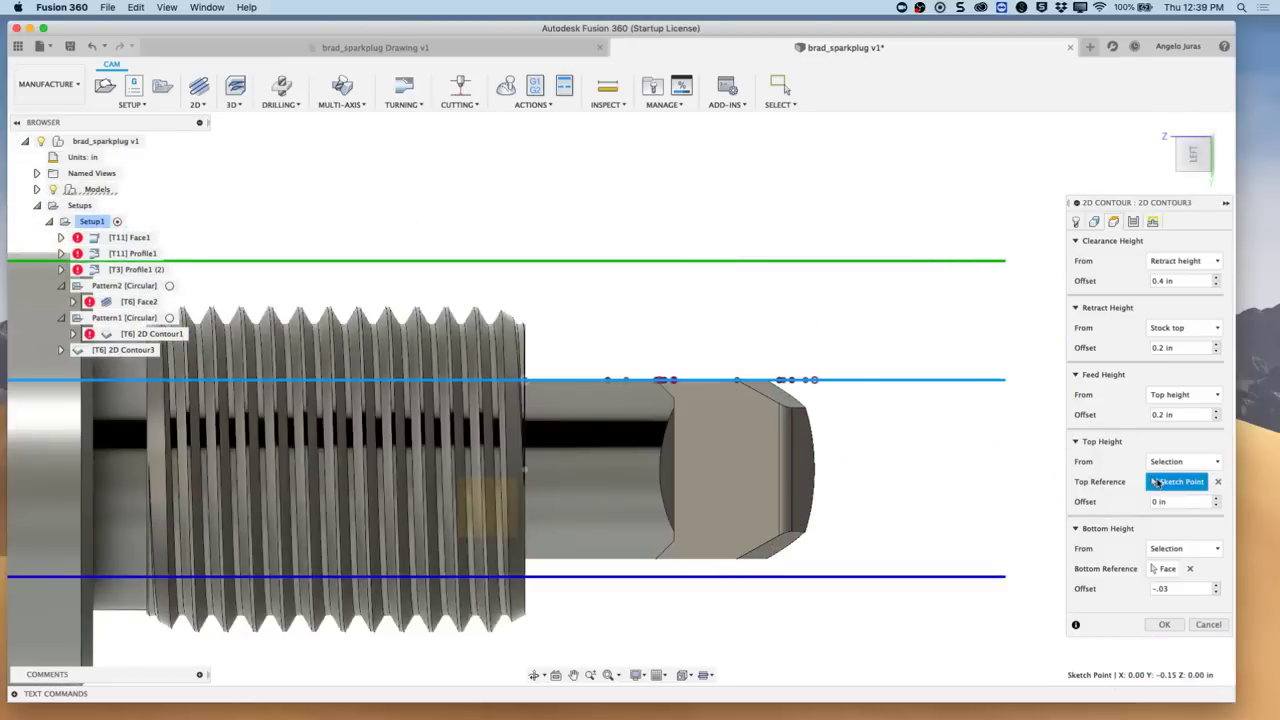
# Step: Enable multiple finishing passes for the contour and set their stepover to .005 in
pyautogui.click(1132, 222)
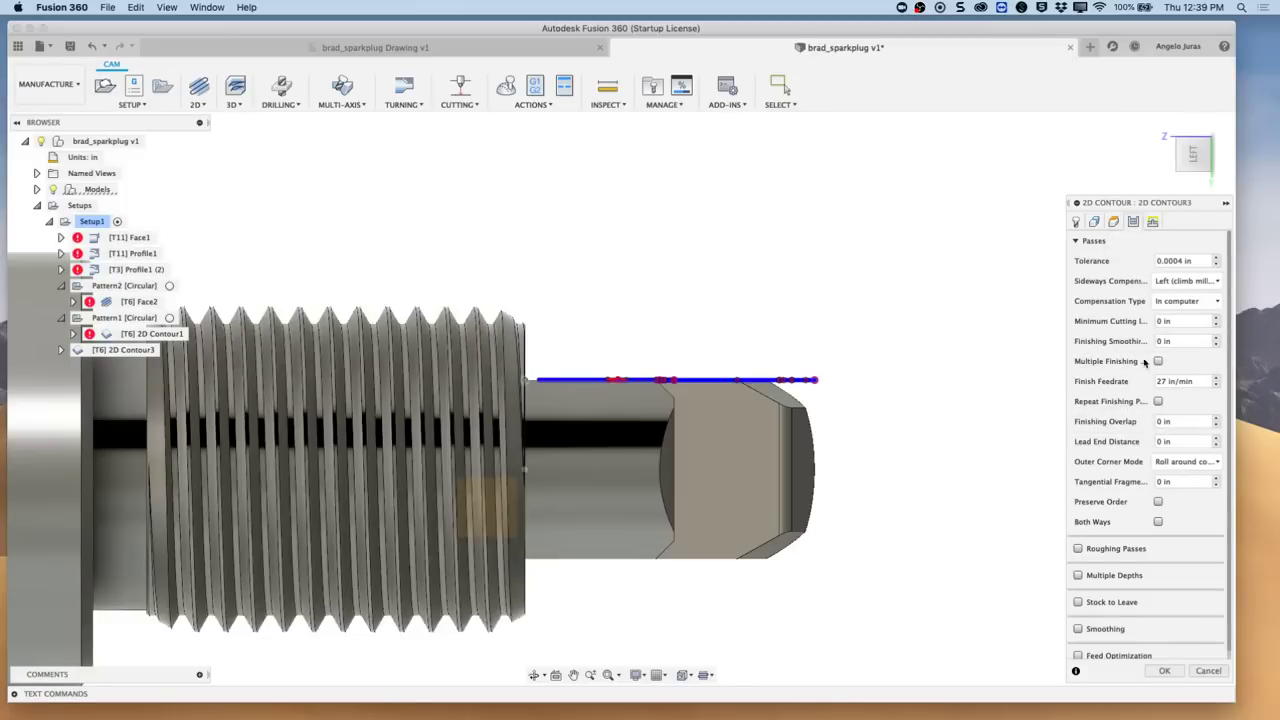
pyautogui.click(1158, 361)
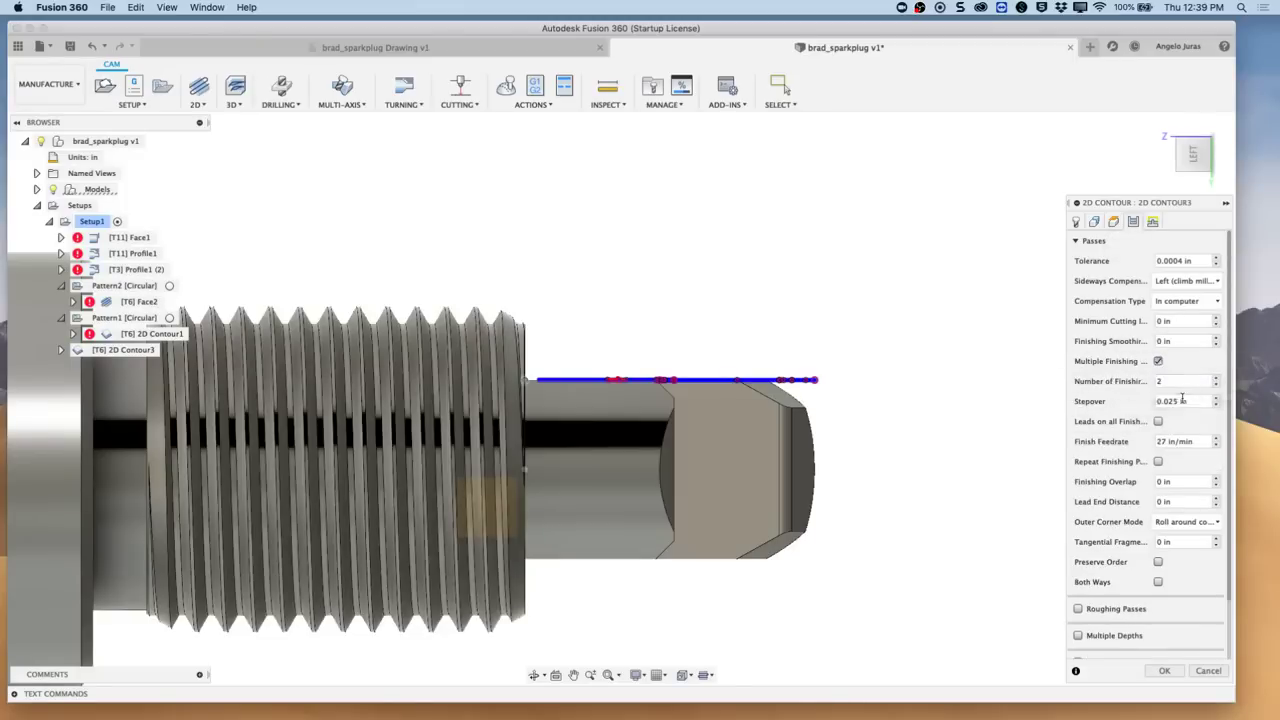
pyautogui.click(1182, 400)
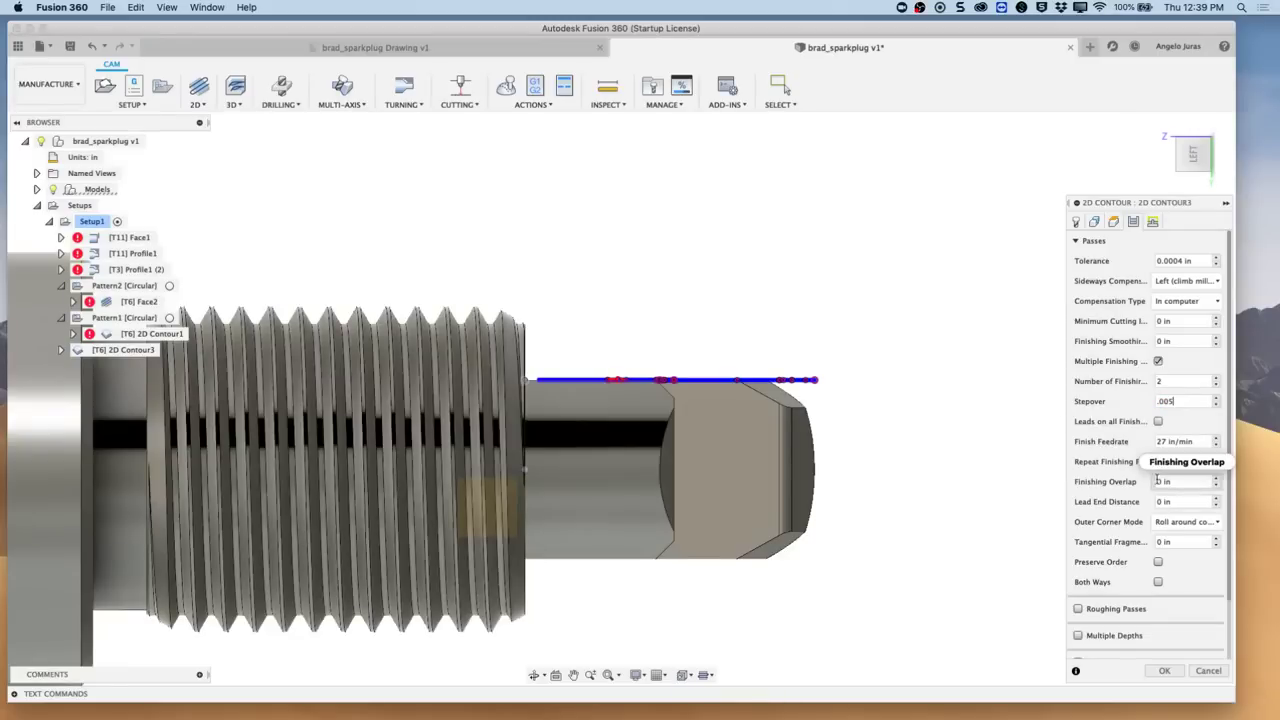
pyautogui.scroll(-2, 1100, 630)
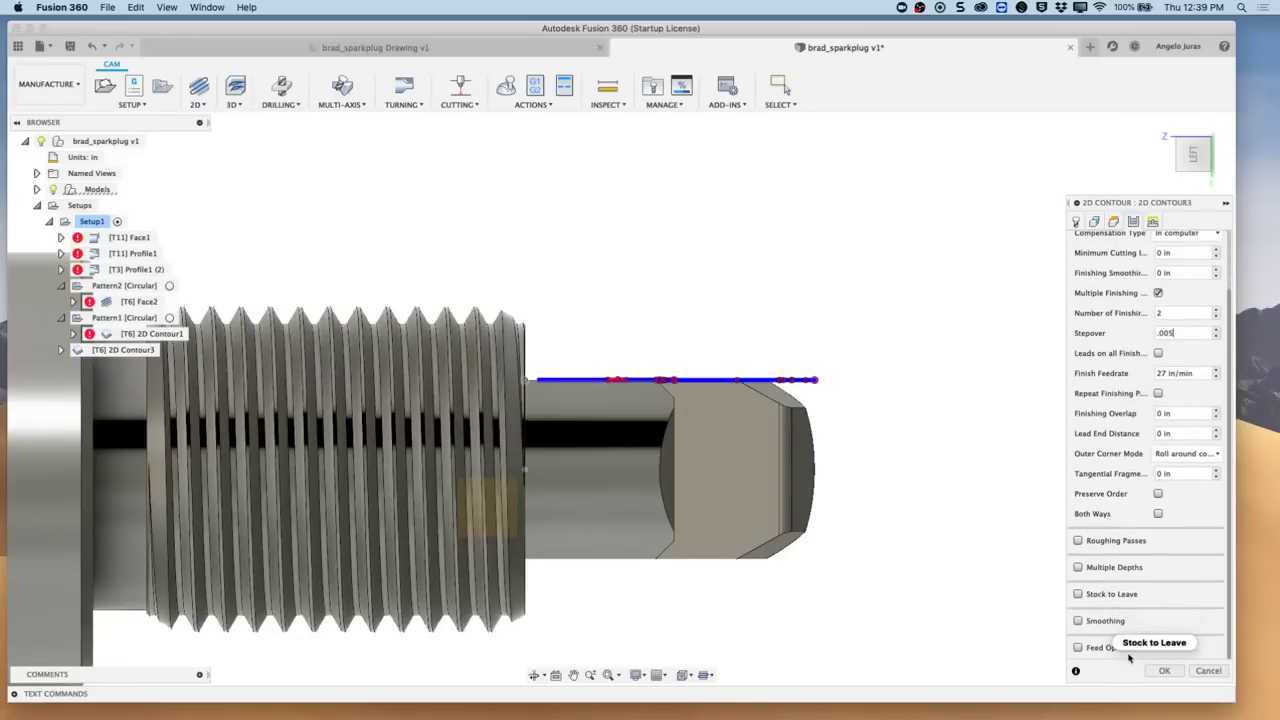
# Step: Enable Multiple Depths and define the Maximum Roughing Stepdown with a tool_diameter multiplication expression that evaluates to 0.125 in
pyautogui.click(1078, 567)
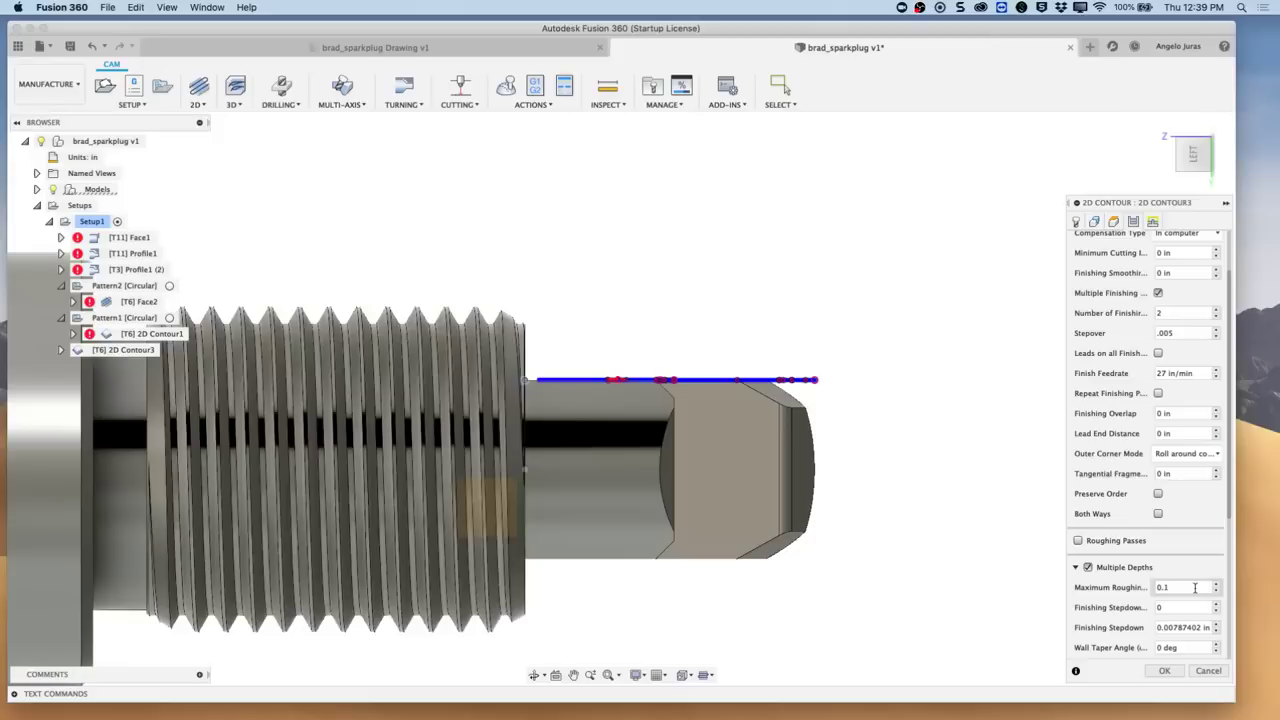
pyautogui.rightClick(1153, 592)
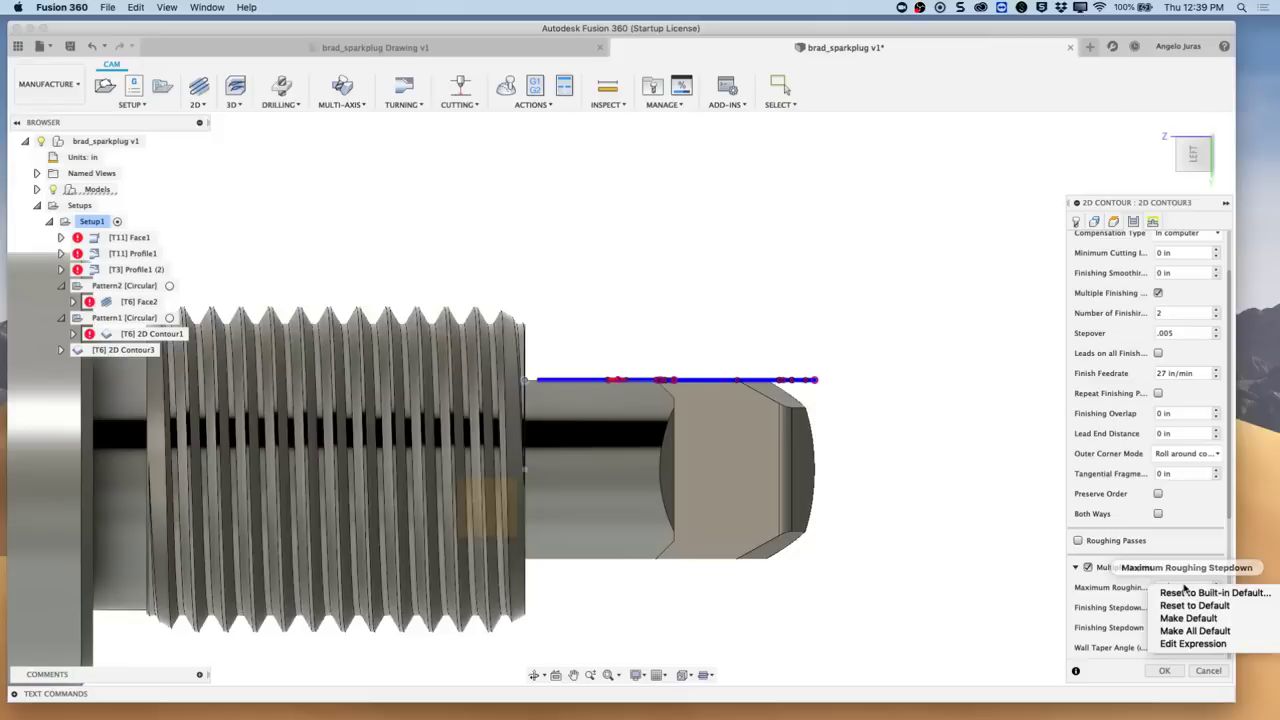
pyautogui.click(1189, 644)
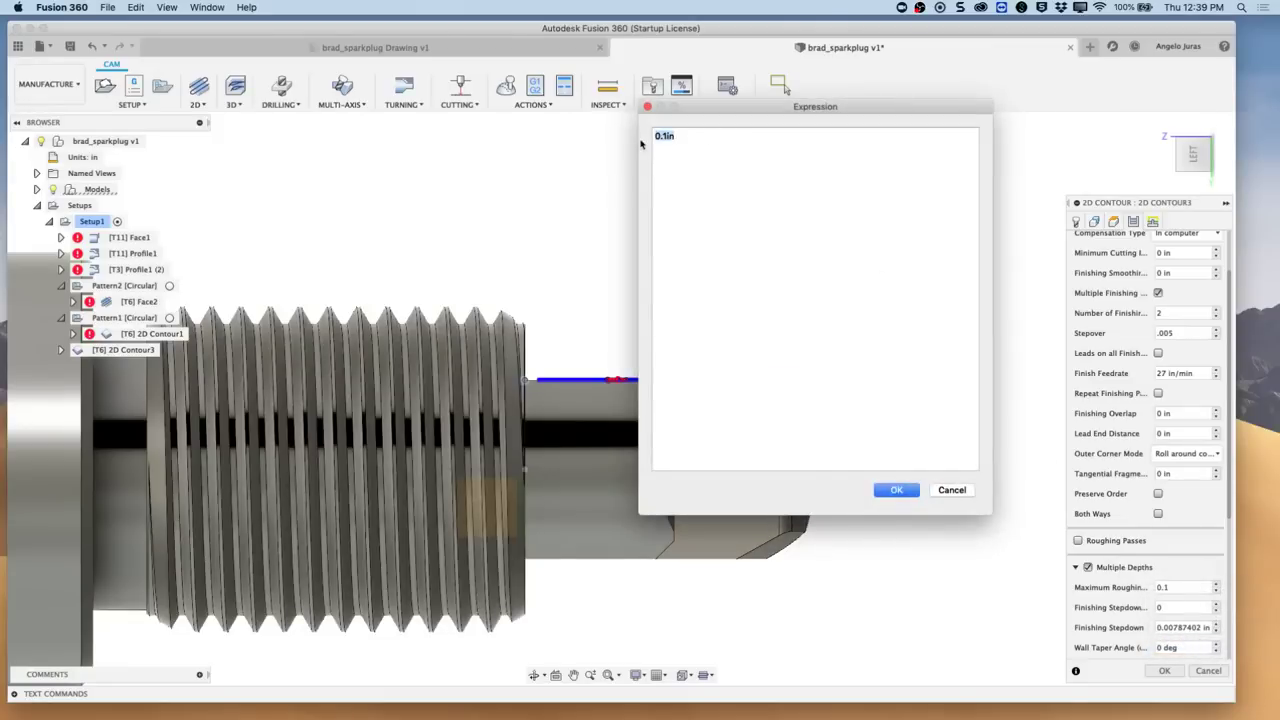
pyautogui.write('tool_d')
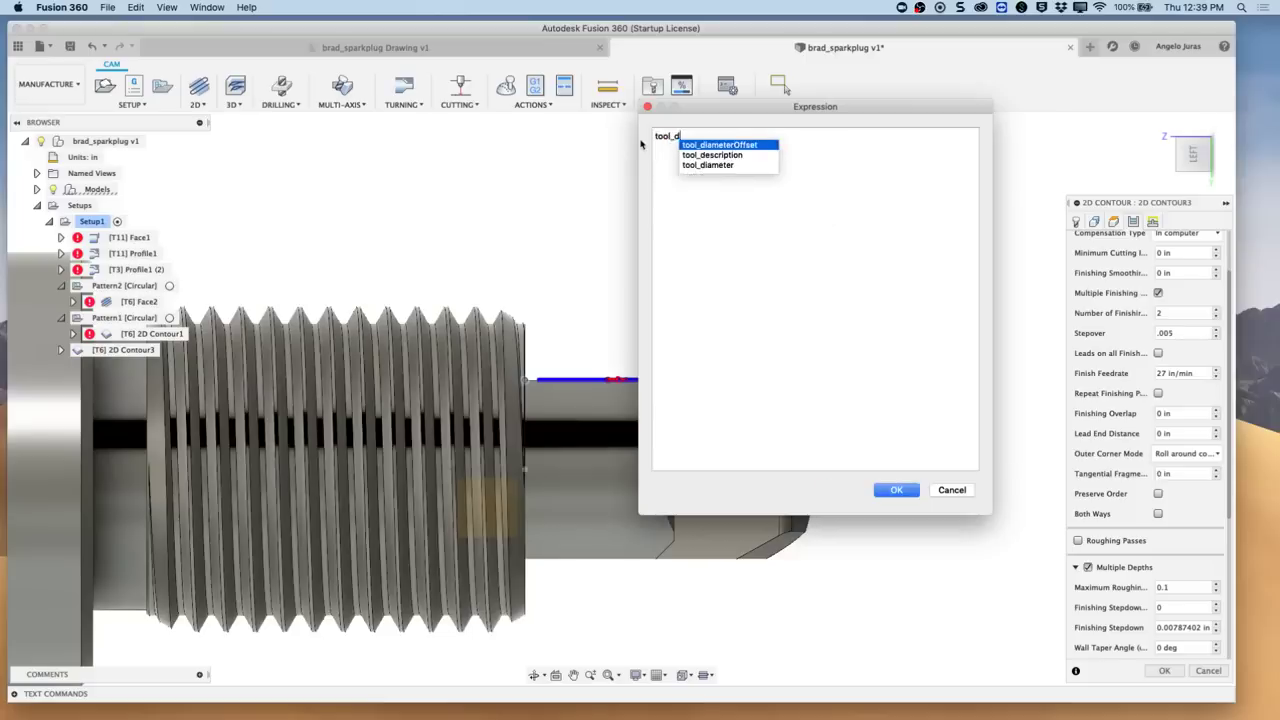
pyautogui.write('ia')
pyautogui.click(701, 155)
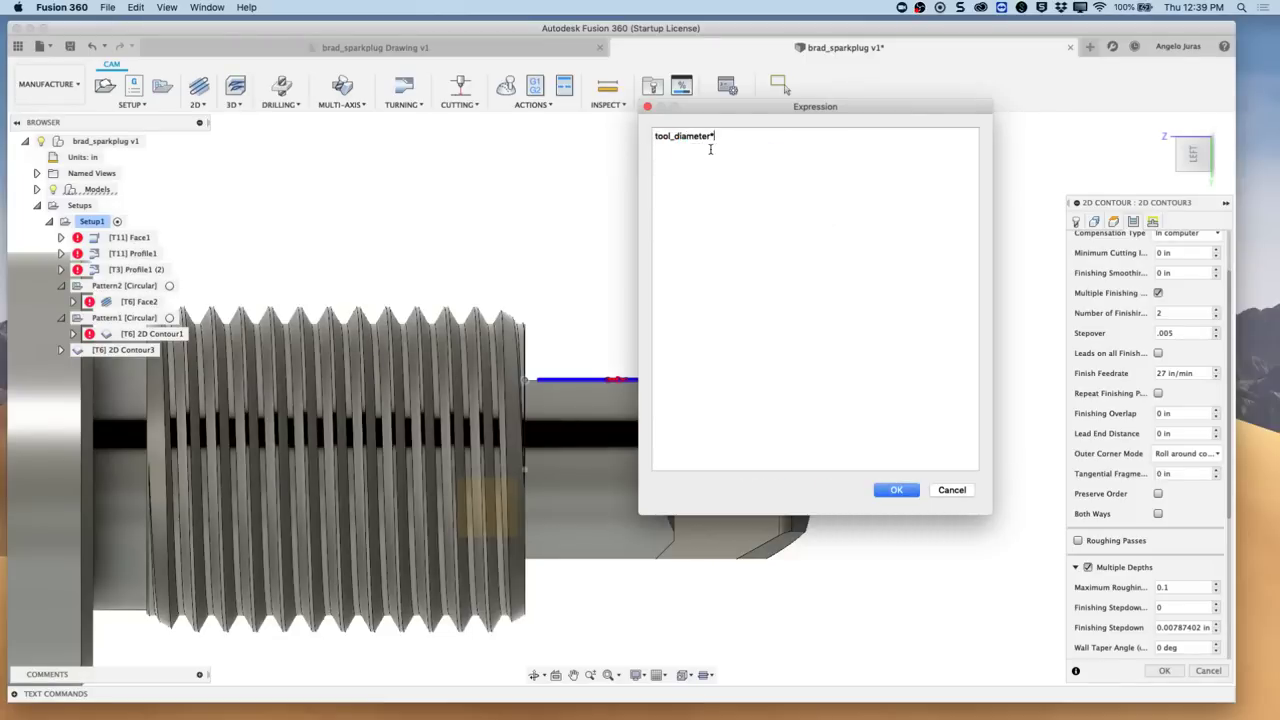
pyautogui.click(895, 490)
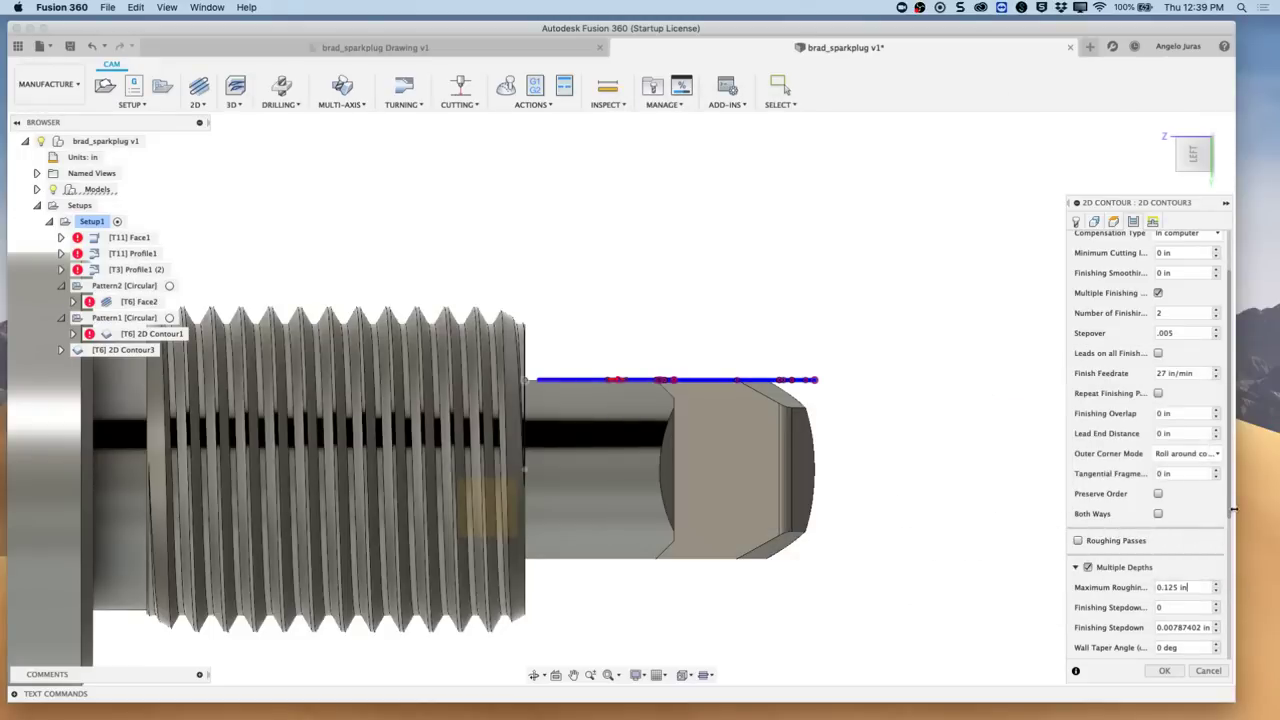
# Step: Enable Finish Only at Final Depth and Use Even Stepdowns for the contour's multiple depths
pyautogui.moveTo(1232, 515); pyautogui.dragTo(1238, 633)
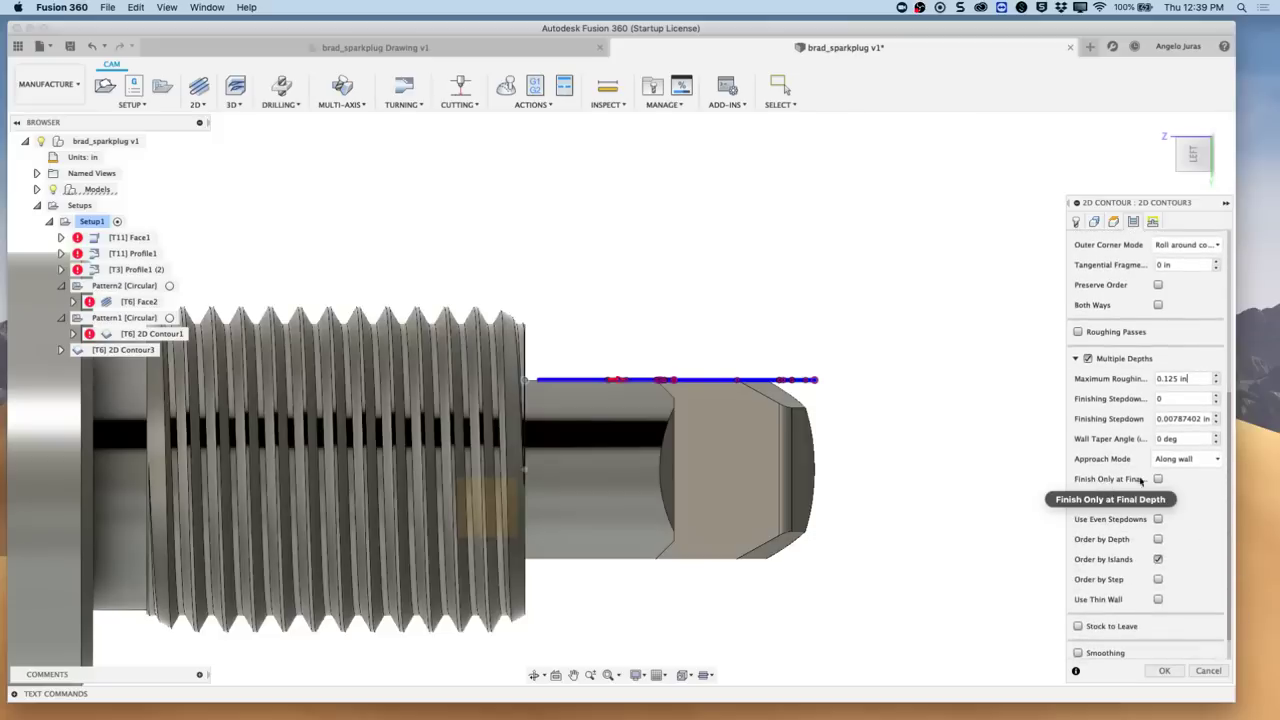
pyautogui.click(1158, 480)
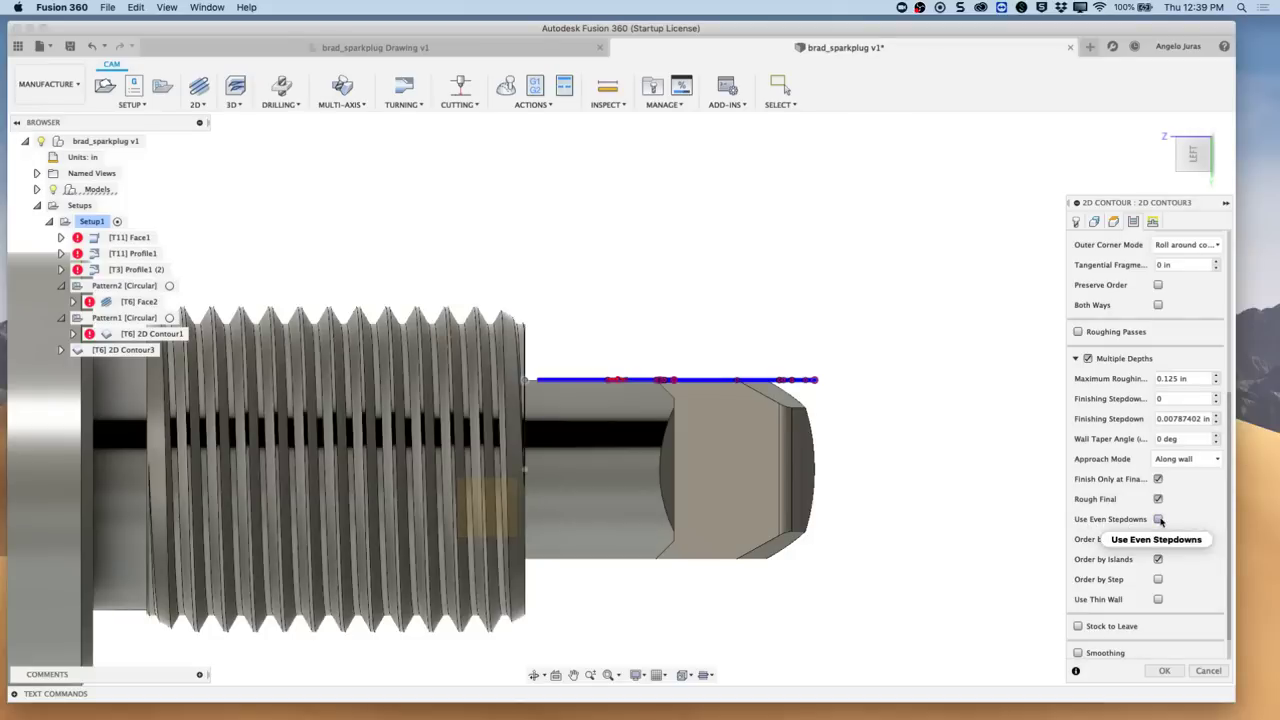
pyautogui.click(1159, 519)
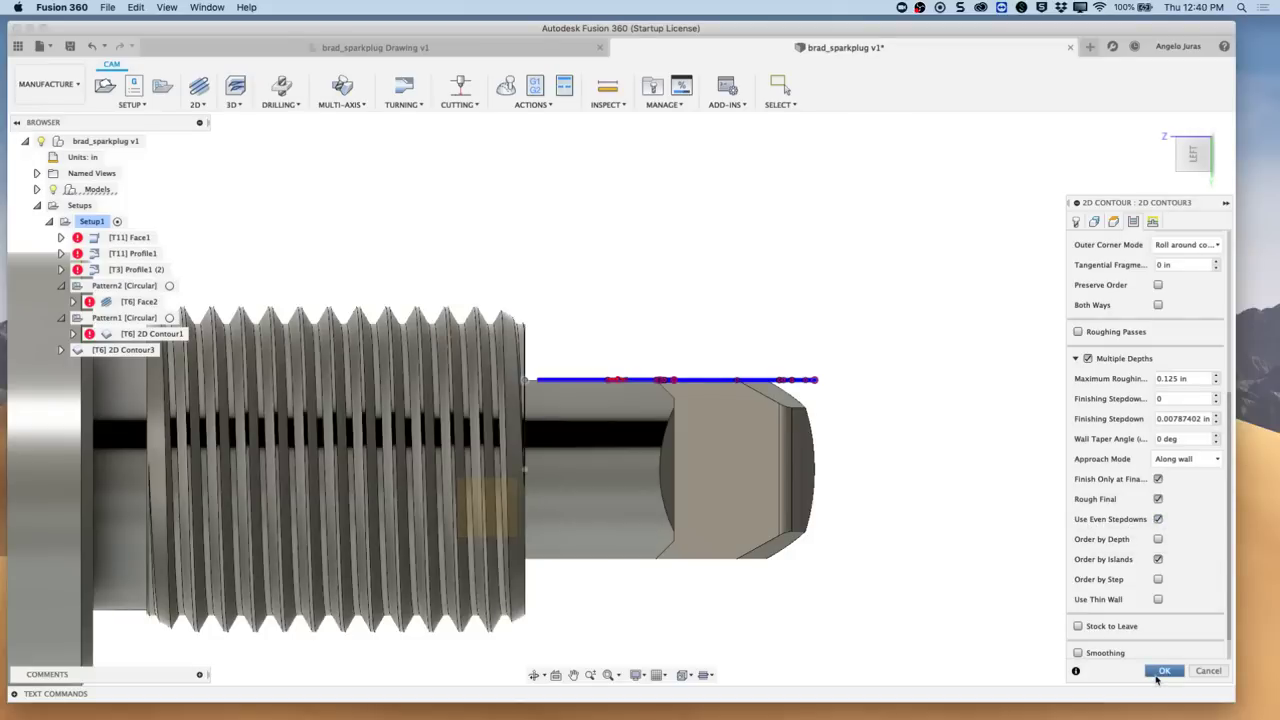
# Step: Set the Lead-In Sweep Angle of the contour's linking moves to 0 degrees
pyautogui.click(1152, 222)
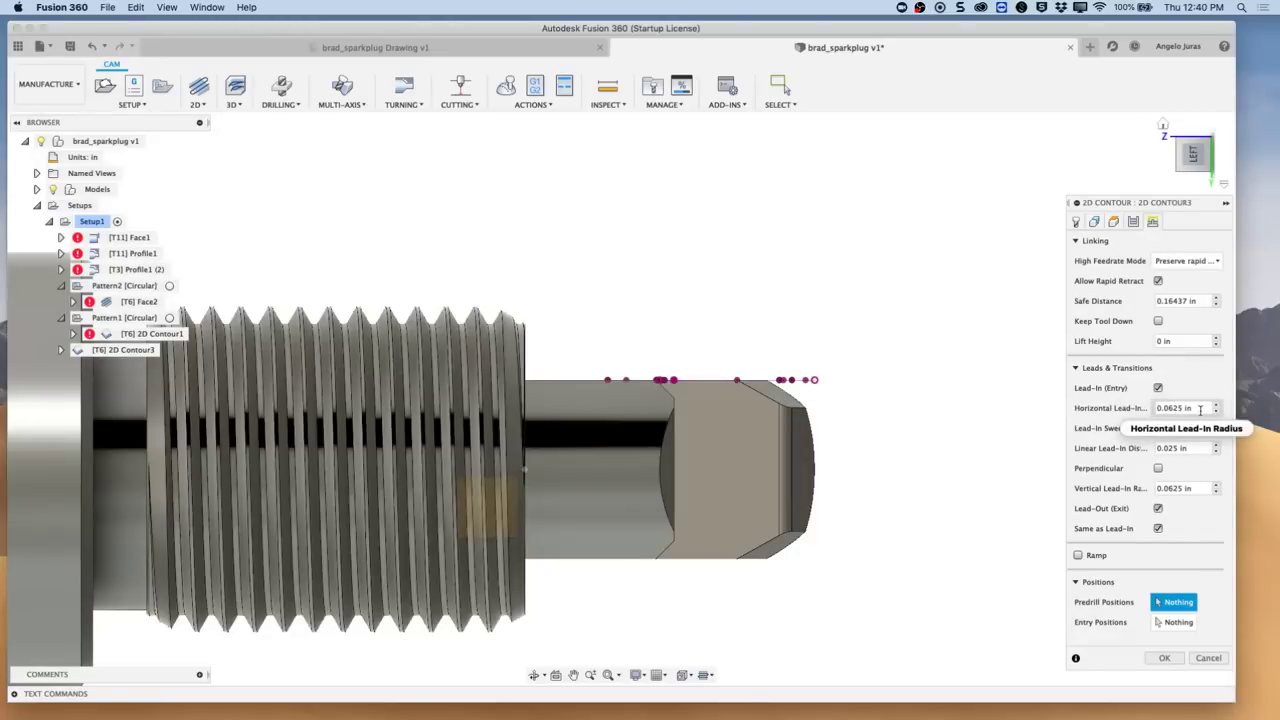
pyautogui.click(1204, 410)
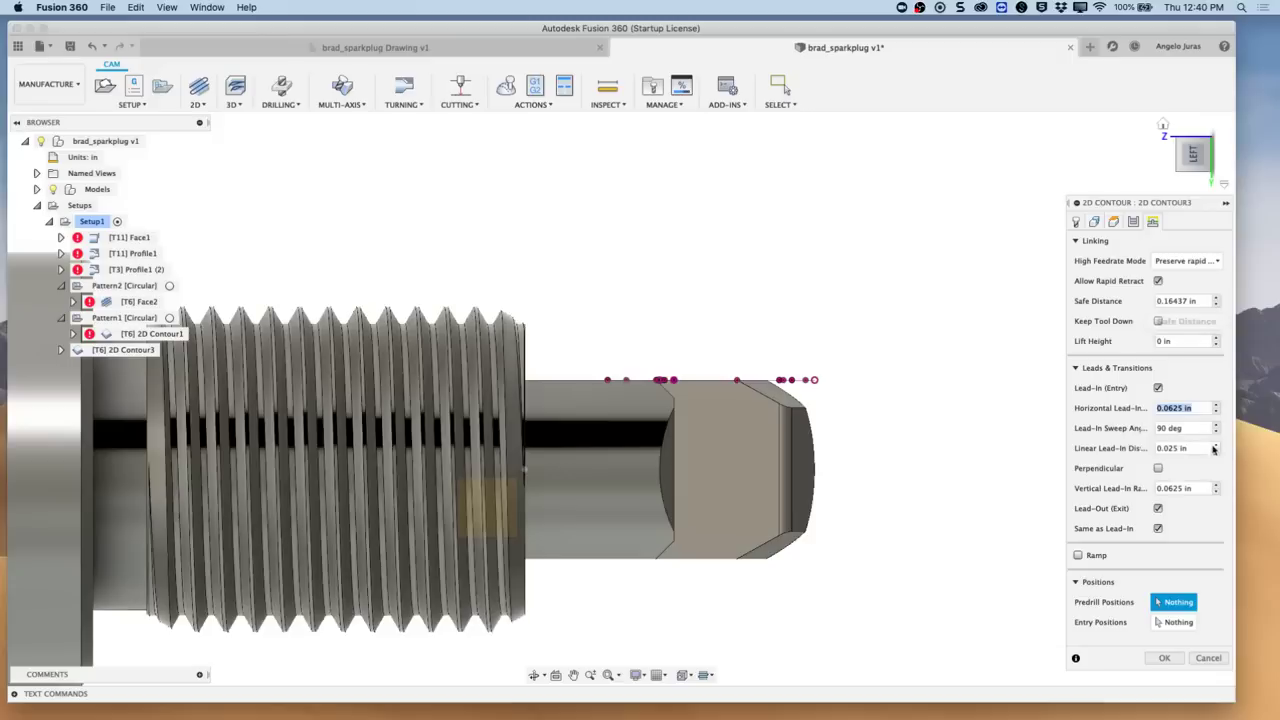
pyautogui.press('Tab')
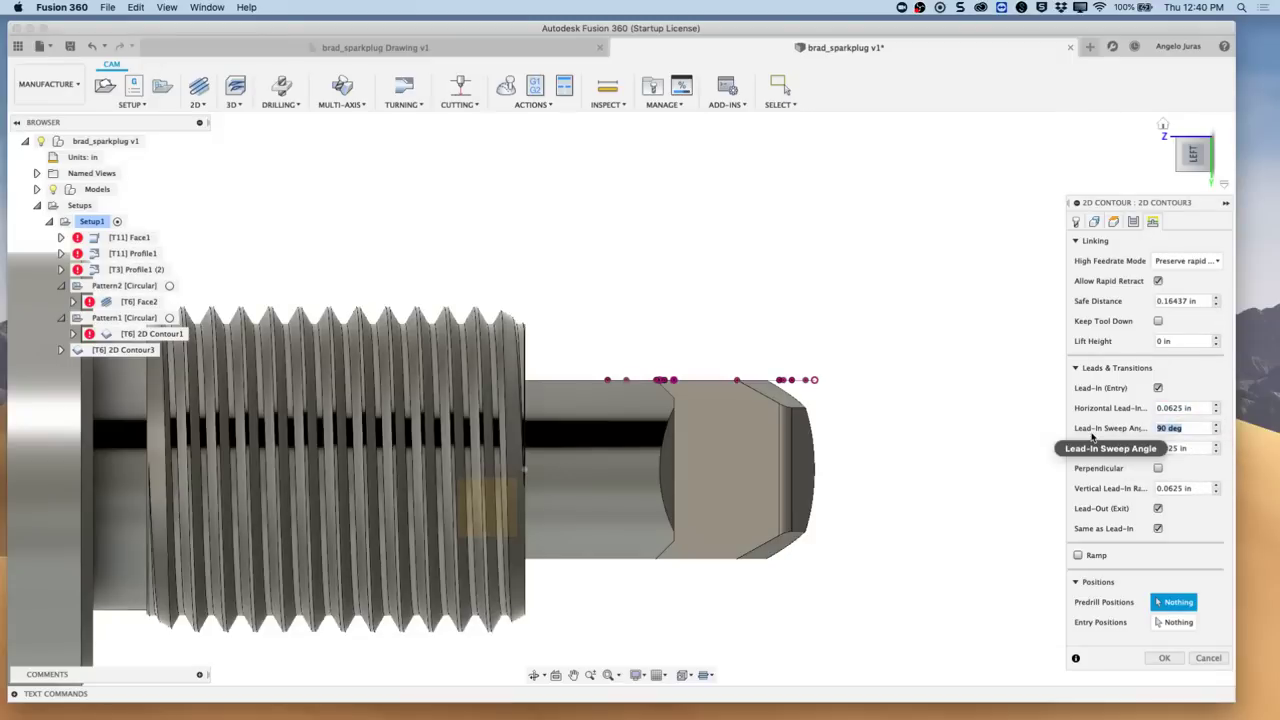
pyautogui.write('0')
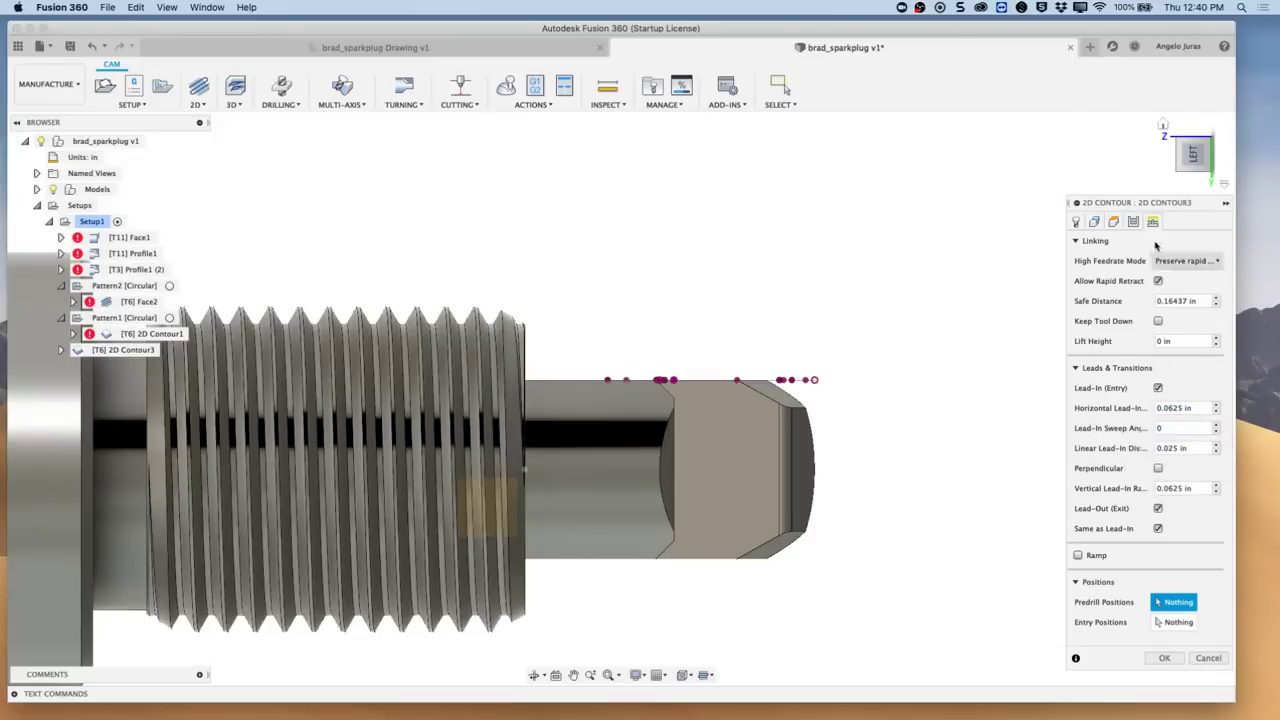
# Step: Set the contour's Tangential Extension Distance to .15 in and generate the toolpath
pyautogui.click(1096, 226)
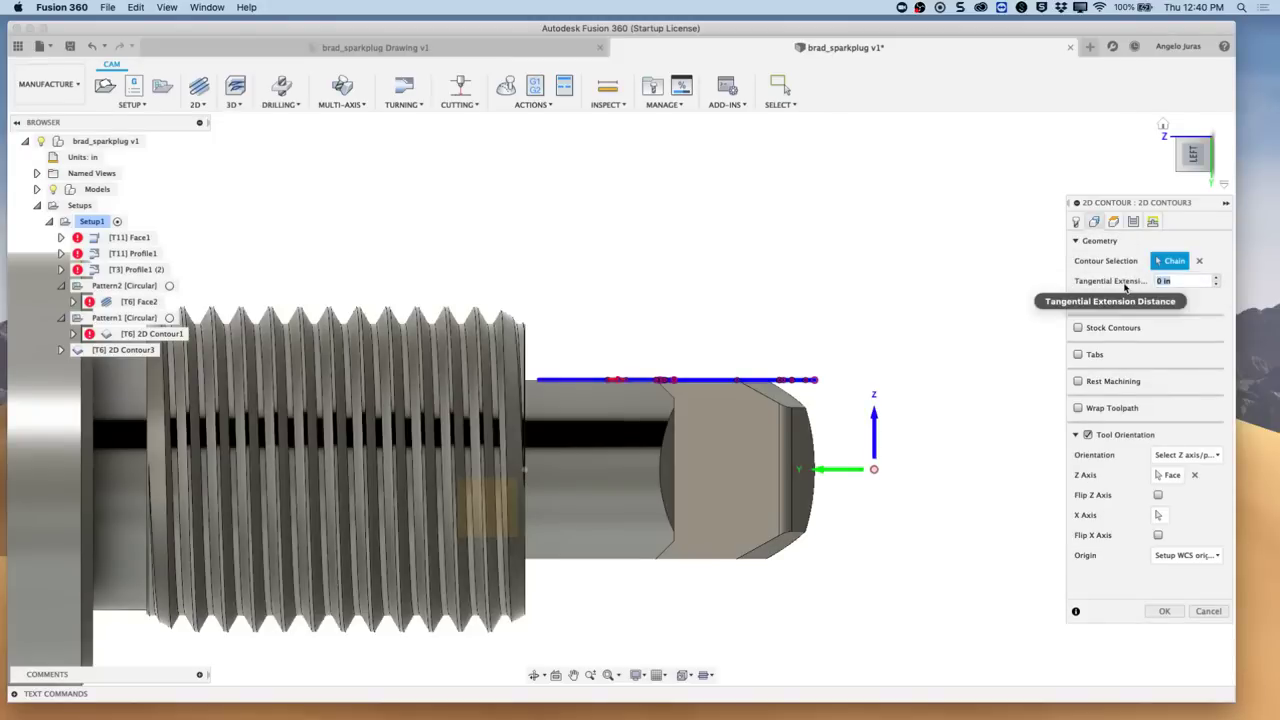
pyautogui.write('.15')
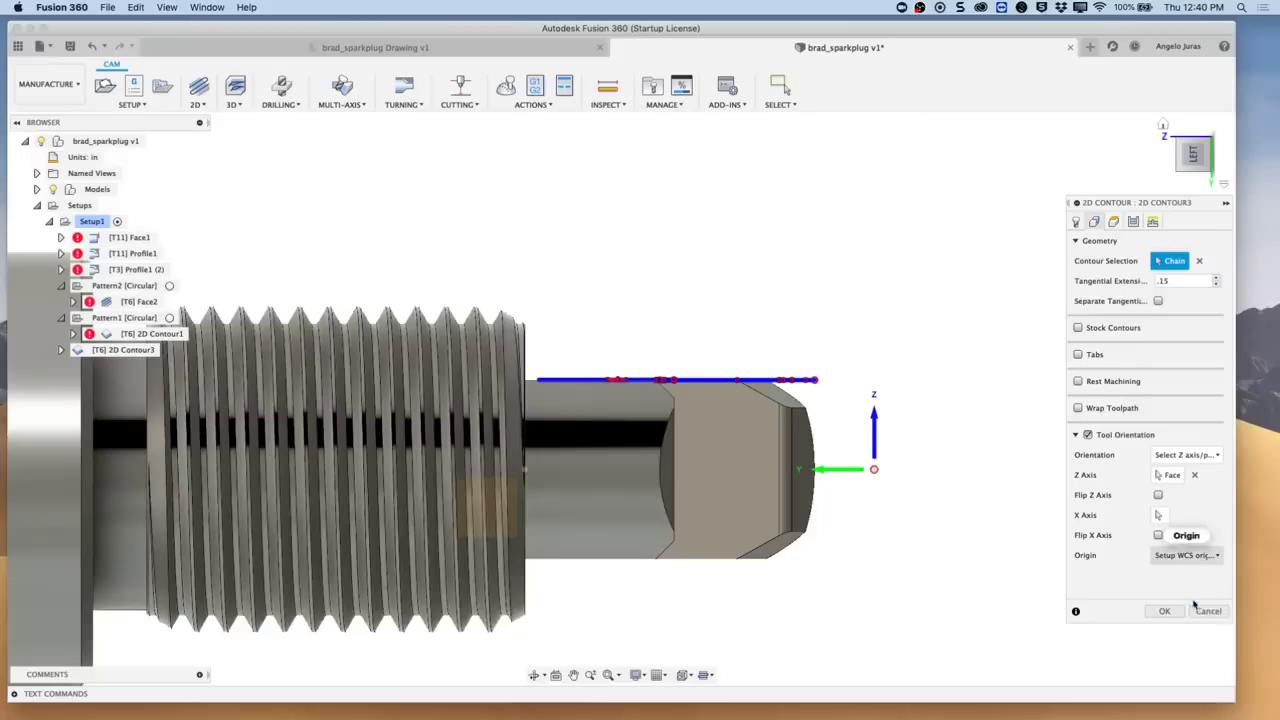
pyautogui.click(1162, 613)
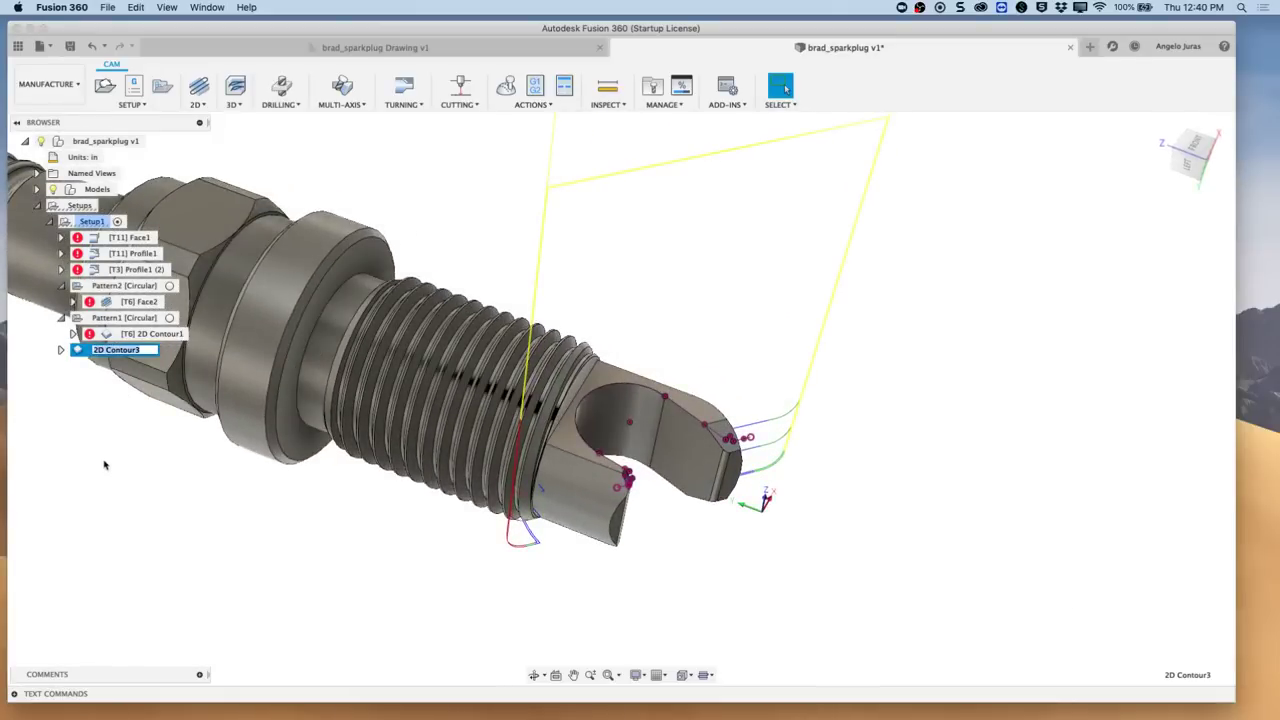
# Step: Edit the 2D Contour3 operation, reverse the direction of its selected slot chain, and regenerate the toolpath
pyautogui.click(88, 394)
pyautogui.click(103, 353)
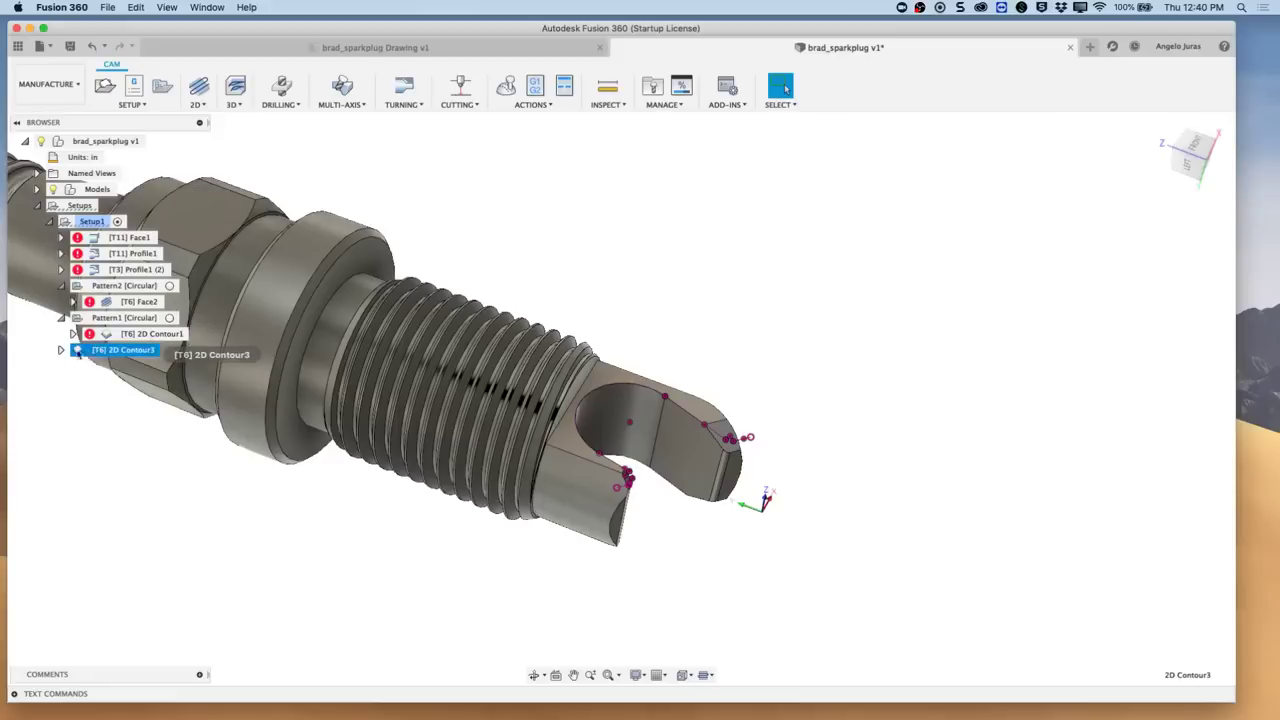
pyautogui.rightClick(78, 353)
pyautogui.click(100, 29)
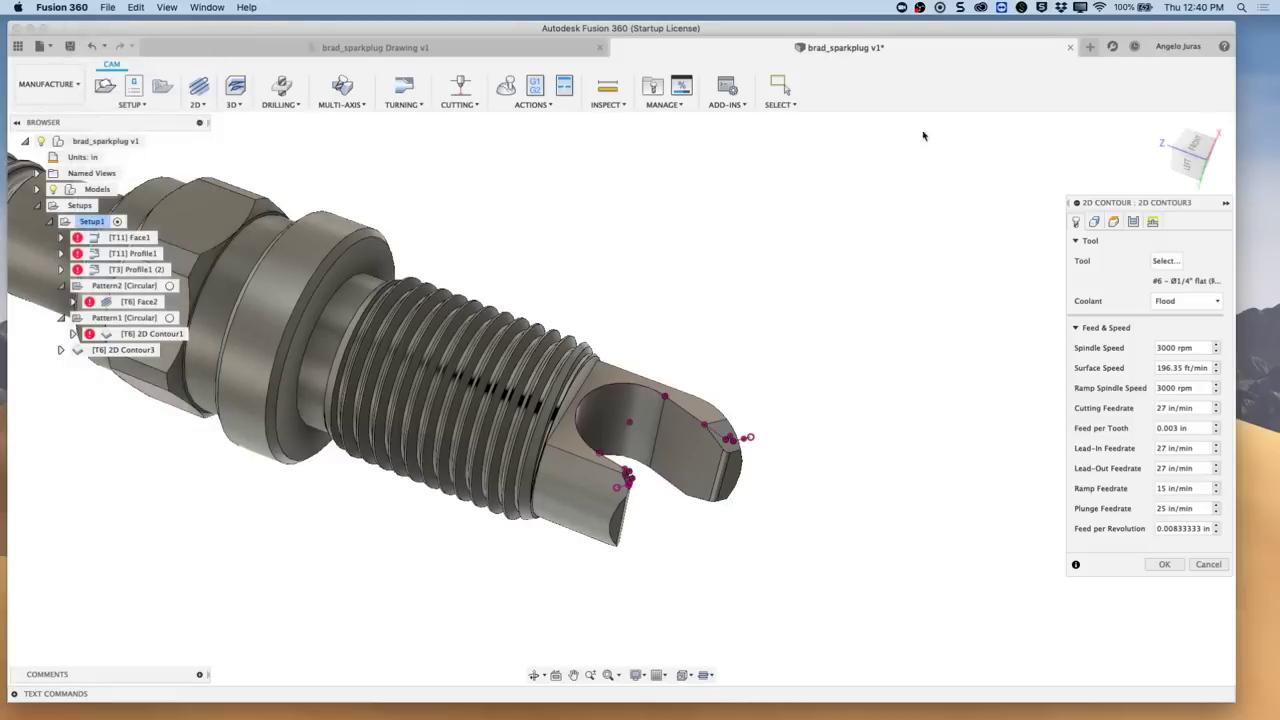
pyautogui.click(1092, 223)
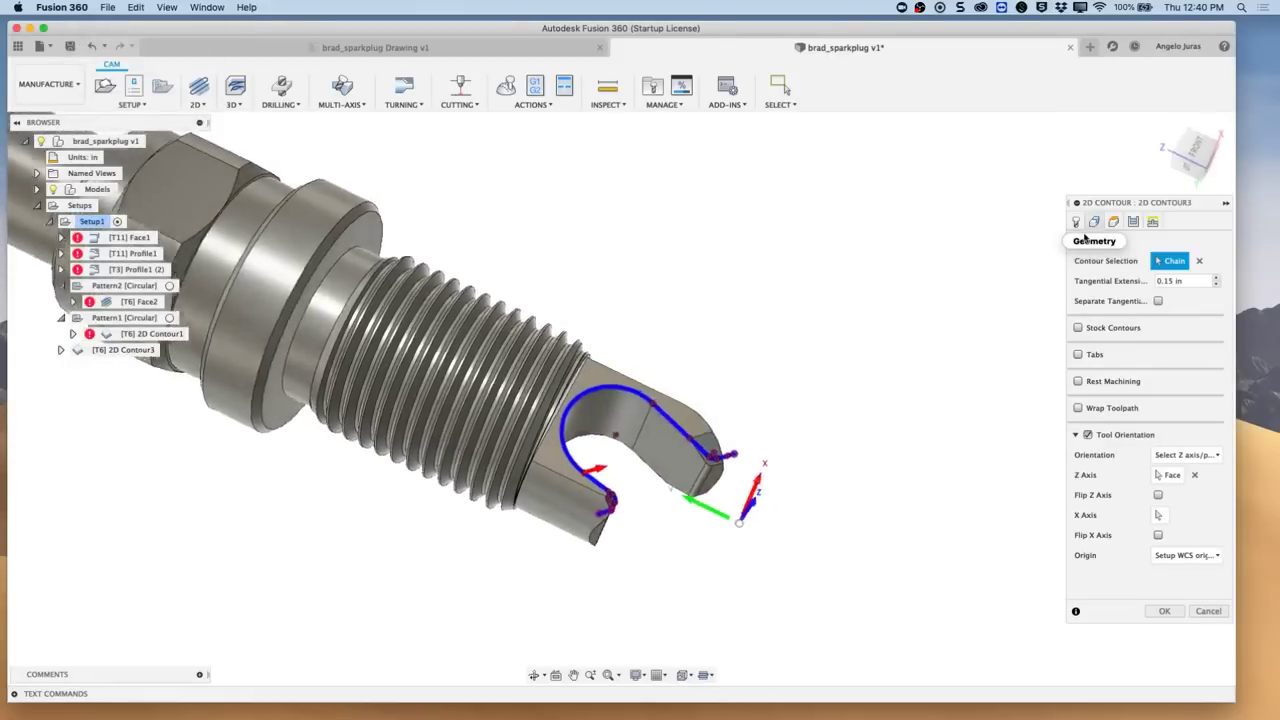
pyautogui.click(1192, 152)
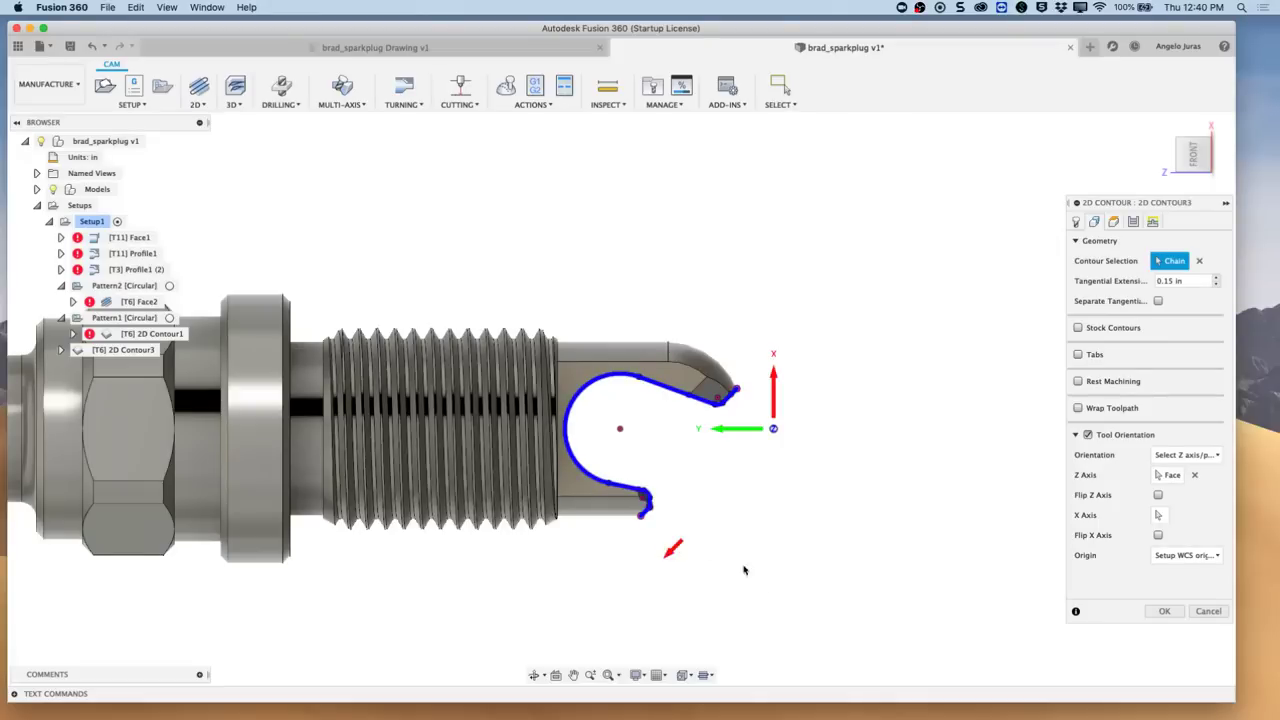
pyautogui.click(1163, 612)
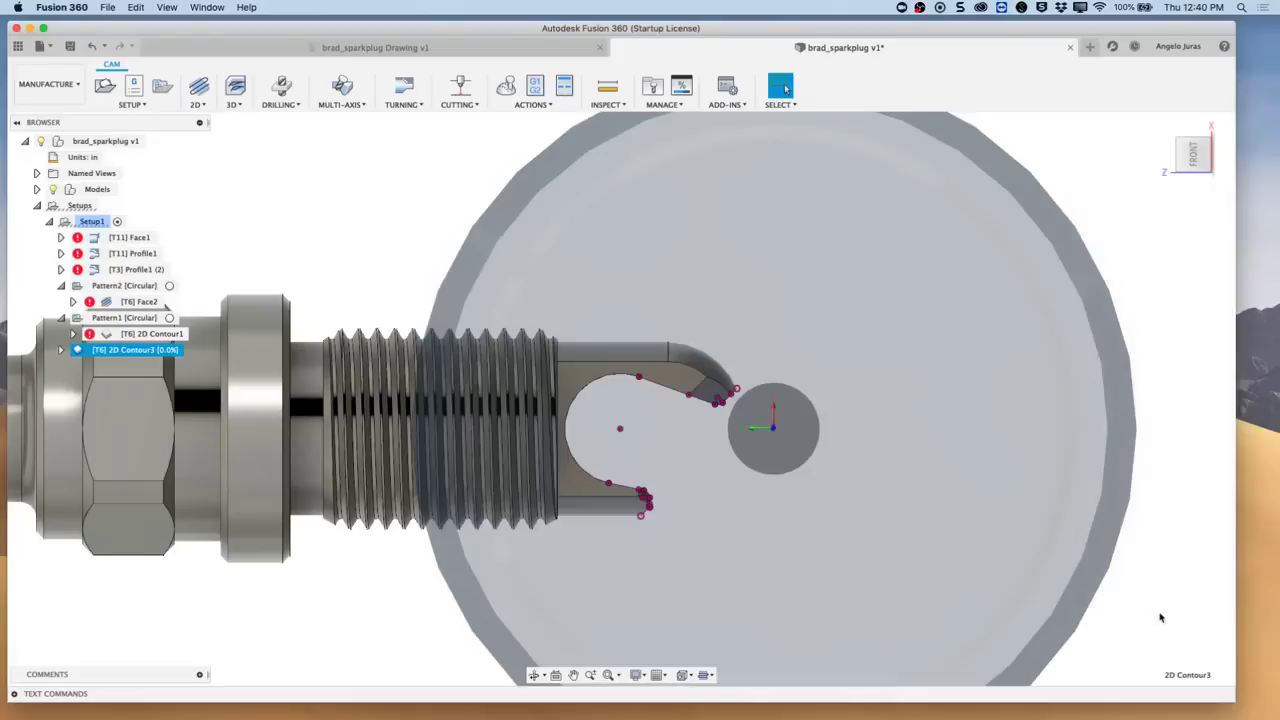
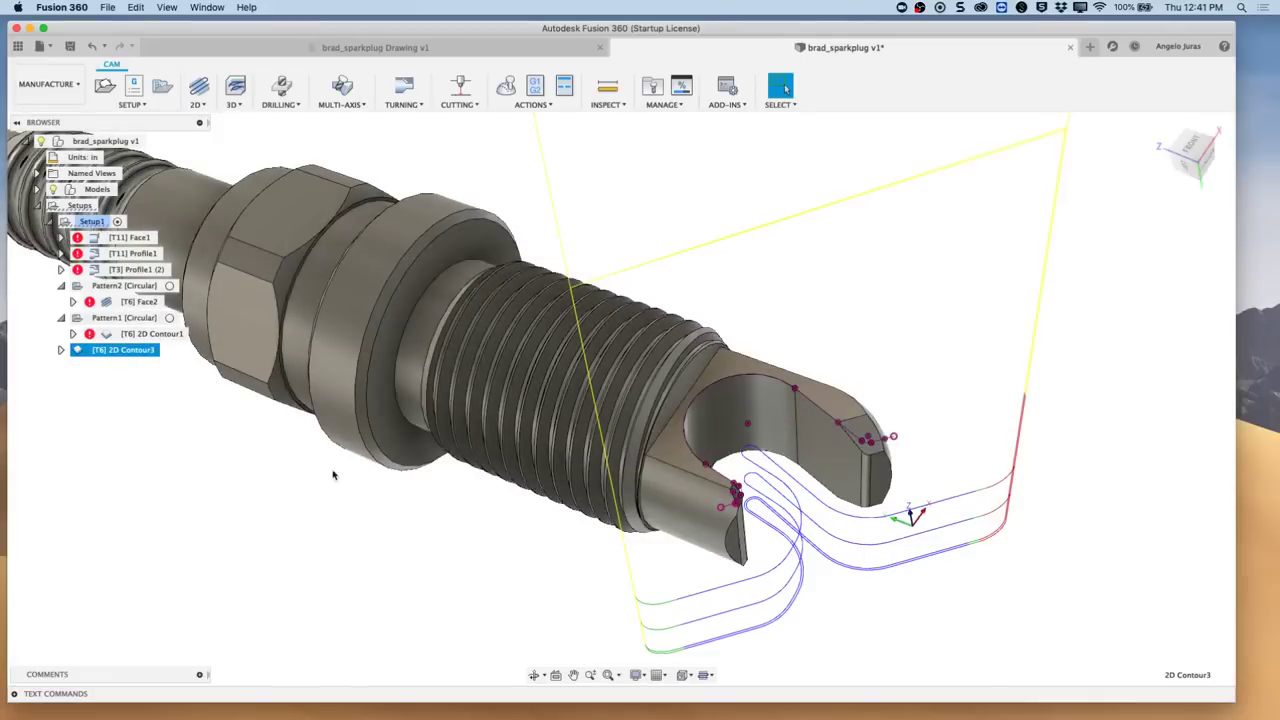
pyautogui.keyDown('shift'); pyautogui.moveTo(455, 283); pyautogui.dragTo(580, 315, button='middle'); pyautogui.keyUp('shift')
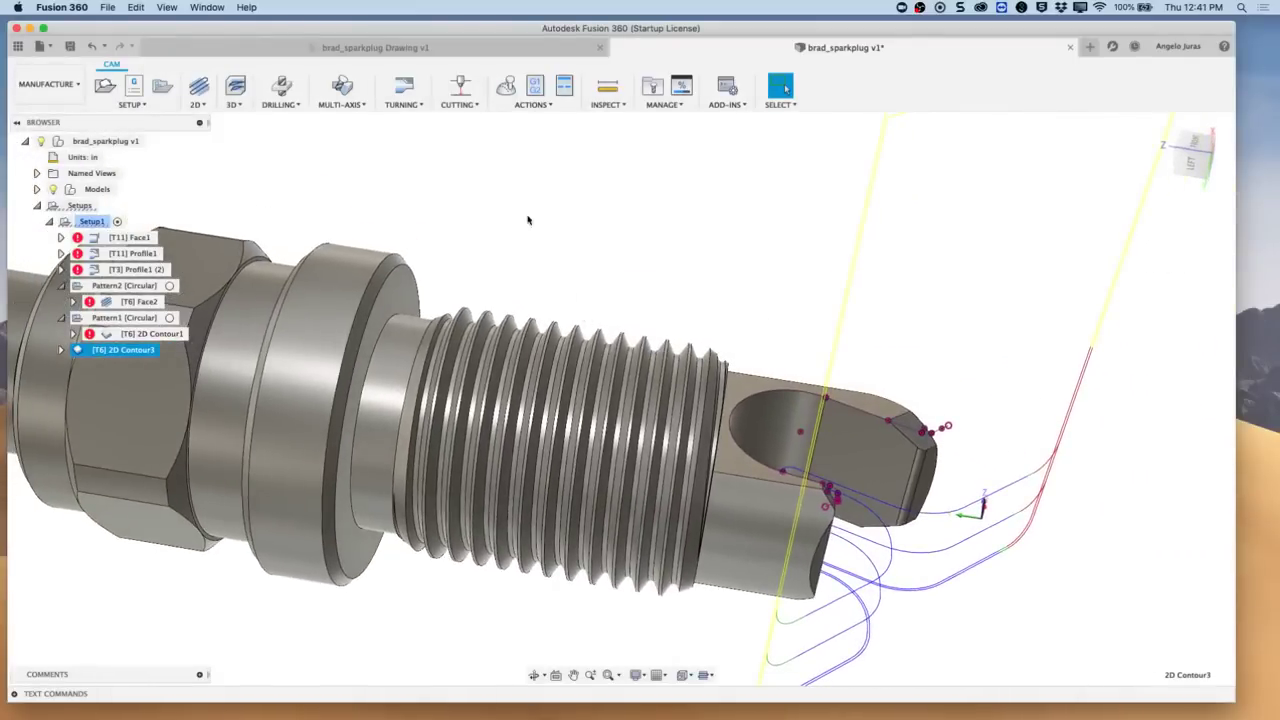
pyautogui.keyDown('shift'); pyautogui.moveTo(560, 280); pyautogui.dragTo(595, 270, button='middle'); pyautogui.keyUp('shift')
# Step: Switch to the Machinery's Handbook in Preview, open Threads and Threading, and search for "spark plug" to find the S.A.E. standard threads table
pyautogui.click(380, 47)
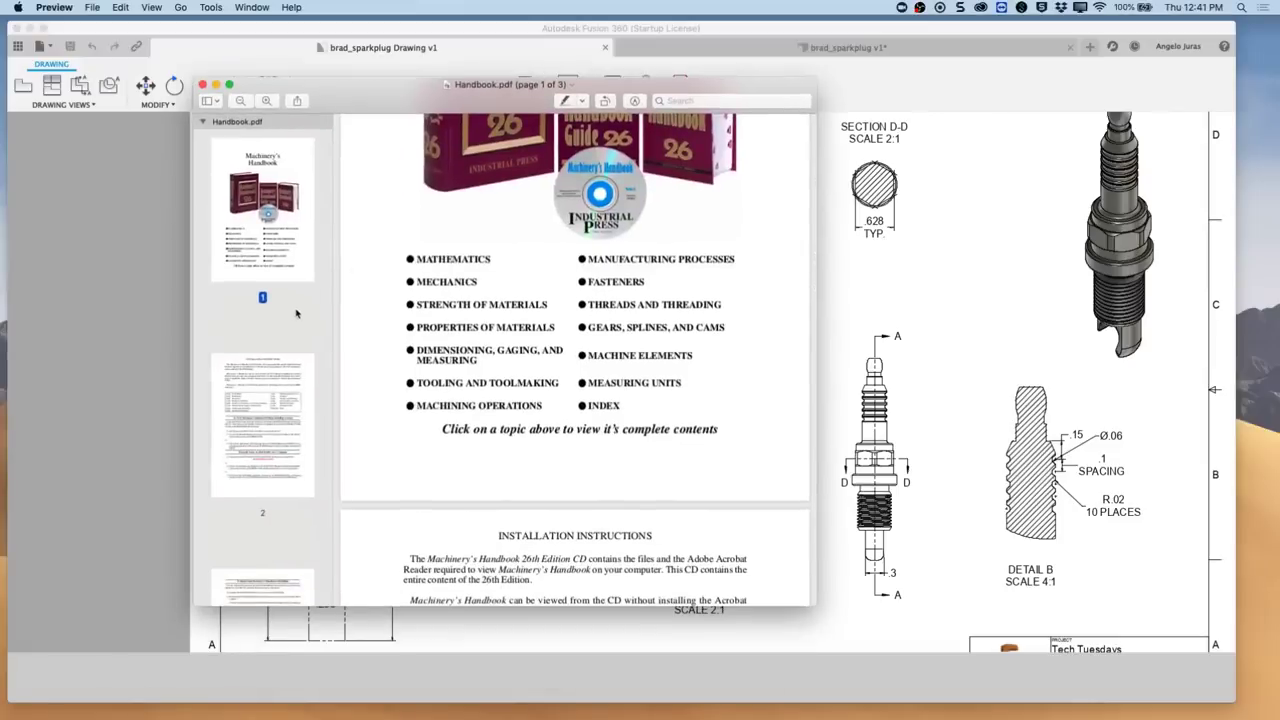
pyautogui.click(606, 308)
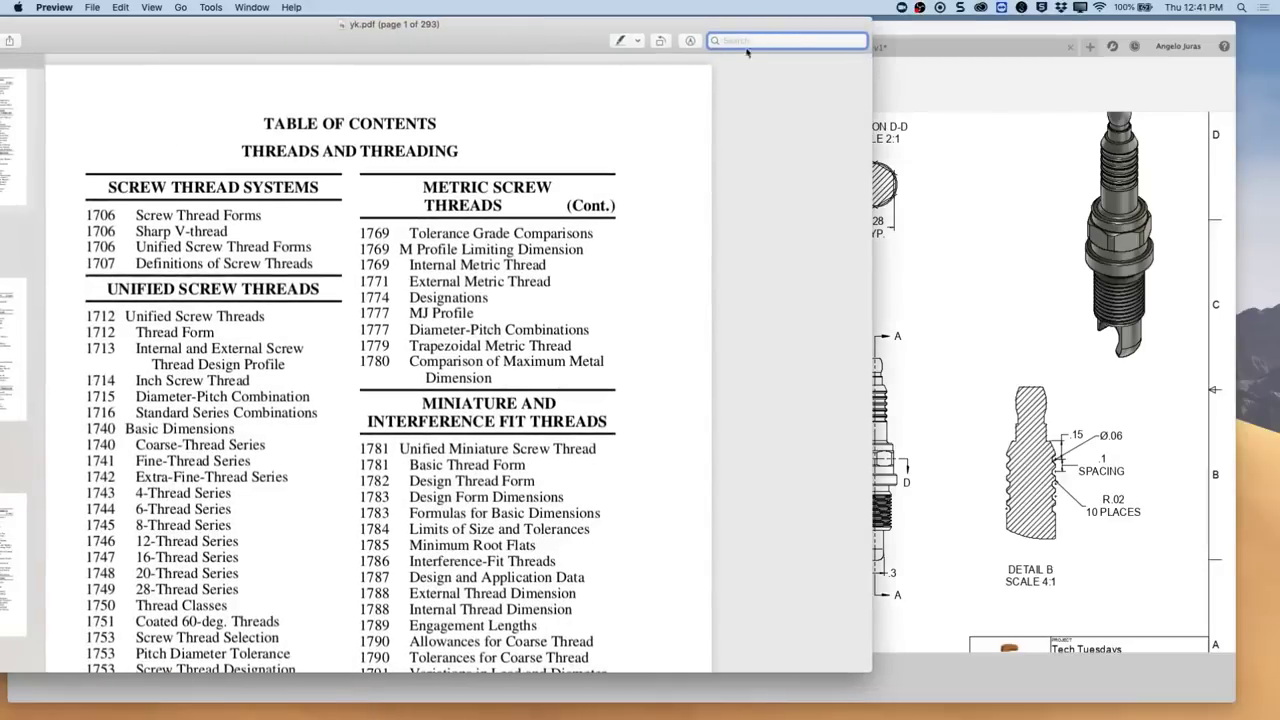
pyautogui.write('spark plug')
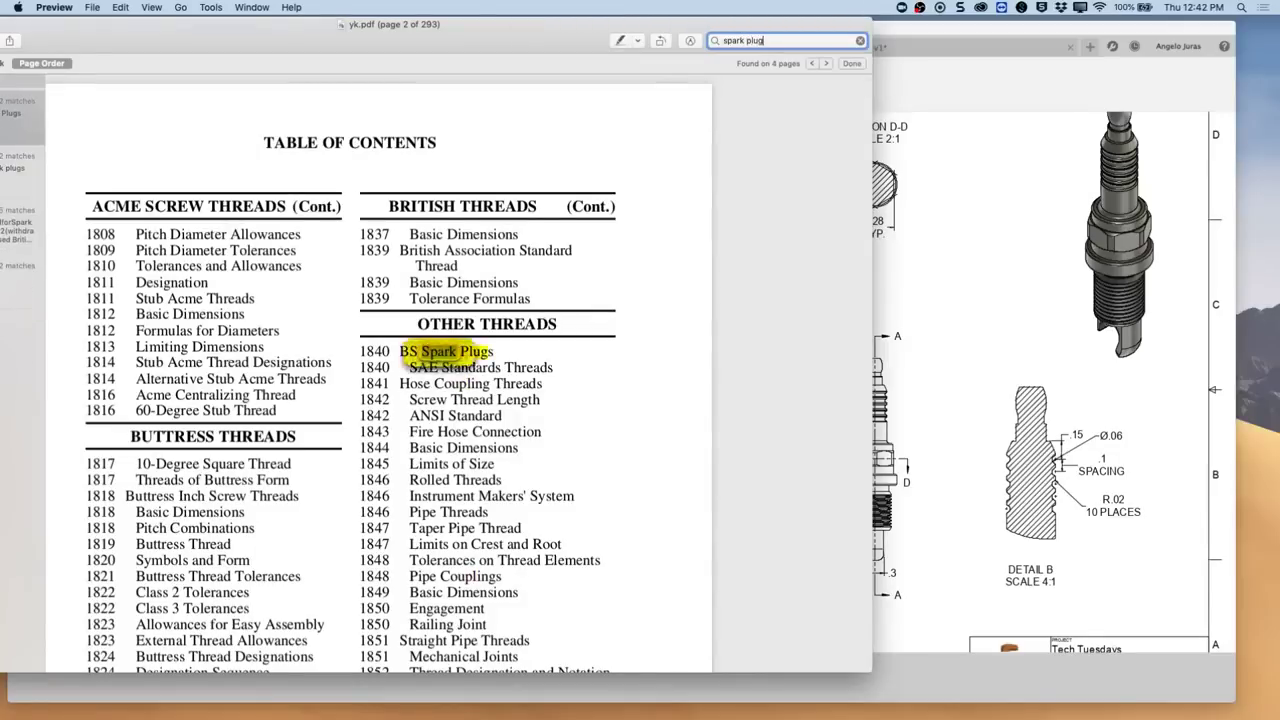
pyautogui.click(827, 63)
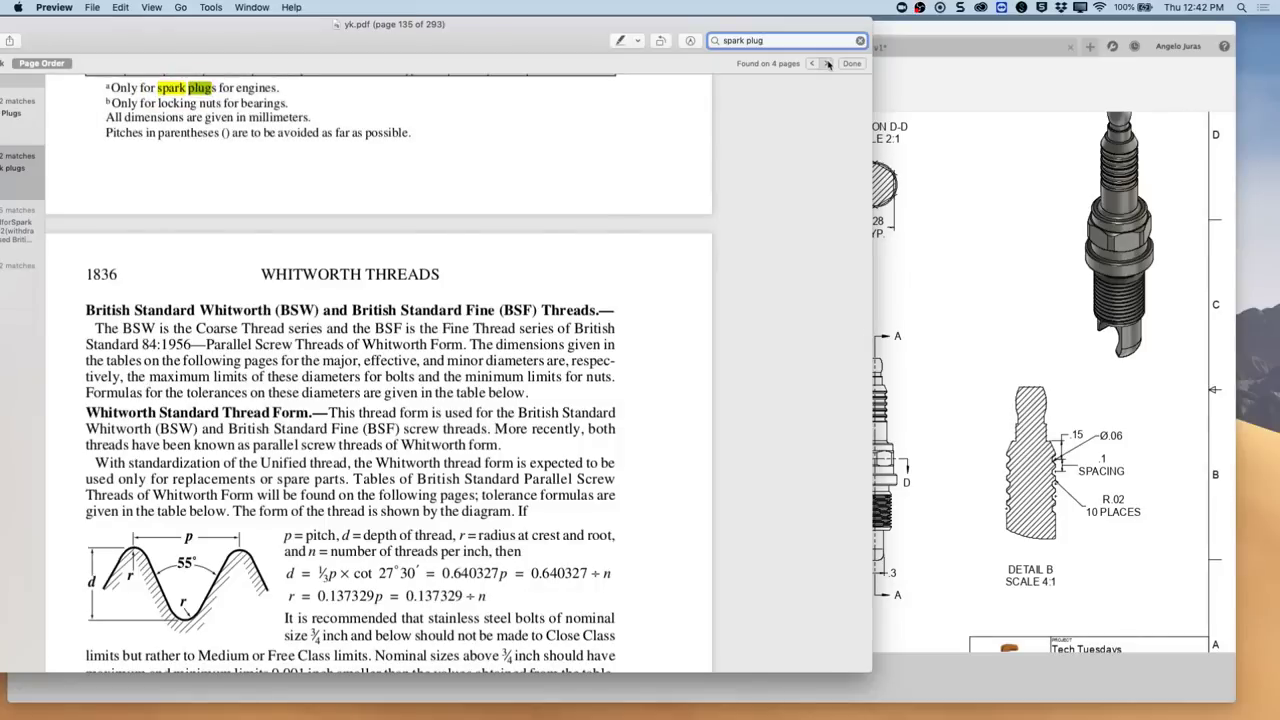
pyautogui.click(827, 63)
pyautogui.scroll(-5, 646, 263)
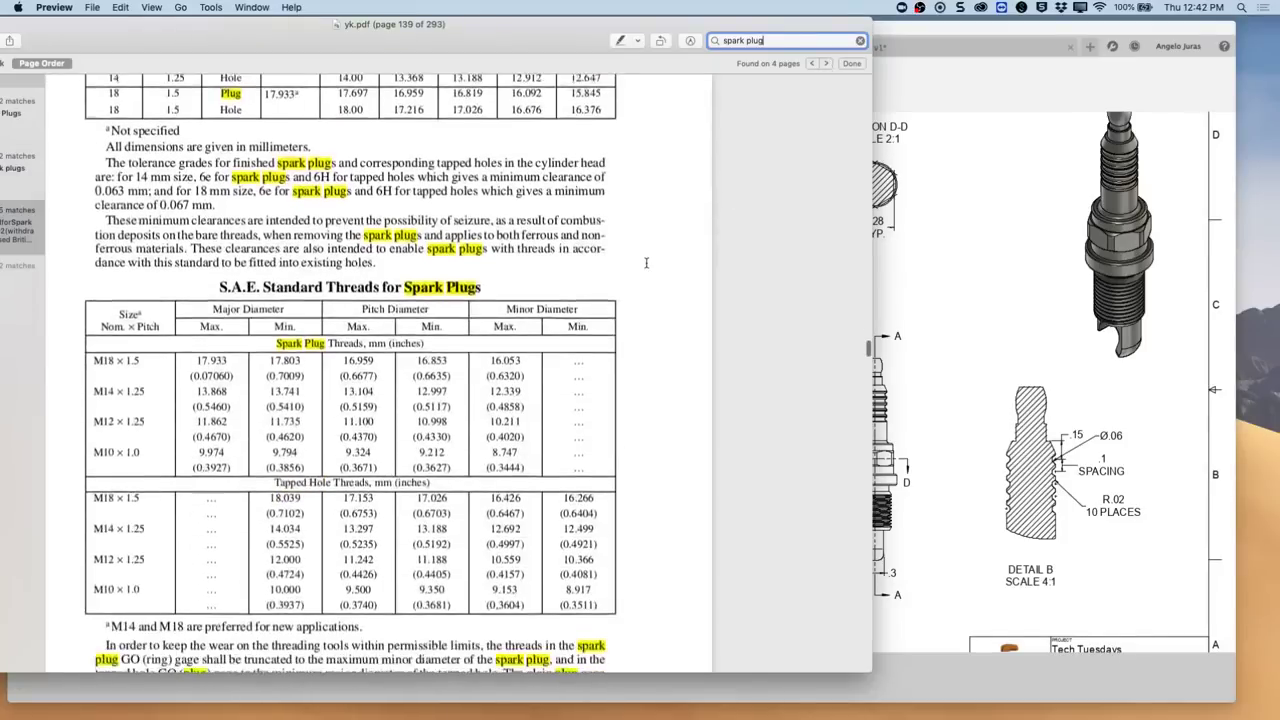
pyautogui.scroll(-3, 646, 263)
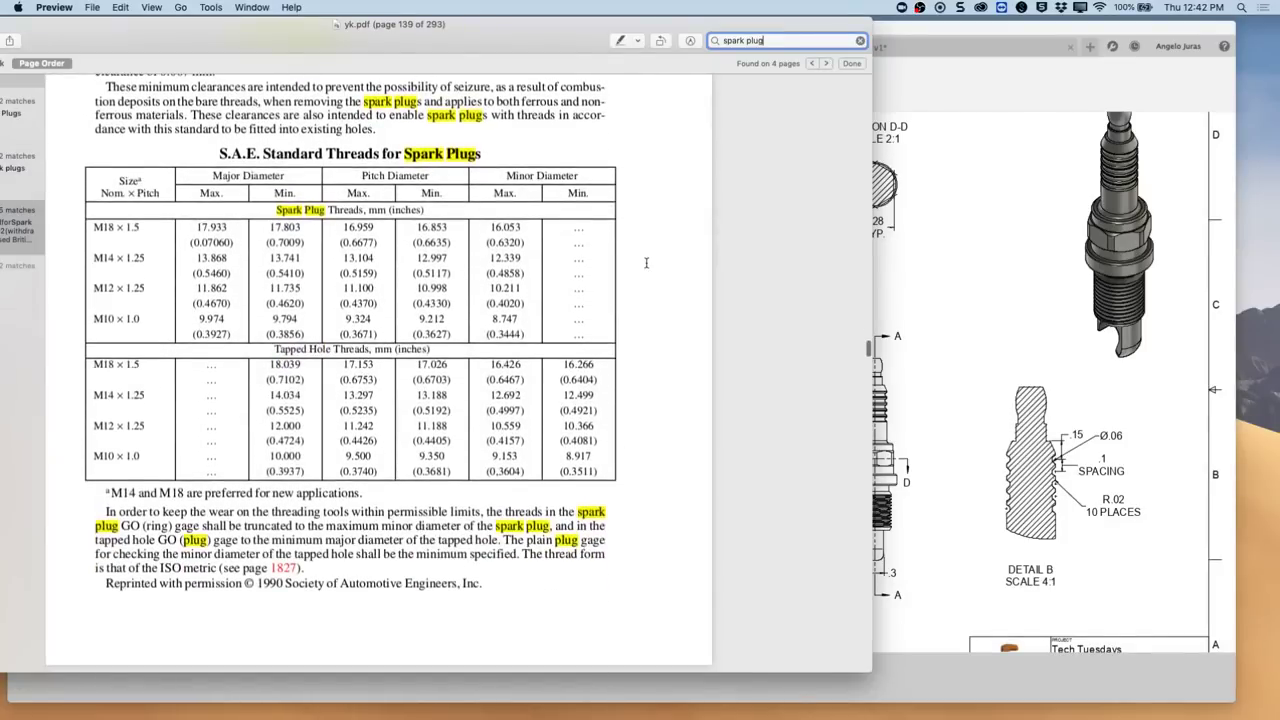
pyautogui.scroll(-1, 646, 263)
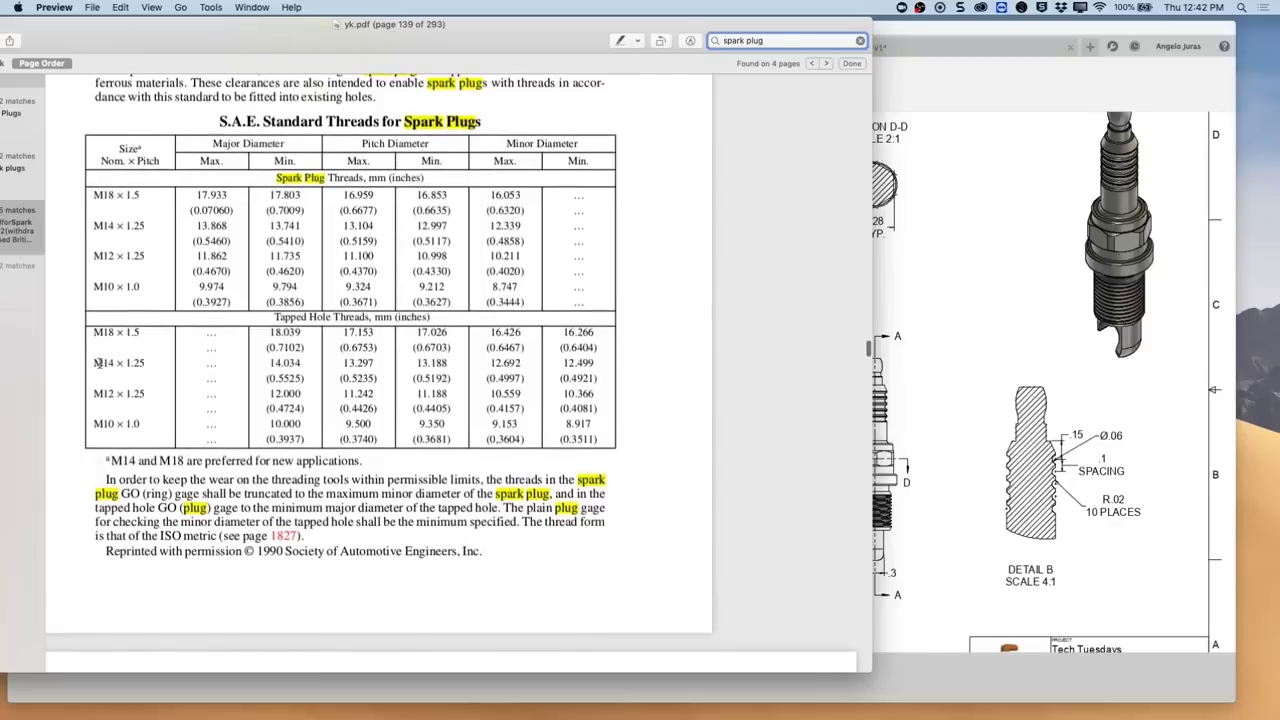
# Step: Read the maximum major and minor diameters in inches for the M14 × 1.25 spark plug thread, and close the threads PDF
pyautogui.moveTo(97, 363); pyautogui.dragTo(150, 365)
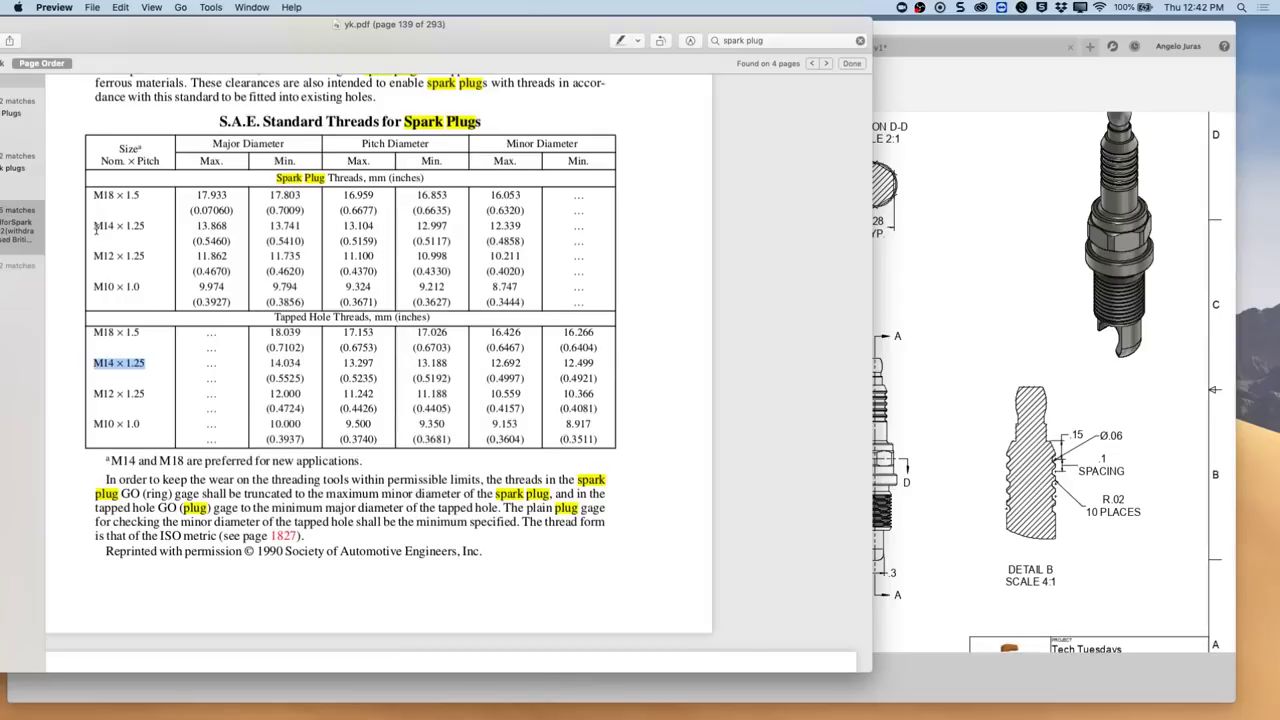
pyautogui.moveTo(93, 226); pyautogui.dragTo(153, 227)
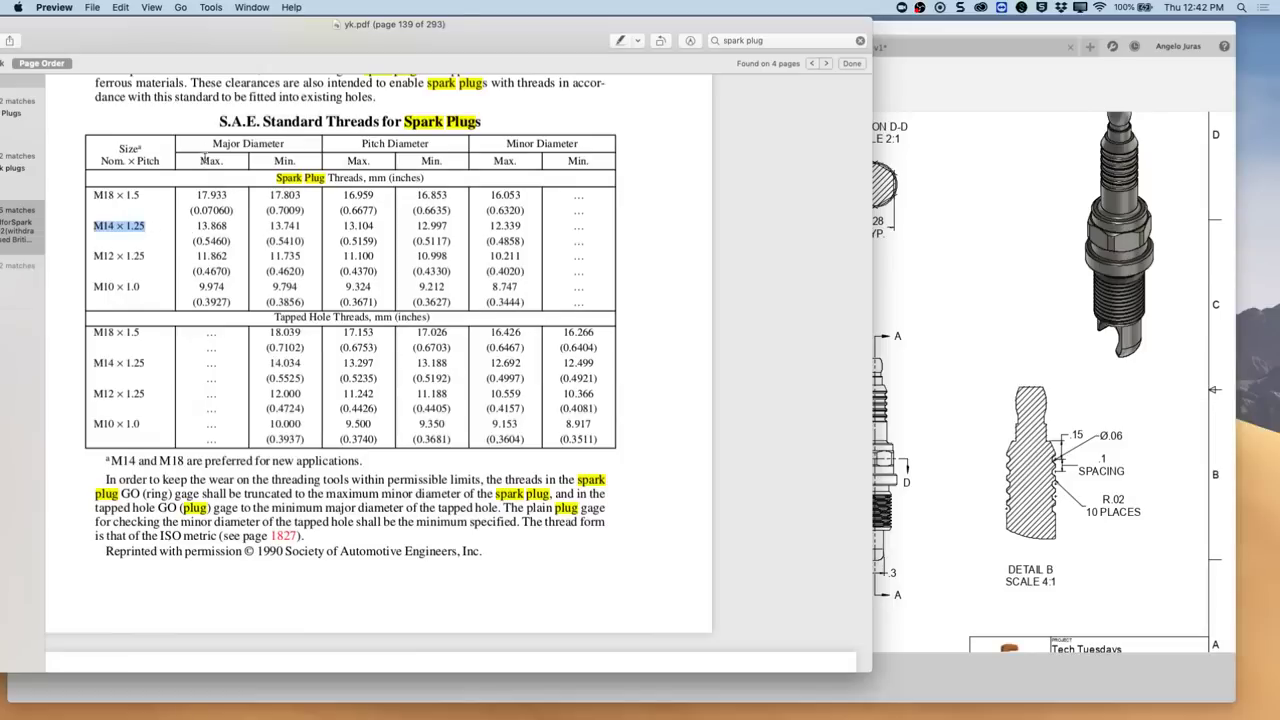
pyautogui.moveTo(192, 241); pyautogui.dragTo(228, 243)
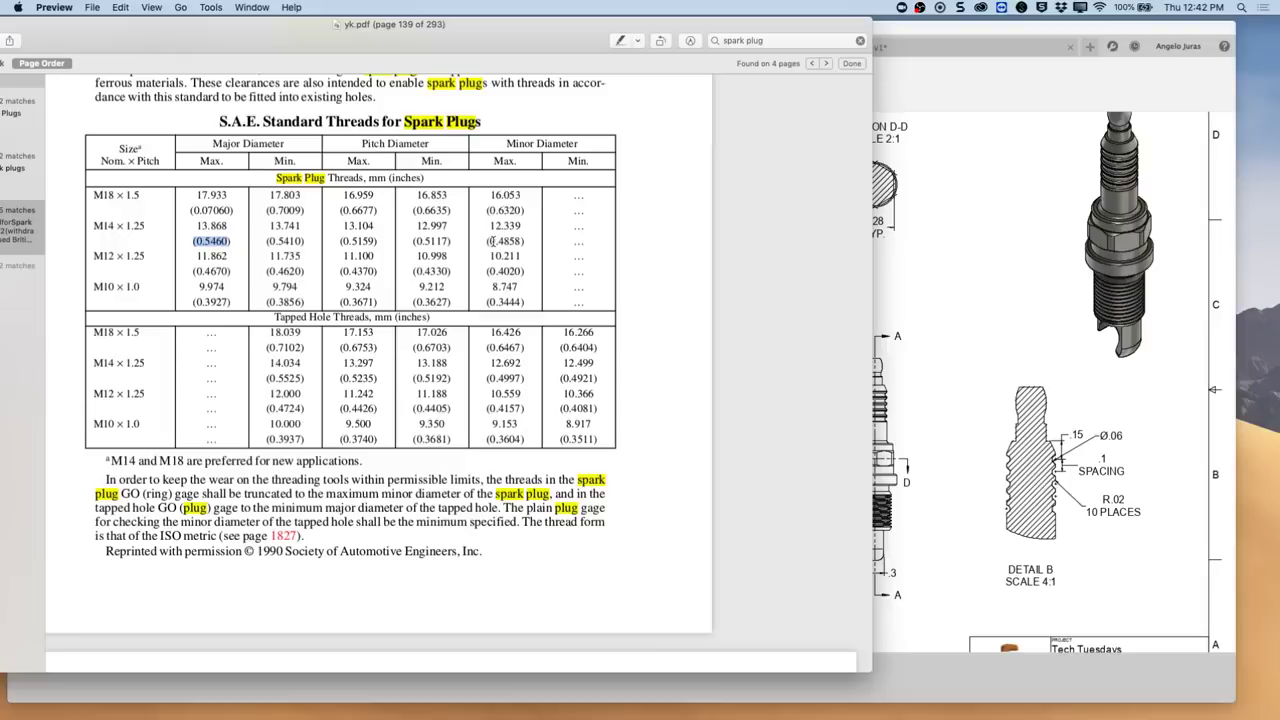
pyautogui.moveTo(489, 241); pyautogui.dragTo(532, 242)
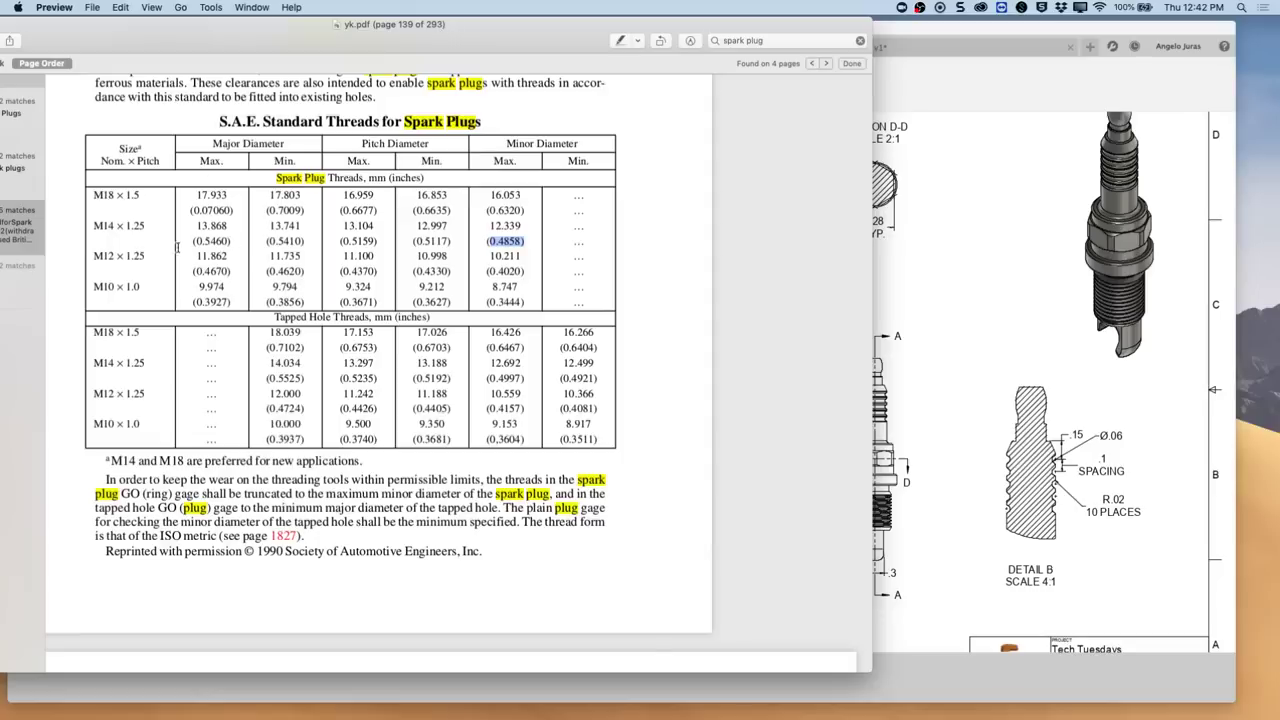
pyautogui.moveTo(201, 241); pyautogui.dragTo(234, 243)
pyautogui.moveTo(497, 242); pyautogui.dragTo(521, 244)
pyautogui.press('super+w')
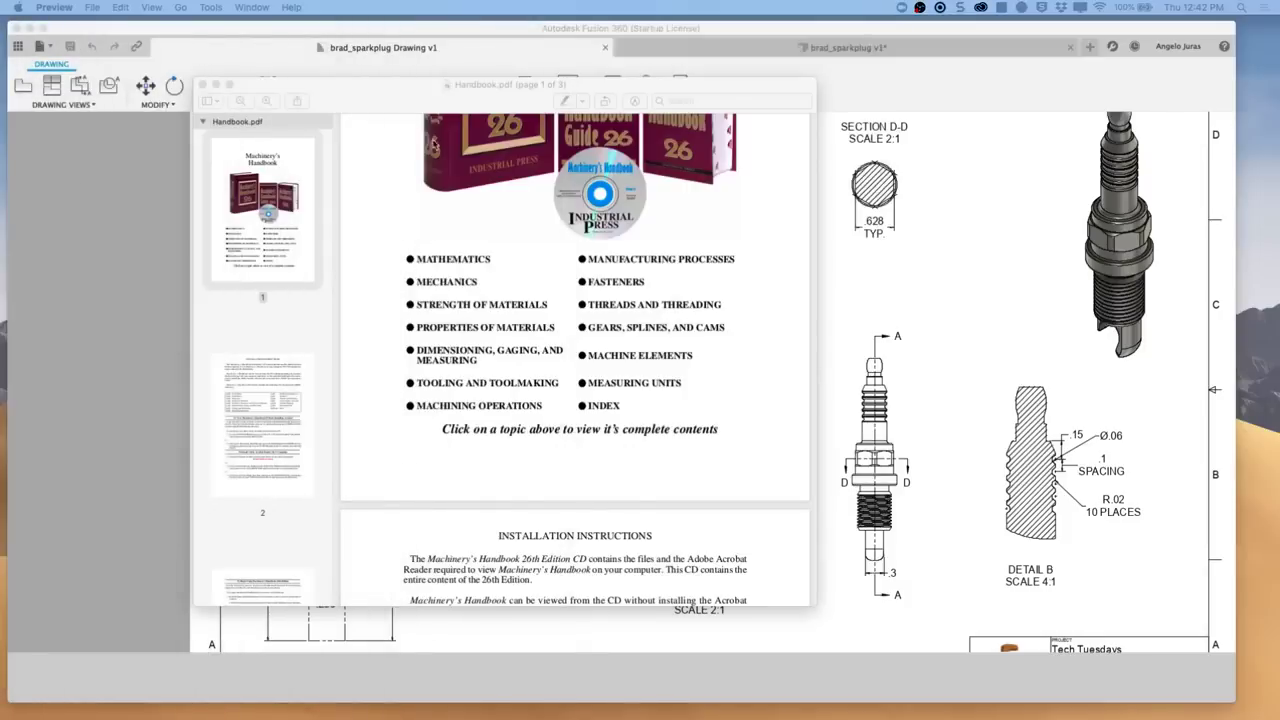
# Step: Close the Machinery's Handbook PDF and switch back to the brad_sparkplug model in Fusion 360
pyautogui.press('super+w')
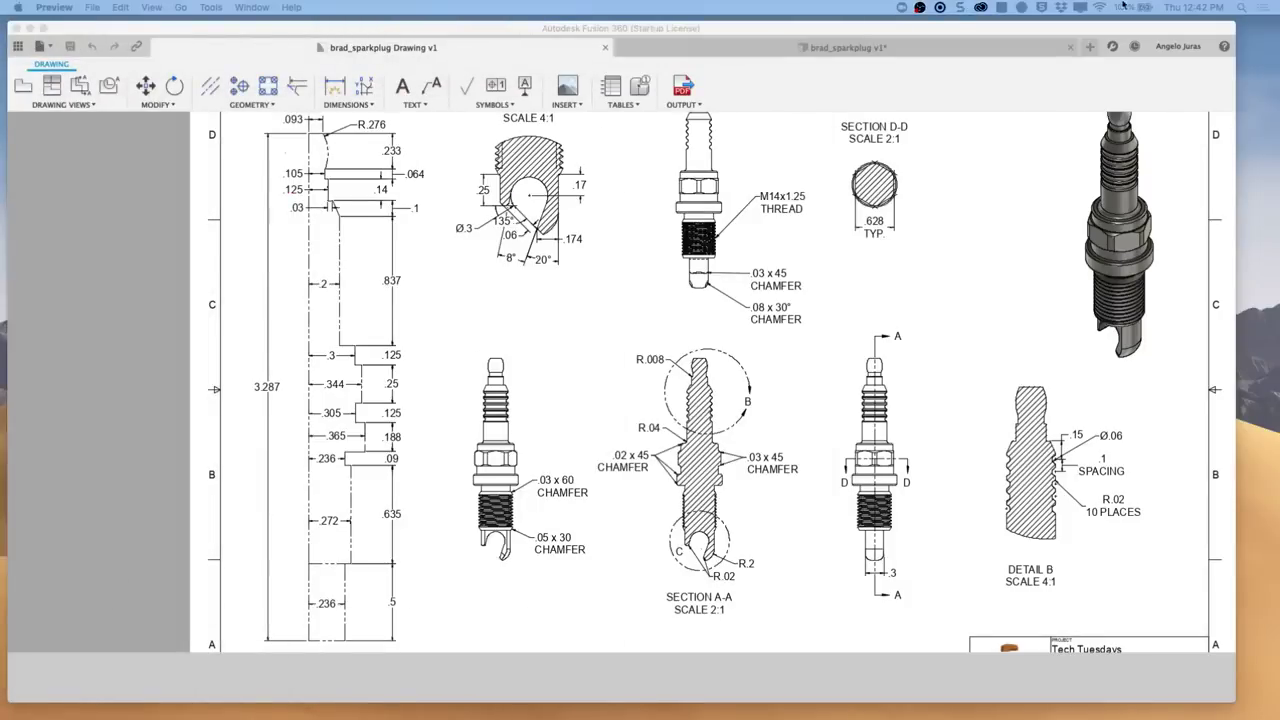
pyautogui.click(850, 50)
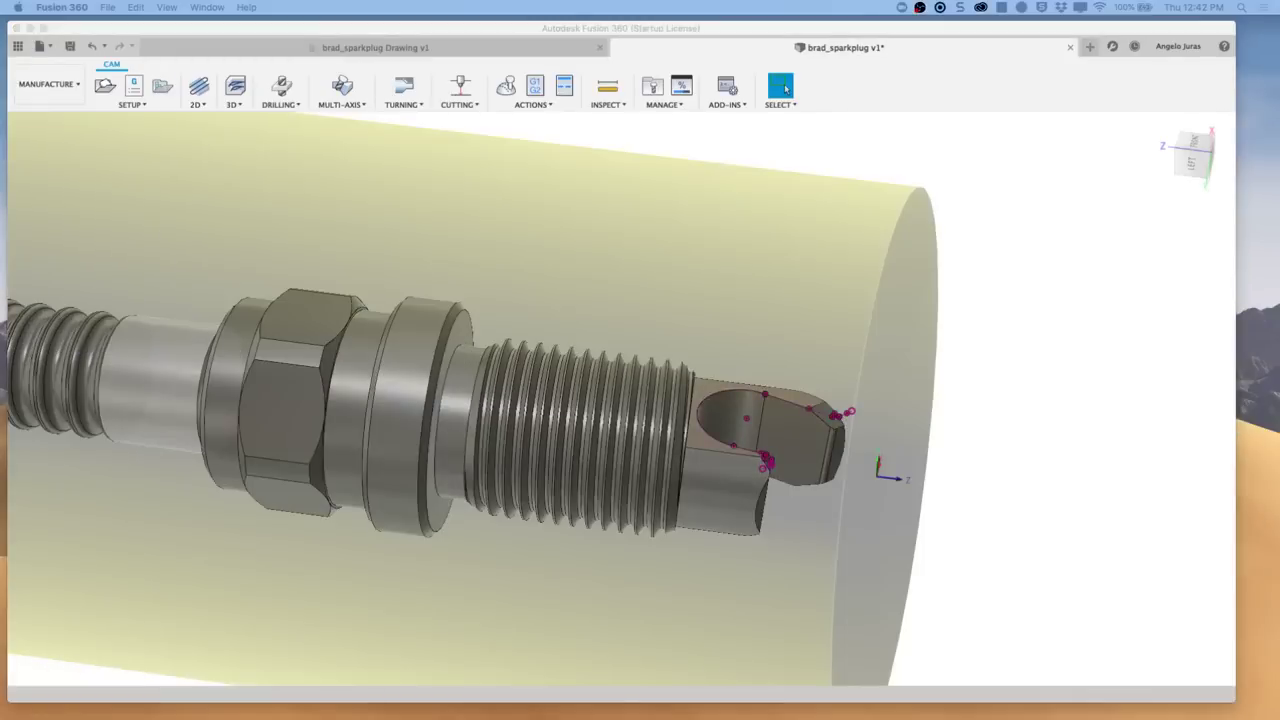
pyautogui.click(536, 263)
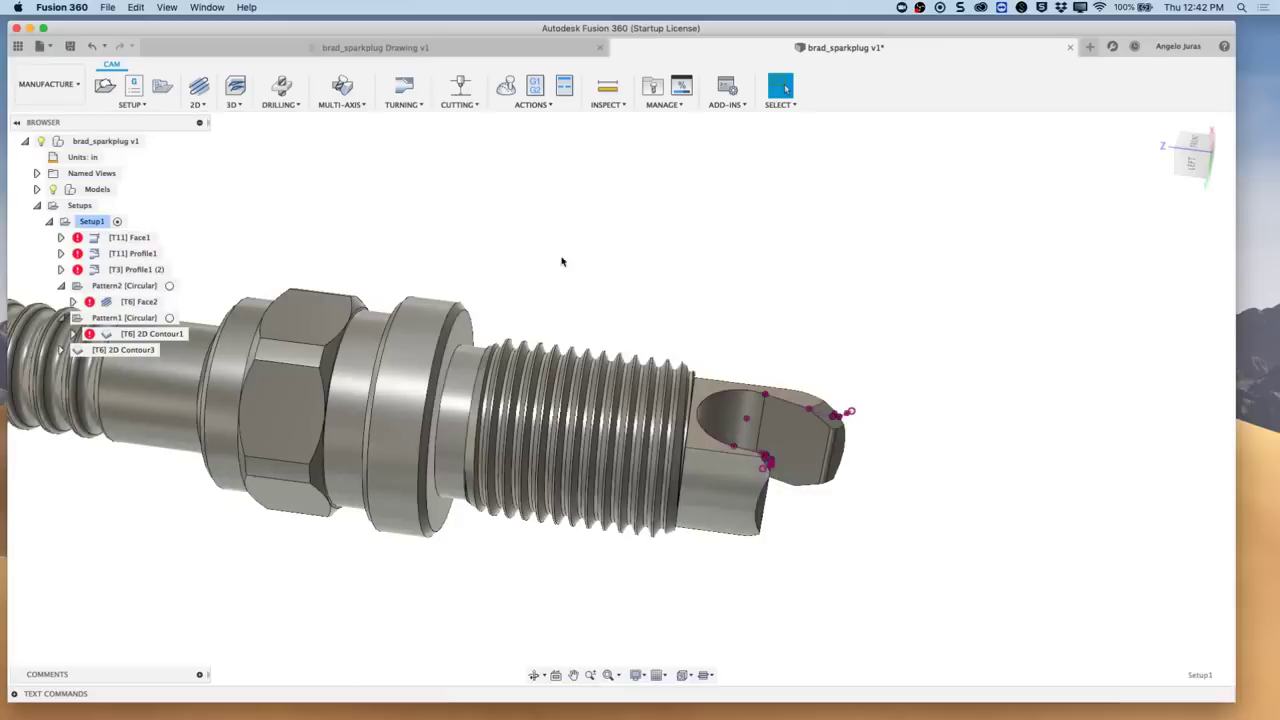
# Step: Post a comment on the design recording the thread's Major dia 0.546 and Minor dia 0.4858
pyautogui.click(199, 676)
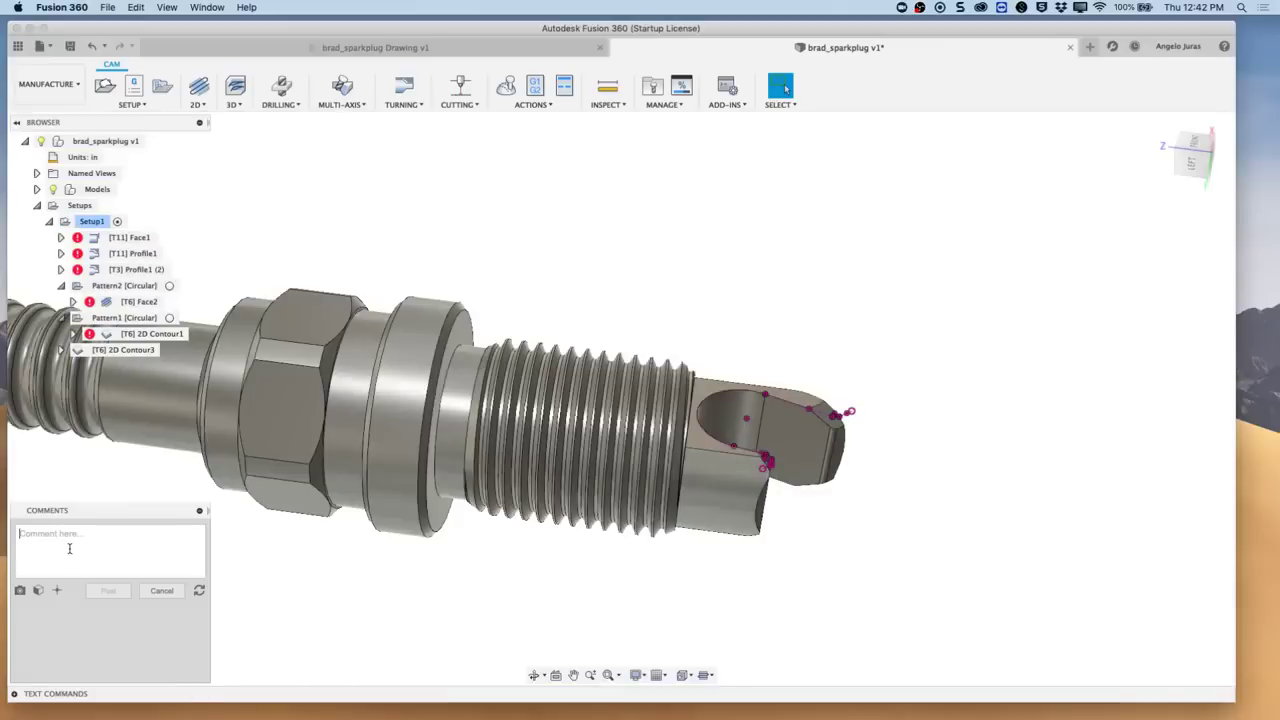
pyautogui.click(69, 548)
pyautogui.write('M')
pyautogui.write('dia 0.546')
pyautogui.click(108, 590)
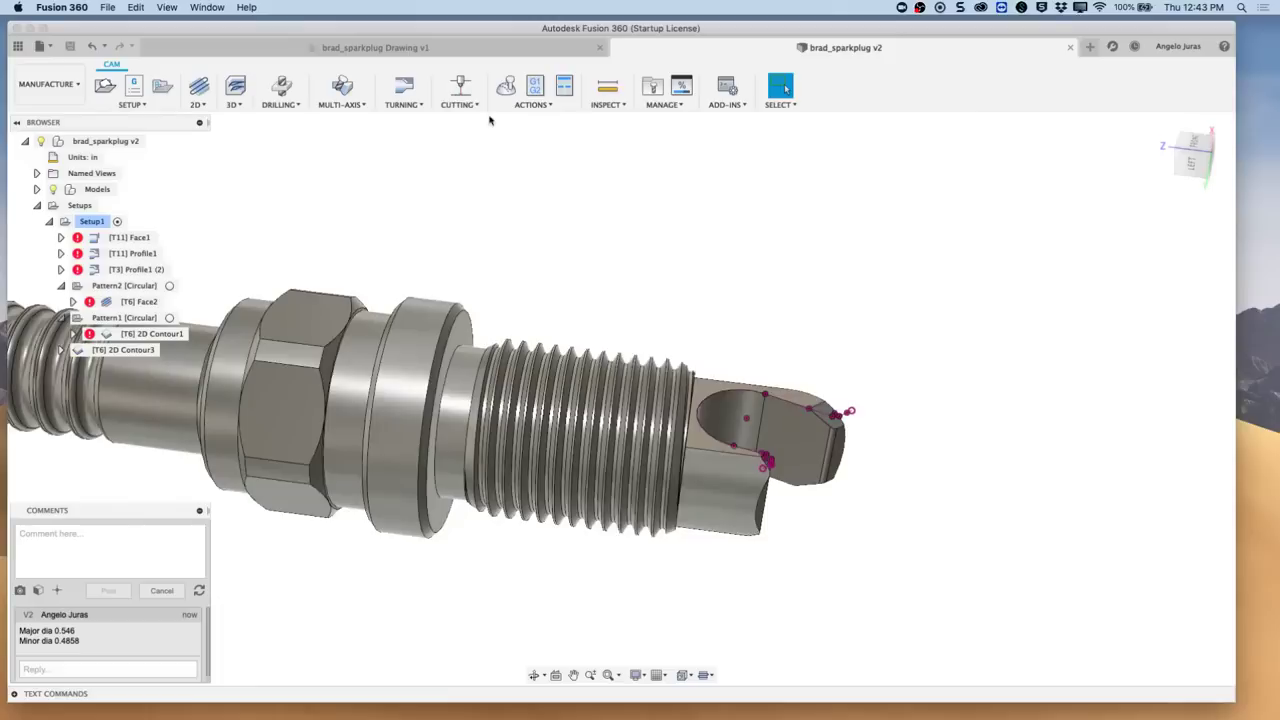
# Step: Start a Turning Thread operation with tool 7, thread iso double (External Threading), from the P9_Haaslathe library, without constant surface speed
pyautogui.click(422, 105)
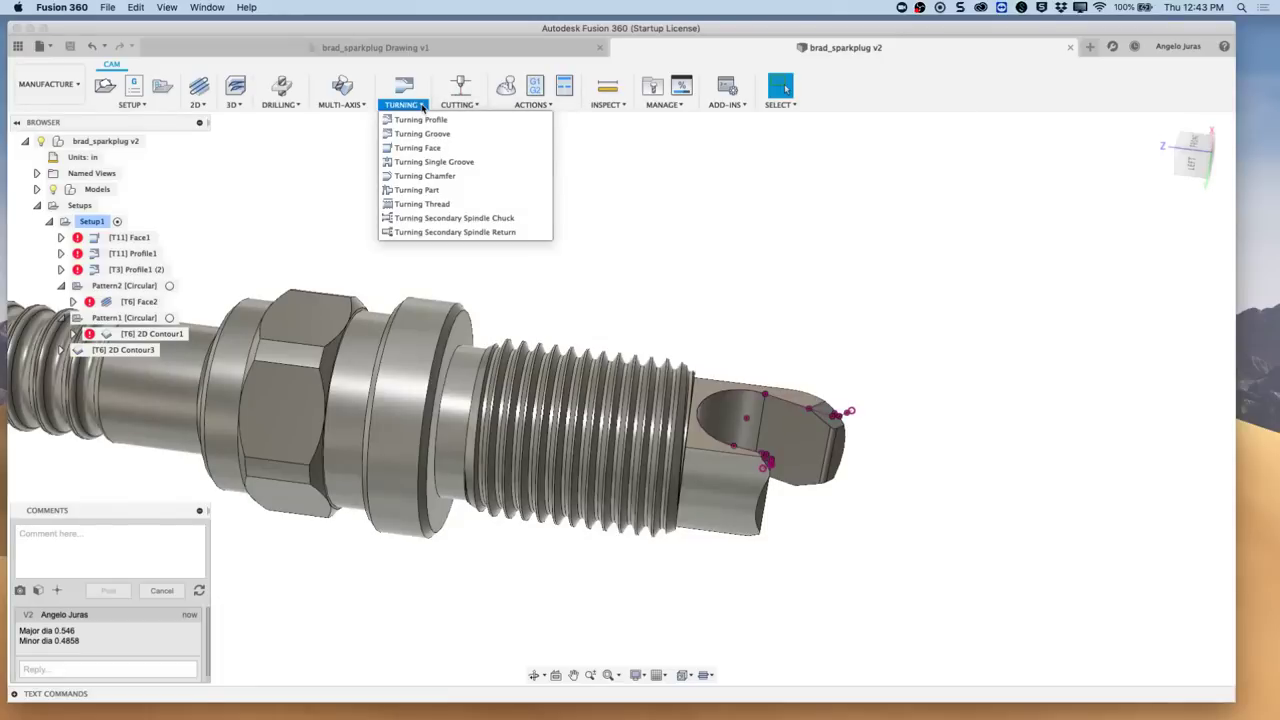
pyautogui.click(423, 205)
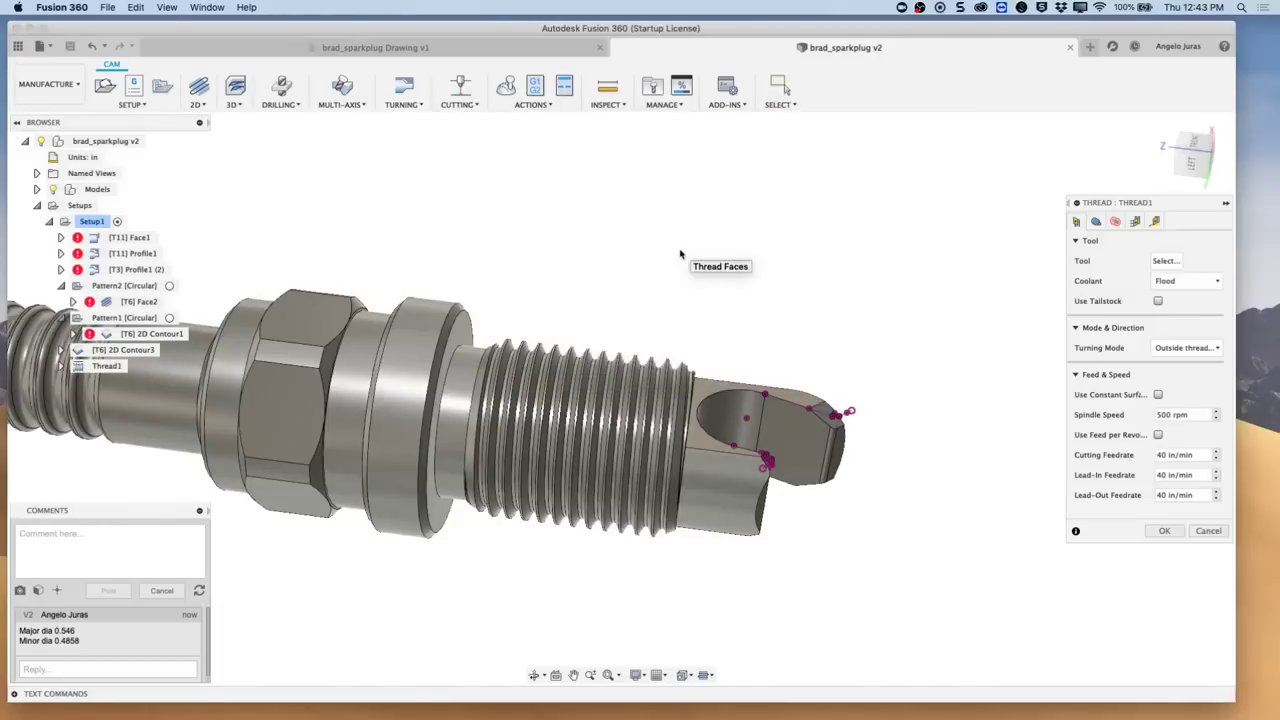
pyautogui.click(1158, 262)
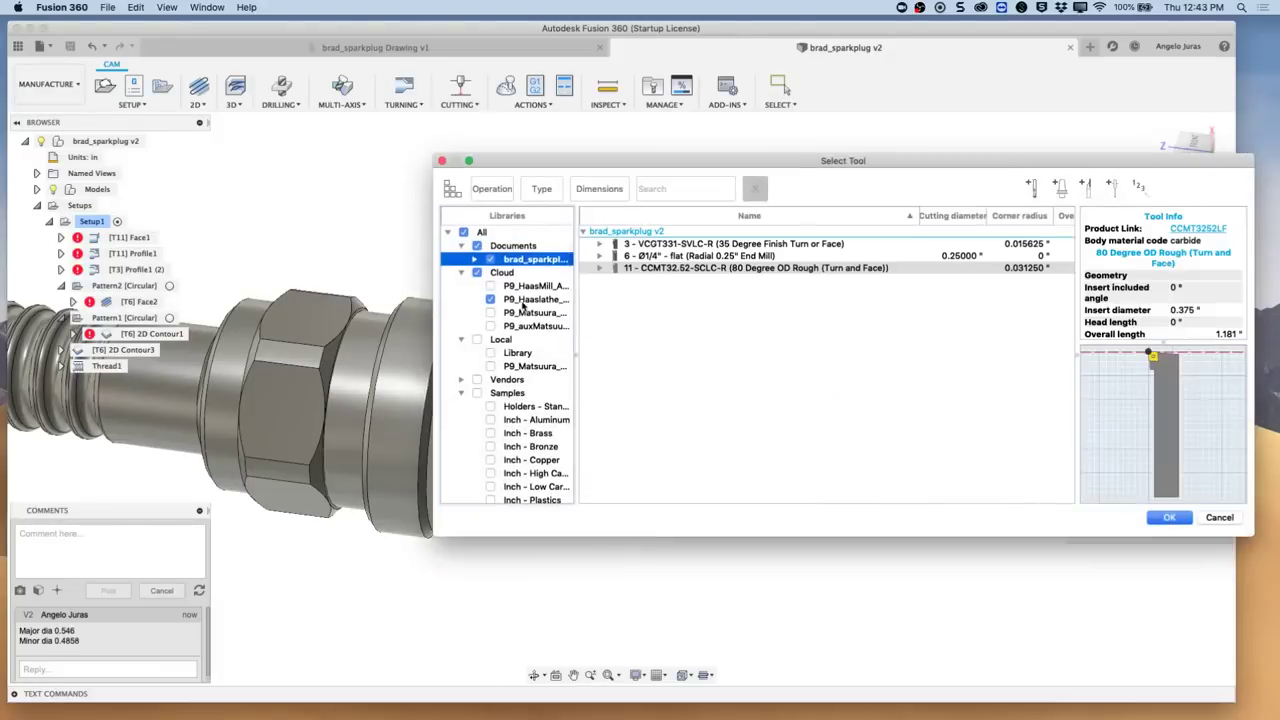
pyautogui.click(530, 300)
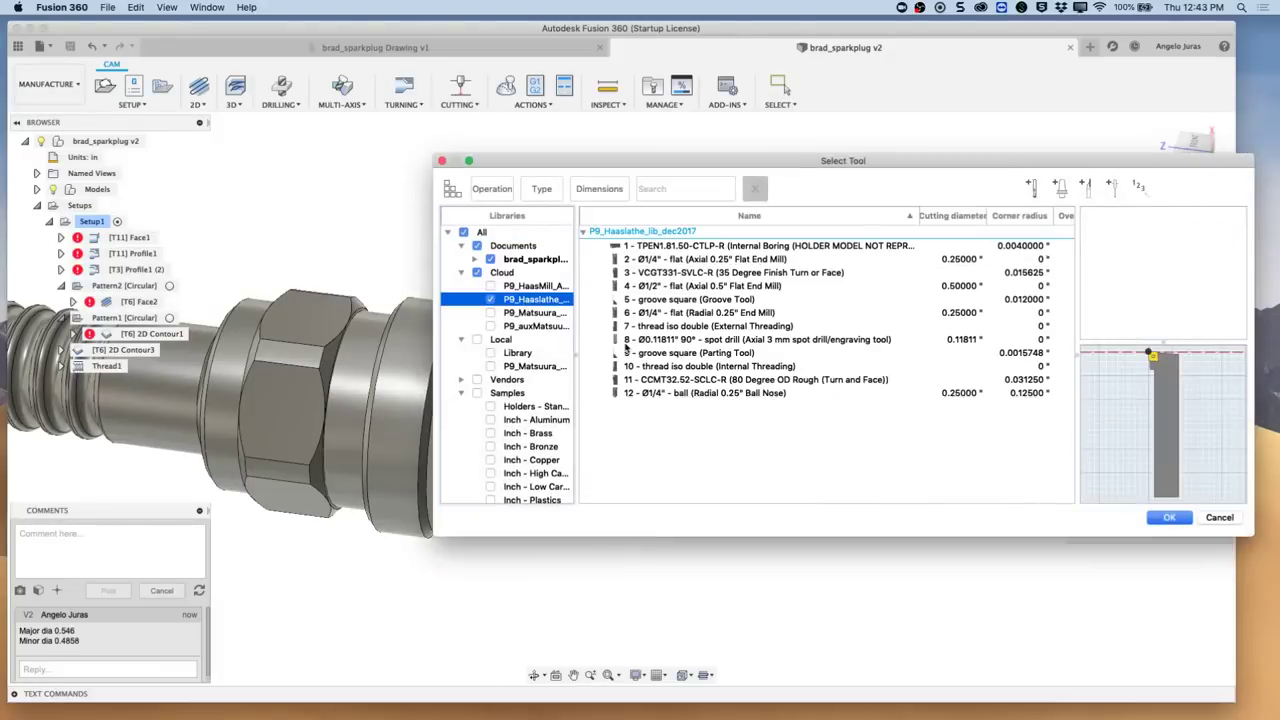
pyautogui.click(700, 328)
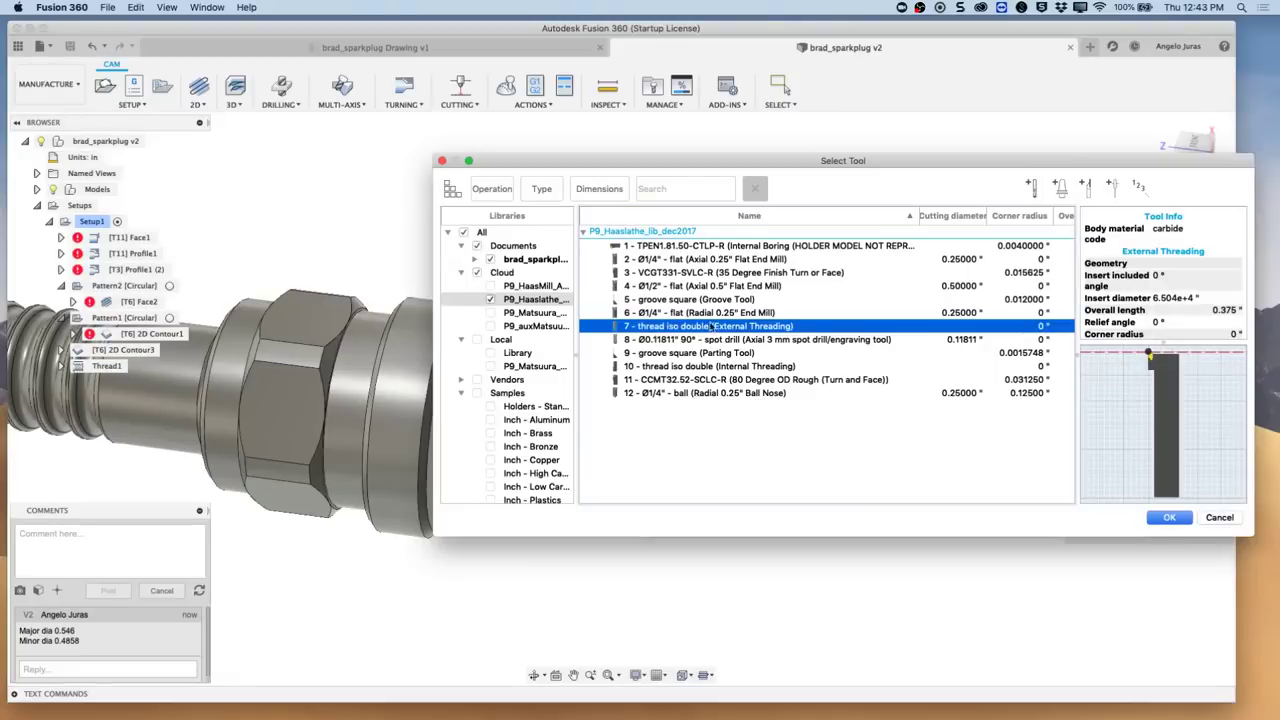
pyautogui.click(1169, 520)
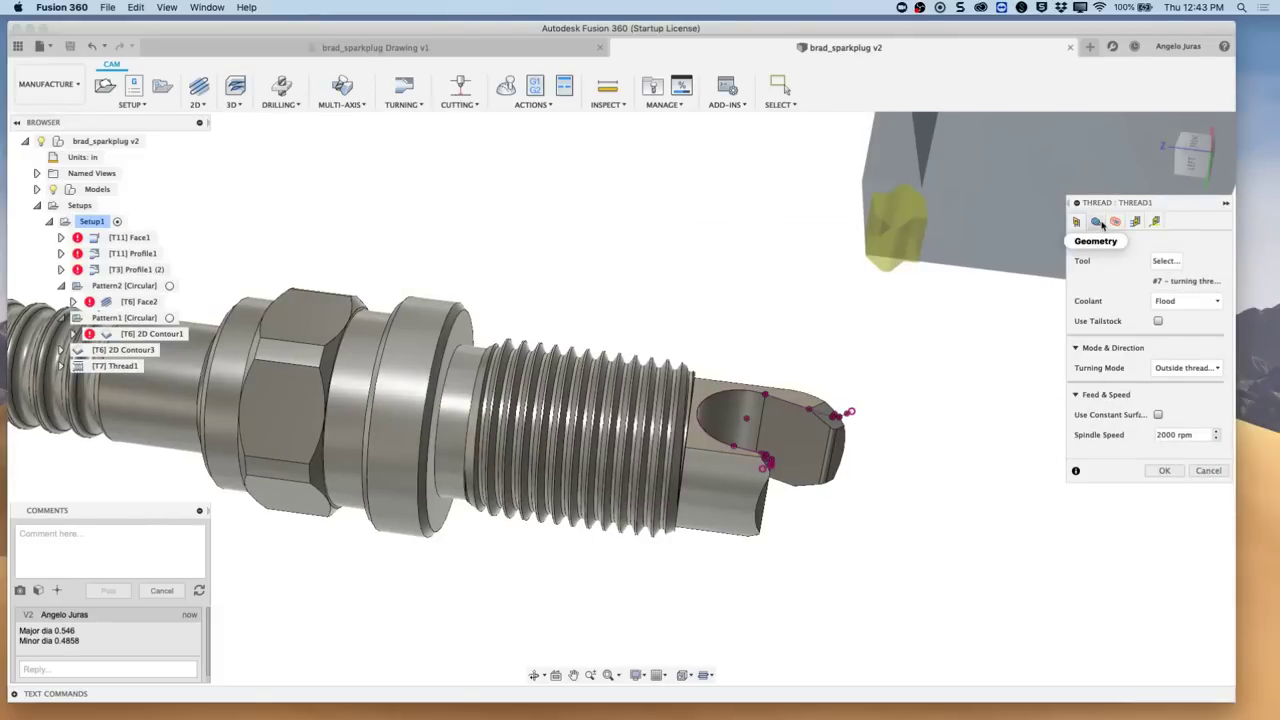
pyautogui.click(1158, 415)
pyautogui.click(1158, 415)
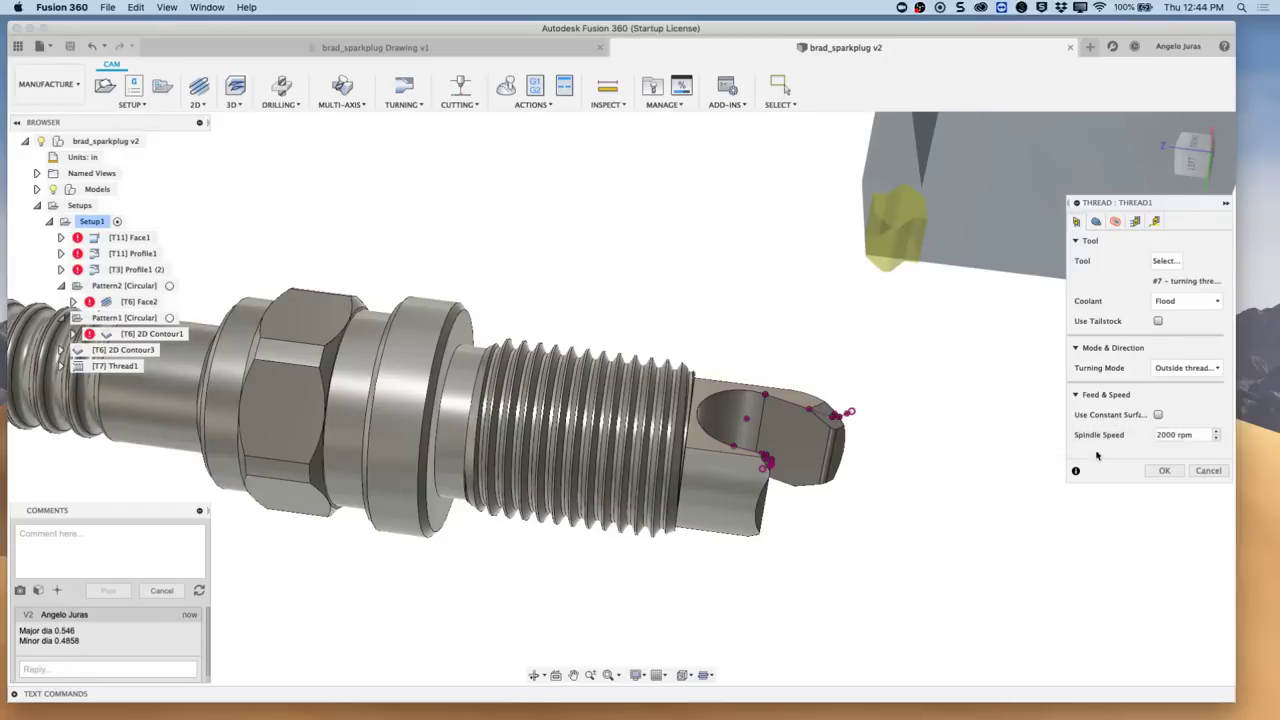
# Step: Select the thread's helical crest face on the spark plug as the operation's Thread Faces
pyautogui.click(1096, 223)
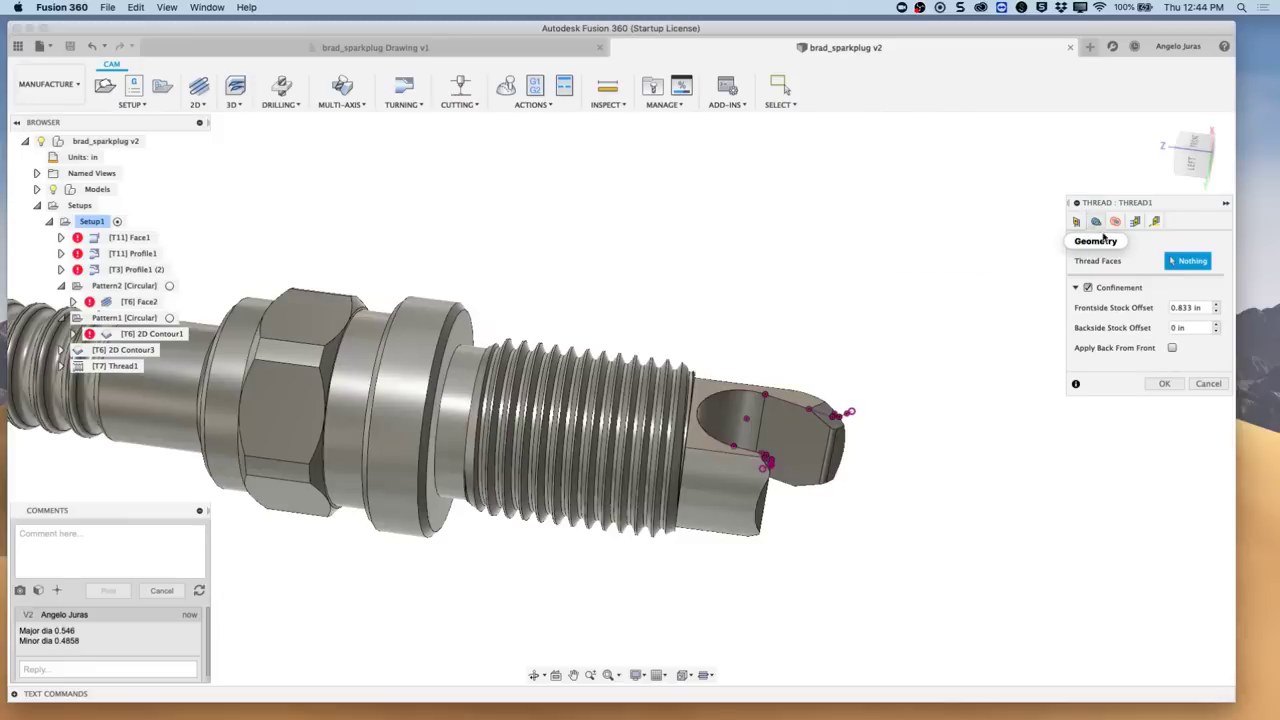
pyautogui.scroll(3, 1080, 276)
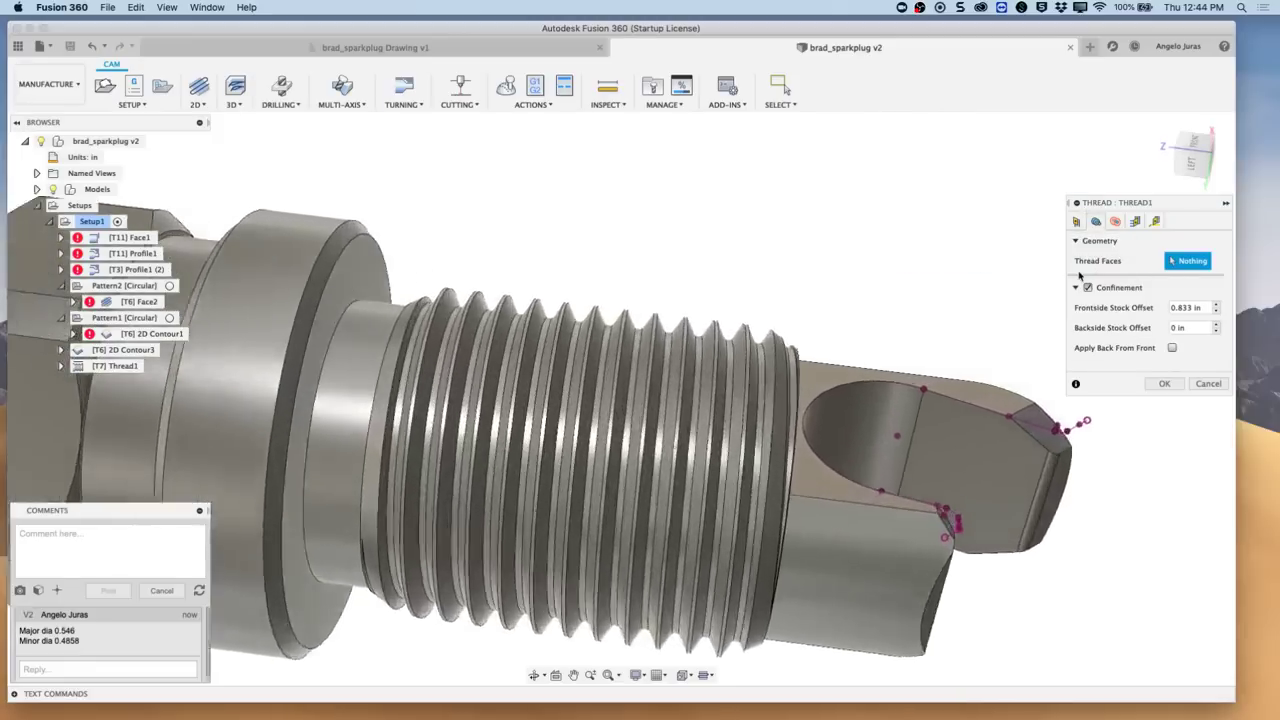
pyautogui.scroll(5, 775, 343)
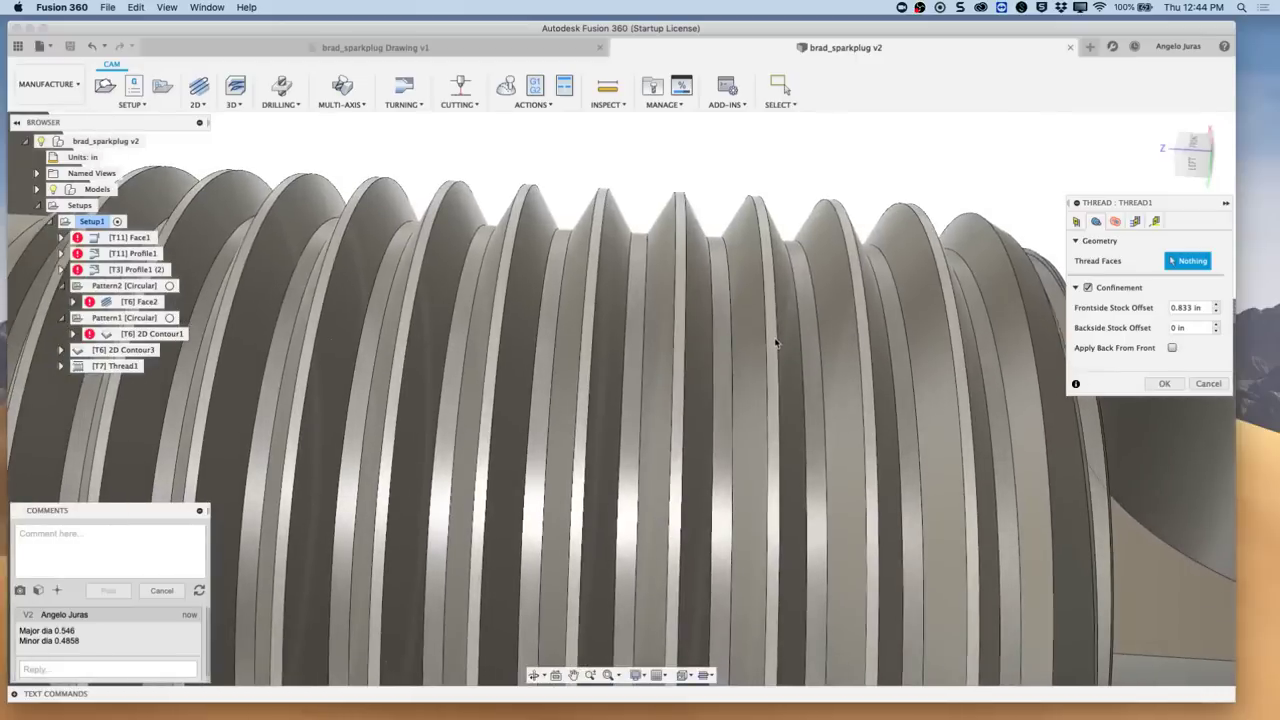
pyautogui.click(776, 340)
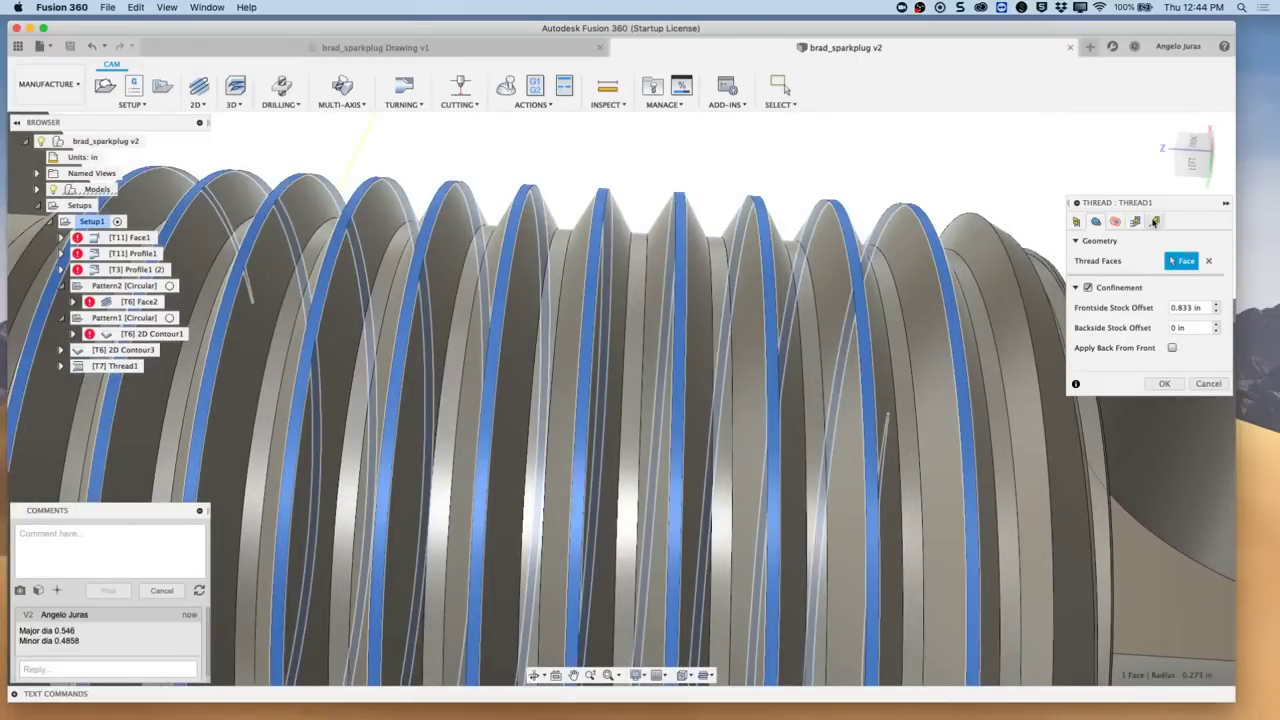
# Step: Set the thread confinement's Frontside and Backside Stock Offsets to .1 in and check the extents in the front view
pyautogui.scroll(-5, 1025, 212)
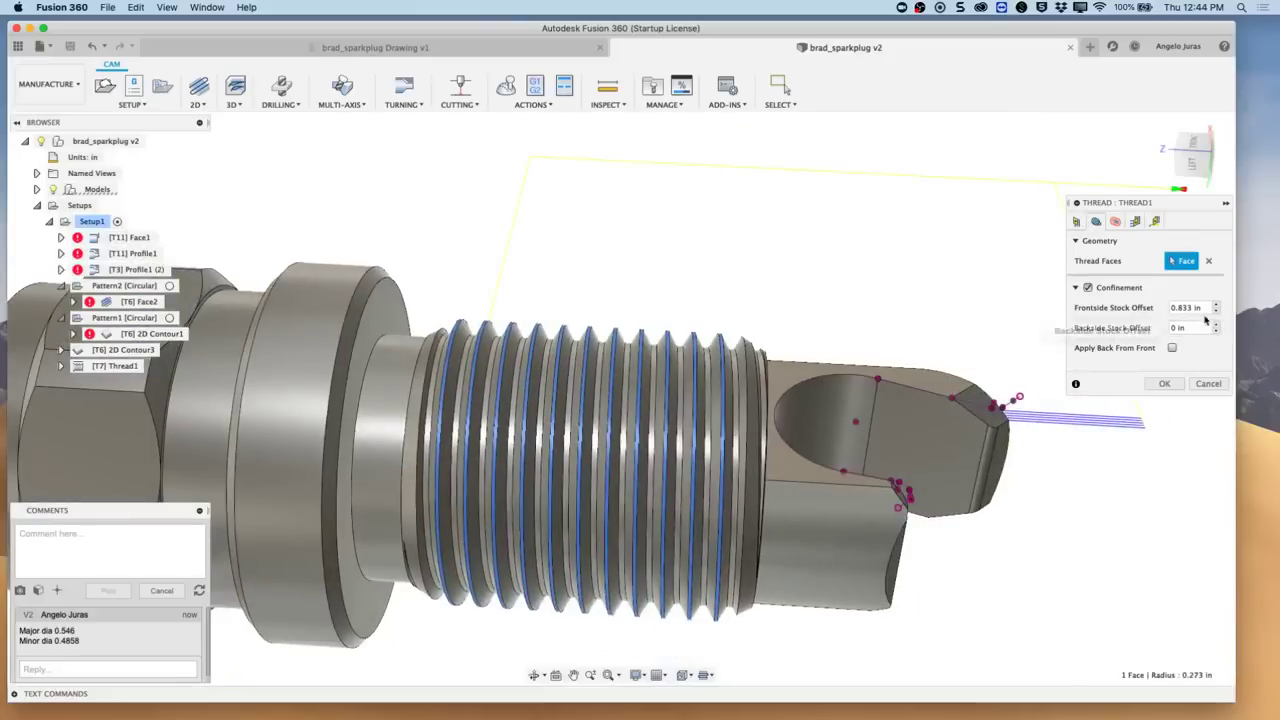
pyautogui.click(1206, 308)
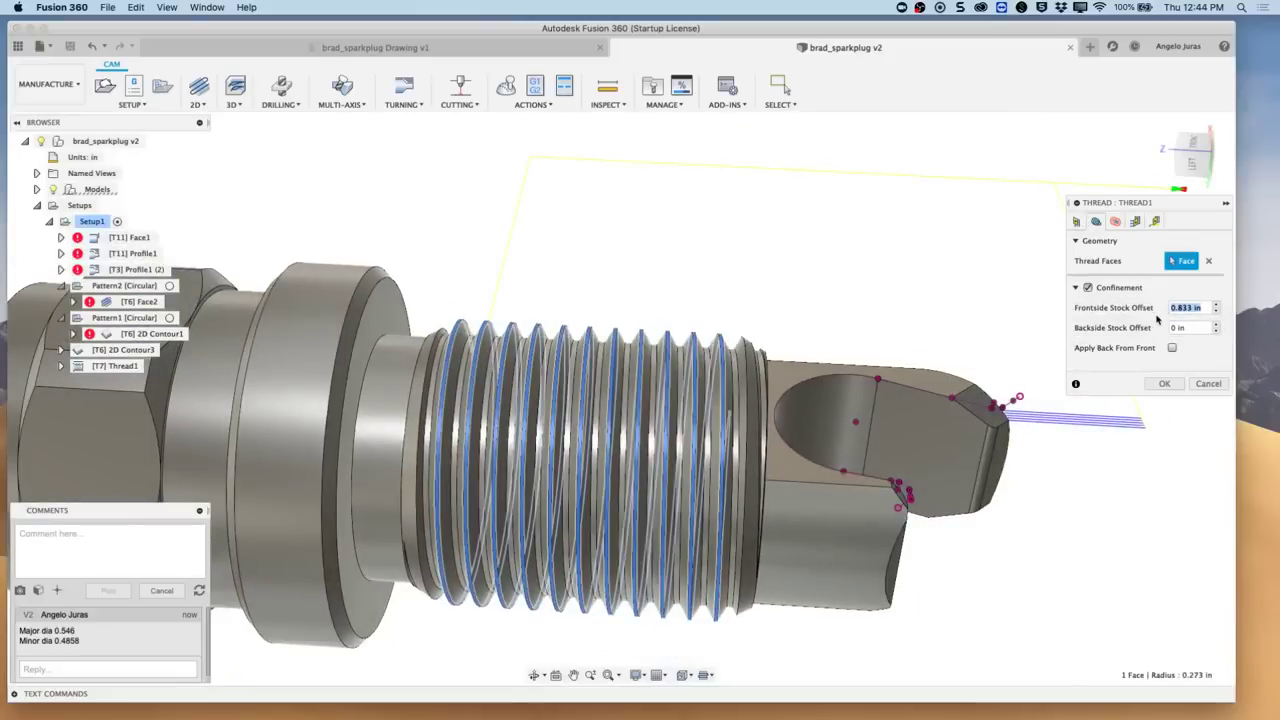
pyautogui.press('BackSpace')
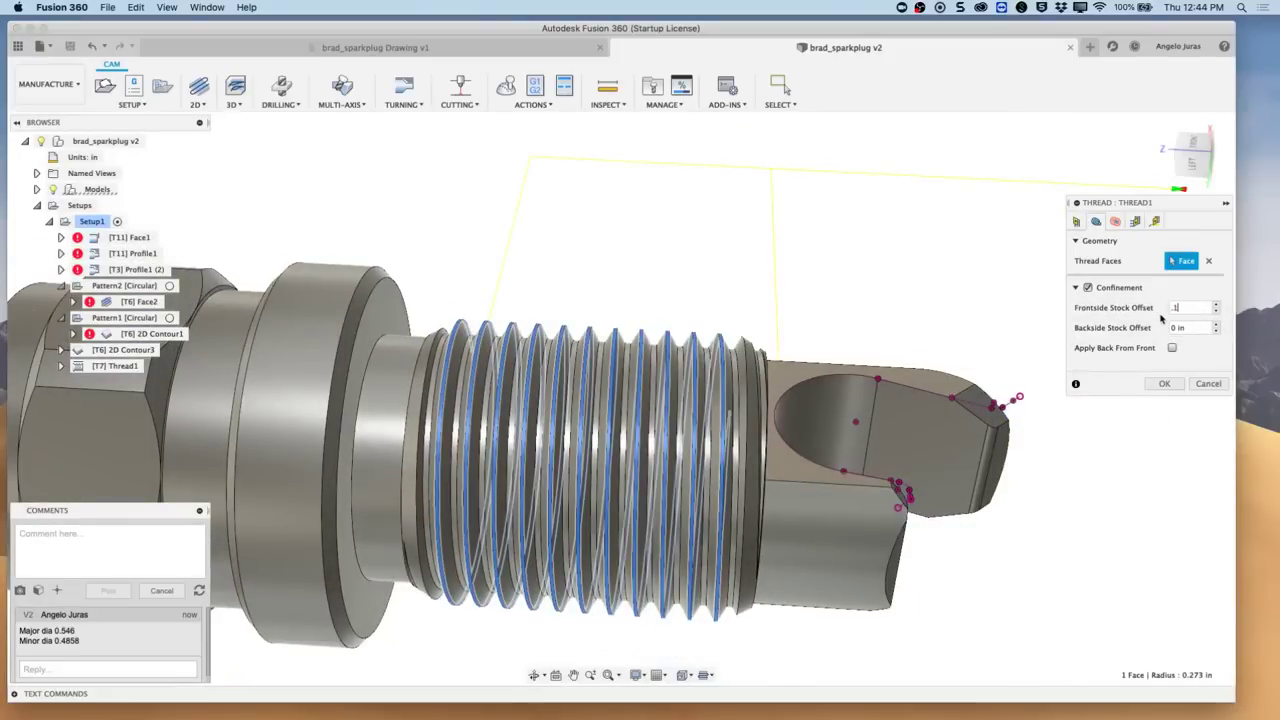
pyautogui.press('Tab')
pyautogui.press('BackSpace')
pyautogui.click(1193, 183)
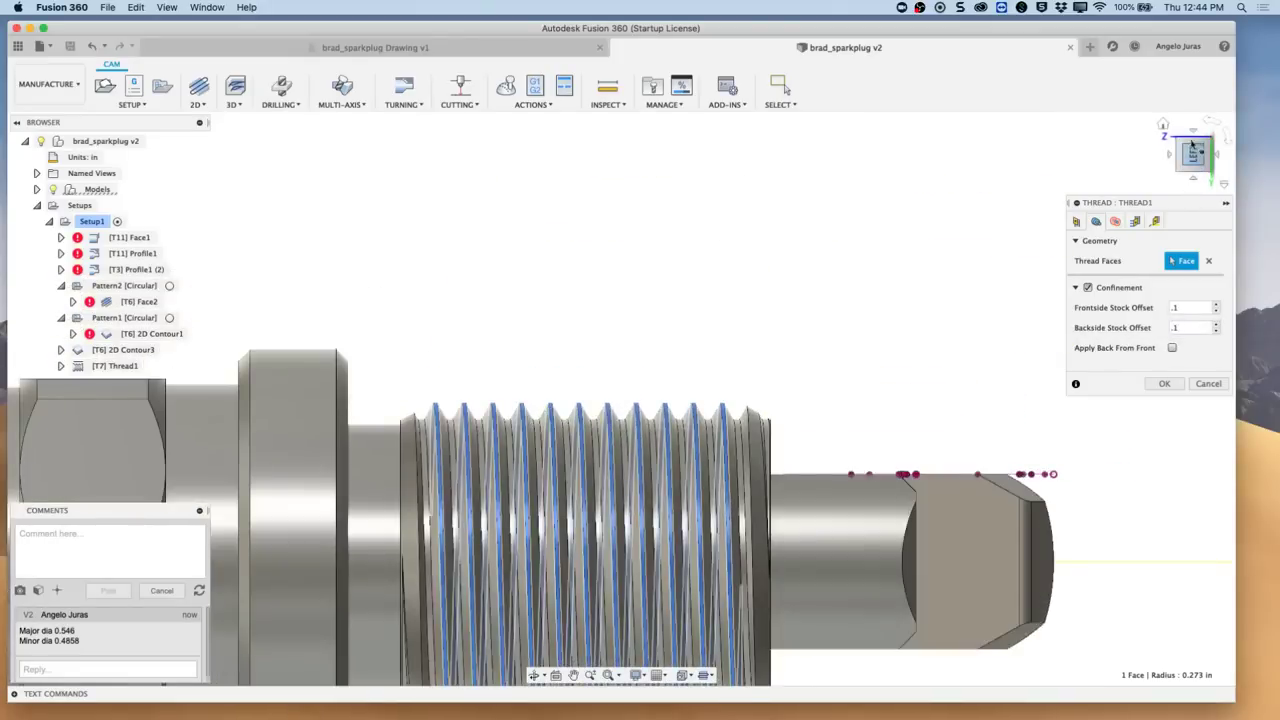
pyautogui.click(1194, 136)
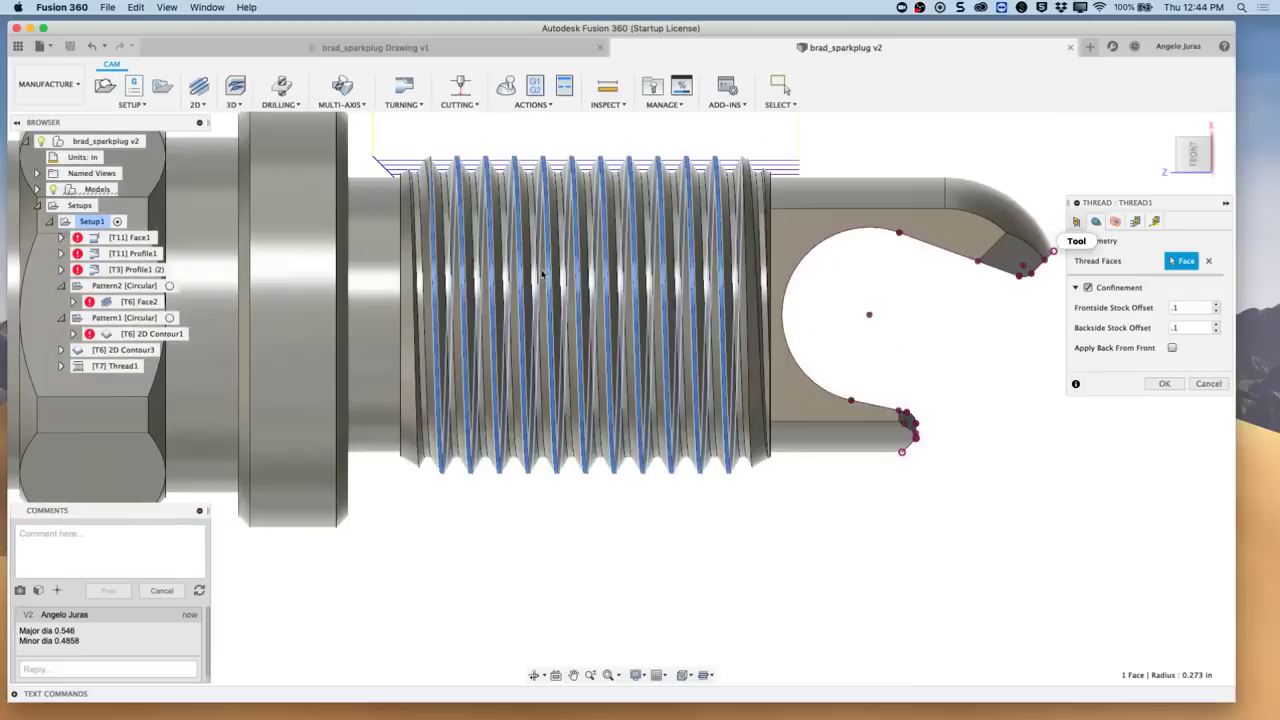
pyautogui.scroll(-1, 548, 280)
pyautogui.scroll(-2, 548, 280)
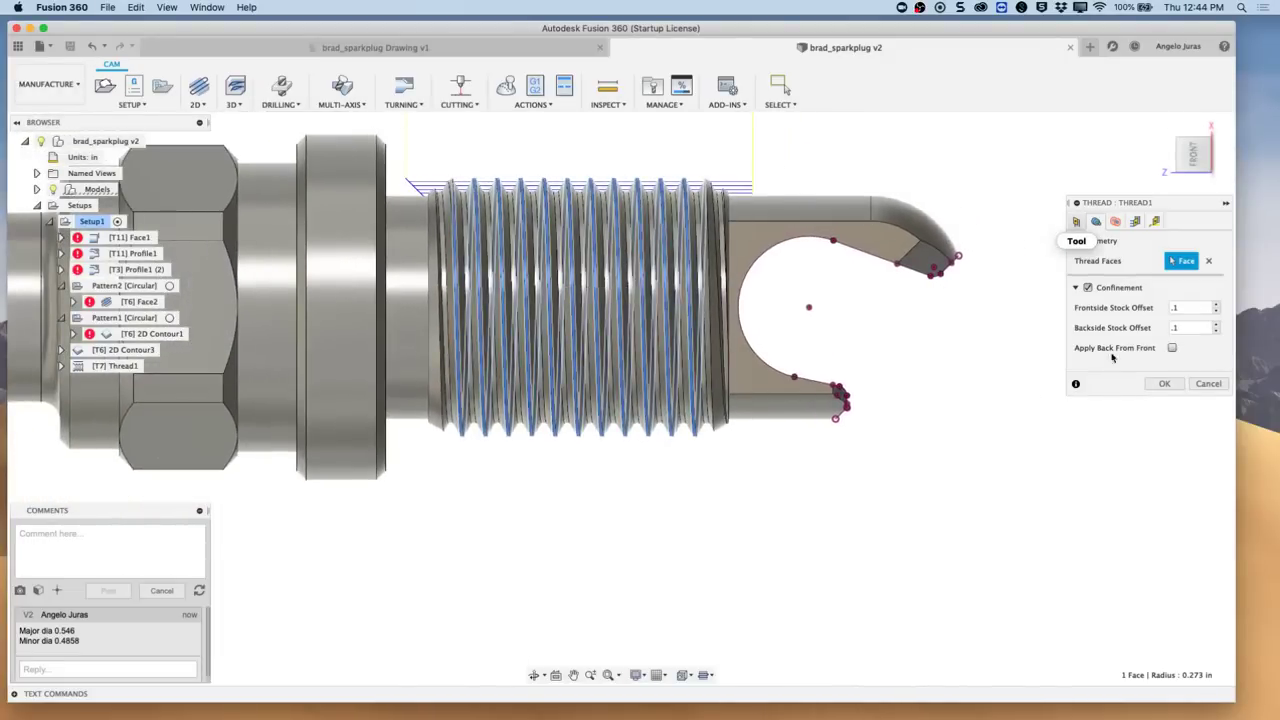
# Step: Set the thread operation's clearance radius to be measured from Model OD with an offset of .1 in
pyautogui.click(1117, 222)
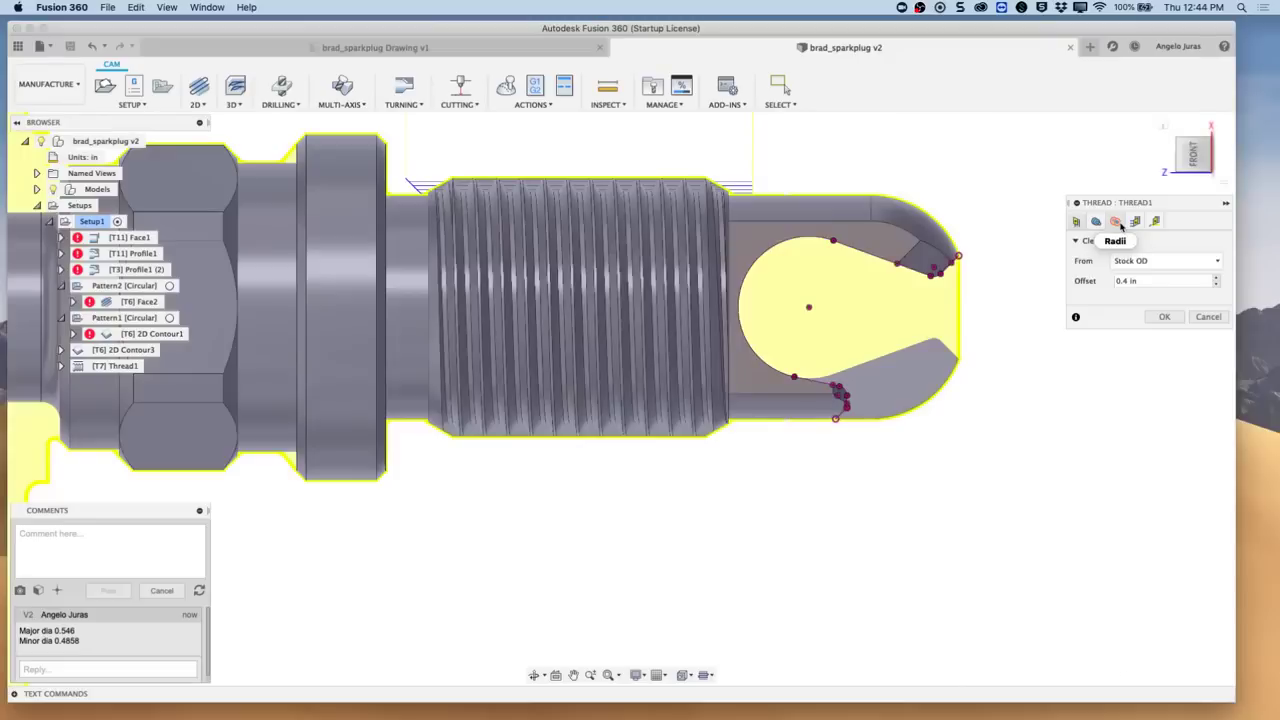
pyautogui.click(1214, 264)
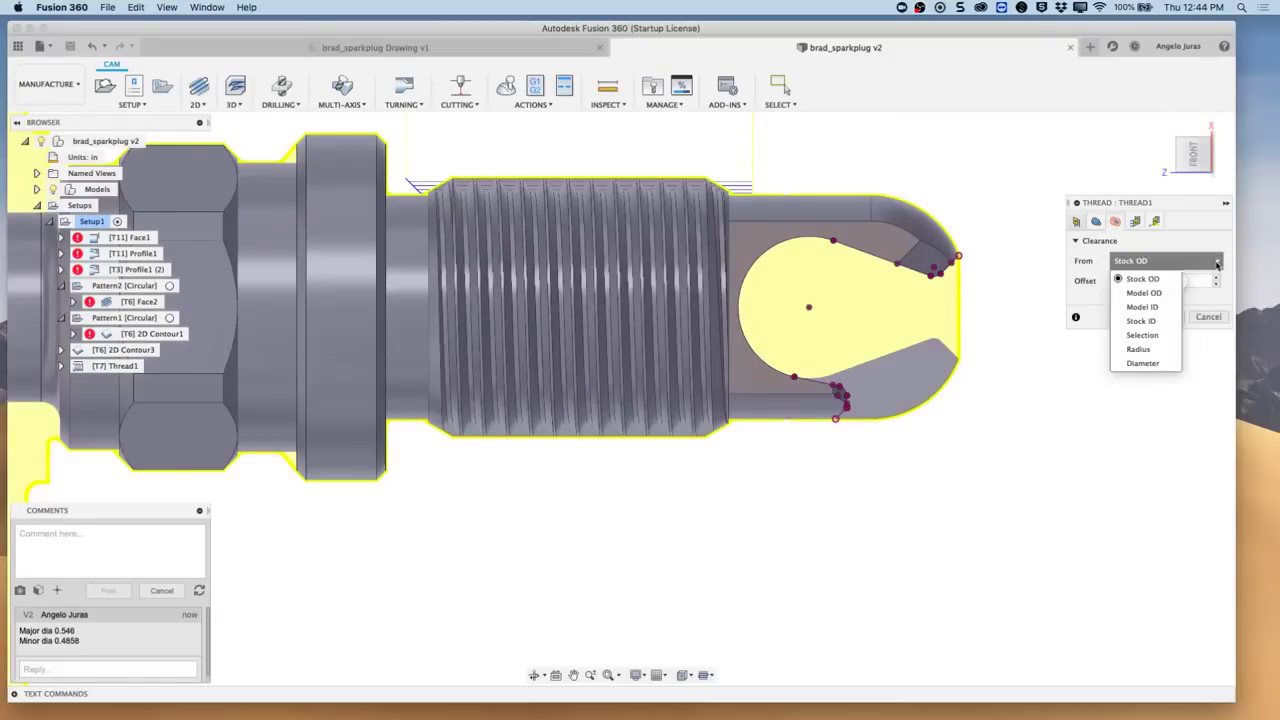
pyautogui.click(1150, 294)
pyautogui.scroll(3, 760, 431)
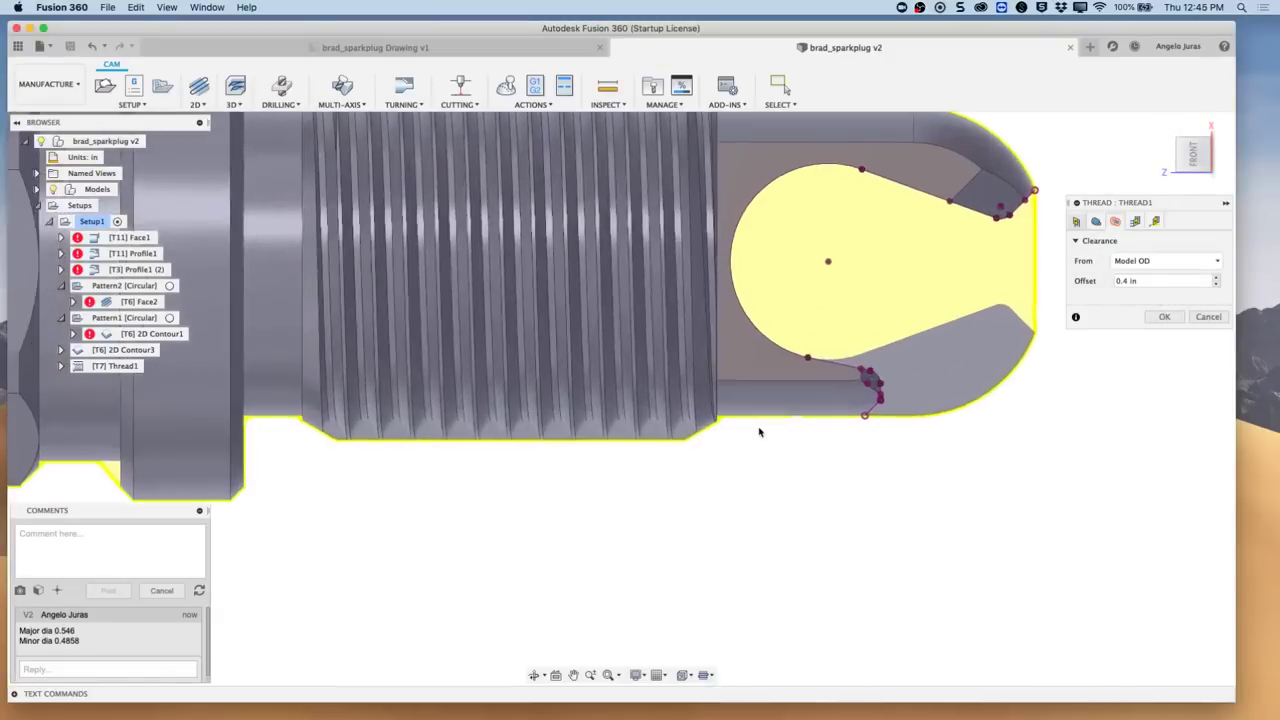
pyautogui.scroll(-5, 760, 431)
pyautogui.scroll(-2, 760, 431)
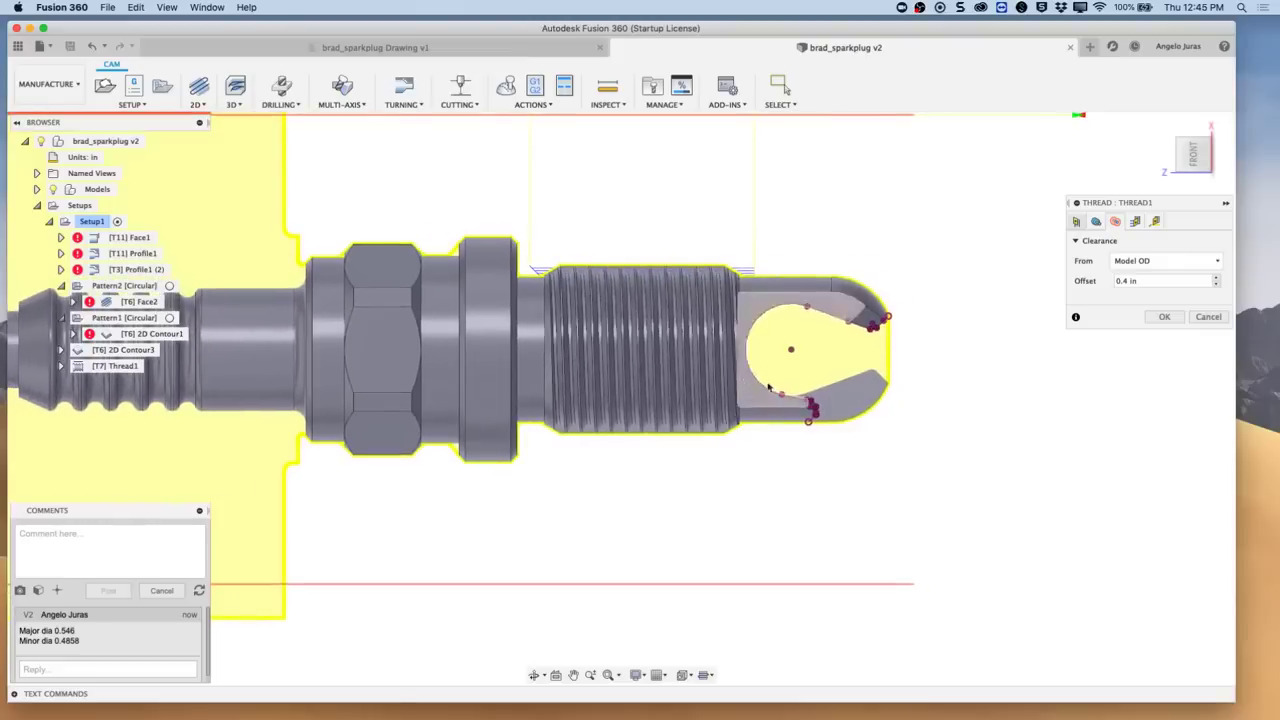
pyautogui.click(1148, 283)
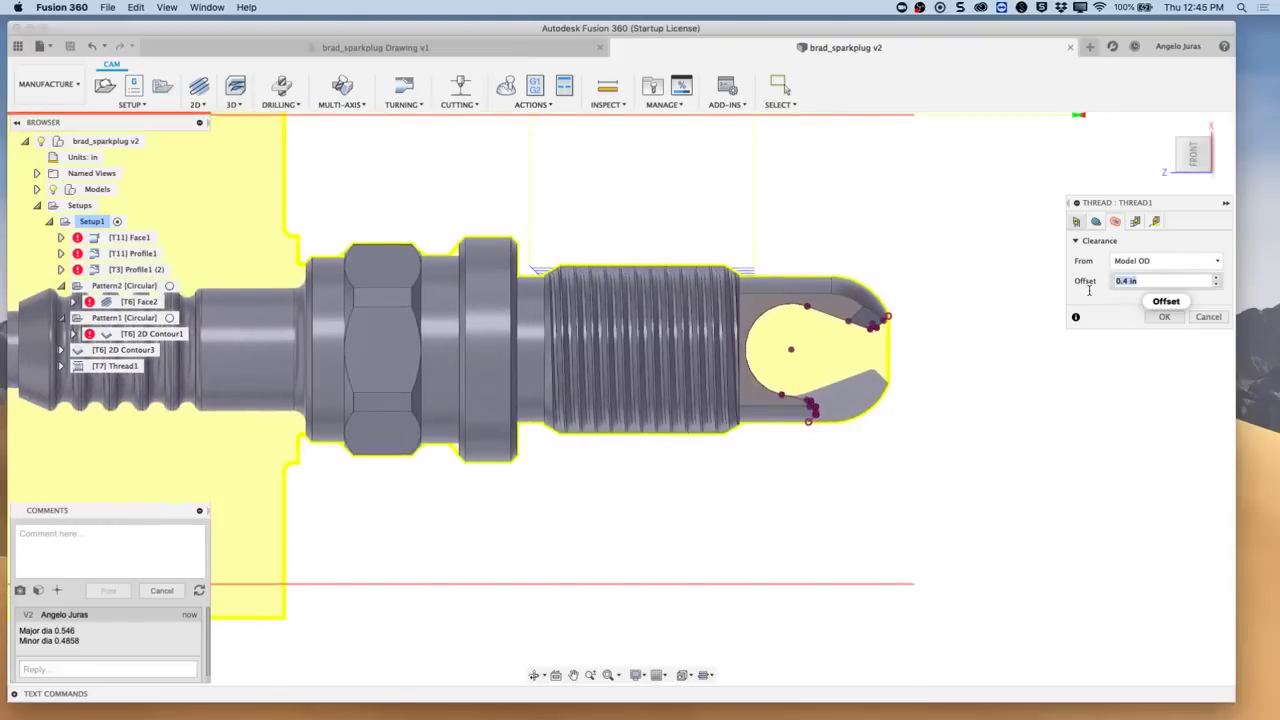
pyautogui.write('.1')
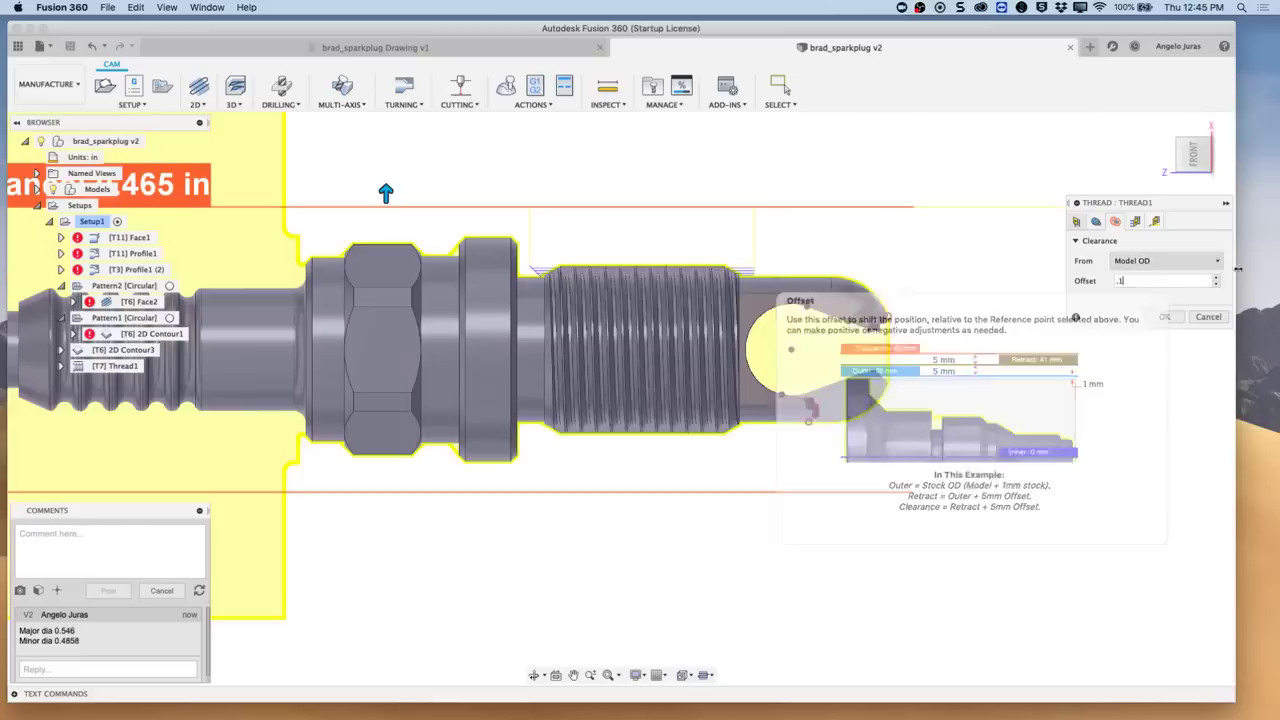
# Step: Set the Thread Depth with the expression (0.546-0.4858)/2
pyautogui.click(1135, 222)
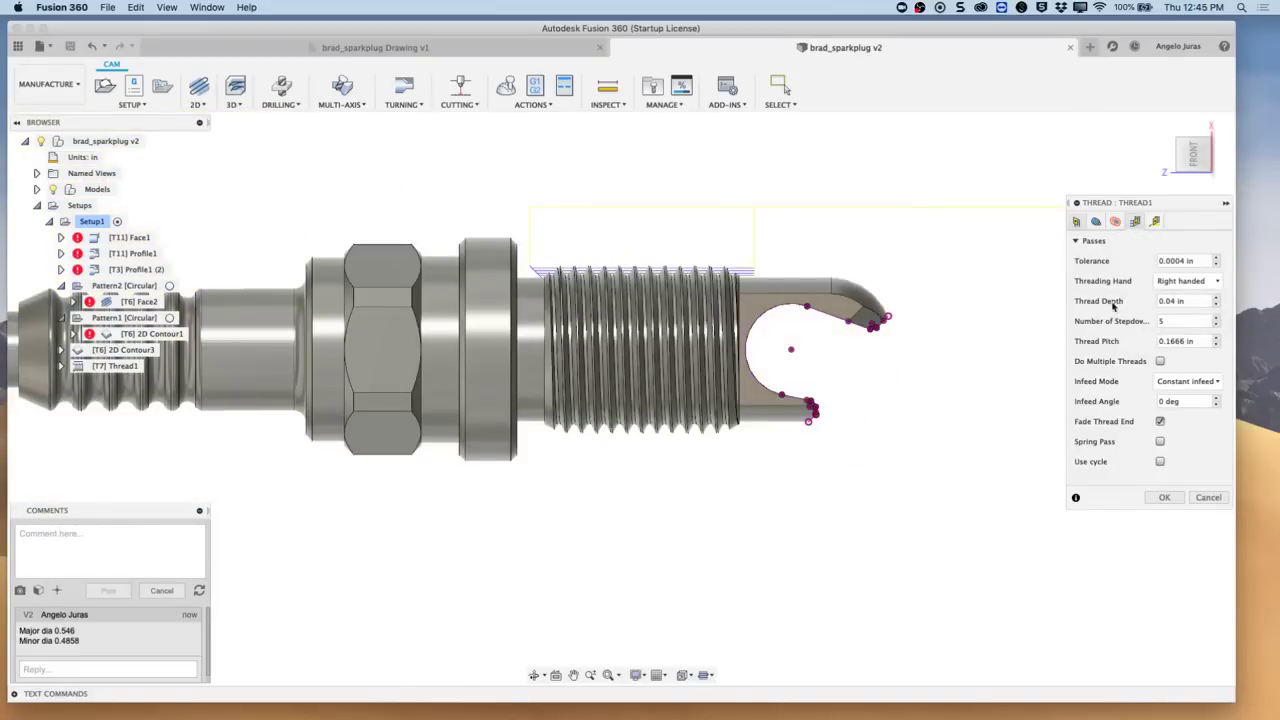
pyautogui.moveTo(1202, 300)
pyautogui.rightClick(1193, 304)
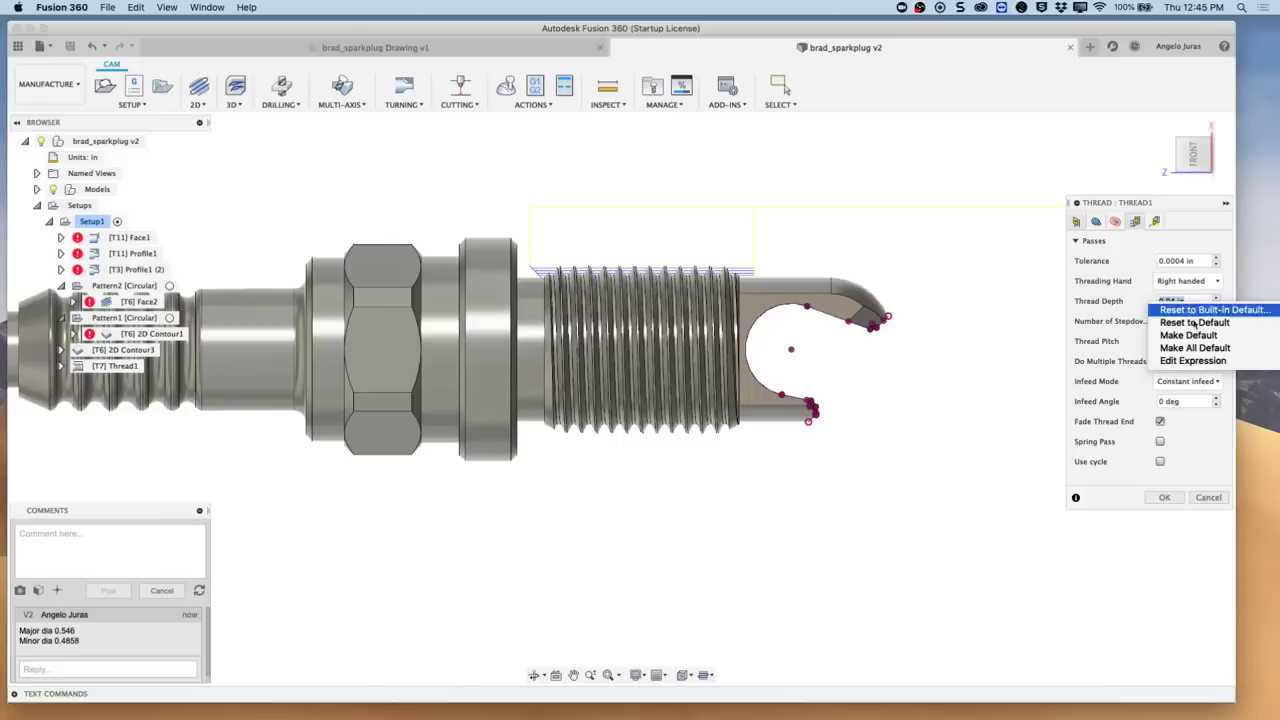
pyautogui.click(1194, 361)
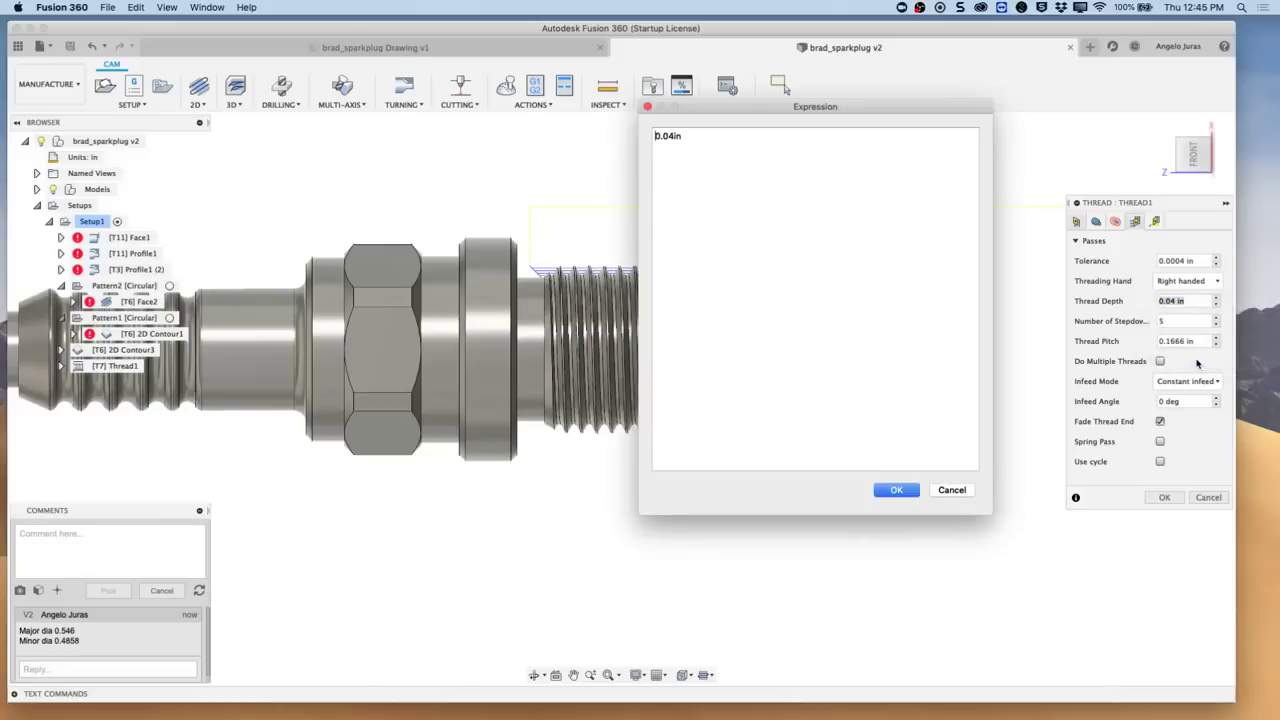
pyautogui.moveTo(717, 137); pyautogui.dragTo(647, 141)
pyautogui.write('(')
pyautogui.write('2')
pyautogui.click(898, 492)
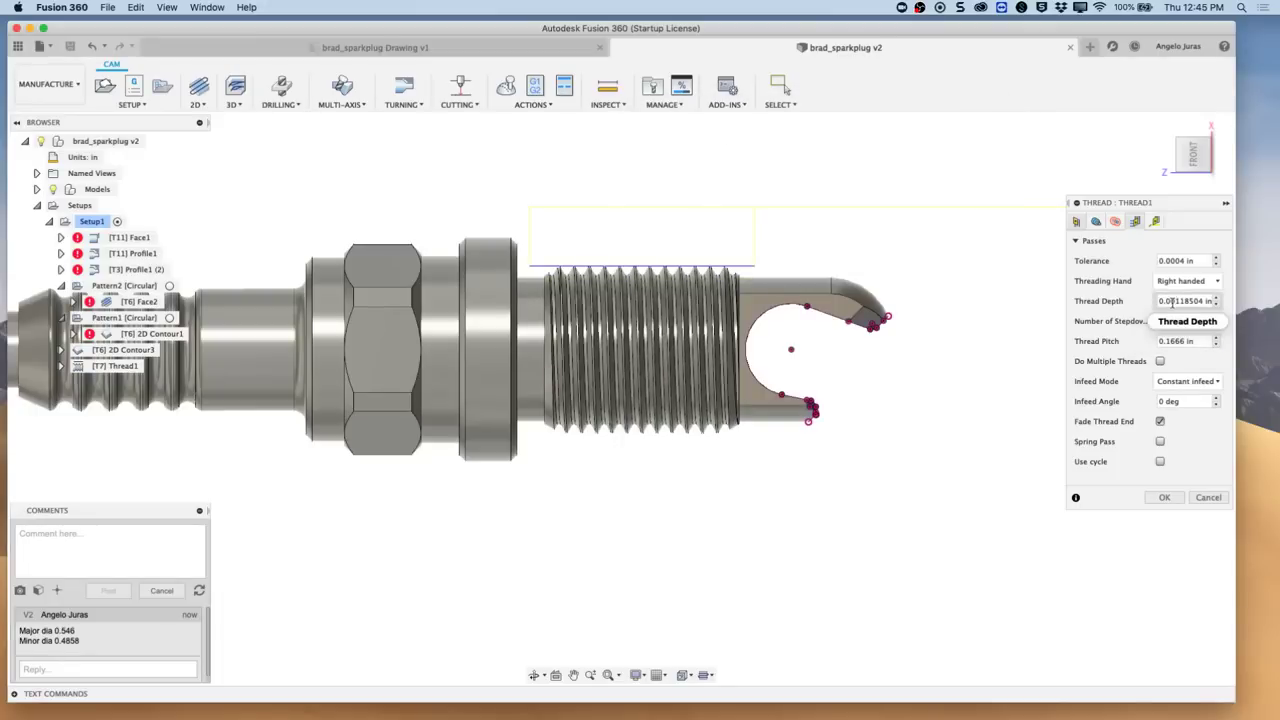
# Step: Add the inch unit to the Thread Depth expression (0.546-0.4858)/2 and keep the Number of Stepdowns at 5
pyautogui.moveTo(1180, 299)
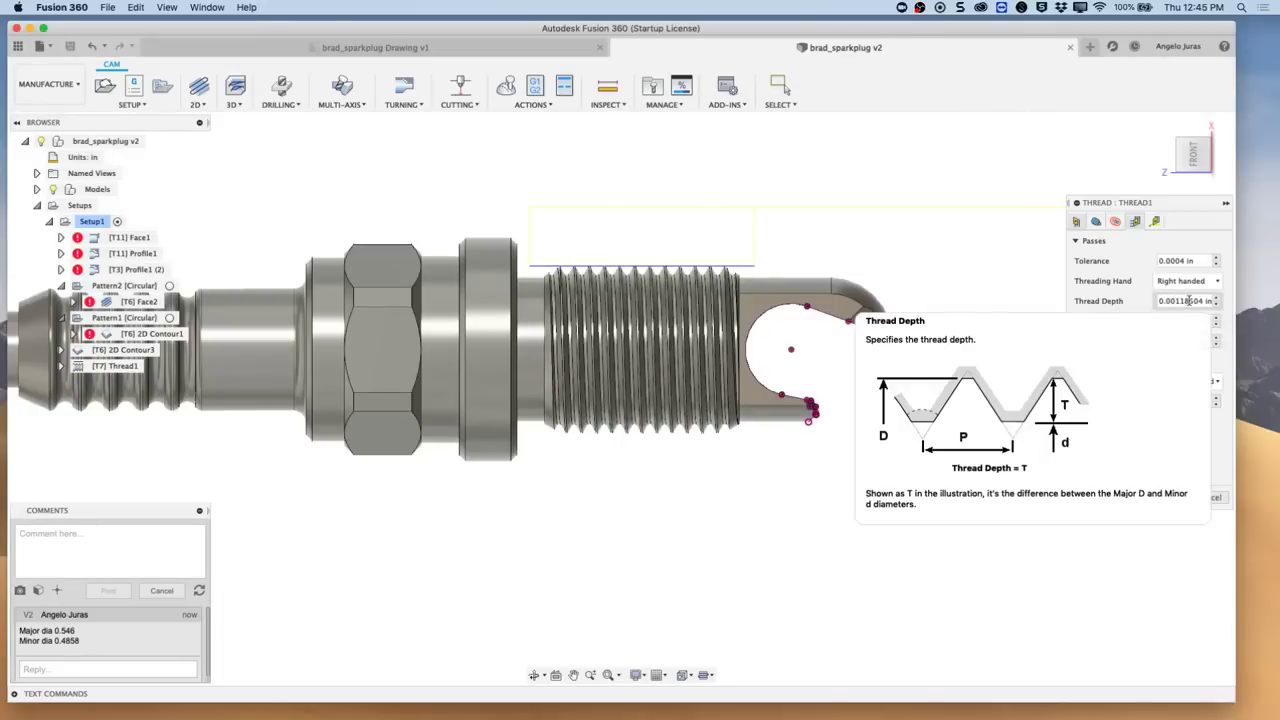
pyautogui.rightClick(1188, 301)
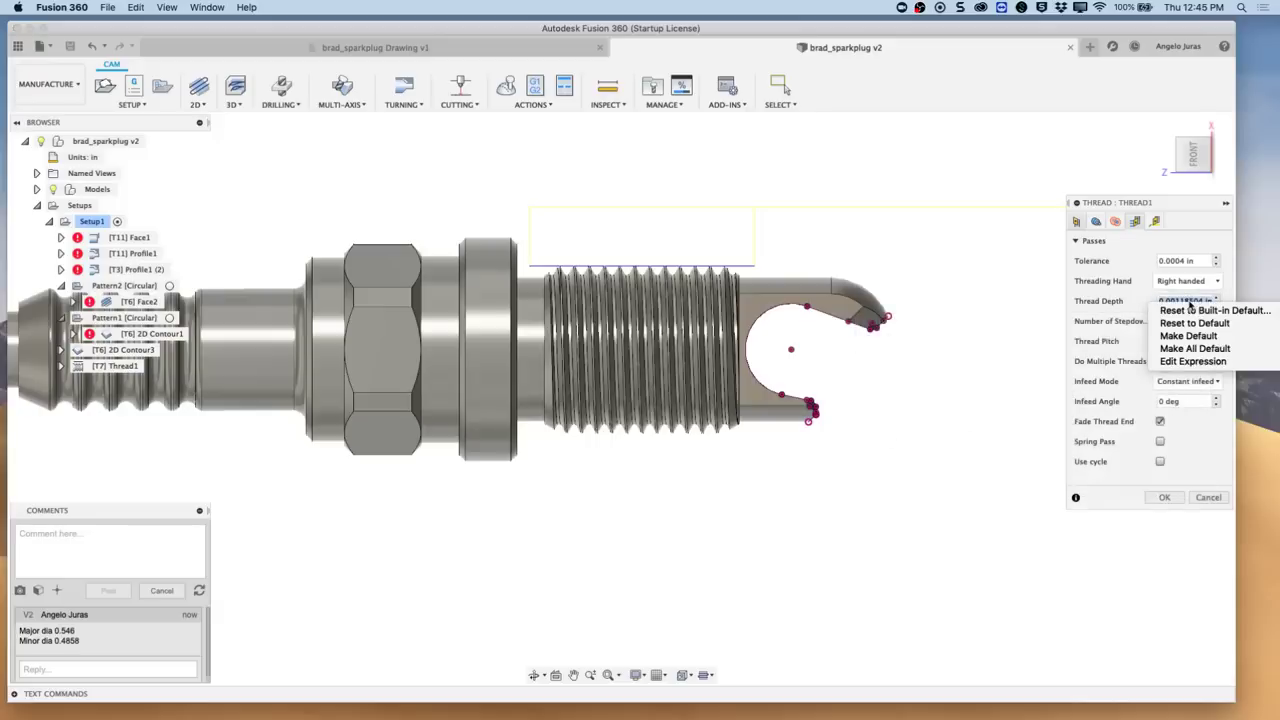
pyautogui.click(1205, 363)
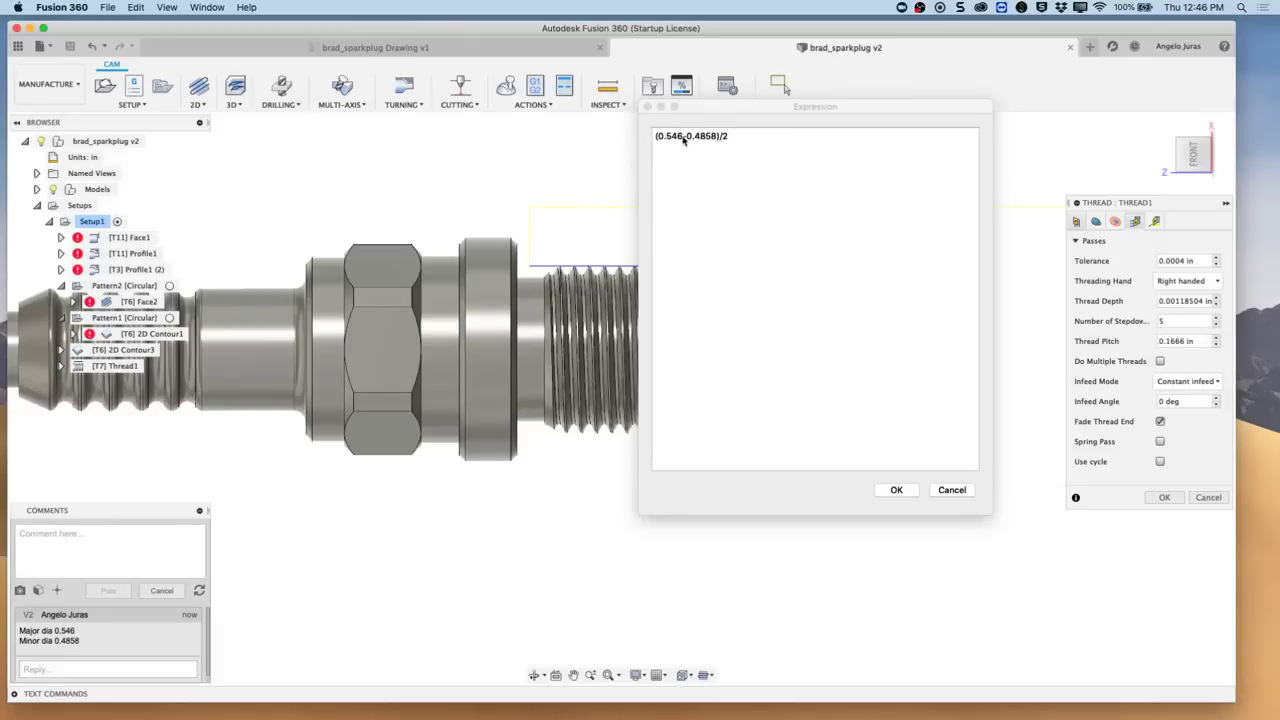
pyautogui.click(675, 158)
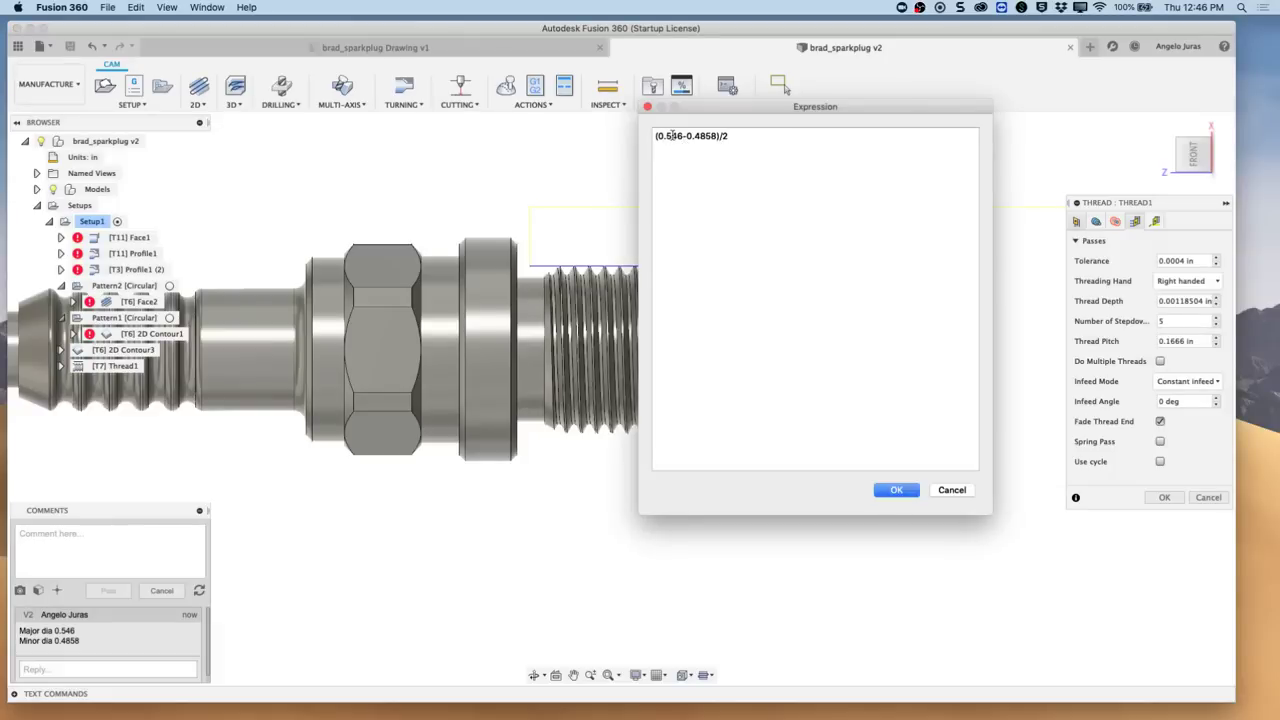
pyautogui.click(733, 136)
pyautogui.write('in')
pyautogui.write(' in')
pyautogui.click(910, 490)
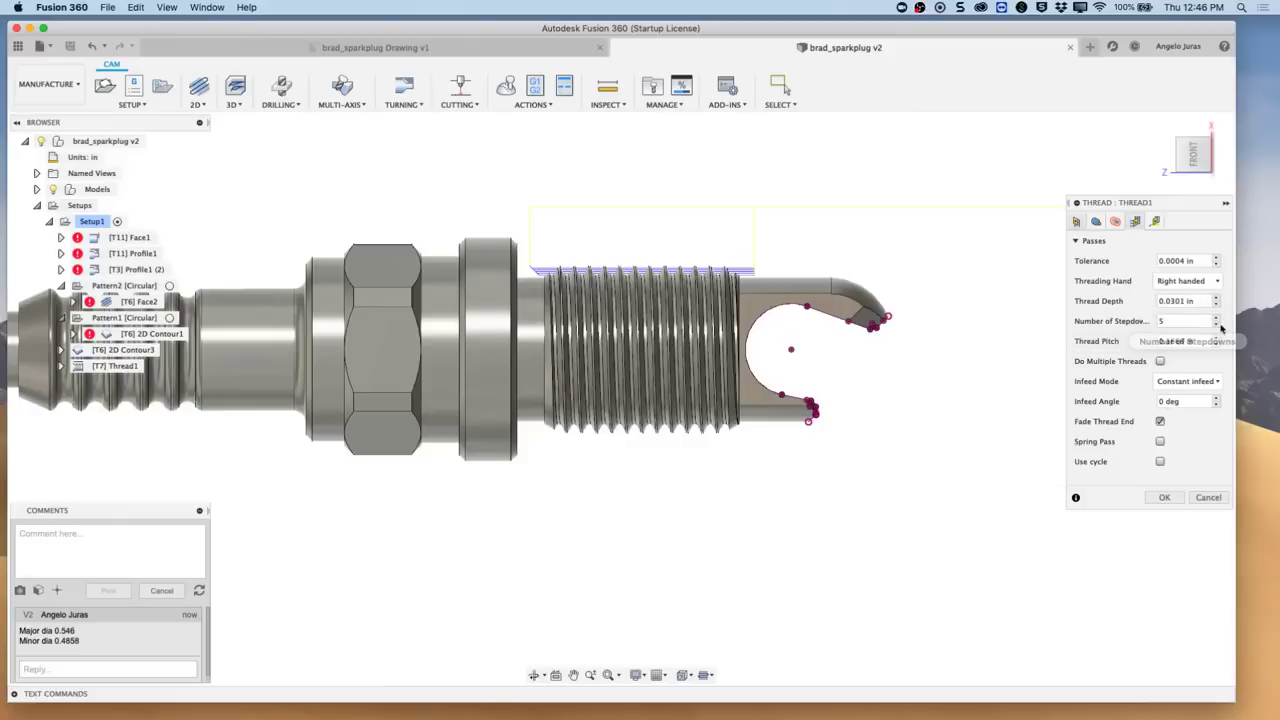
pyautogui.click(1215, 325)
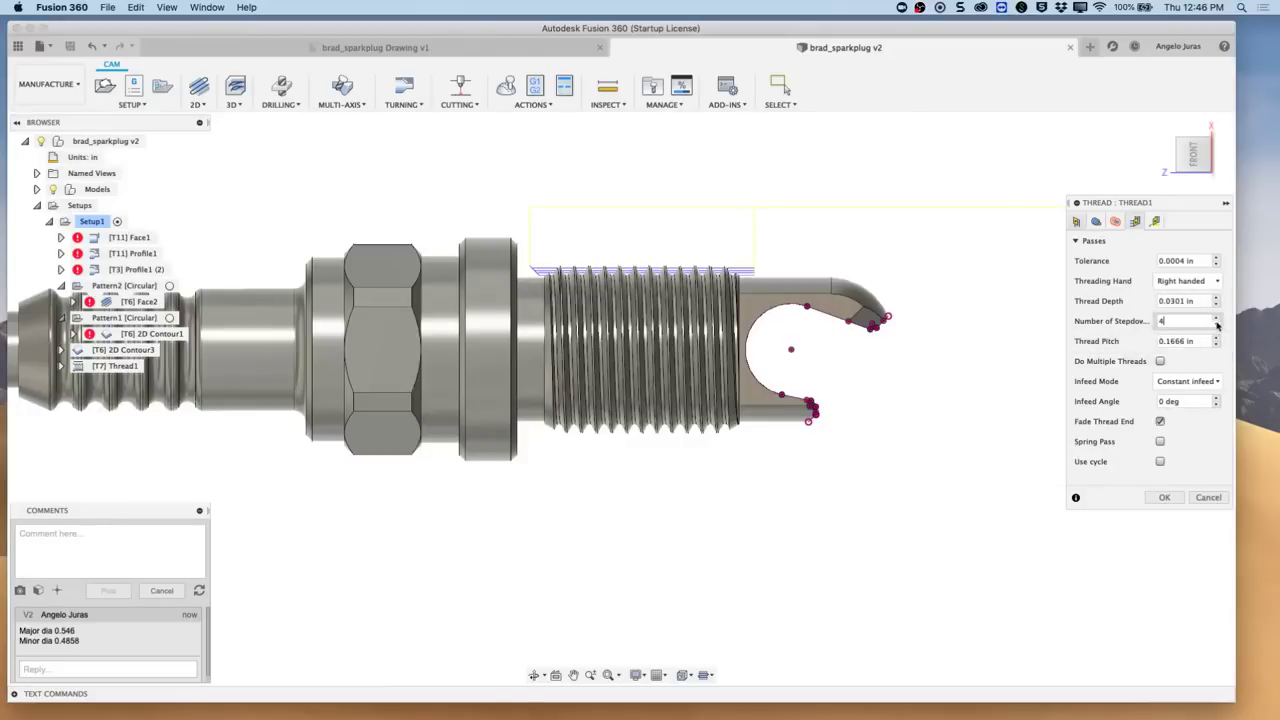
pyautogui.click(1217, 317)
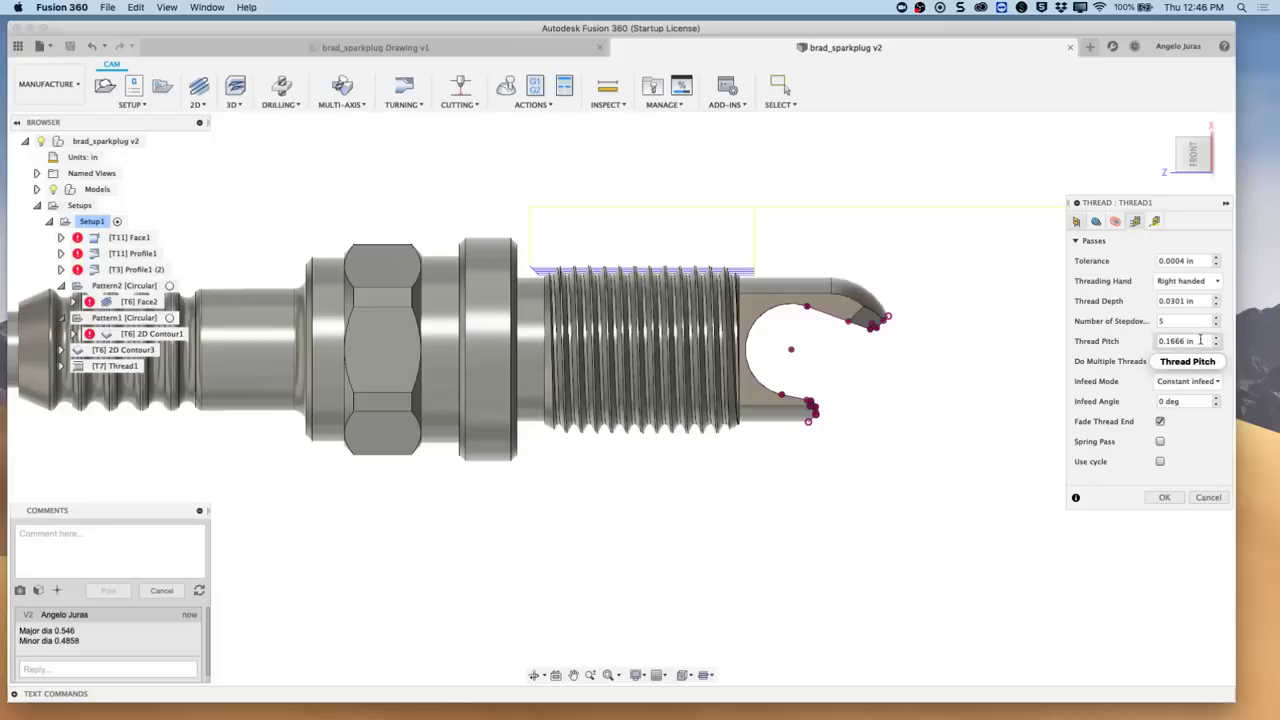
# Step: Switch to Calculator and divide 1.25 by 25.4 to convert the thread pitch to inches
pyautogui.moveTo(1205, 340)
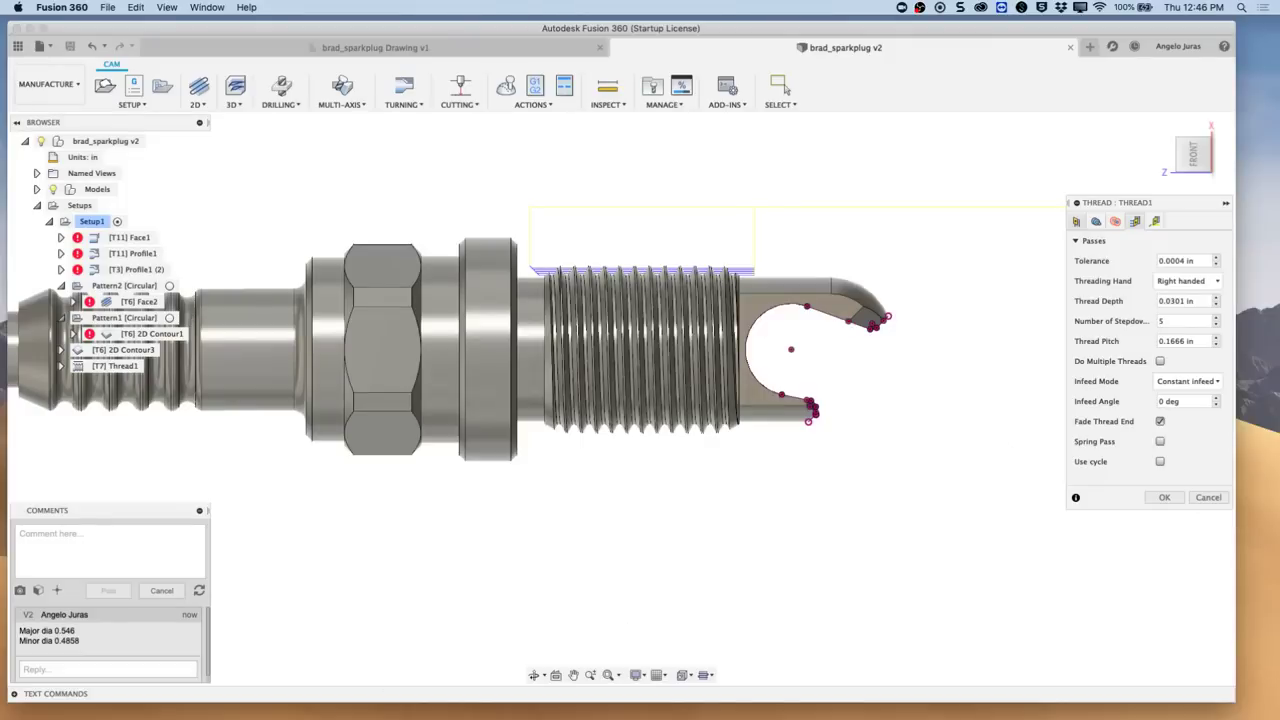
pyautogui.press('super+Tab')
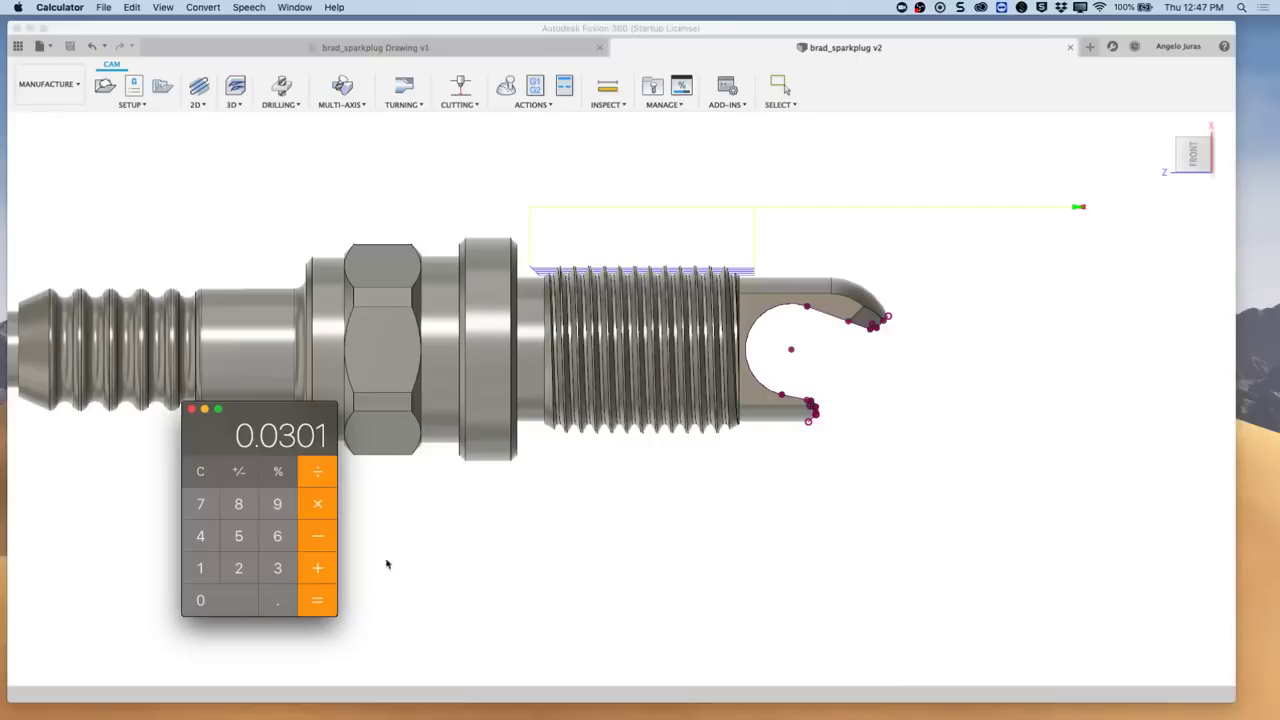
pyautogui.click(201, 471)
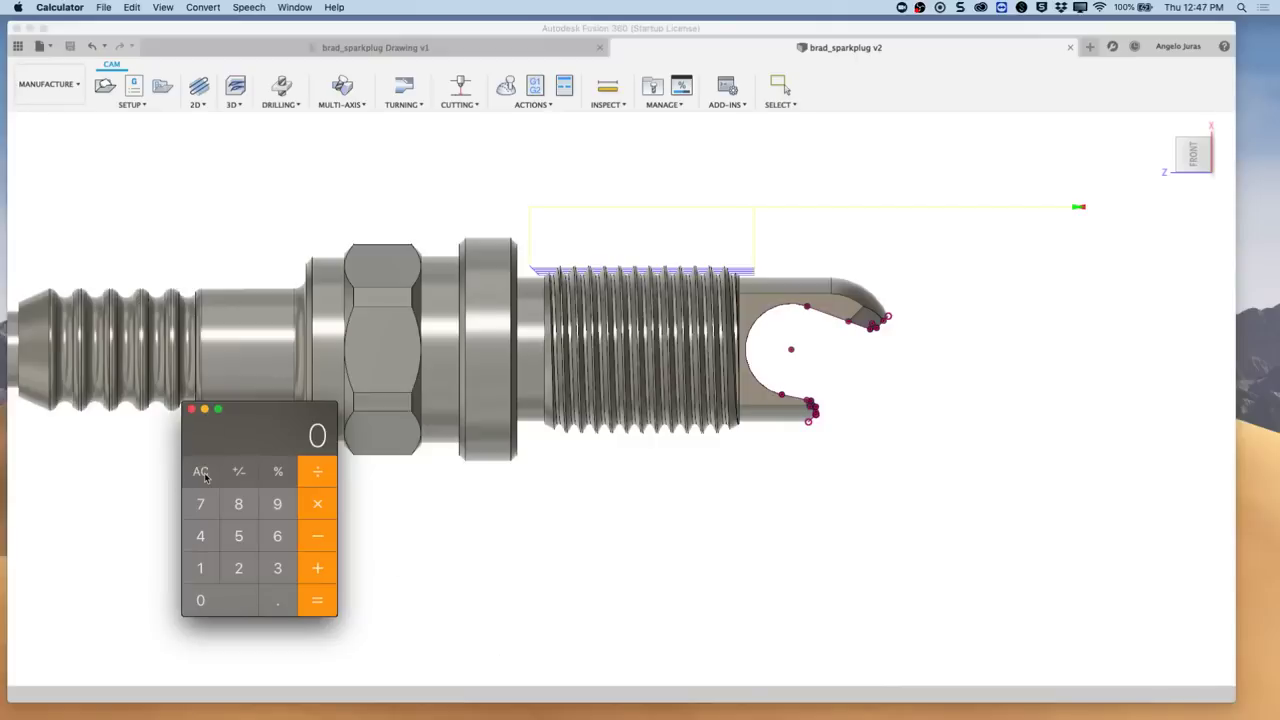
pyautogui.click(197, 568)
pyautogui.click(272, 599)
pyautogui.click(239, 568)
pyautogui.click(237, 538)
pyautogui.click(318, 478)
pyautogui.click(240, 568)
pyautogui.click(242, 538)
pyautogui.click(277, 600)
pyautogui.click(201, 538)
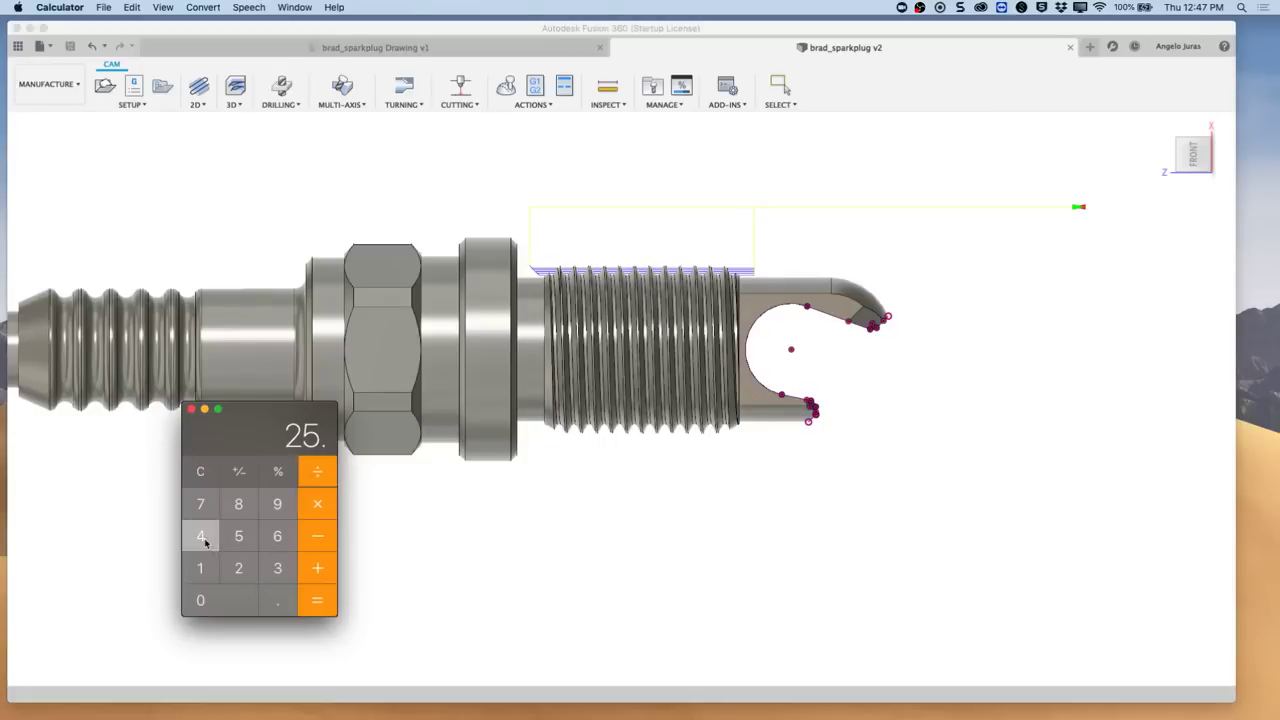
pyautogui.click(307, 604)
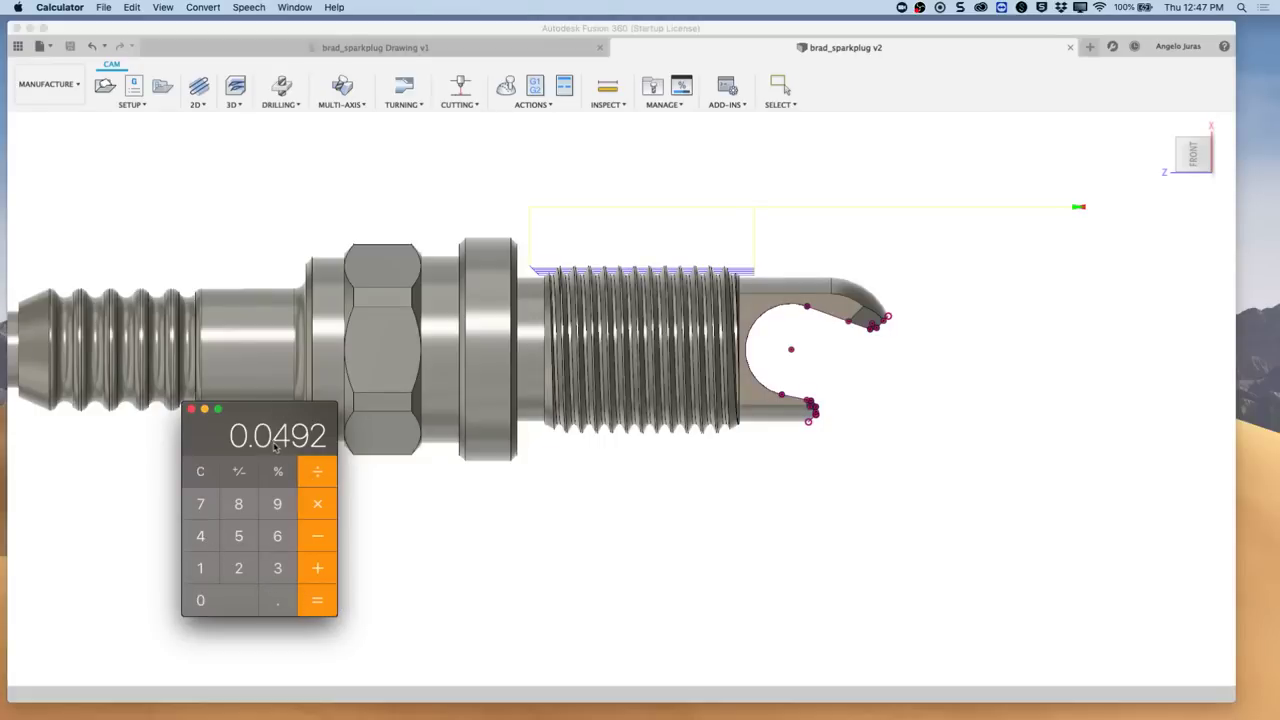
# Step: Return to Fusion 360 and replace the Thread Pitch with the calculated 0.0492 in
pyautogui.click(754, 517)
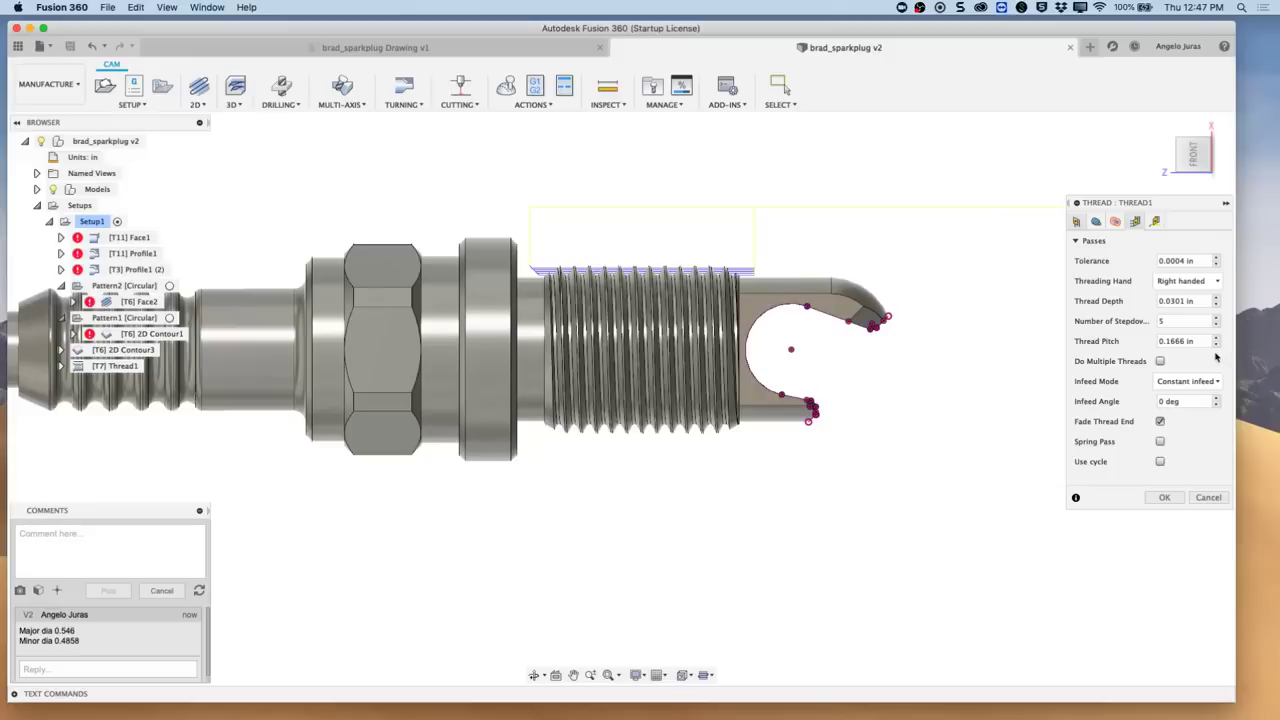
pyautogui.click(1162, 341)
pyautogui.press('BackSpace')
# Step: Set the thread operation's Retraction Policy to Minimum retraction and generate its toolpath
pyautogui.click(1156, 223)
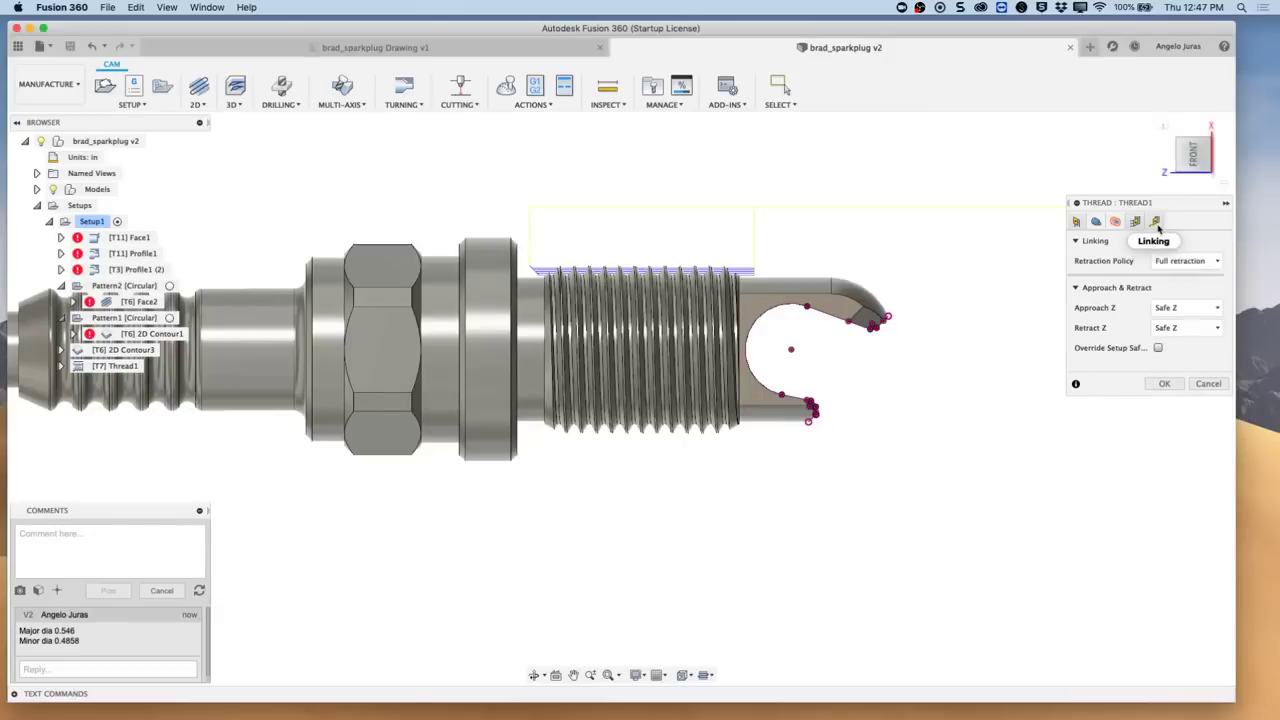
pyautogui.click(1215, 261)
pyautogui.click(1192, 289)
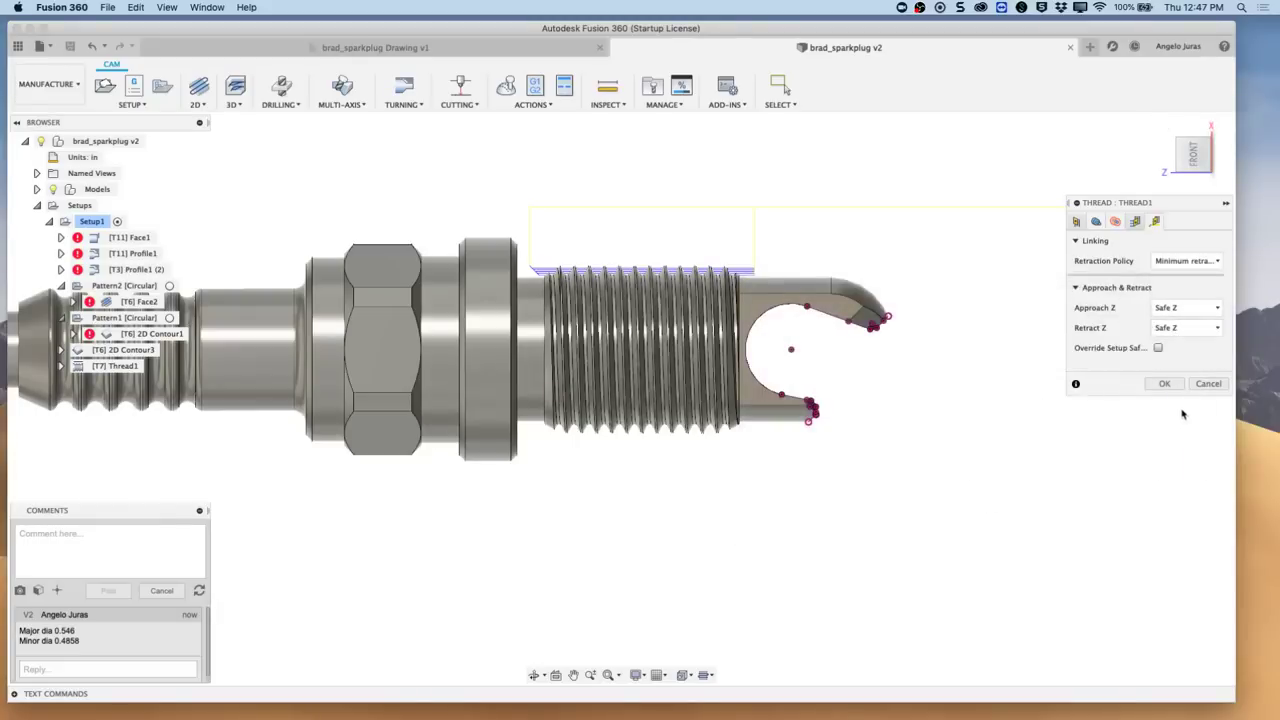
pyautogui.click(1164, 385)
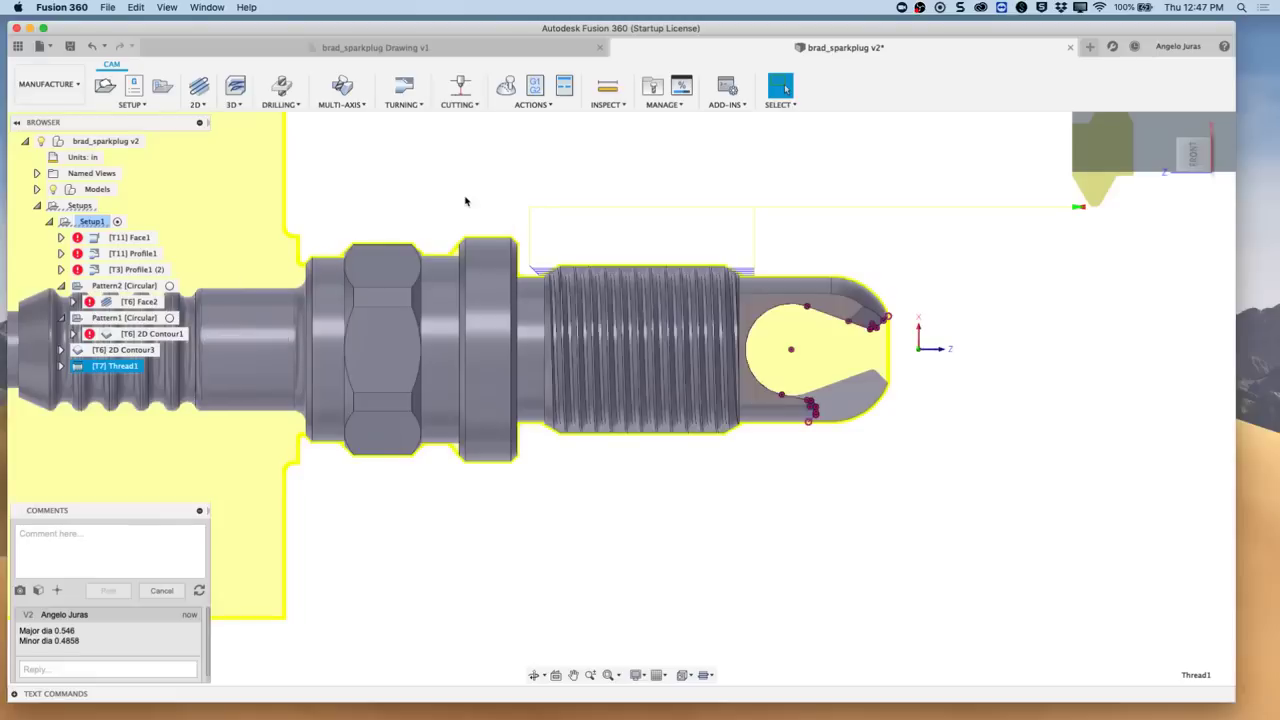
# Step: Compare the two existing profile toolpaths, then copy the Profile1 operation and paste it at the end of Setup1
pyautogui.scroll(-5, 424, 232)
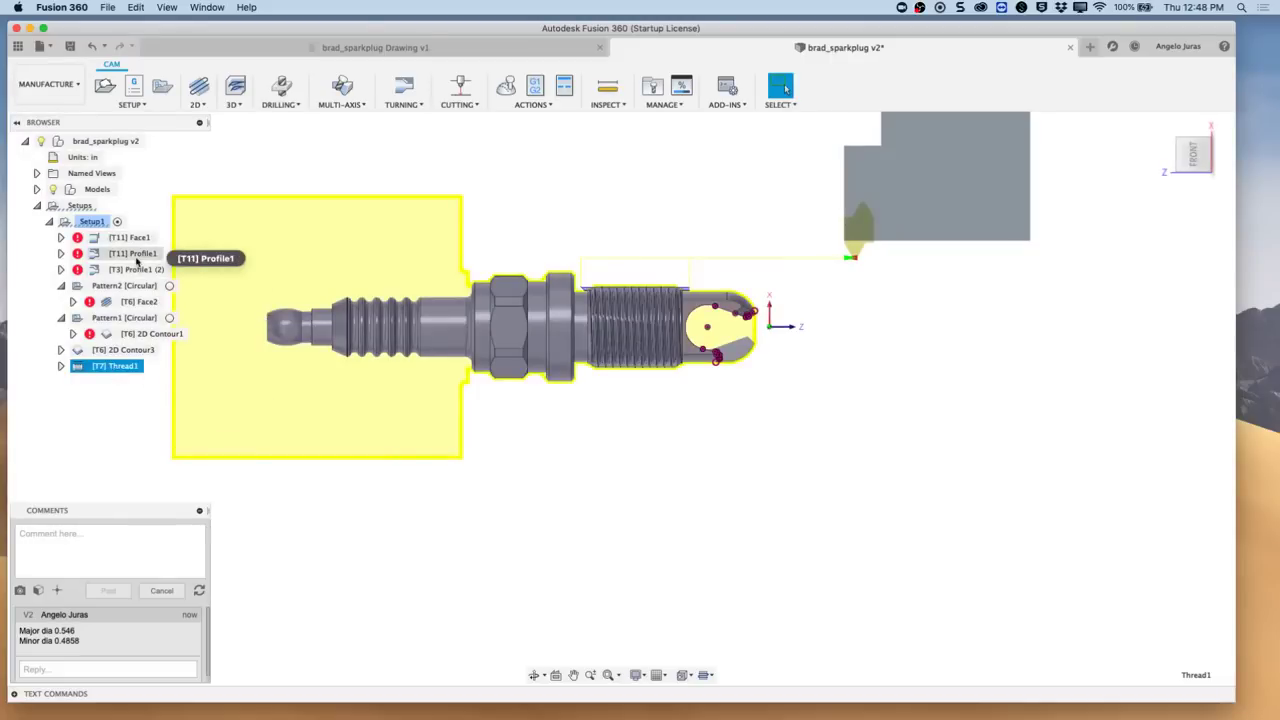
pyautogui.click(134, 254)
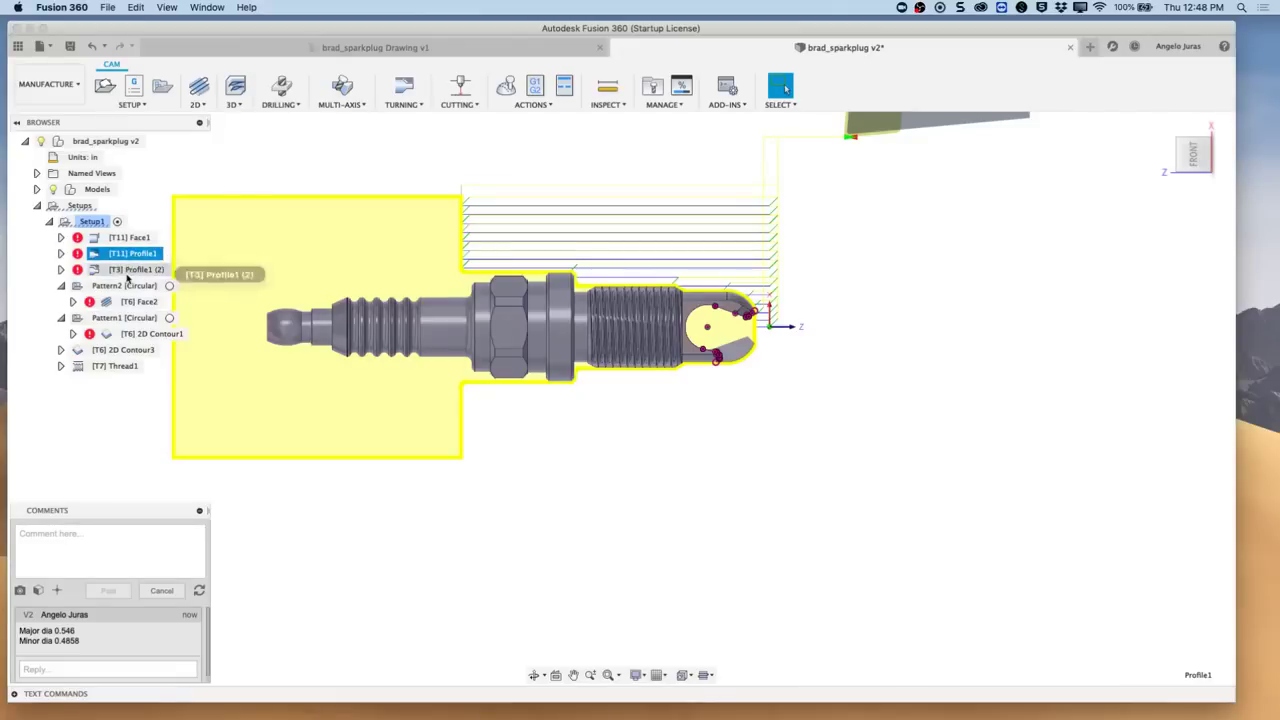
pyautogui.click(128, 270)
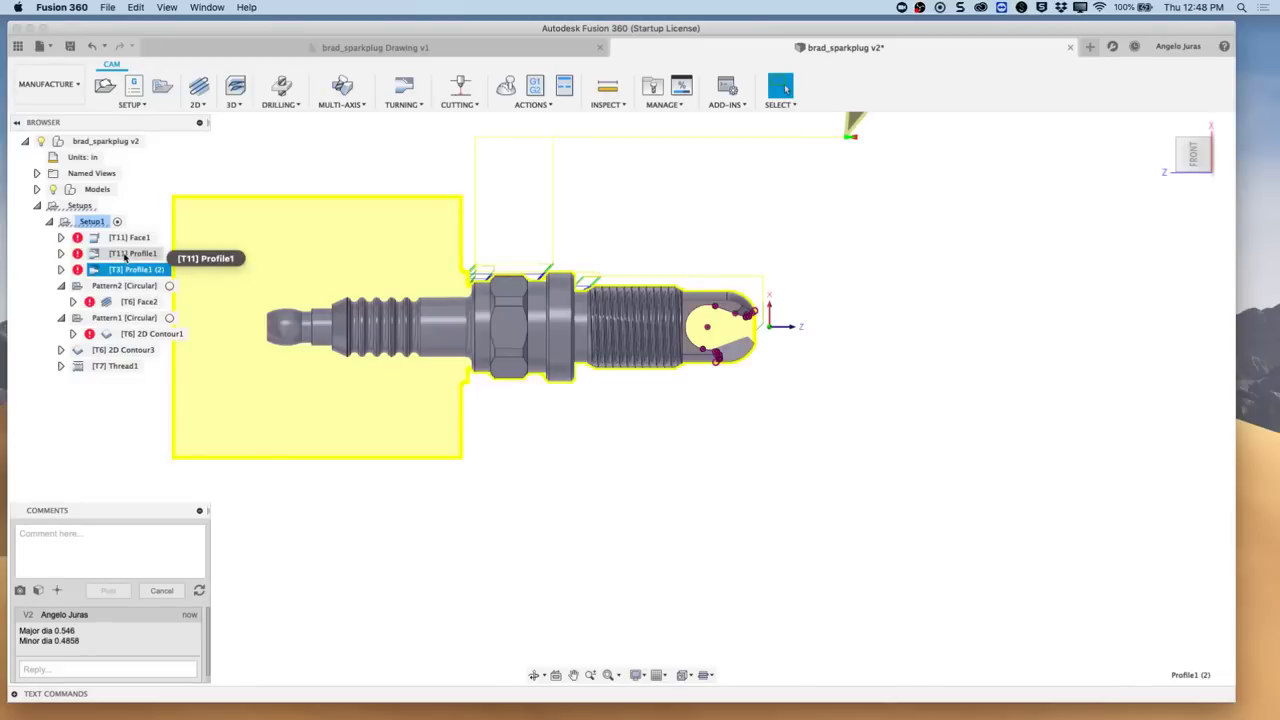
pyautogui.rightClick(125, 256)
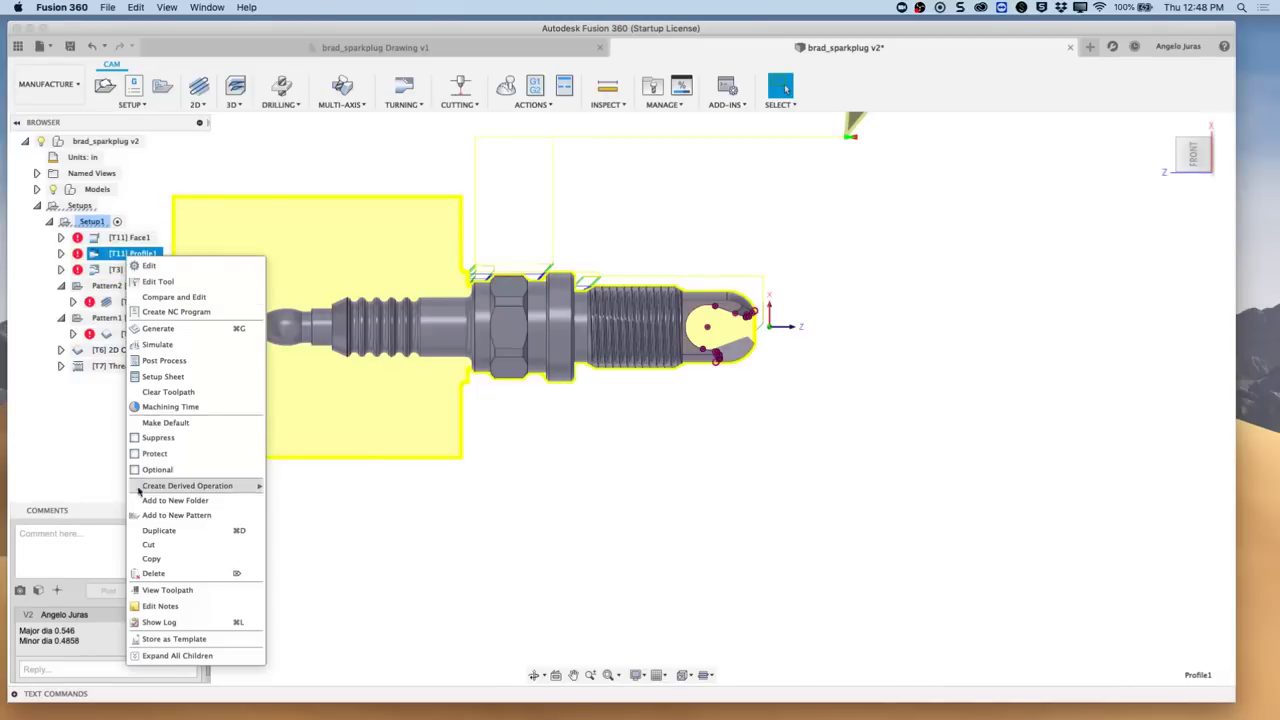
pyautogui.click(155, 558)
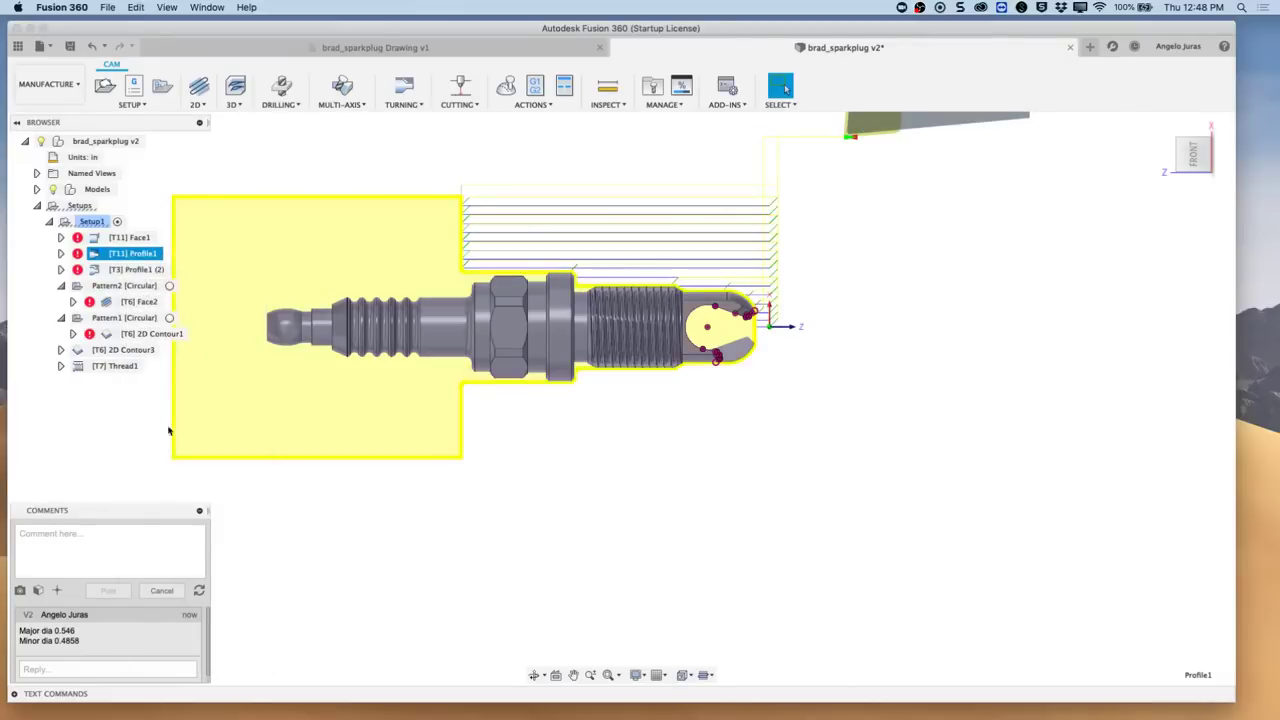
pyautogui.click(97, 222)
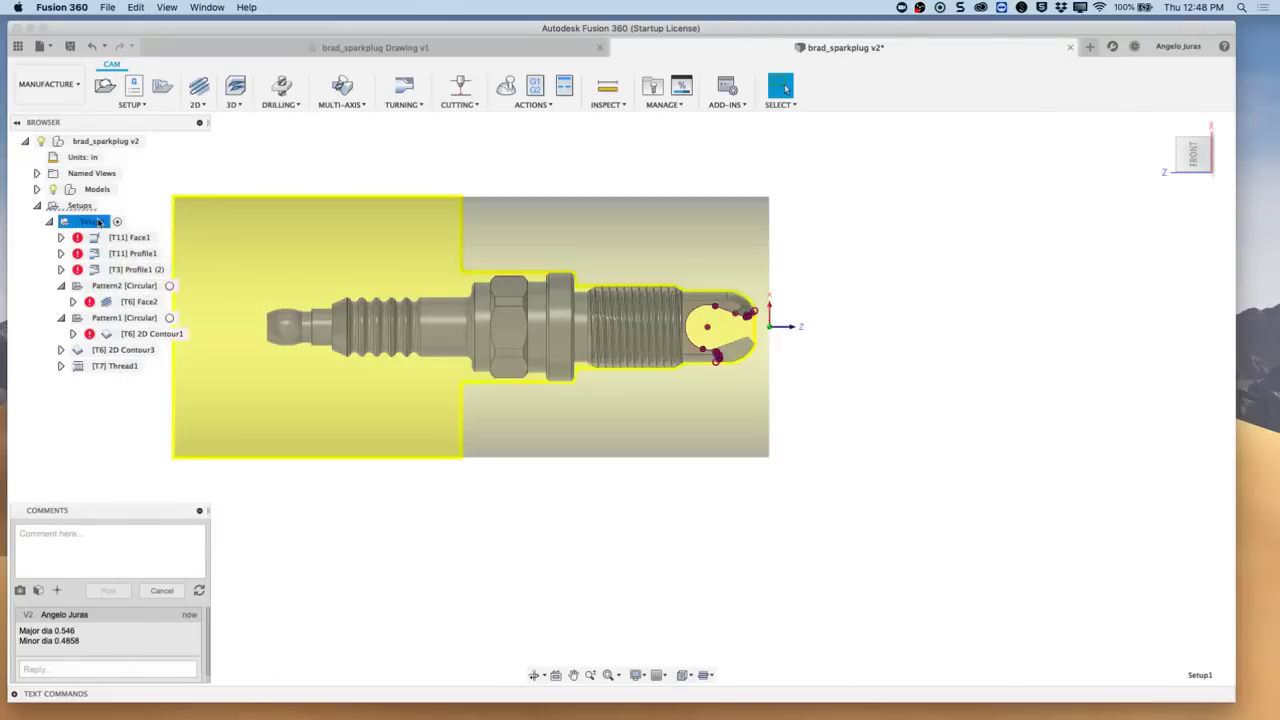
pyautogui.rightClick(97, 222)
pyautogui.click(134, 482)
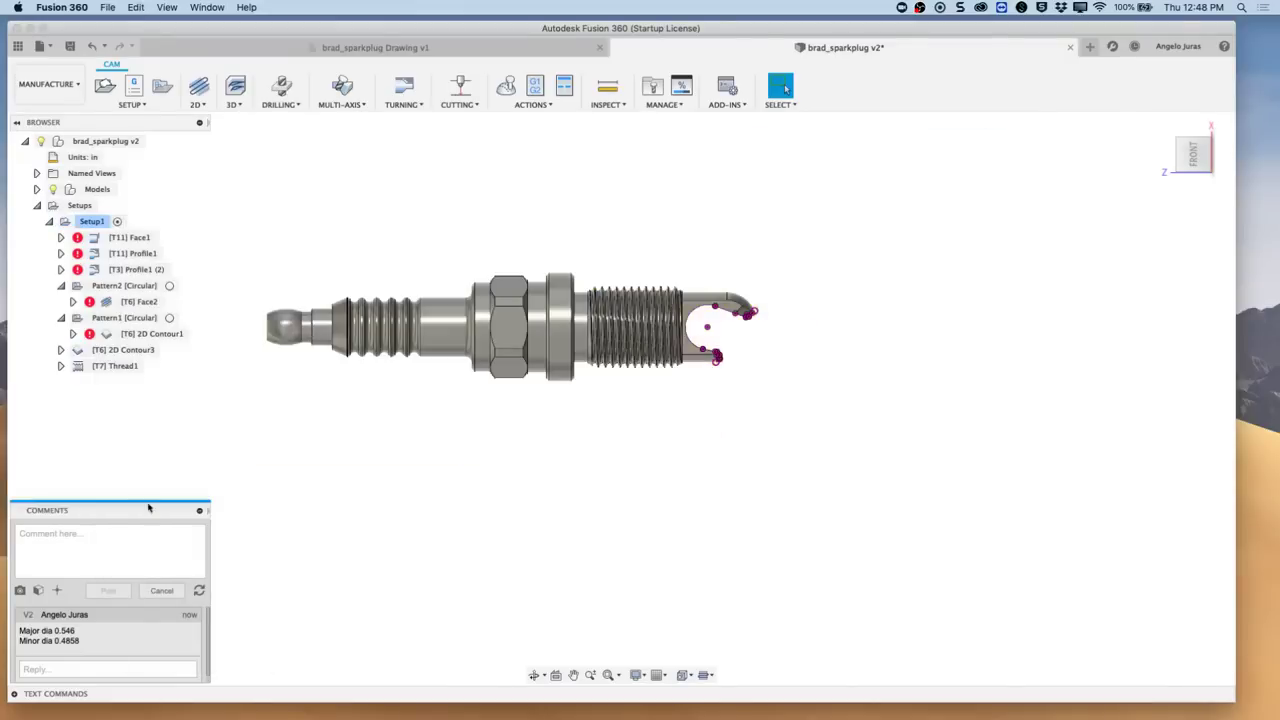
# Step: Edit the pasted profile operation and set its Front Mode to Selection, referenced to the shoulder corner just behind the hex
pyautogui.rightClick(130, 382)
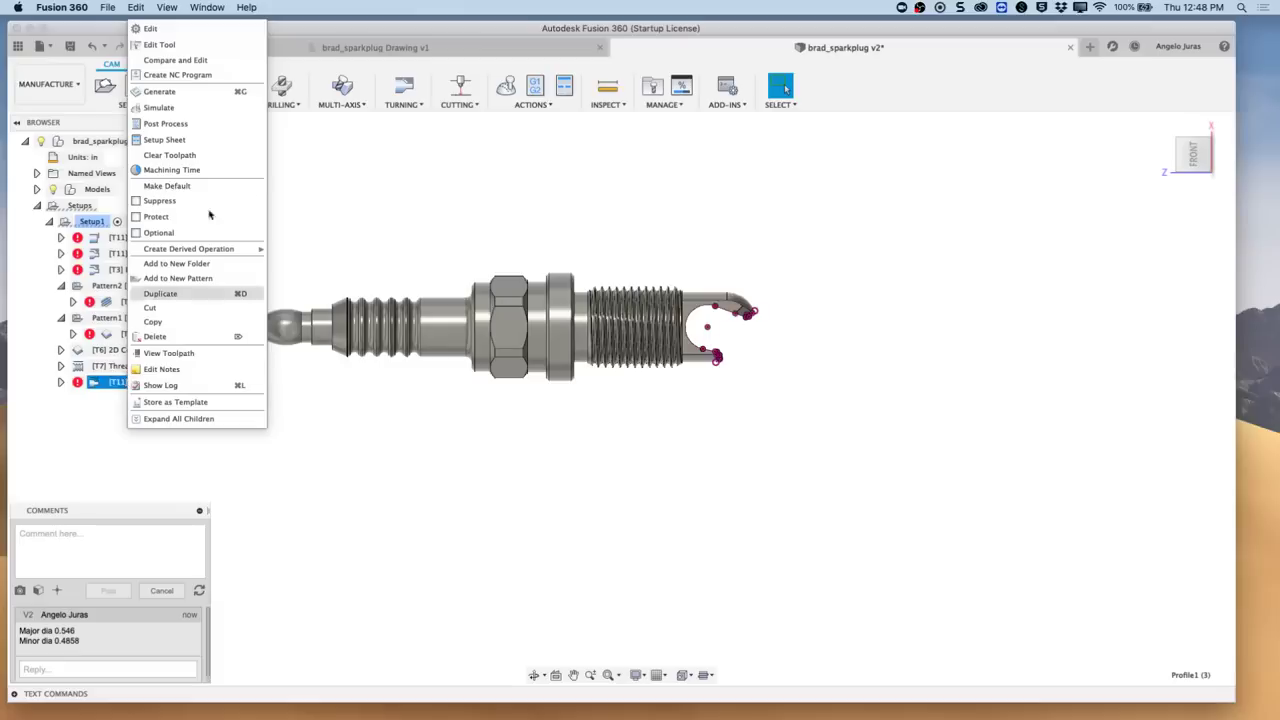
pyautogui.click(150, 28)
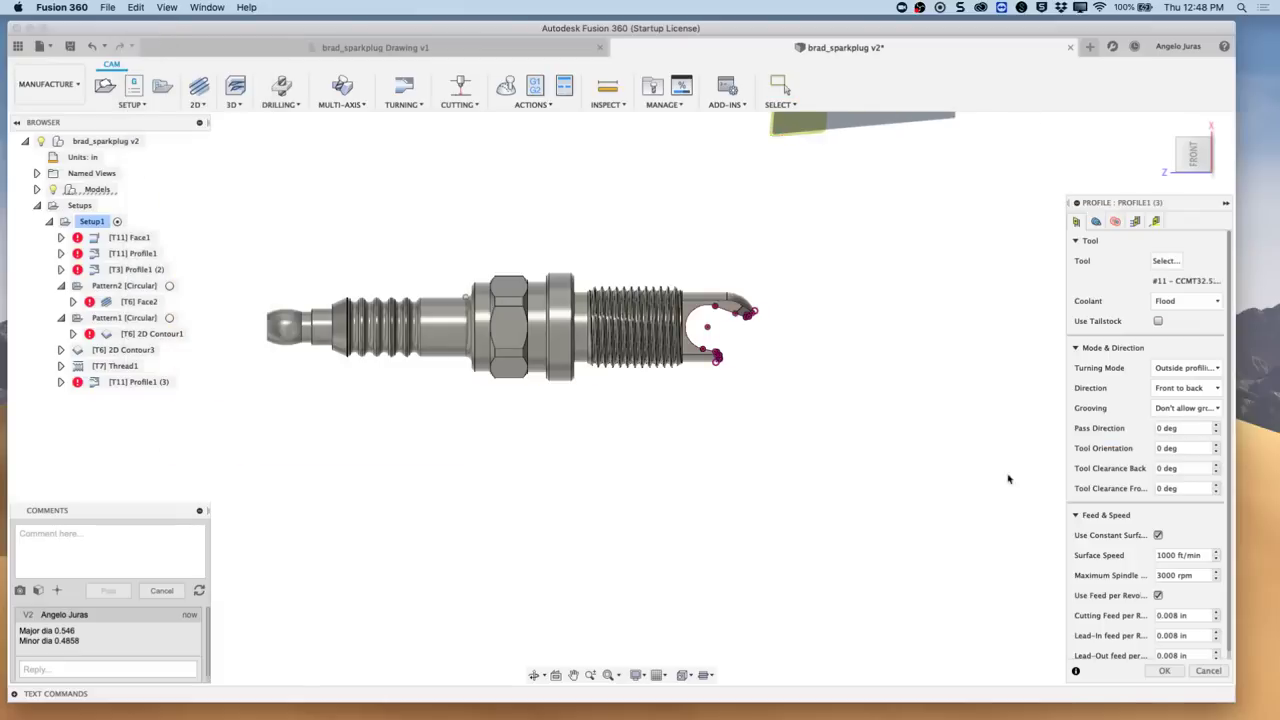
pyautogui.click(1097, 222)
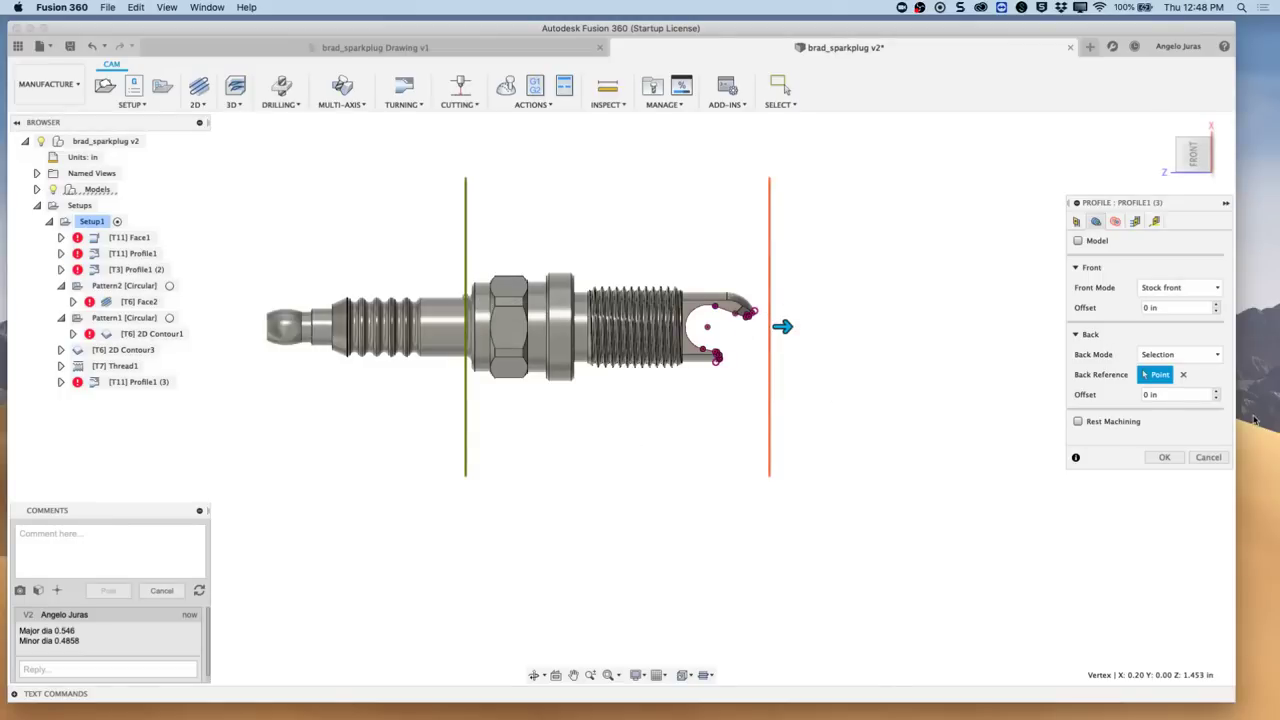
pyautogui.click(1217, 290)
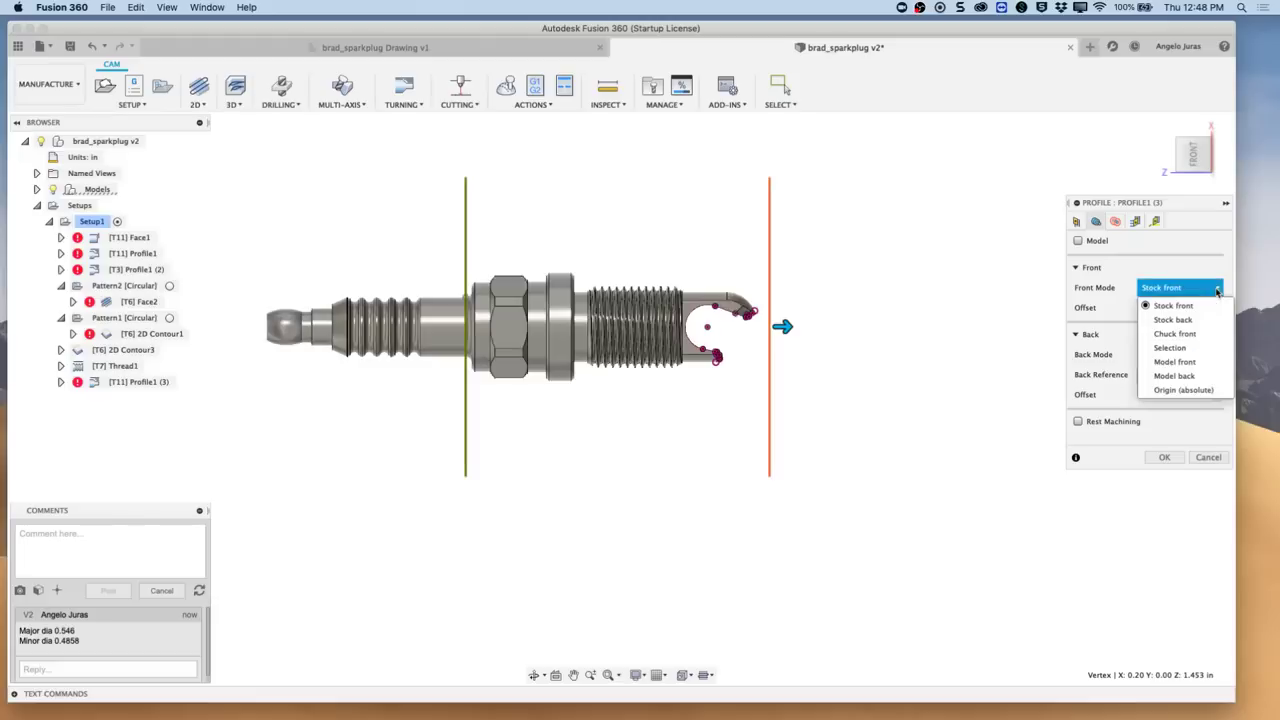
pyautogui.click(1165, 360)
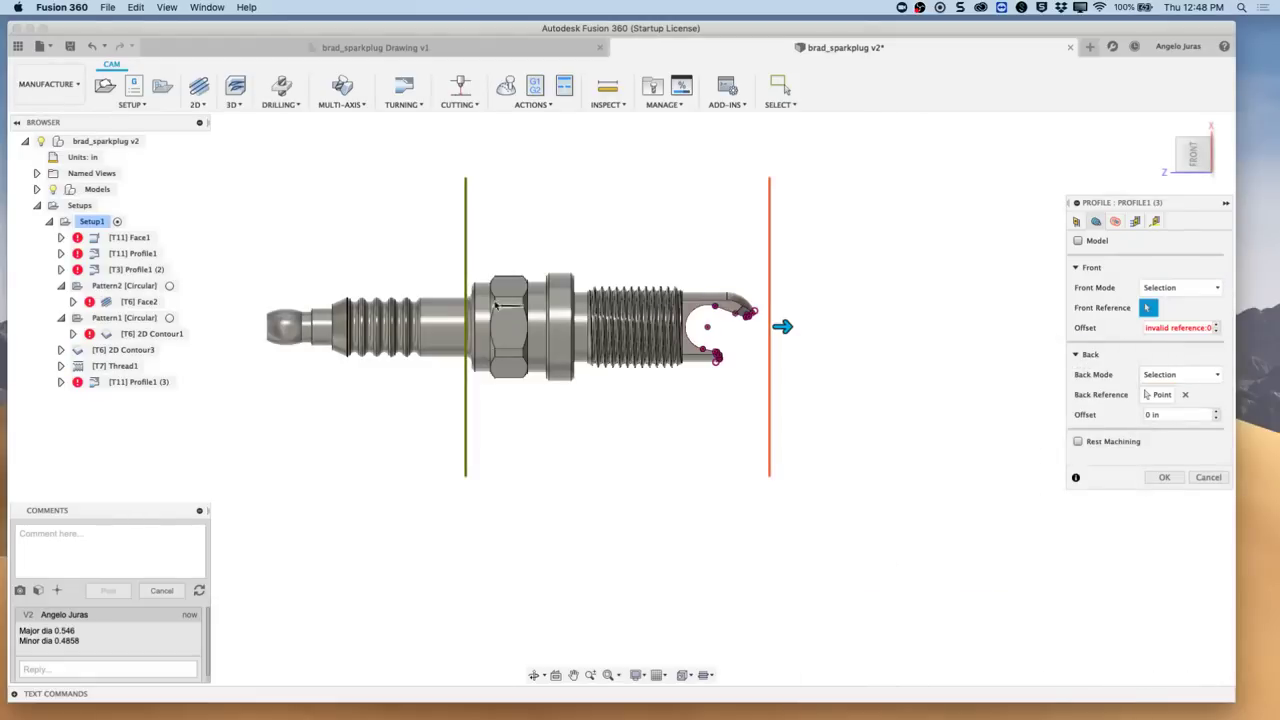
pyautogui.click(476, 288)
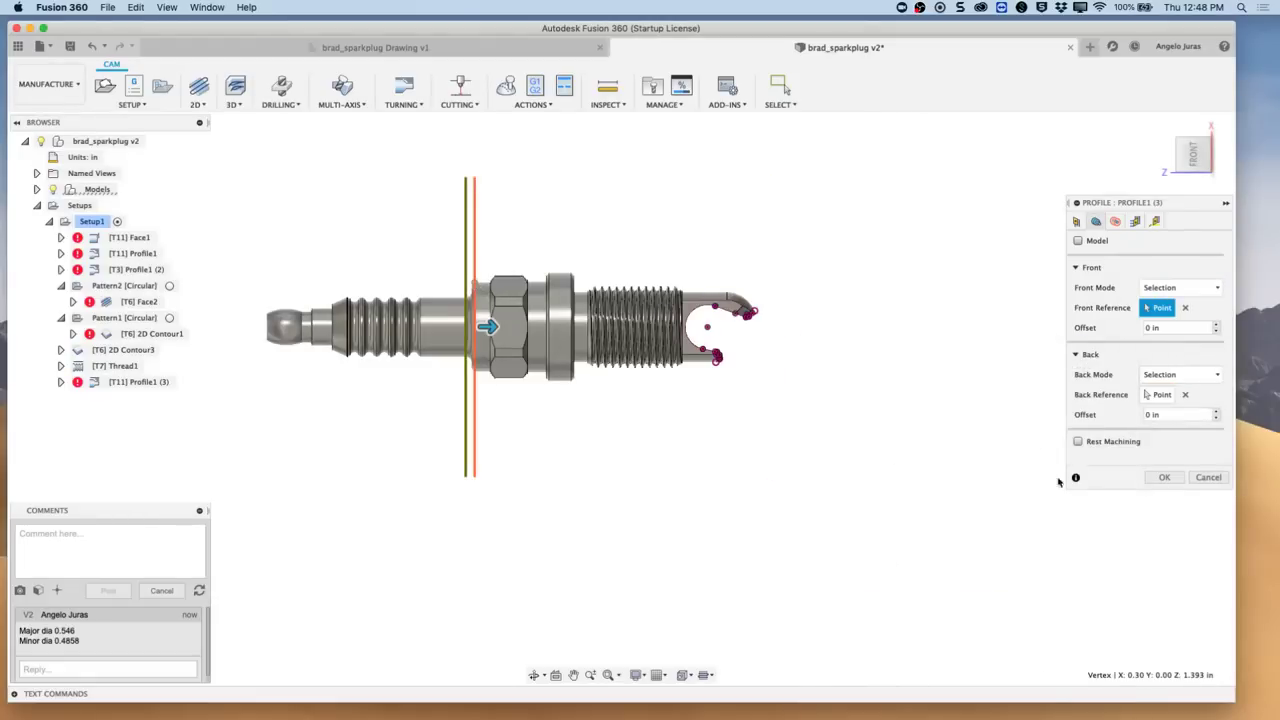
# Step: Replace the profile's Back Reference with the point at the rear end of the ribbed section and set its offset to -.03 in
pyautogui.click(1185, 395)
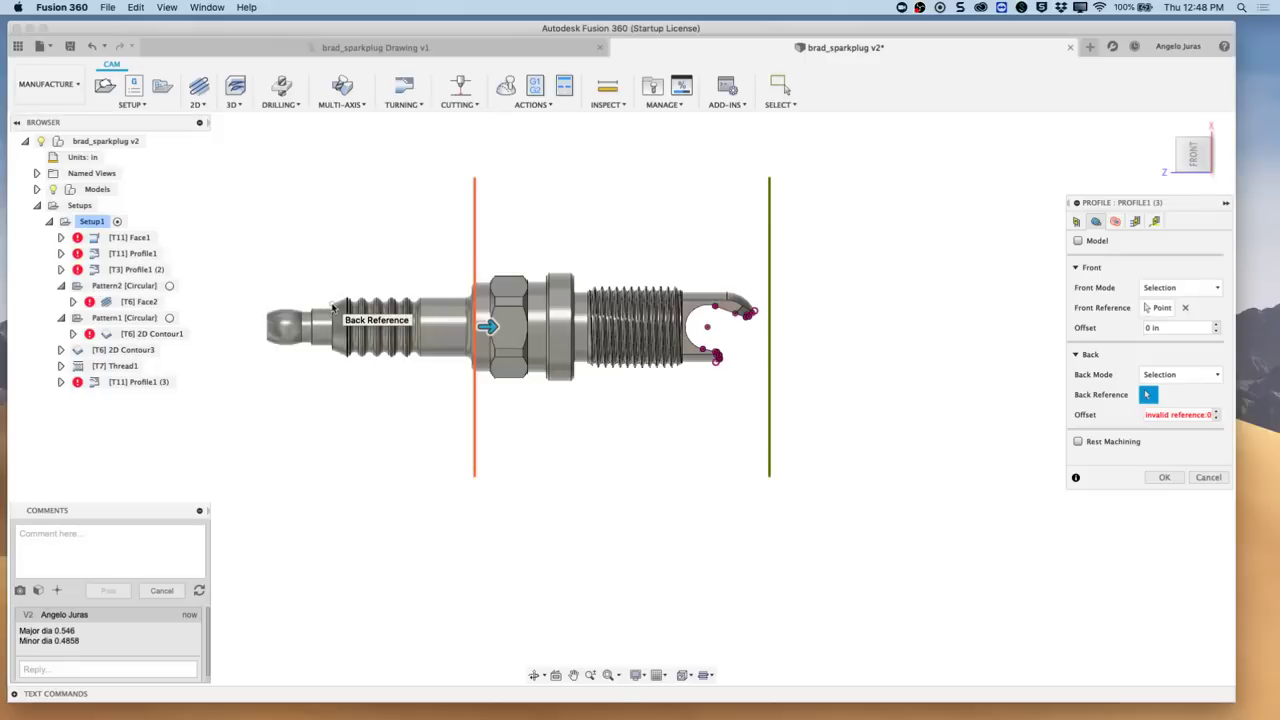
pyautogui.click(333, 317)
pyautogui.click(1186, 414)
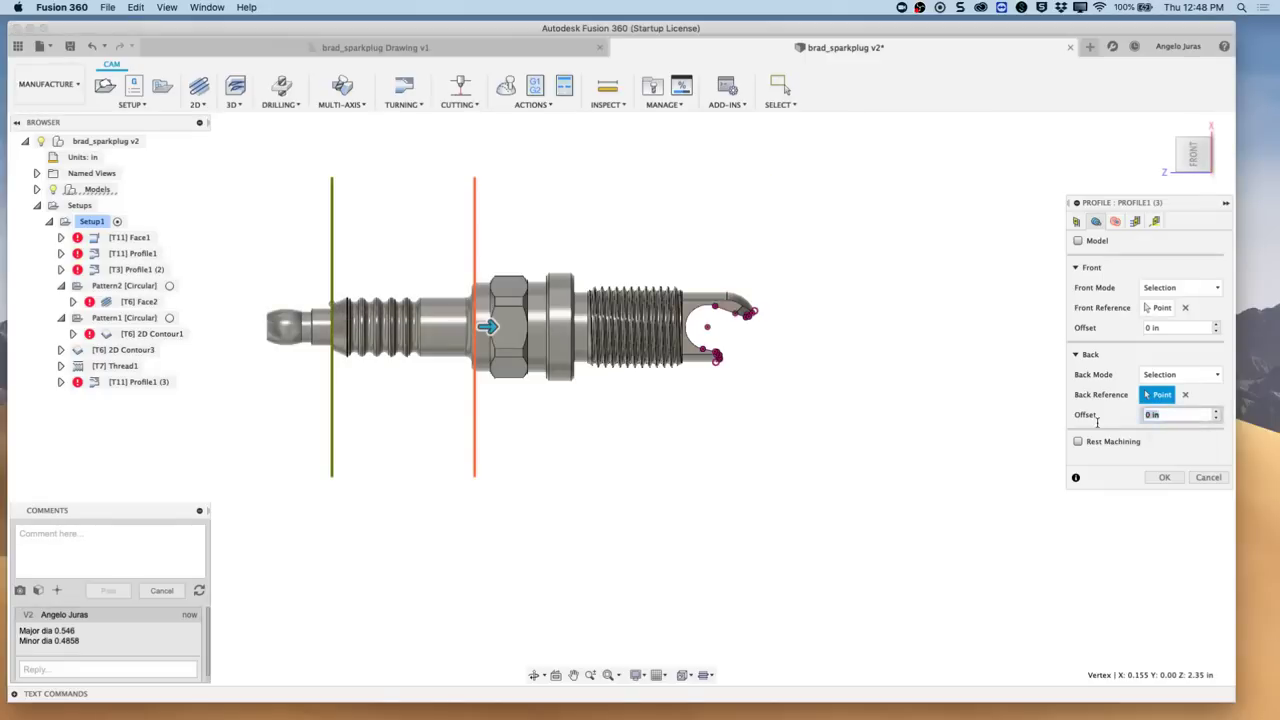
pyautogui.write('-.03')
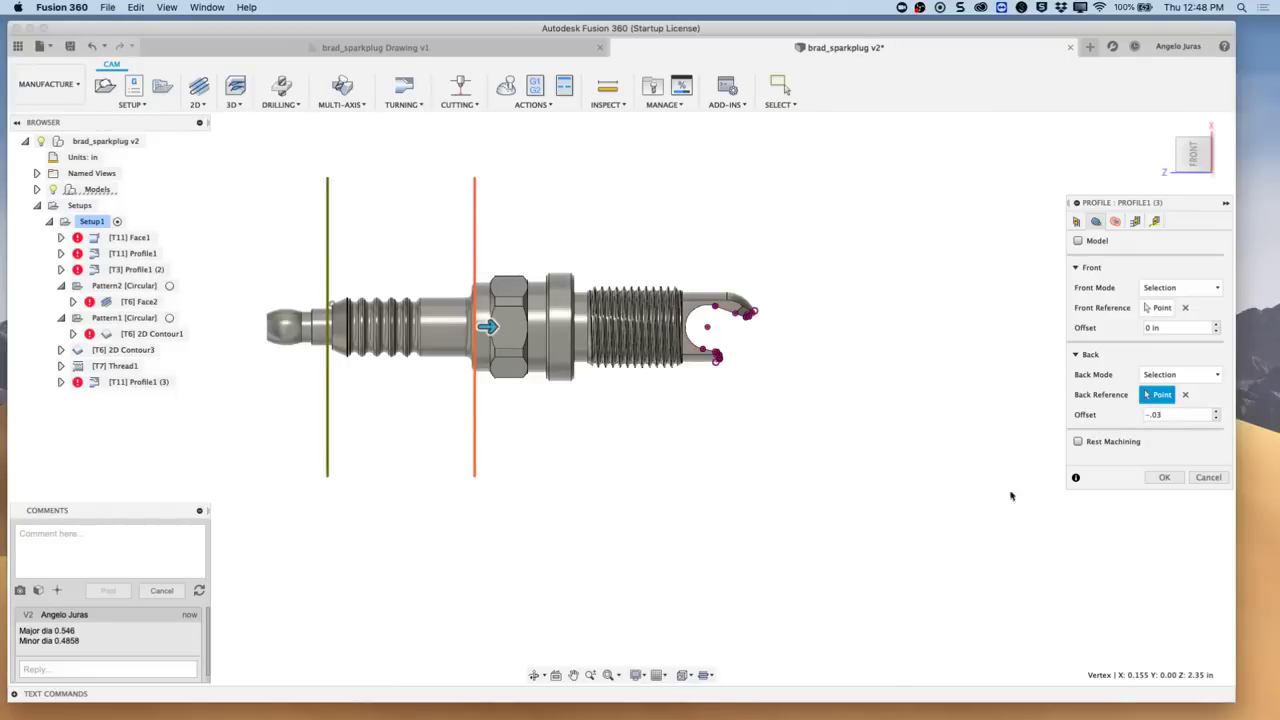
# Step: Set the copied profile's Grooving to Allow radial grooving and generate its toolpath
pyautogui.click(1077, 222)
pyautogui.click(1200, 410)
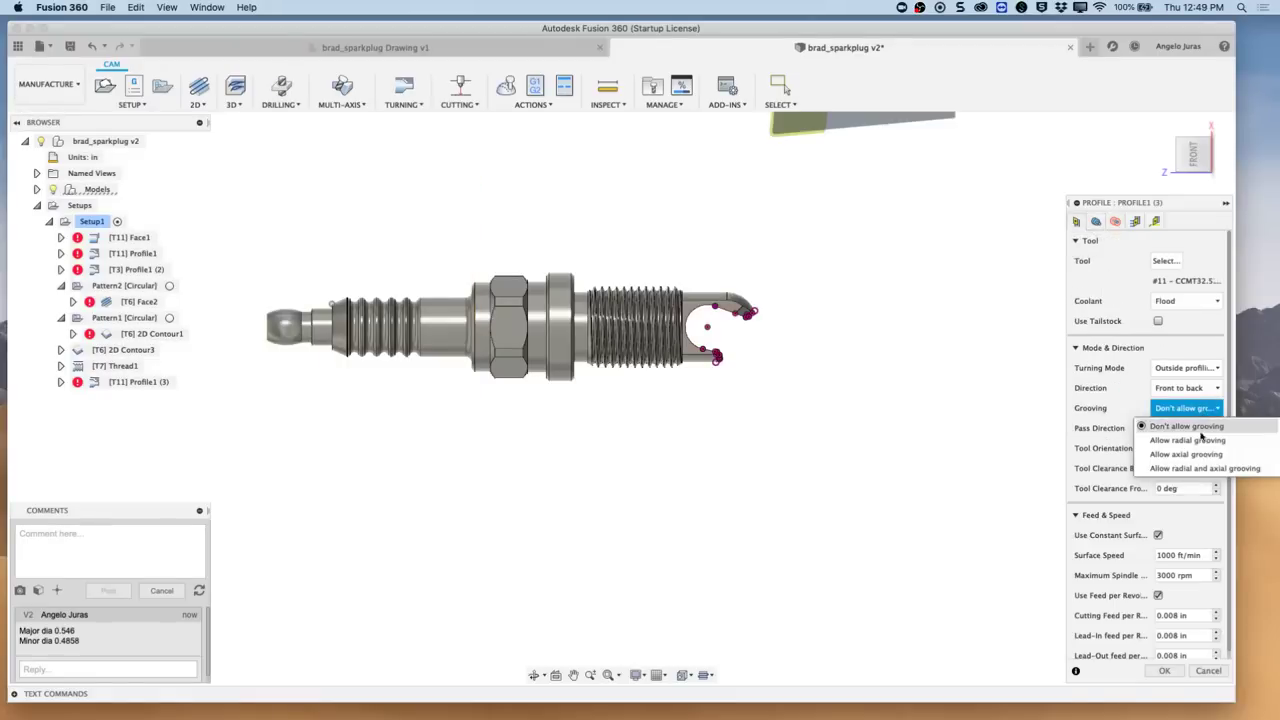
pyautogui.click(1196, 441)
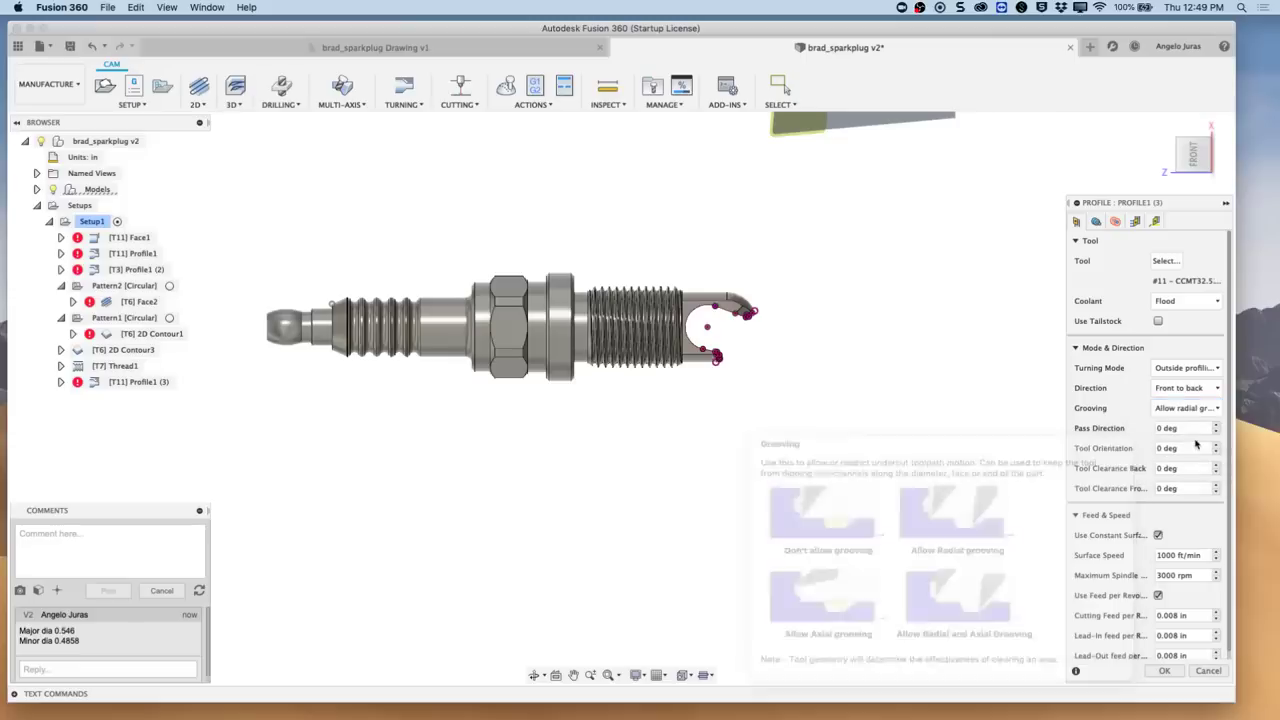
pyautogui.click(1164, 671)
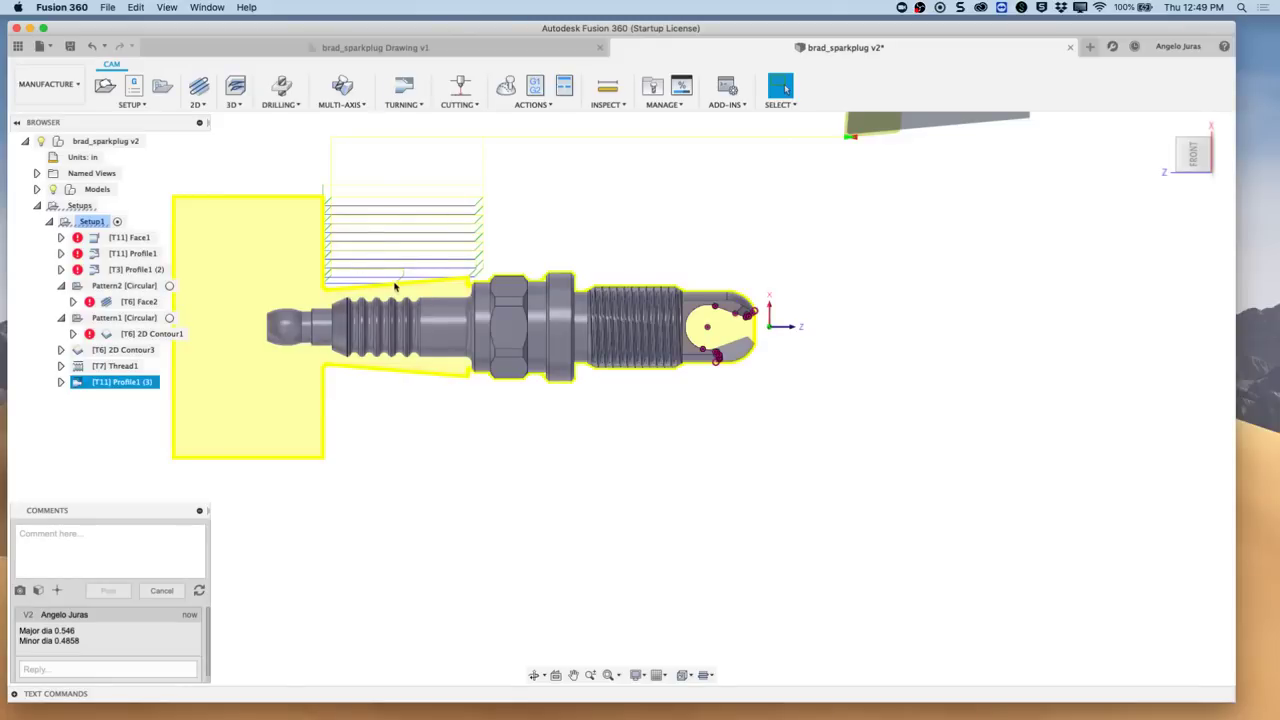
# Step: Duplicate the rear-section T11 profile operation and change the copy's tool to 3 - VCGT331-SVLC-R (35 Degree Finish Turn or Face)
pyautogui.rightClick(112, 390)
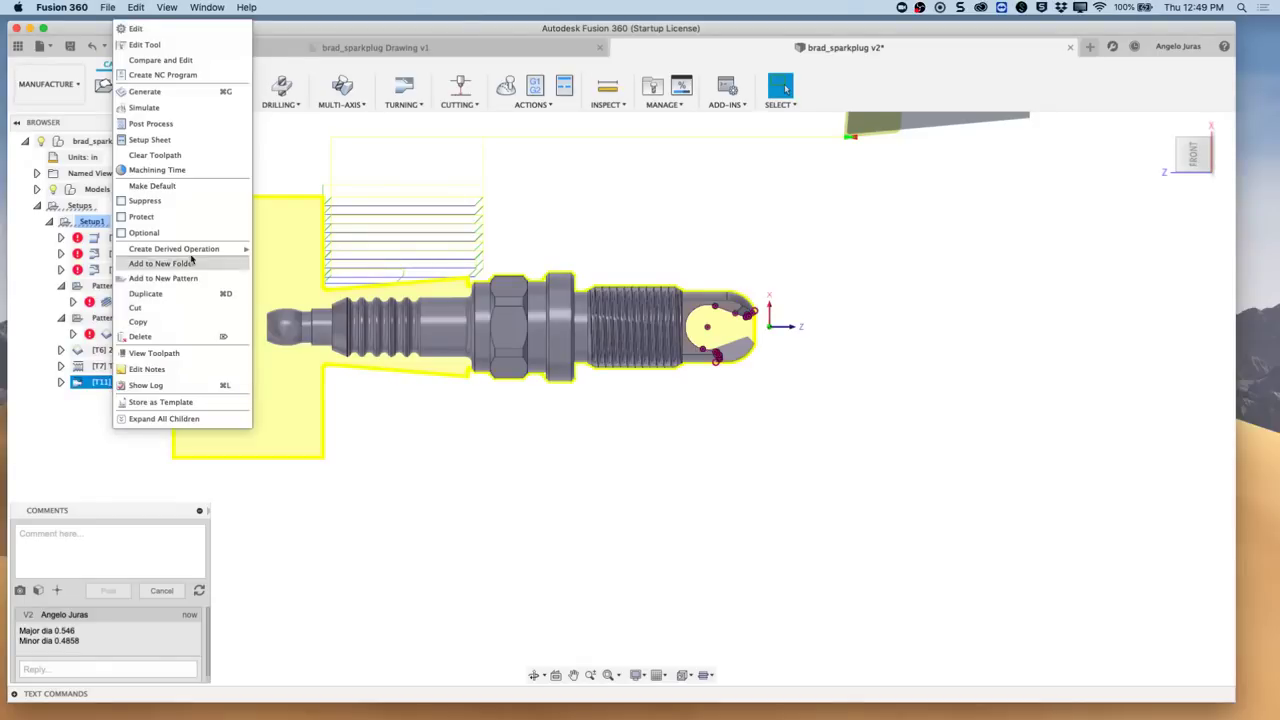
pyautogui.click(160, 294)
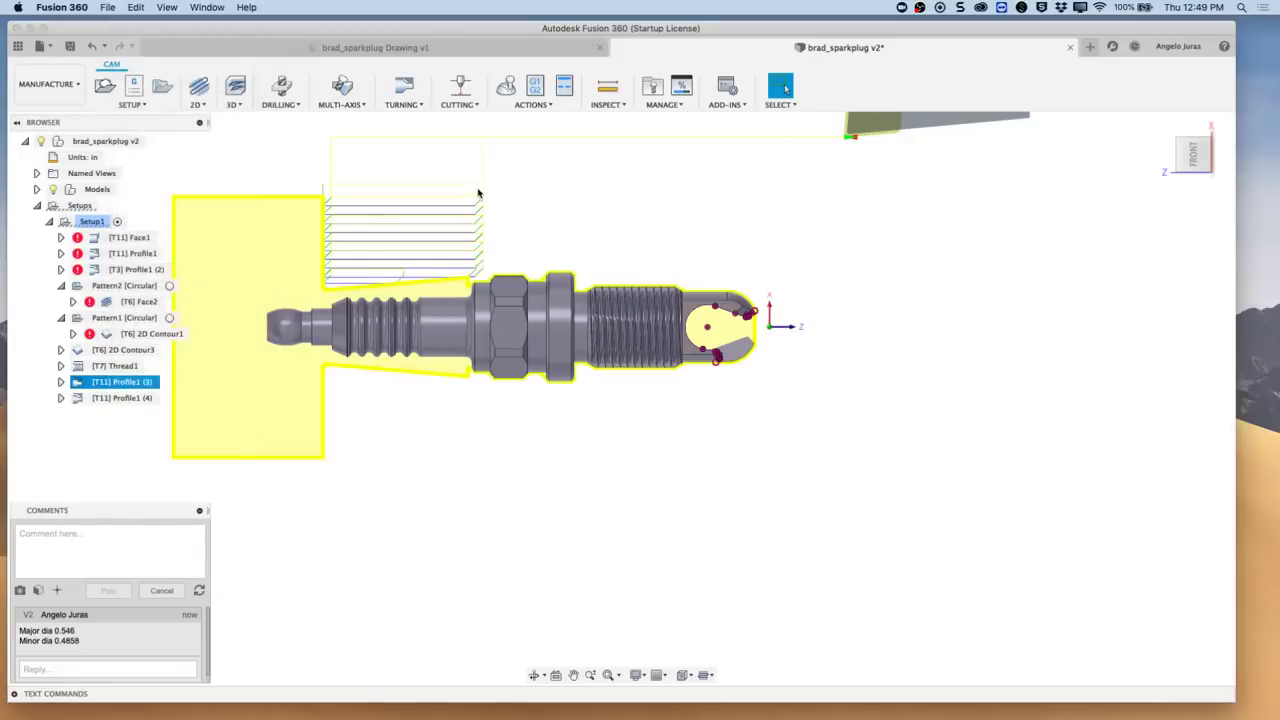
pyautogui.rightClick(143, 394)
pyautogui.click(112, 433)
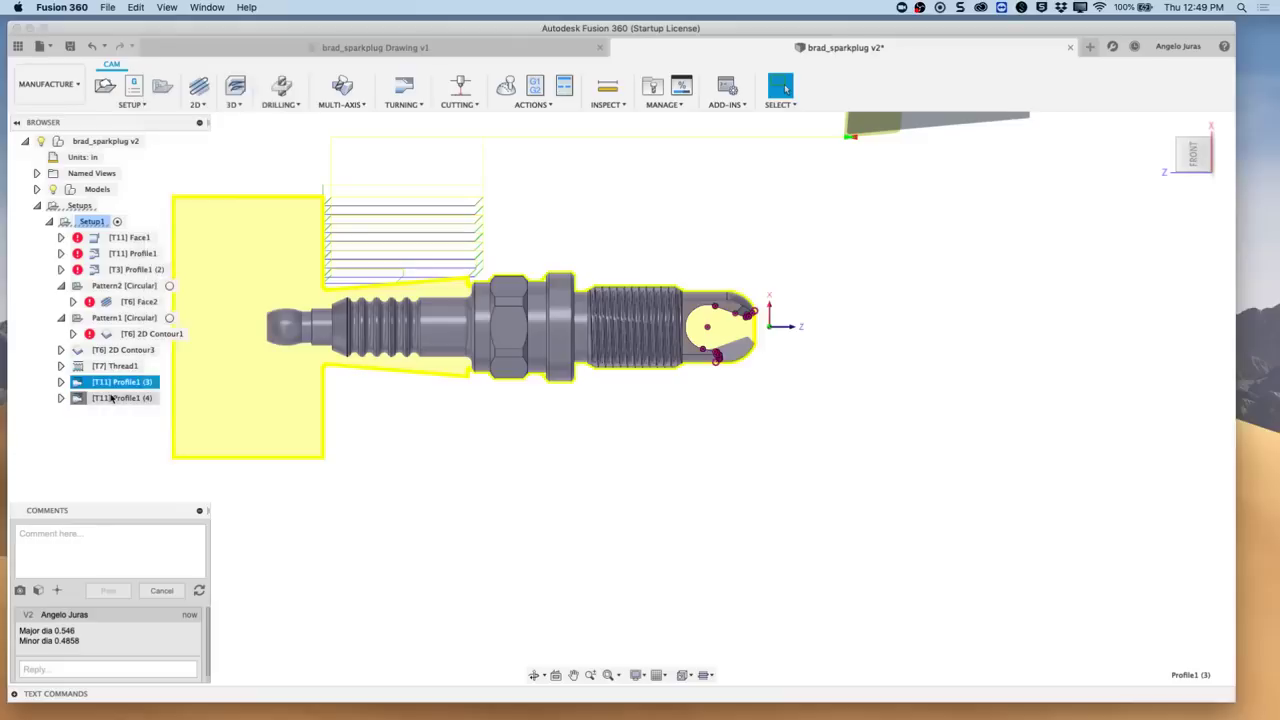
pyautogui.rightClick(112, 399)
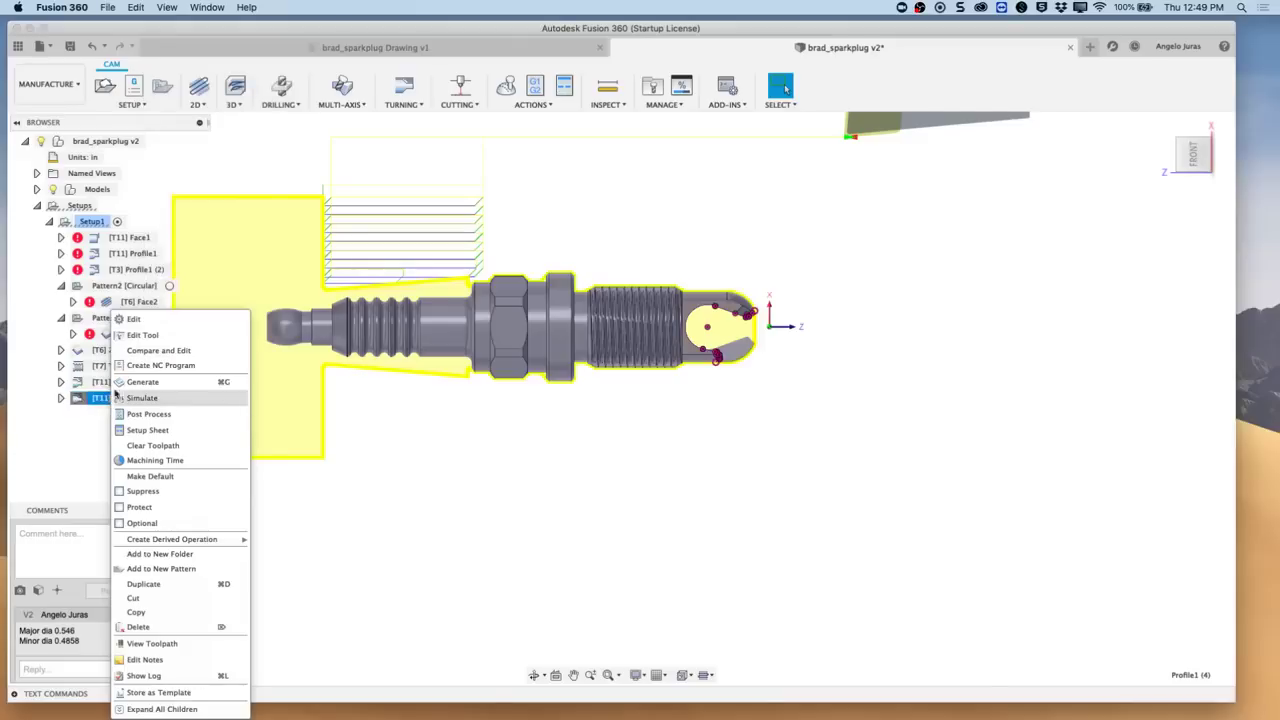
pyautogui.click(149, 328)
pyautogui.click(1166, 260)
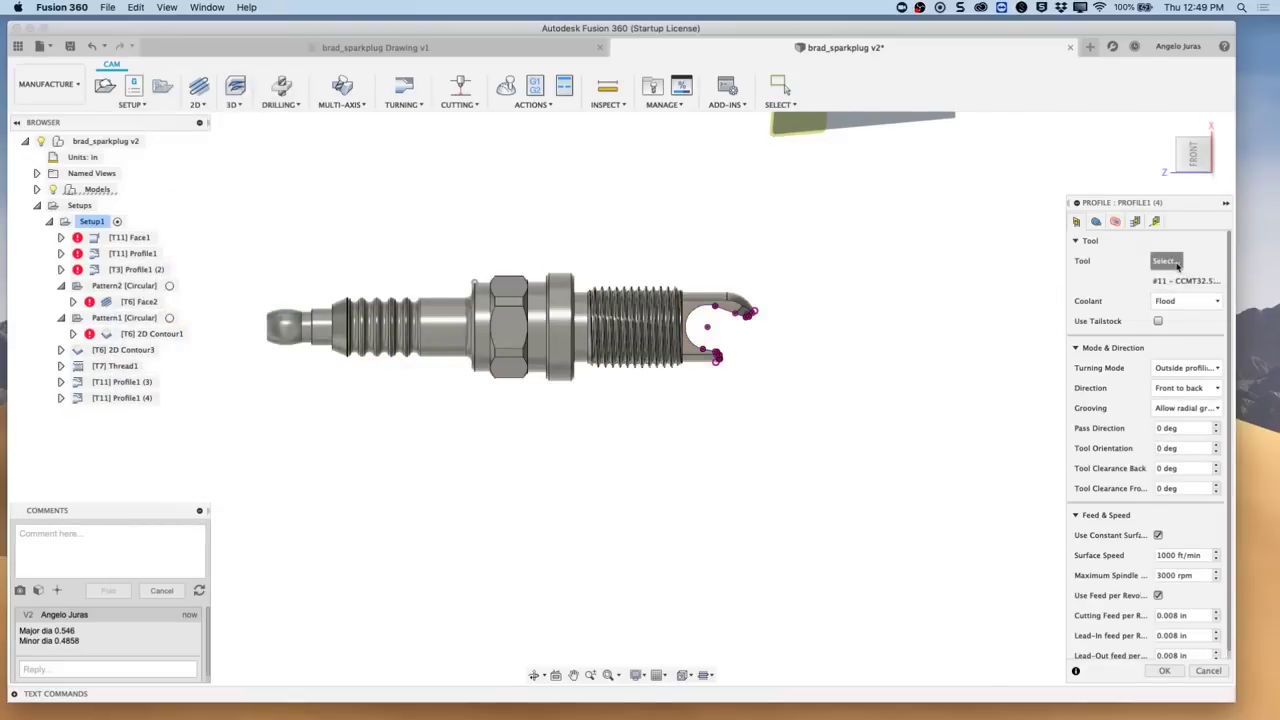
pyautogui.click(642, 246)
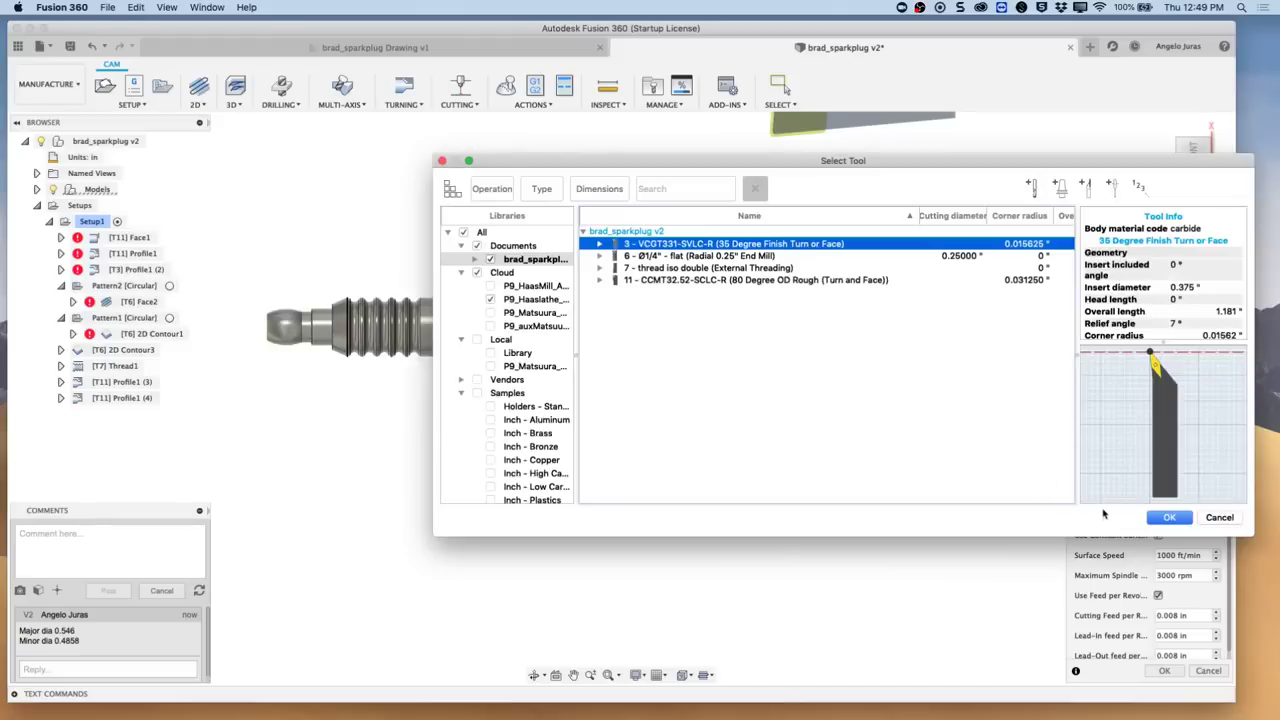
pyautogui.click(1169, 517)
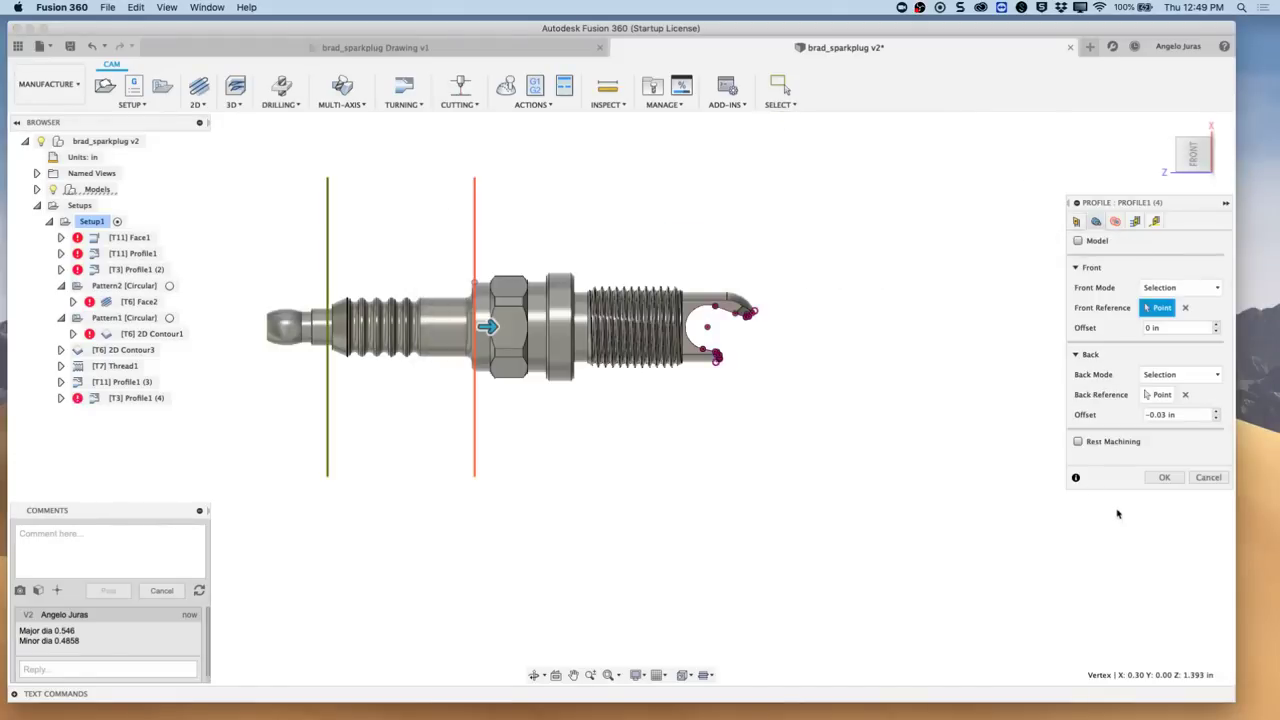
# Step: Enable Rest Machining for the T3 copy and set its back offset to 0 in
pyautogui.click(1077, 442)
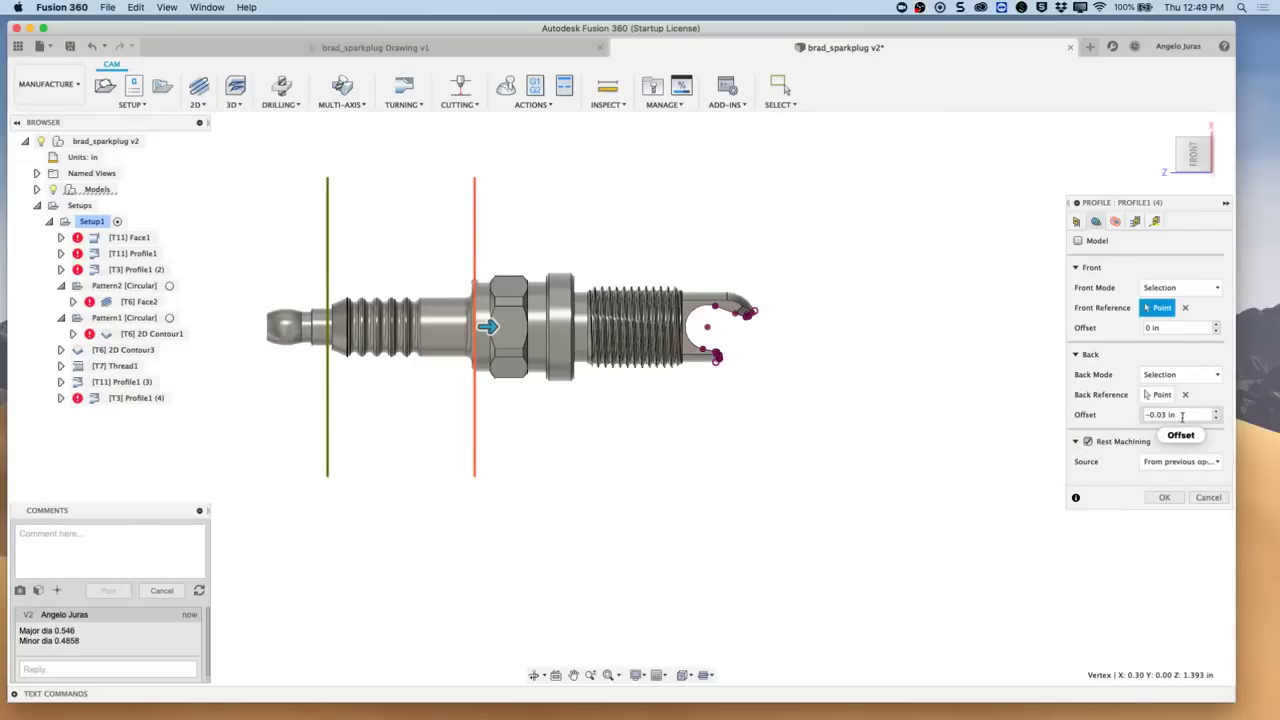
pyautogui.moveTo(1182, 417); pyautogui.dragTo(1133, 421)
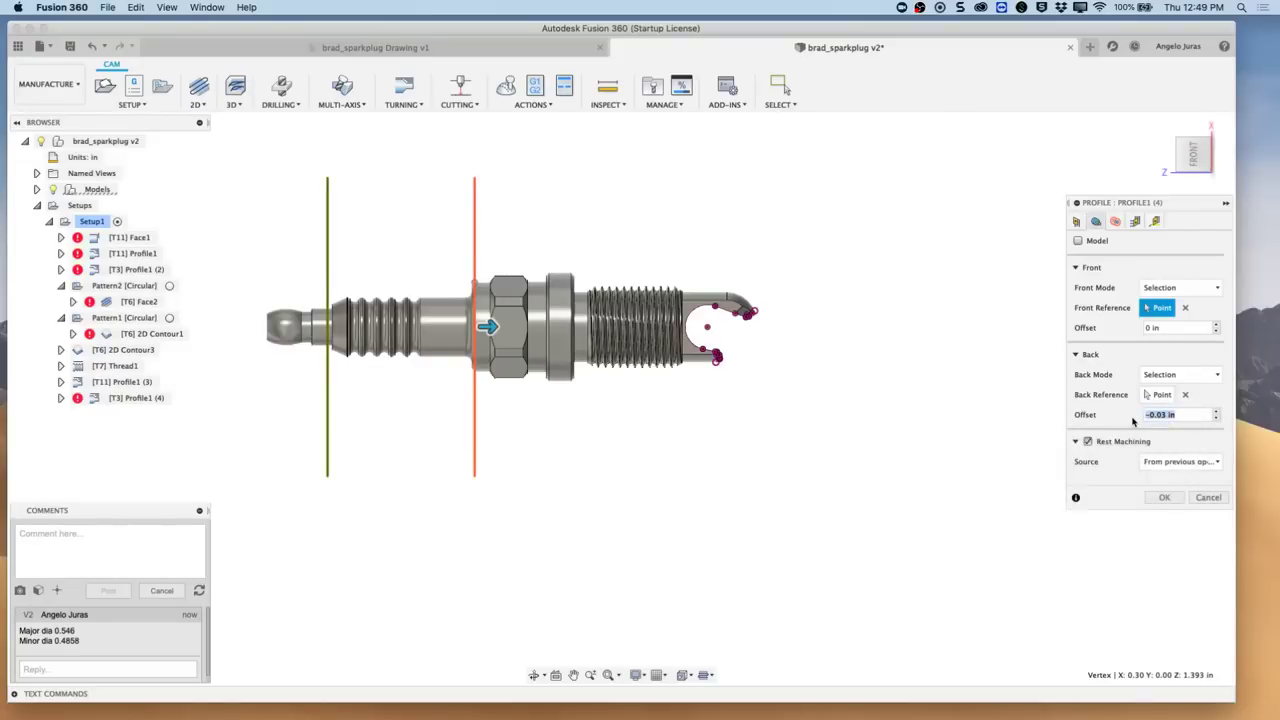
pyautogui.write('0')
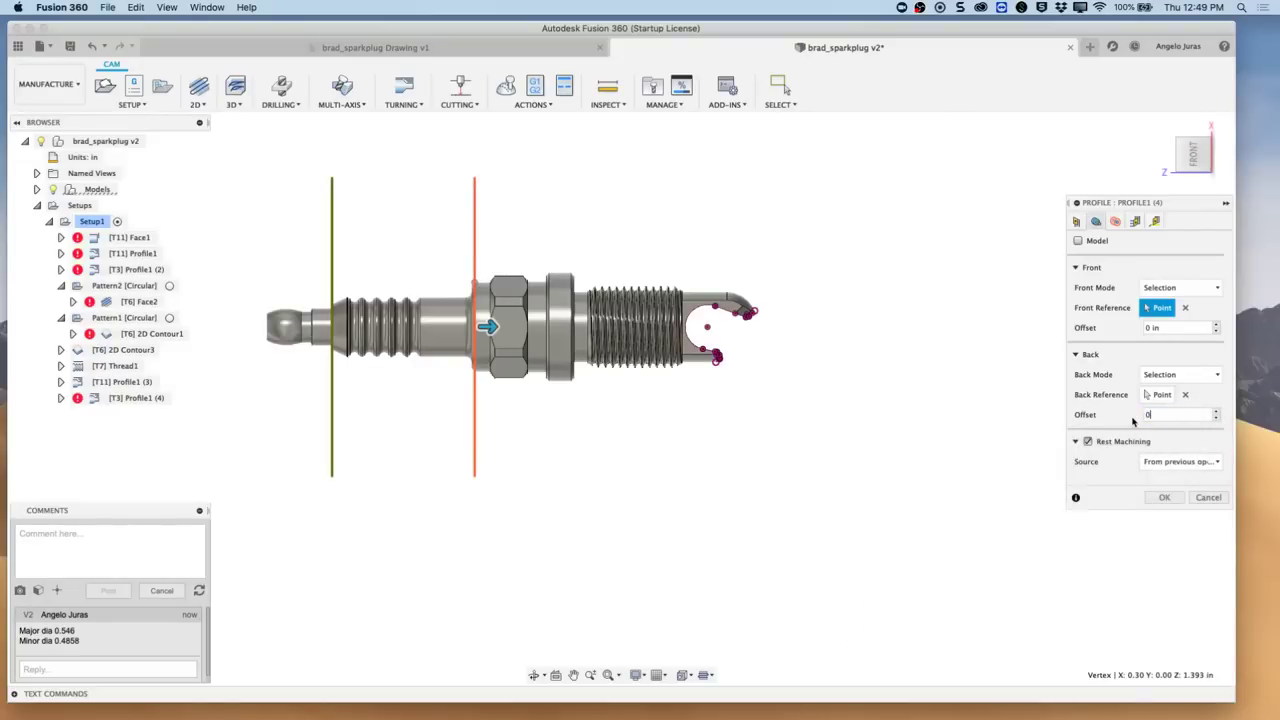
# Step: Turn on Finishing Passes with 2 stepovers of .005 in and generate the T3 profile's toolpath
pyautogui.click(1134, 222)
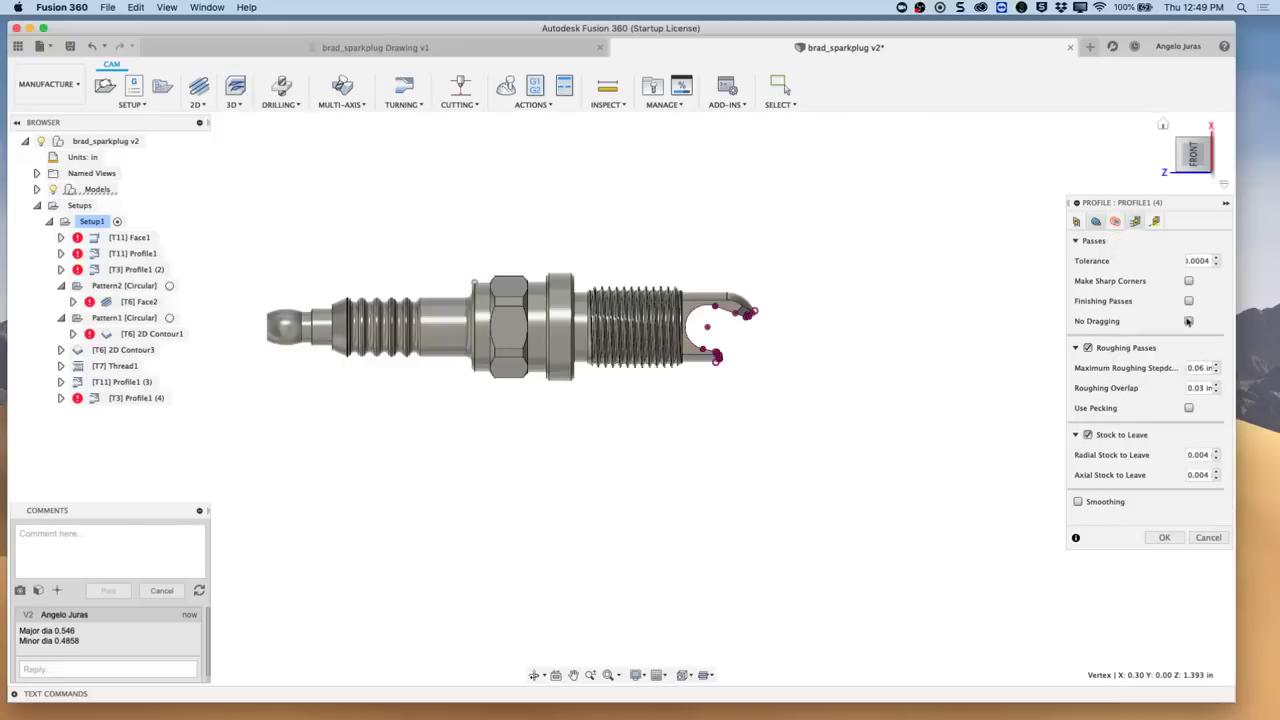
pyautogui.click(1189, 302)
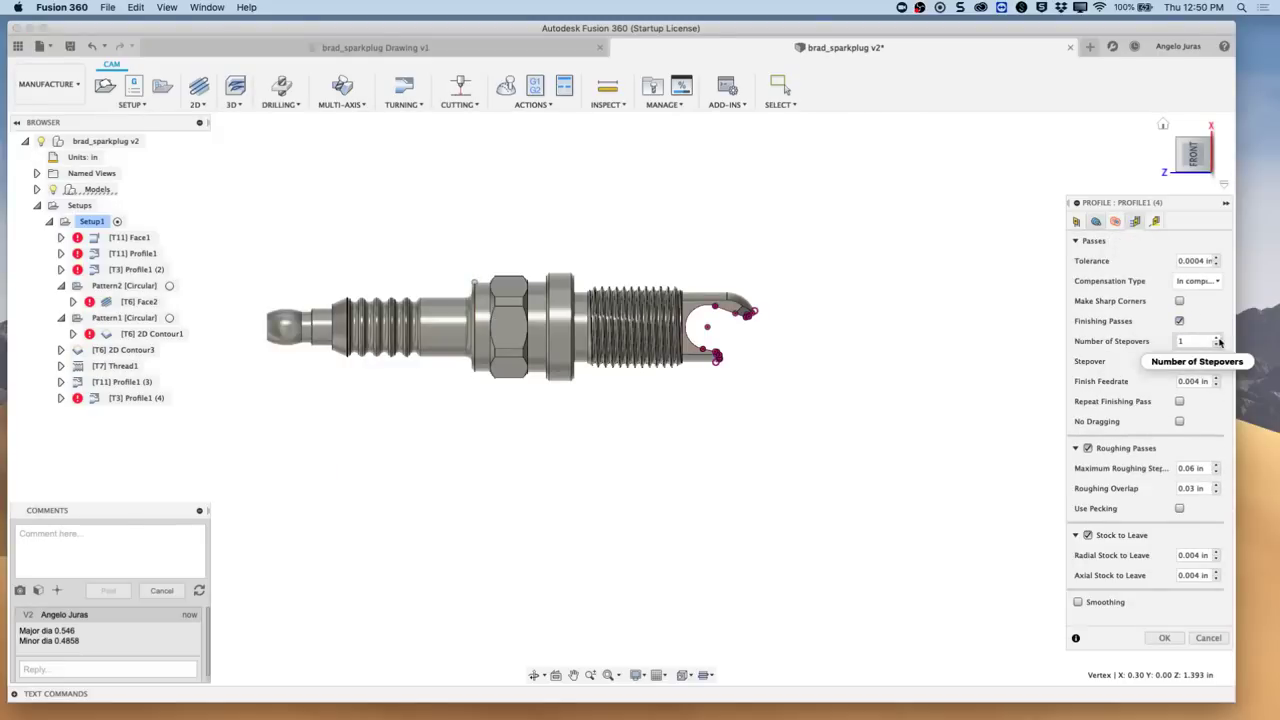
pyautogui.click(1219, 339)
pyautogui.press('Tab')
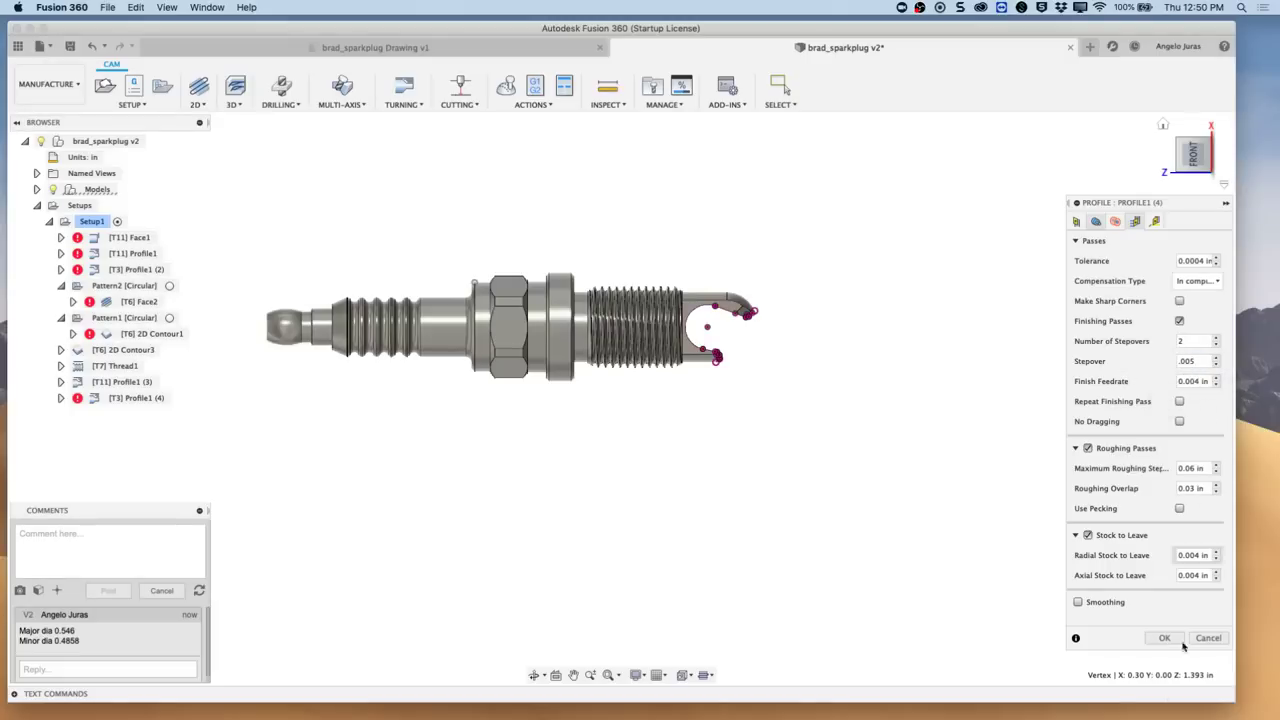
pyautogui.click(1164, 640)
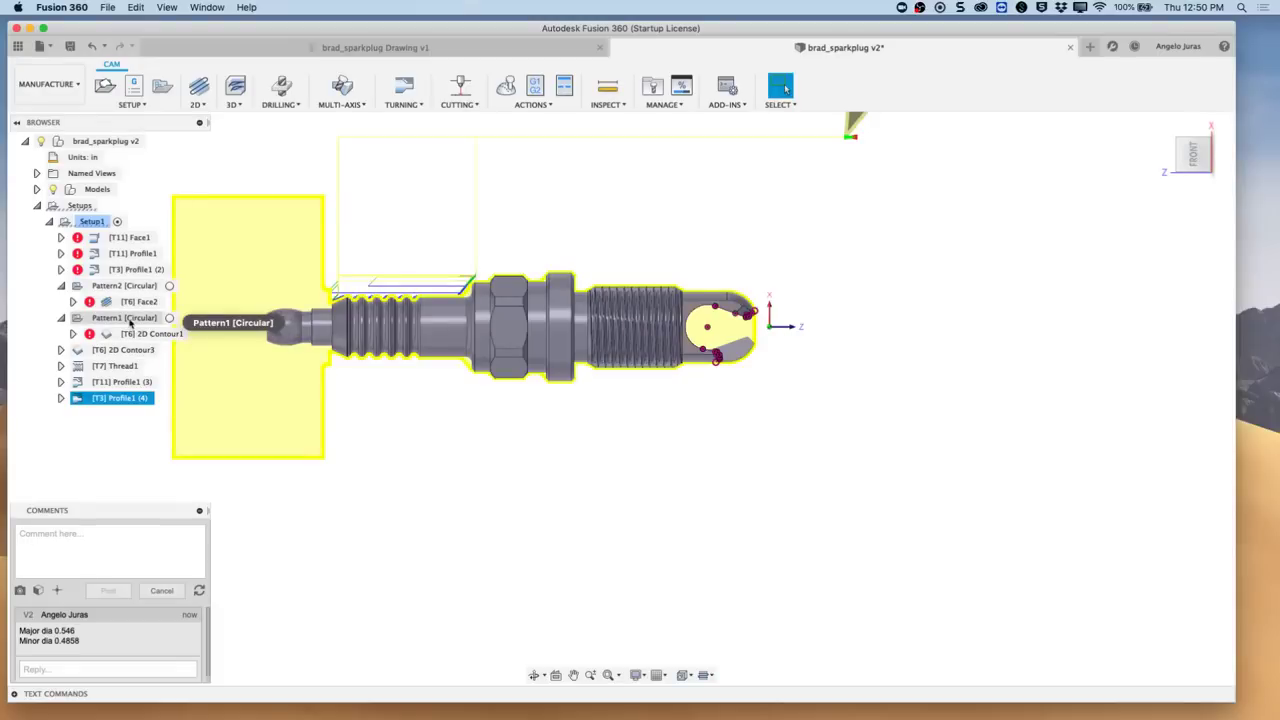
# Step: Edit the rear-section T3 profile operation again, disable Stock to Leave and regenerate its toolpath
pyautogui.rightClick(124, 402)
pyautogui.click(149, 29)
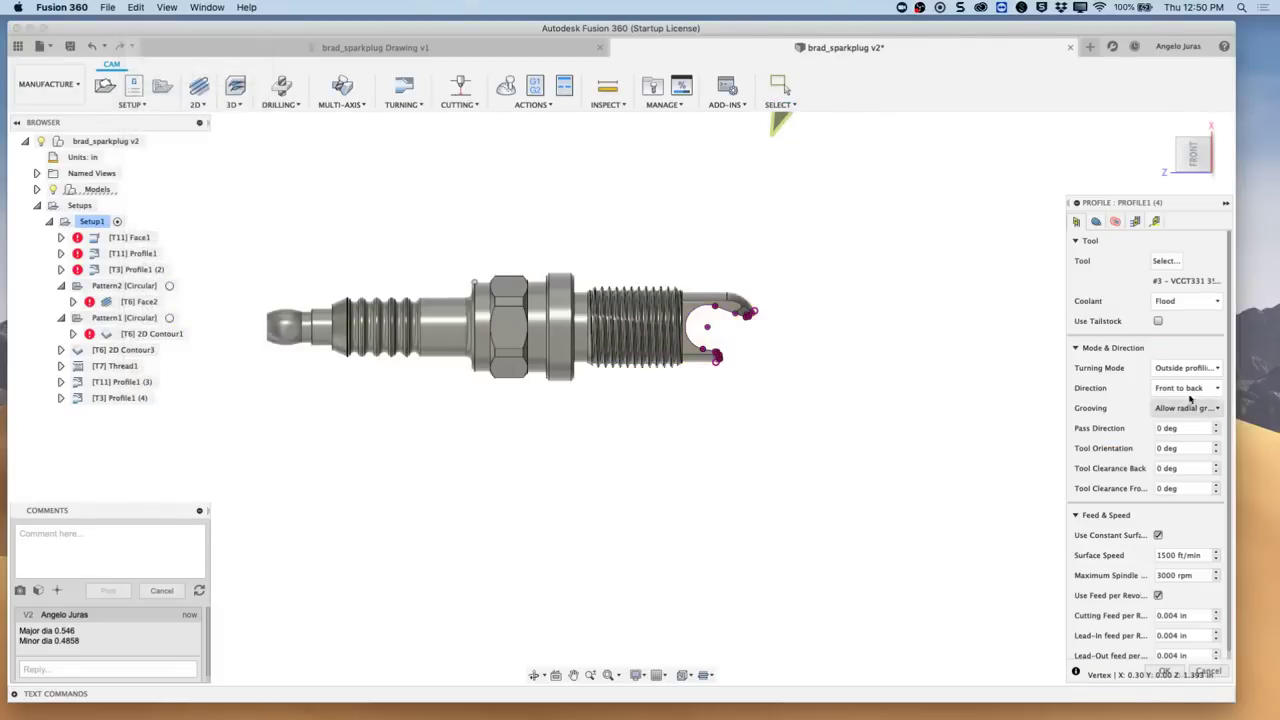
pyautogui.click(1135, 221)
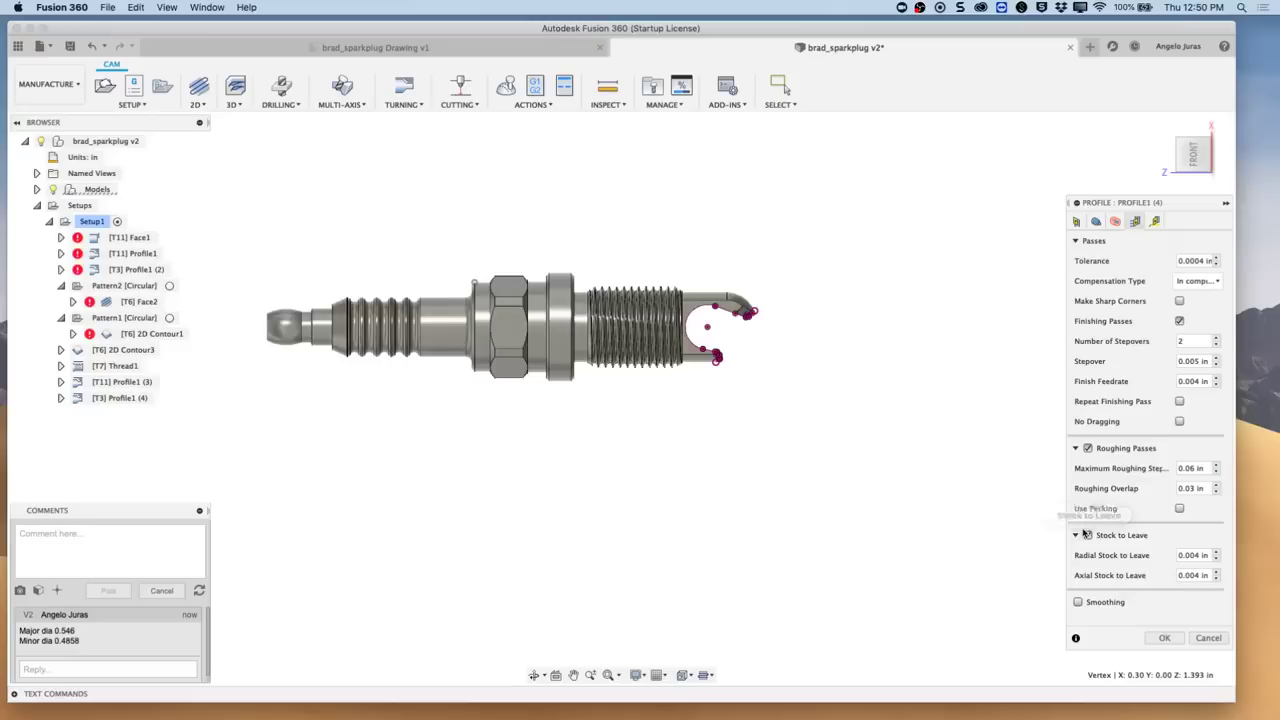
pyautogui.click(1088, 536)
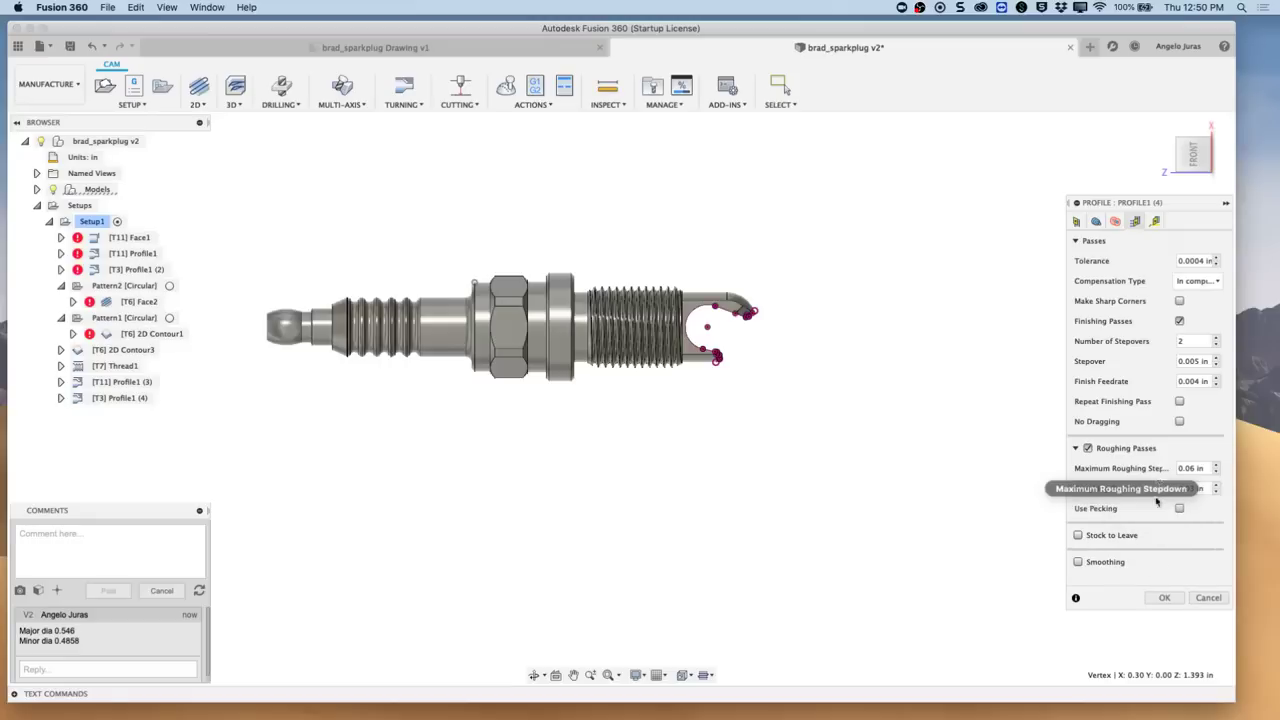
pyautogui.click(1163, 598)
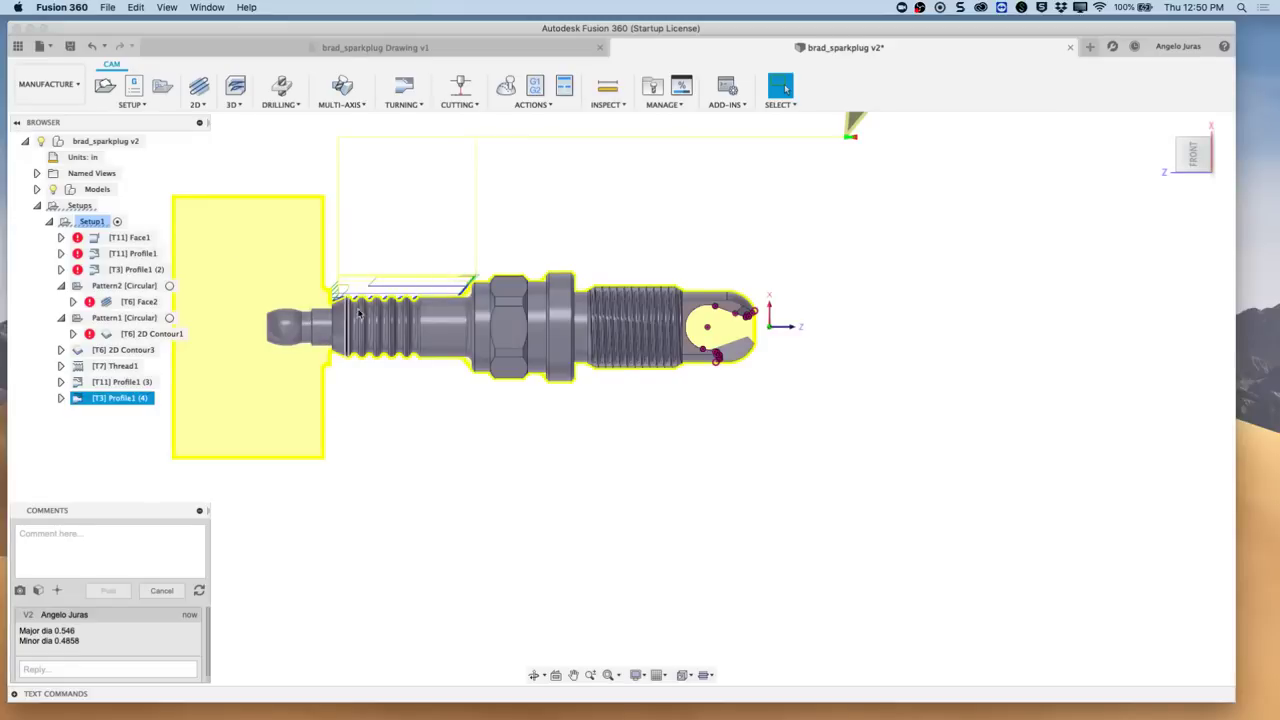
# Step: Duplicate the rear-section T11 roughing operation, Profile1 (3)
pyautogui.click(115, 386)
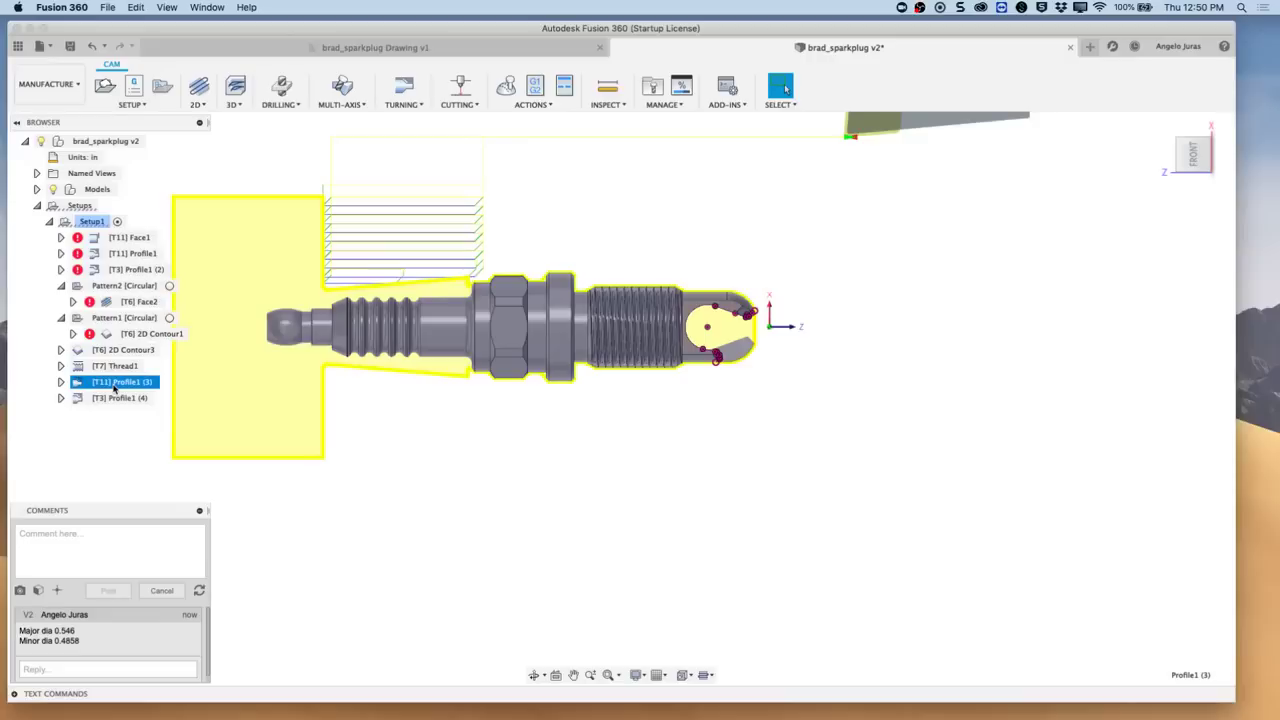
pyautogui.rightClick(115, 388)
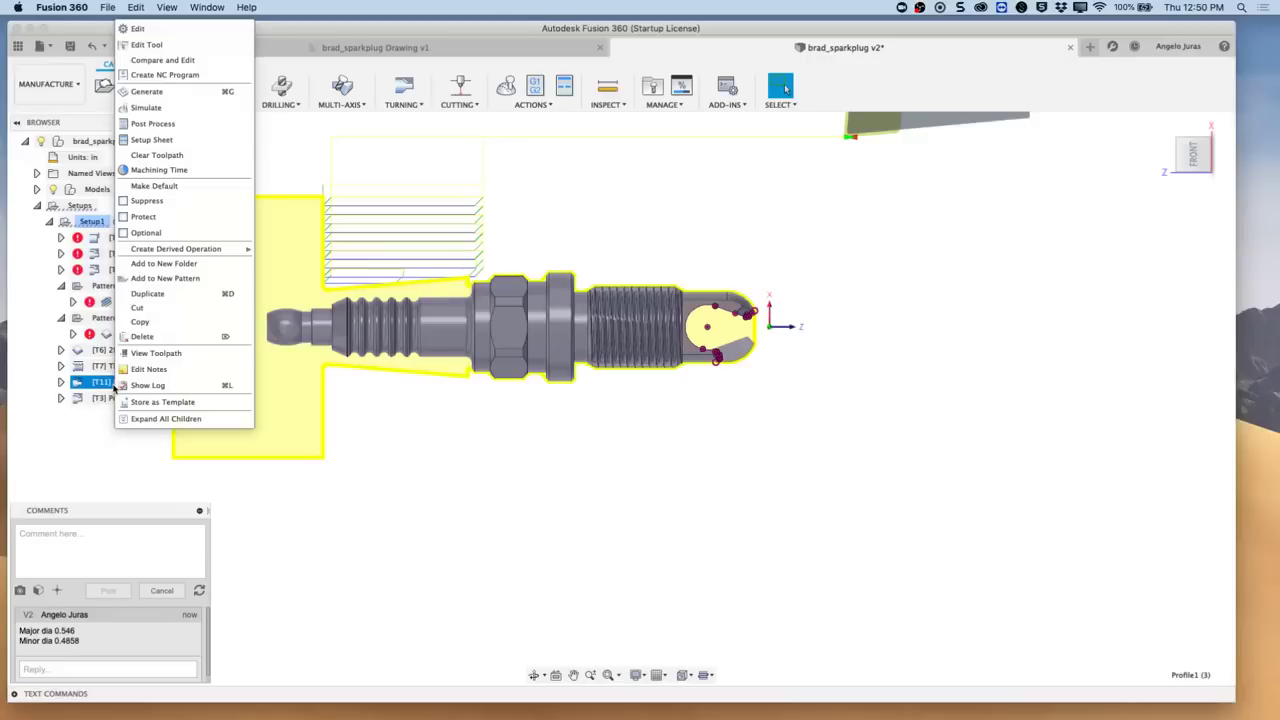
pyautogui.click(146, 294)
# Step: Edit the T3 Profile1 (4) operation and replace its Front Reference with the point at the rear end of the ribbed section
pyautogui.rightClick(120, 414)
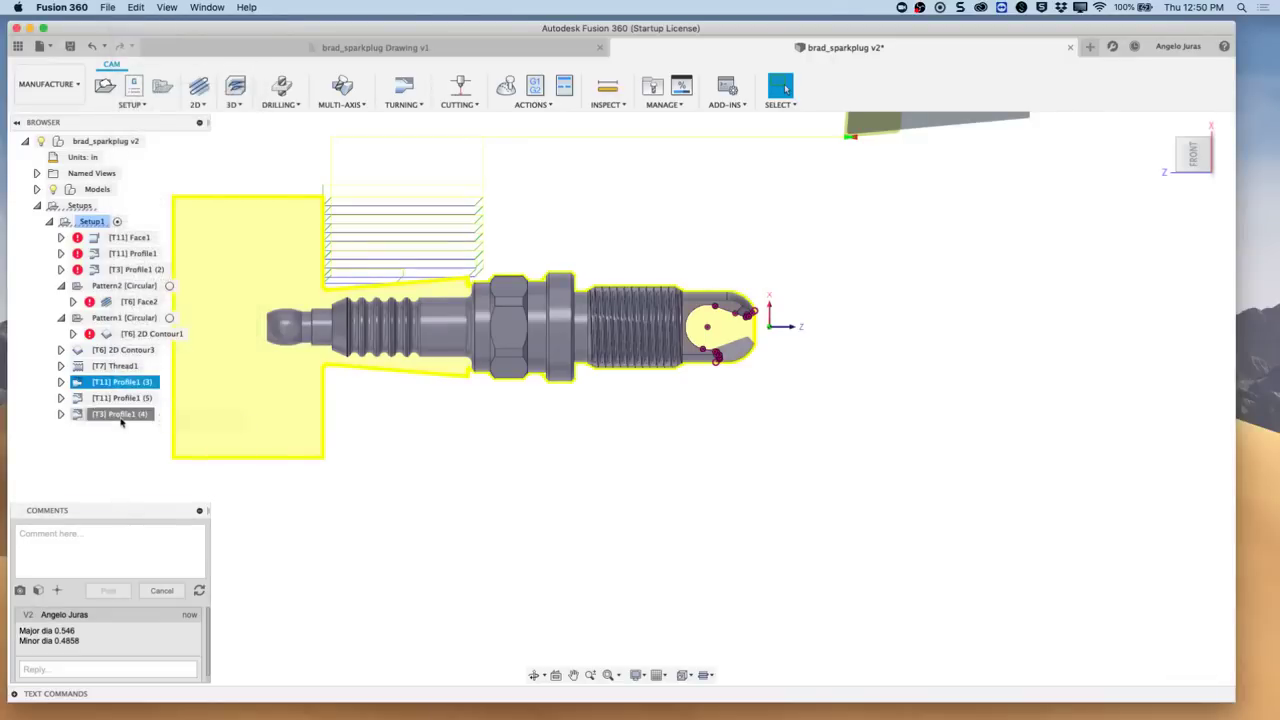
pyautogui.click(205, 28)
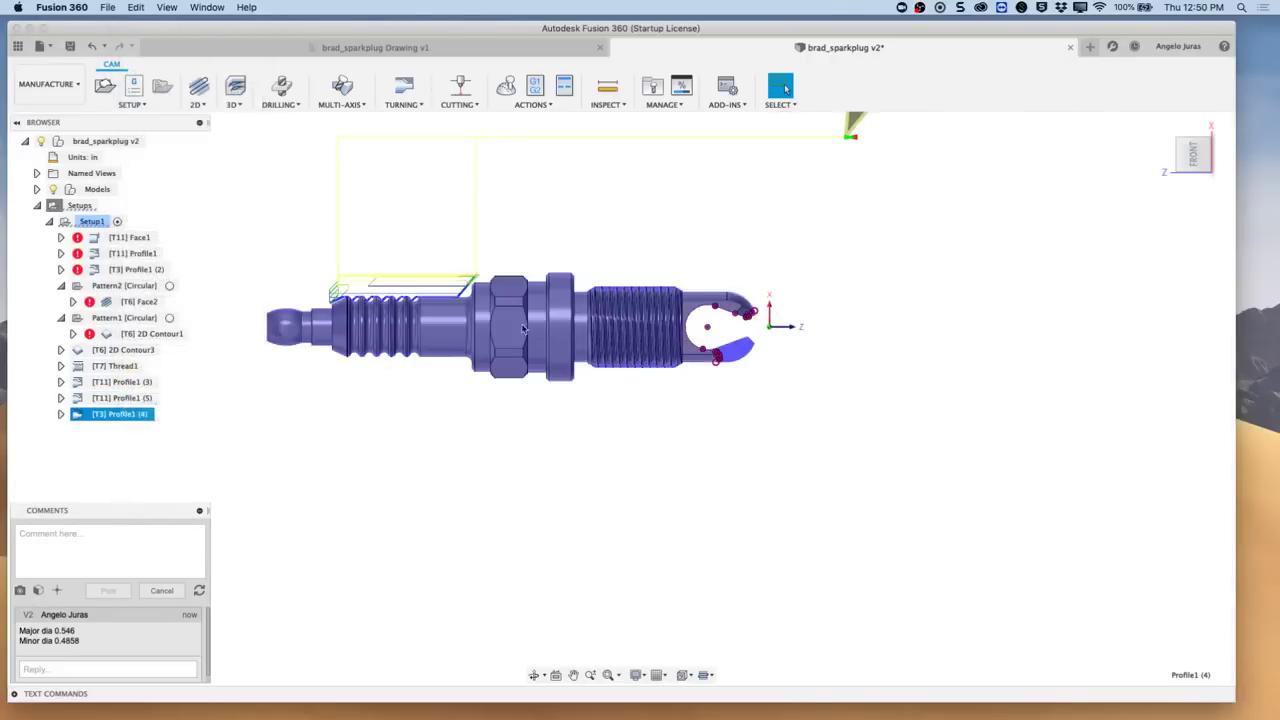
pyautogui.click(1095, 222)
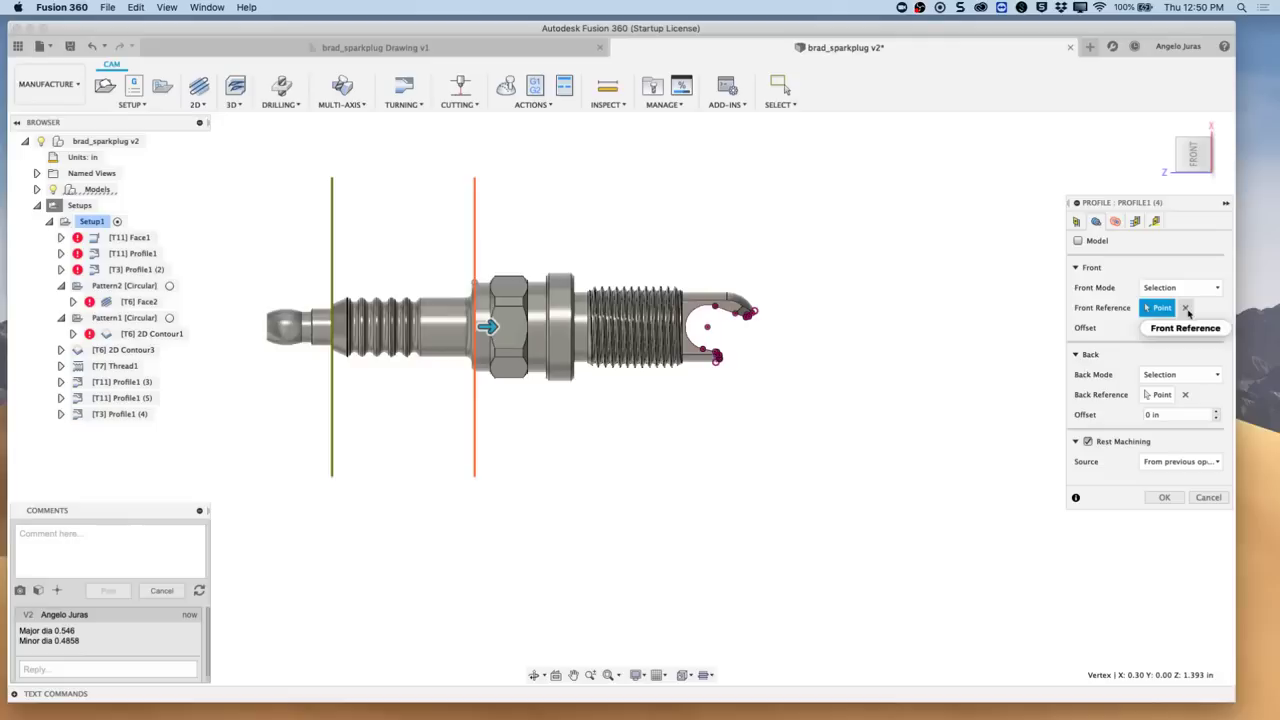
pyautogui.click(1187, 311)
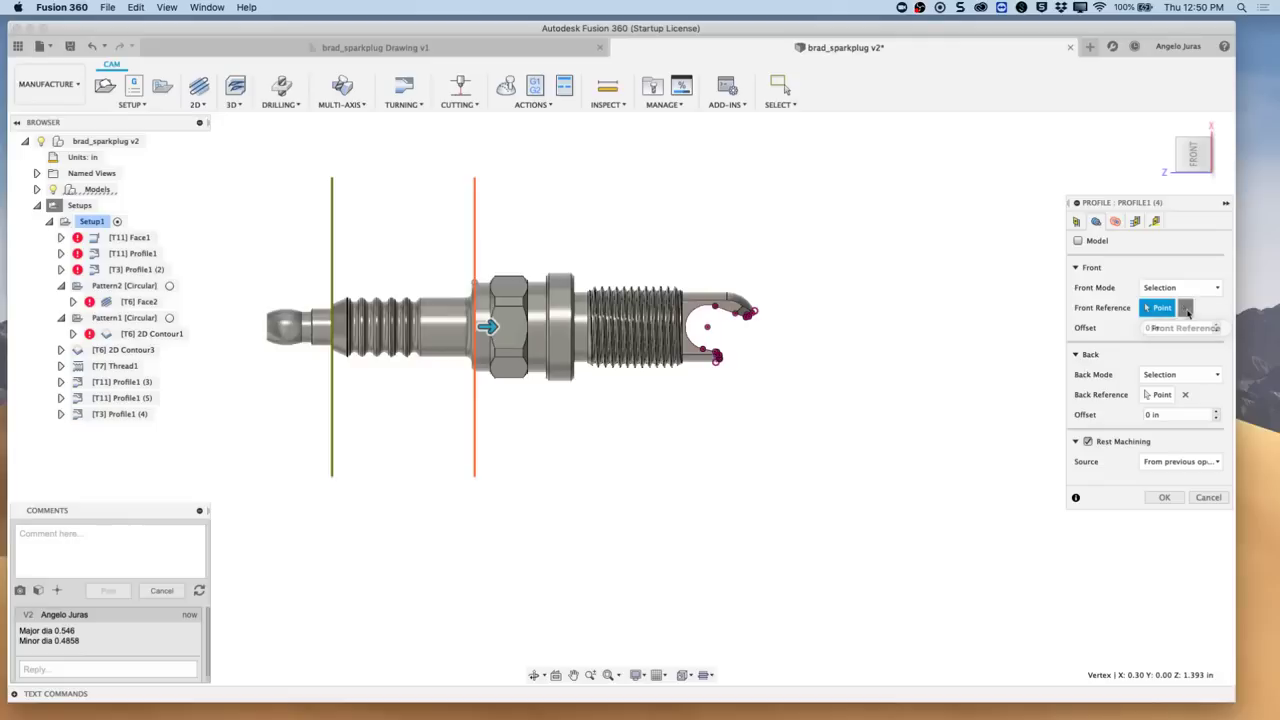
pyautogui.click(336, 311)
# Step: Replace the Back Reference with the edge at the terminal's rear end and set the back offset to -.15 in
pyautogui.click(1186, 395)
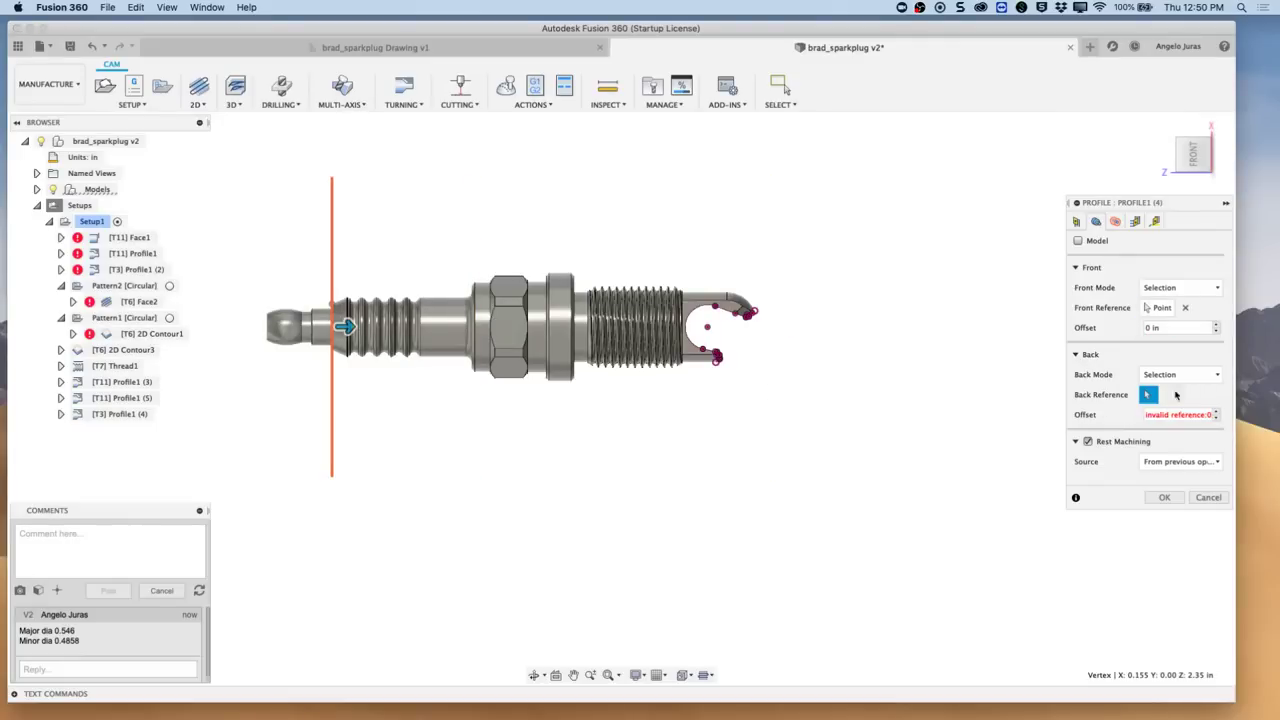
pyautogui.click(271, 324)
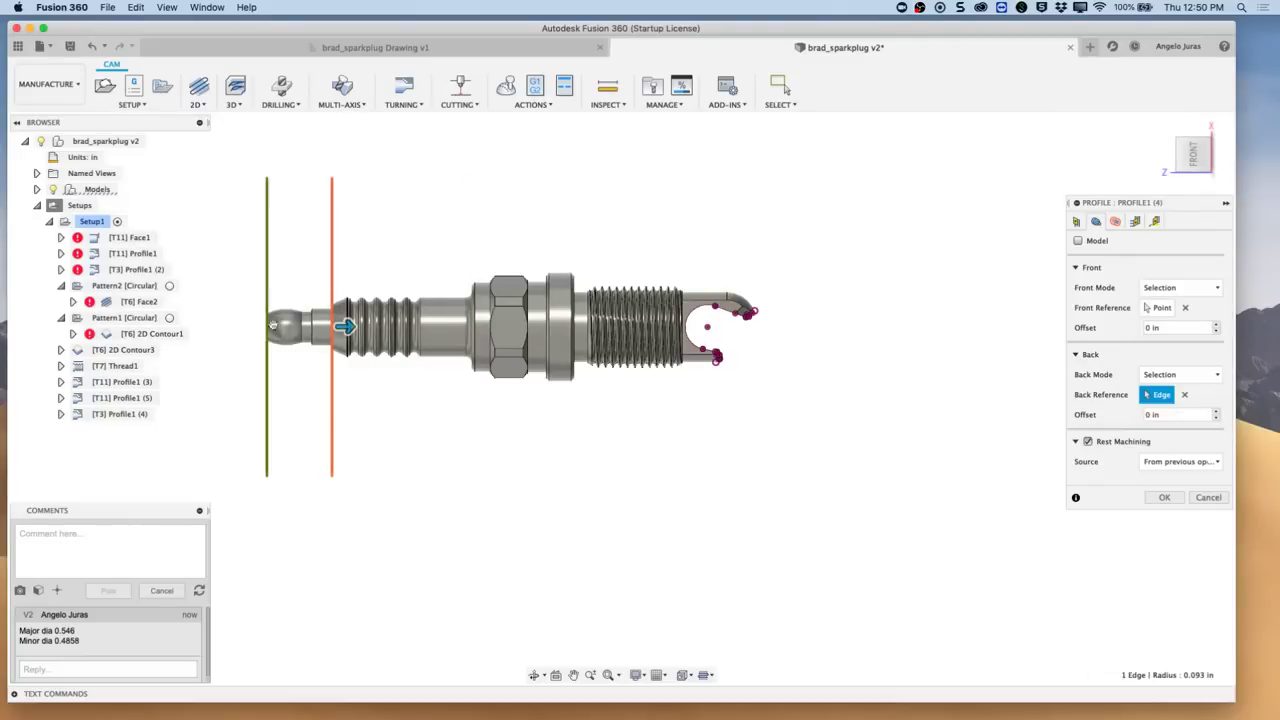
pyautogui.click(1155, 414)
pyautogui.write('-.15')
pyautogui.press('Return')
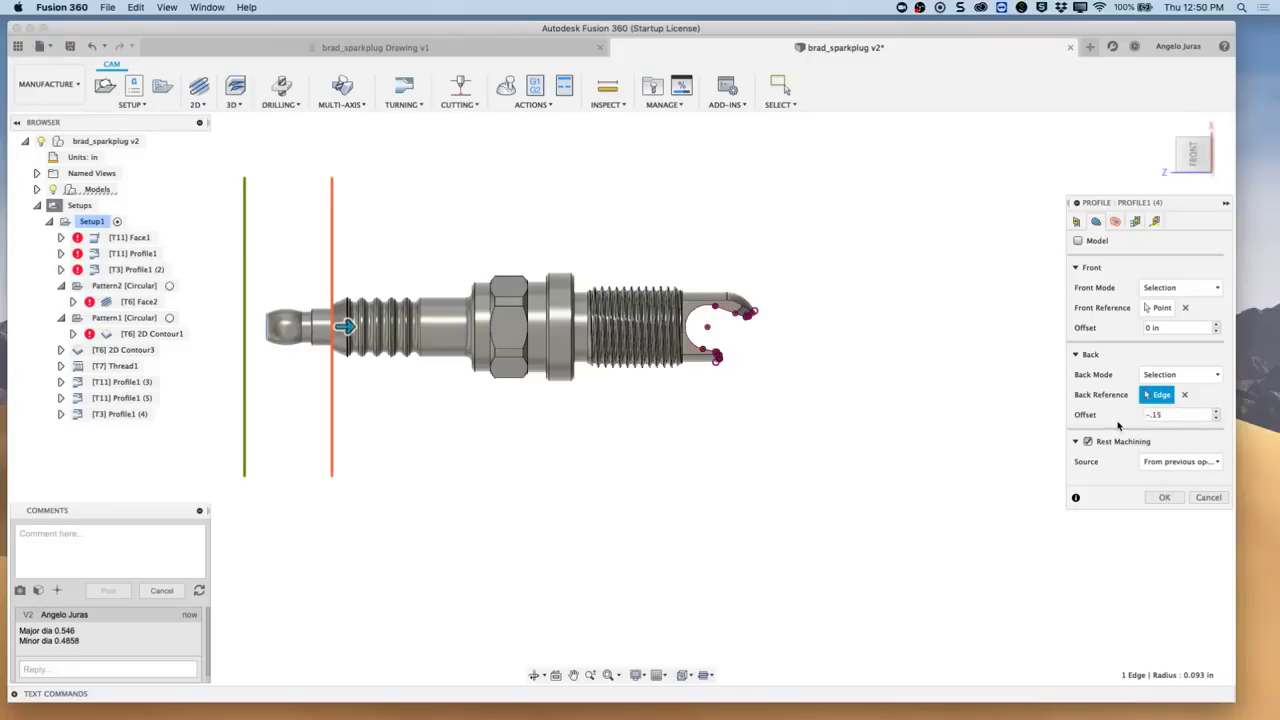
# Step: Set Inner Radius to Selection, referenced to the terminal's rear end edge, and generate the T3 profile's toolpath
pyautogui.click(1116, 221)
pyautogui.click(1212, 461)
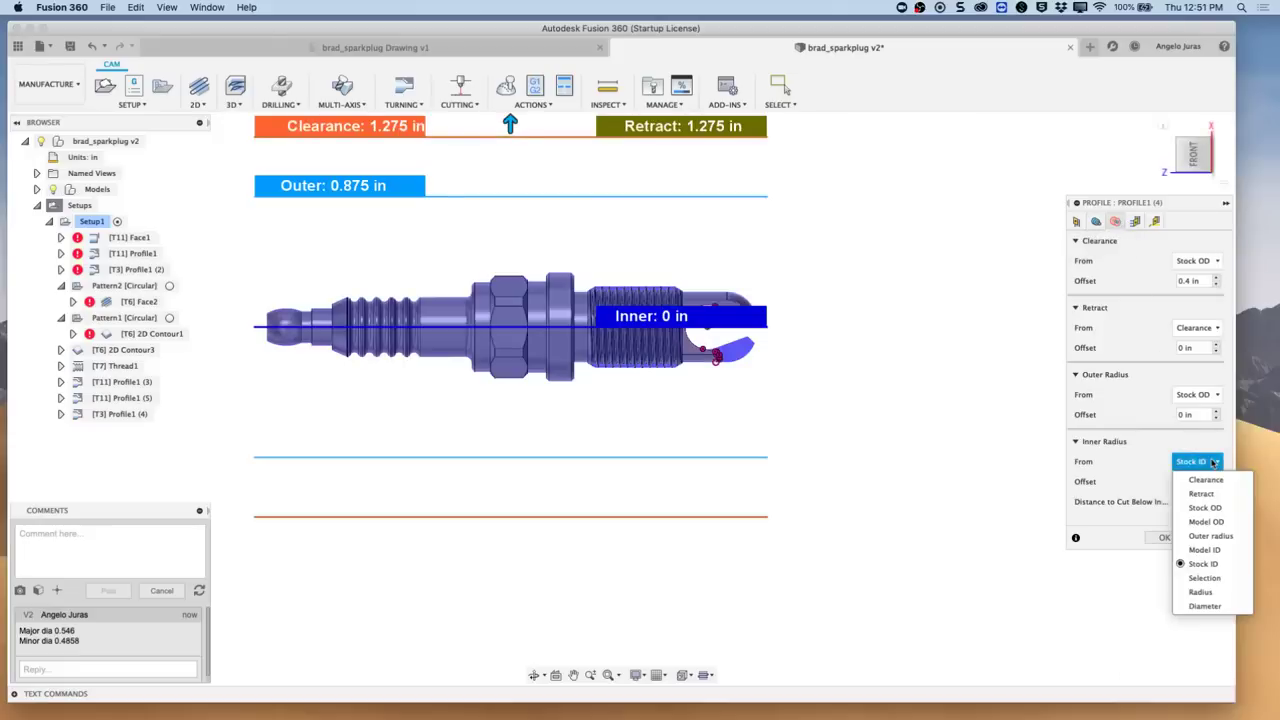
pyautogui.click(1204, 577)
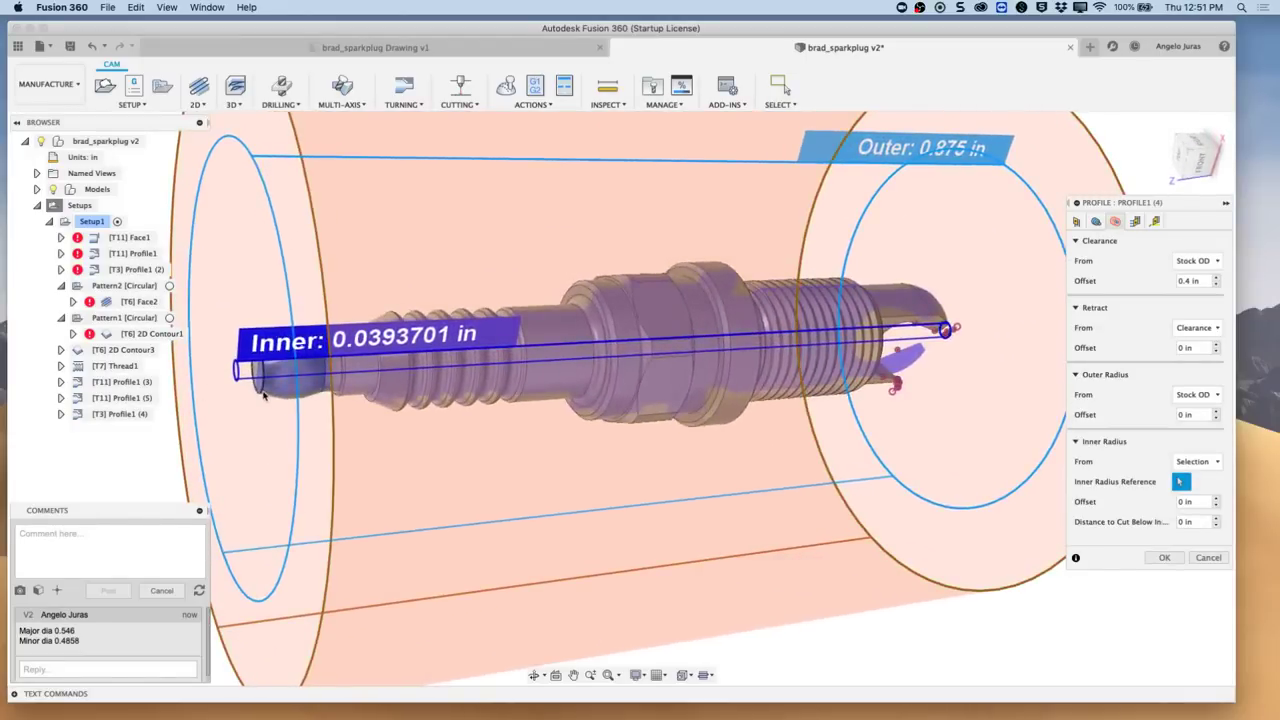
pyautogui.click(263, 392)
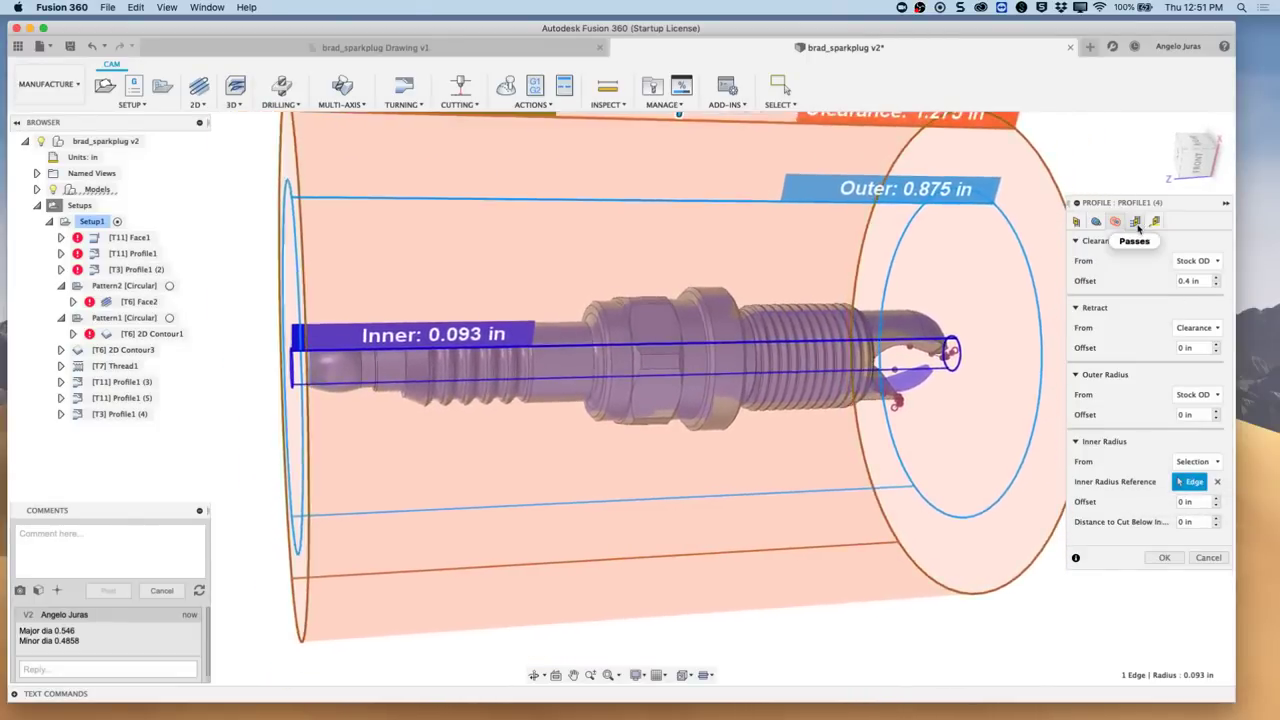
pyautogui.click(1166, 558)
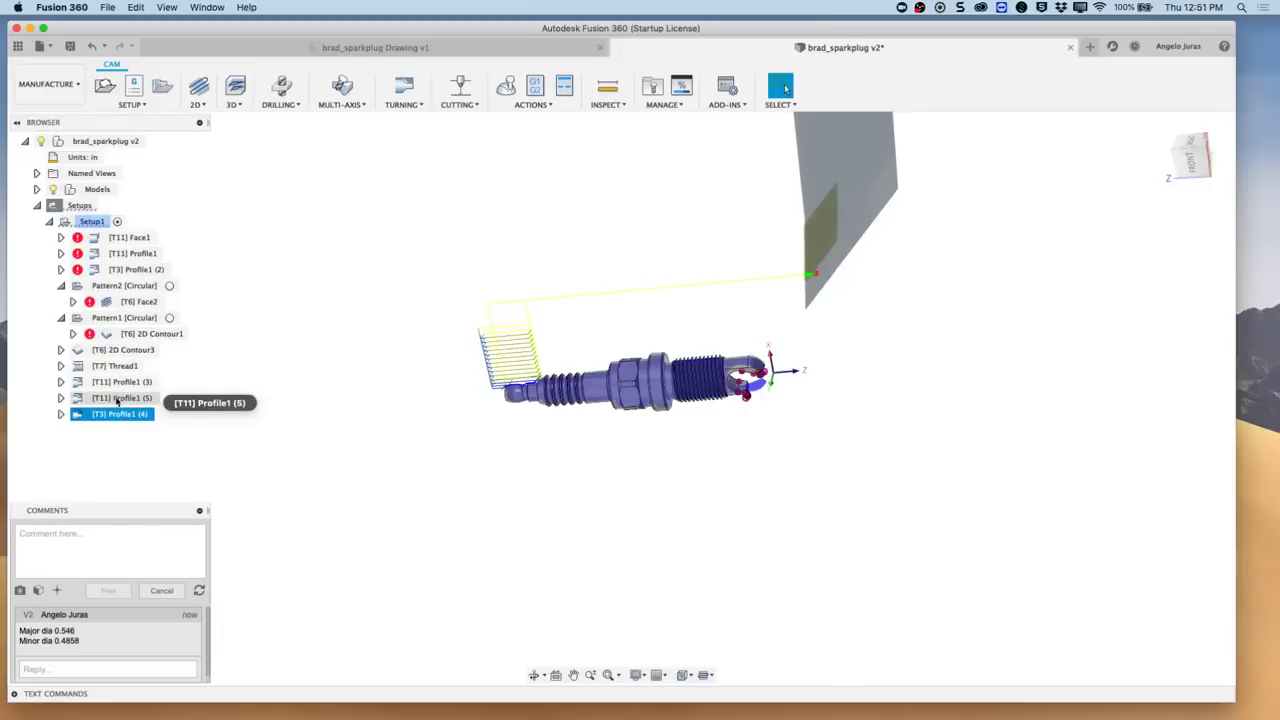
pyautogui.rightClick(117, 416)
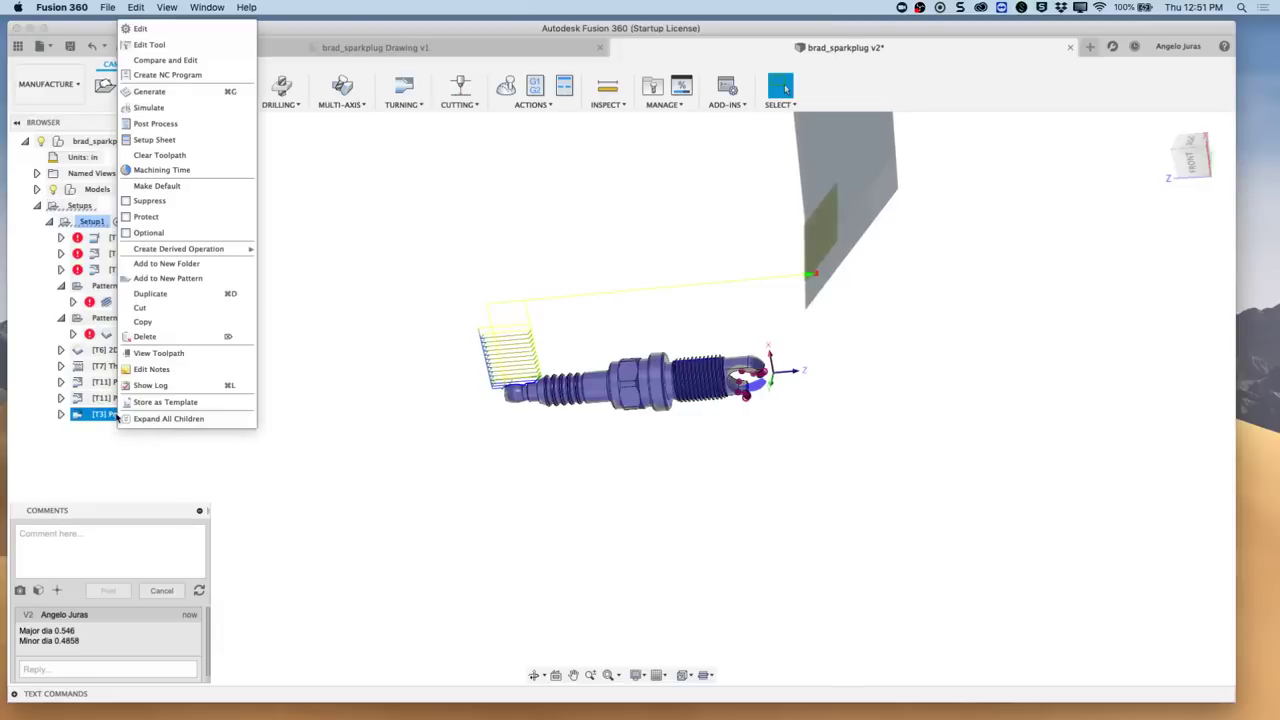
pyautogui.click(167, 33)
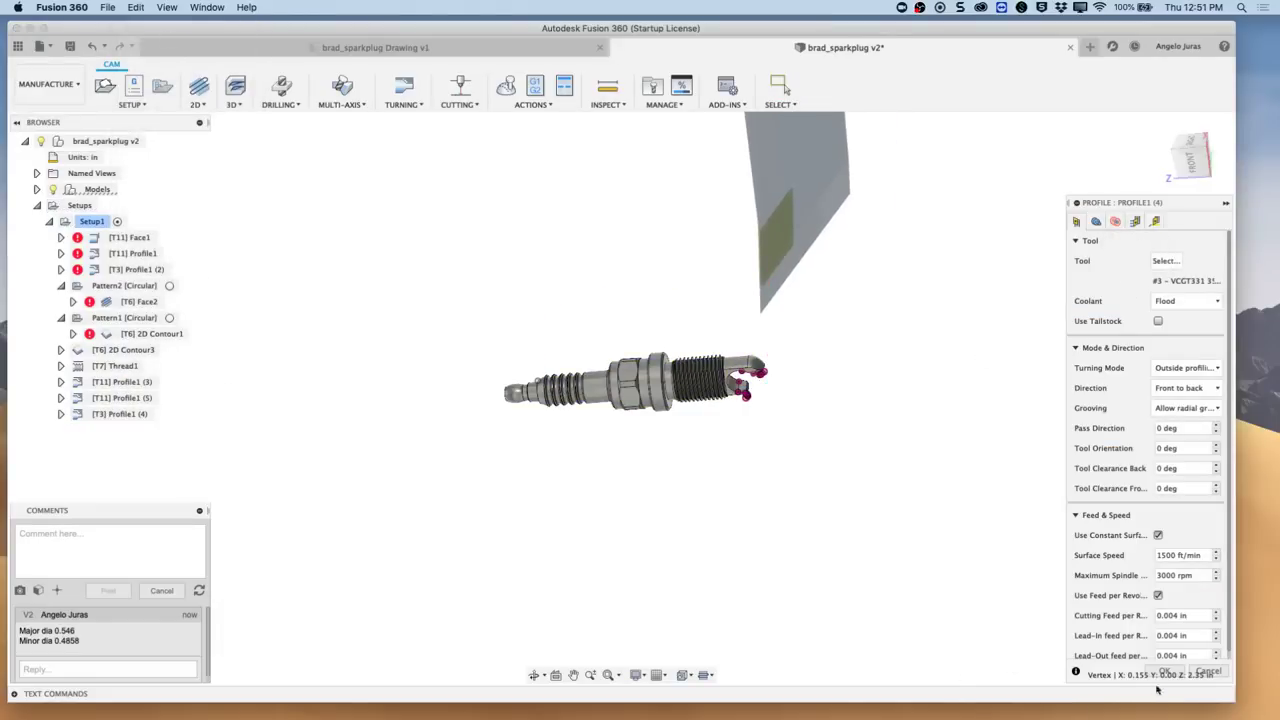
pyautogui.click(1208, 671)
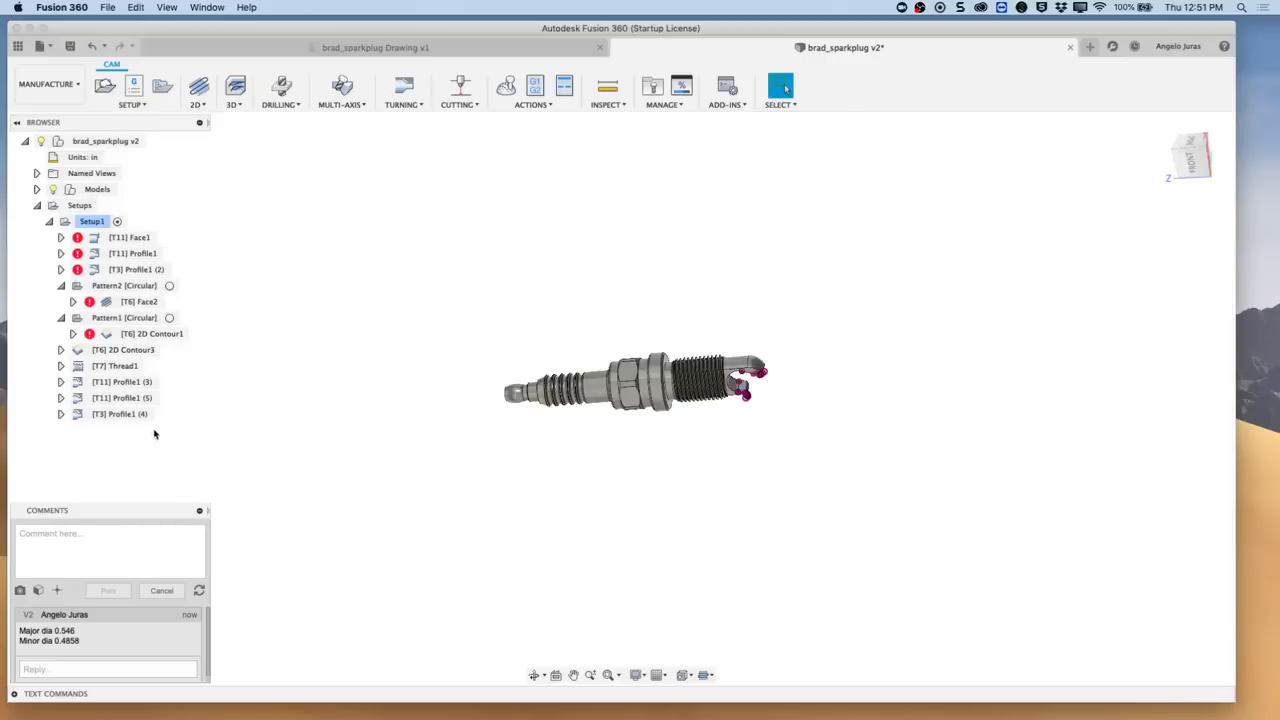
# Step: Compare the toolpaths of the T11 Profile1 (3), T11 Profile1 (5) and T3 Profile1 (4) operations
pyautogui.click(143, 401)
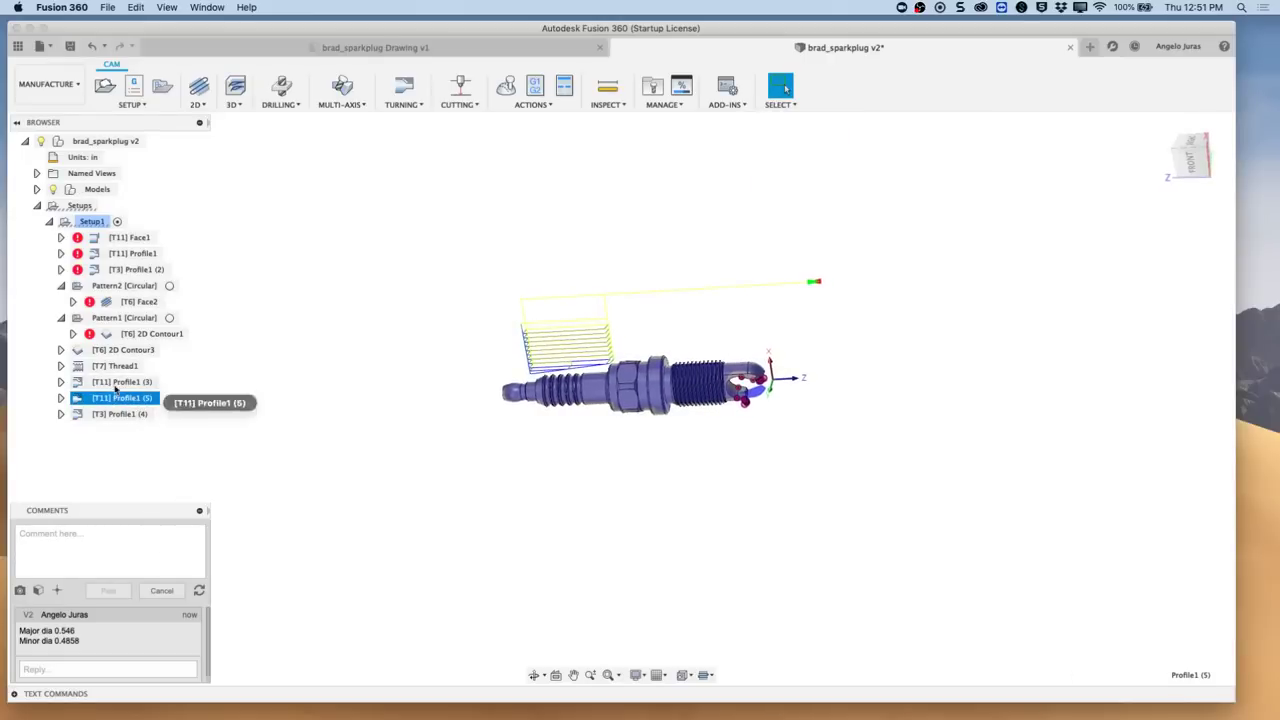
pyautogui.click(115, 414)
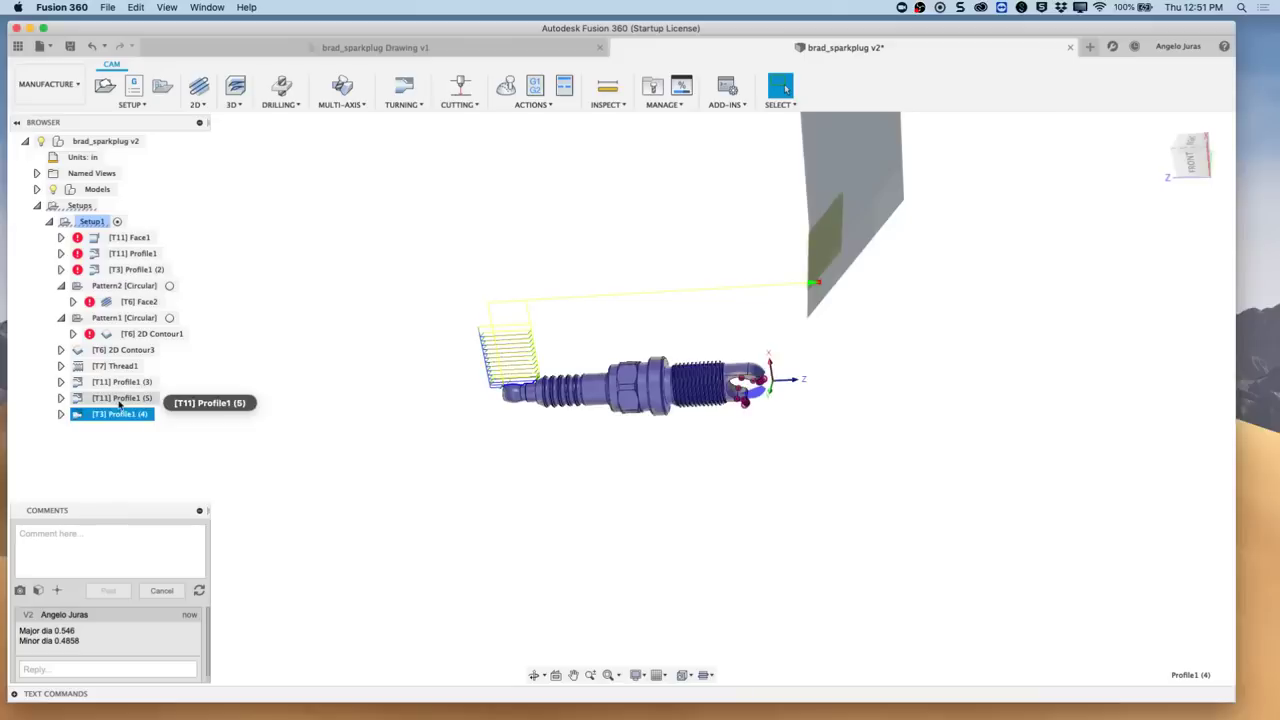
pyautogui.rightClick(109, 417)
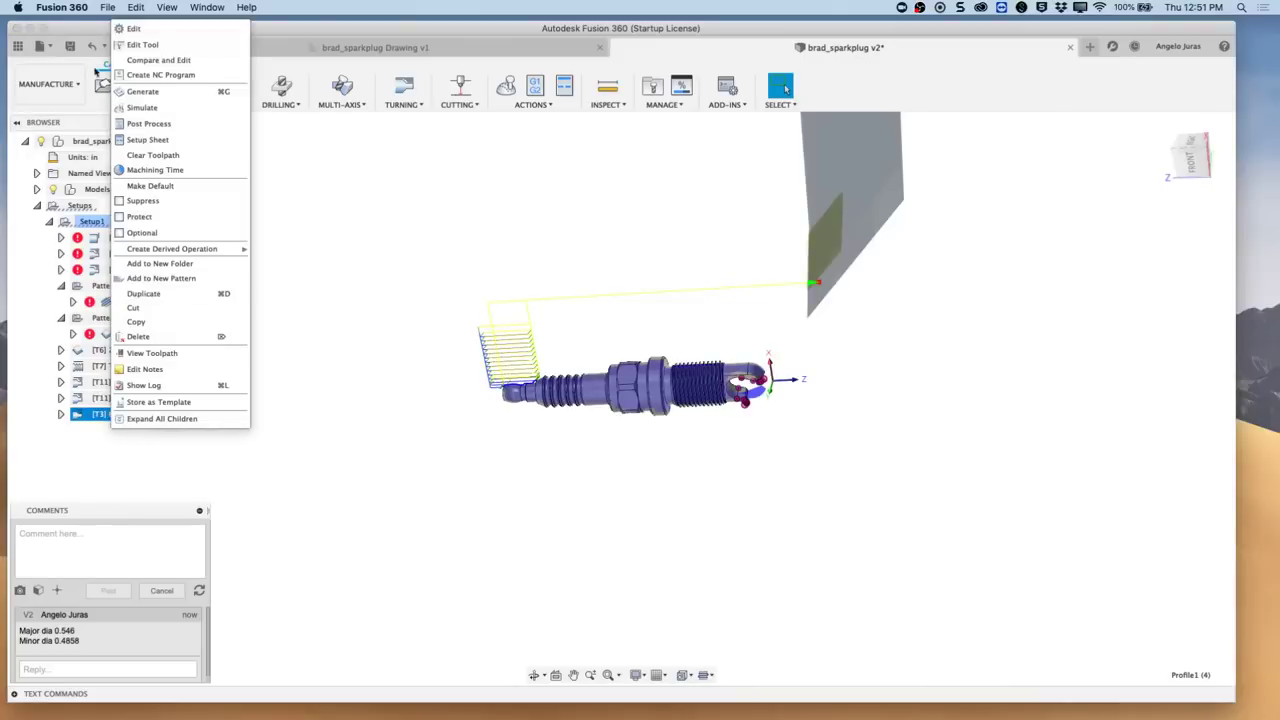
pyautogui.click(140, 29)
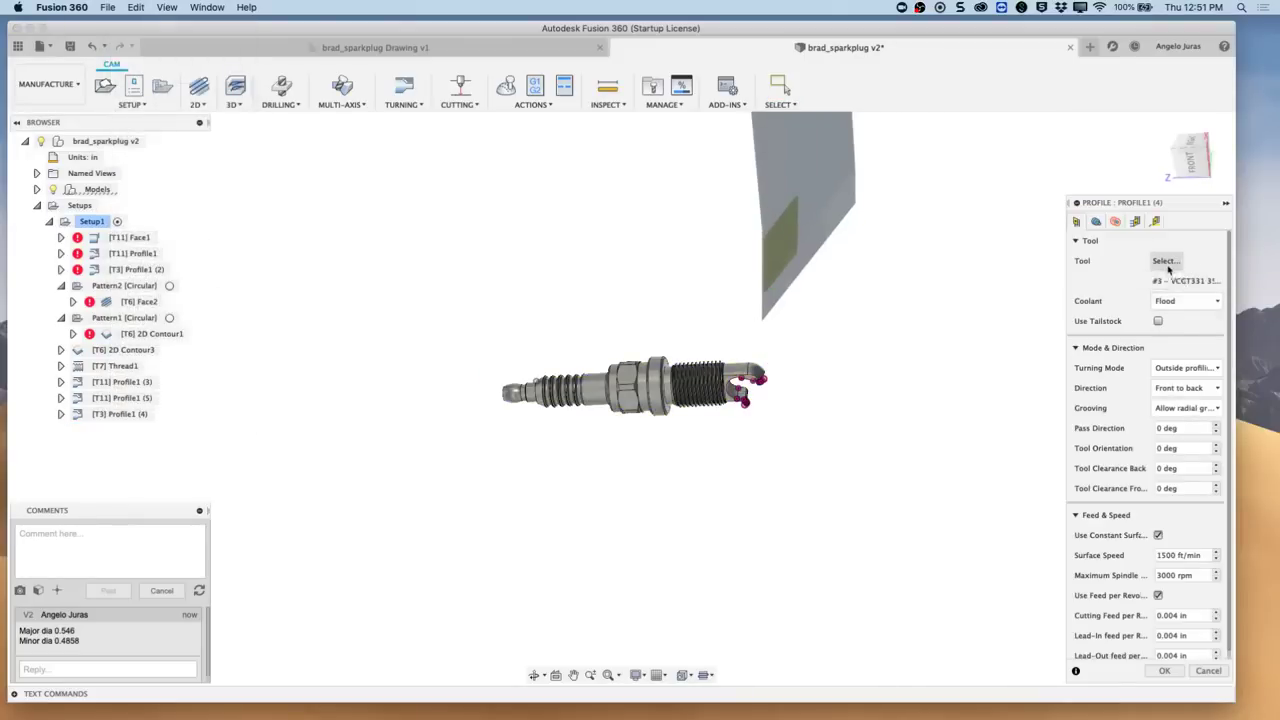
pyautogui.click(1207, 671)
pyautogui.click(122, 382)
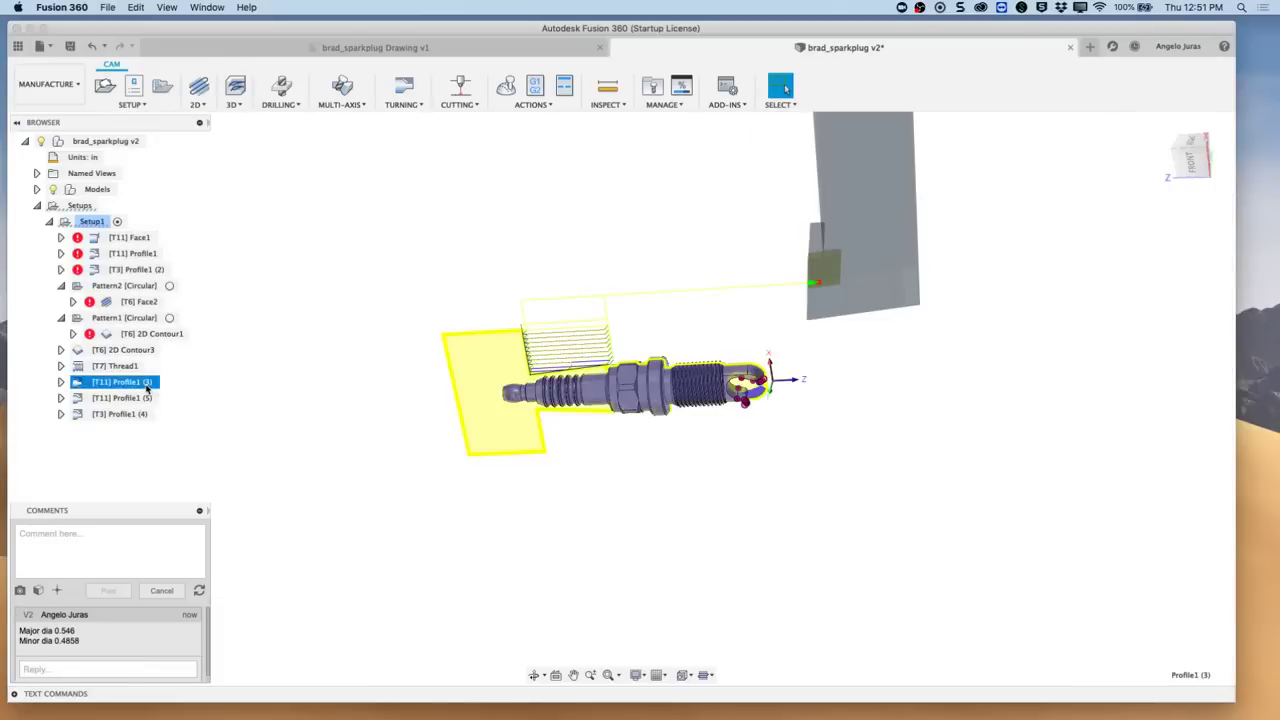
pyautogui.click(138, 398)
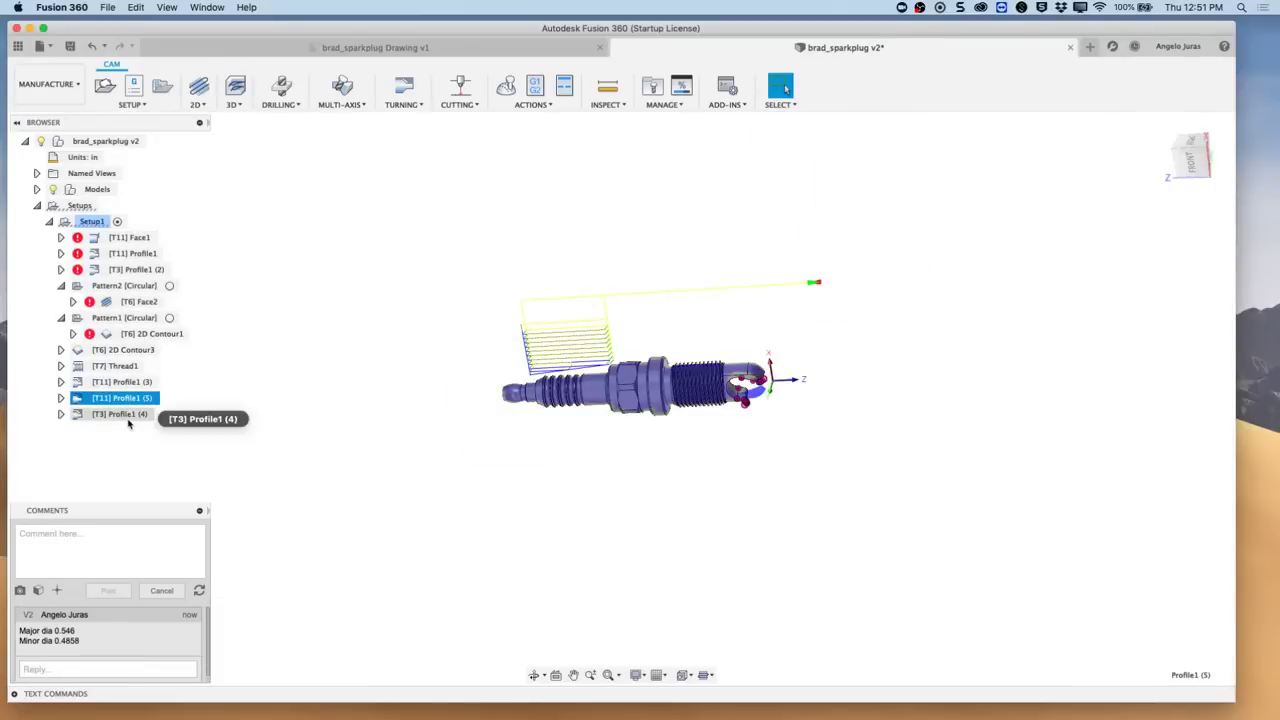
pyautogui.click(122, 414)
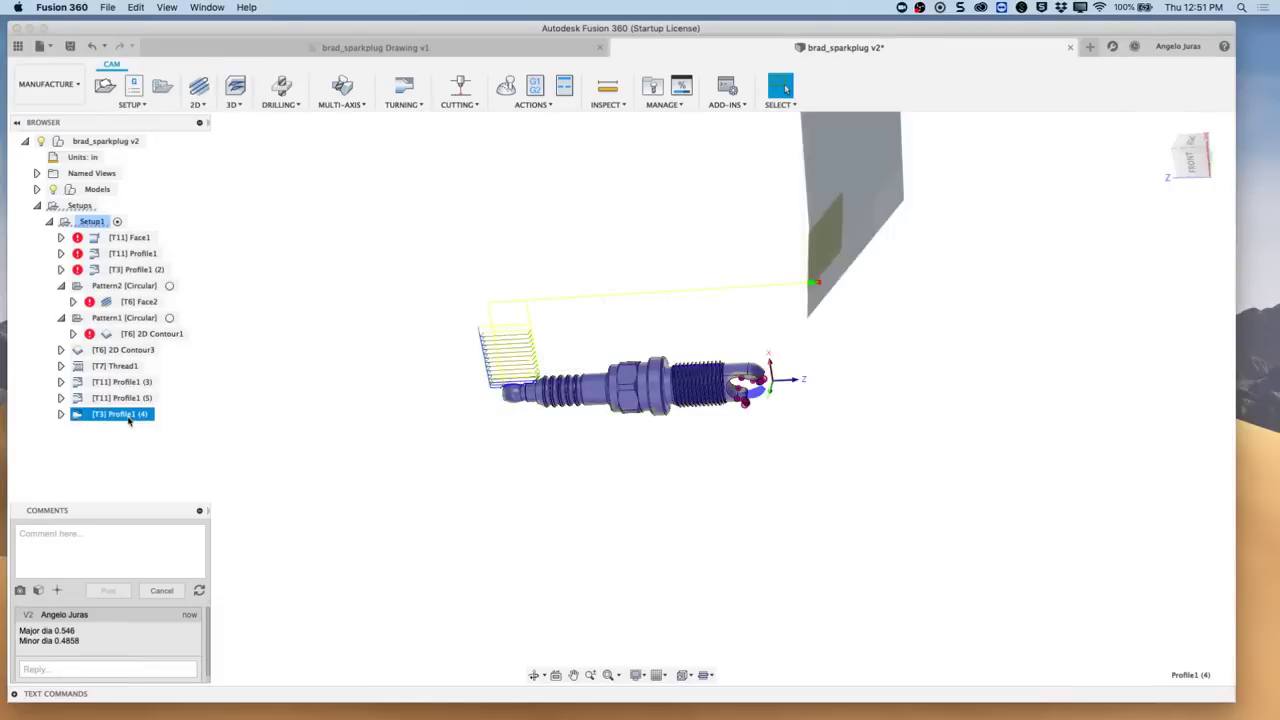
# Step: Delete the duplicated T11 roughing operation, Profile1 (5)
pyautogui.click(130, 399)
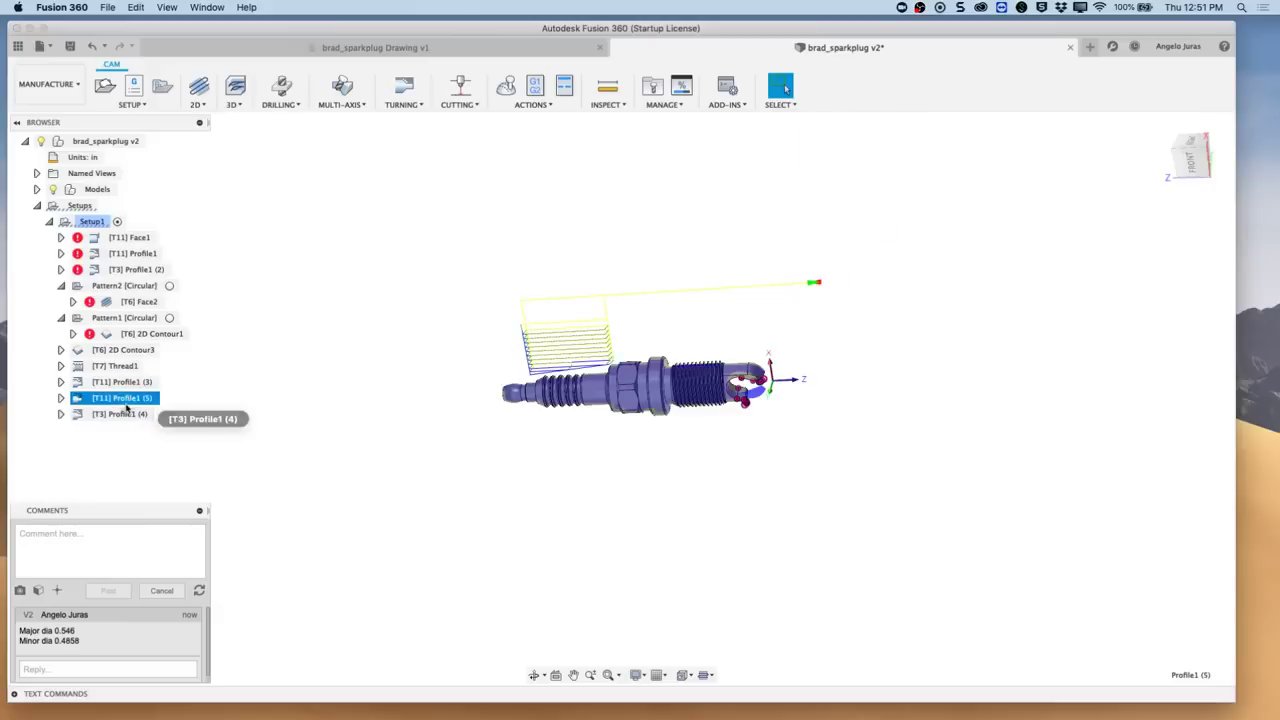
pyautogui.click(119, 386)
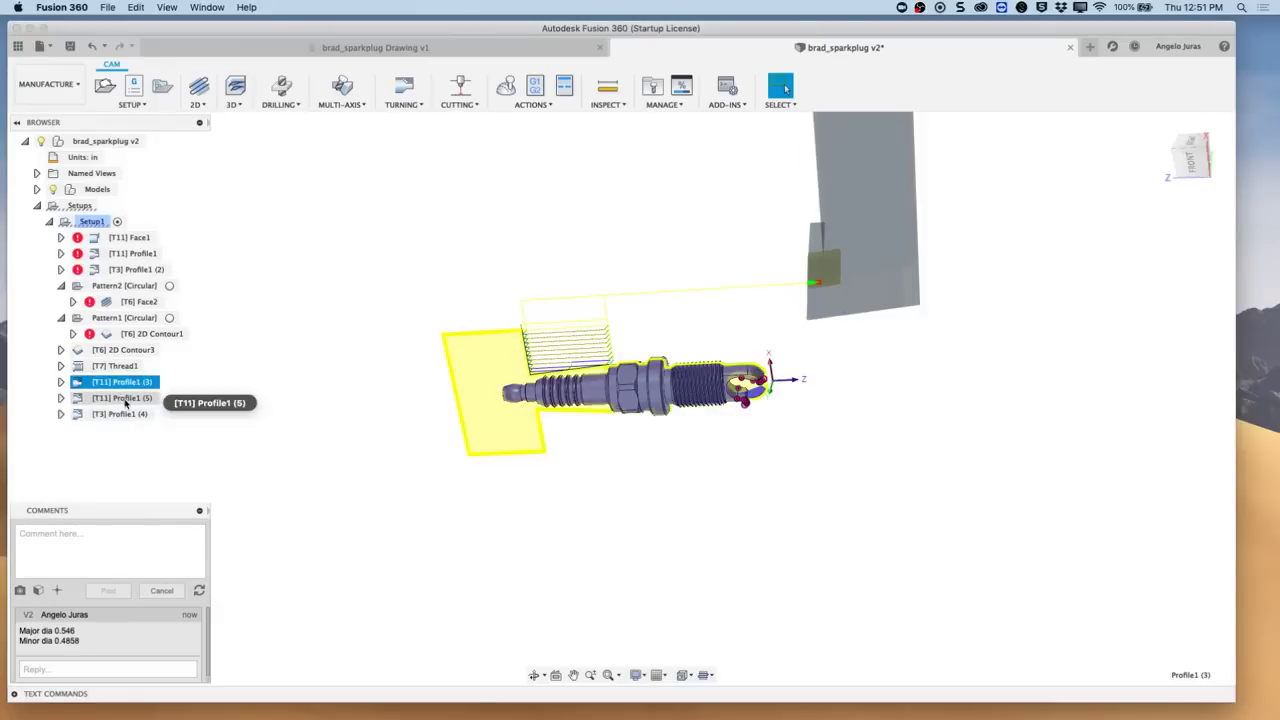
pyautogui.click(127, 400)
pyautogui.press('Delete')
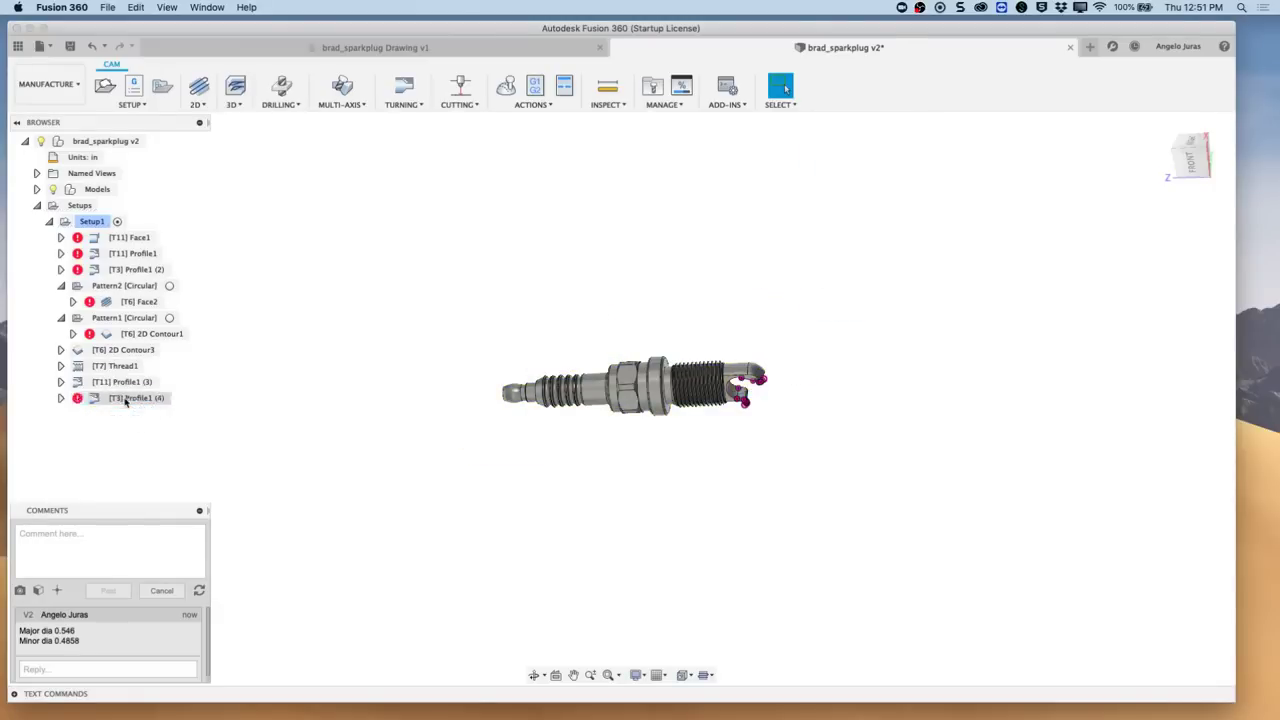
pyautogui.click(130, 384)
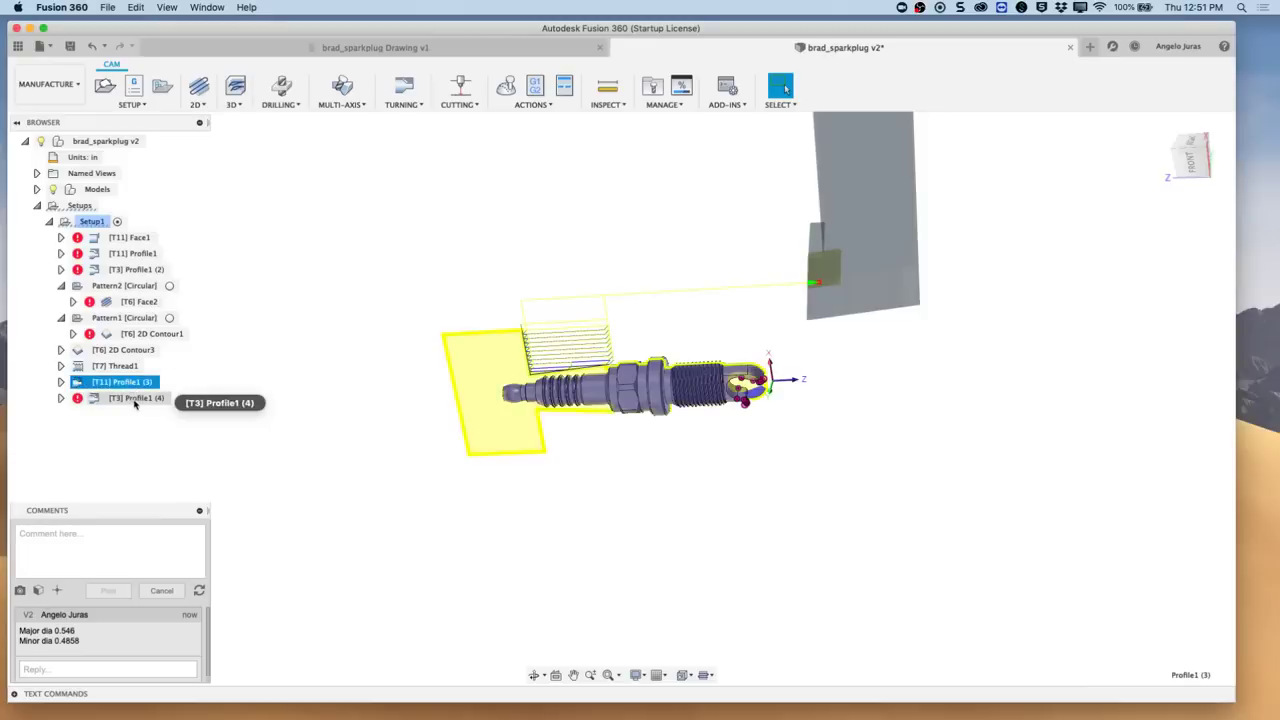
# Step: Edit the T3 Profile1 (4) operation and replace its Front Reference with the point at the rear edge of the hex body's collar
pyautogui.click(135, 399)
pyautogui.rightClick(135, 399)
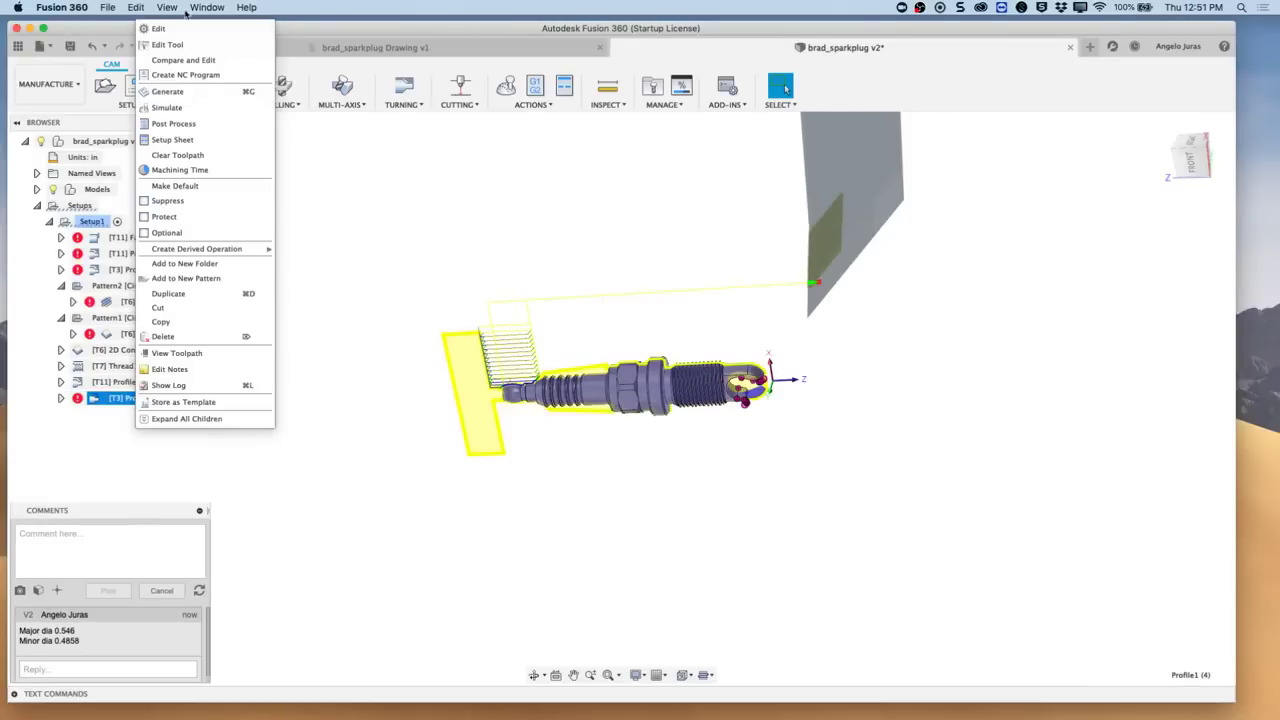
pyautogui.click(159, 29)
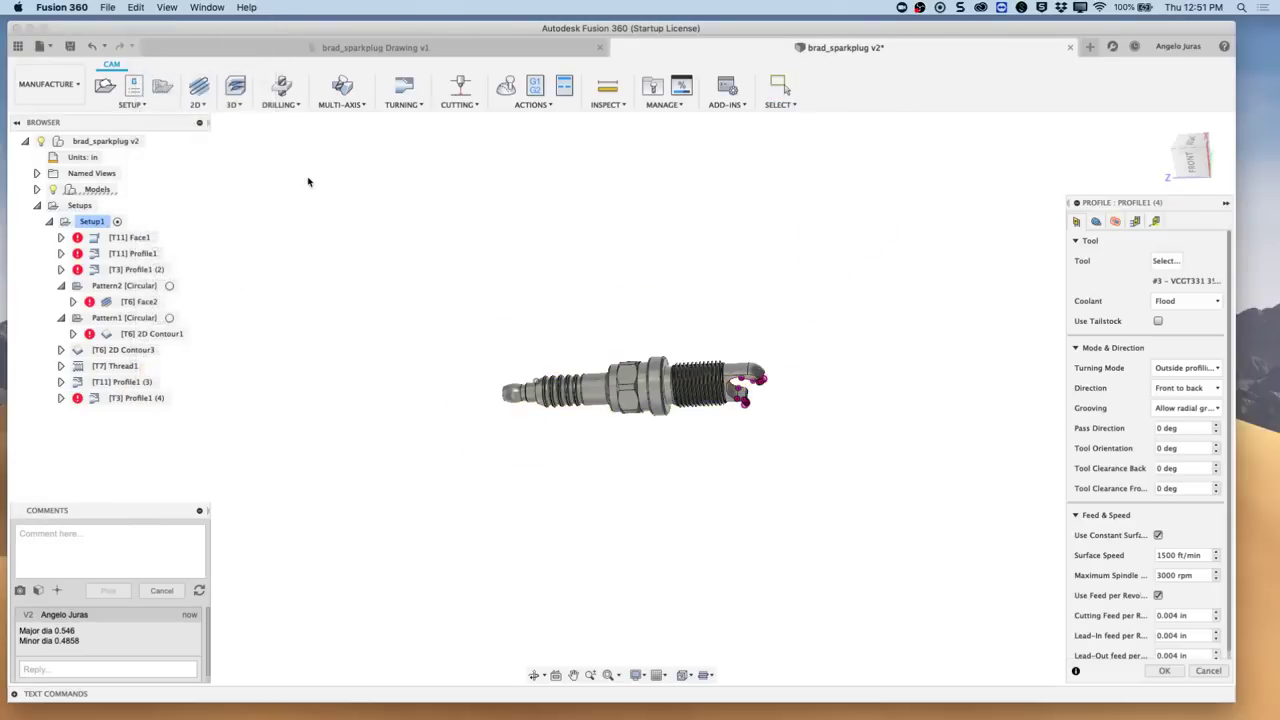
pyautogui.click(1096, 221)
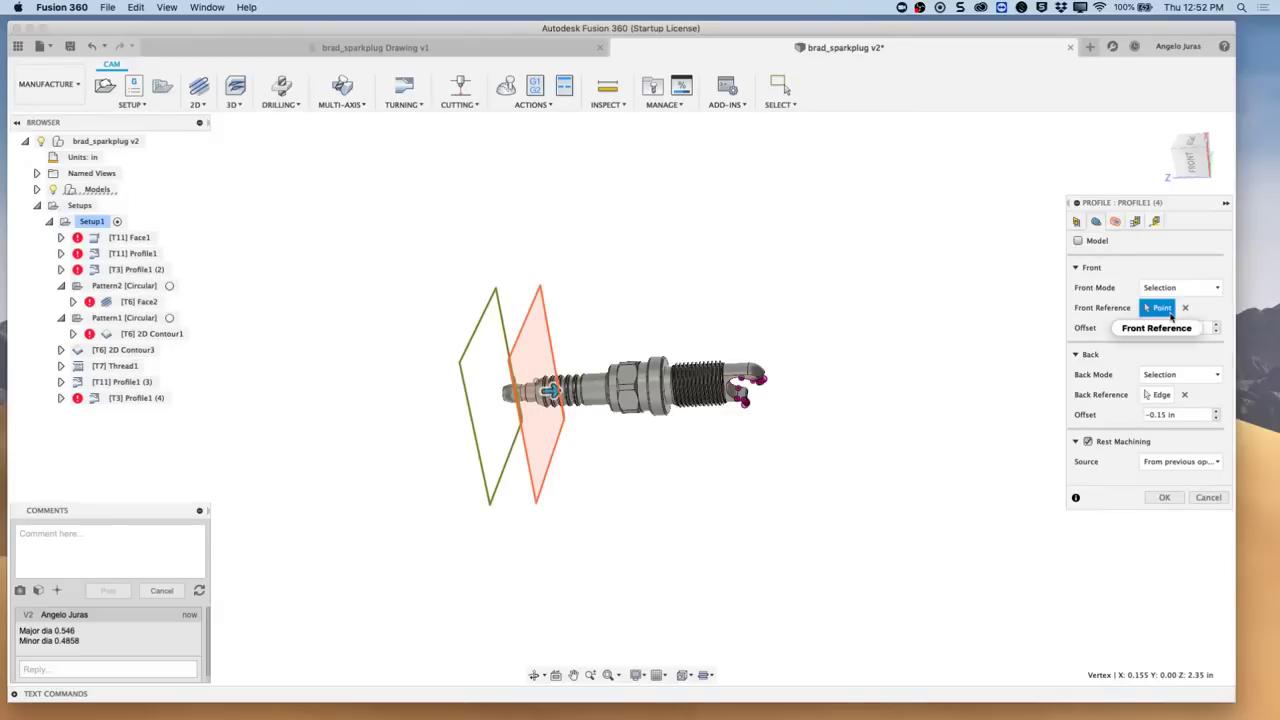
pyautogui.click(1189, 165)
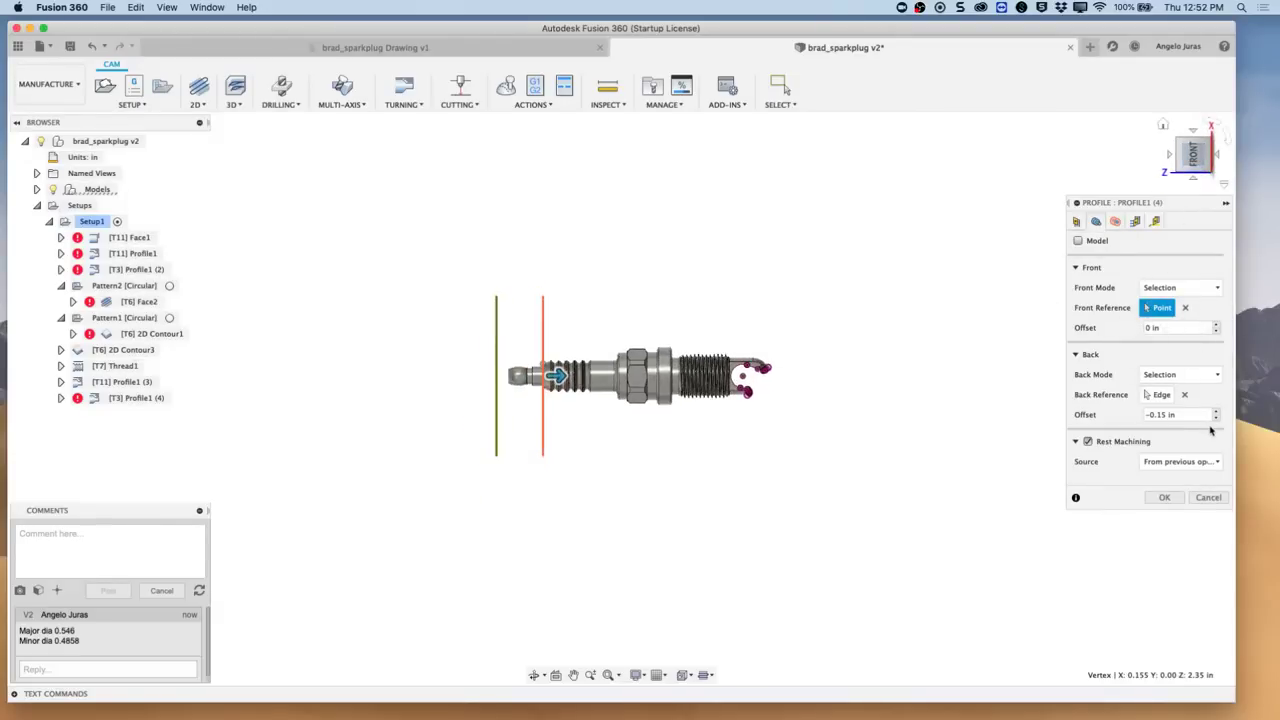
pyautogui.click(1185, 307)
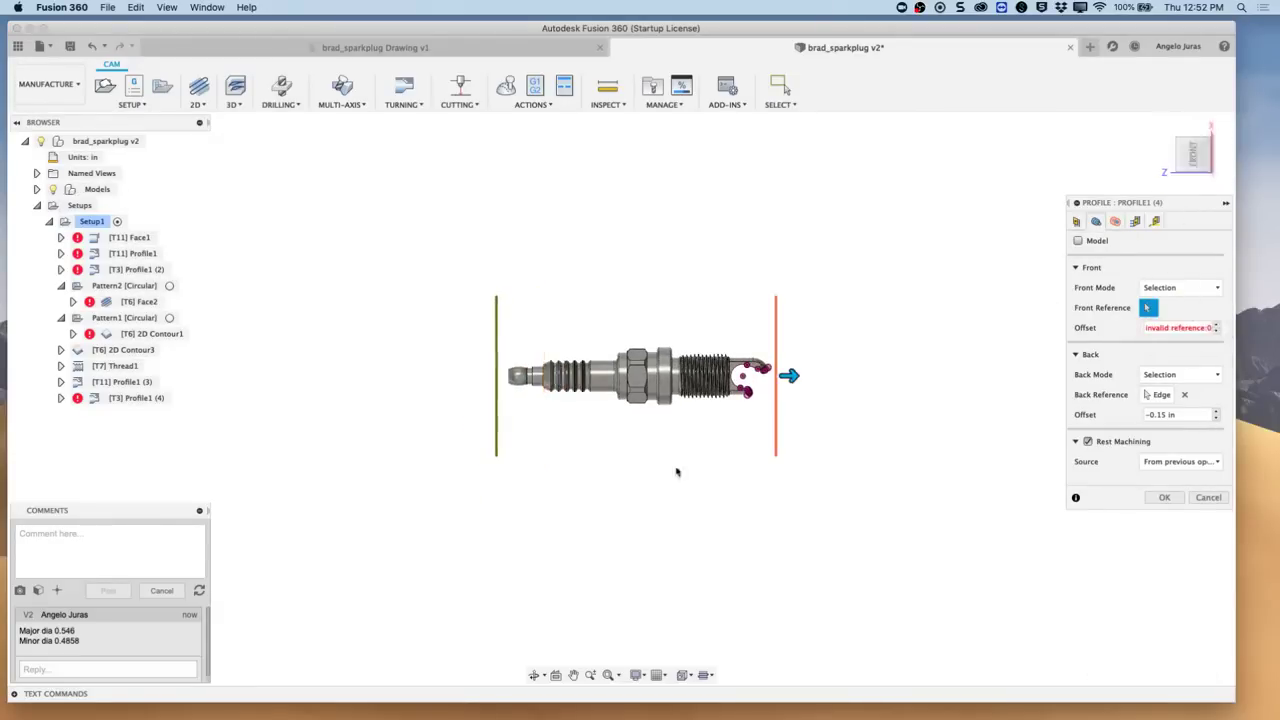
pyautogui.scroll(6, 591, 397)
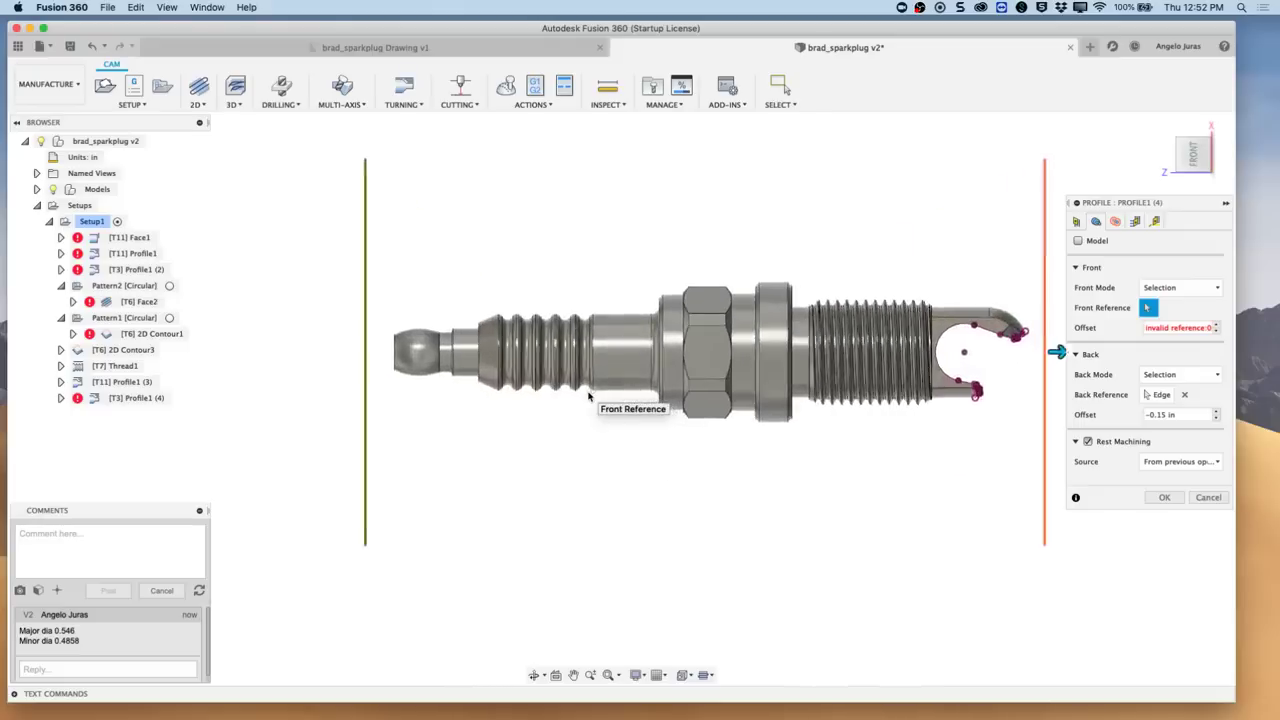
pyautogui.click(663, 298)
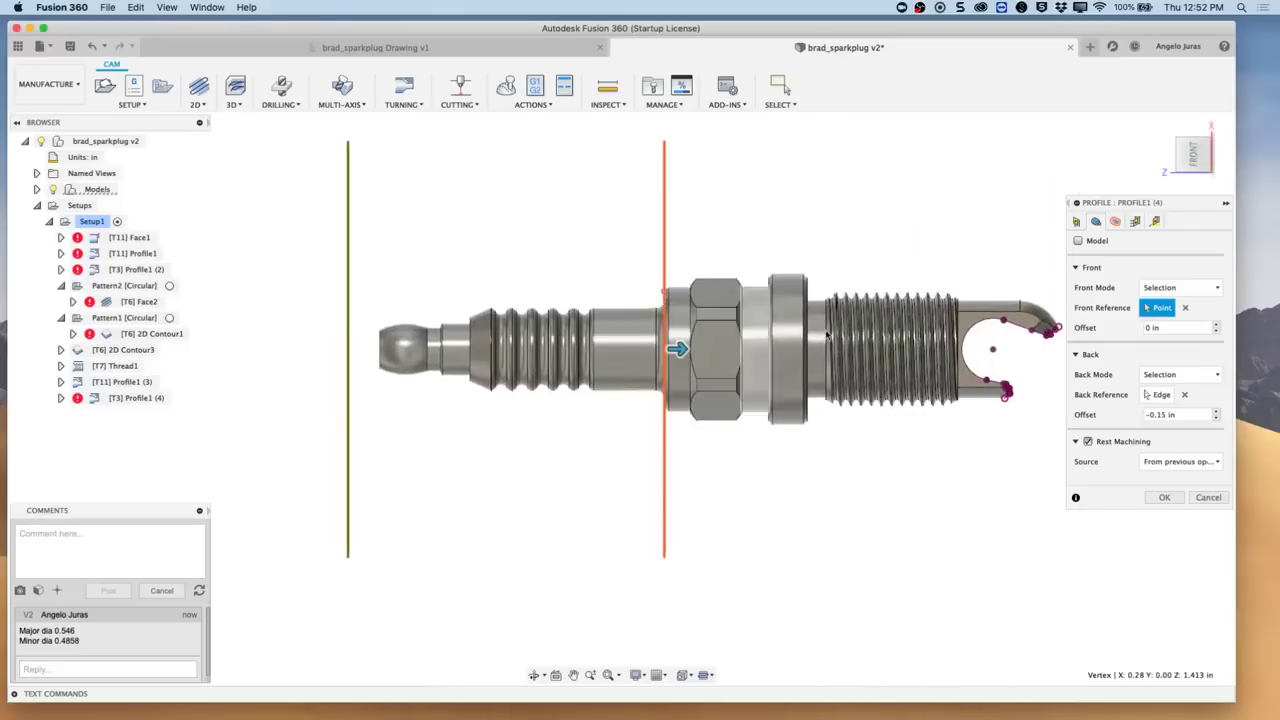
# Step: Replace the Back Reference with the point at the rear end of the ribbed section and regenerate the T3 toolpath
pyautogui.click(1184, 394)
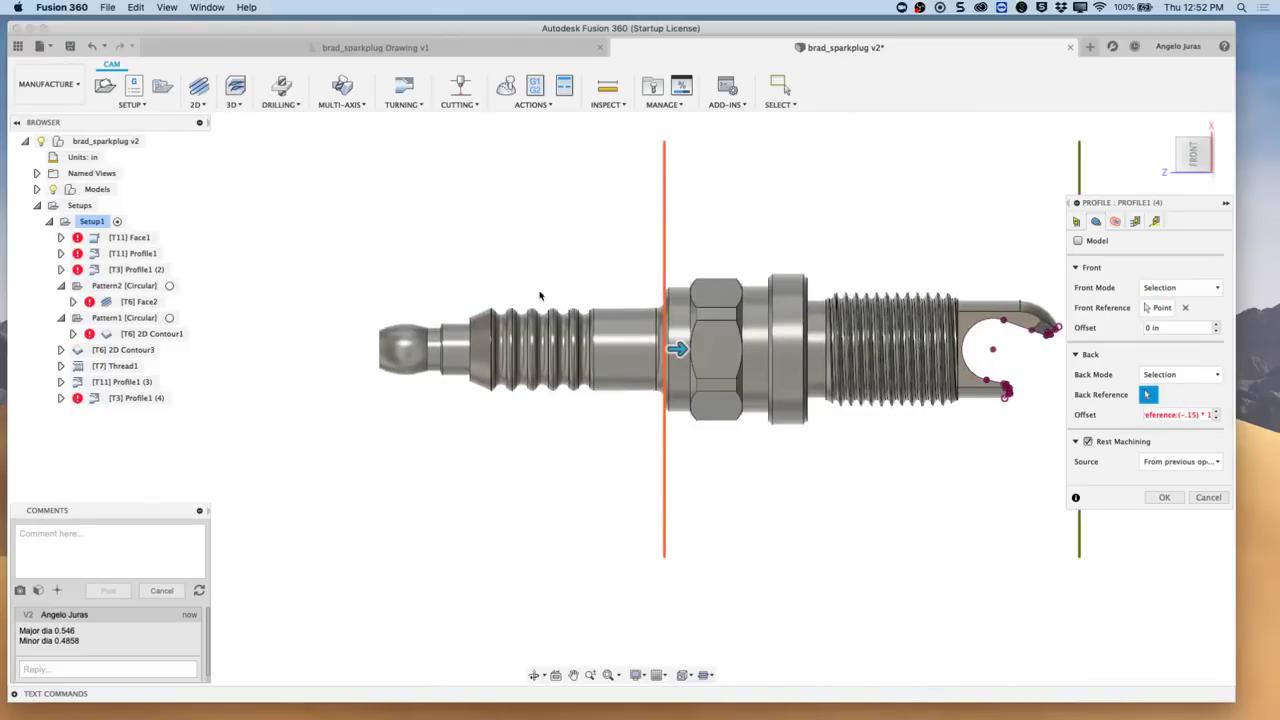
pyautogui.click(470, 321)
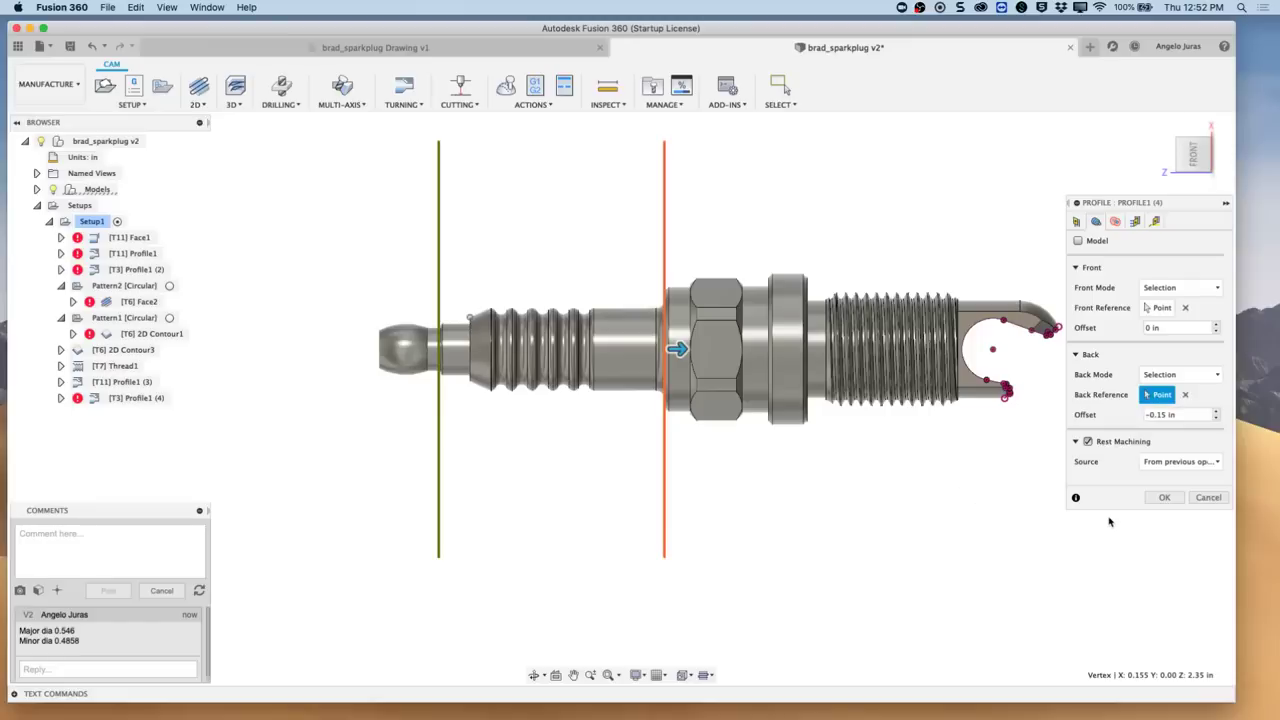
pyautogui.click(1163, 497)
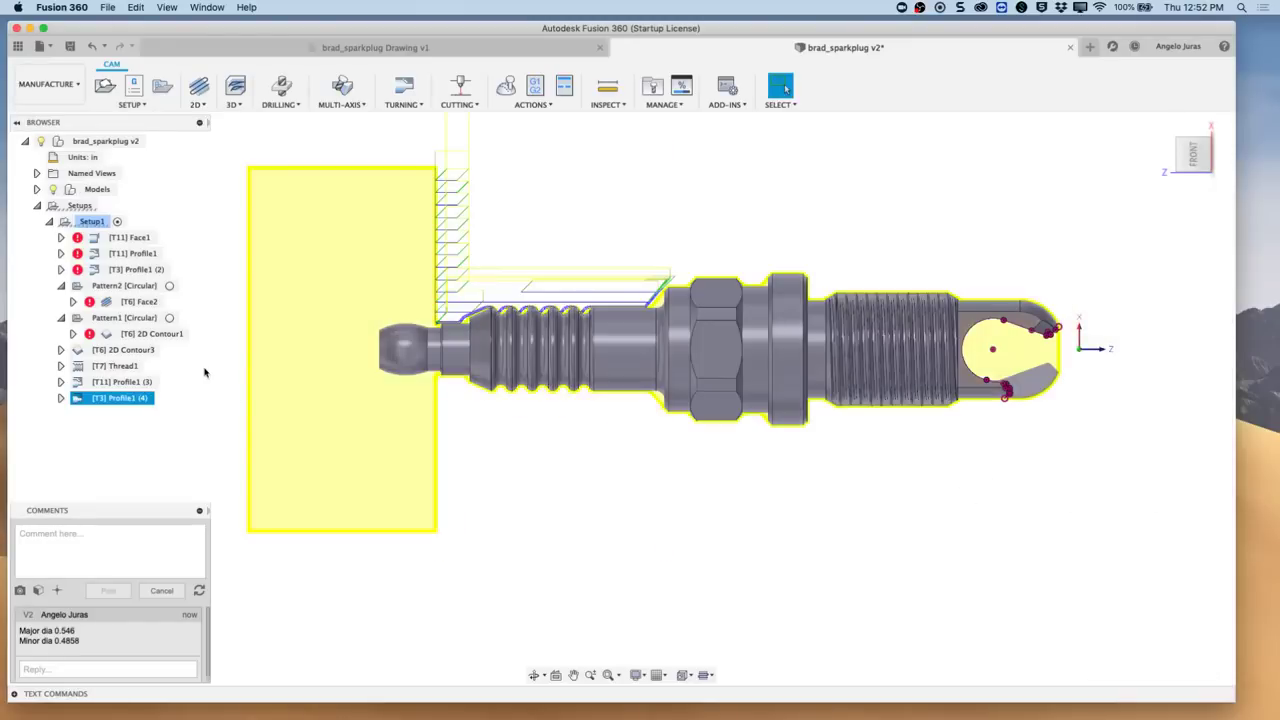
# Step: Set the back offset of the T3 Profile1 (4) operation to 0 and regenerate its toolpath
pyautogui.click(116, 383)
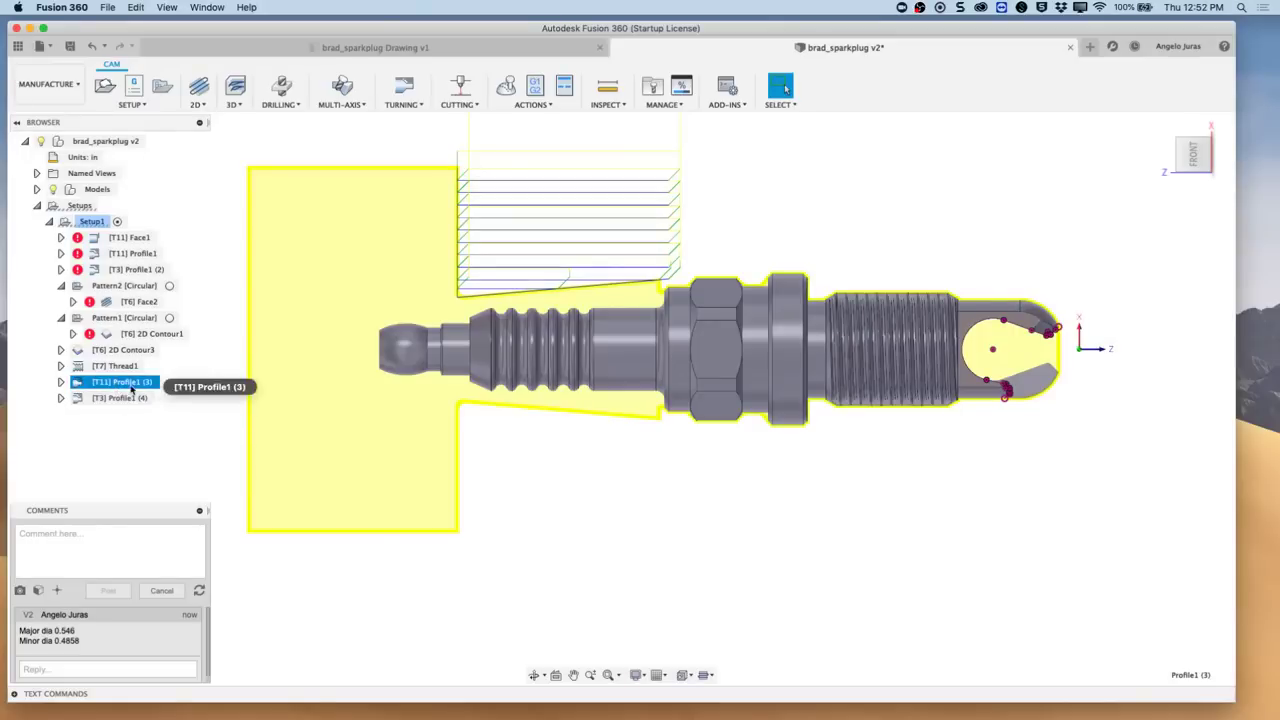
pyautogui.click(124, 399)
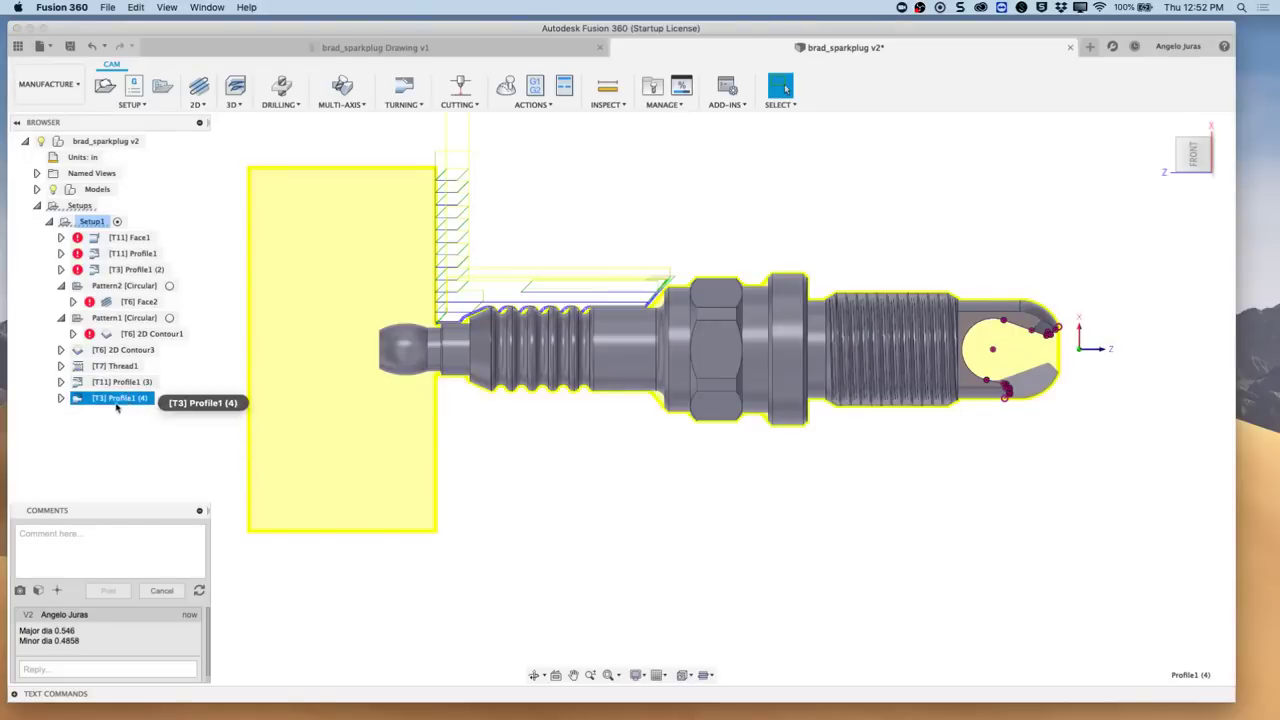
pyautogui.rightClick(119, 401)
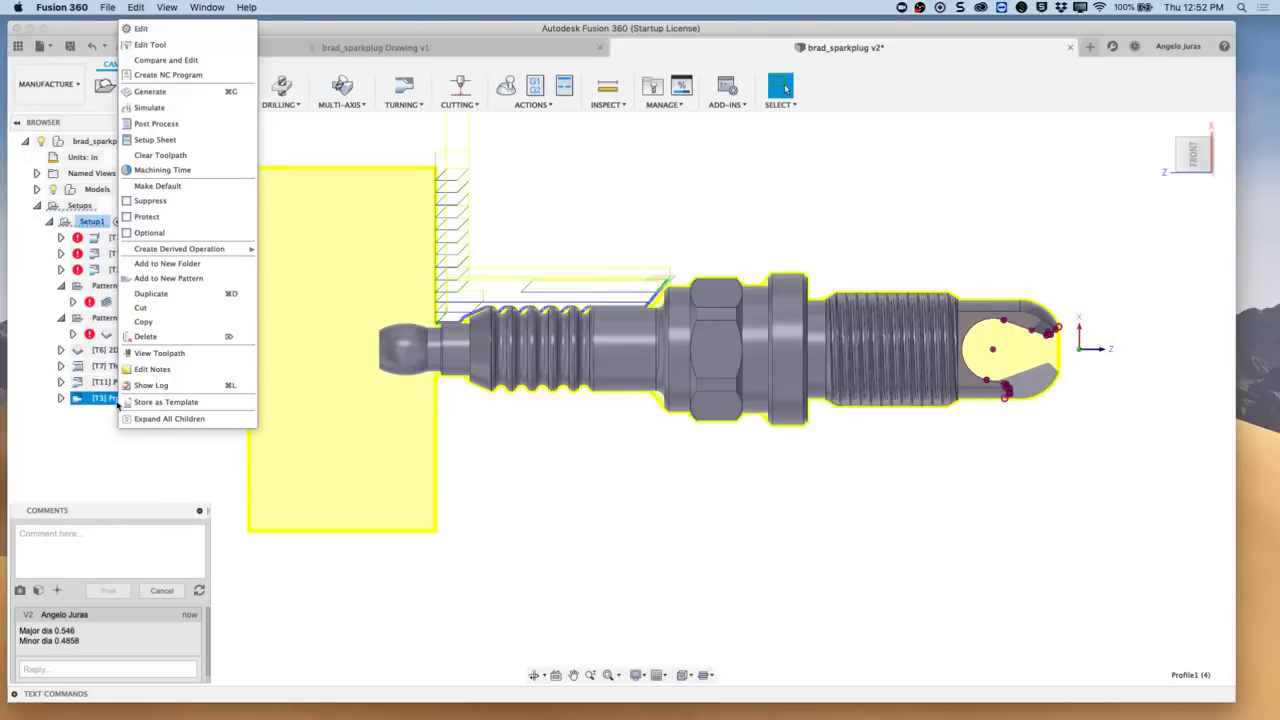
pyautogui.click(150, 29)
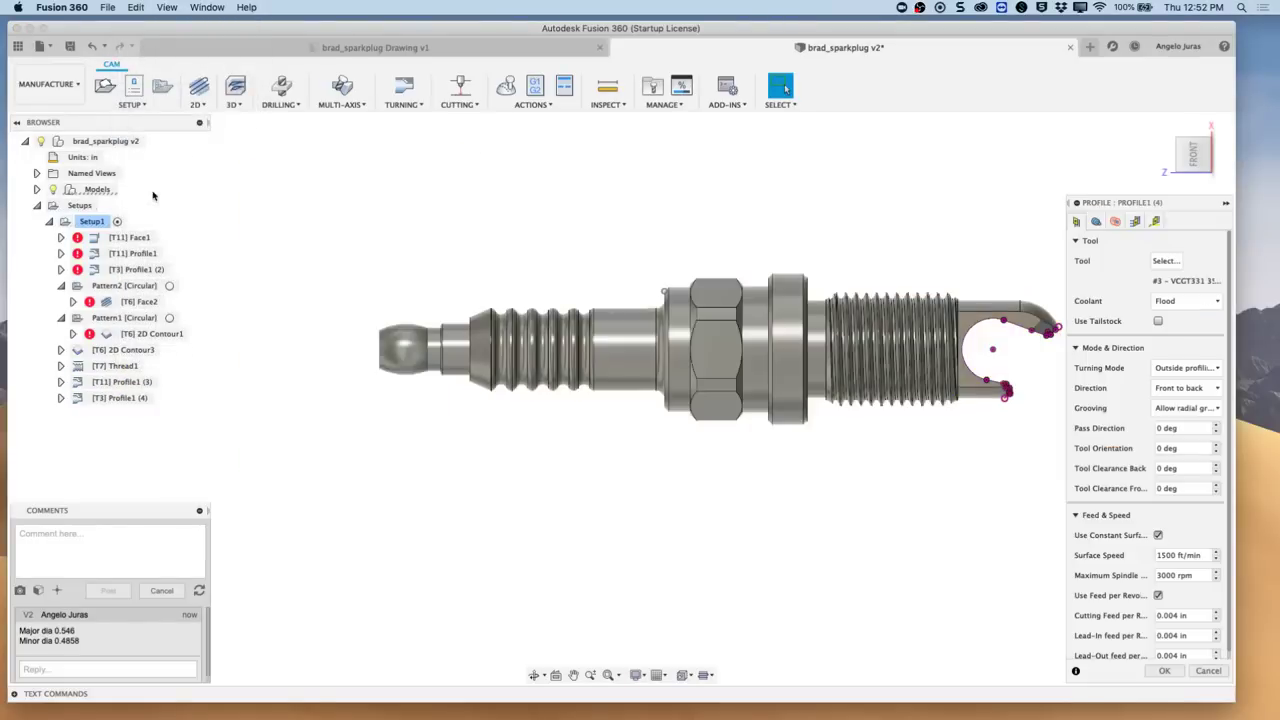
pyautogui.click(1115, 222)
pyautogui.click(1202, 410)
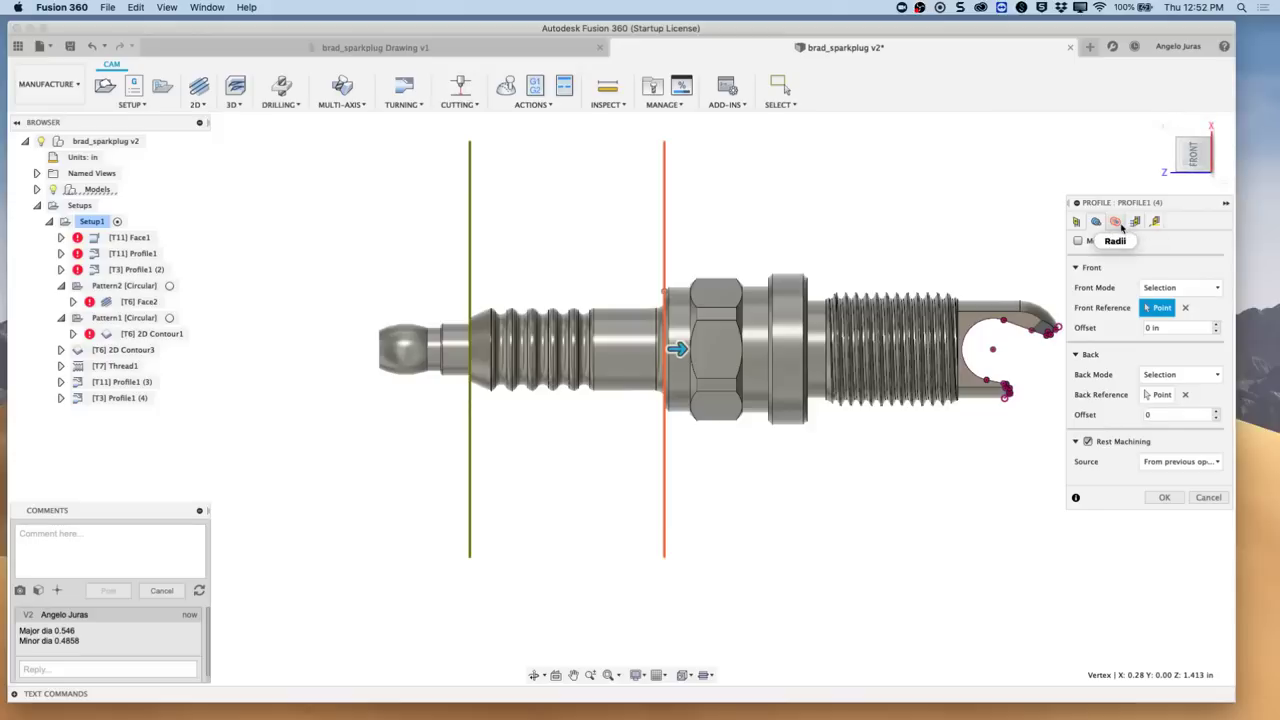
pyautogui.click(1165, 498)
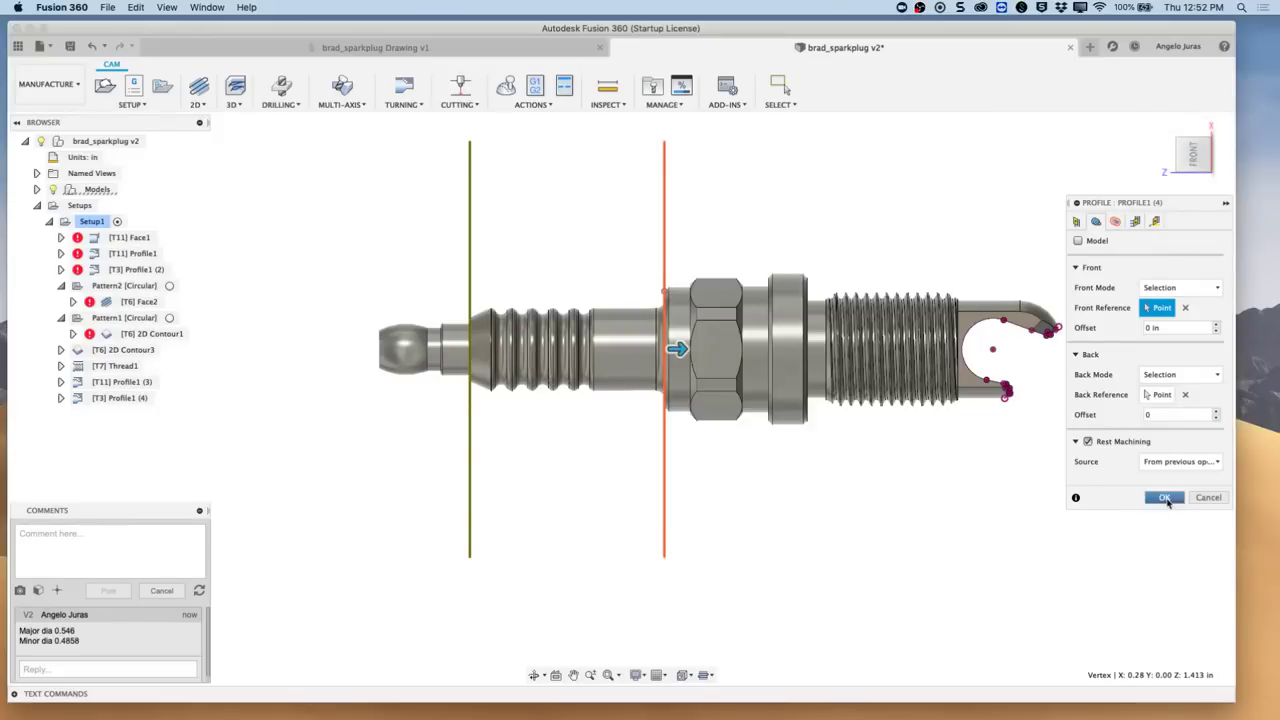
pyautogui.click(1165, 498)
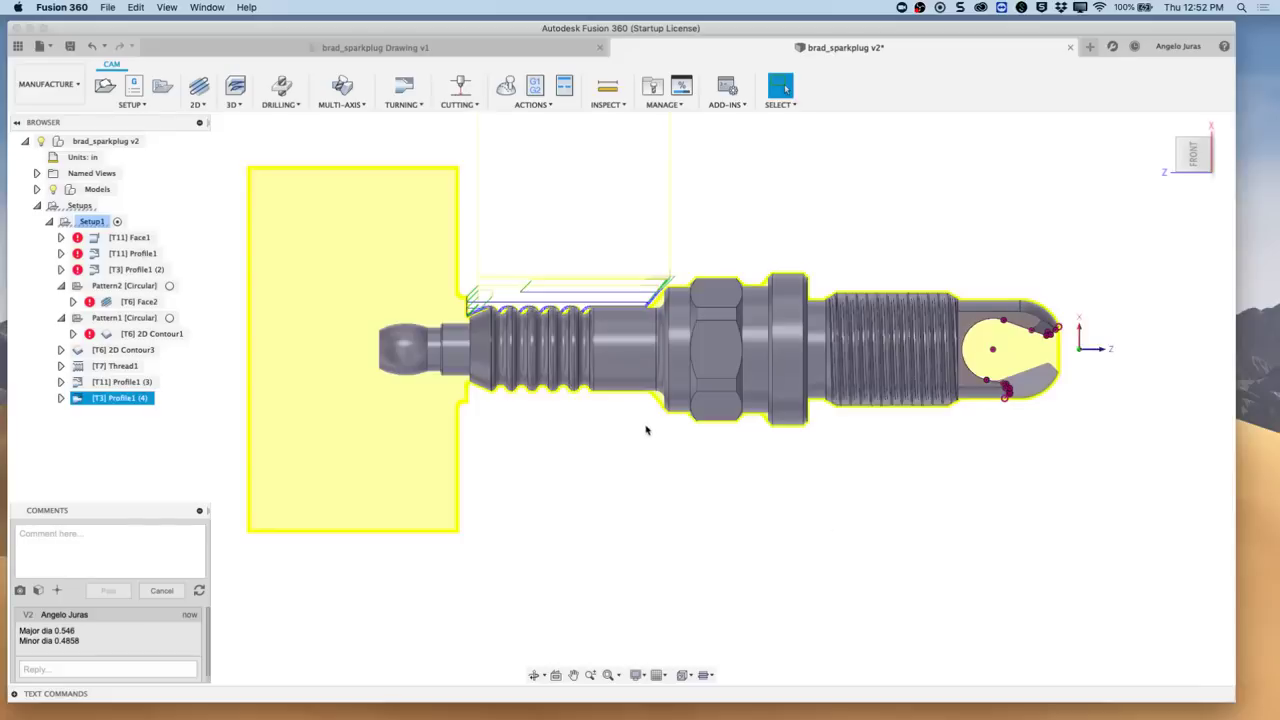
# Step: Copy the T11 Profile1 (3) roughing operation and paste it into Setup1
pyautogui.click(127, 383)
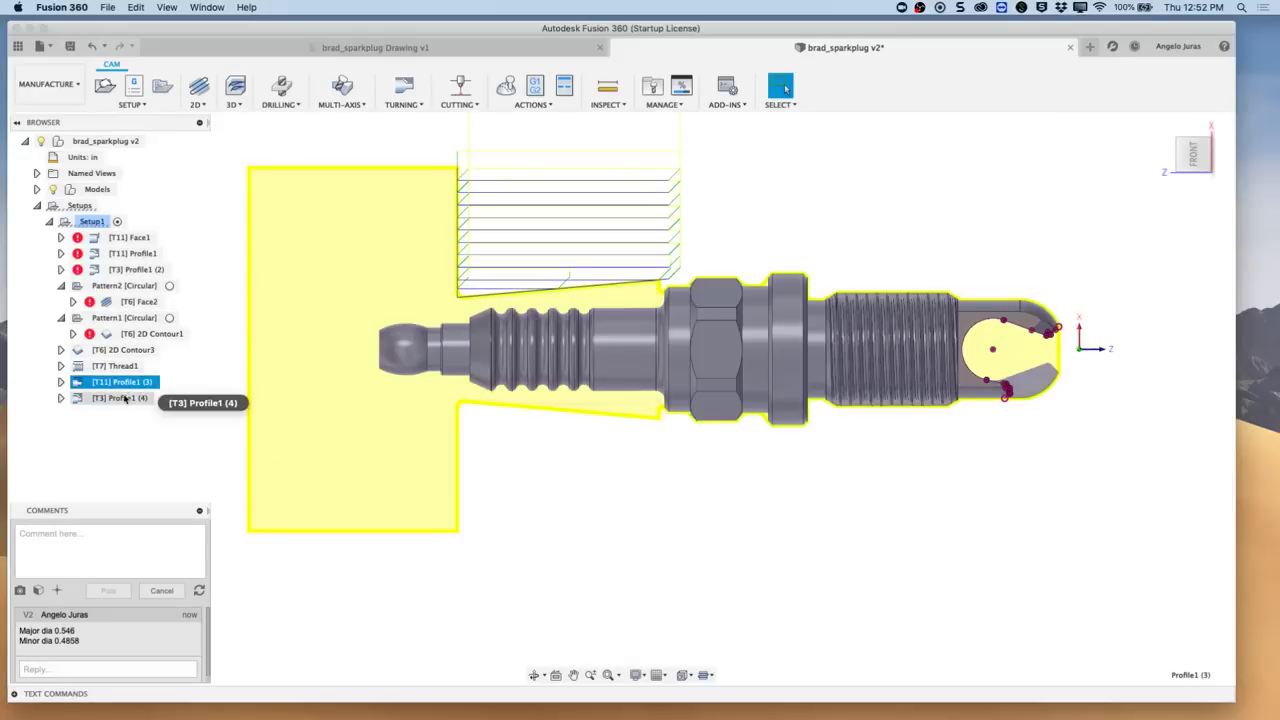
pyautogui.click(122, 398)
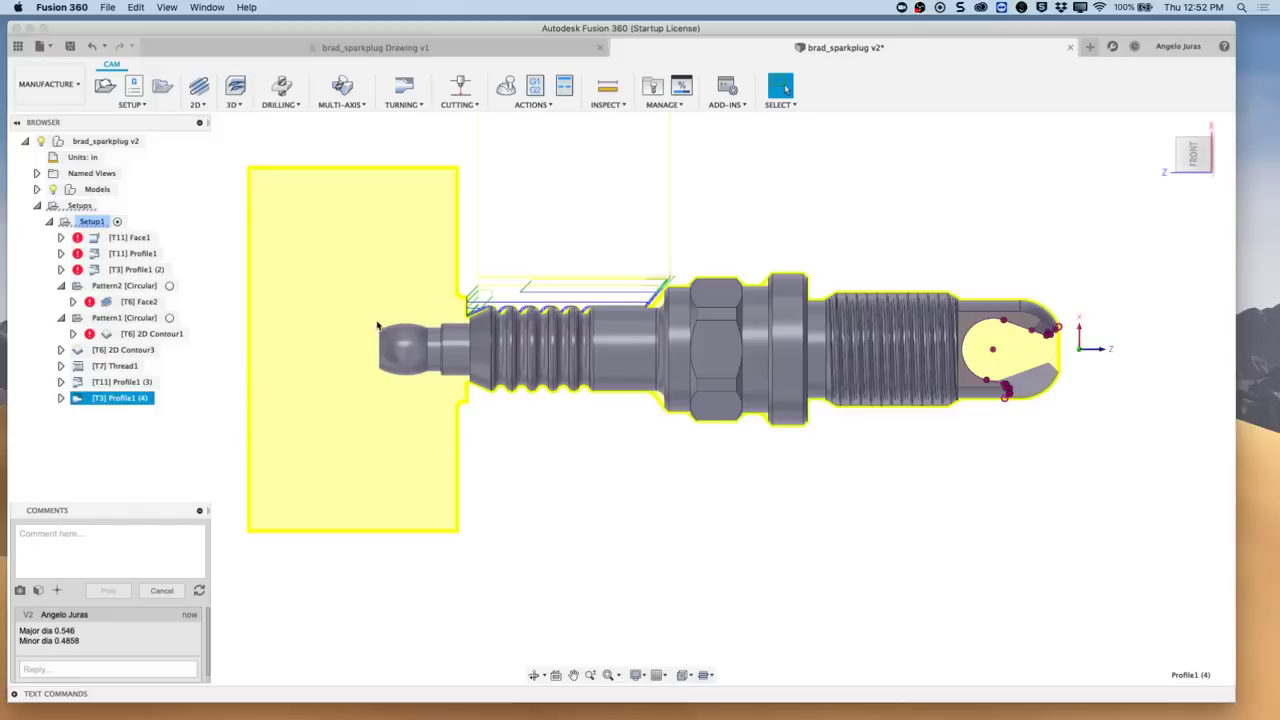
pyautogui.click(125, 383)
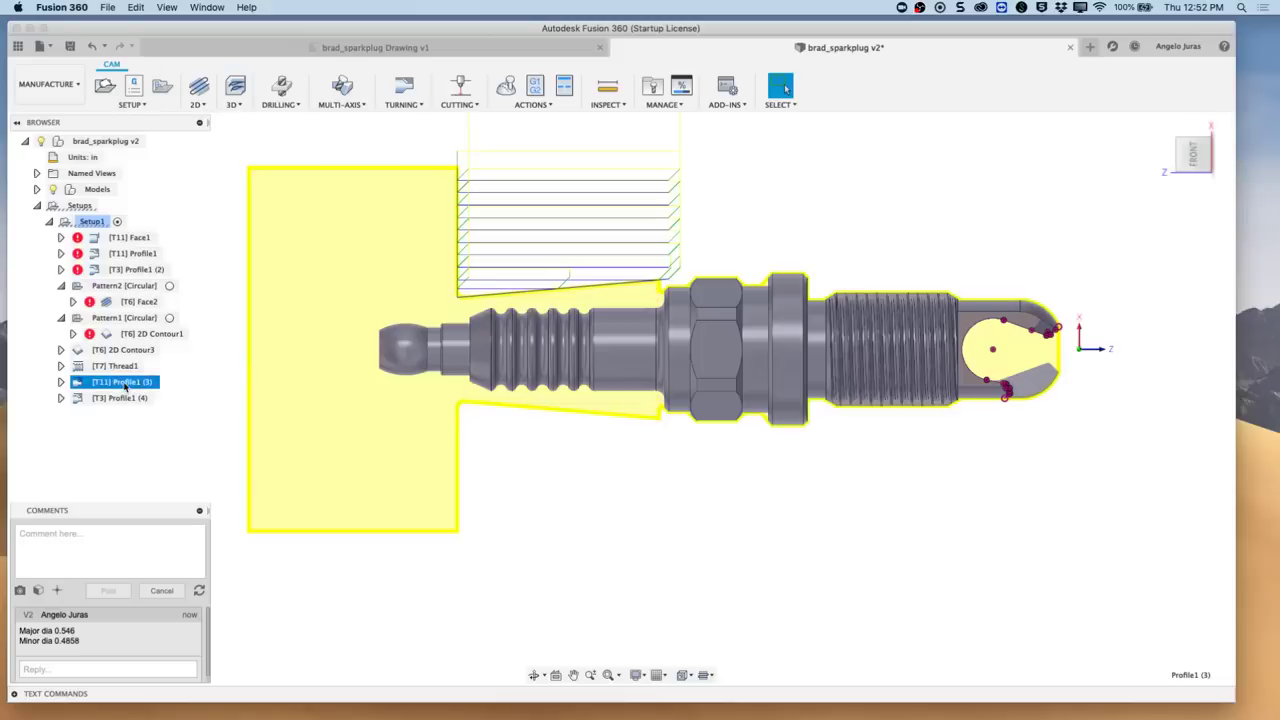
pyautogui.rightClick(125, 386)
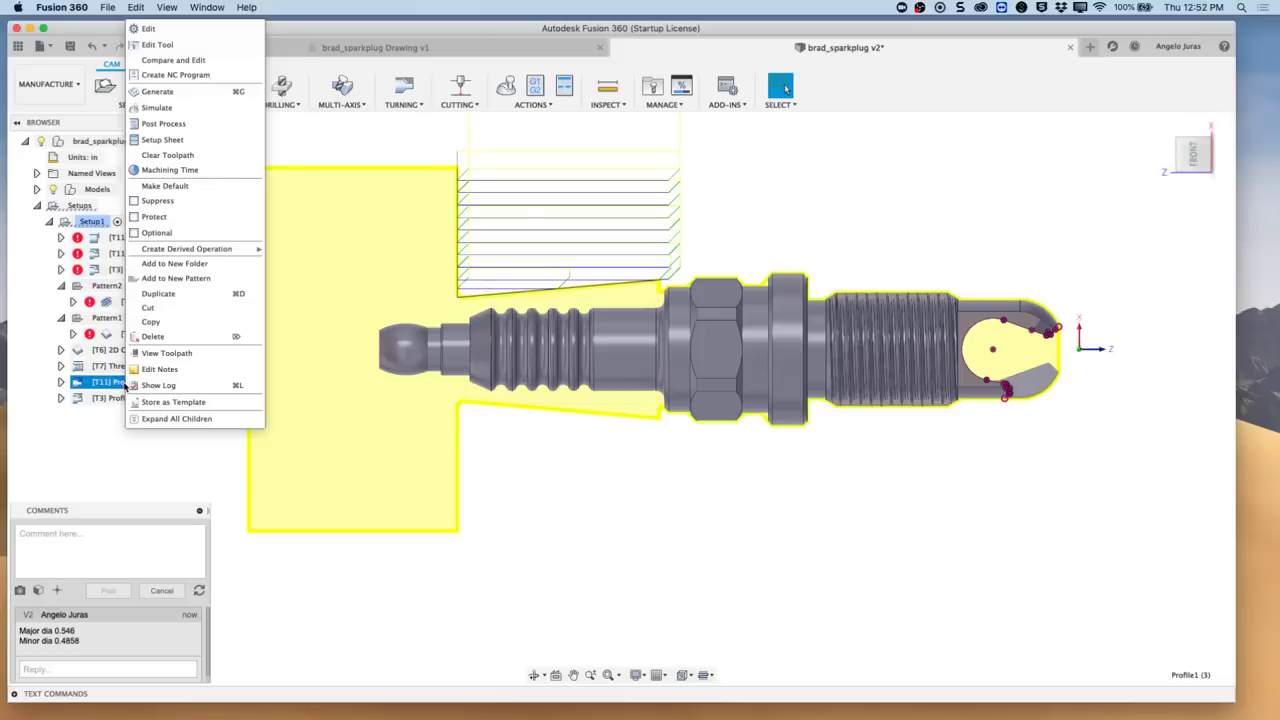
pyautogui.click(152, 322)
pyautogui.click(92, 222)
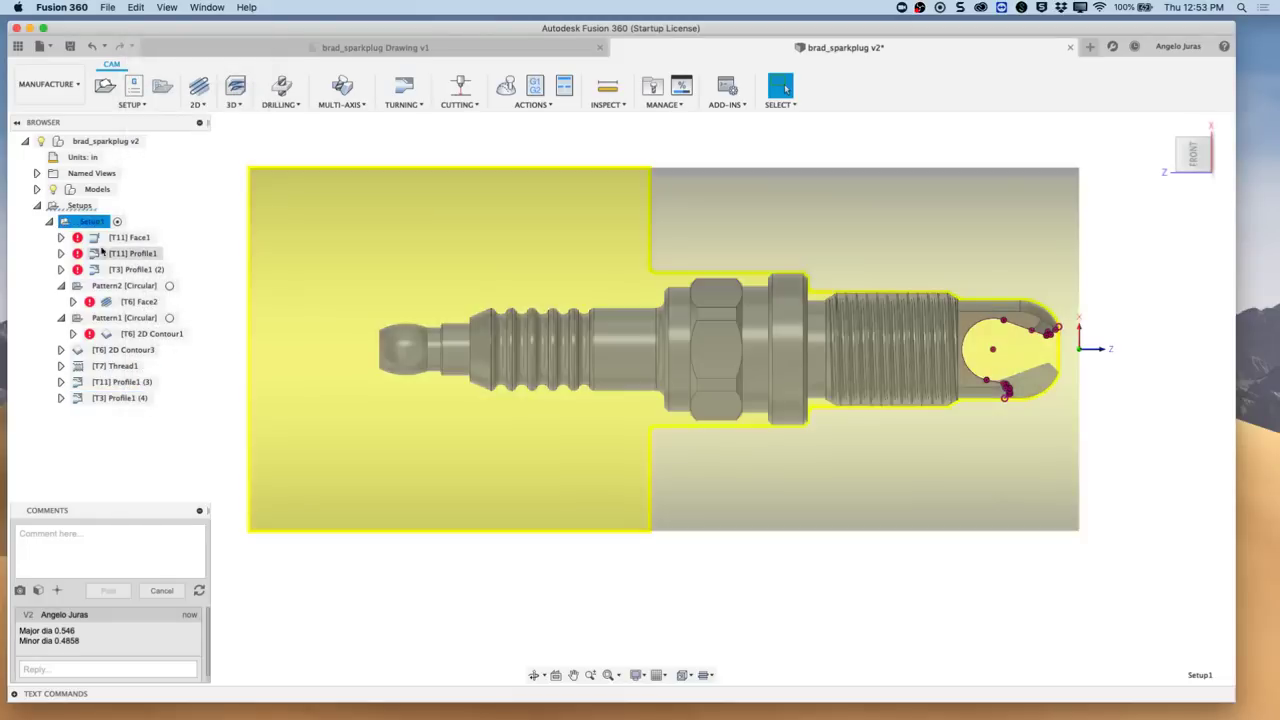
pyautogui.click(92, 222)
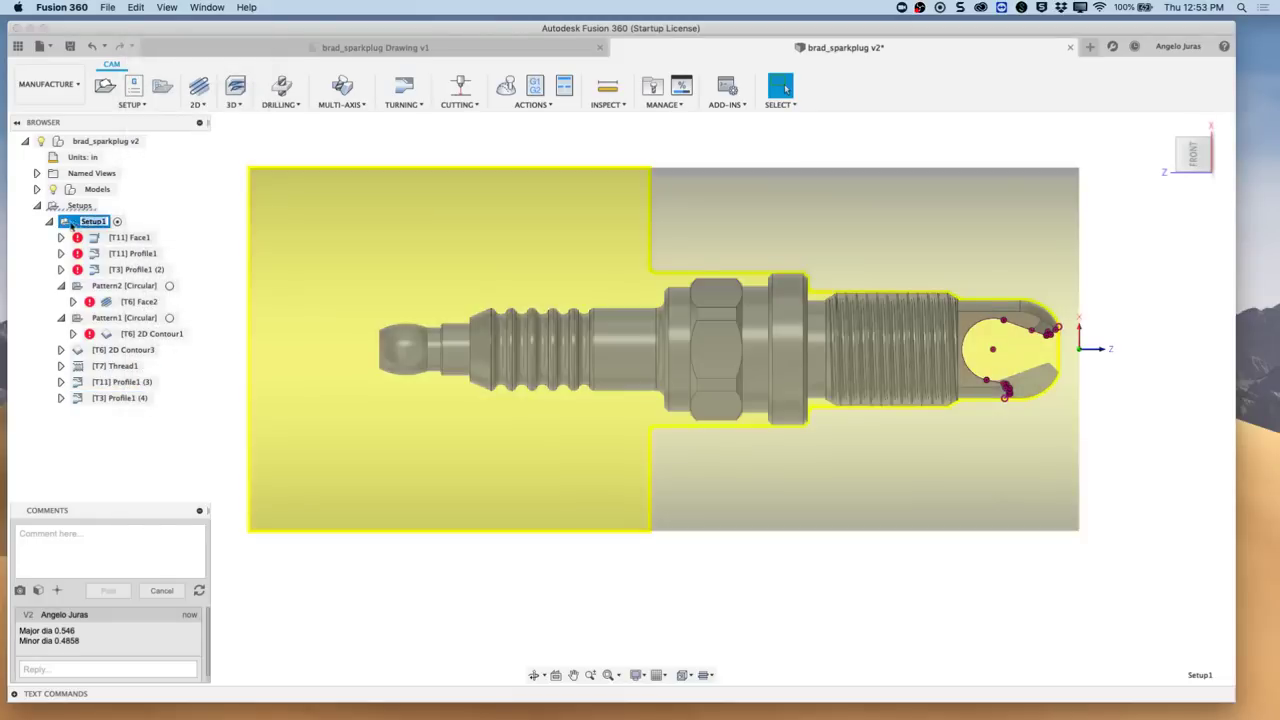
pyautogui.press('Escape')
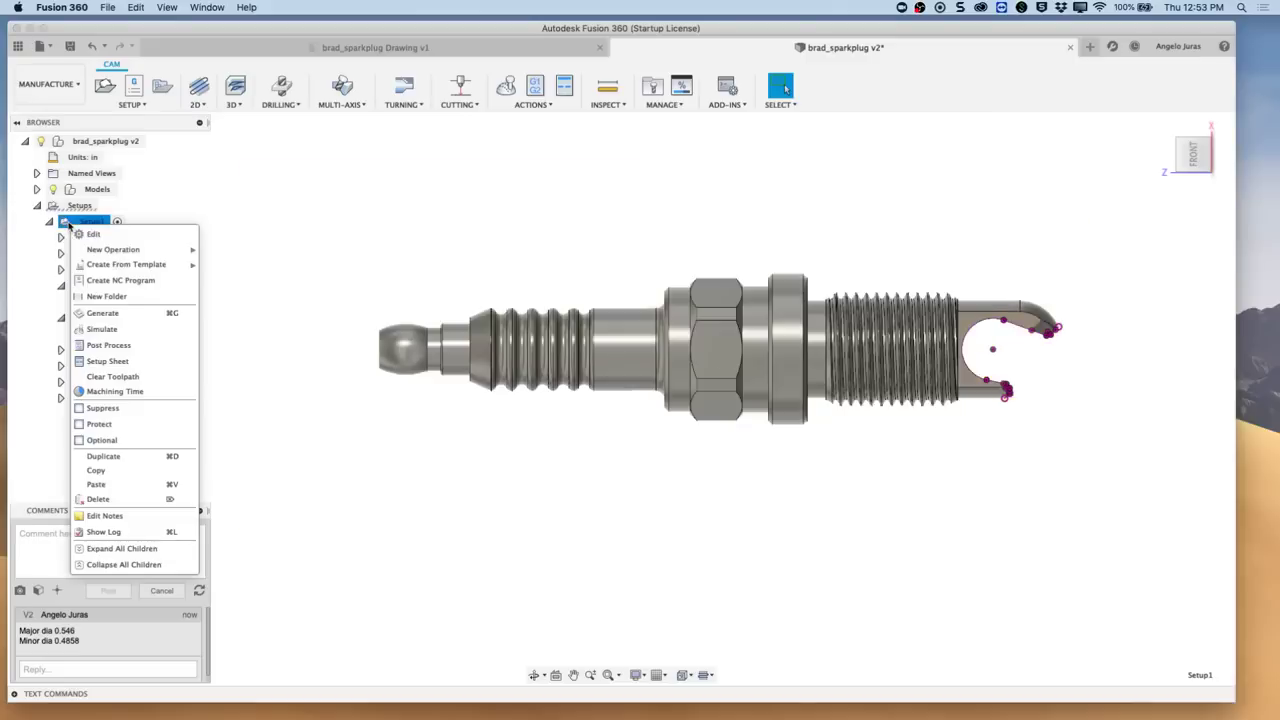
pyautogui.click(105, 484)
# Step: Edit the pasted T11 Profile1 (5), setting its Back Reference to the terminal's rear end point and Front Reference to the ribbed section's rear point
pyautogui.click(126, 414)
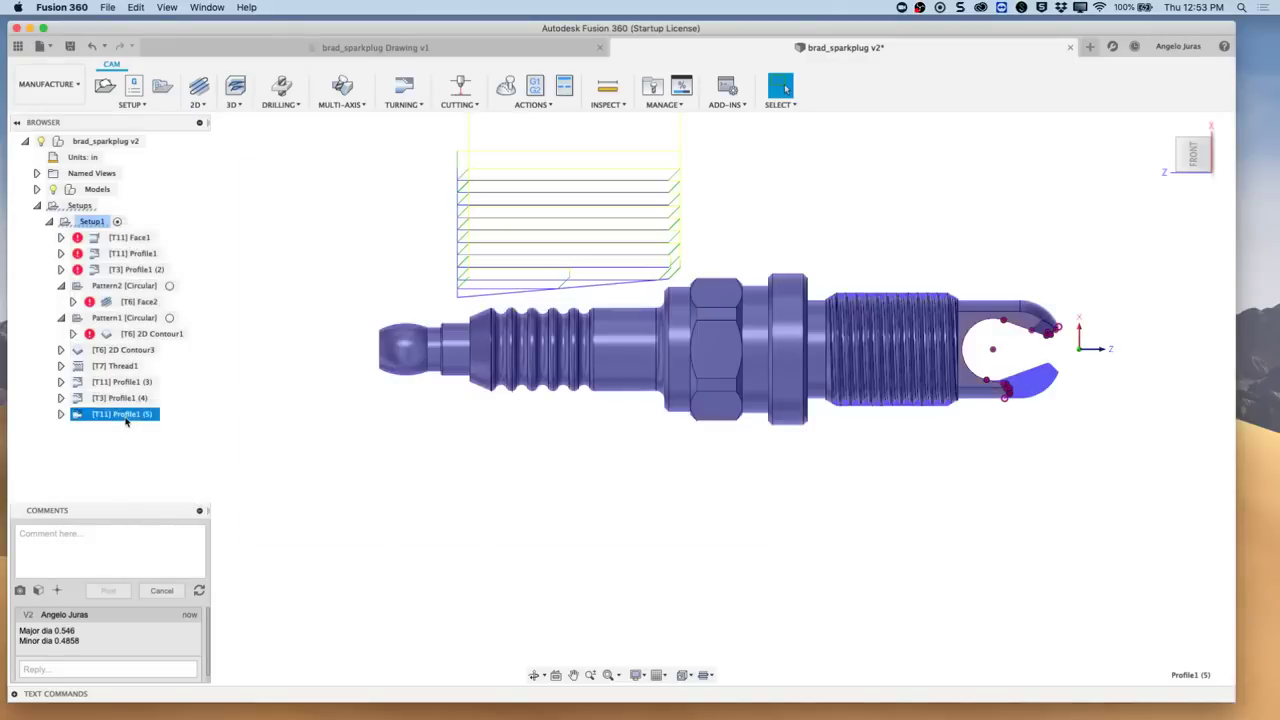
pyautogui.rightClick(126, 418)
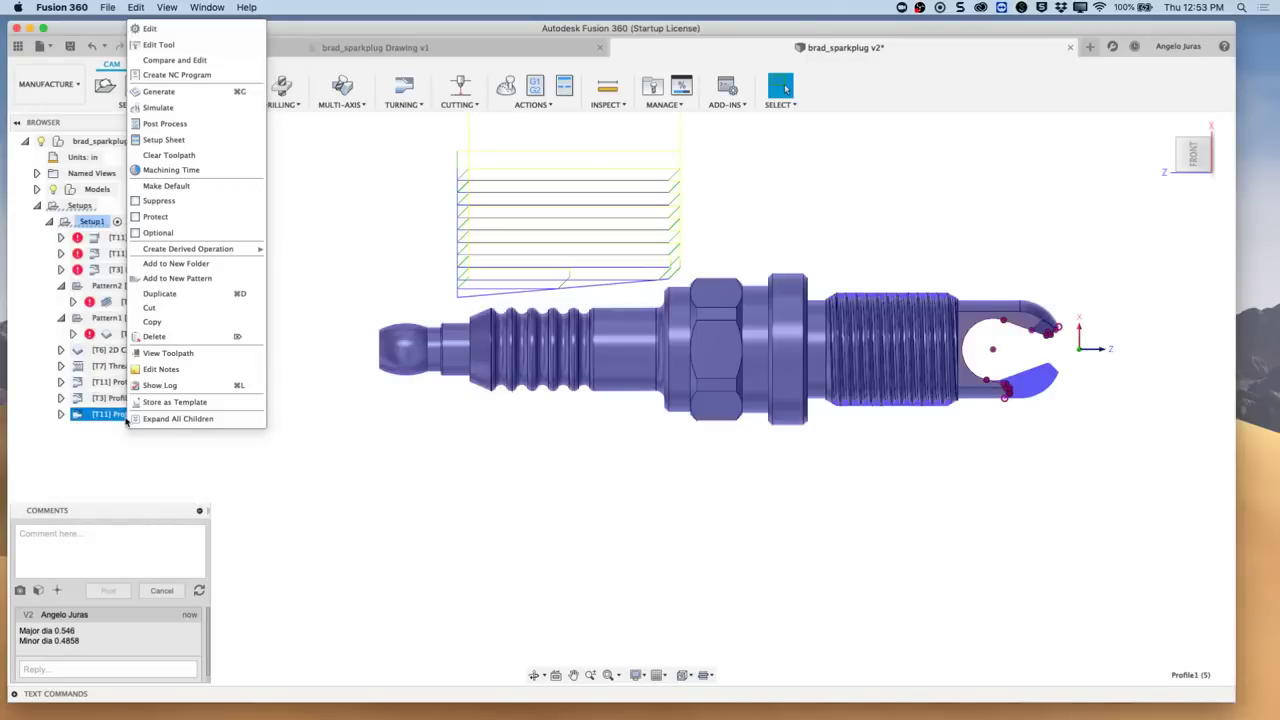
pyautogui.click(157, 30)
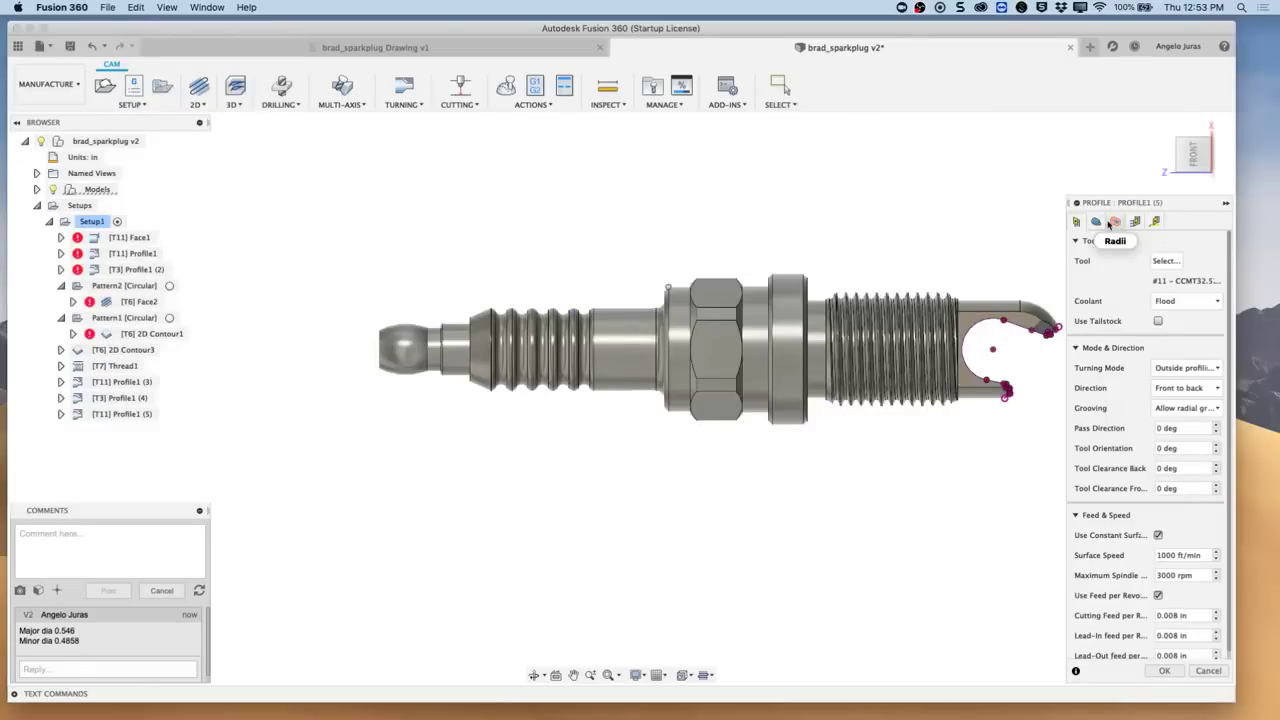
pyautogui.click(1097, 222)
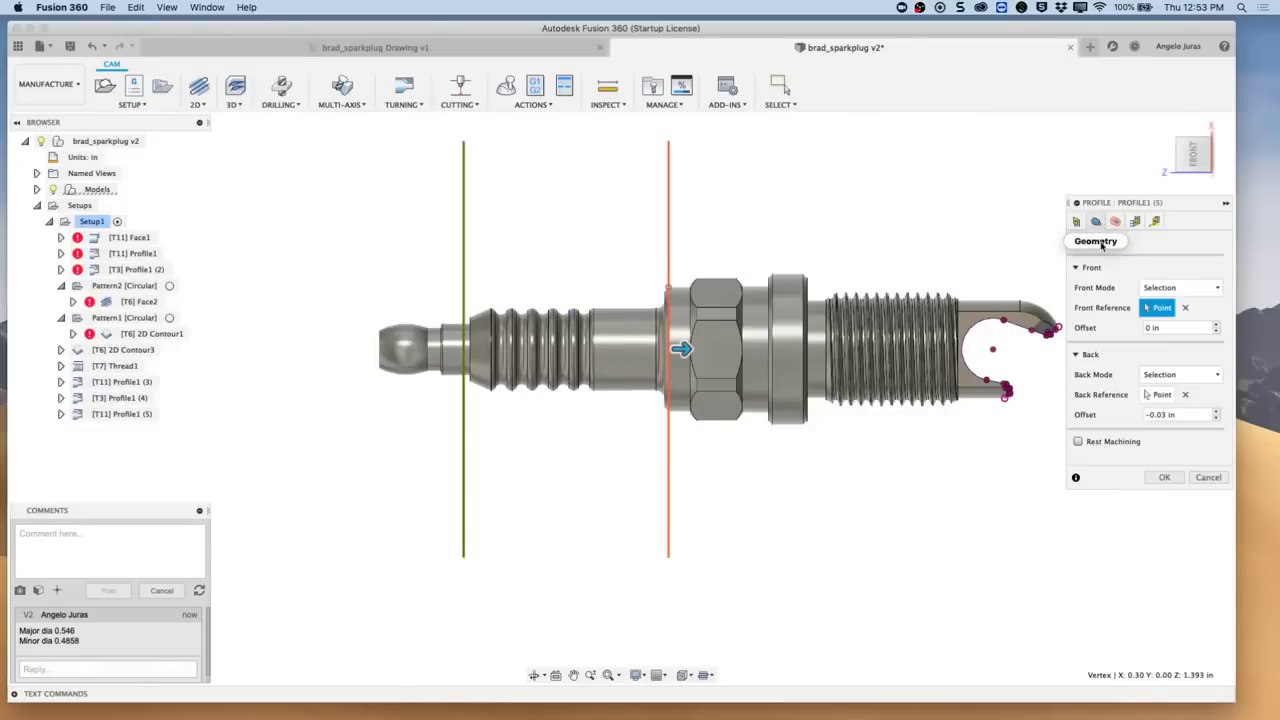
pyautogui.click(1186, 394)
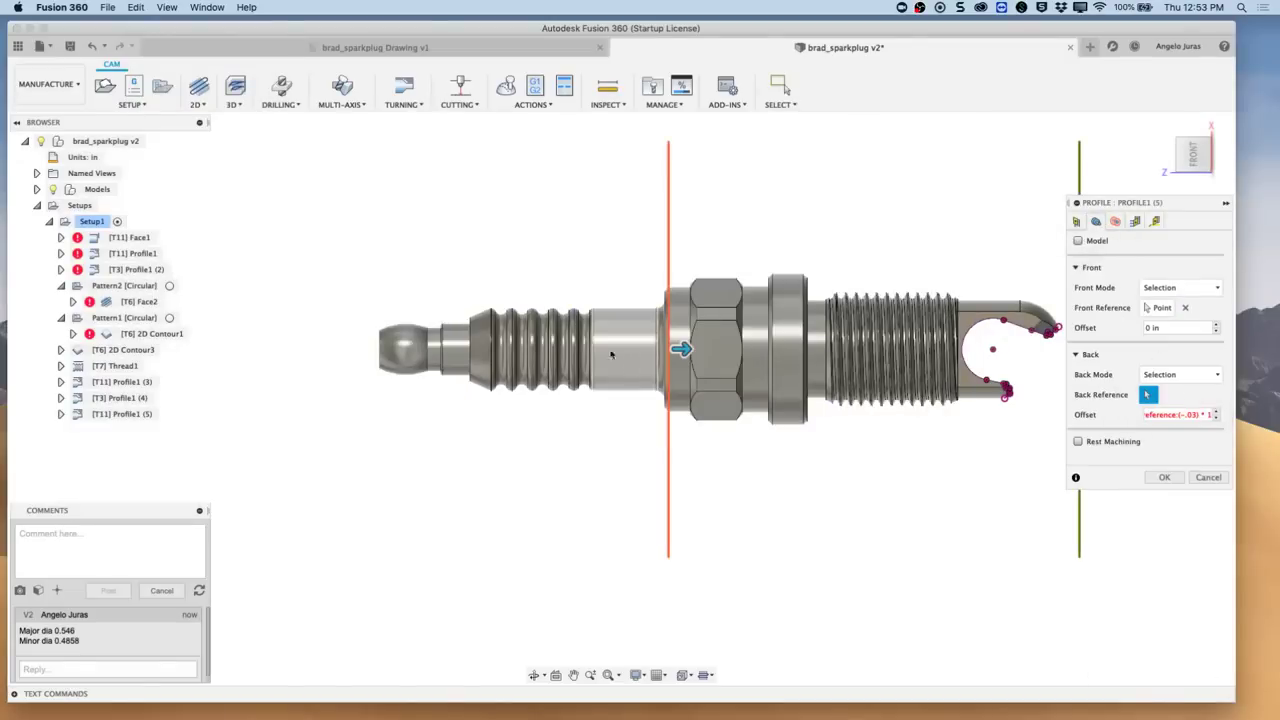
pyautogui.click(380, 335)
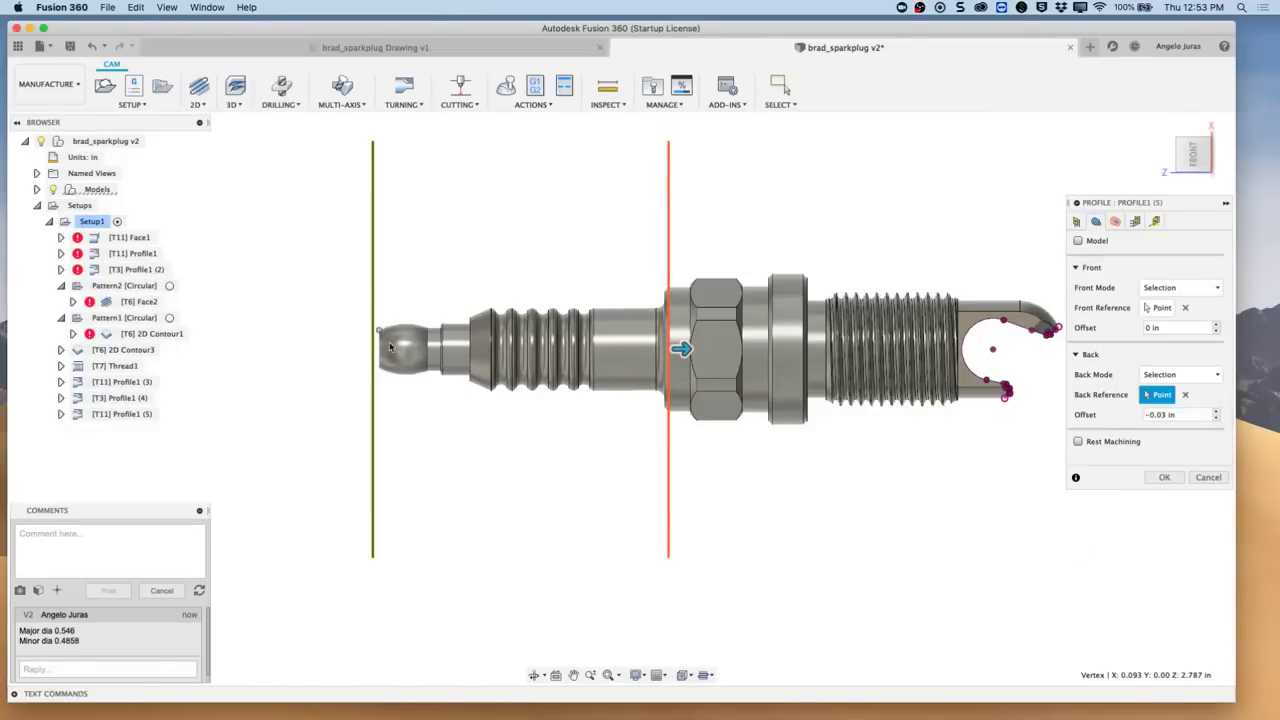
pyautogui.click(1184, 309)
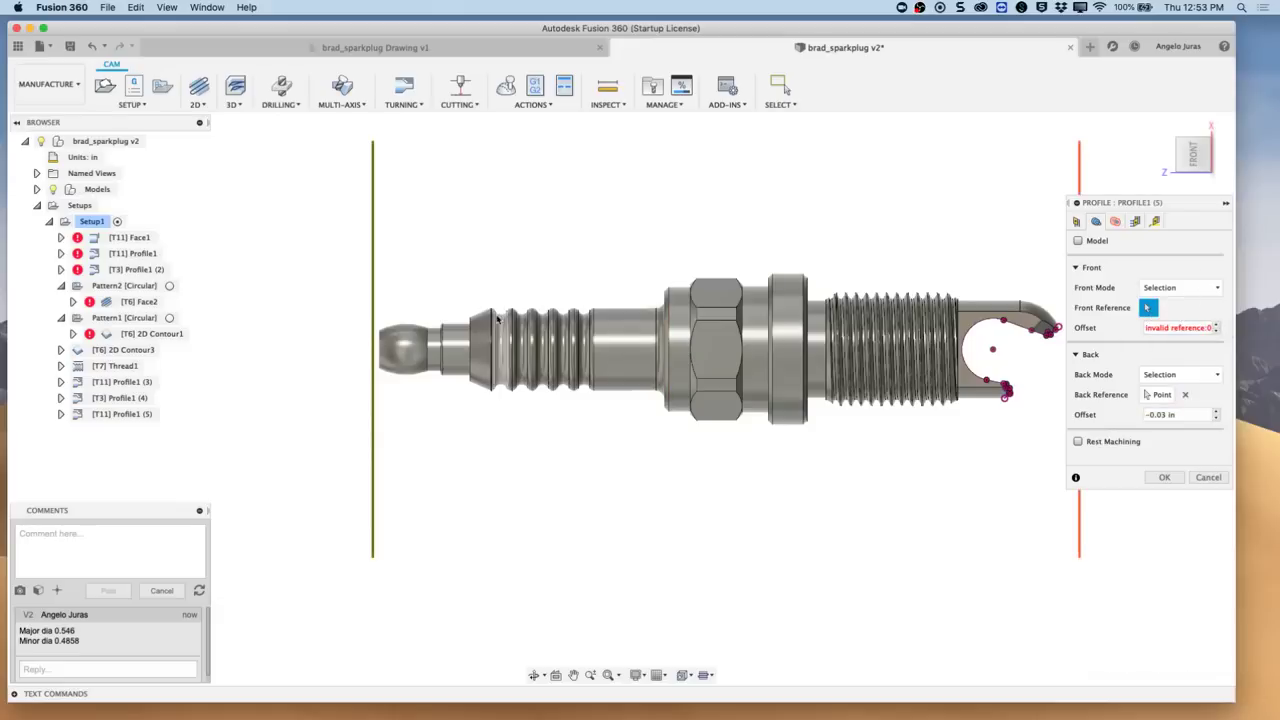
pyautogui.click(470, 322)
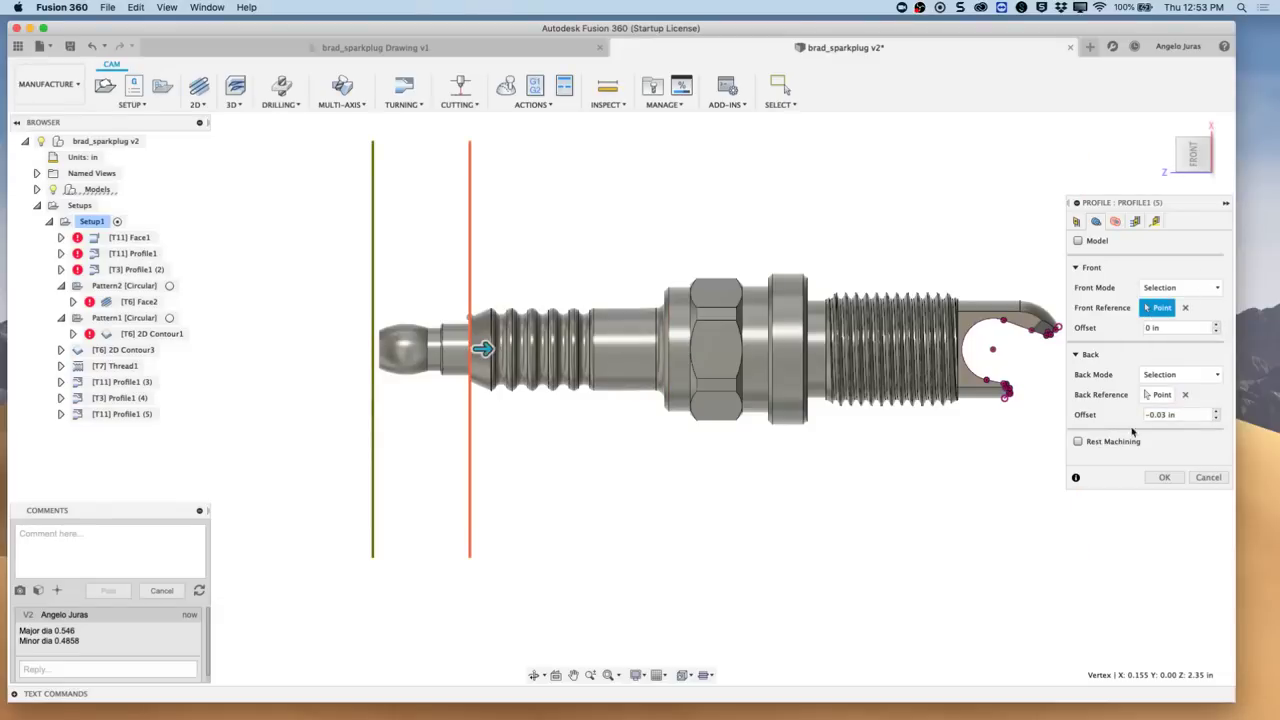
# Step: Set the T11 Profile1 (5) inner radius from Selection using the terminal's circular end edge, and generate the toolpath
pyautogui.click(1116, 222)
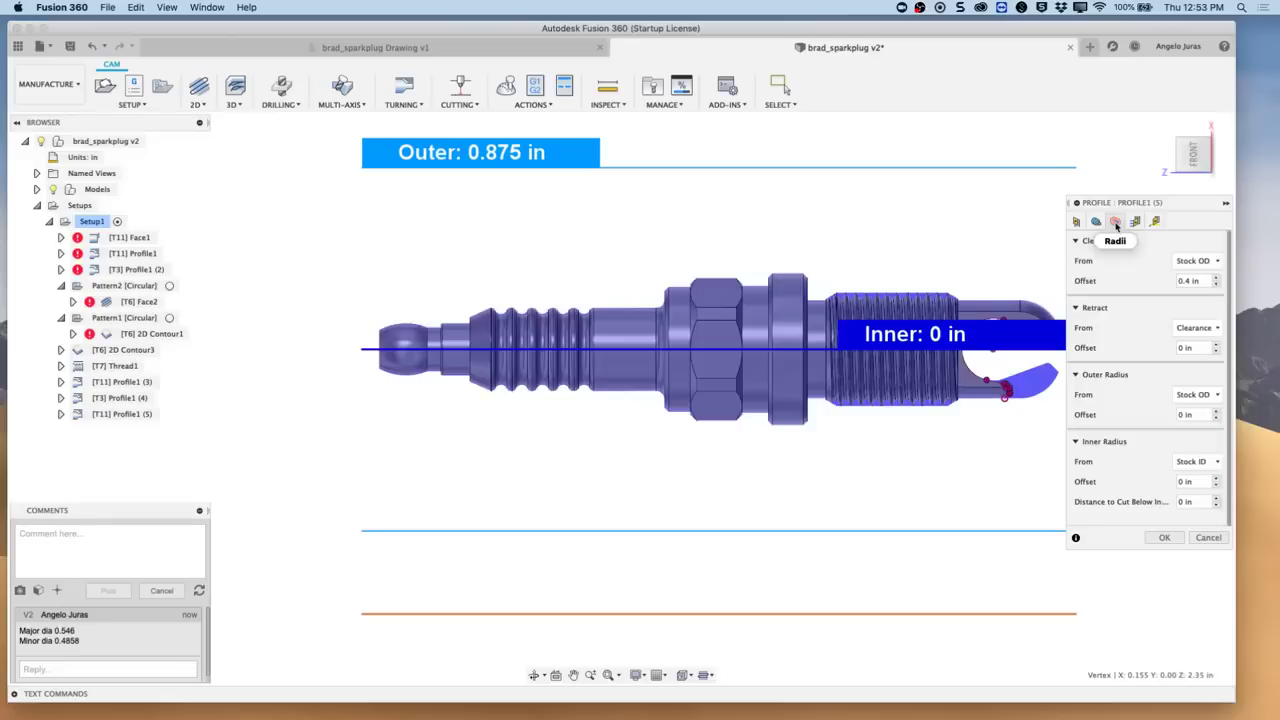
pyautogui.click(1215, 462)
pyautogui.click(1195, 580)
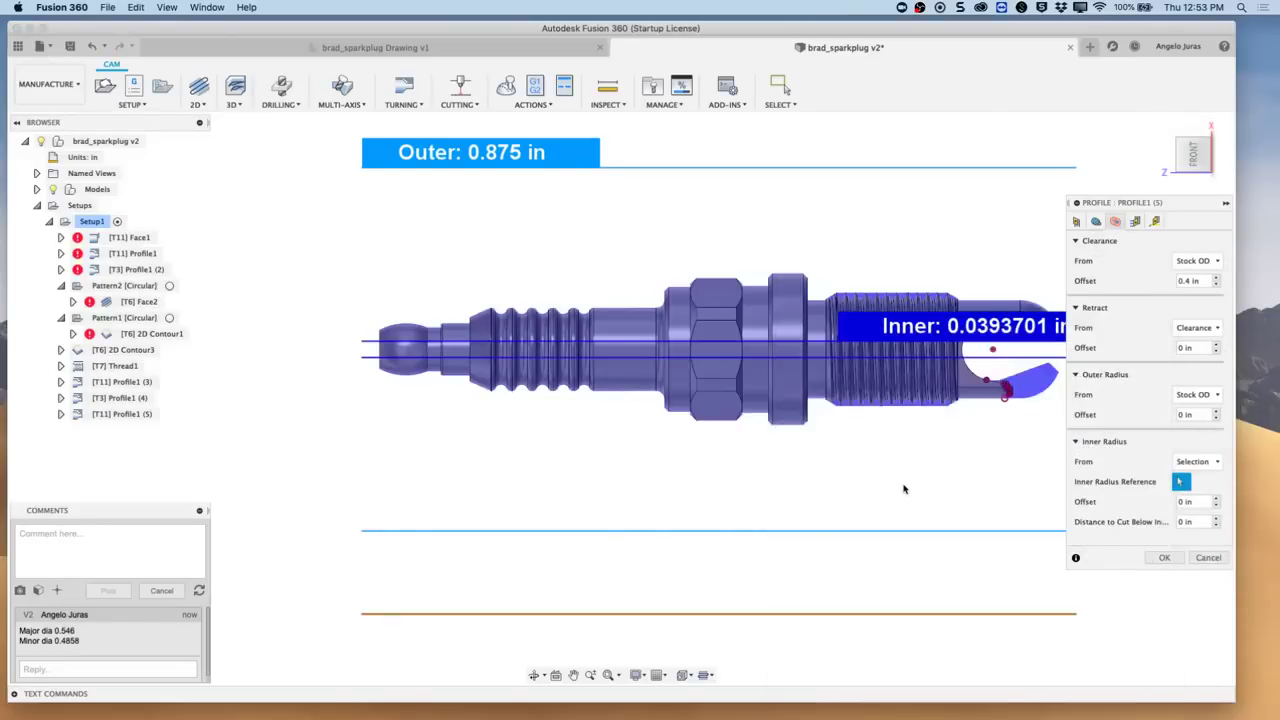
pyautogui.keyDown('shift'); pyautogui.moveTo(903, 489); pyautogui.dragTo(437, 415, button='middle'); pyautogui.keyUp('shift')
pyautogui.click(437, 415)
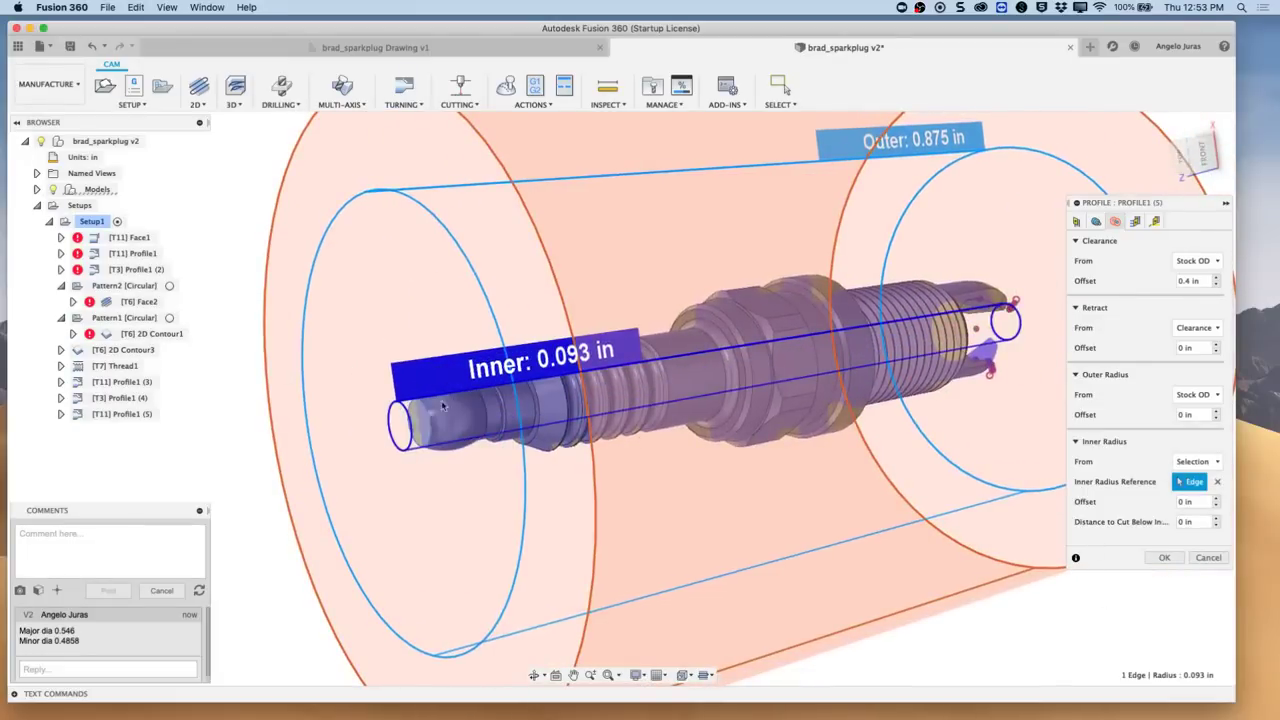
pyautogui.click(1164, 558)
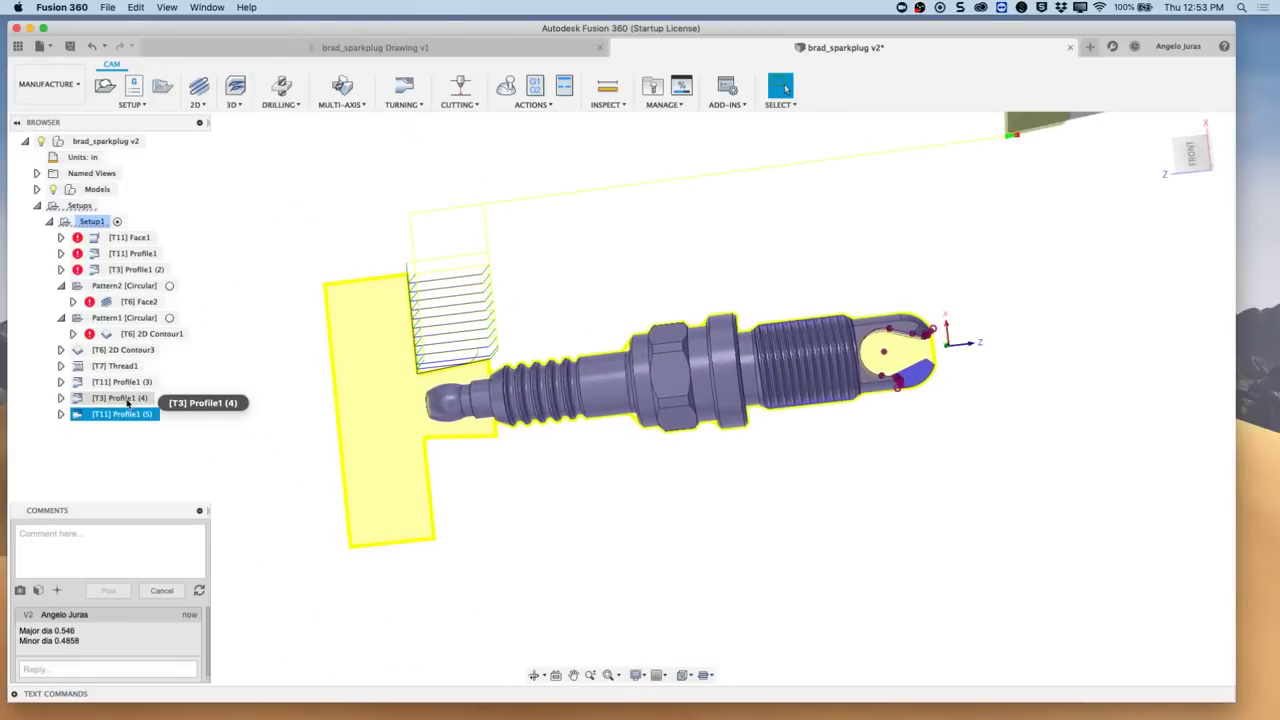
# Step: Duplicate the T3 Profile1 (4) finishing operation and move the copy after T11 Profile1 (5)
pyautogui.rightClick(127, 399)
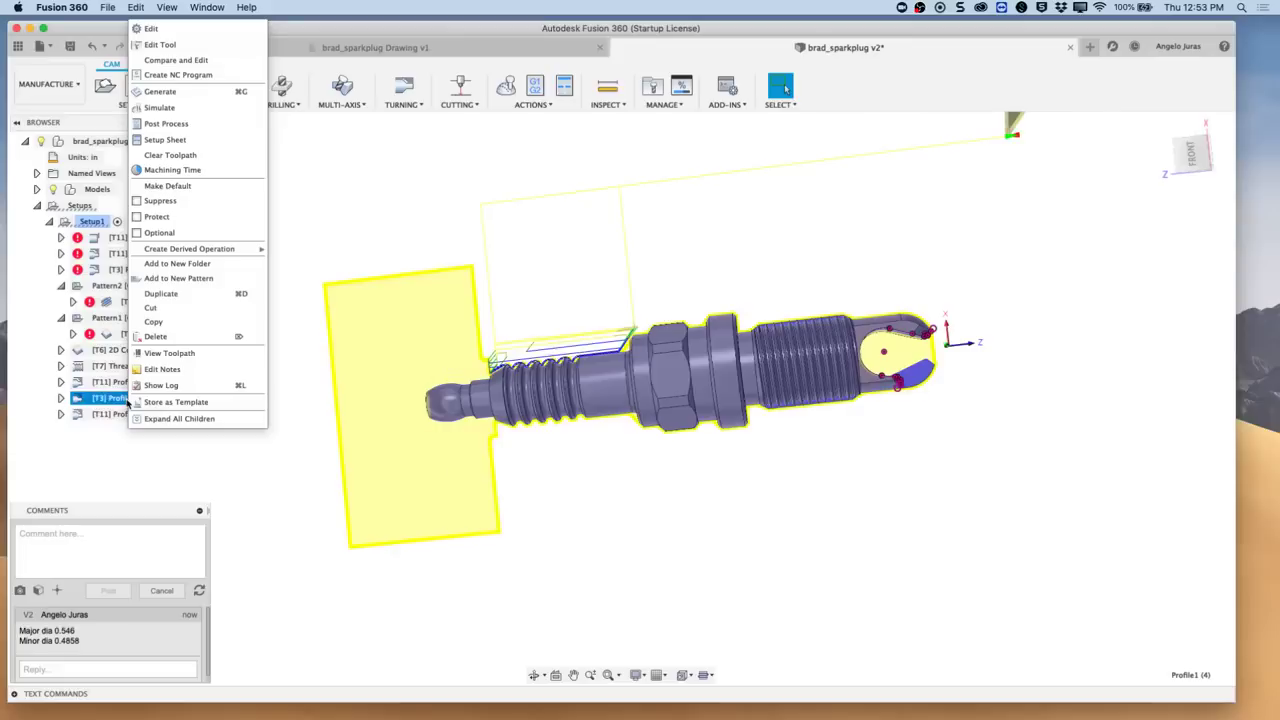
pyautogui.click(171, 293)
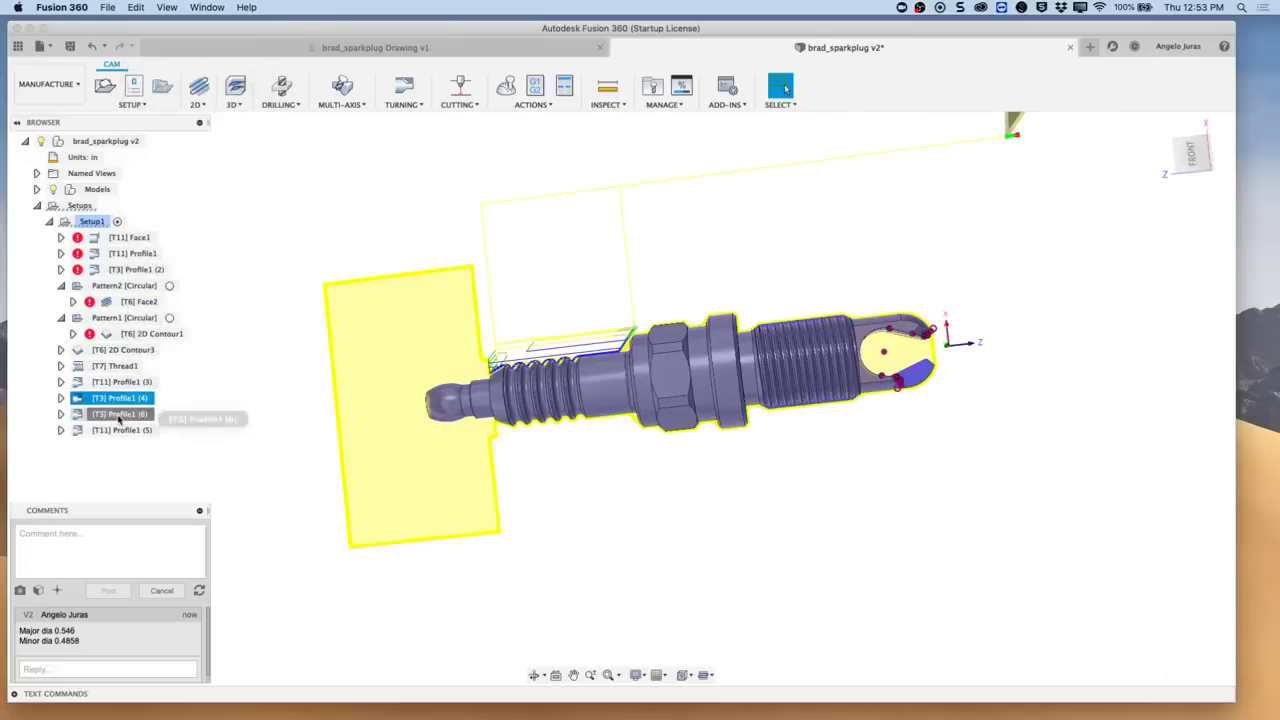
pyautogui.click(118, 415)
pyautogui.moveTo(118, 418); pyautogui.dragTo(115, 441)
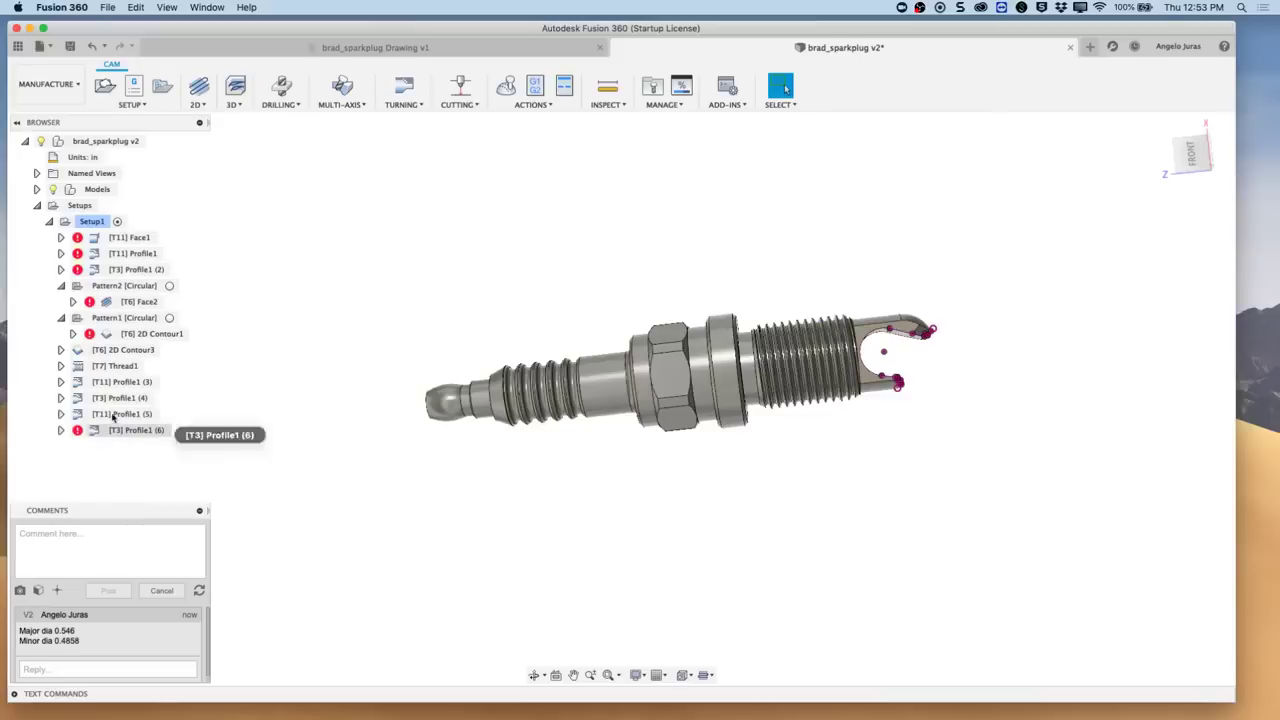
# Step: Edit T3 Profile1 (6), setting its Back Reference to the terminal's rear end point and Front Reference to the ribbed section's rear conical face
pyautogui.click(115, 435)
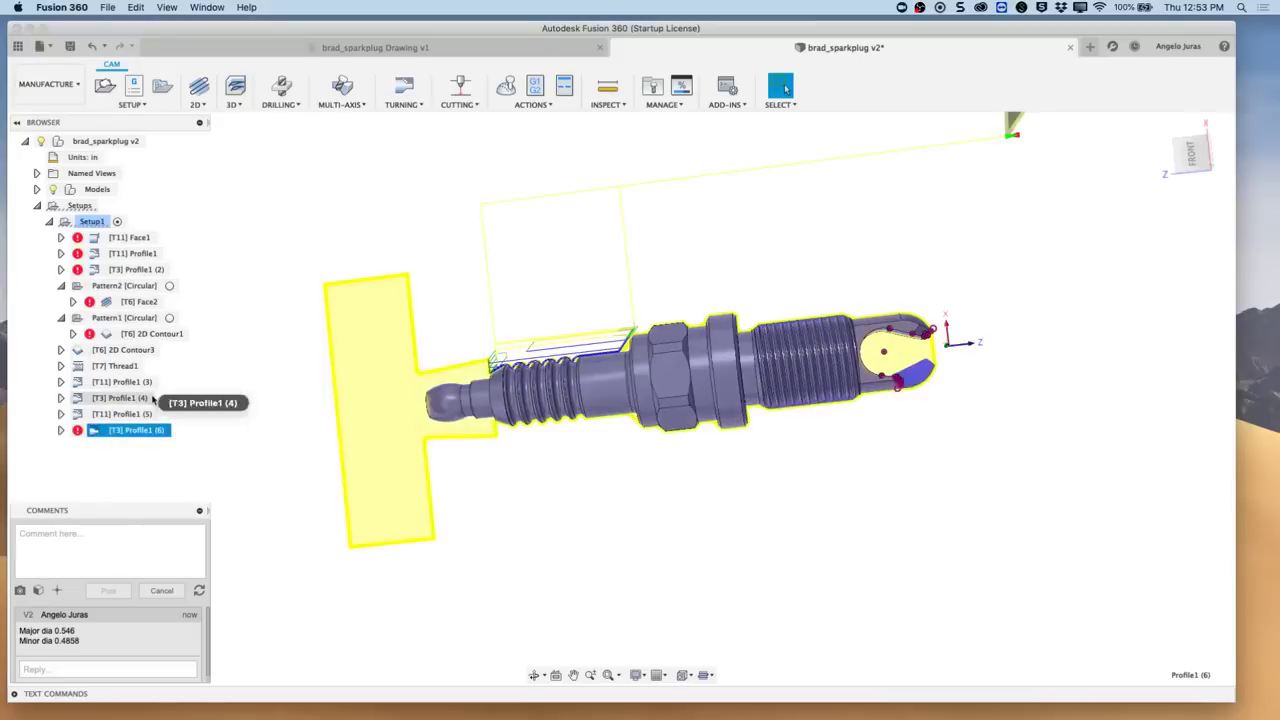
pyautogui.rightClick(115, 432)
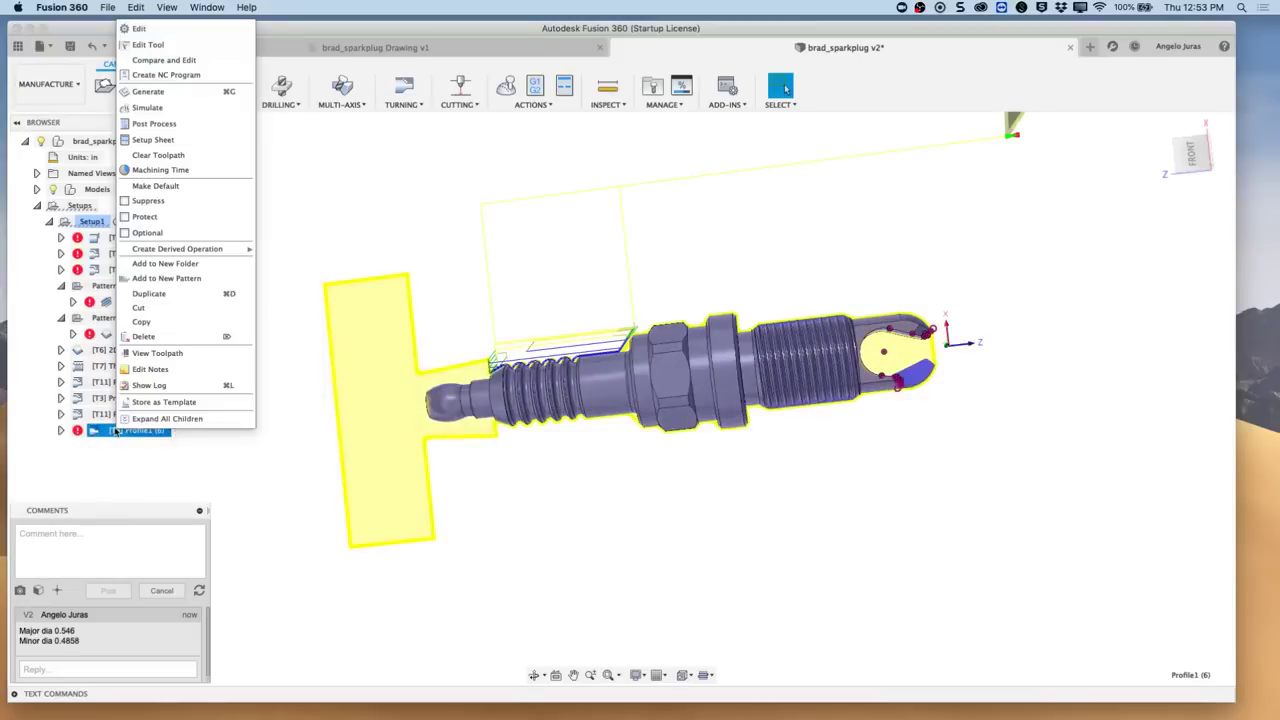
pyautogui.click(137, 29)
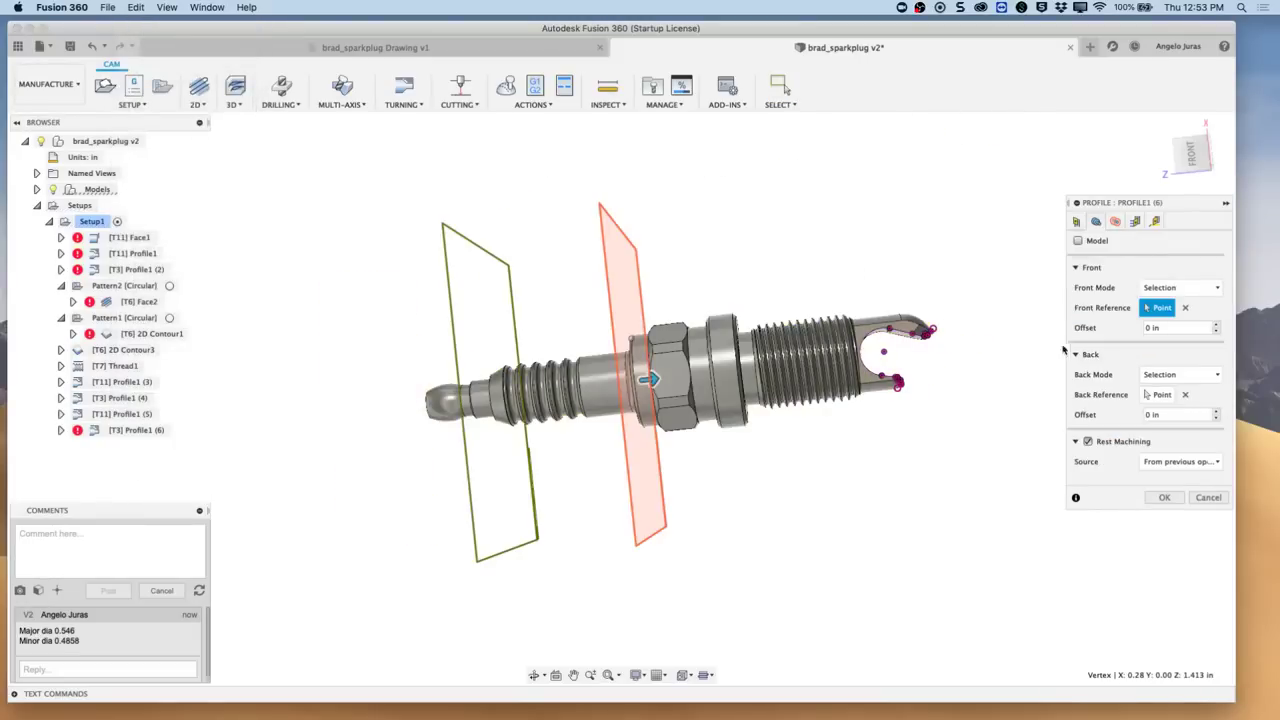
pyautogui.click(1190, 160)
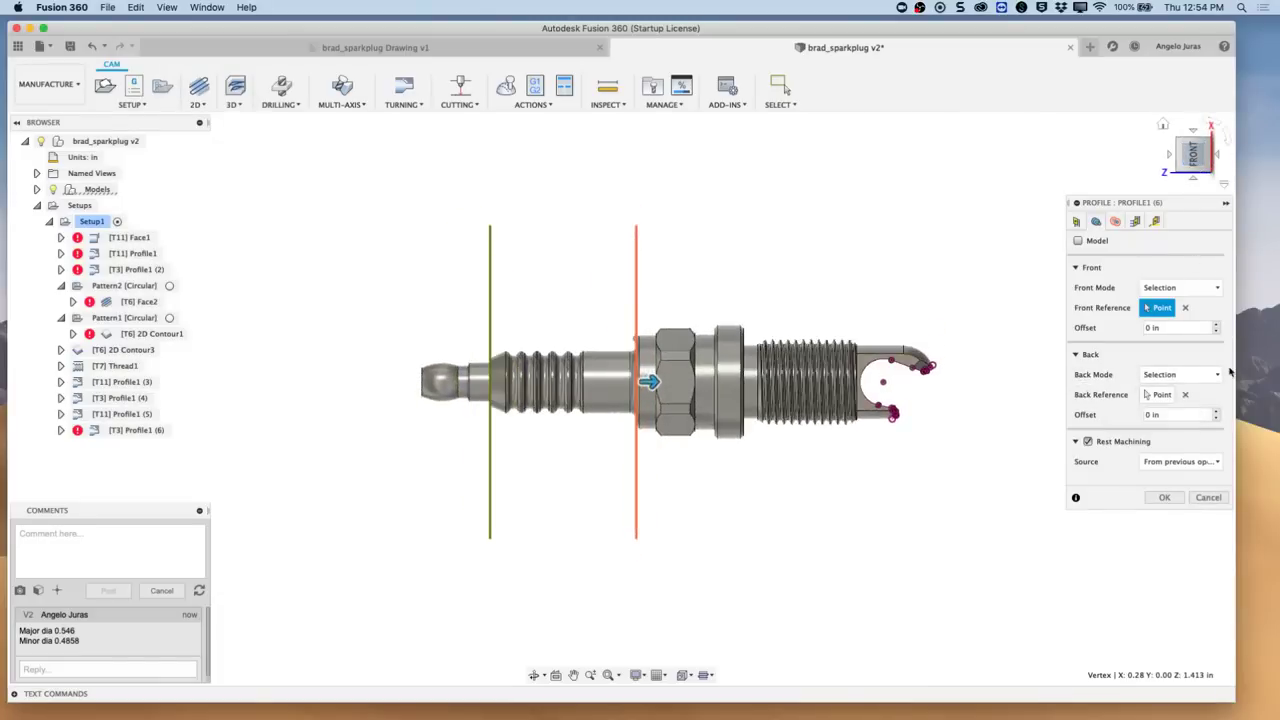
pyautogui.click(1185, 395)
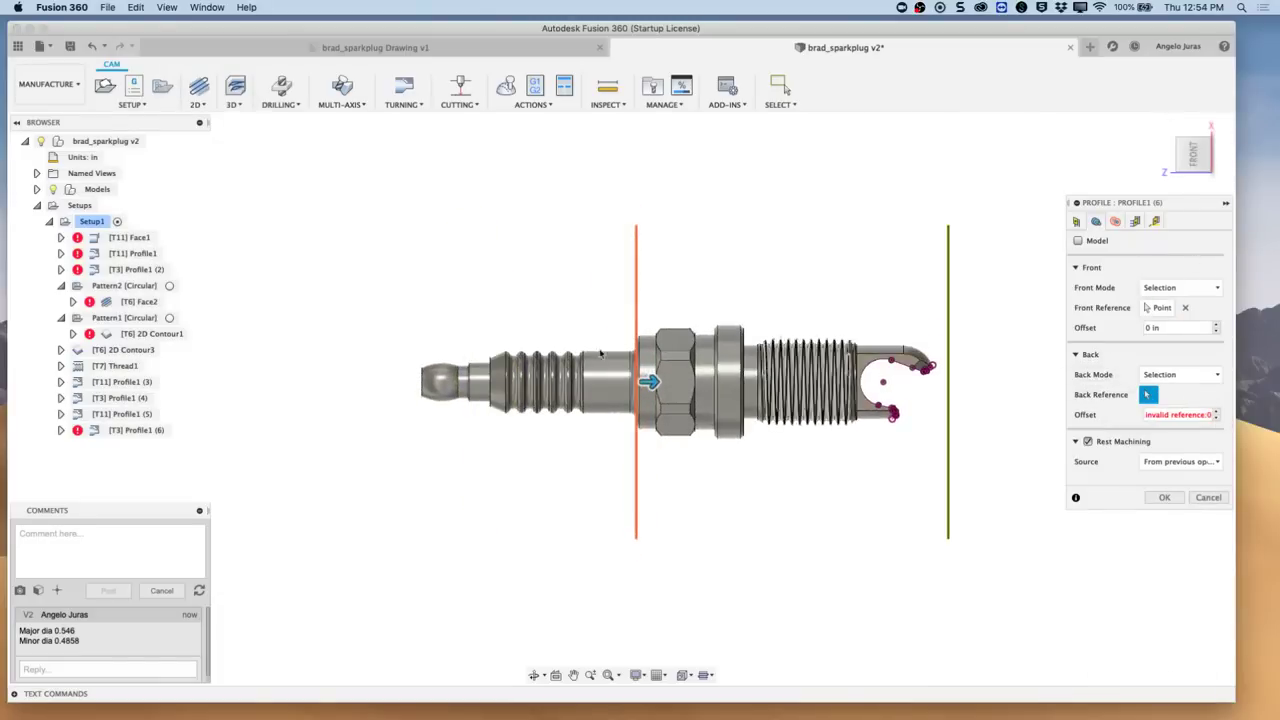
pyautogui.click(422, 372)
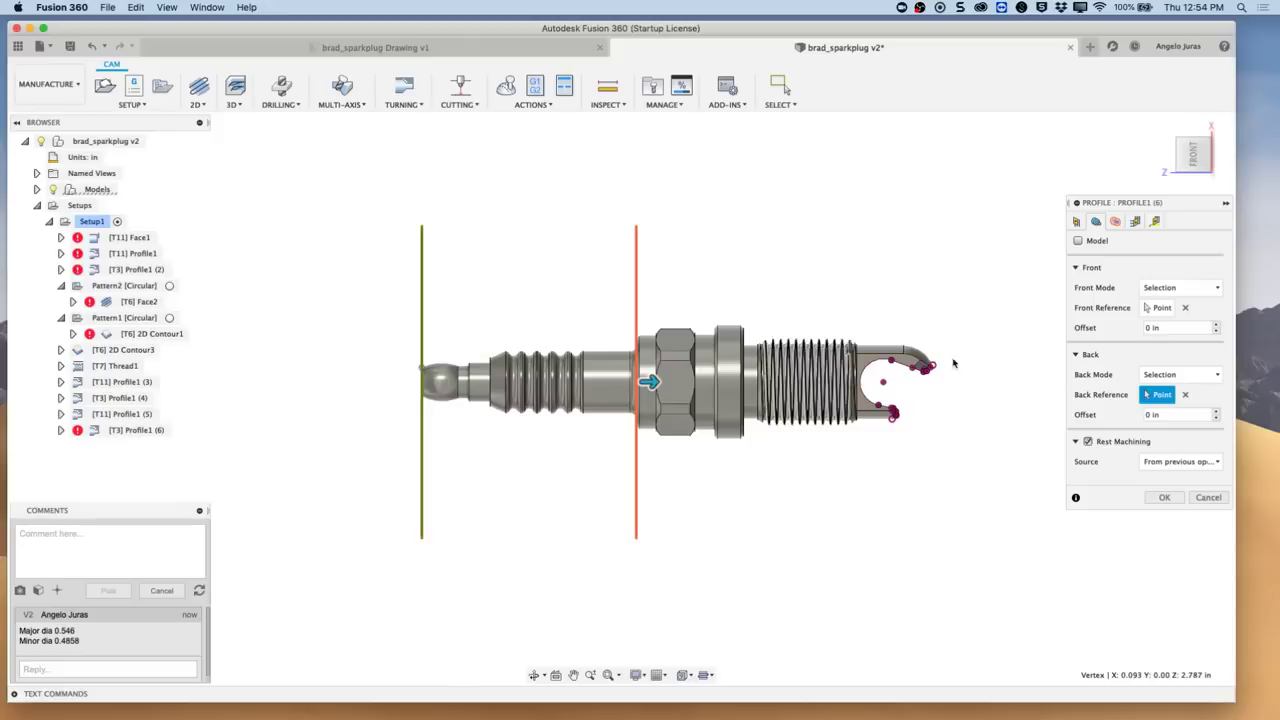
pyautogui.click(1185, 308)
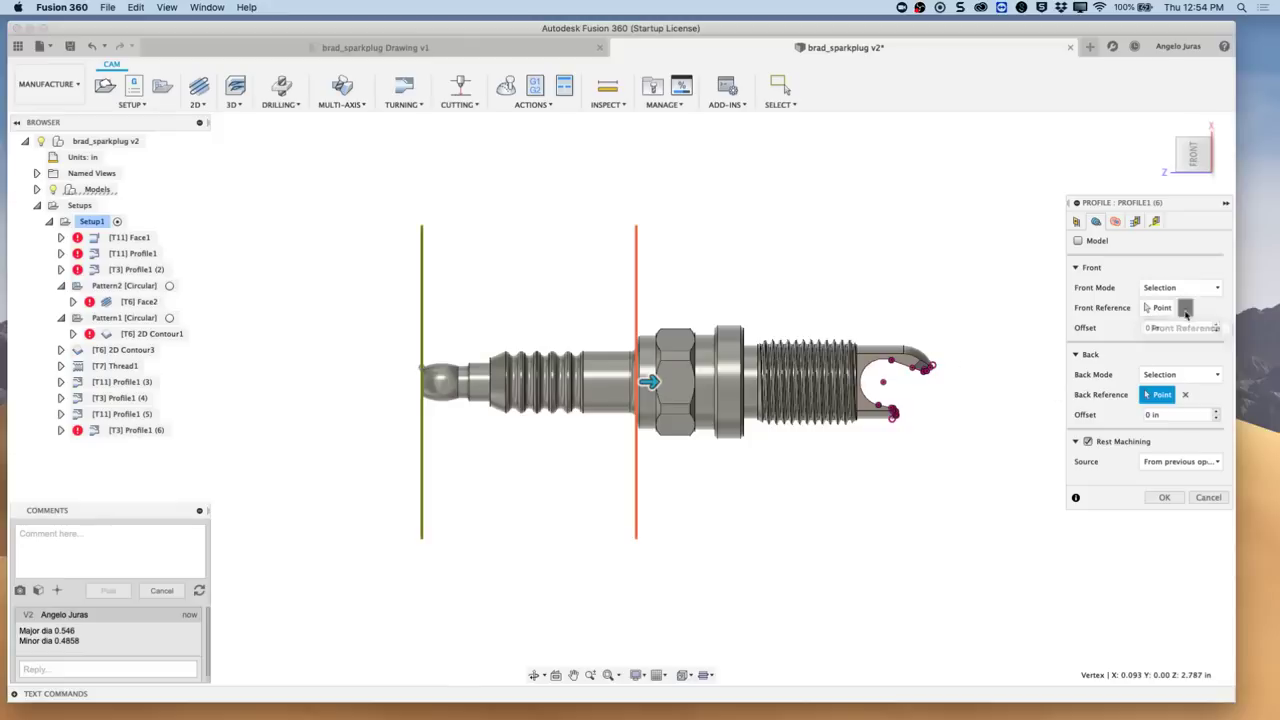
pyautogui.click(494, 368)
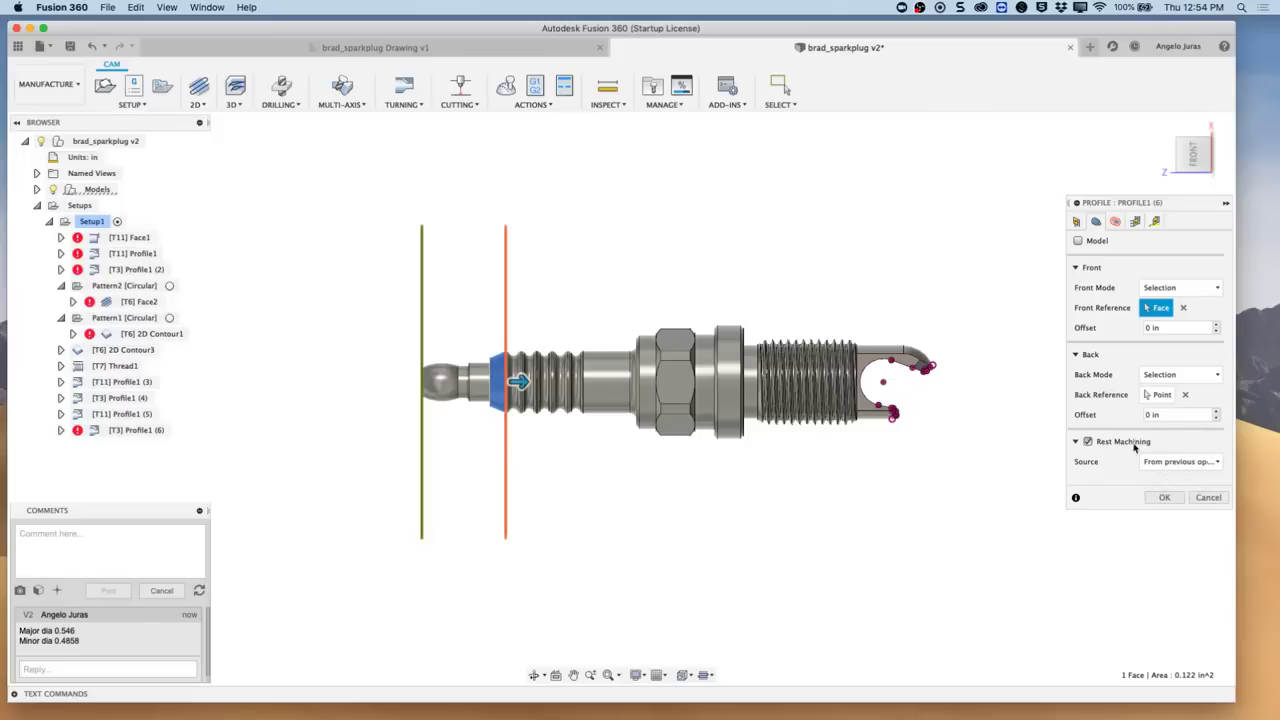
# Step: Set the T3 Profile1 (6) inner radius reference to the terminal's circular end edge and generate the toolpath
pyautogui.click(1116, 221)
pyautogui.keyDown('shift'); pyautogui.moveTo(554, 471); pyautogui.dragTo(430, 385, button='middle'); pyautogui.keyUp('shift')
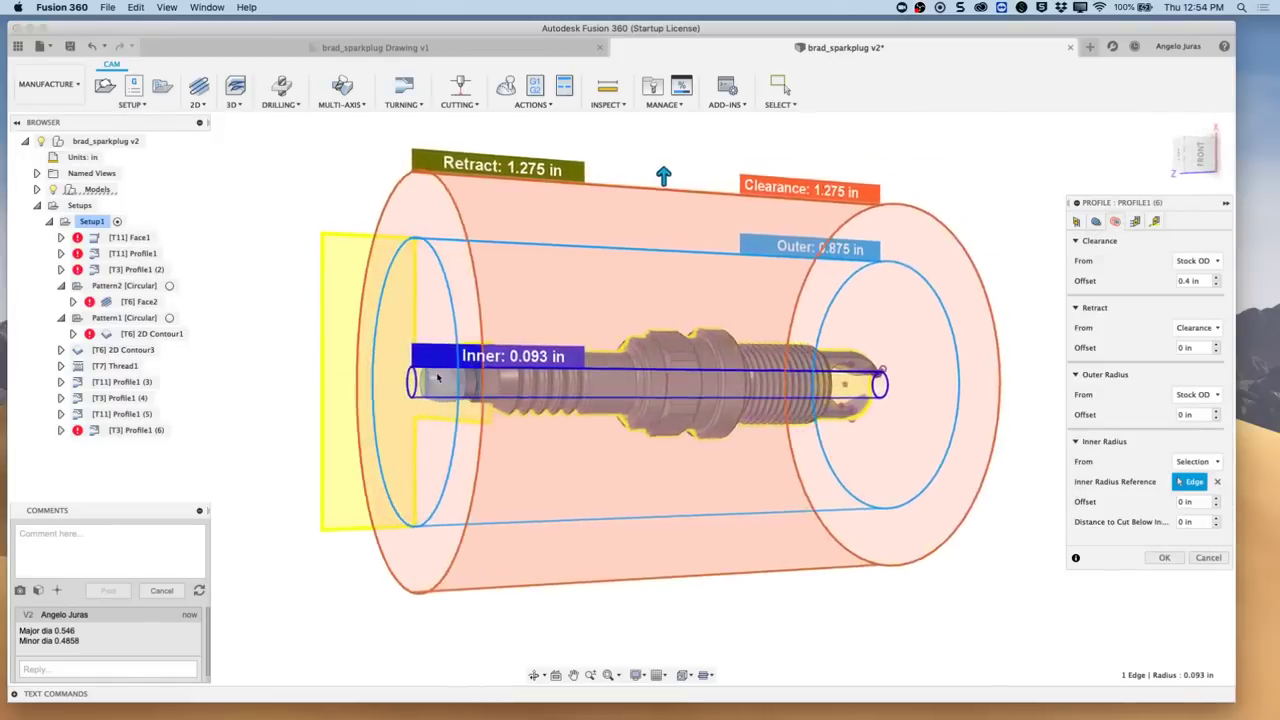
pyautogui.click(1163, 558)
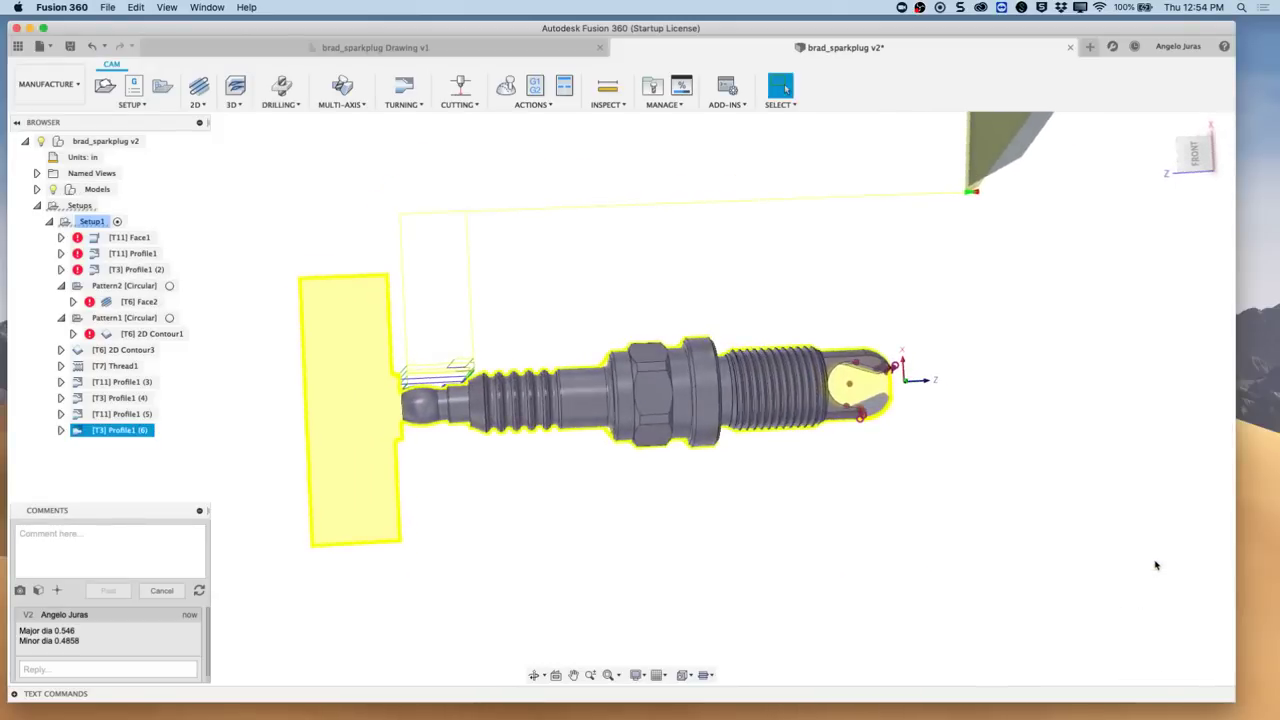
# Step: Review the toolpaths of the thread operation and the rear T11 and T3 profile operations in machining order
pyautogui.click(115, 366)
pyautogui.click(123, 384)
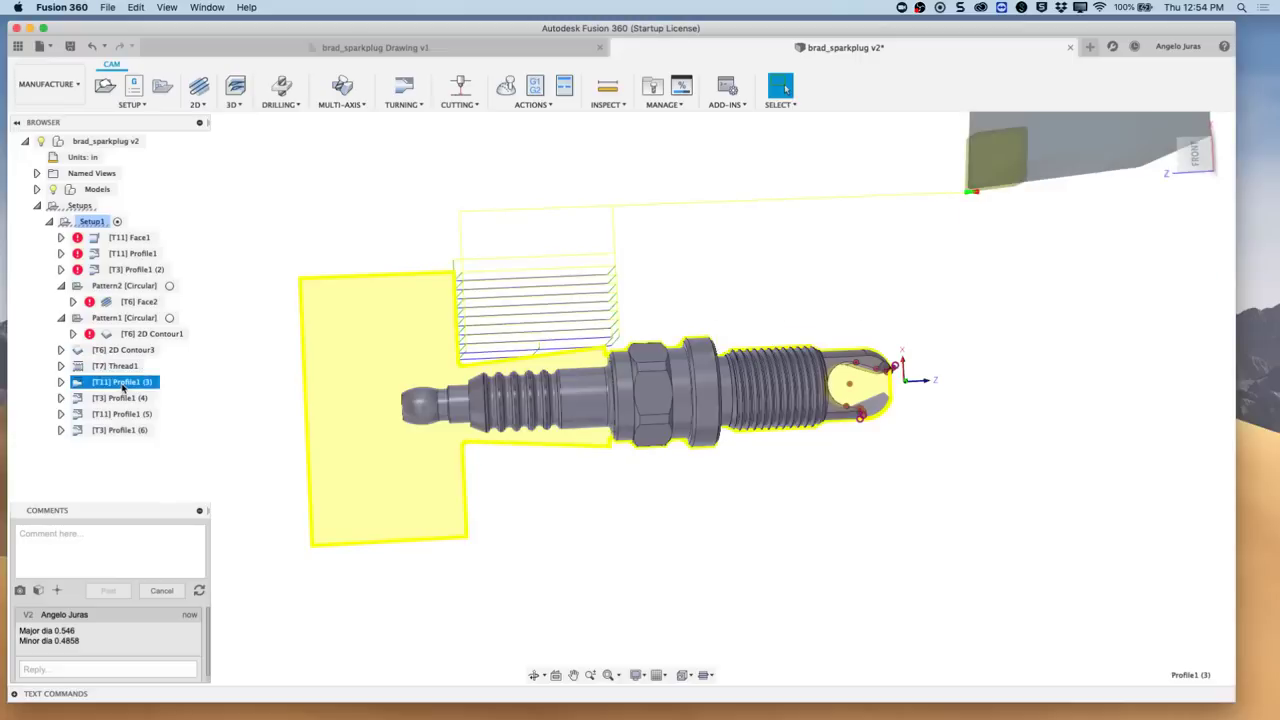
pyautogui.click(130, 397)
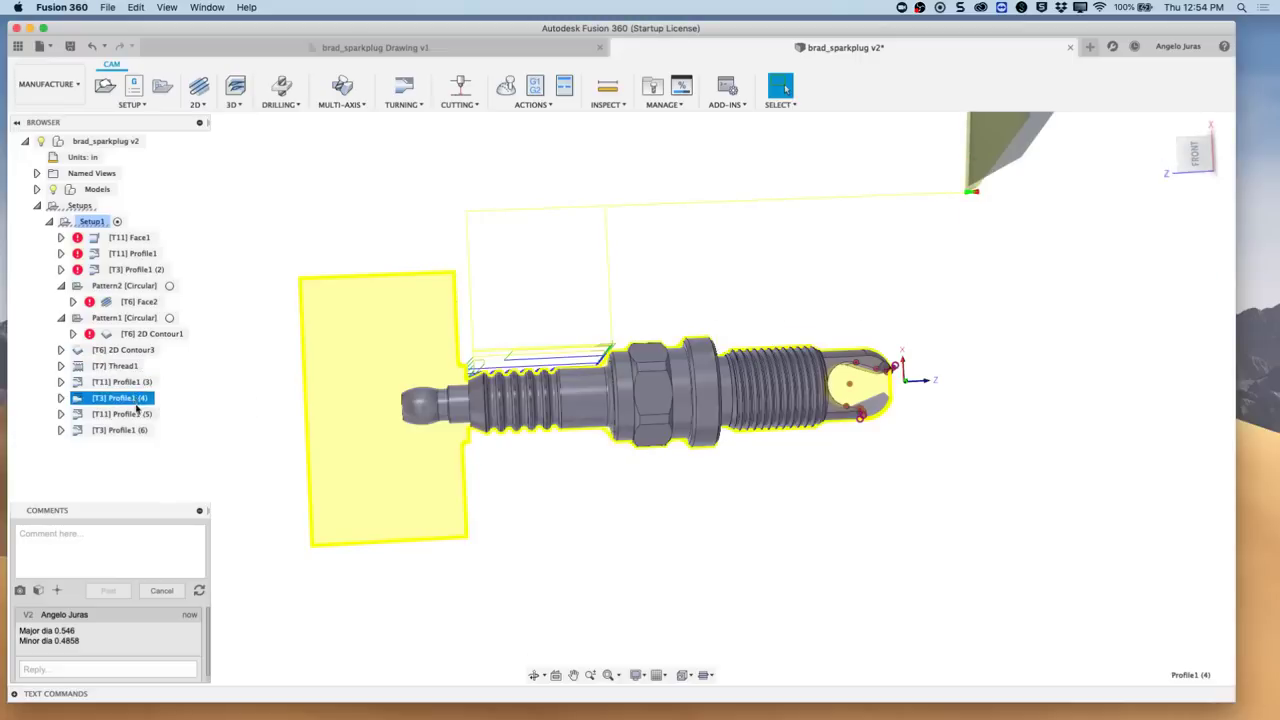
pyautogui.click(124, 414)
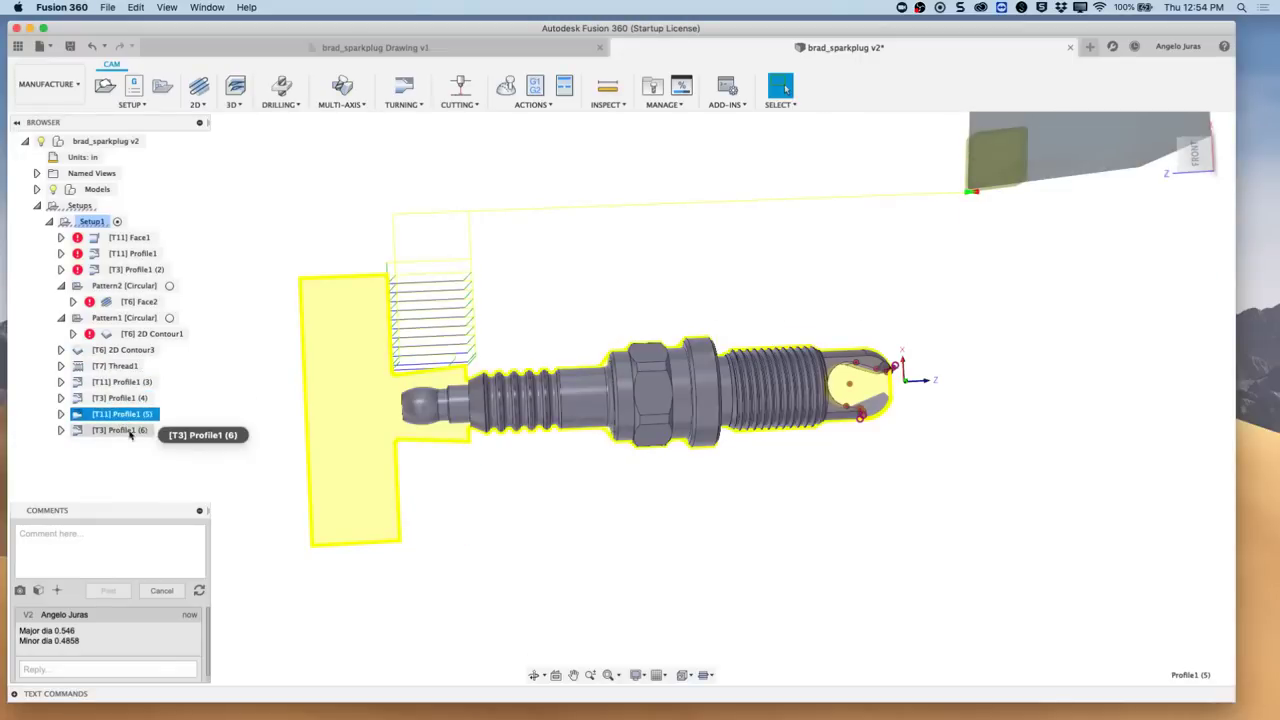
# Step: Edit T11 Profile1 (5), setting its Back Offset to -0.15 in, and generate the toolpath
pyautogui.click(130, 430)
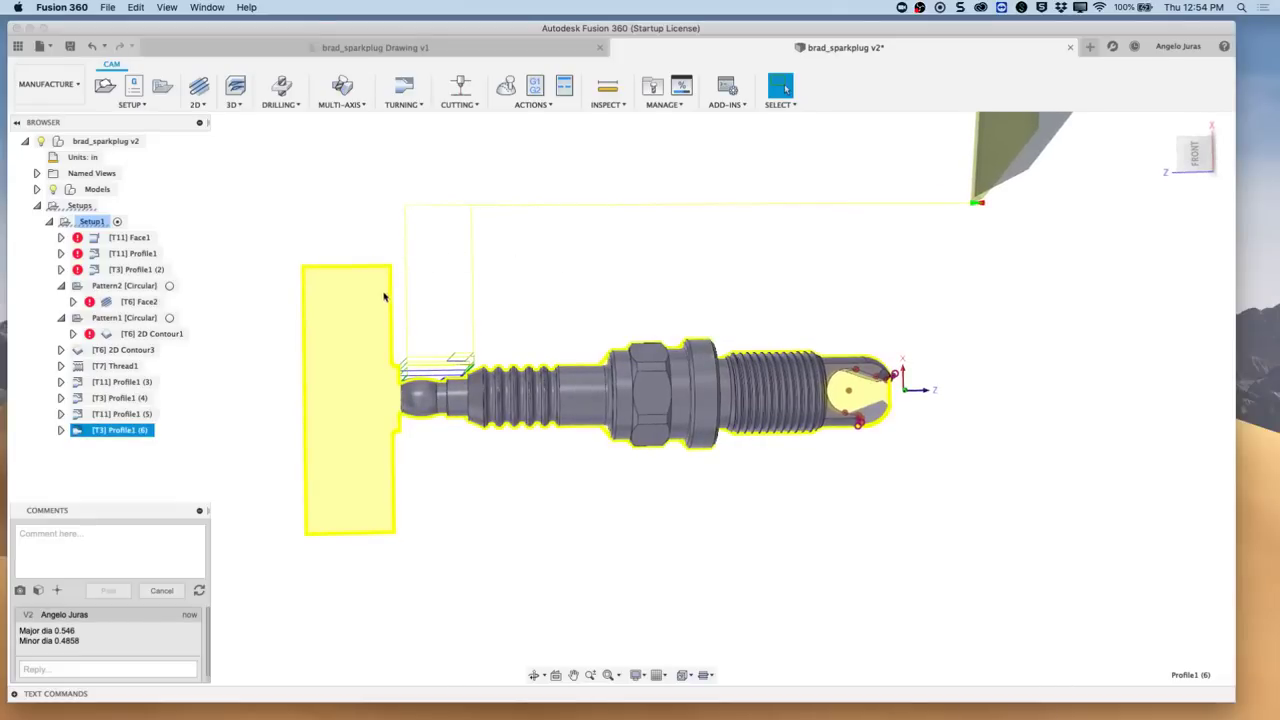
pyautogui.click(388, 369)
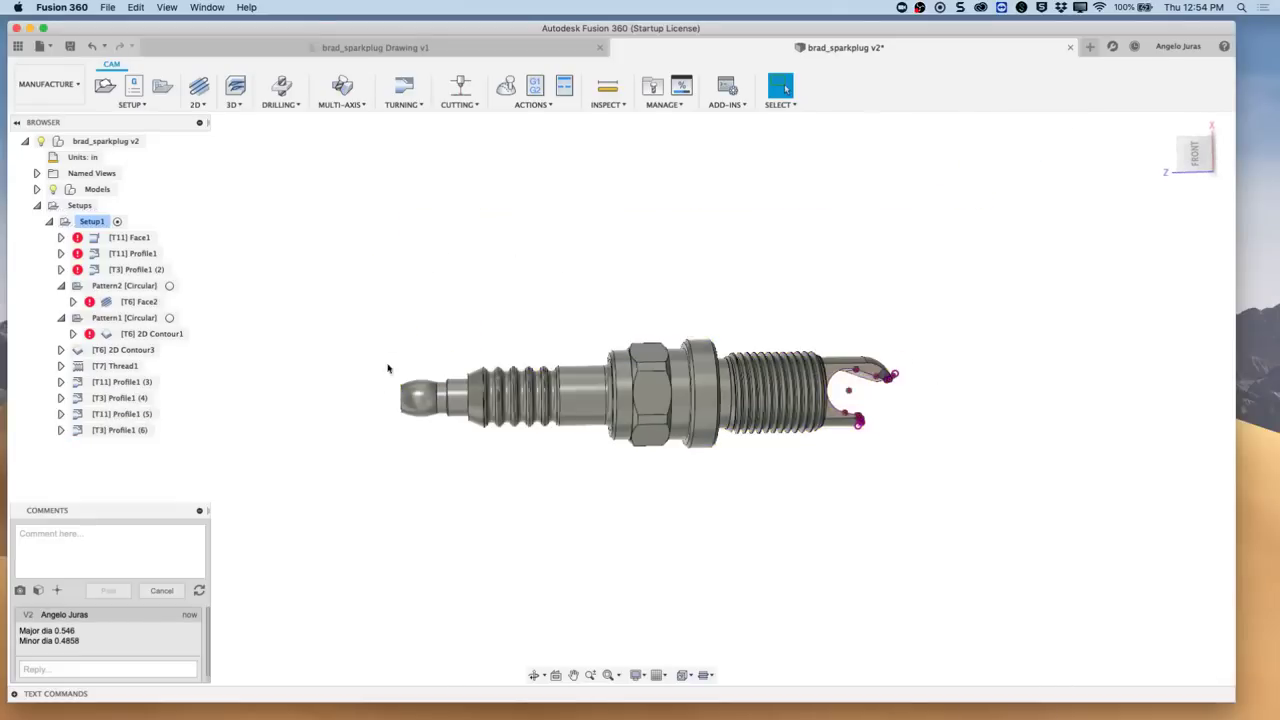
pyautogui.click(118, 431)
pyautogui.click(125, 415)
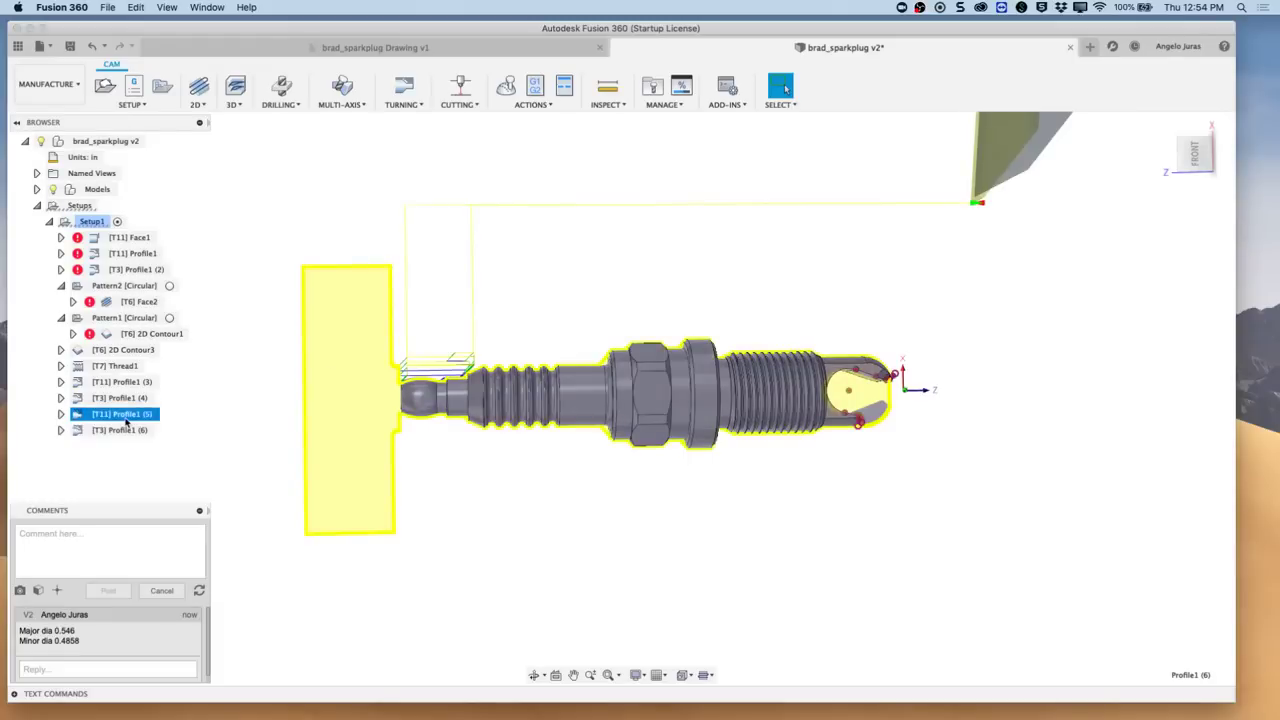
pyautogui.rightClick(126, 420)
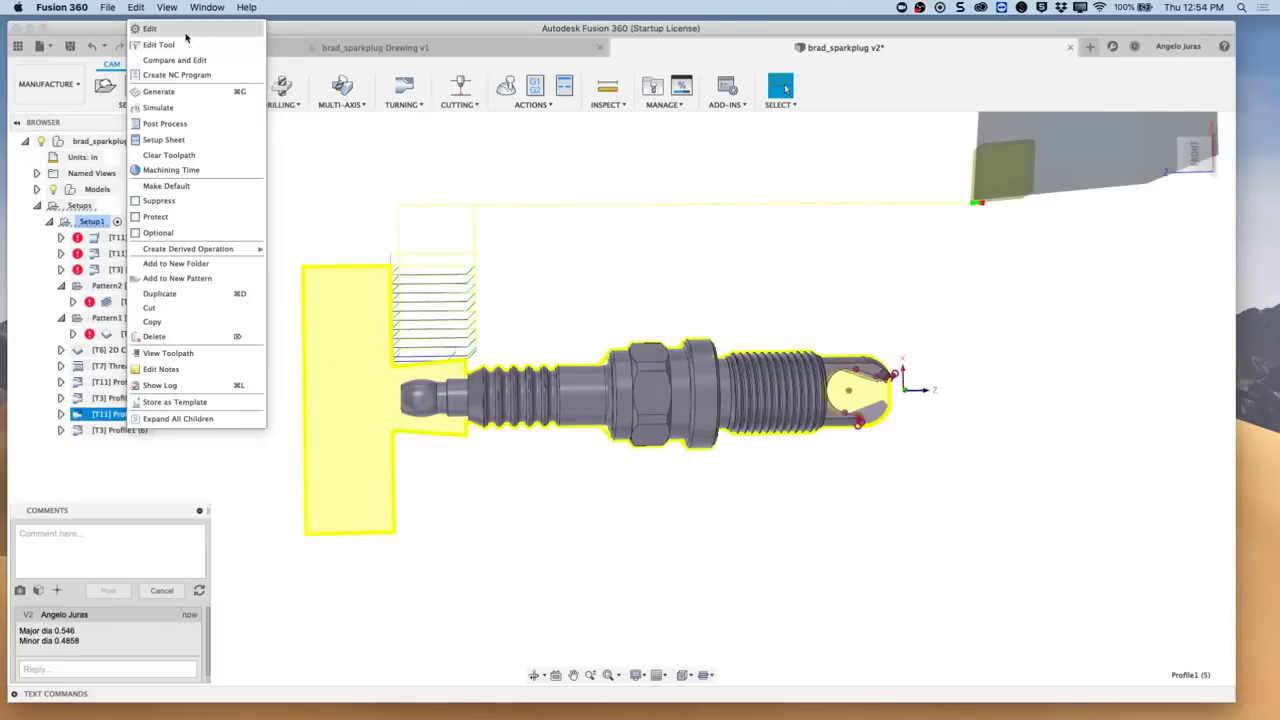
pyautogui.click(152, 28)
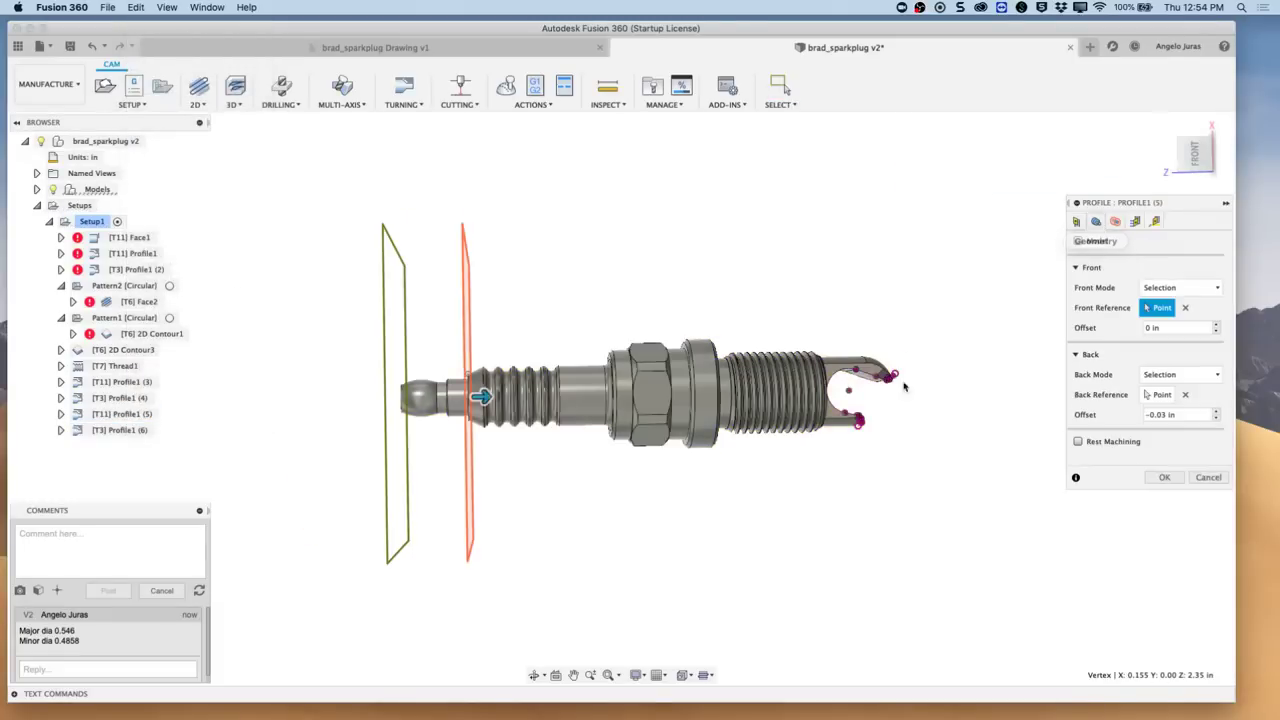
pyautogui.click(1193, 155)
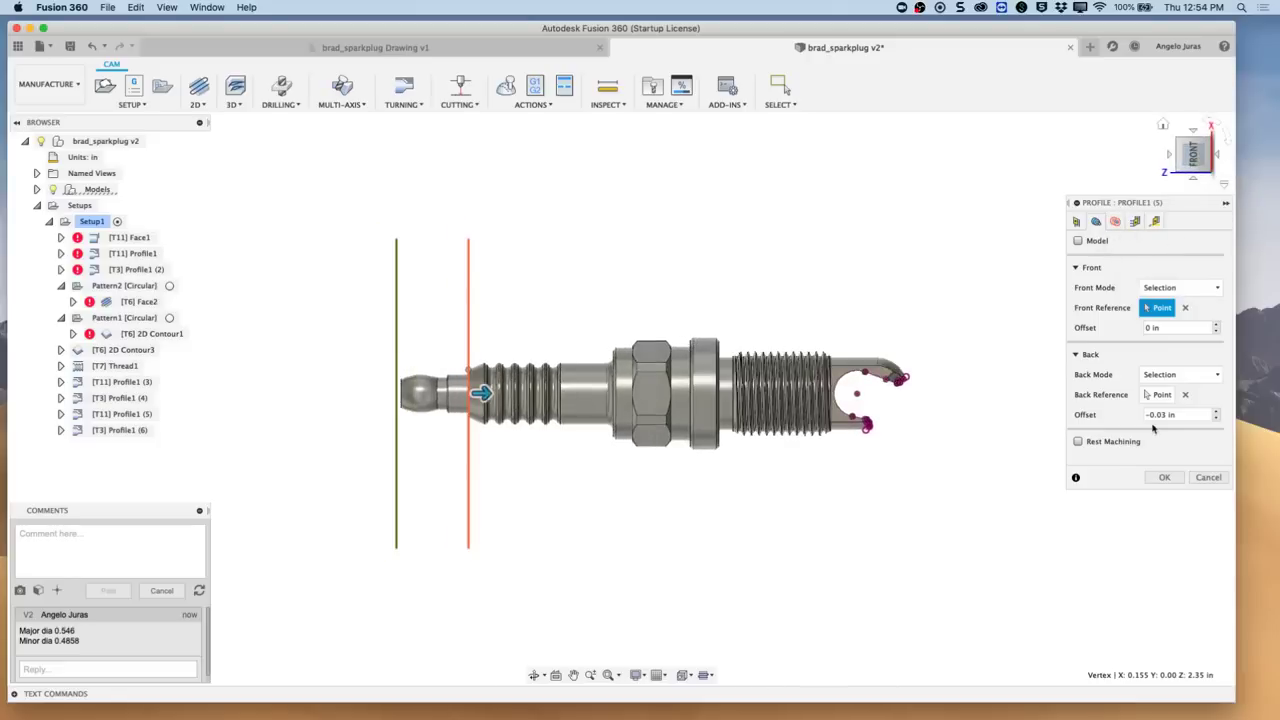
pyautogui.moveTo(1178, 414); pyautogui.dragTo(1128, 418)
pyautogui.write('-.15')
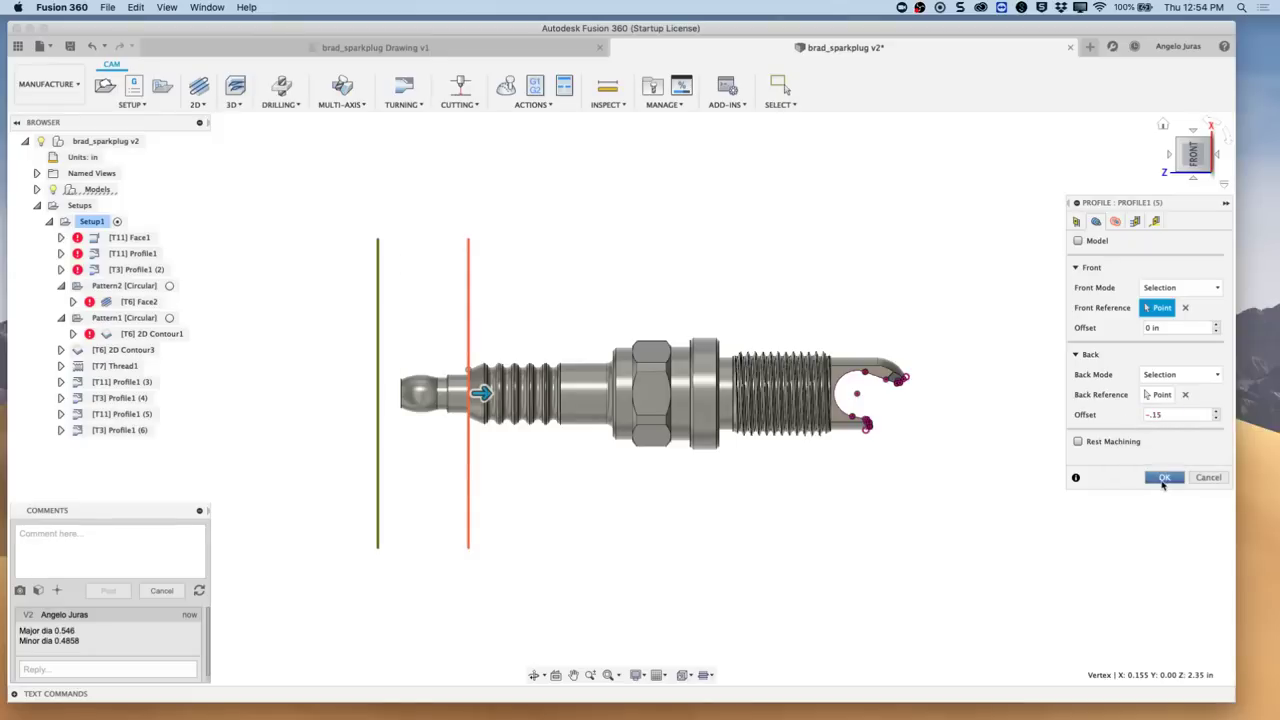
pyautogui.click(1164, 477)
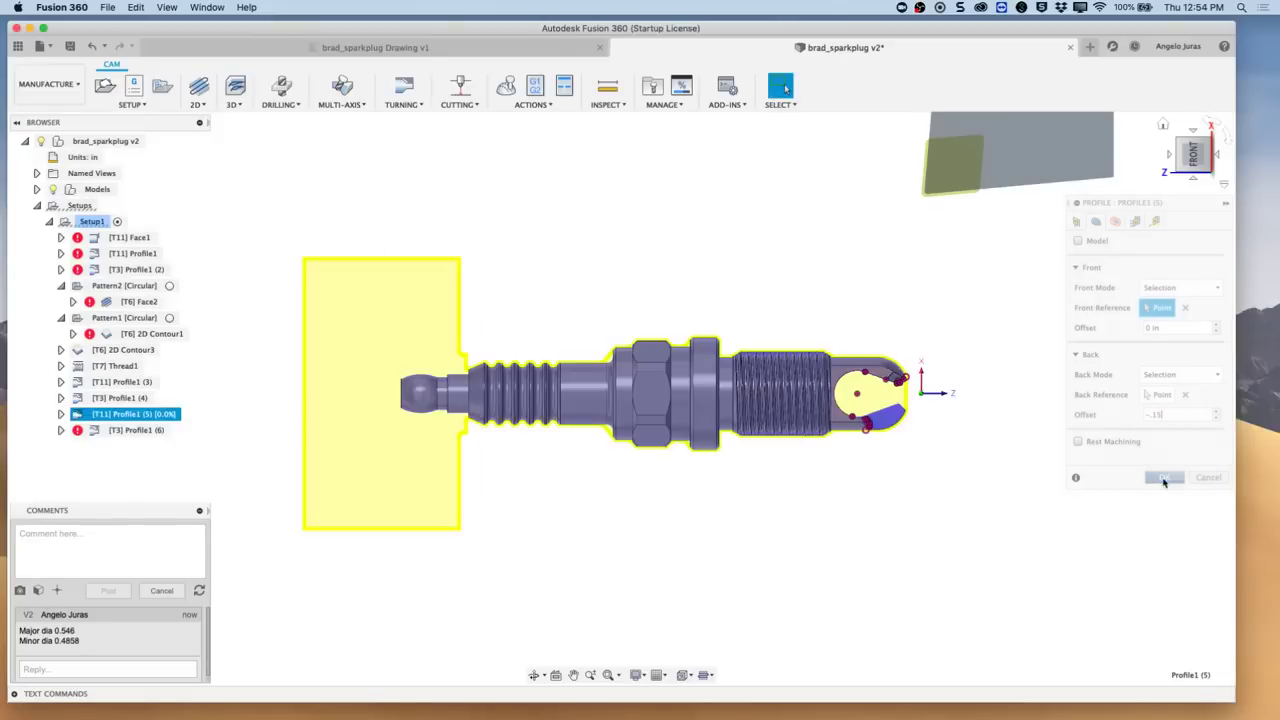
# Step: Edit T3 Profile1 (6), setting its Back Offset to -0.14 in, and generate the toolpath
pyautogui.click(116, 430)
pyautogui.rightClick(116, 430)
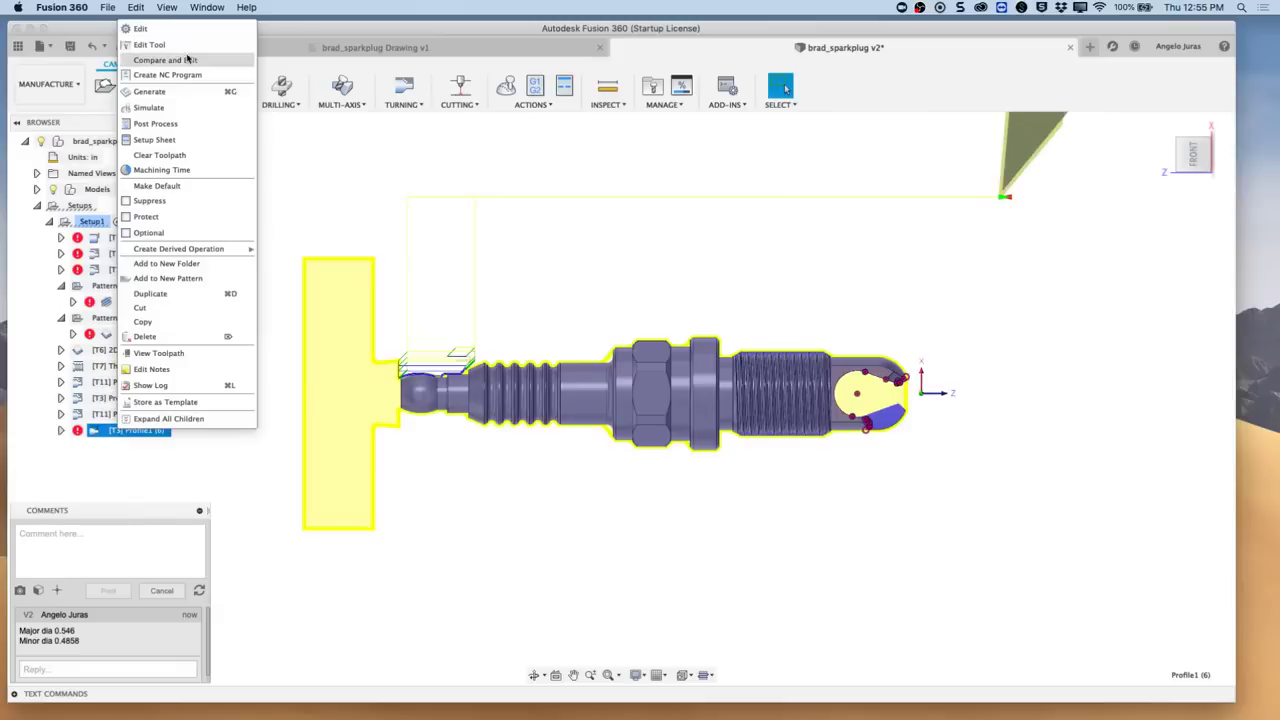
pyautogui.click(215, 31)
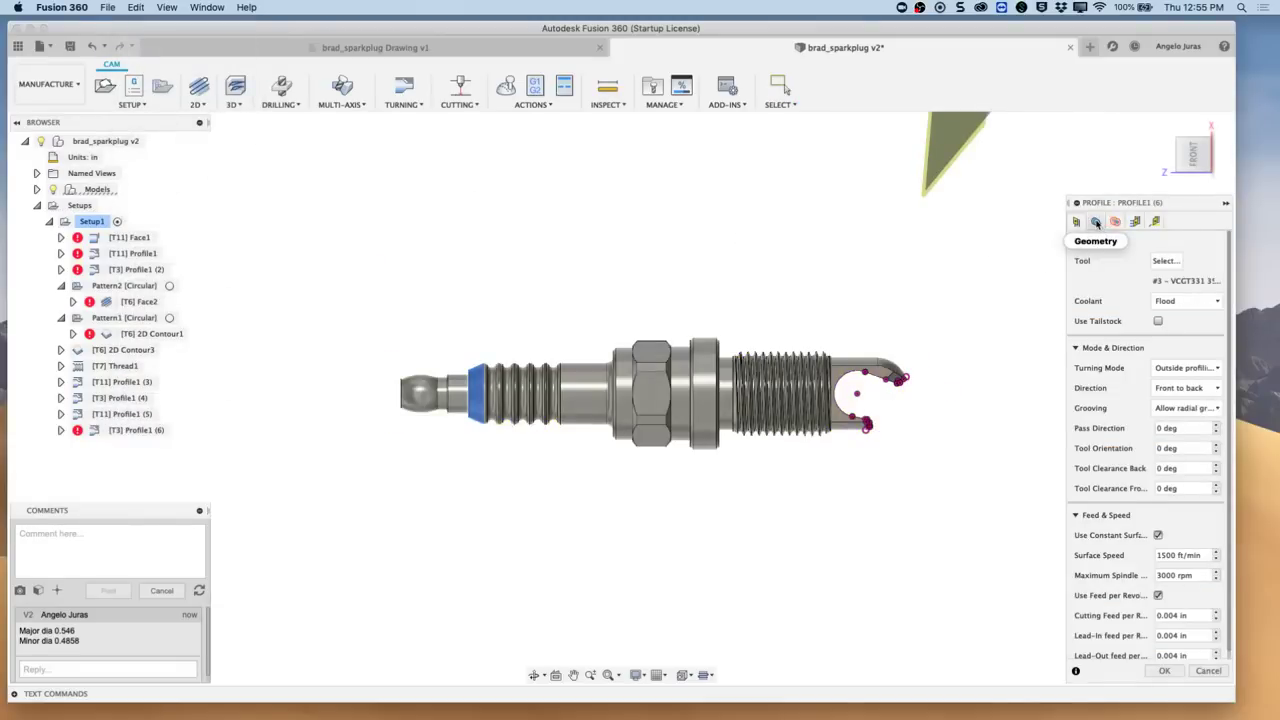
pyautogui.click(1096, 221)
pyautogui.click(1158, 414)
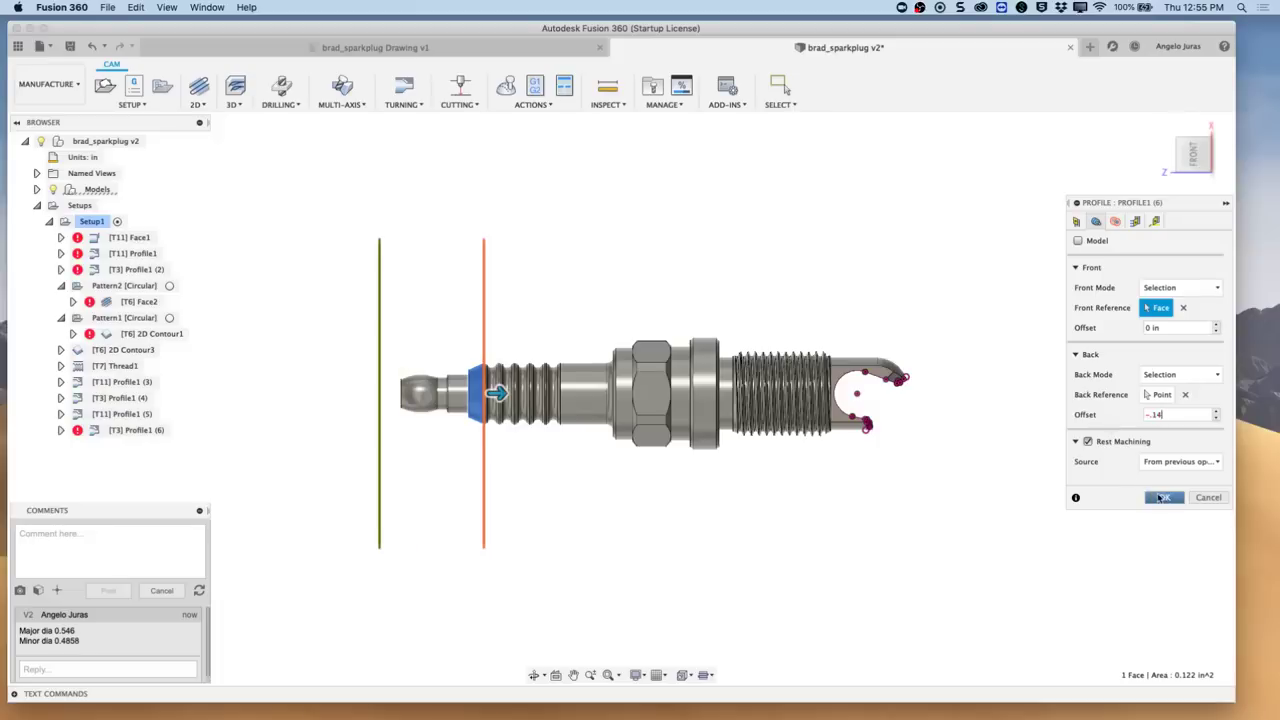
pyautogui.click(1162, 497)
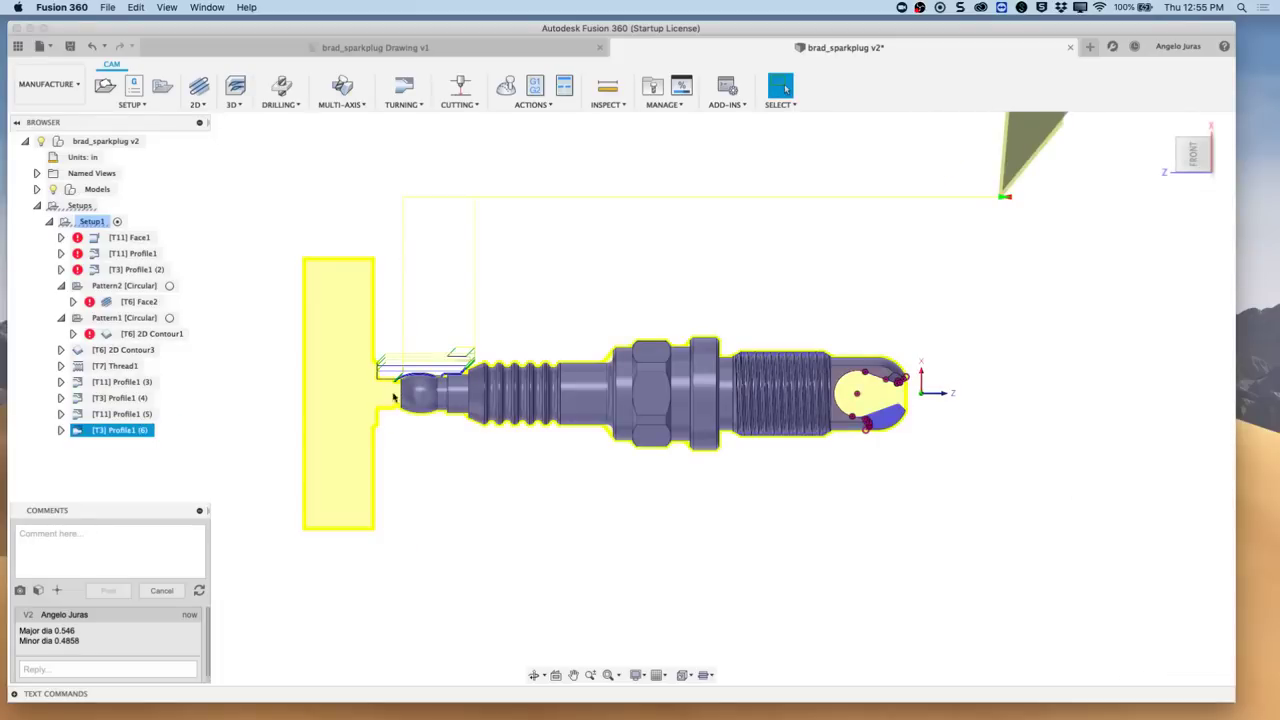
# Step: Create a Turning Part operation using tool 9, the groove square parting tool, from the P9_Haaslathe library
pyautogui.click(421, 105)
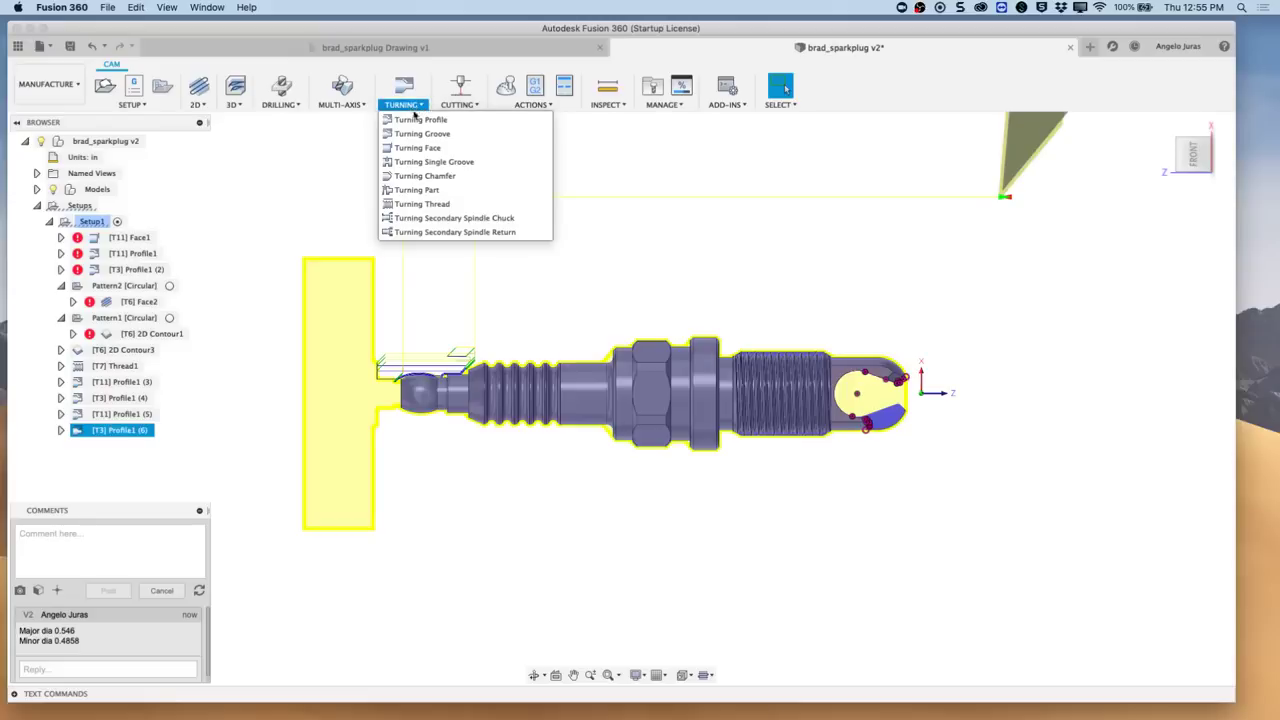
pyautogui.click(427, 191)
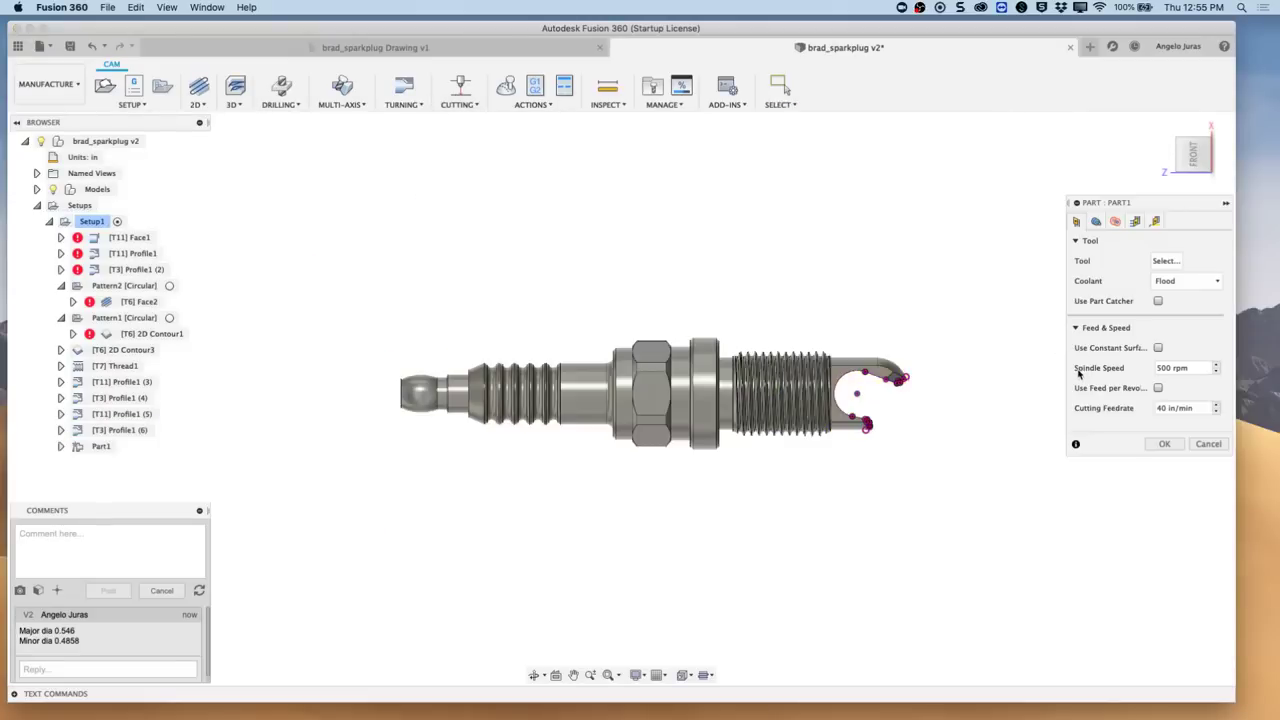
pyautogui.click(1164, 261)
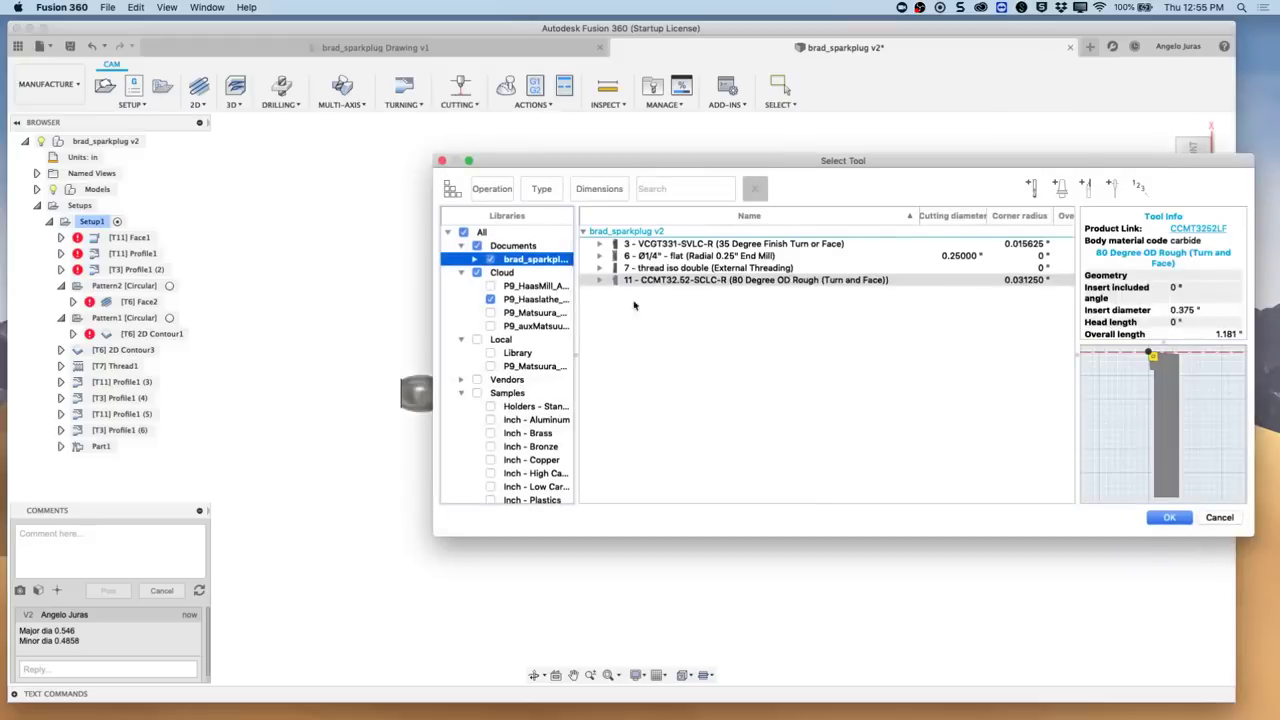
pyautogui.click(546, 300)
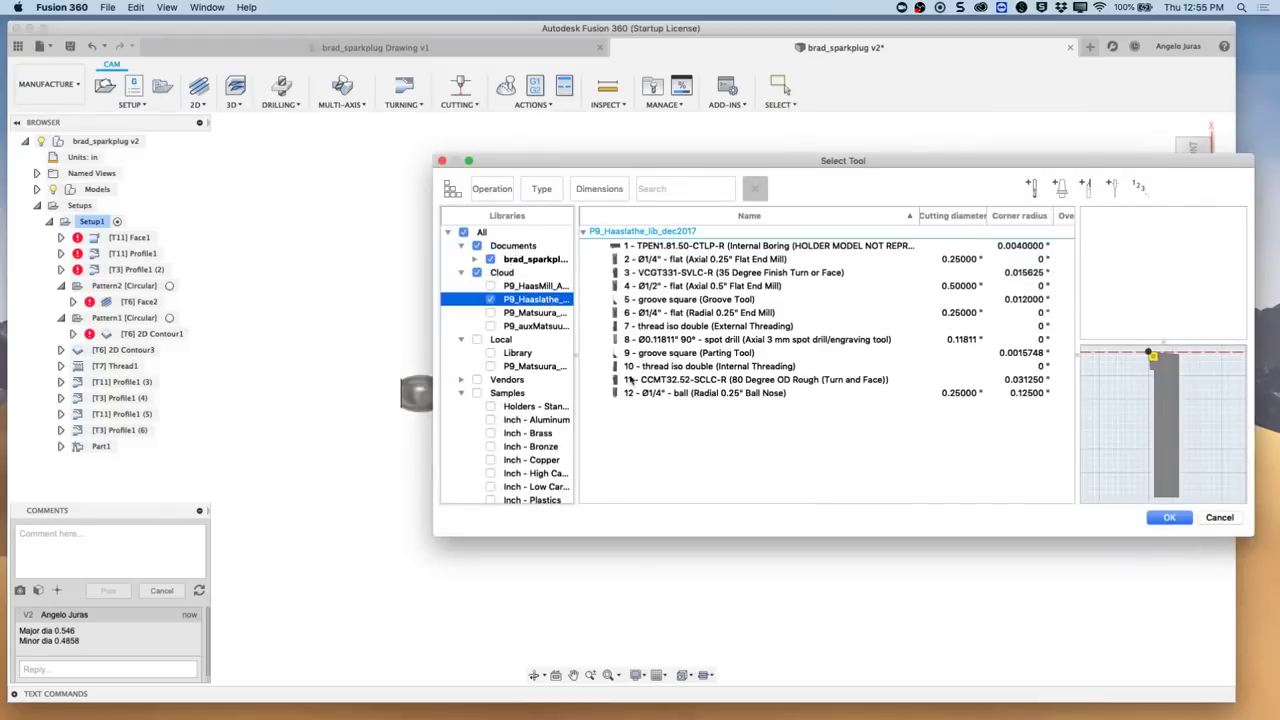
pyautogui.click(681, 355)
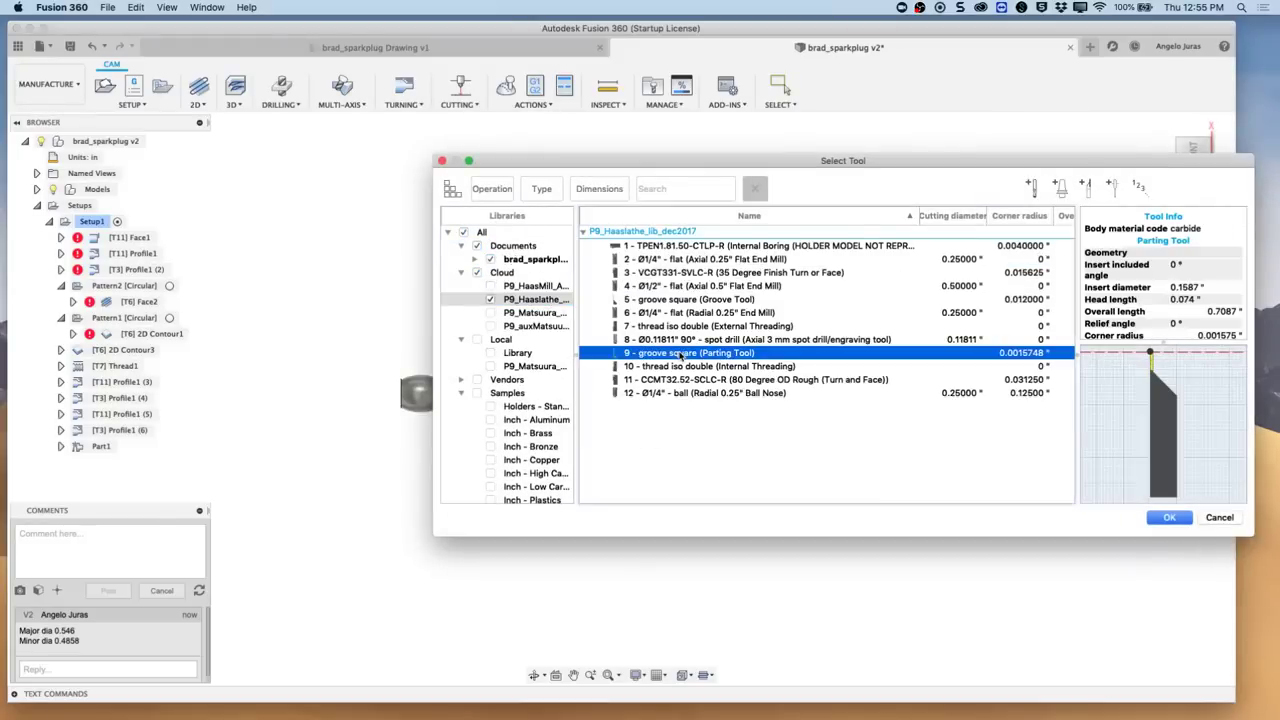
pyautogui.click(1176, 519)
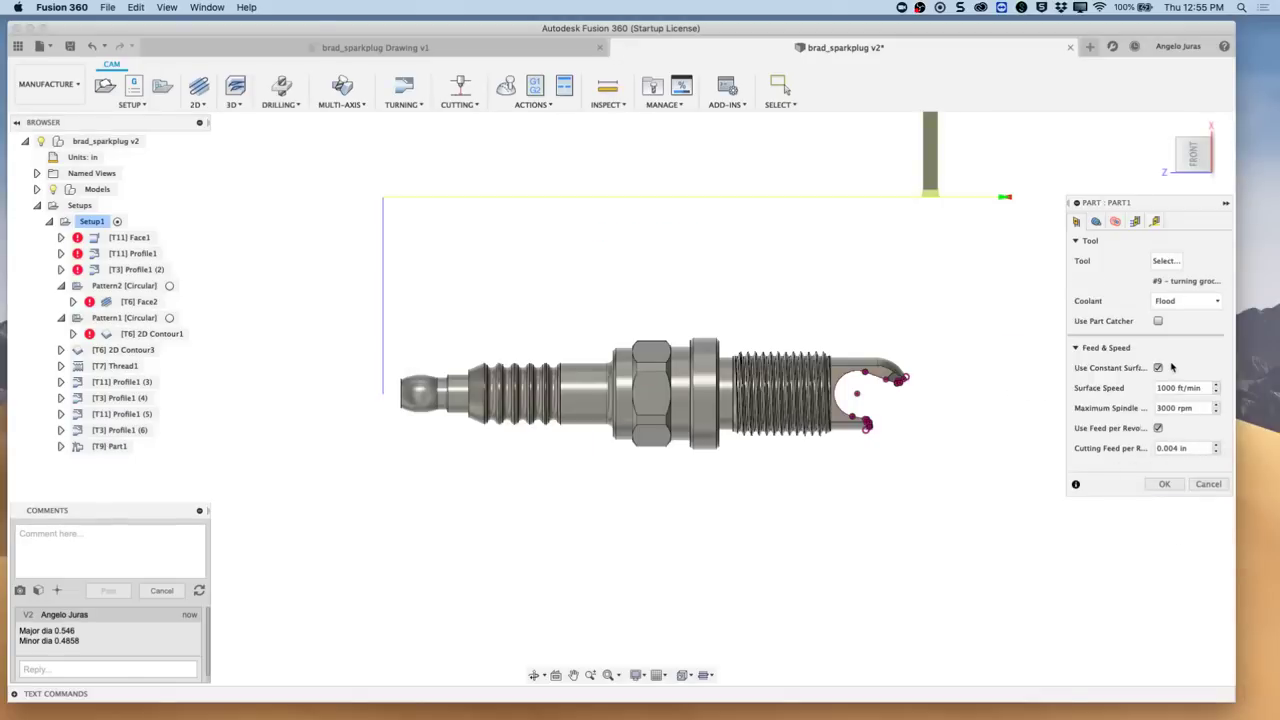
# Step: Try a chamfer Edge Break on the part-off's back edge and switch it off again
pyautogui.click(1096, 222)
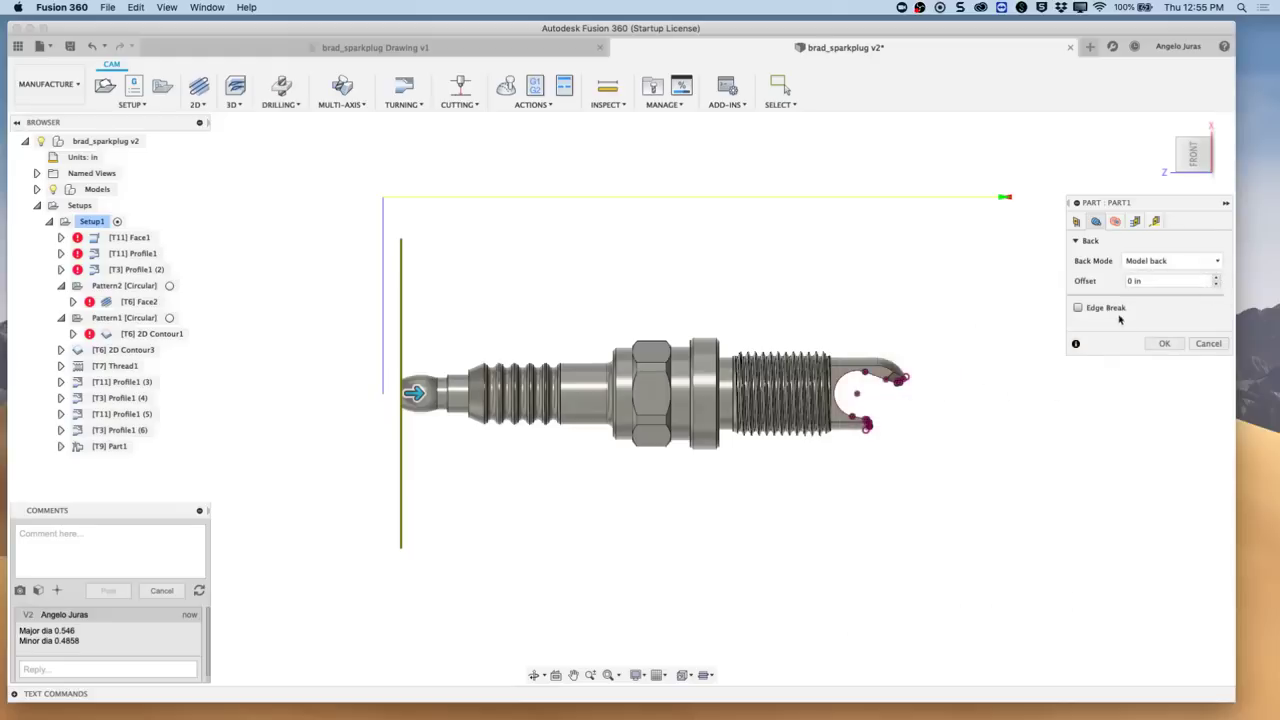
pyautogui.click(1079, 309)
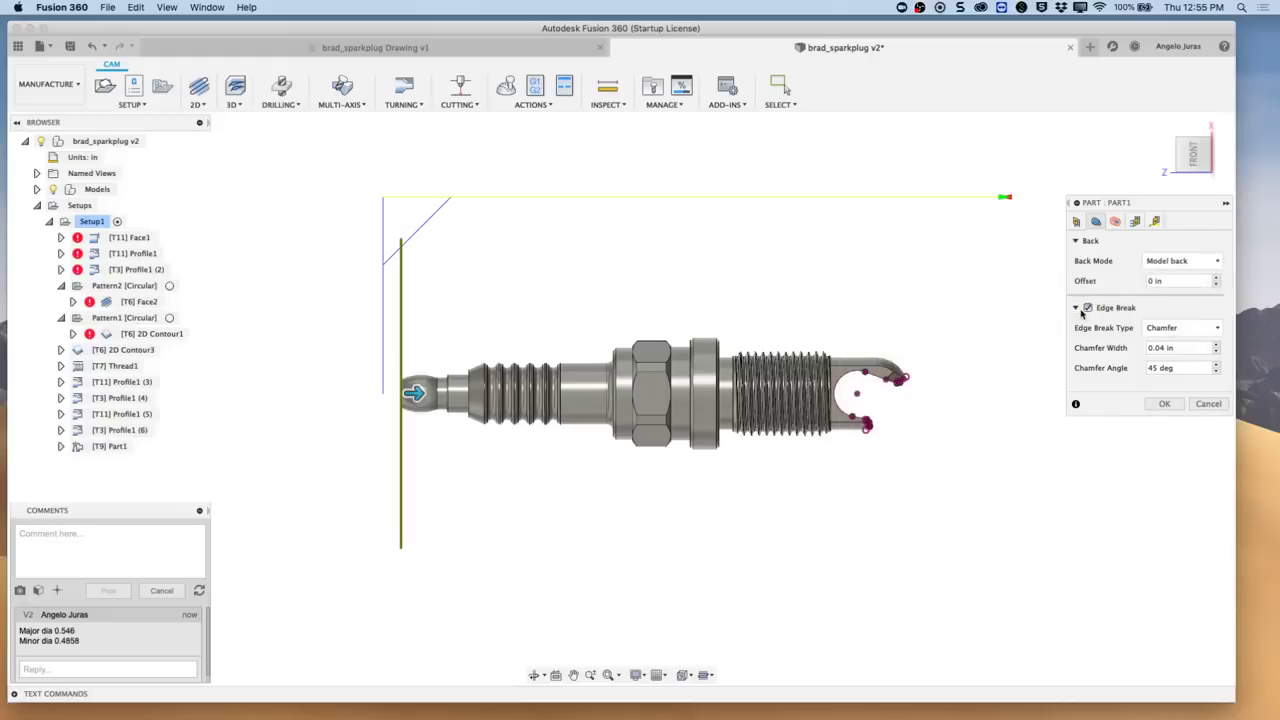
pyautogui.click(1200, 330)
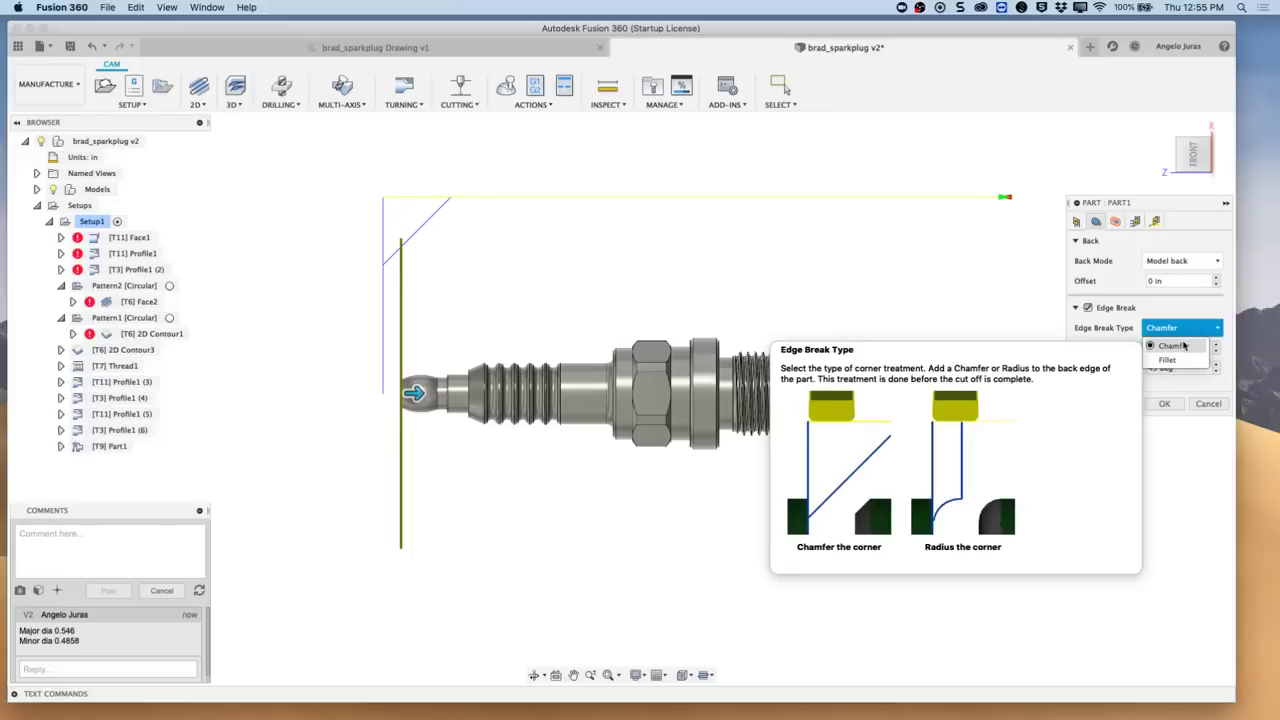
pyautogui.click(1089, 310)
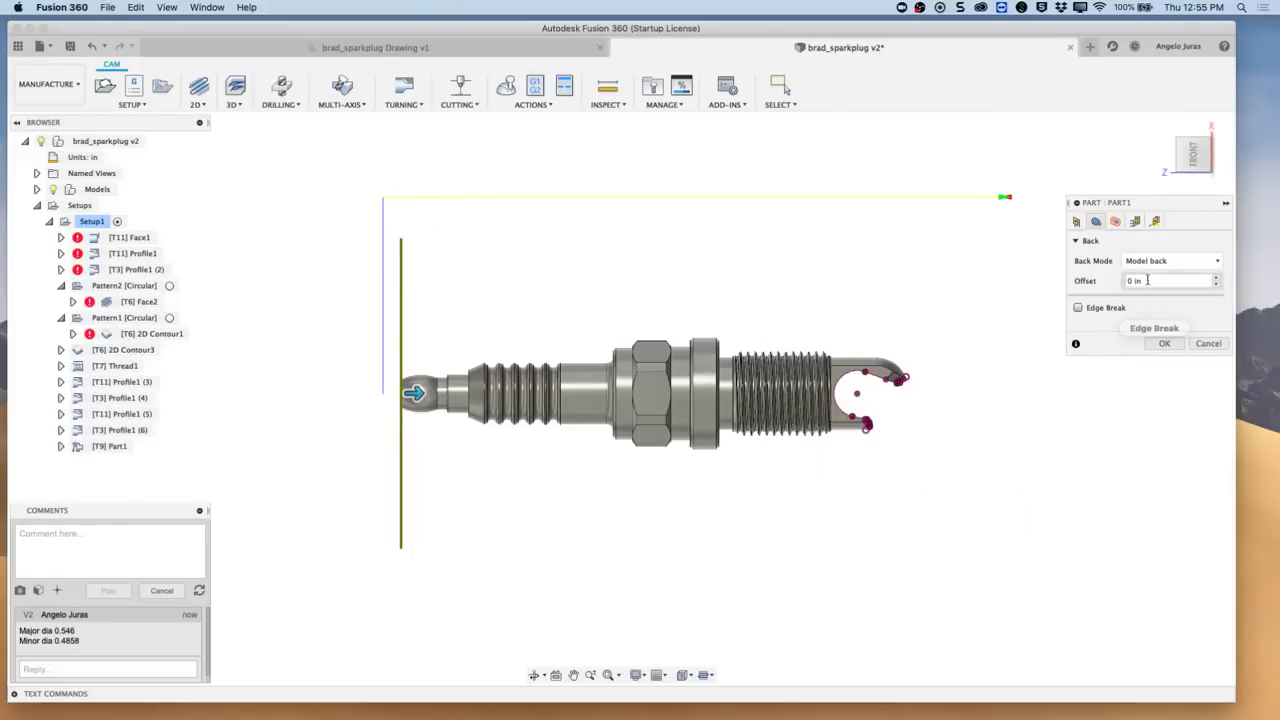
# Step: Set the part-off's Outer Radius reference to Model OD and its Distance to Cut Below Inner Radius to -.01
pyautogui.click(1115, 221)
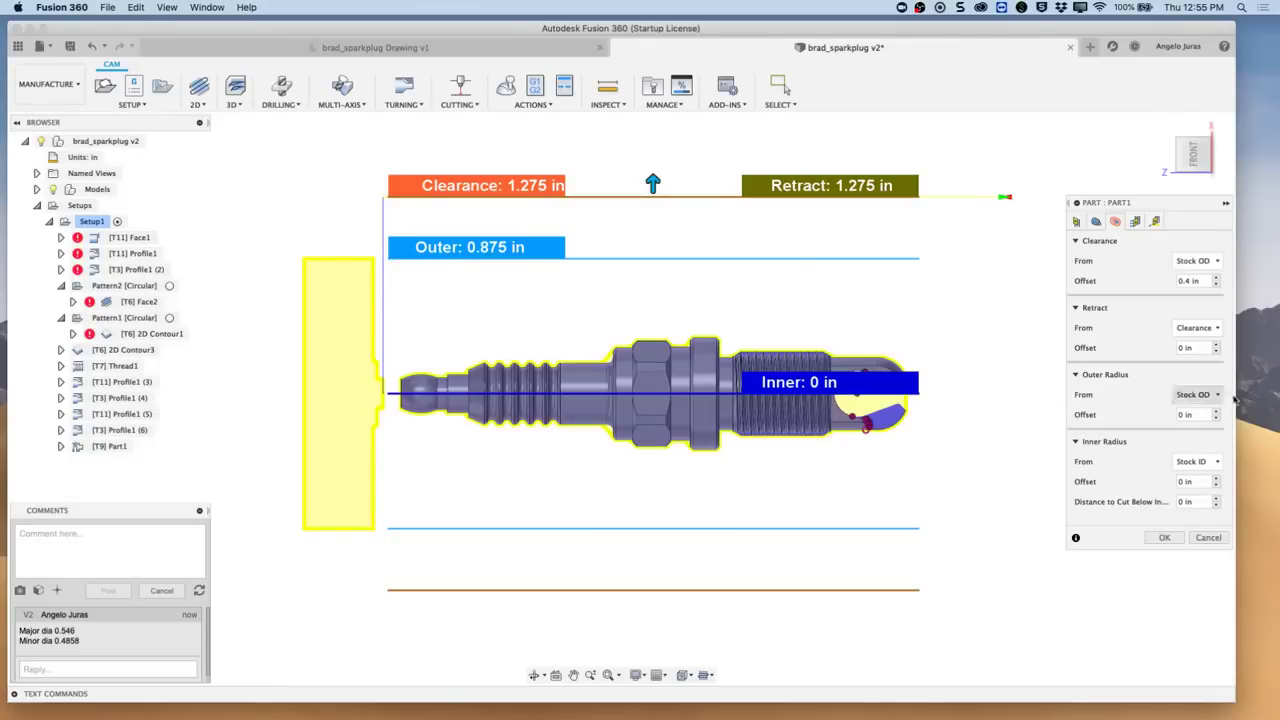
pyautogui.click(1198, 394)
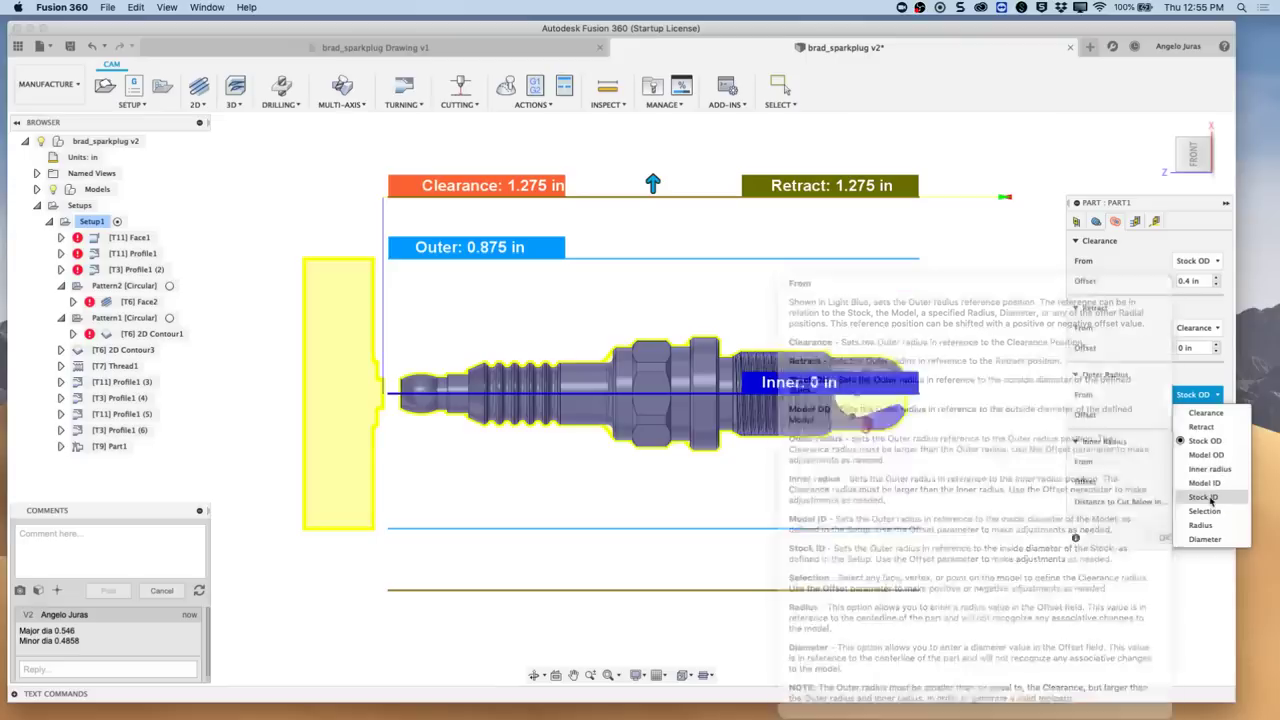
pyautogui.click(1205, 454)
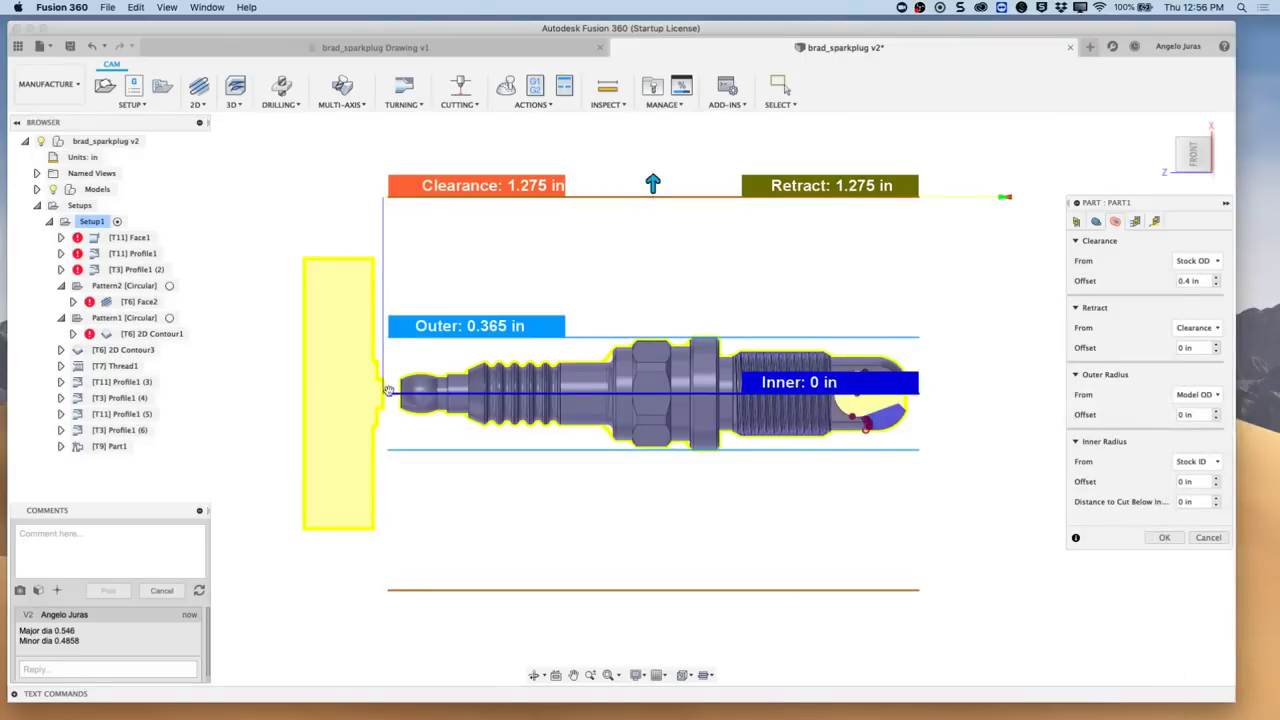
pyautogui.click(1192, 503)
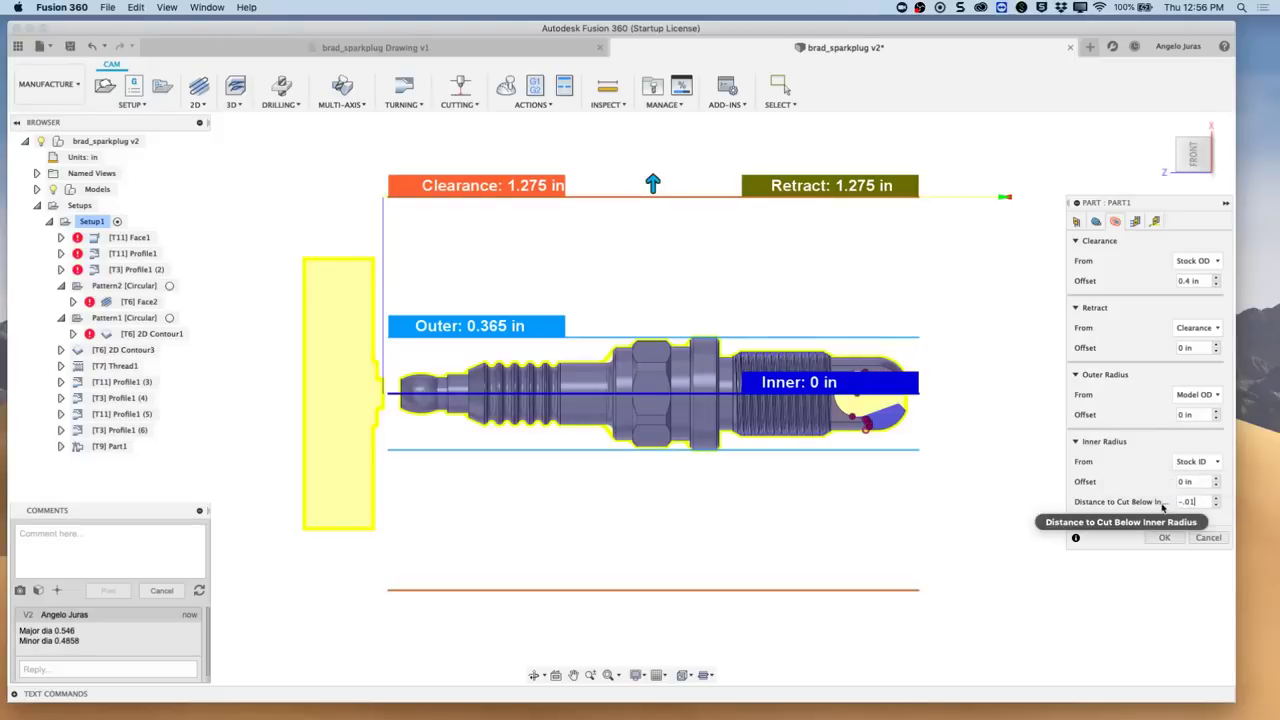
# Step: Enable Use Part Catcher for the part-off operation and try to accept its settings
pyautogui.click(1135, 222)
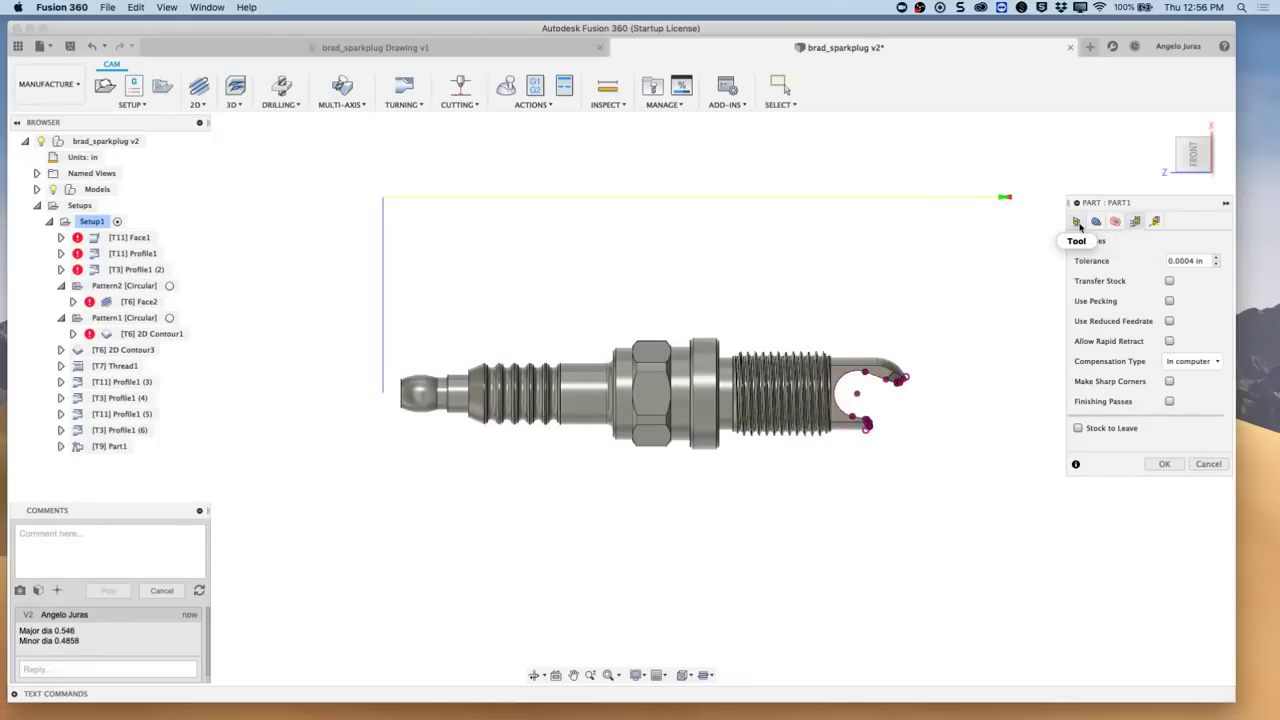
pyautogui.click(1077, 222)
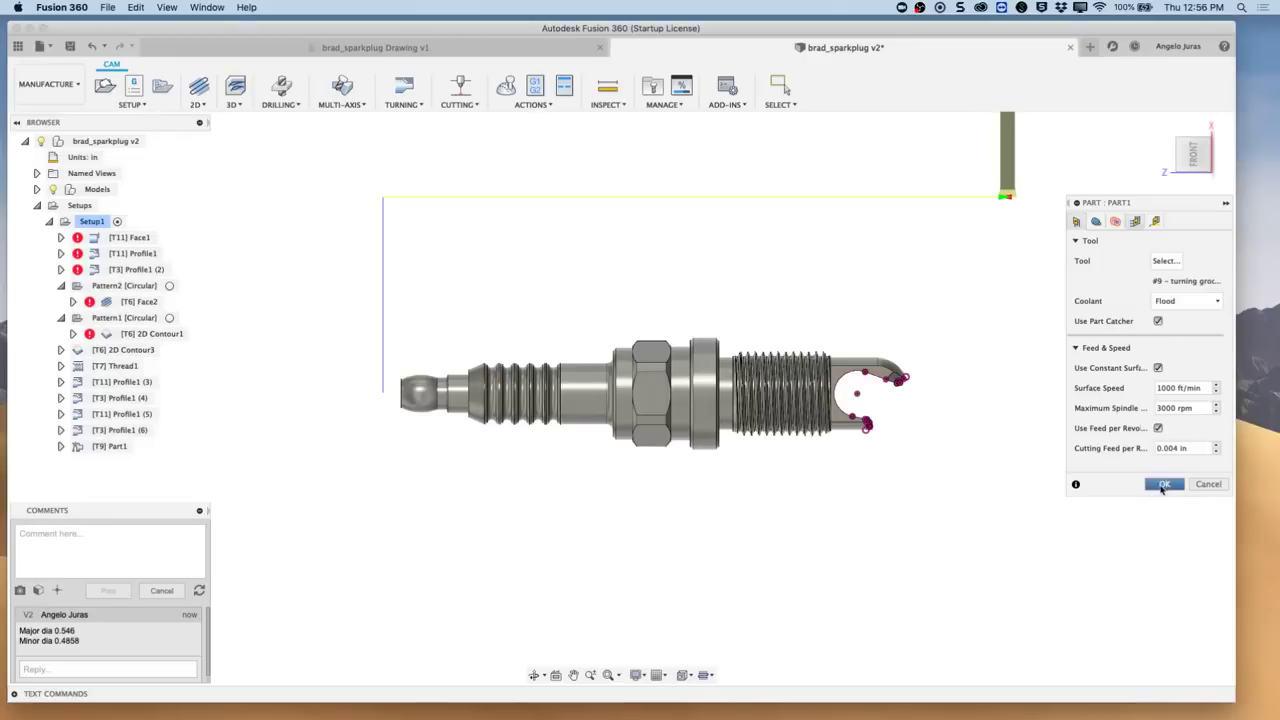
pyautogui.click(1163, 484)
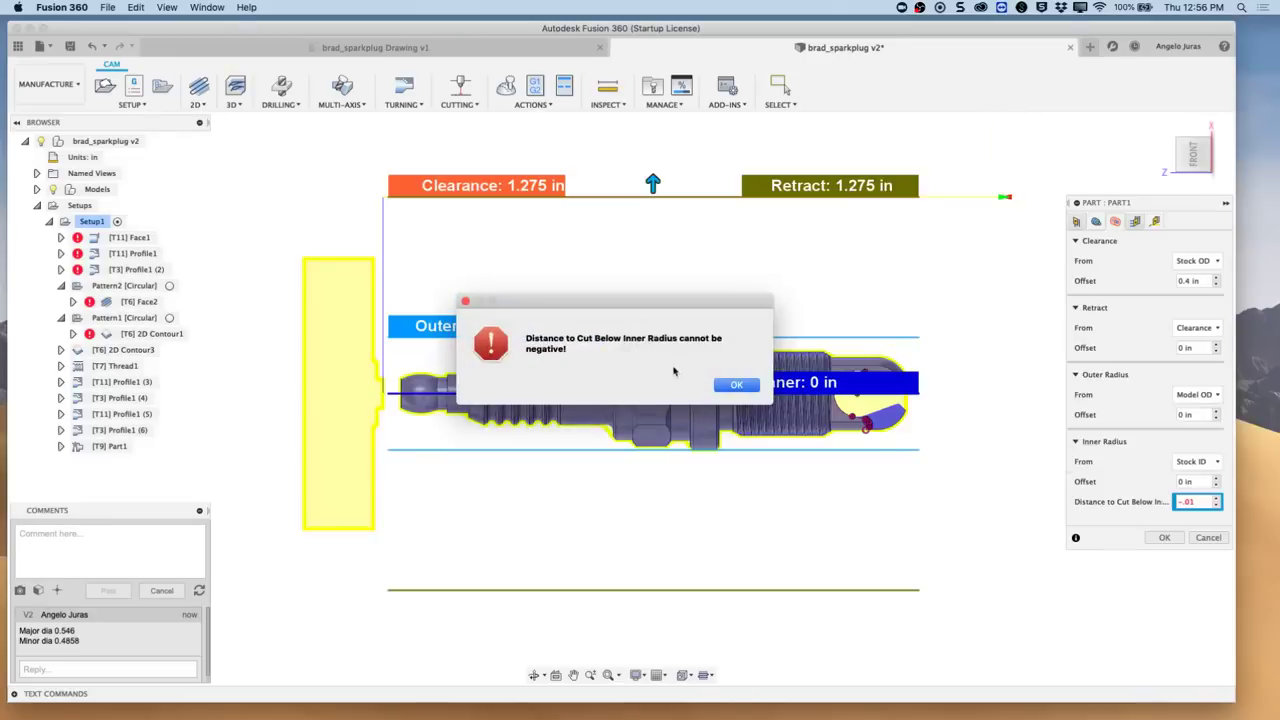
pyautogui.click(738, 386)
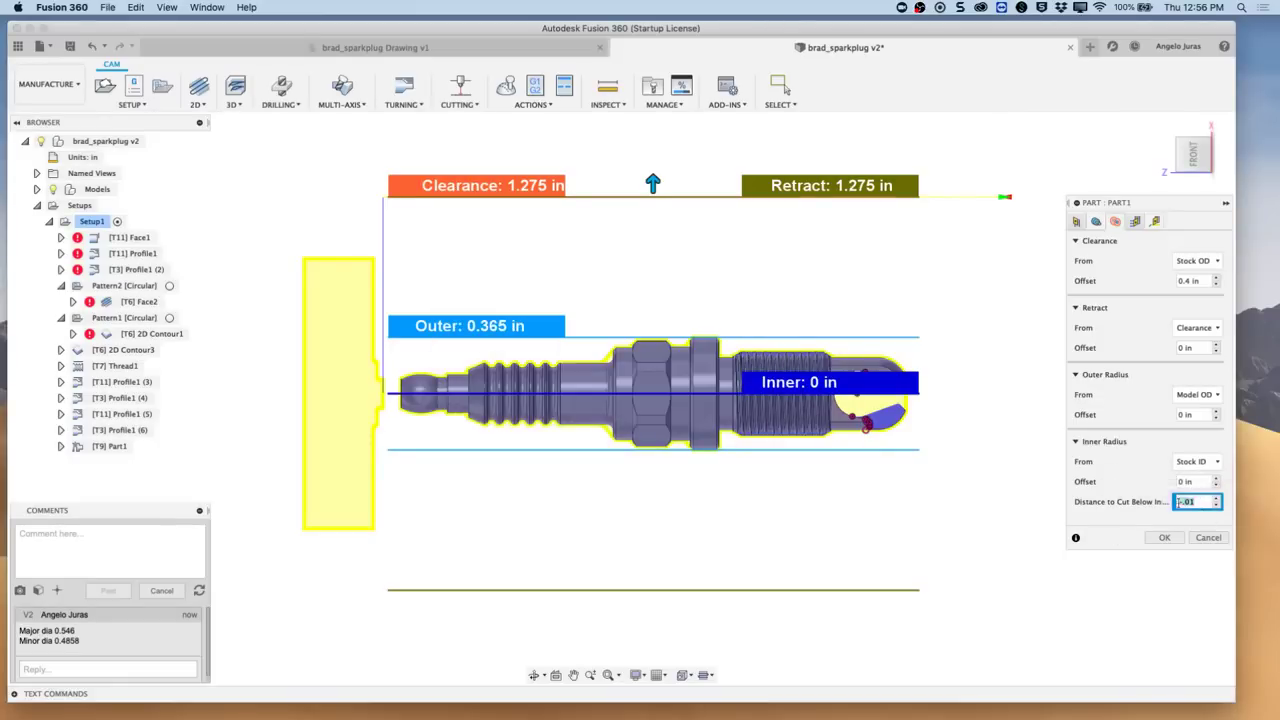
# Step: Set the part-off's Distance to Cut Below Inner Radius to .01 and generate the toolpath
pyautogui.moveTo(1205, 503); pyautogui.dragTo(1165, 510)
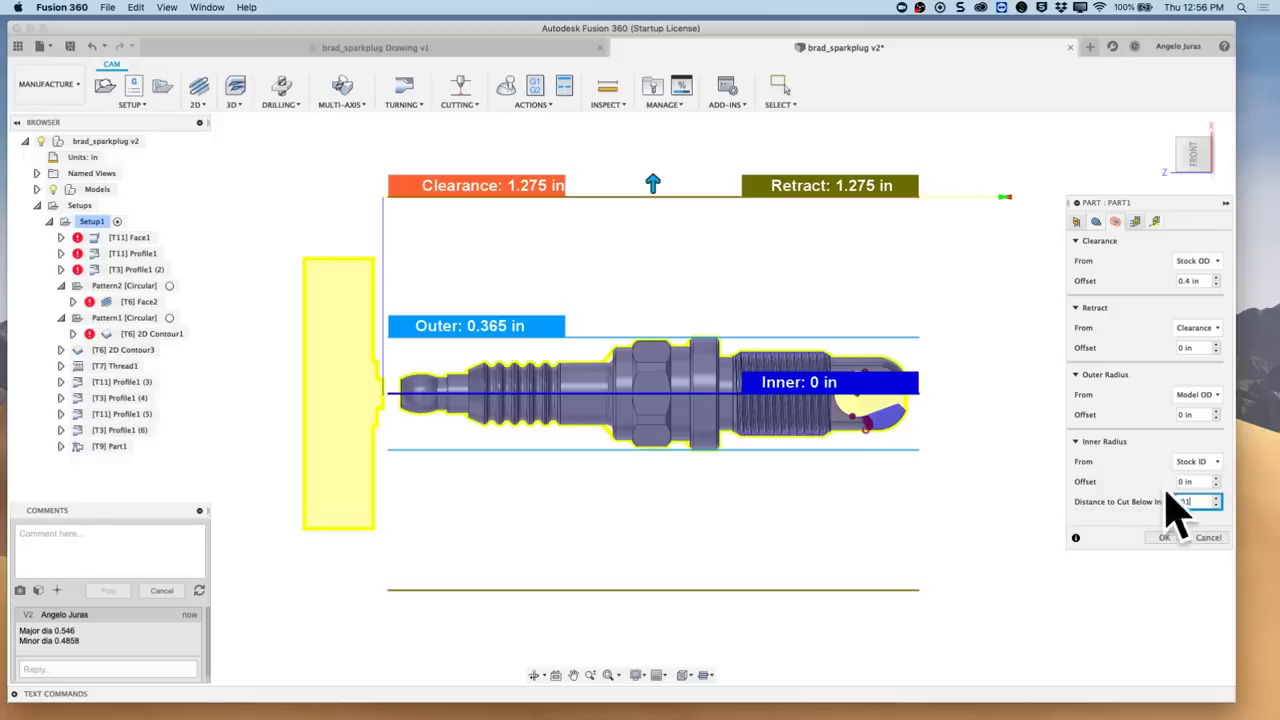
pyautogui.click(1163, 538)
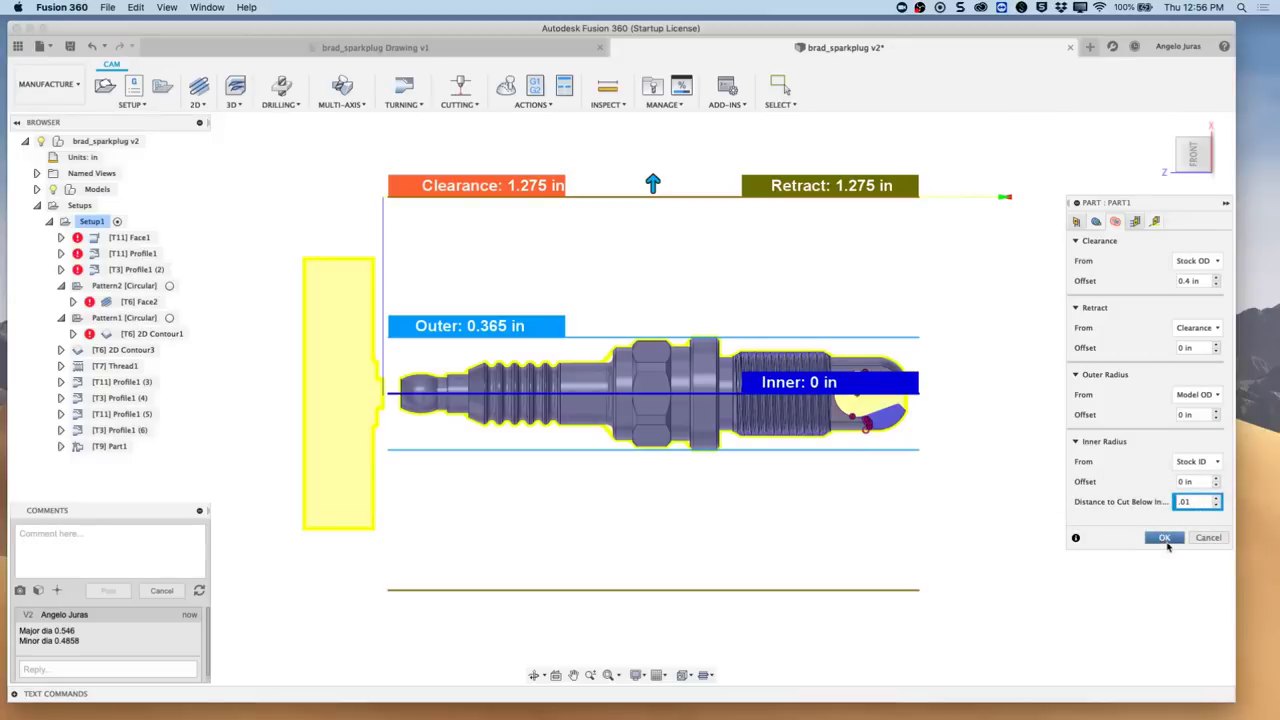
pyautogui.click(1165, 539)
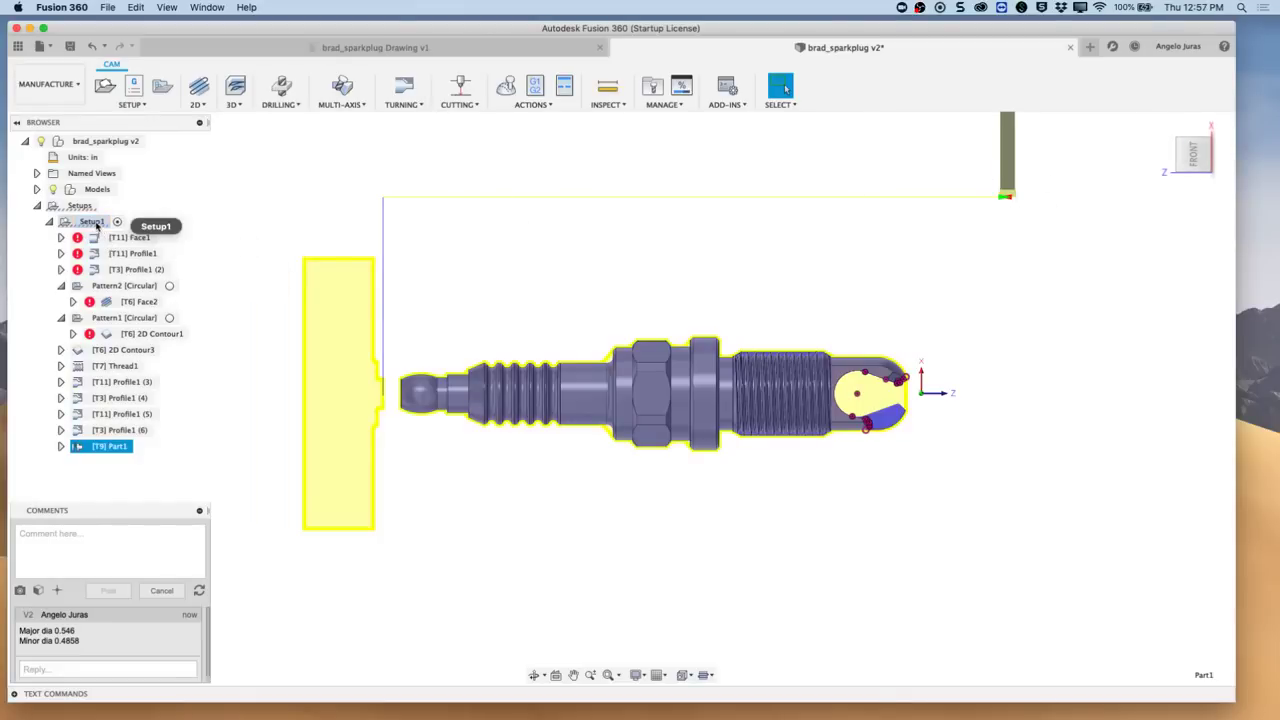
# Step: Generate Setup1's out-of-date toolpaths only, without regenerating the operations that are still valid
pyautogui.rightClick(96, 225)
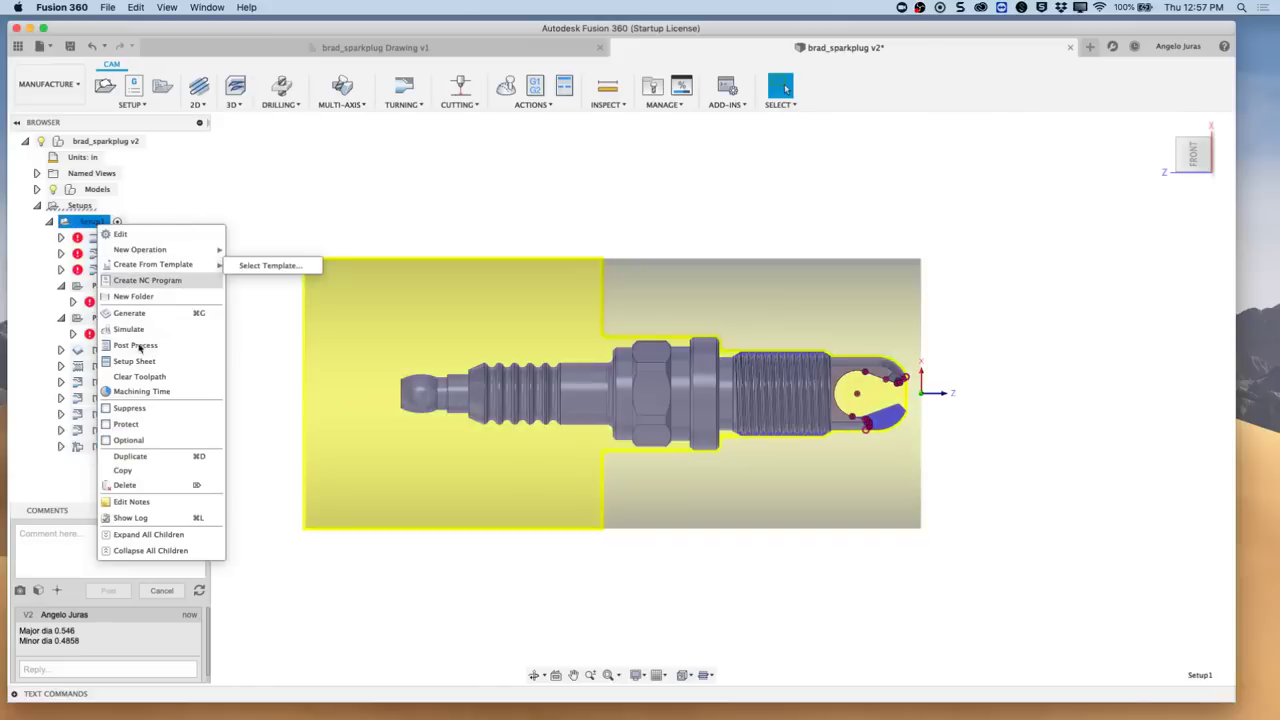
pyautogui.click(140, 315)
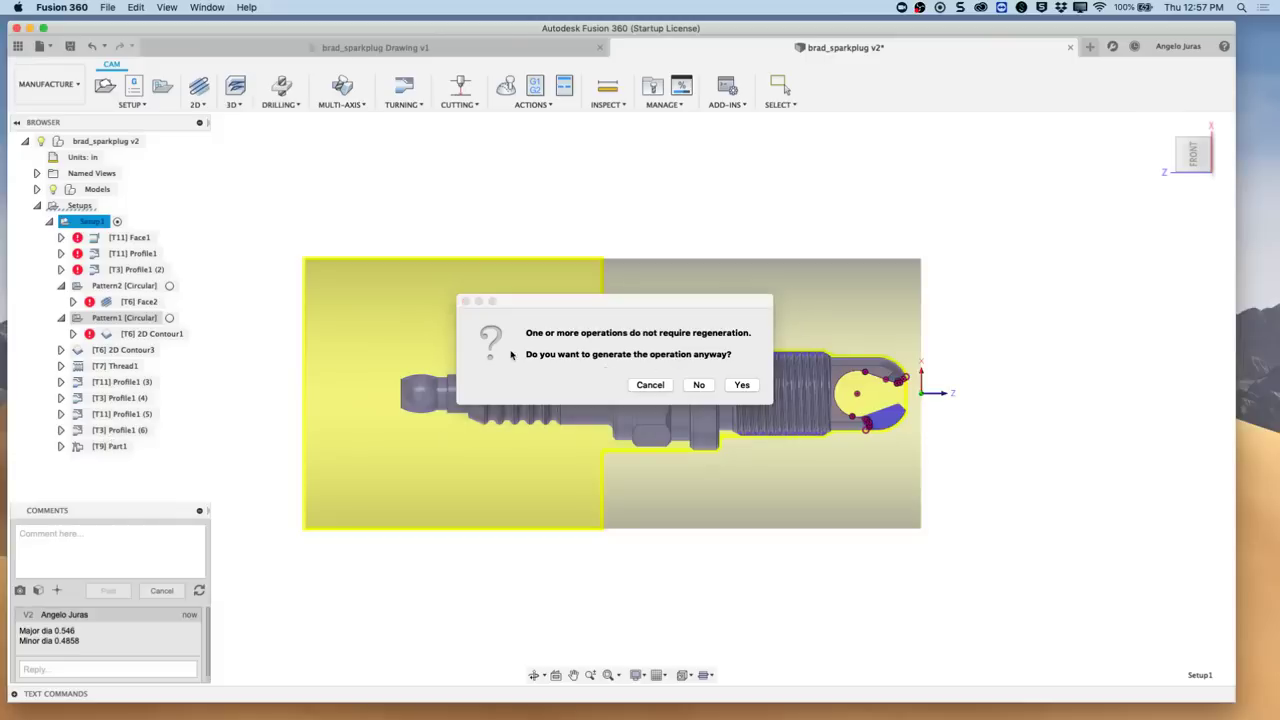
pyautogui.click(699, 386)
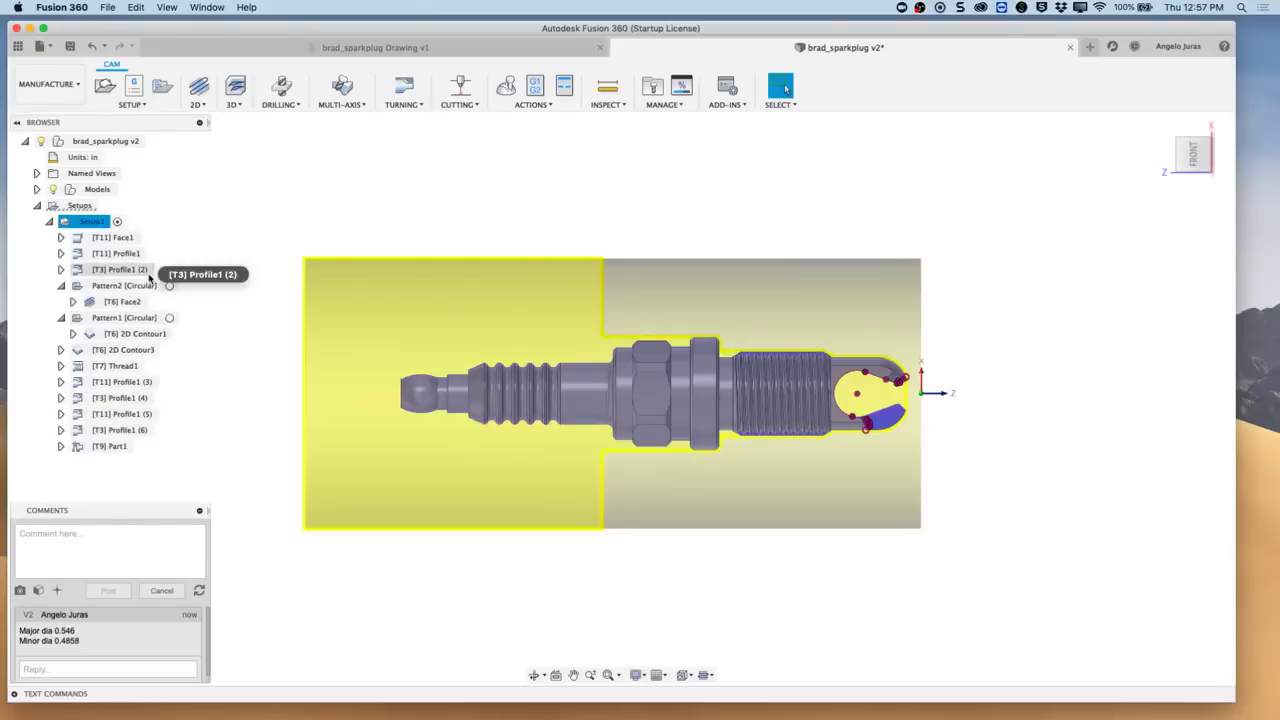
# Step: Run the stock simulation of all Setup1 operations and expand the spark plug component in the browser
pyautogui.click(95, 222)
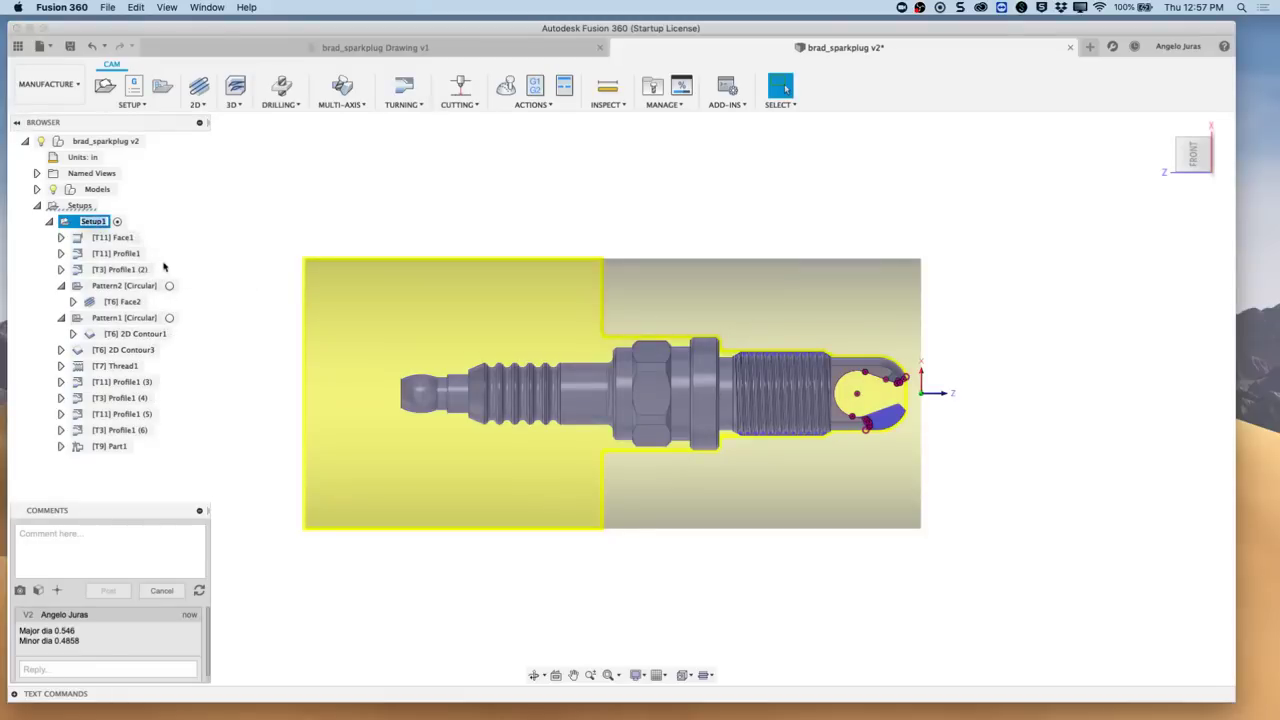
pyautogui.rightClick(189, 229)
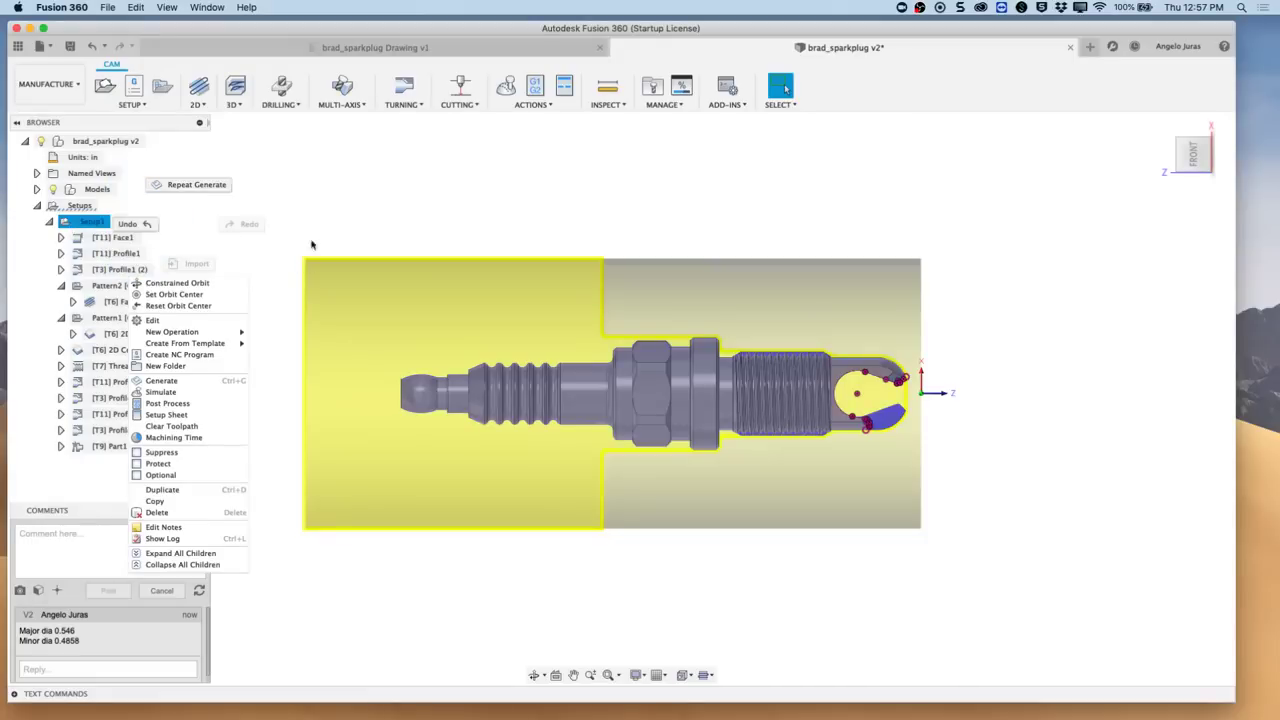
pyautogui.click(337, 207)
pyautogui.rightClick(70, 226)
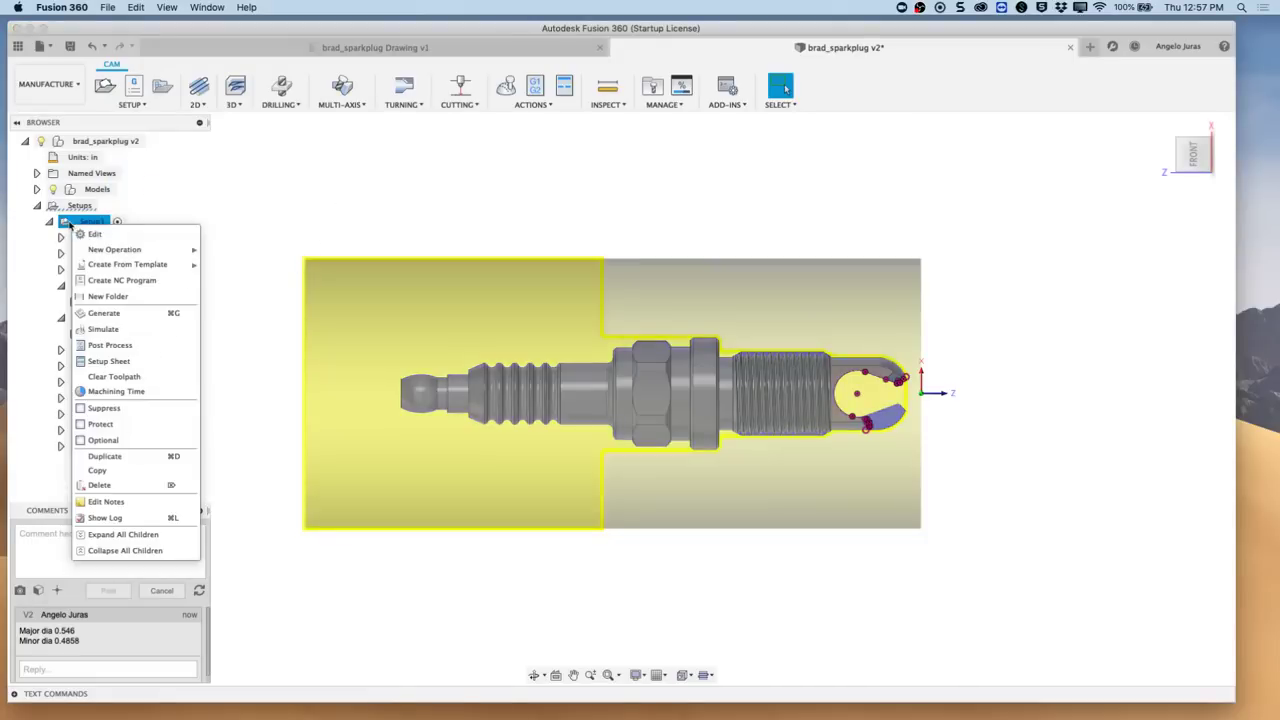
pyautogui.click(129, 334)
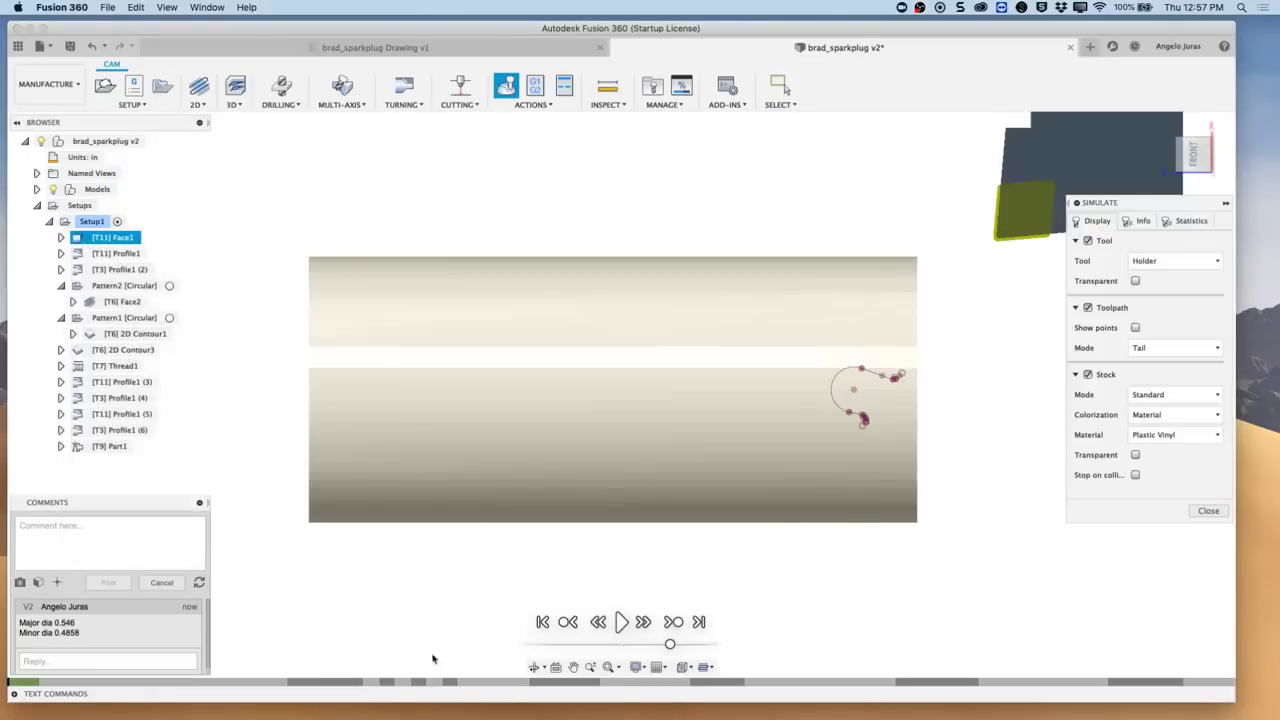
pyautogui.click(620, 622)
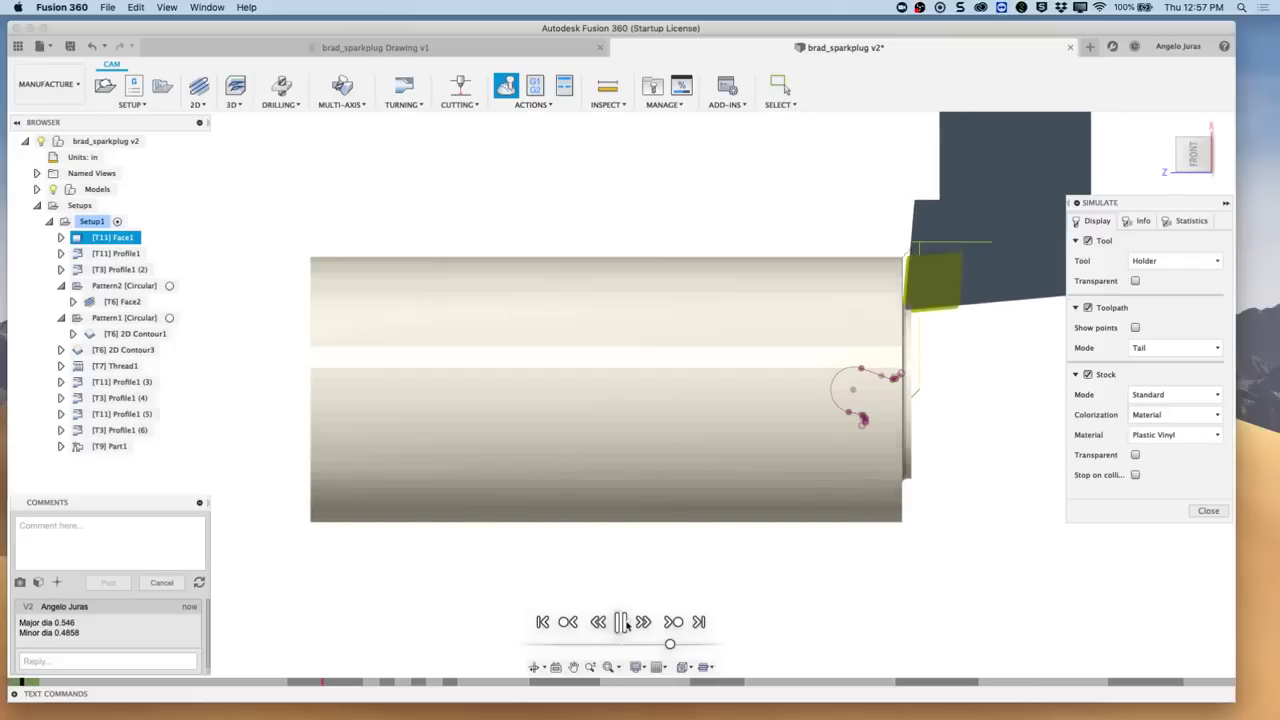
pyautogui.keyDown('shift'); pyautogui.moveTo(797, 451); pyautogui.dragTo(900, 375, button='middle'); pyautogui.keyUp('shift')
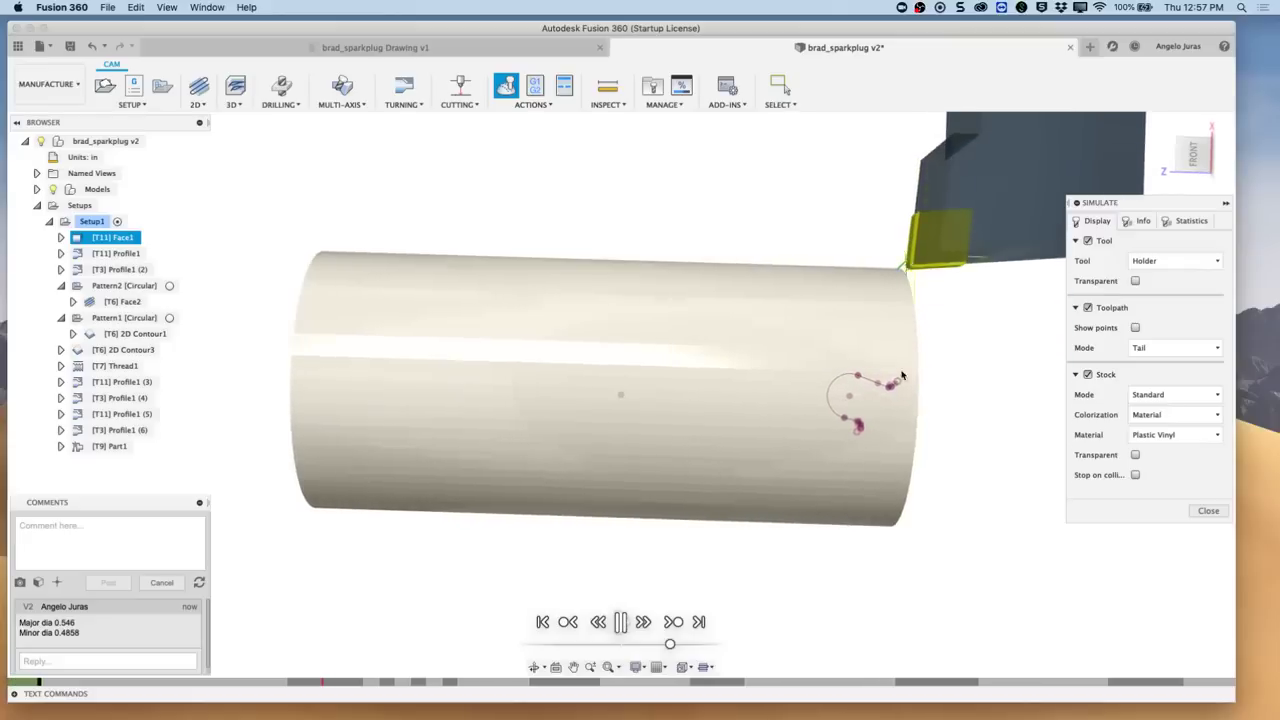
pyautogui.click(37, 189)
pyautogui.click(49, 205)
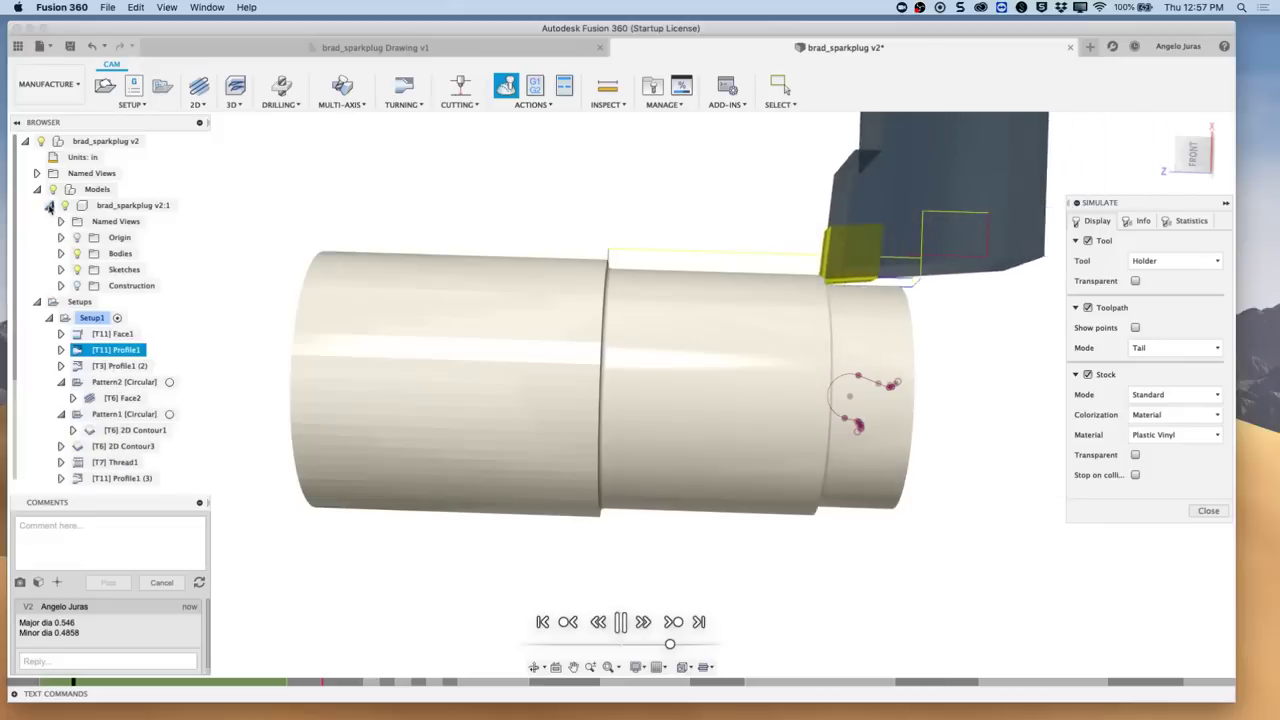
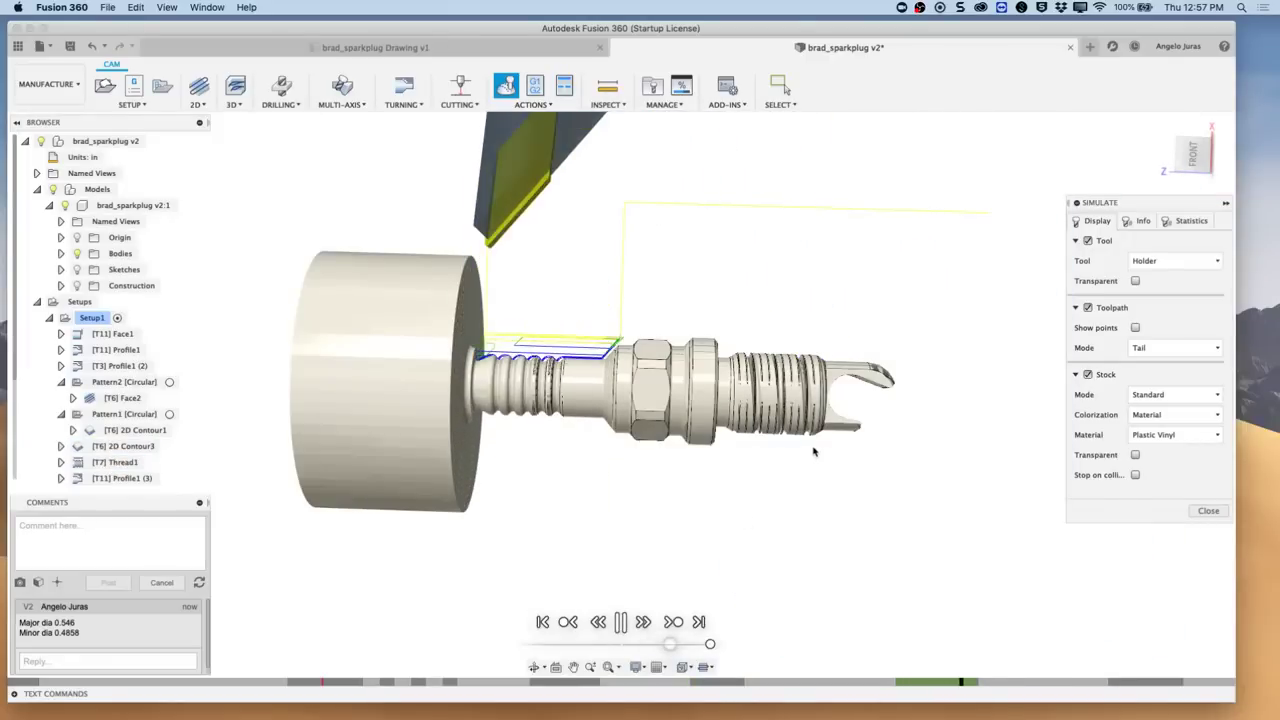
# Step: Examine the simulated part around the part-off, threads and electrode tip, and close the simulation
pyautogui.keyDown('shift'); pyautogui.moveTo(813, 452); pyautogui.dragTo(803, 425, button='middle'); pyautogui.keyUp('shift')
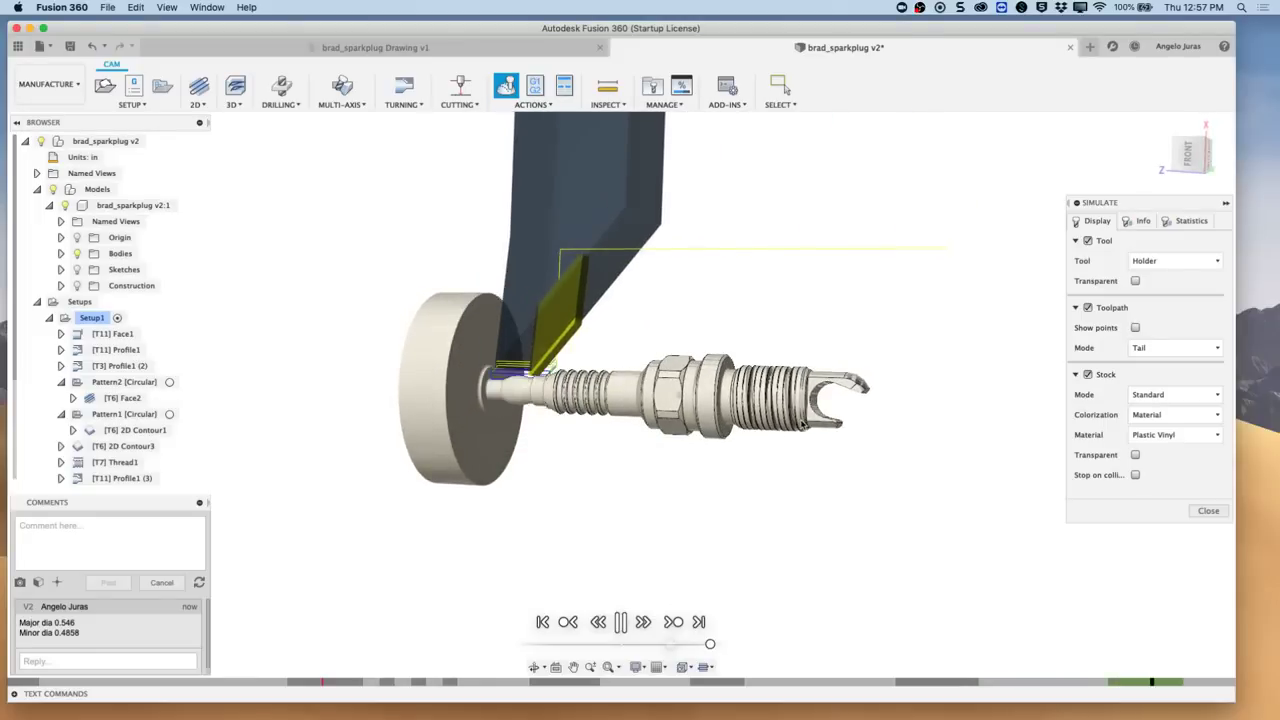
pyautogui.scroll(4, 803, 425)
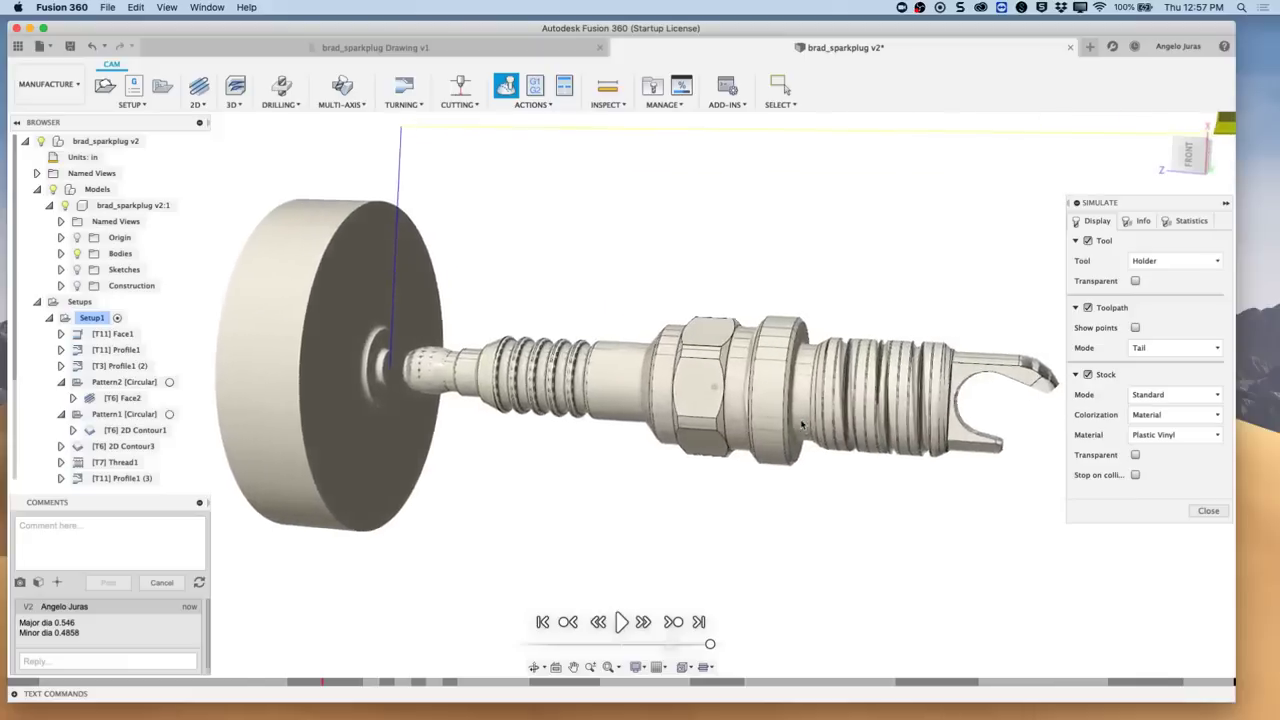
pyautogui.keyDown('shift'); pyautogui.moveTo(803, 425); pyautogui.dragTo(780, 470, button='middle'); pyautogui.keyUp('shift')
pyautogui.keyDown('shift'); pyautogui.moveTo(877, 277); pyautogui.dragTo(622, 368, button='middle'); pyautogui.keyUp('shift')
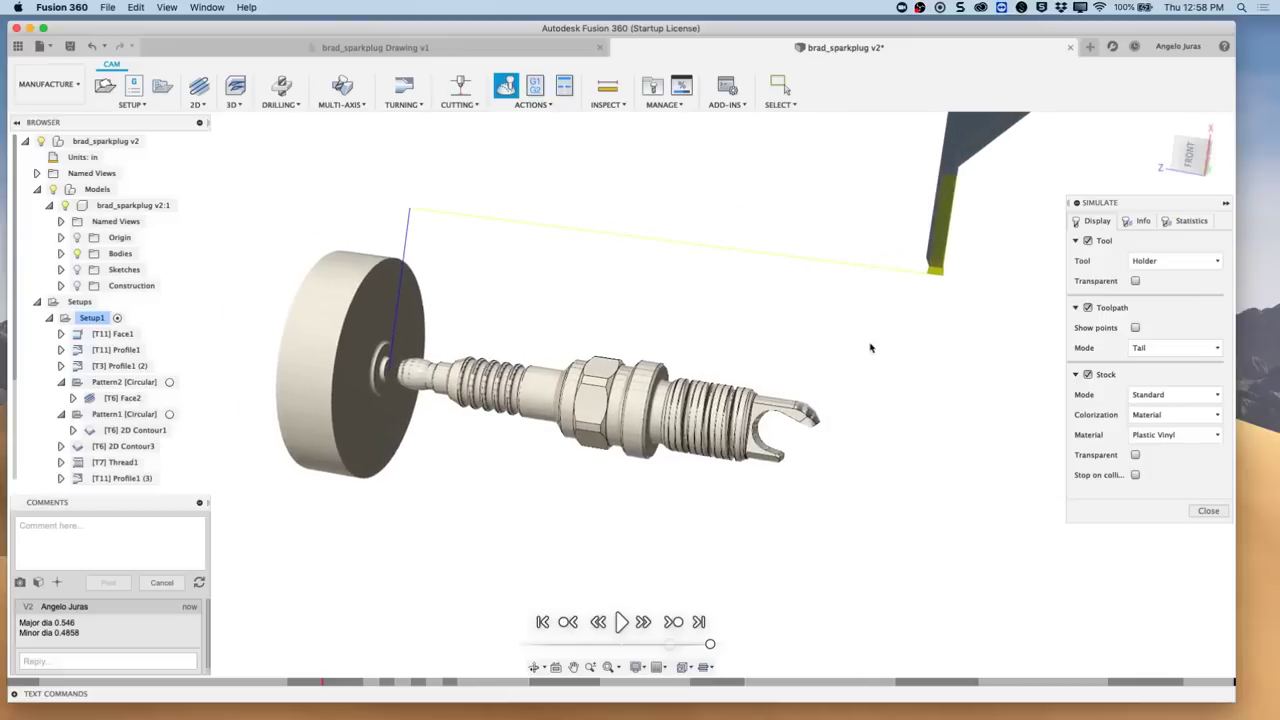
pyautogui.keyDown('shift'); pyautogui.moveTo(870, 348); pyautogui.dragTo(1014, 334, button='middle'); pyautogui.keyUp('shift')
pyautogui.scroll(5, 1015, 336)
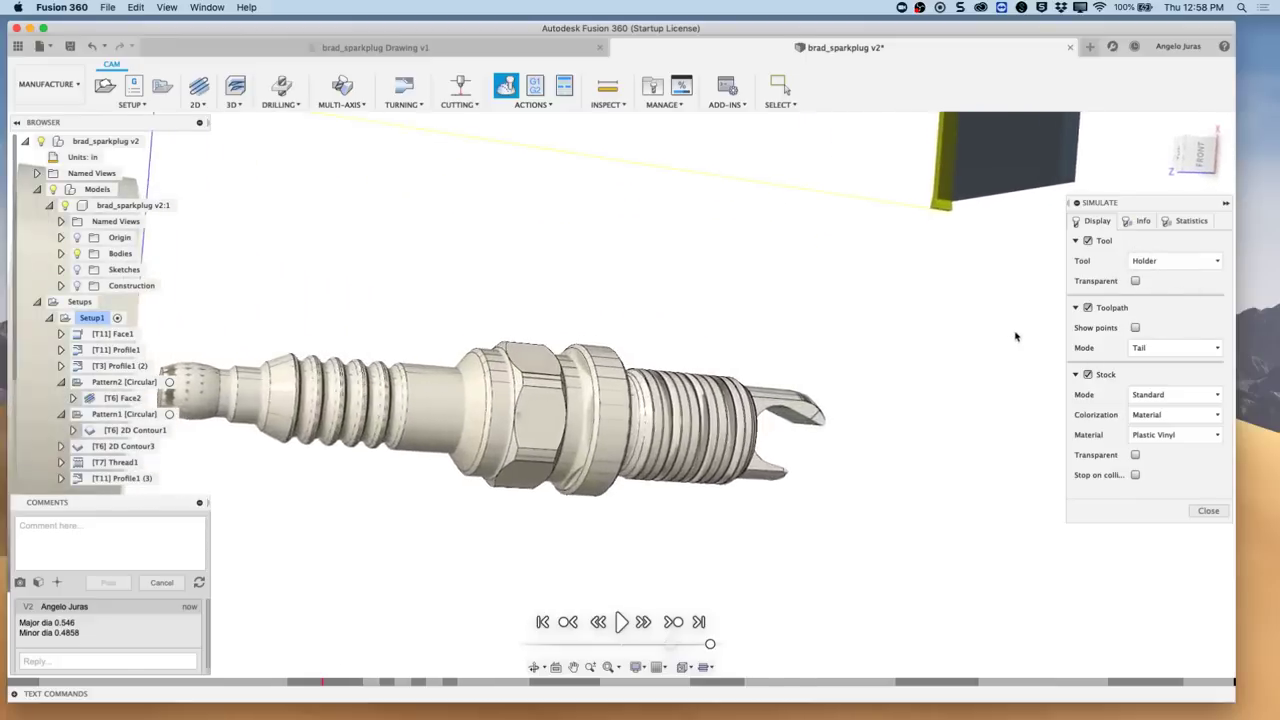
pyautogui.scroll(-3, 1015, 336)
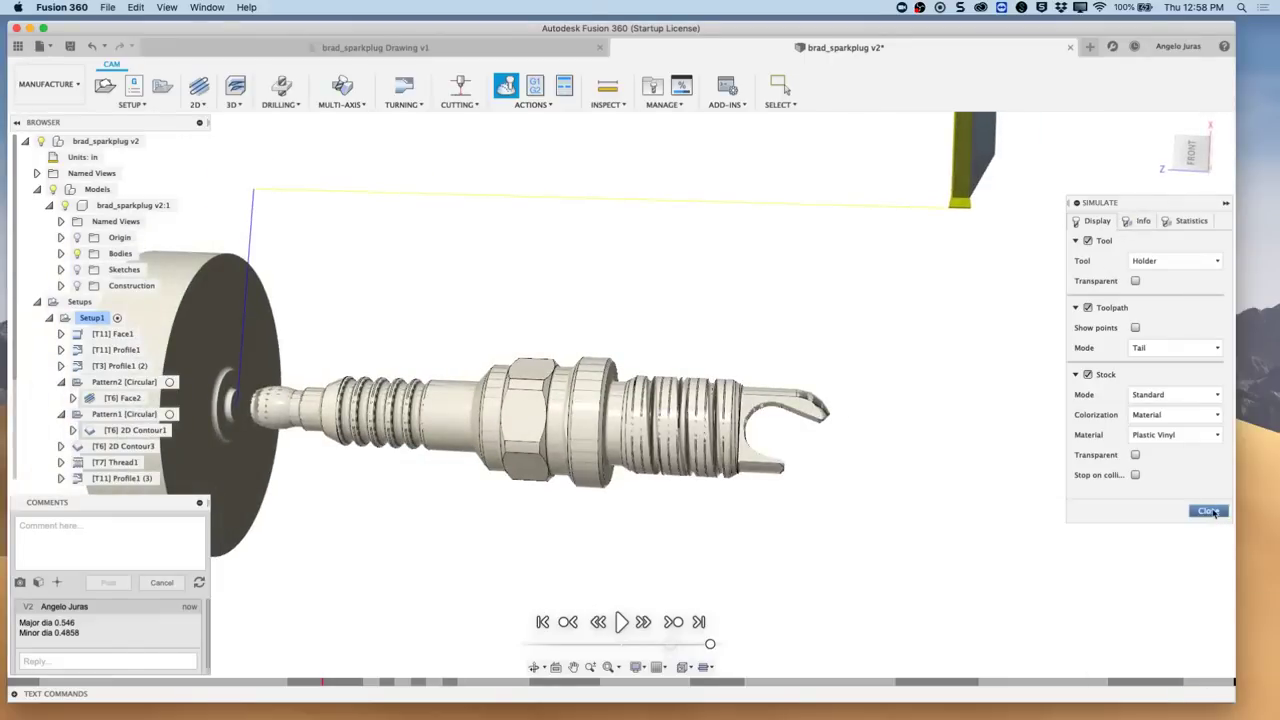
pyautogui.keyDown('shift'); pyautogui.moveTo(1213, 512); pyautogui.dragTo(672, 587, button='middle'); pyautogui.keyUp('shift')
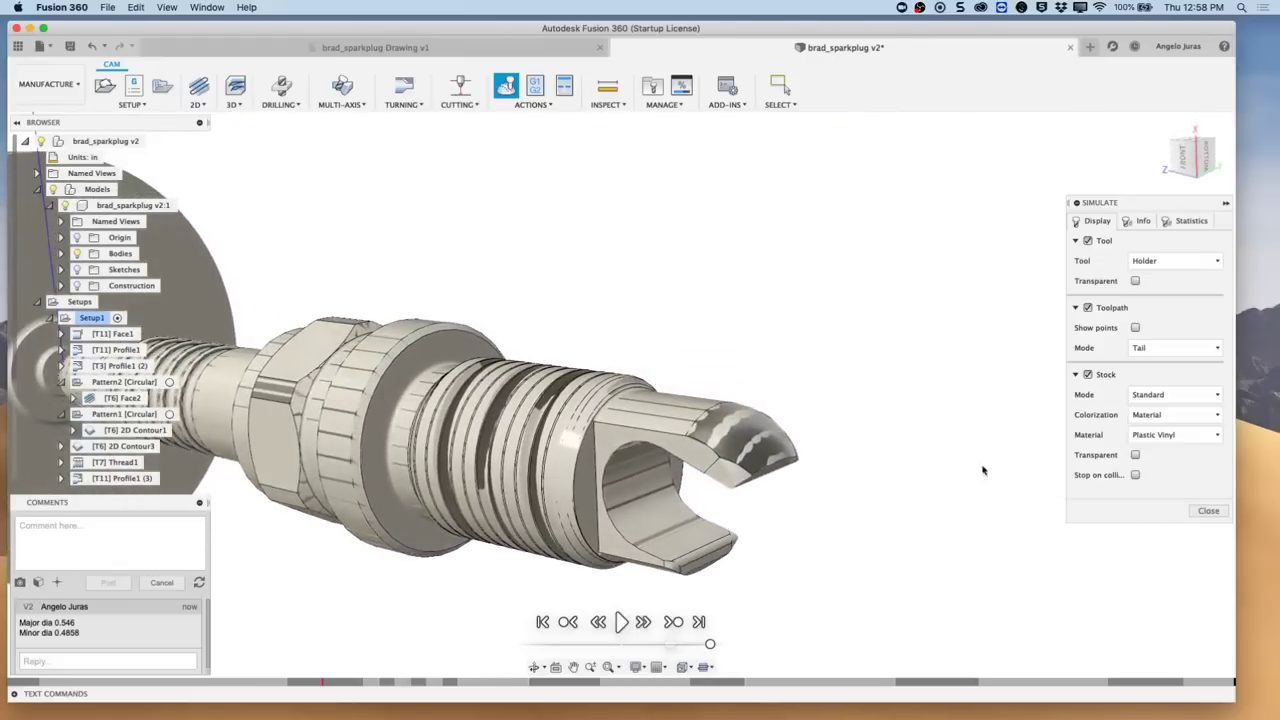
pyautogui.click(1208, 511)
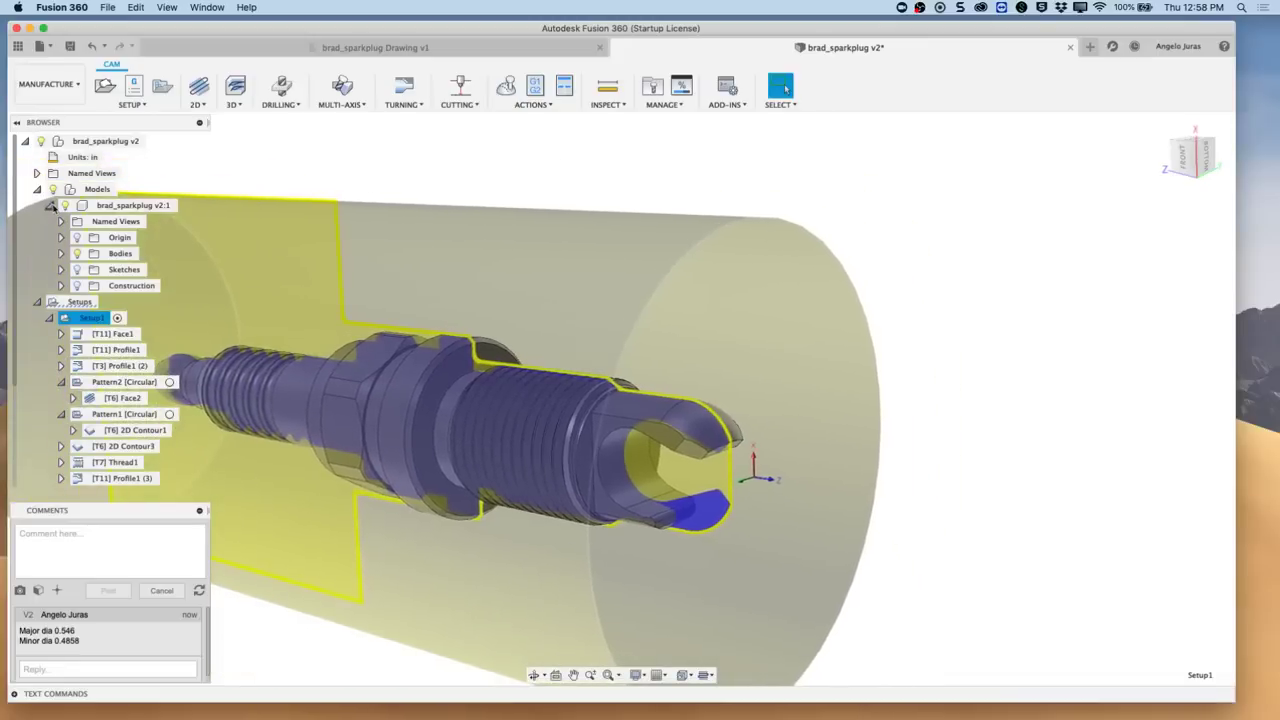
# Step: Inspect the Face2 toolpath and the angled faces at the electrode tip, collapsing the component tree and comments
pyautogui.click(50, 205)
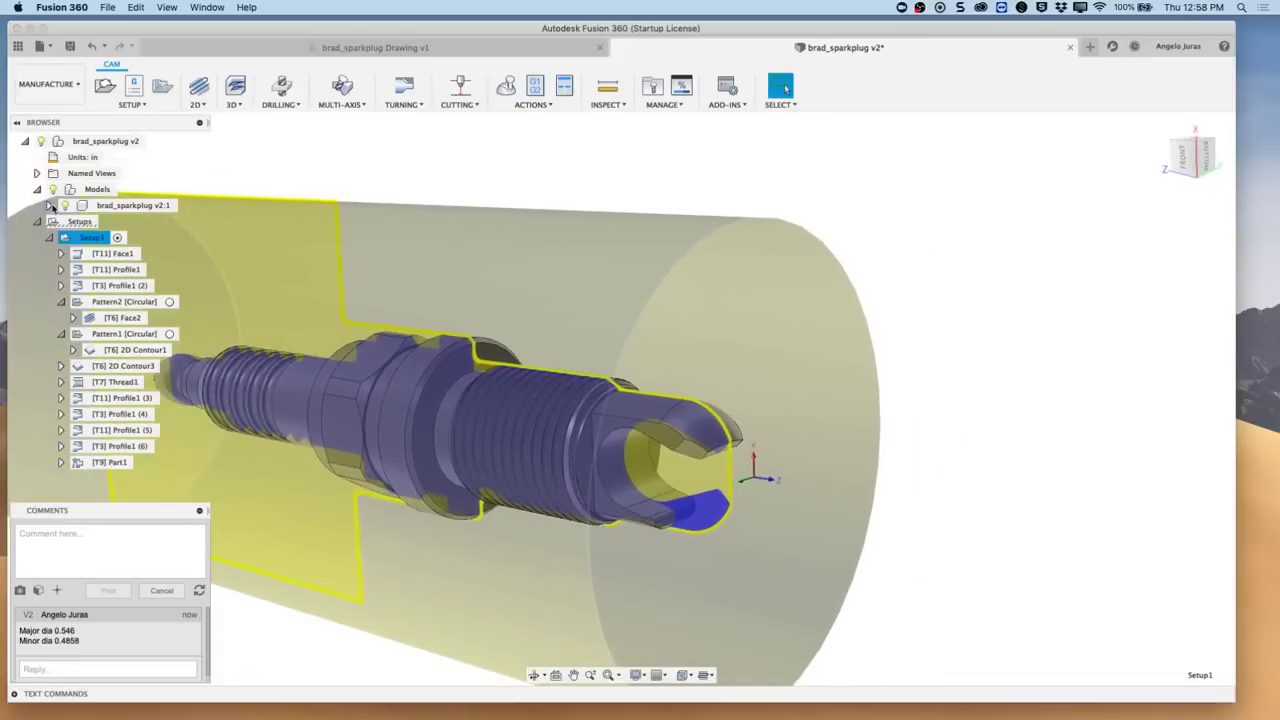
pyautogui.click(123, 319)
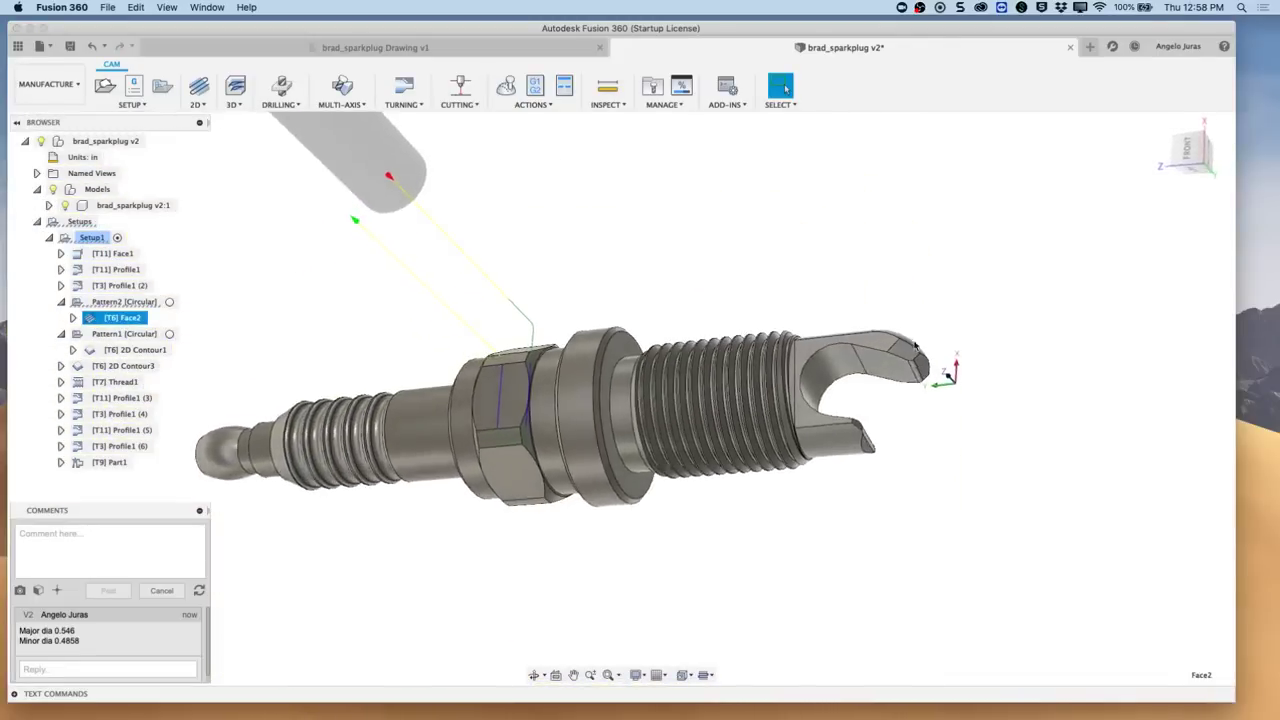
pyautogui.scroll(5, 880, 440)
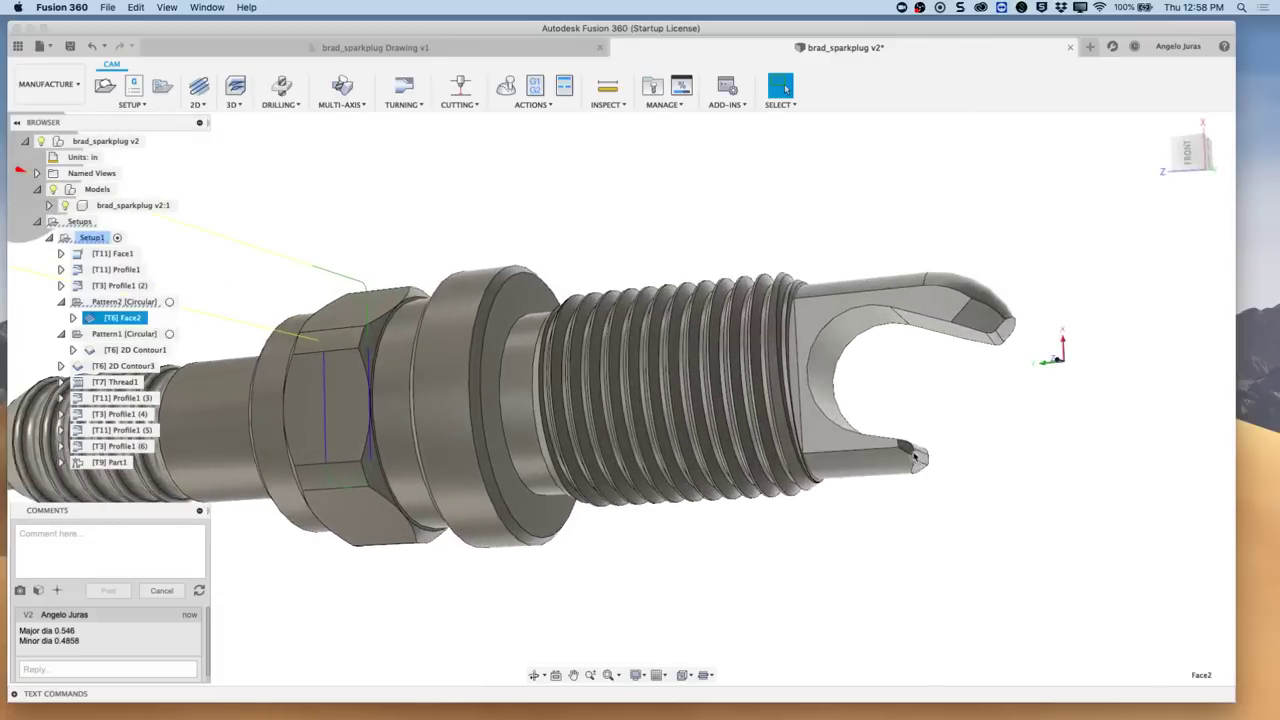
pyautogui.click(908, 450)
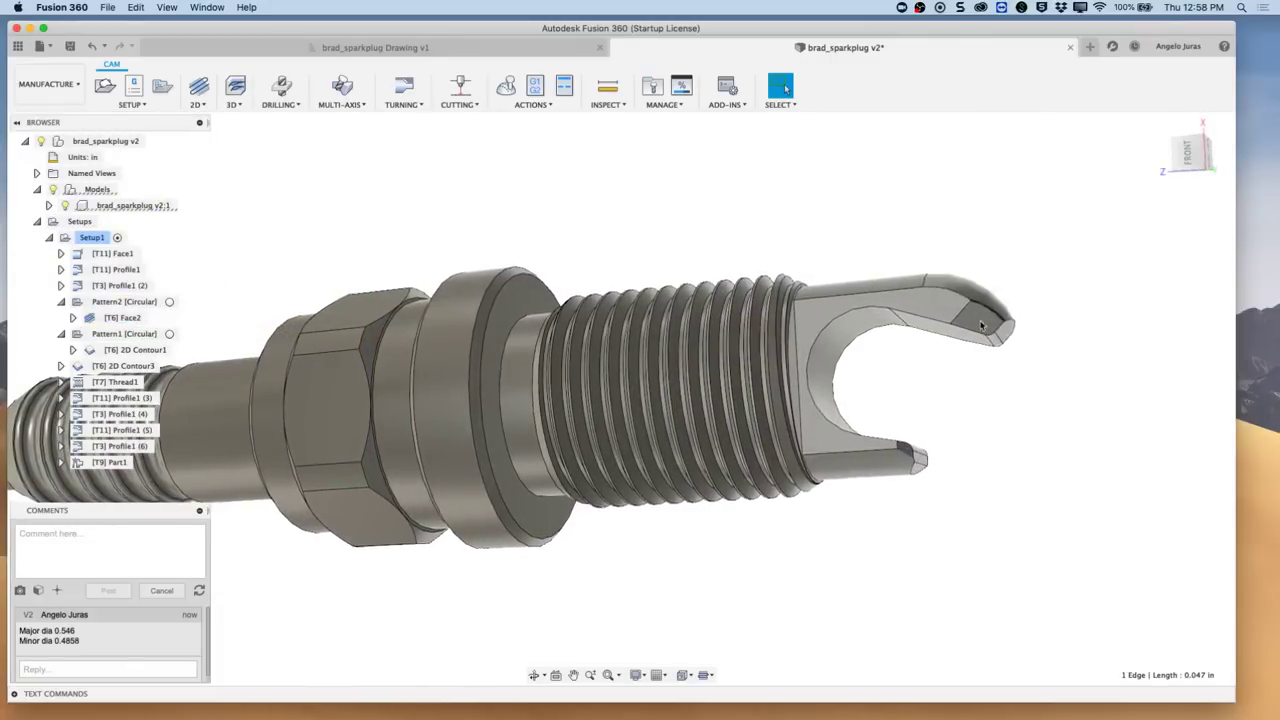
pyautogui.moveTo(980, 328); pyautogui.dragTo(925, 328, button='middle')
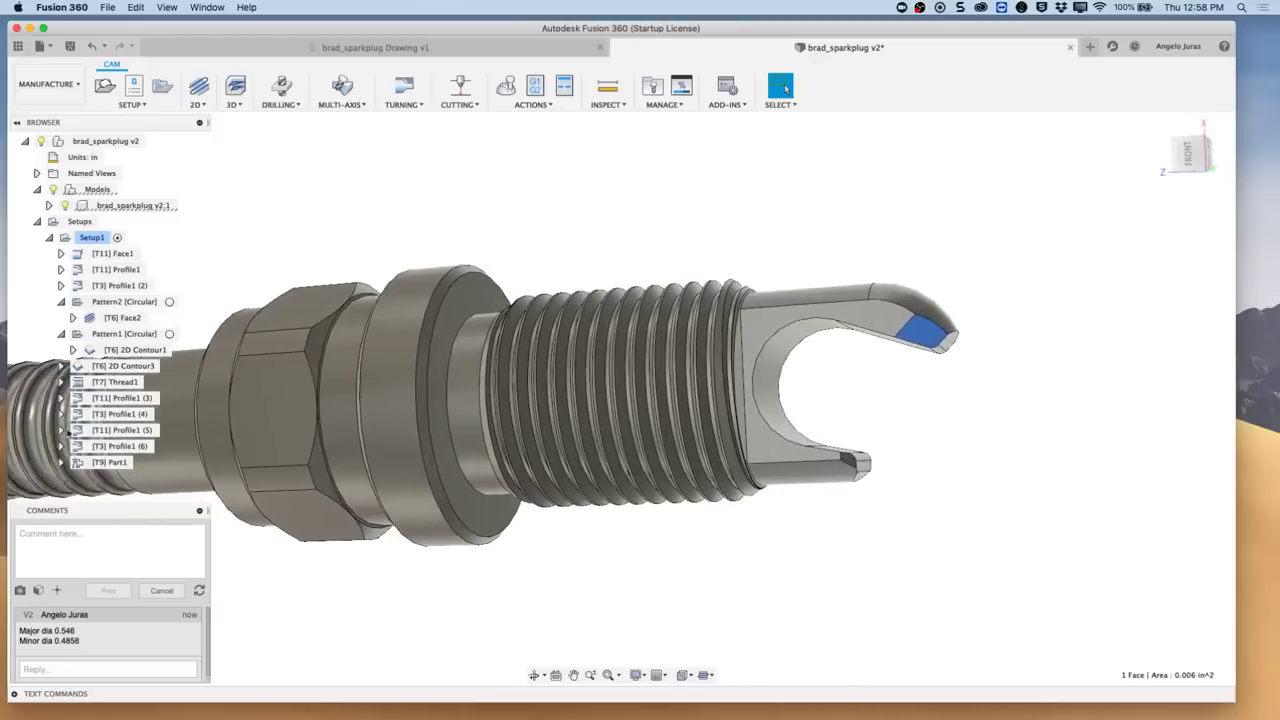
pyautogui.click(200, 512)
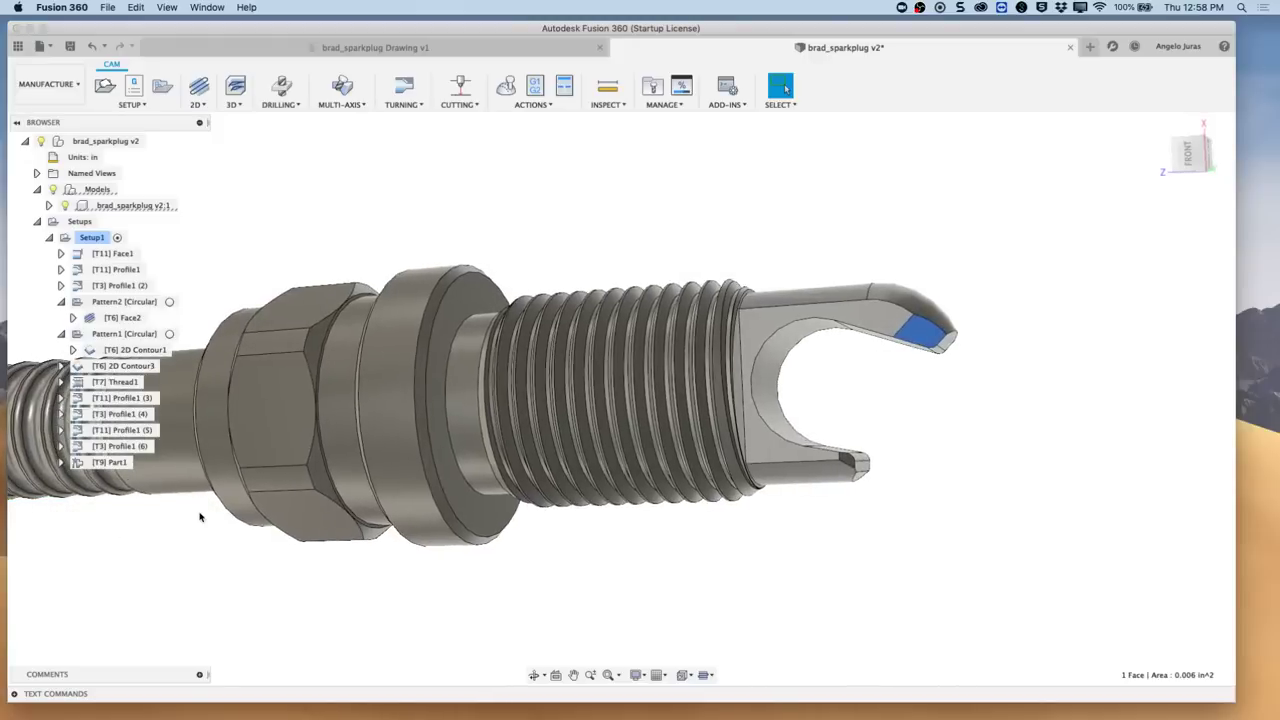
# Step: Create a 2D Contour operation with Tool Orientation enabled and the YZ plane as its Z axis
pyautogui.click(199, 104)
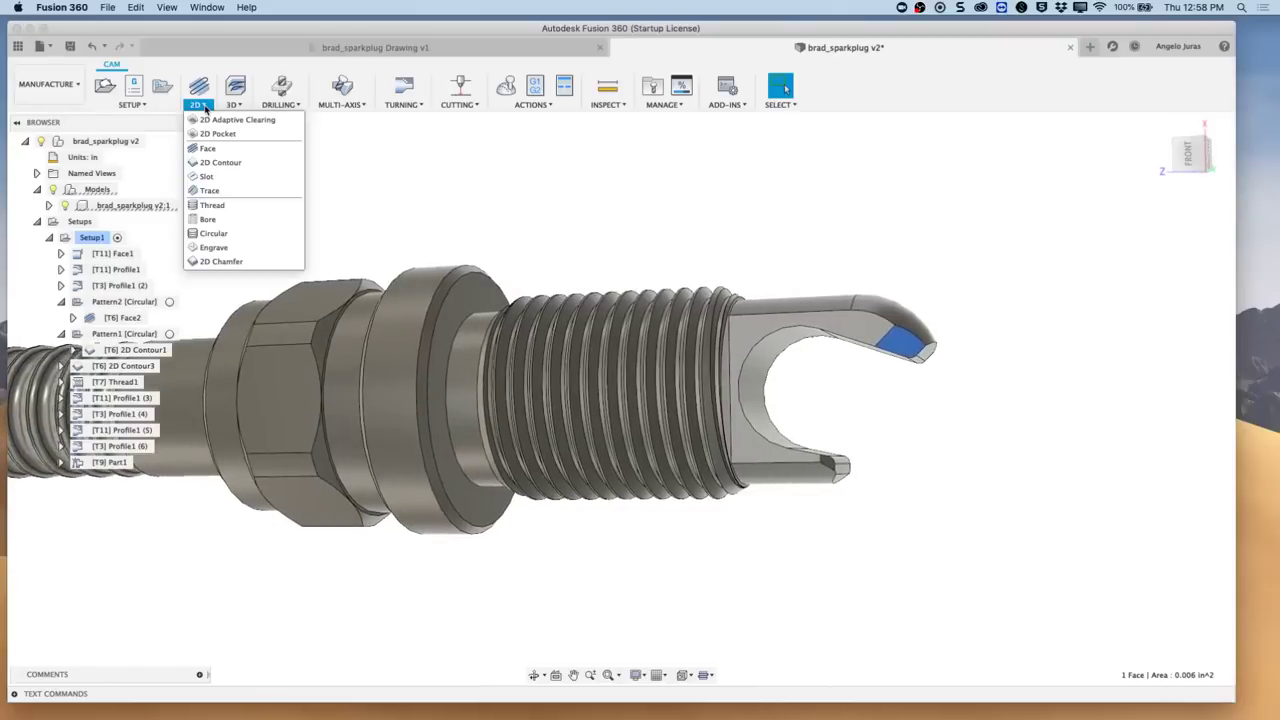
pyautogui.click(219, 163)
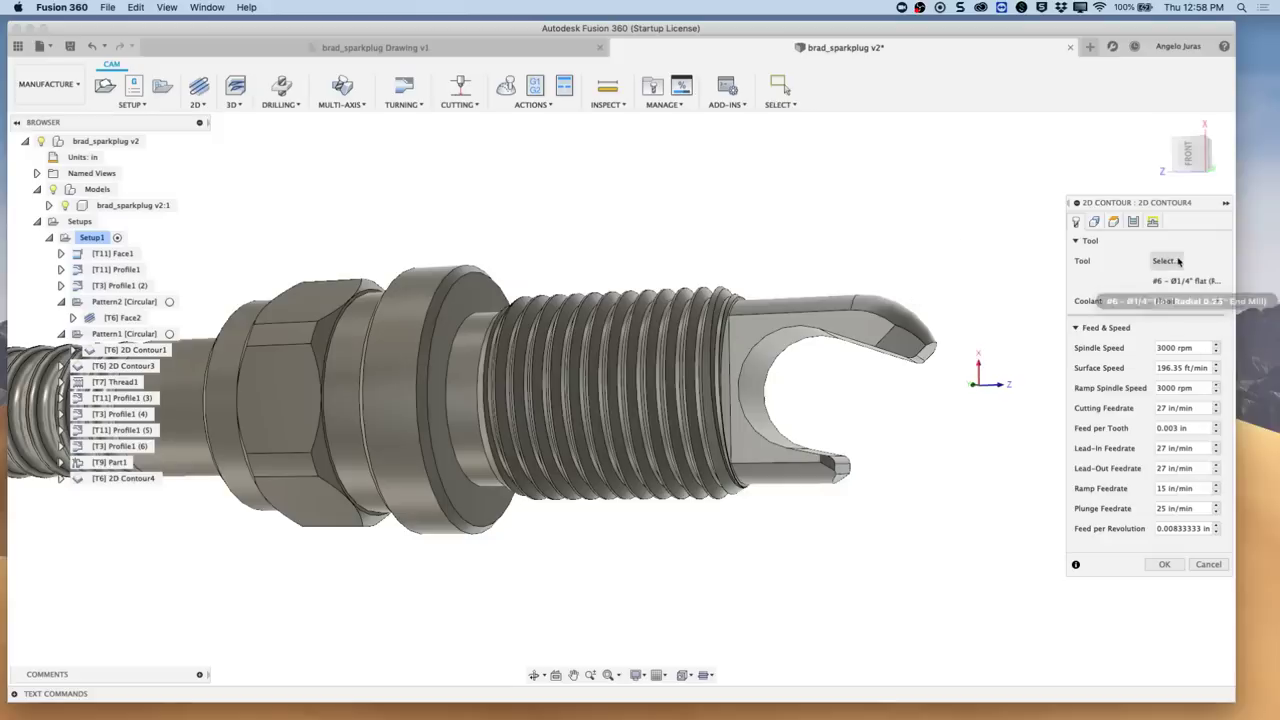
pyautogui.click(1096, 224)
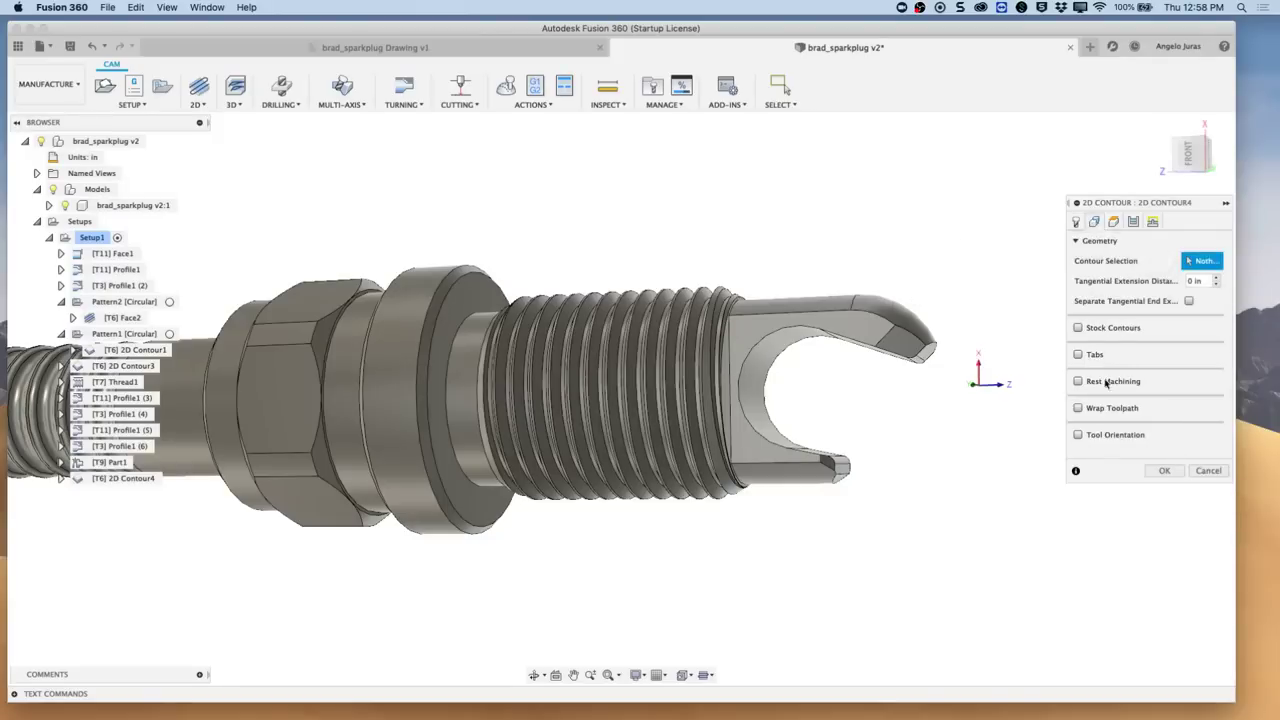
pyautogui.click(1078, 435)
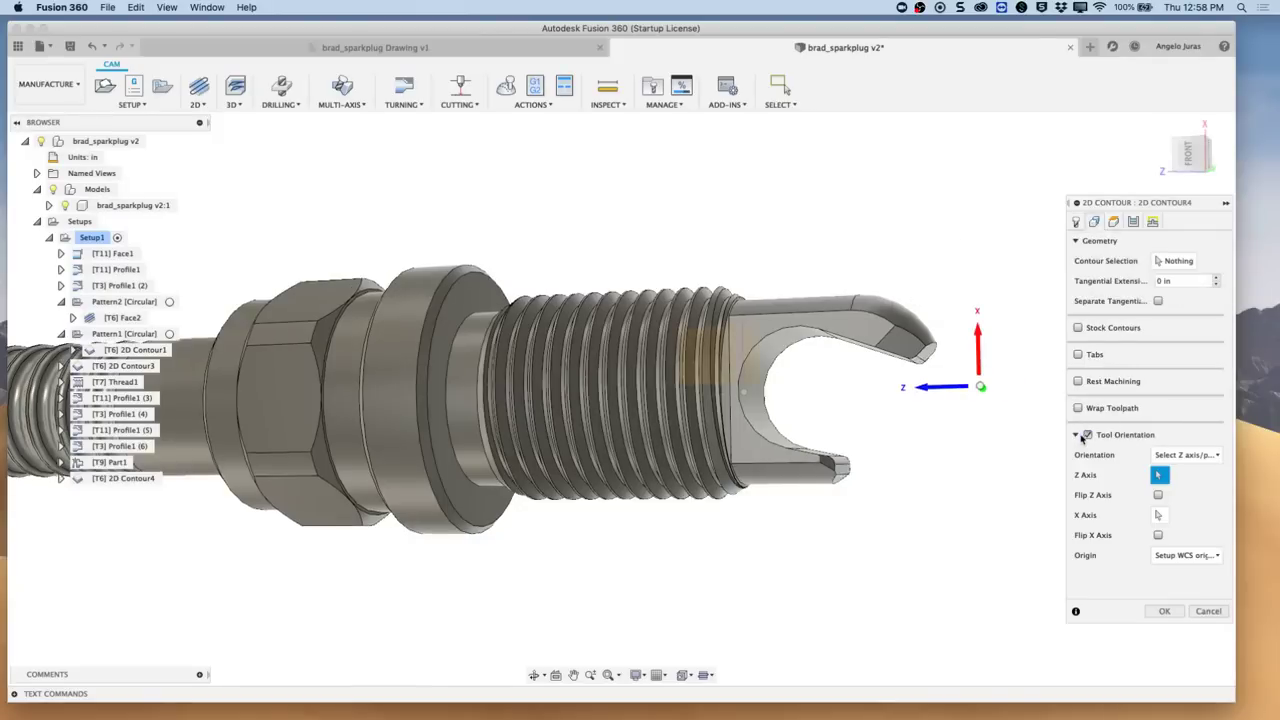
pyautogui.keyDown('shift'); pyautogui.moveTo(900, 420); pyautogui.dragTo(722, 452, button='middle'); pyautogui.keyUp('shift')
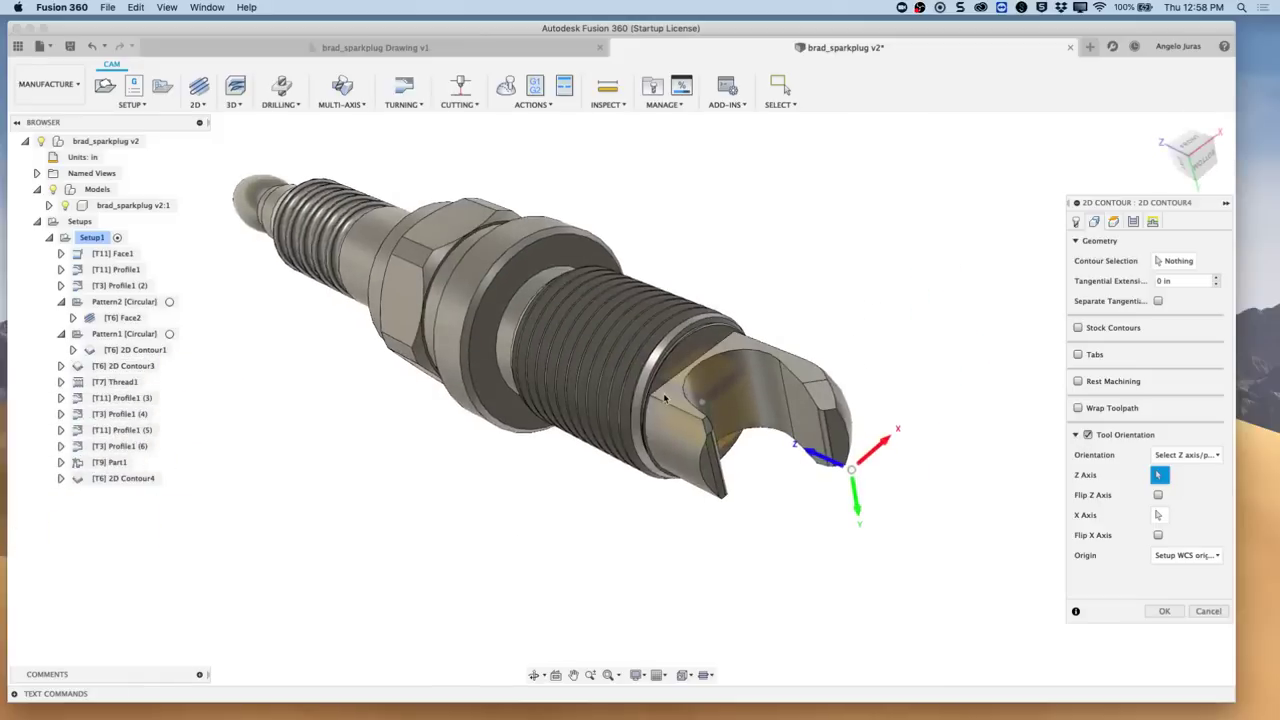
pyautogui.keyDown('shift'); pyautogui.moveTo(672, 400); pyautogui.dragTo(491, 420, button='middle'); pyautogui.keyUp('shift')
pyautogui.press('F6')
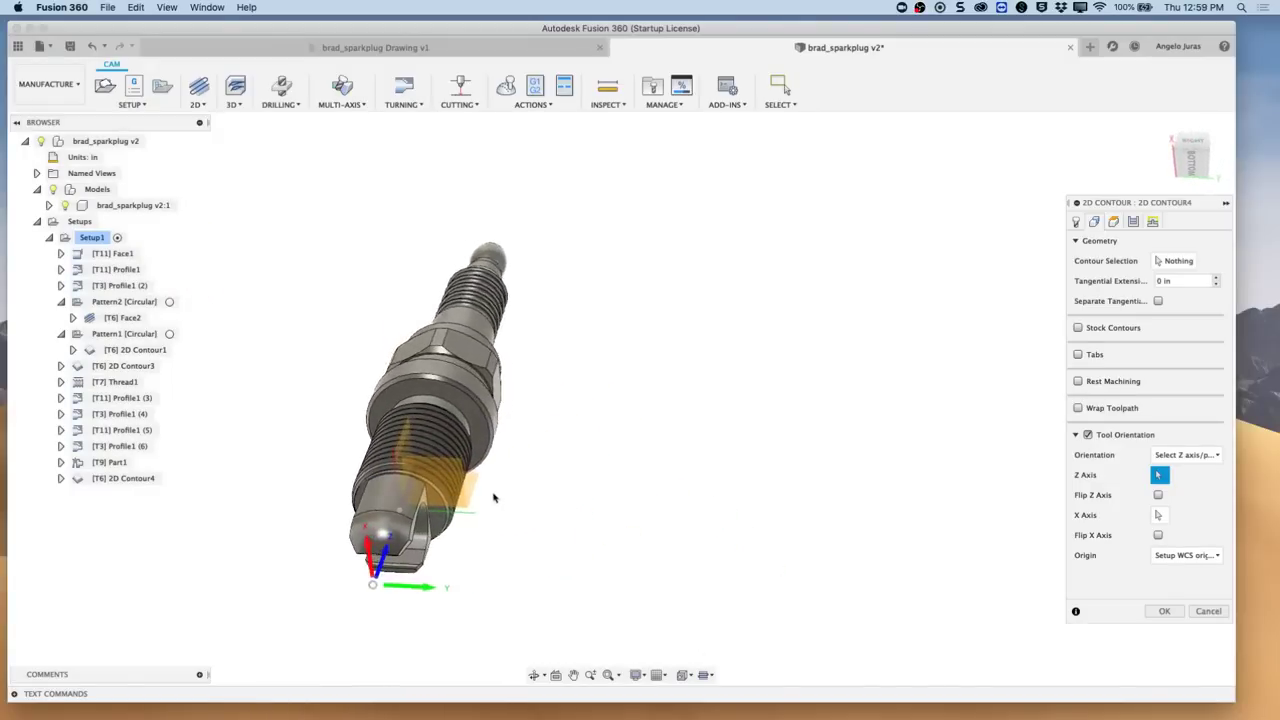
pyautogui.click(472, 487)
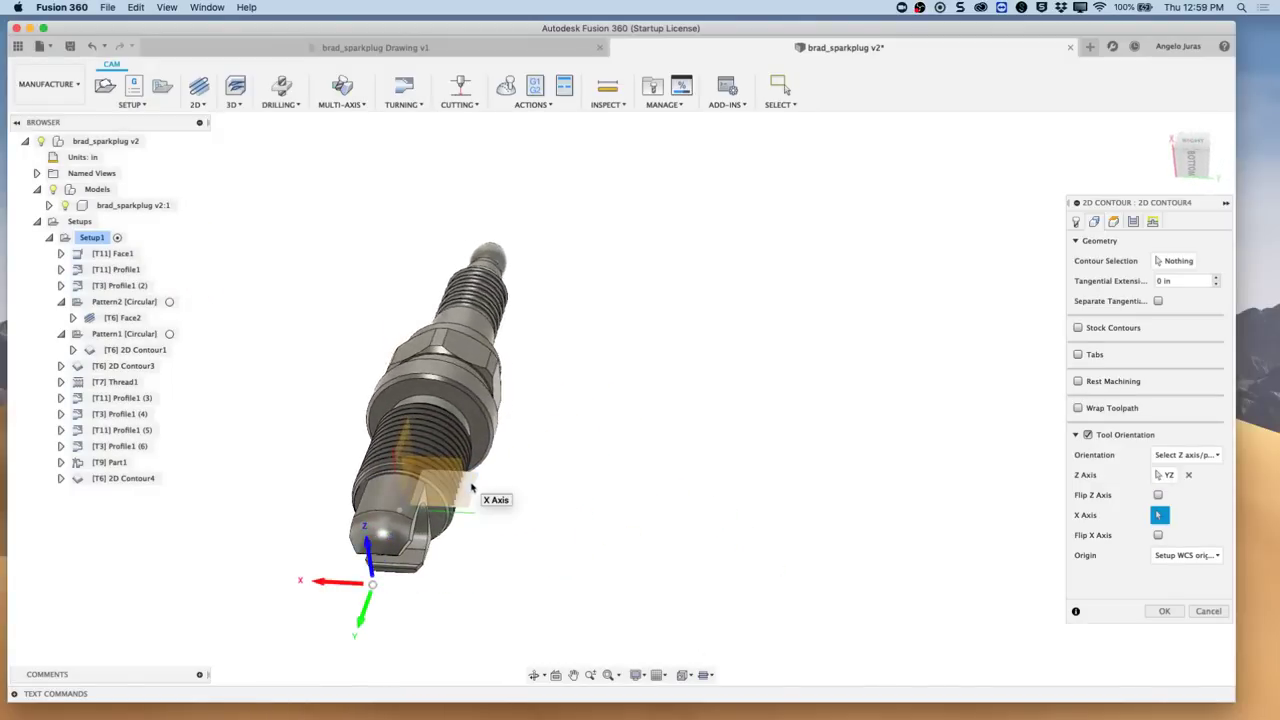
# Step: Select the angled edge at the side of the hooked electrode's tip as the 2D contour's chain
pyautogui.click(1168, 261)
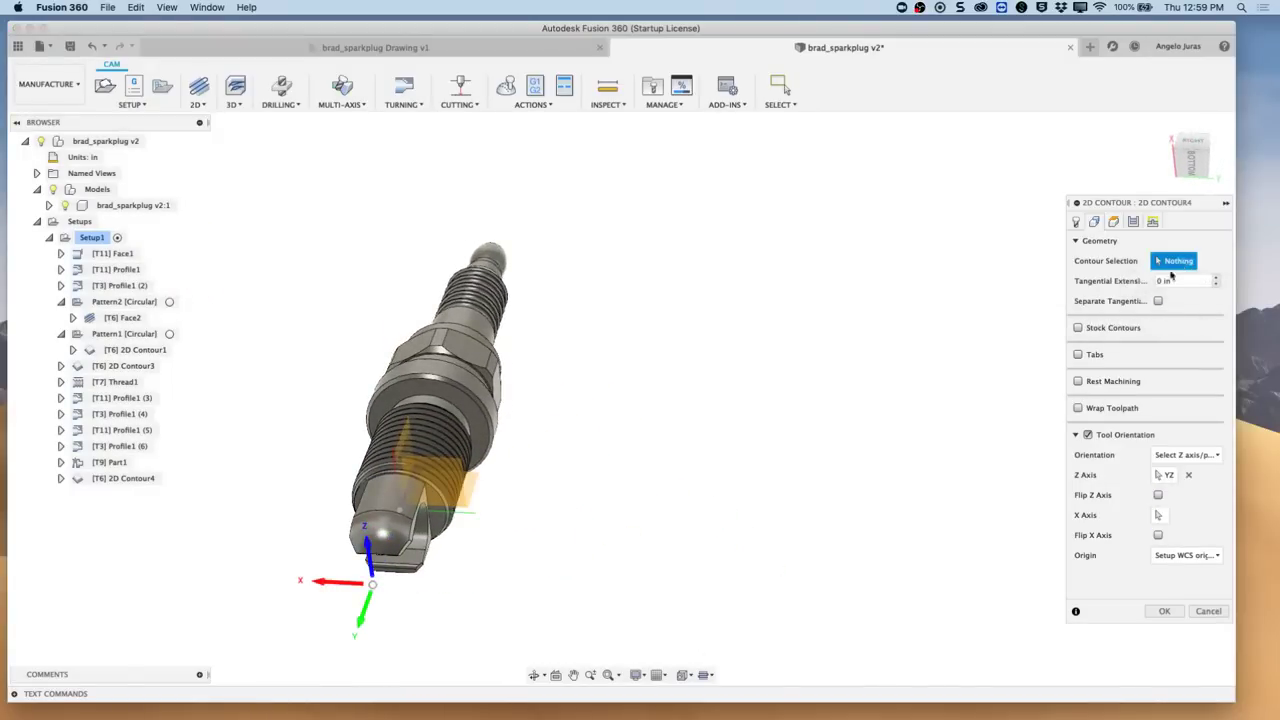
pyautogui.scroll(10, 920, 430)
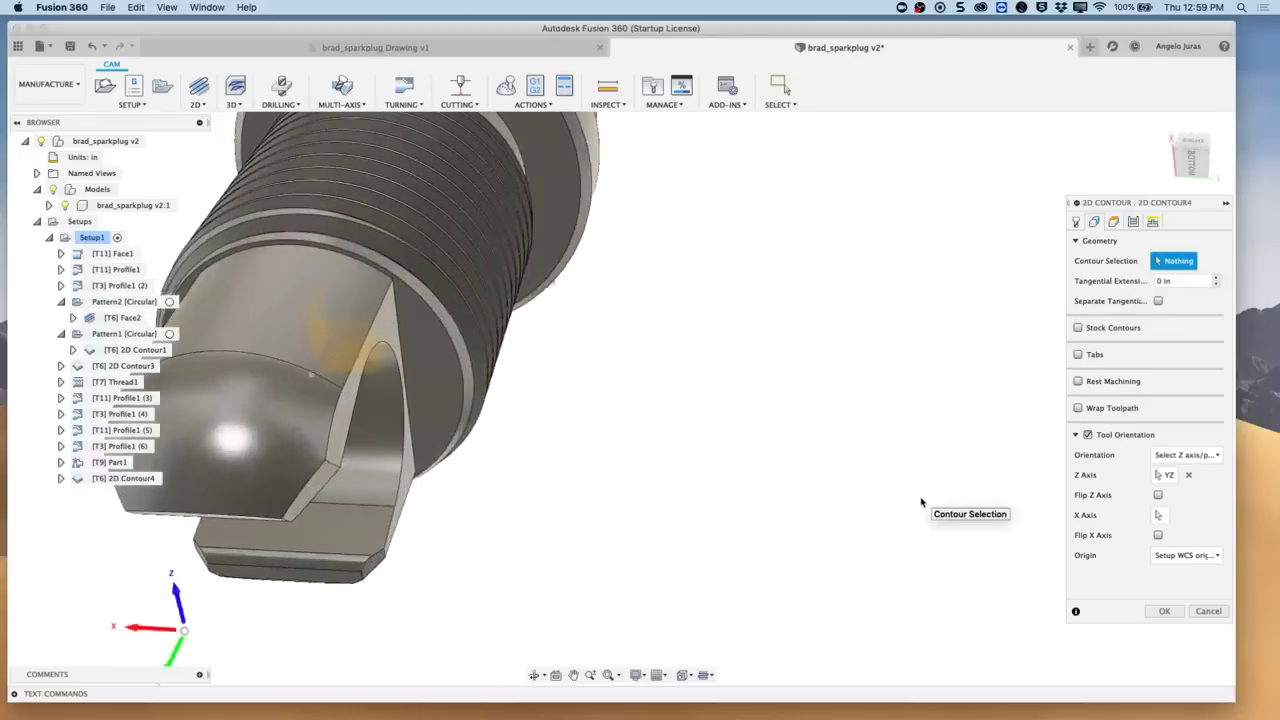
pyautogui.keyDown('shift'); pyautogui.moveTo(921, 502); pyautogui.dragTo(623, 549, button='middle'); pyautogui.keyUp('shift')
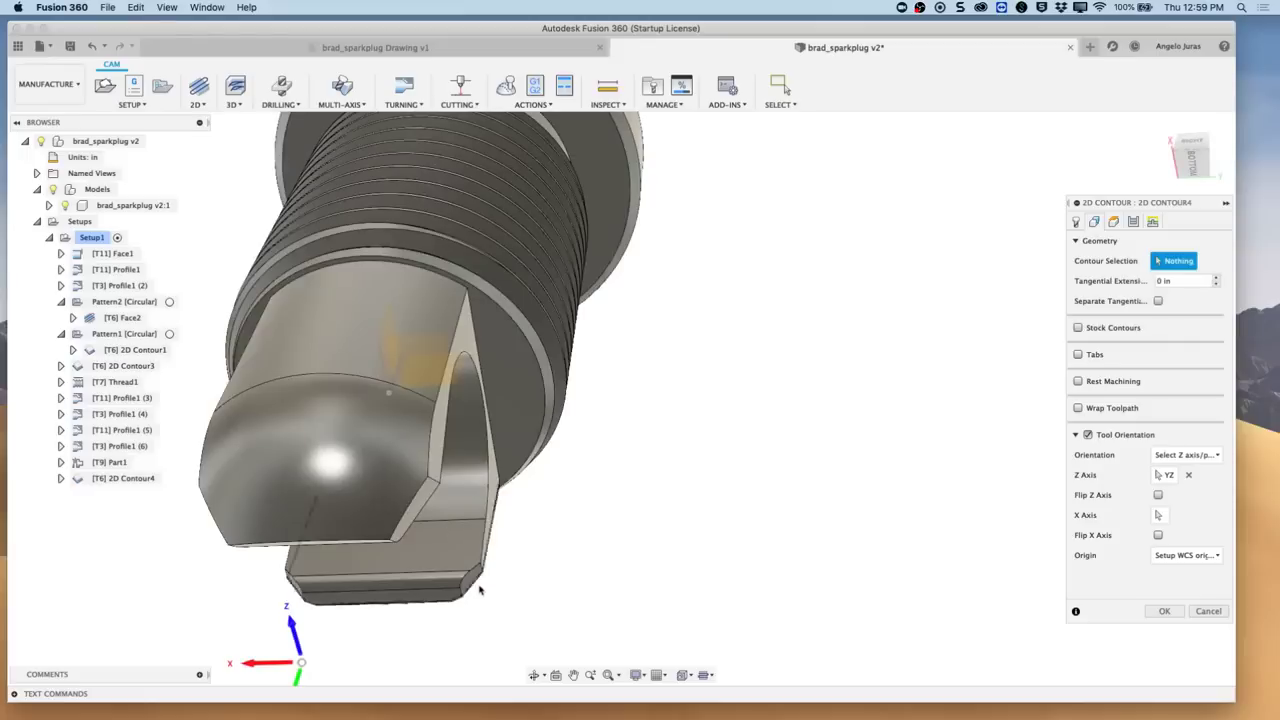
pyautogui.click(432, 497)
pyautogui.scroll(-5, 432, 497)
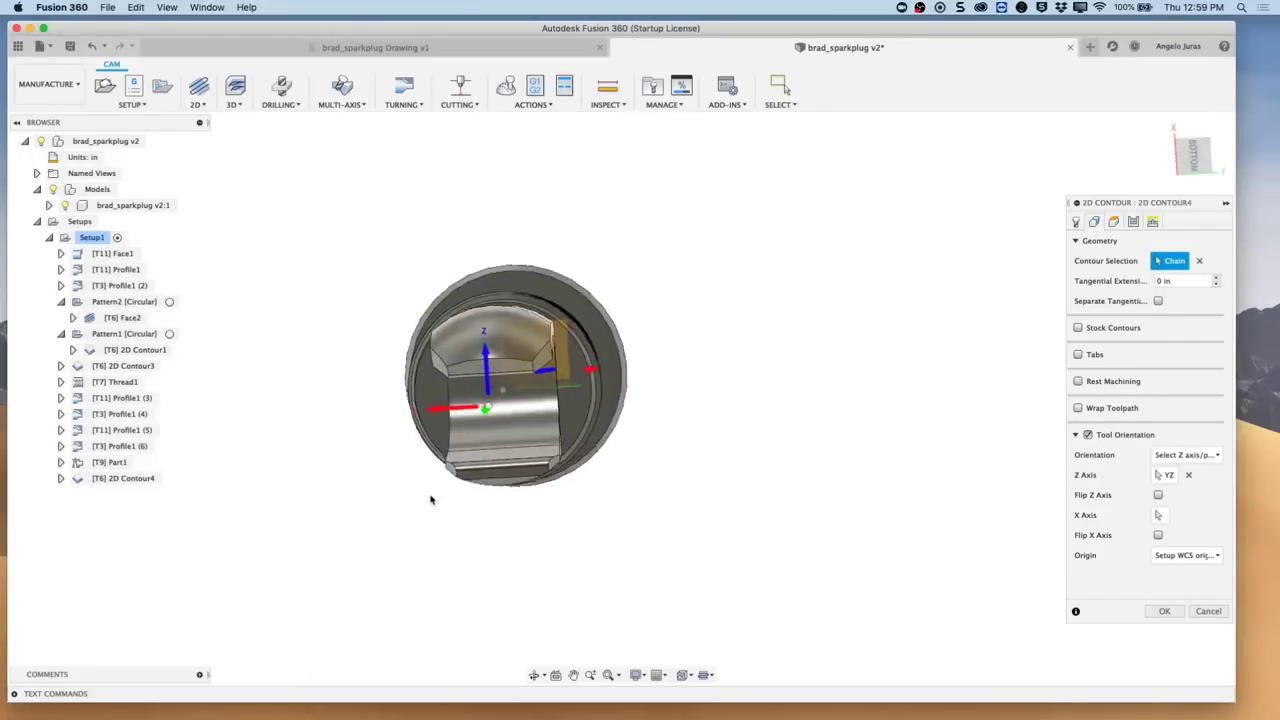
# Step: Add the angled edge on the opposite side of the hooked electrode's tip as the 2D contour's second chain
pyautogui.keyDown('shift'); pyautogui.hscroll(-5, 432, 497); pyautogui.keyUp('shift')
pyautogui.keyDown('shift'); pyautogui.hscroll(-3, 431, 499); pyautogui.keyUp('shift')
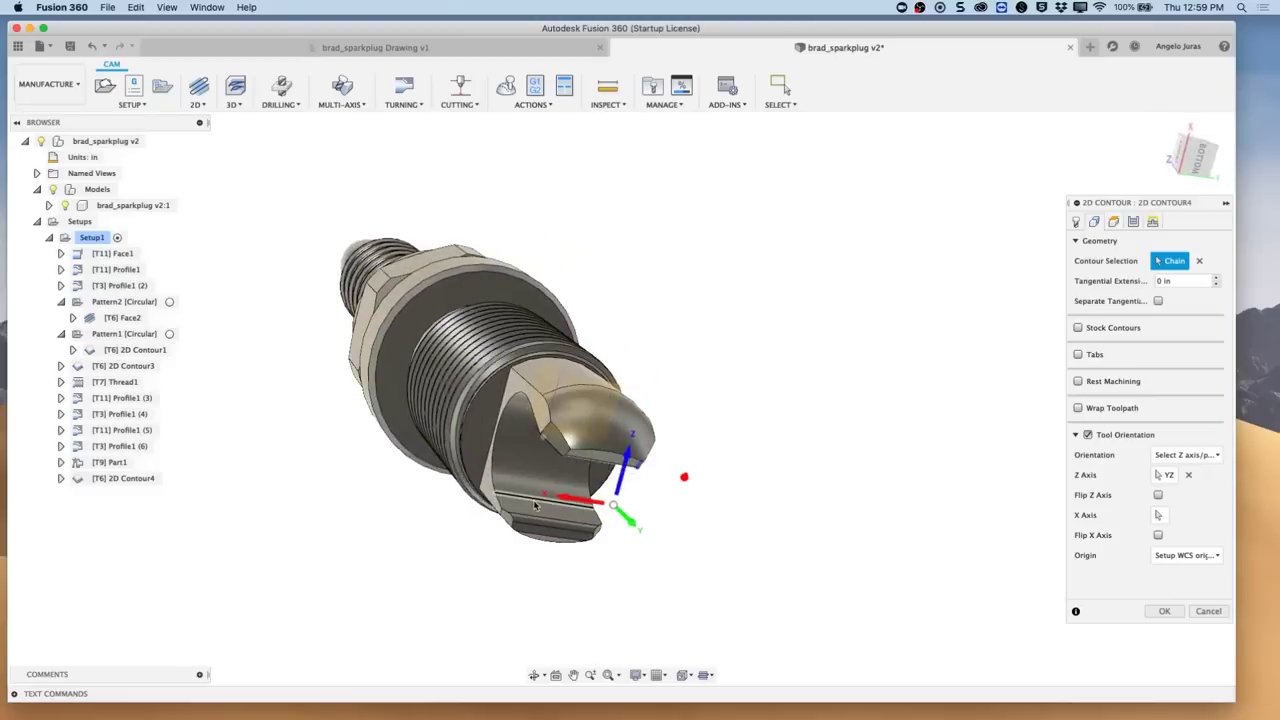
pyautogui.click(558, 454)
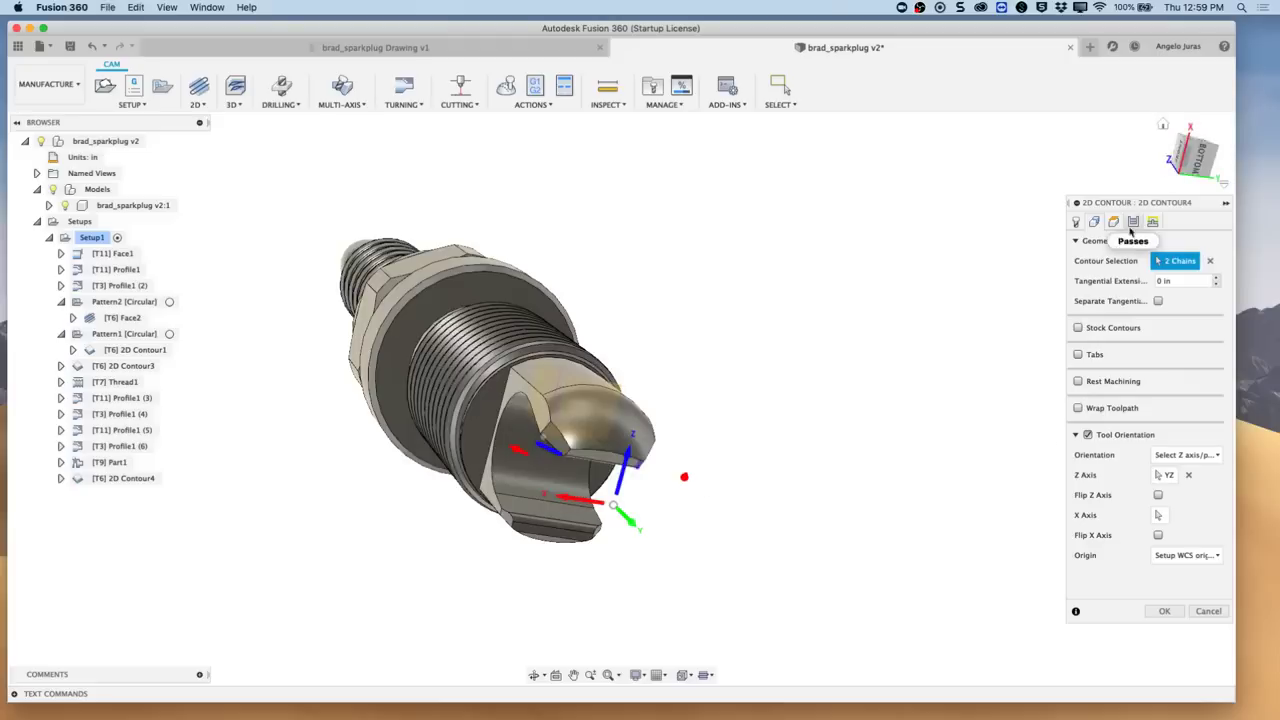
# Step: Set the 2D contour's Bottom Height from a selection, using the origin point as its reference with a 0 in offset
pyautogui.click(1117, 222)
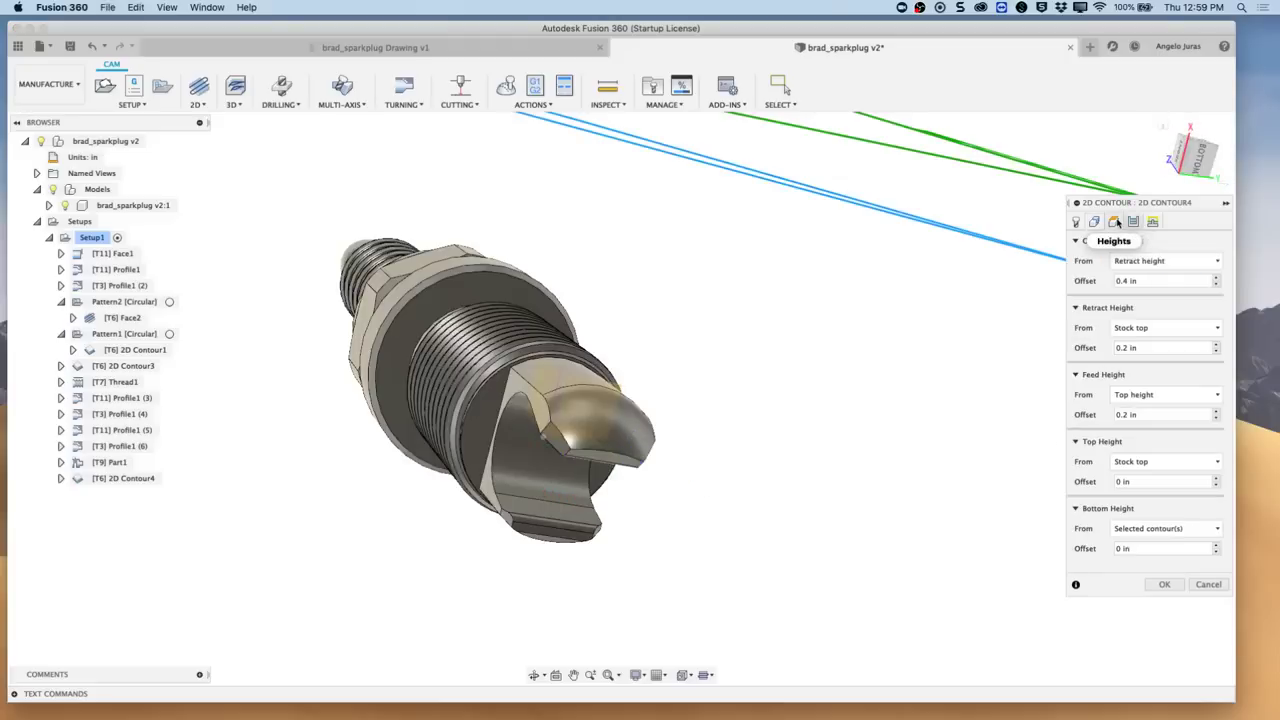
pyautogui.click(1219, 531)
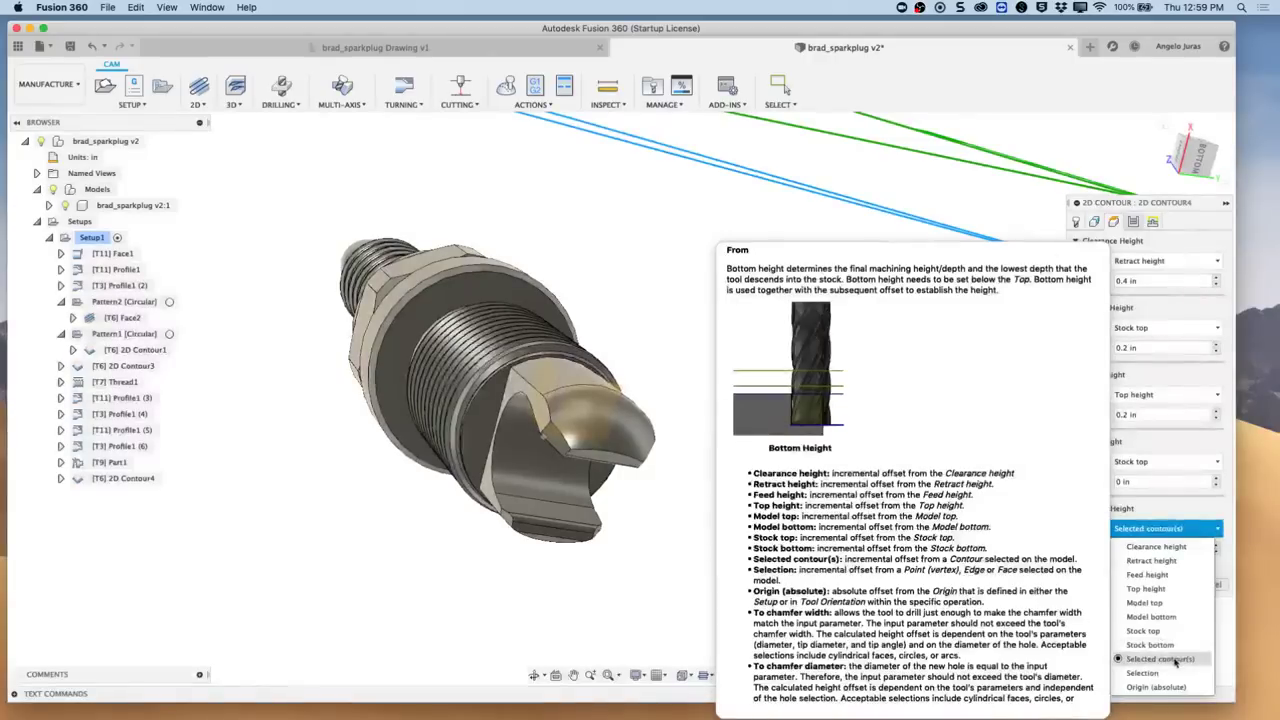
pyautogui.click(1142, 673)
pyautogui.scroll(3, 697, 544)
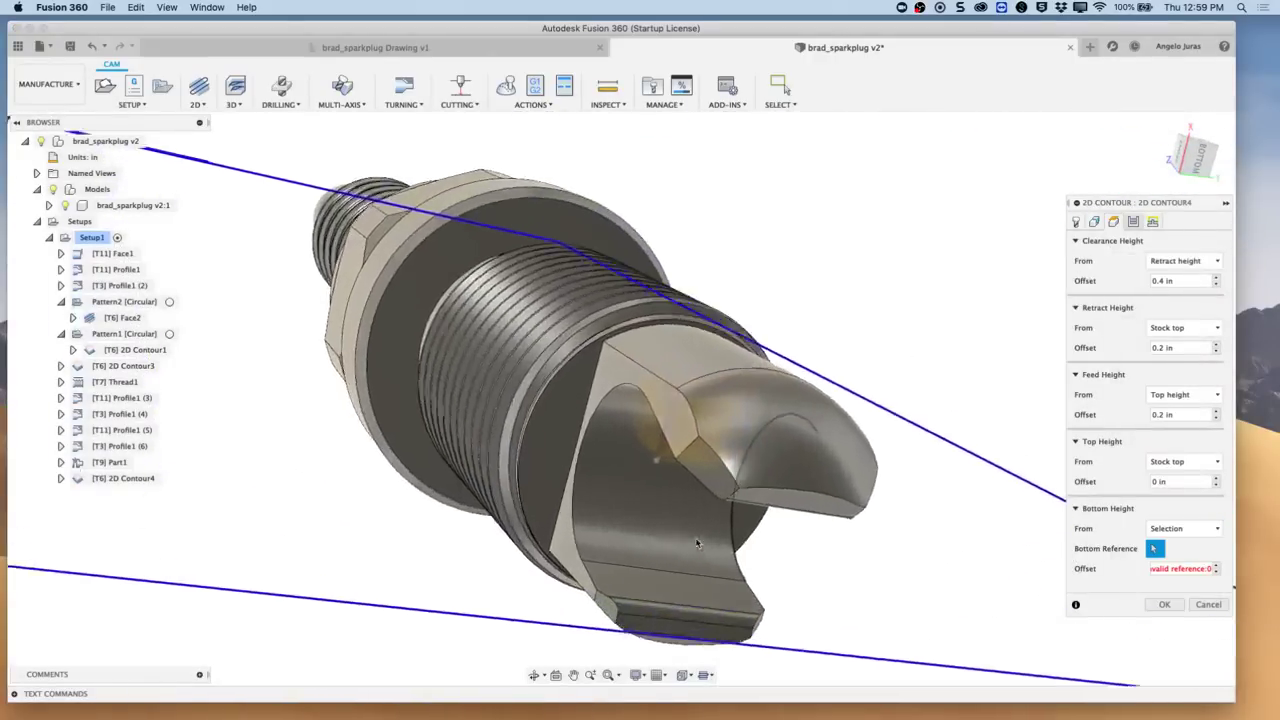
pyautogui.scroll(2, 690, 505)
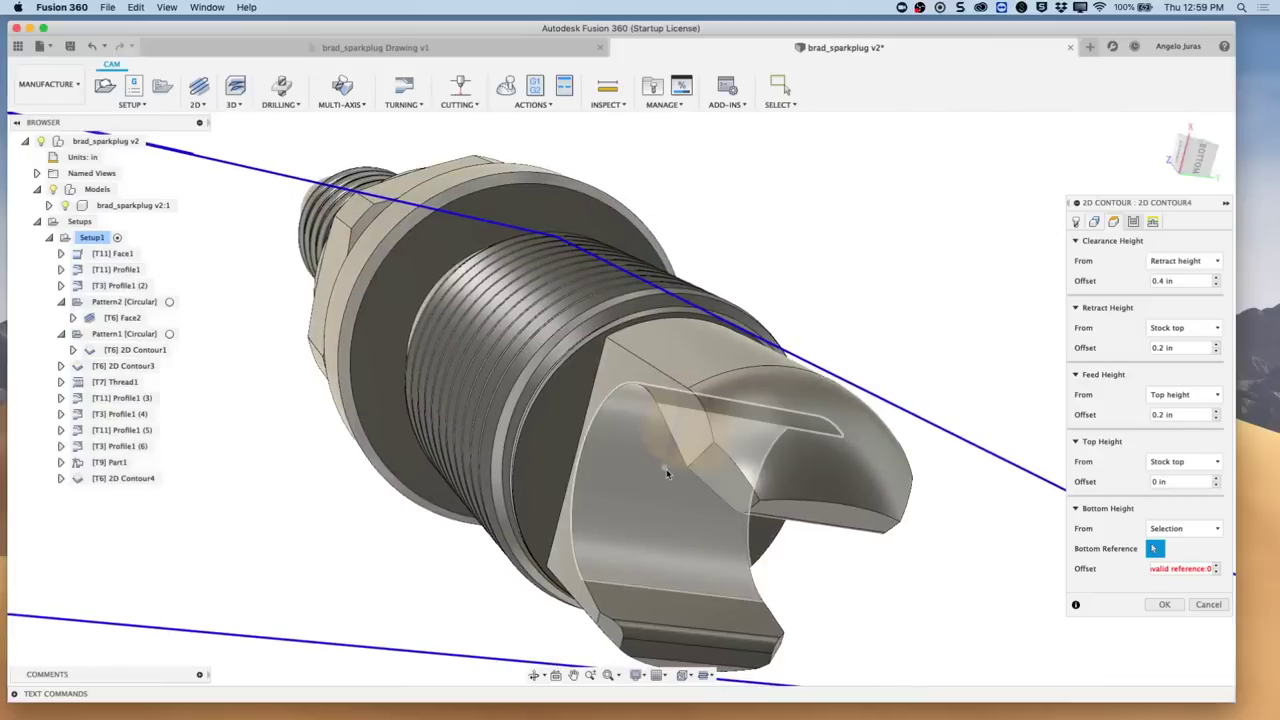
pyautogui.click(667, 474)
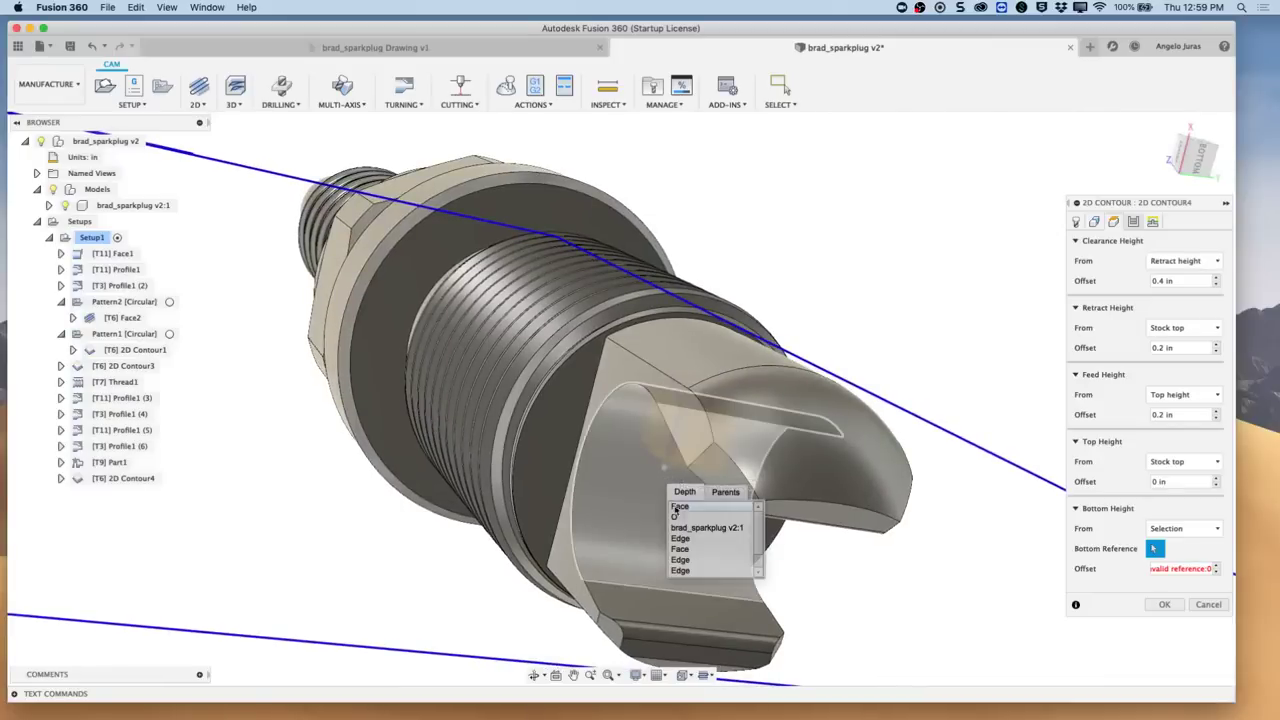
pyautogui.click(677, 517)
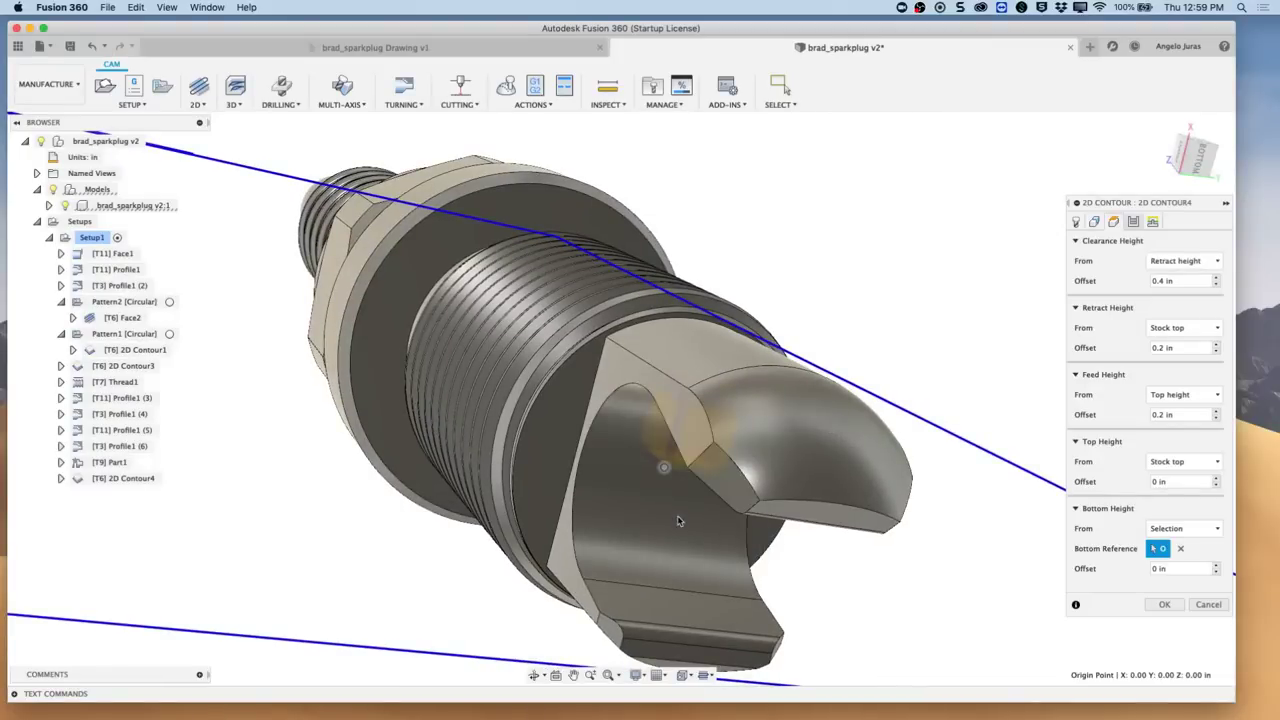
# Step: Set the Top Height from the circular edge at the threaded body's electrode end with 0 in offset, and generate the 2D contour
pyautogui.keyDown('shift'); pyautogui.moveTo(677, 520); pyautogui.dragTo(990, 482, button='middle'); pyautogui.keyUp('shift')
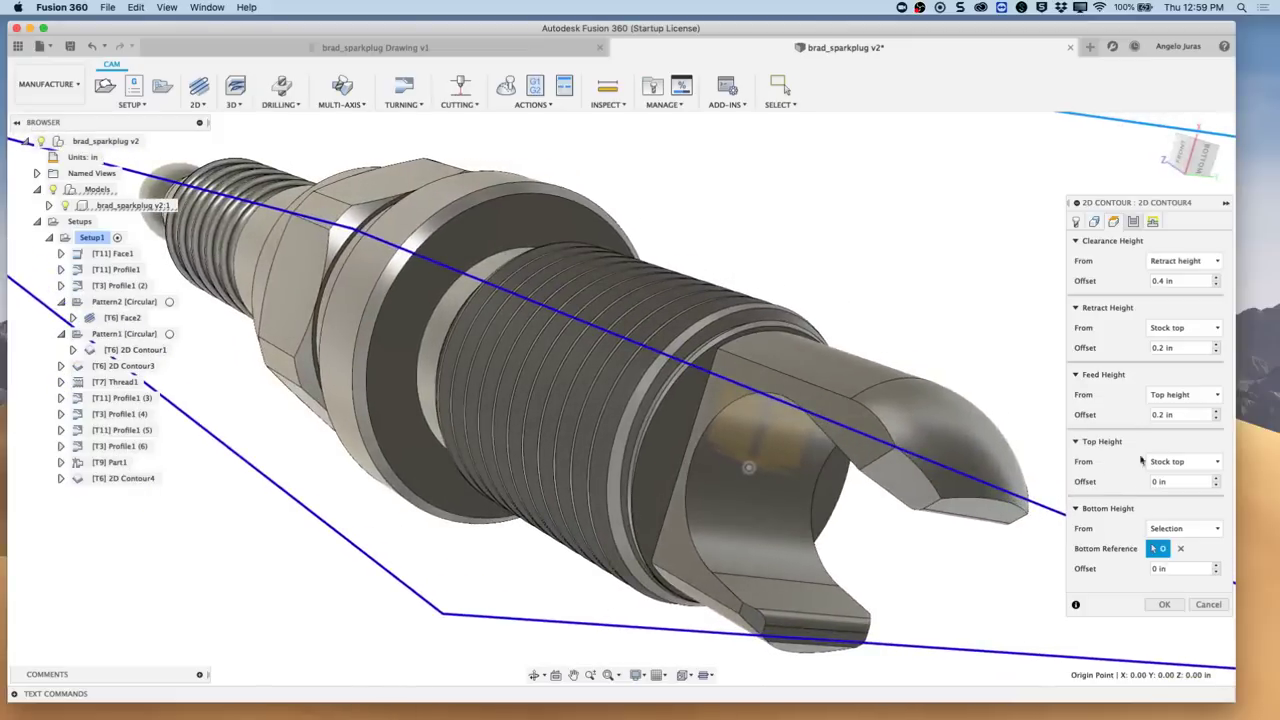
pyautogui.click(1216, 462)
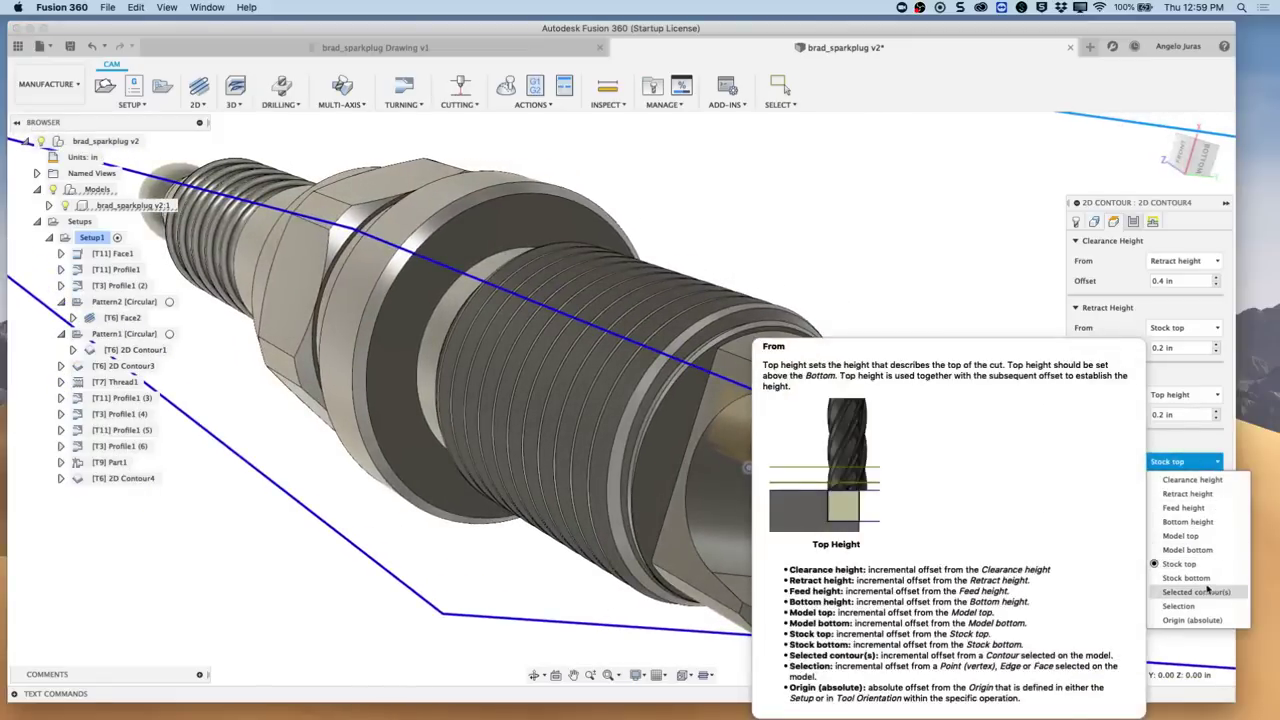
pyautogui.click(1180, 606)
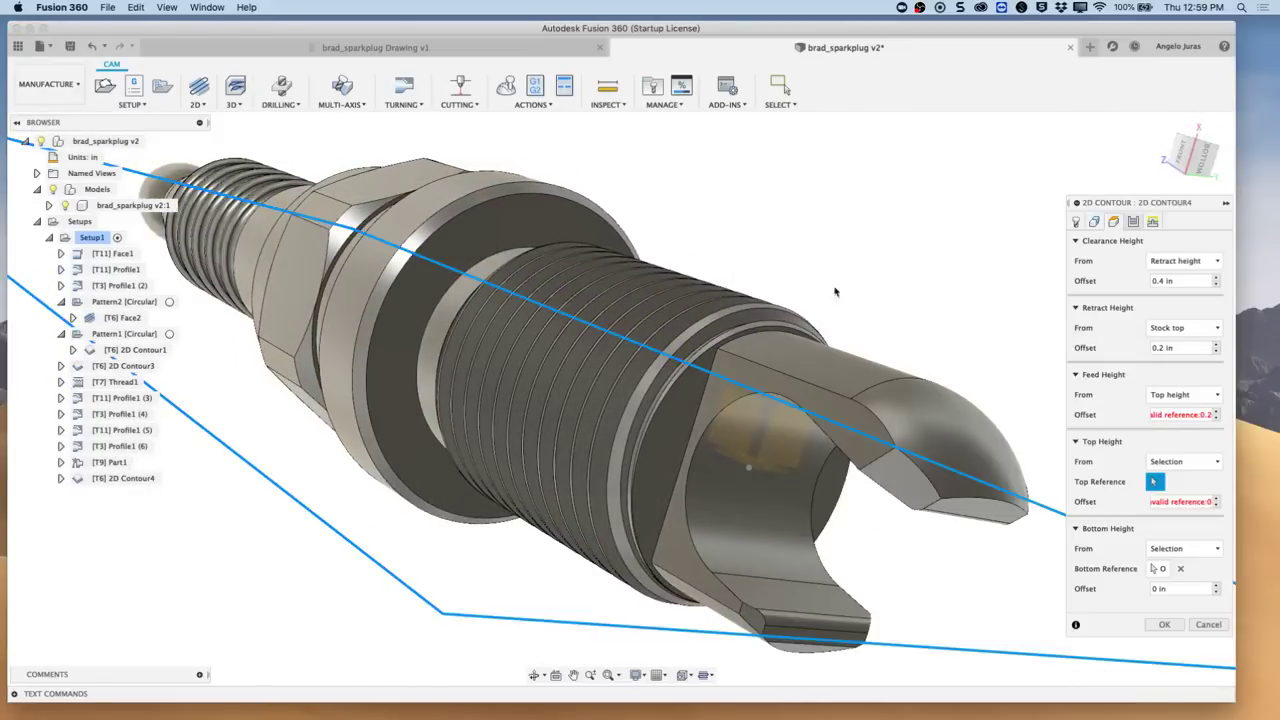
pyautogui.click(760, 313)
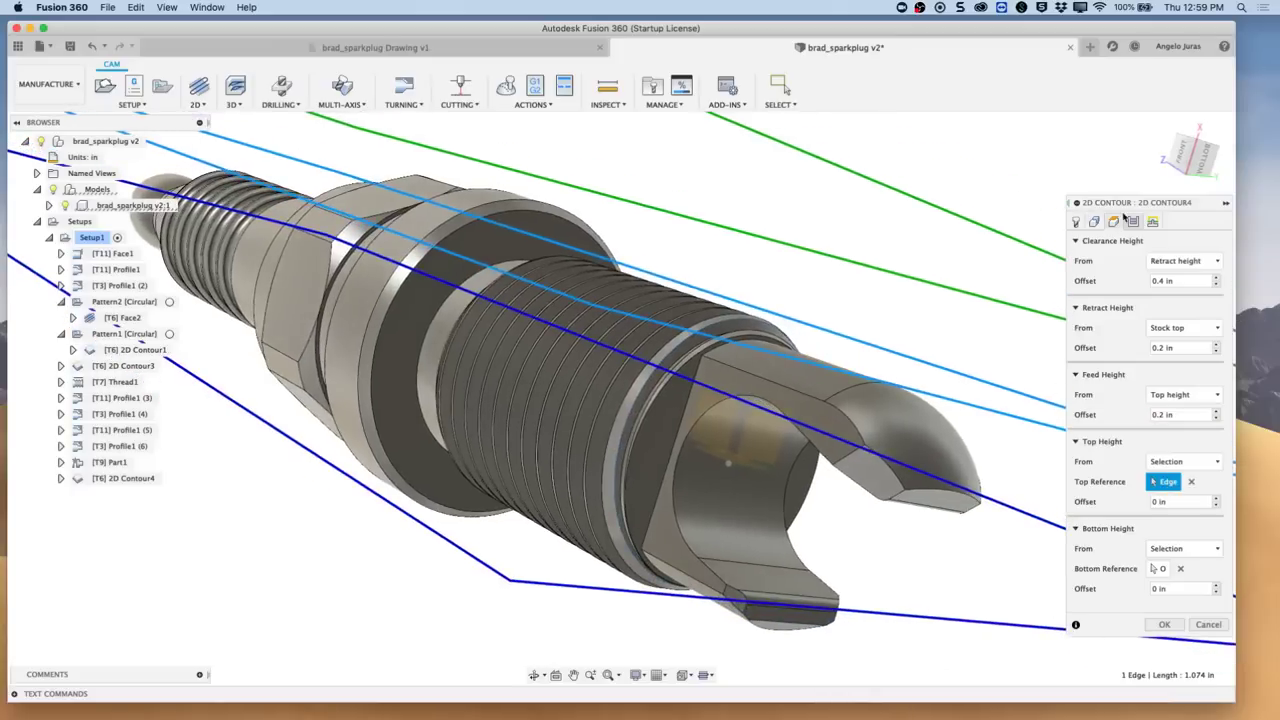
pyautogui.click(1133, 221)
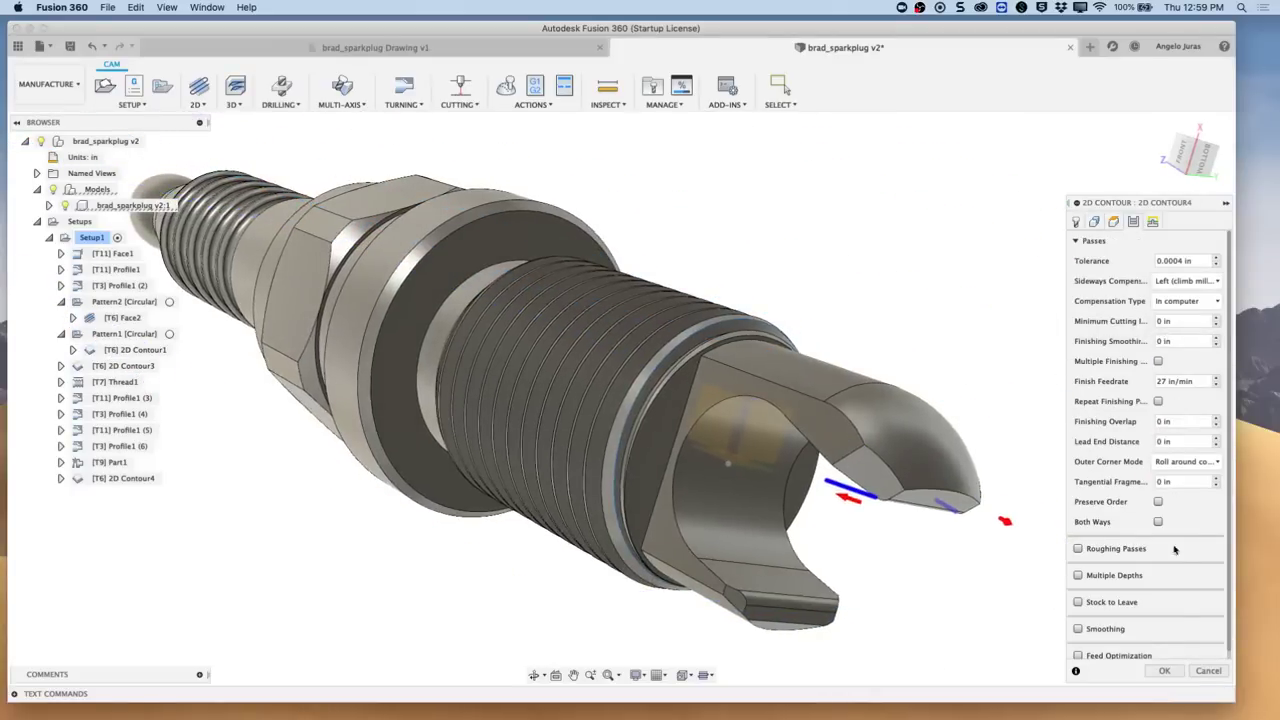
pyautogui.click(1164, 671)
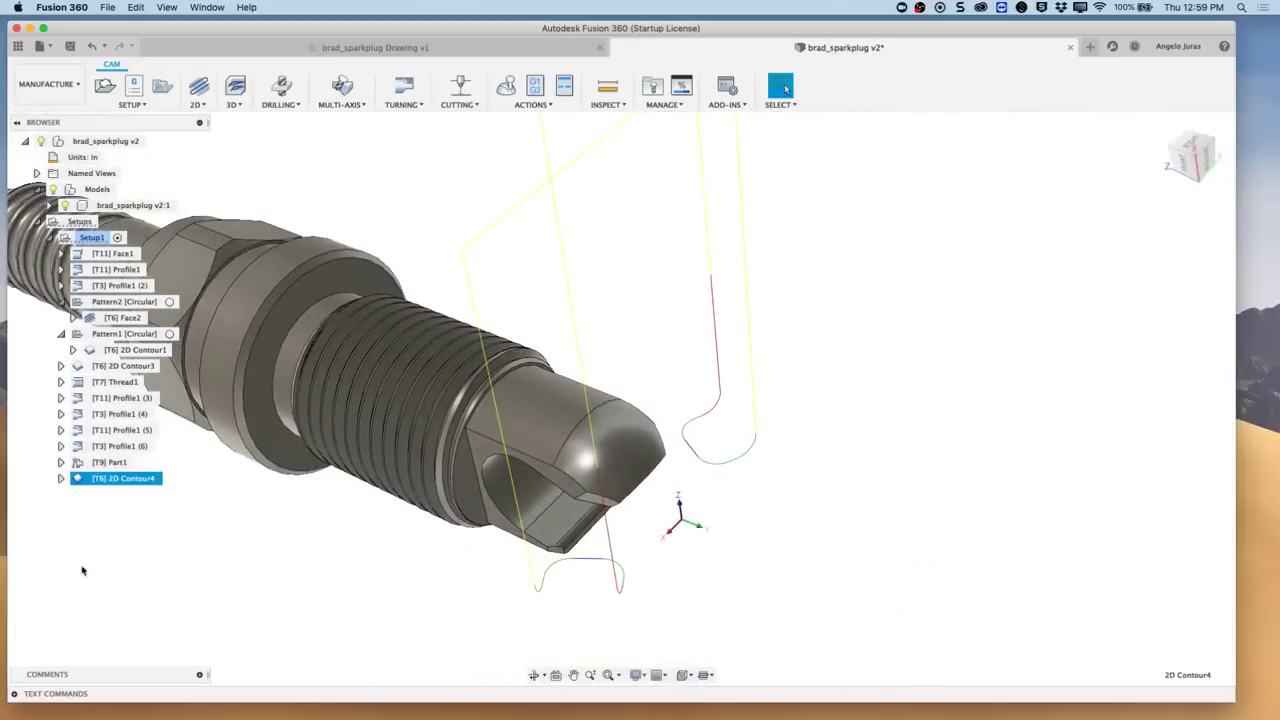
# Step: Edit 2D Contour4 to use a 0 deg lead-in sweep angle and a 0.15 in tangential extension, and regenerate it
pyautogui.doubleClick(125, 478)
pyautogui.click(170, 537)
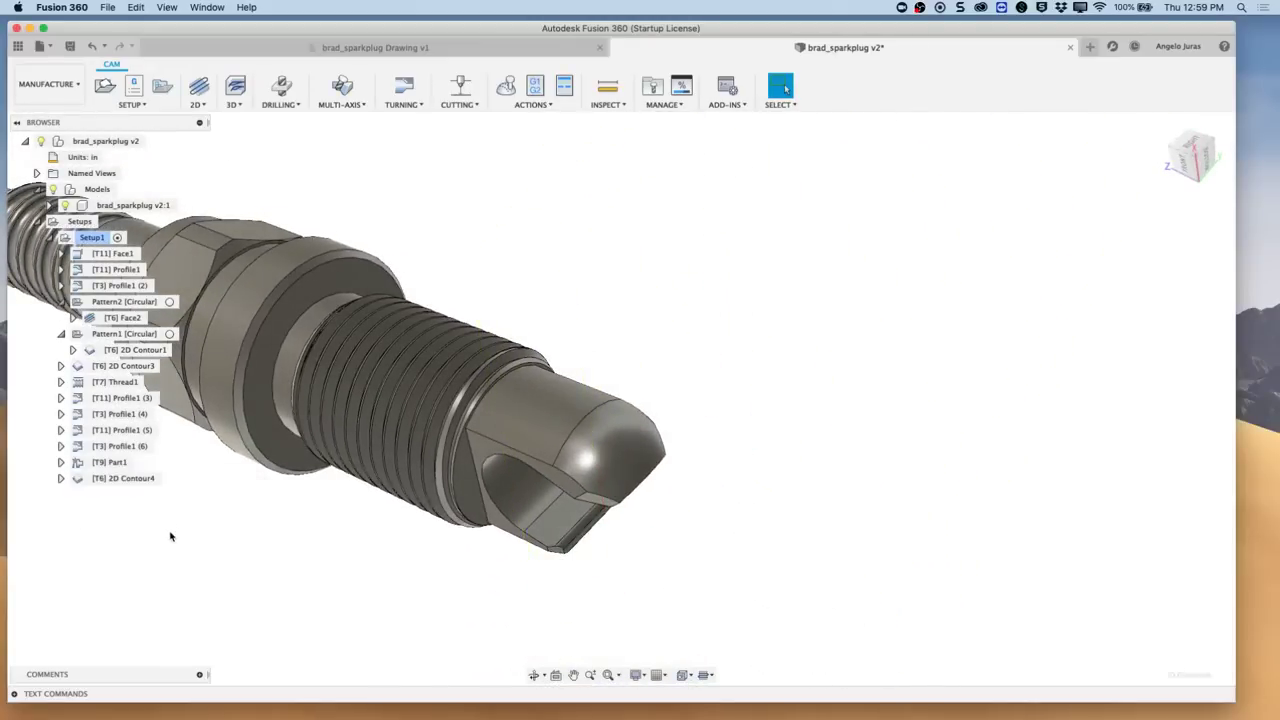
pyautogui.click(122, 480)
pyautogui.rightClick(116, 481)
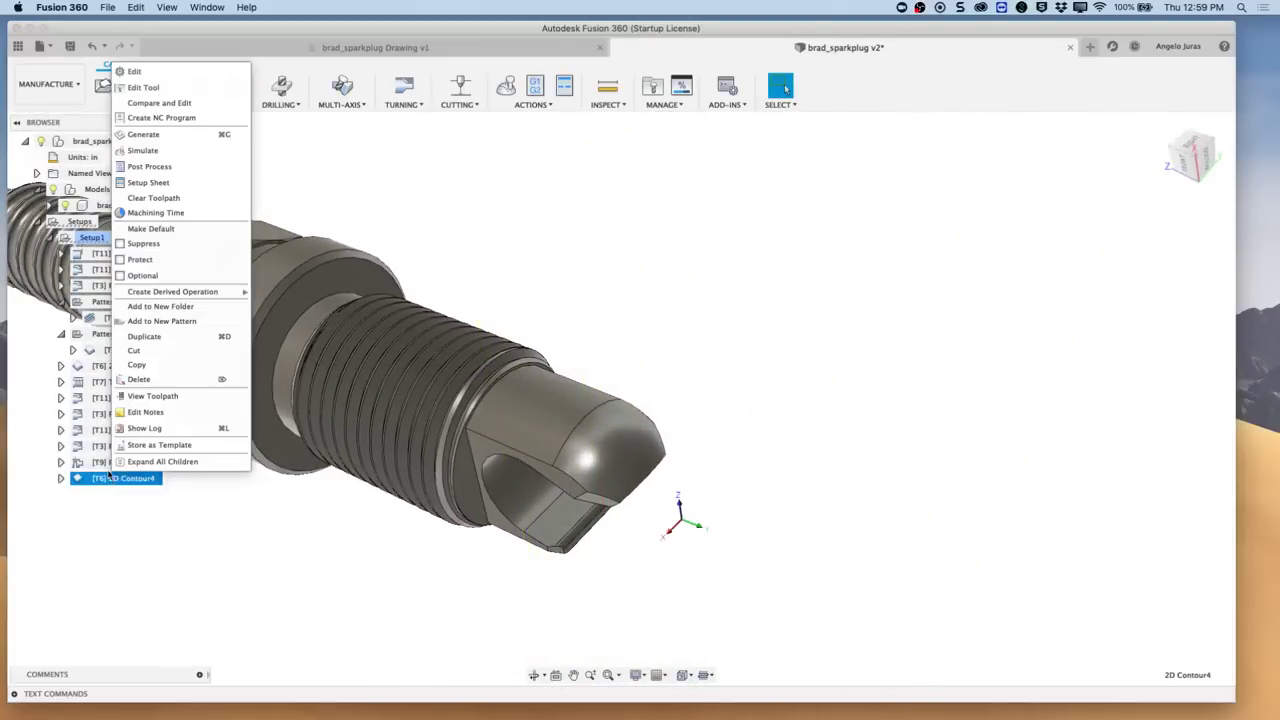
pyautogui.click(146, 72)
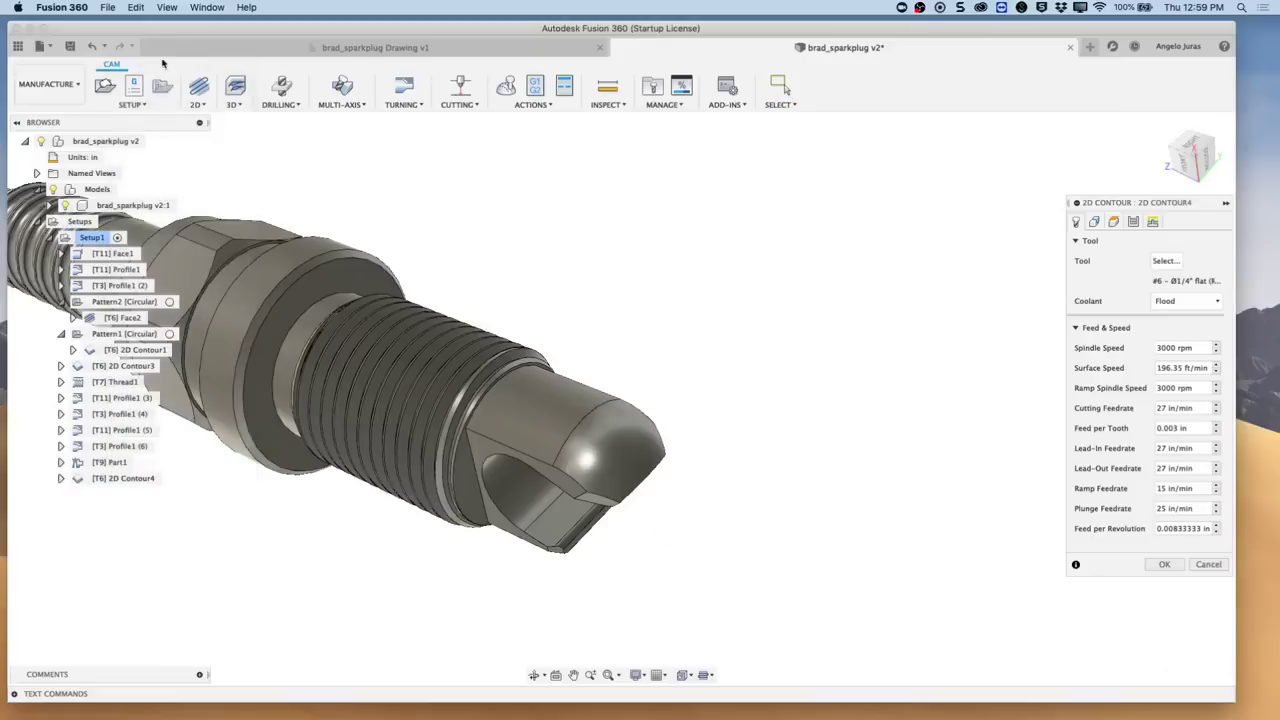
pyautogui.click(1153, 222)
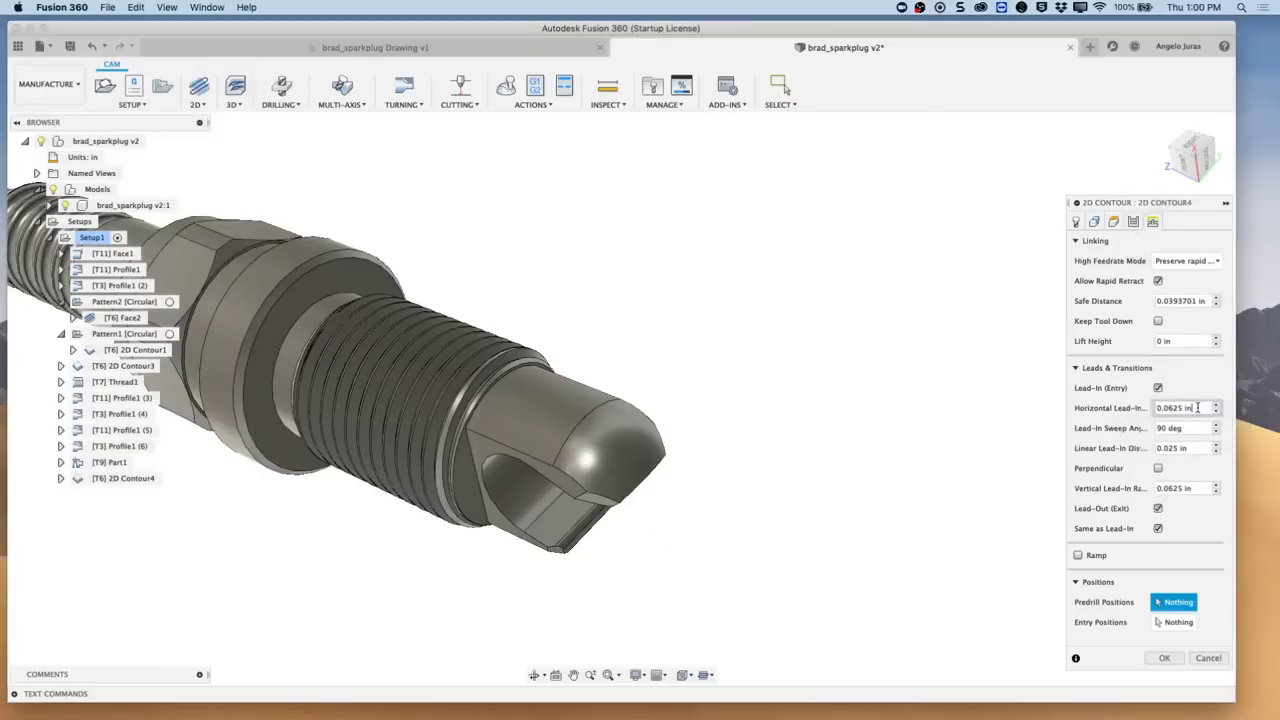
pyautogui.click(1172, 428)
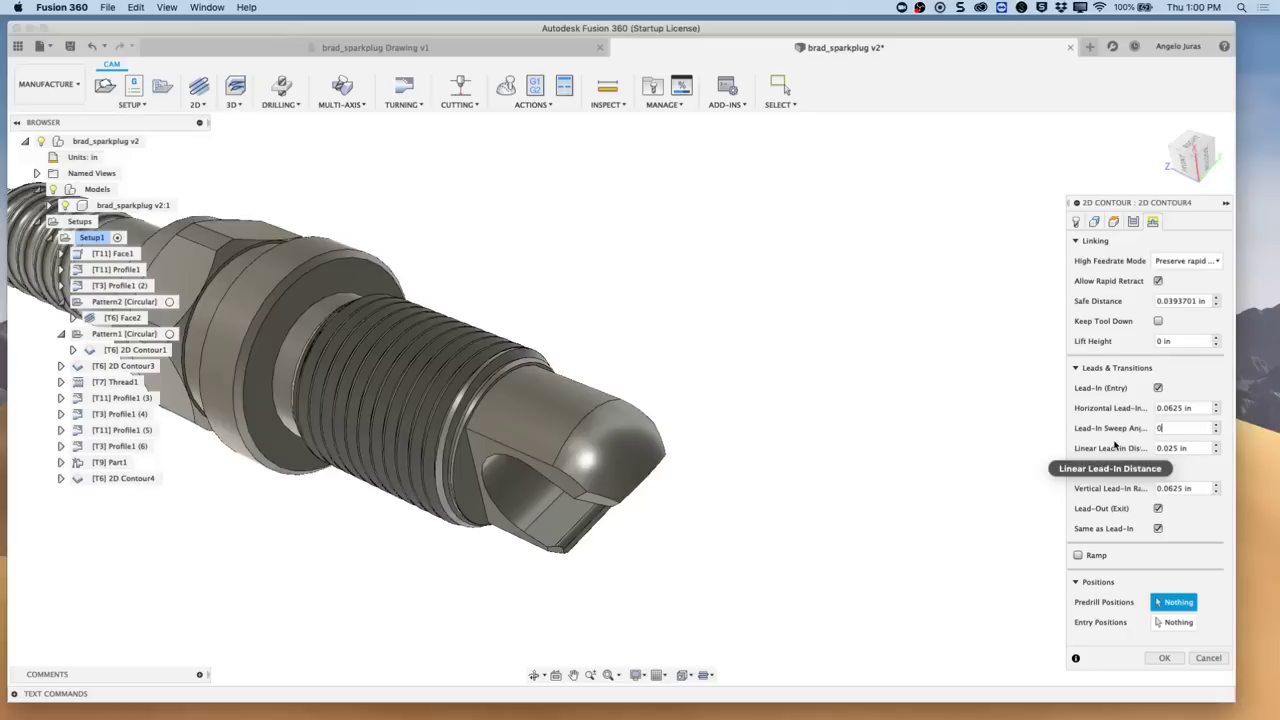
pyautogui.click(1093, 224)
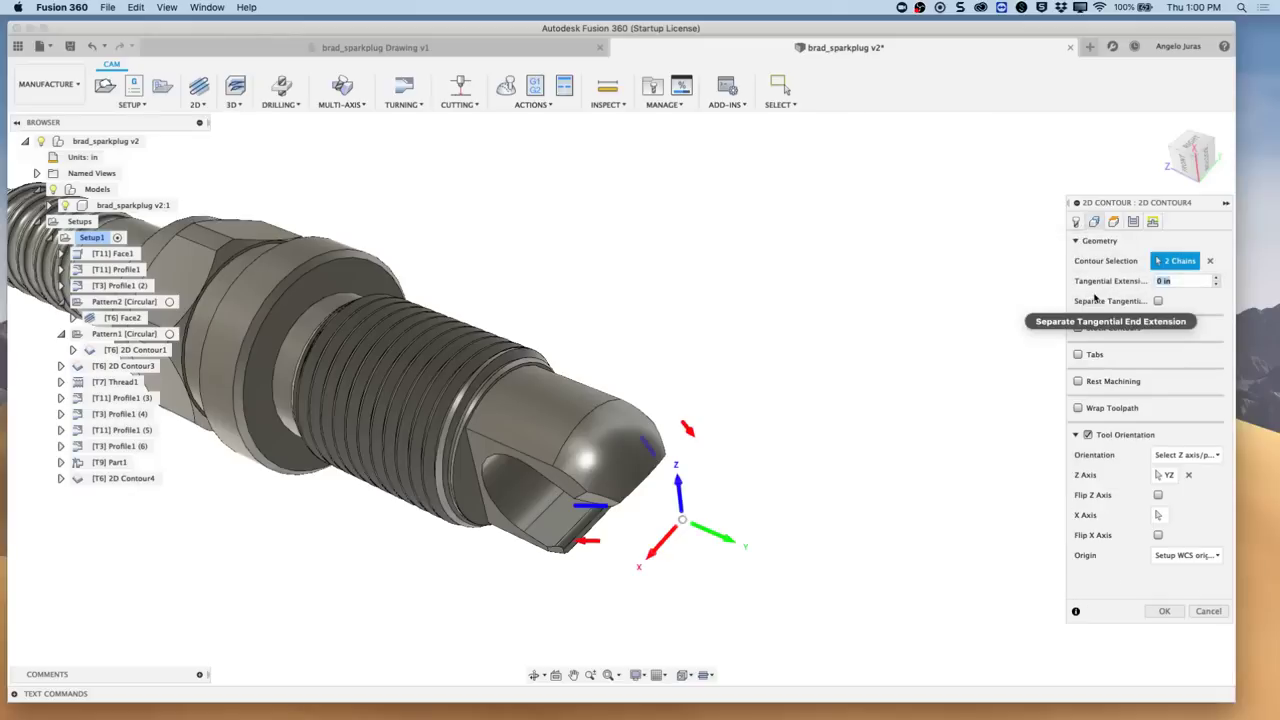
pyautogui.click(1162, 637)
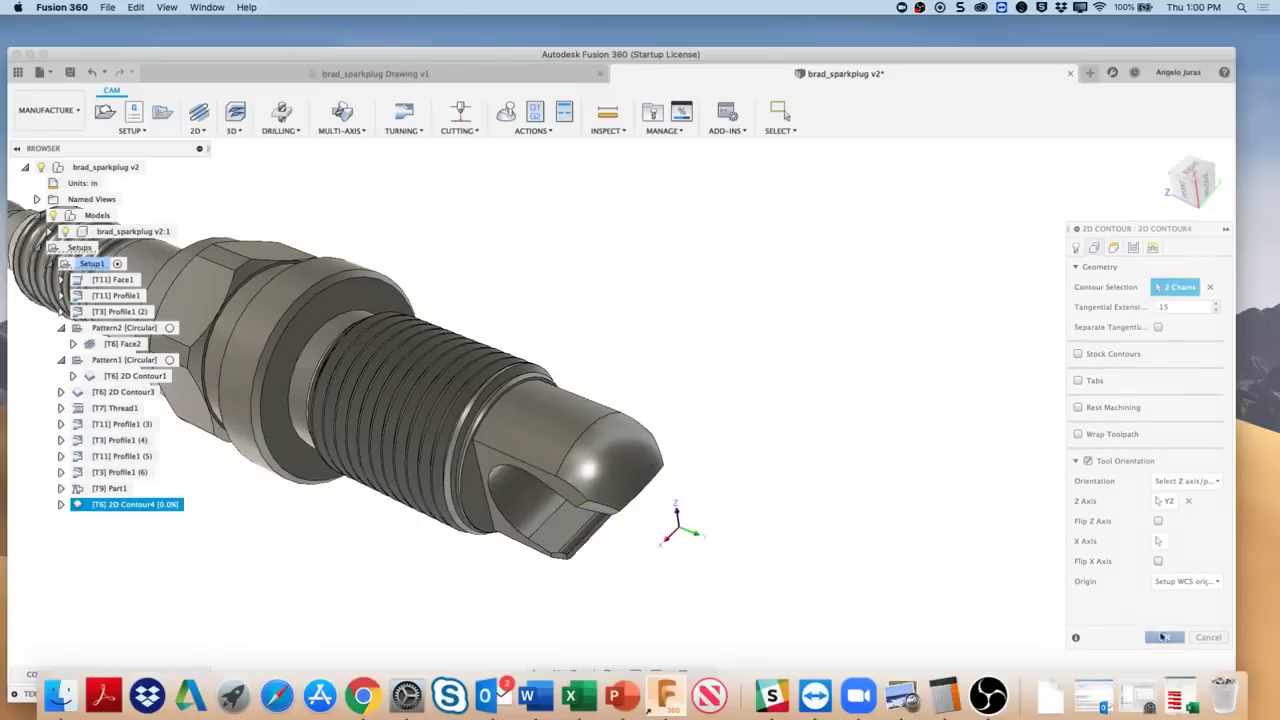
# Step: Check the extended 2D Contour4 toolpath around the electrode tip and duplicate the operation
pyautogui.keyDown('shift'); pyautogui.moveTo(640, 470); pyautogui.dragTo(678, 298, button='middle'); pyautogui.keyUp('shift')
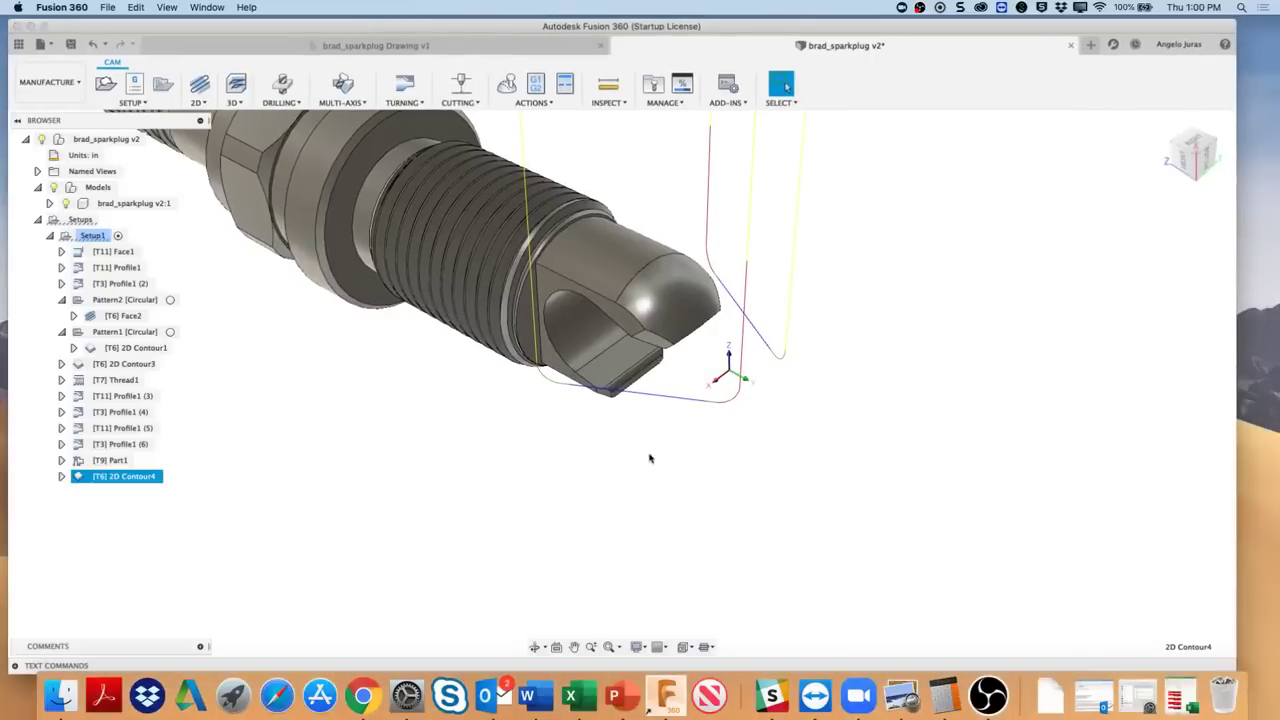
pyautogui.keyDown('shift'); pyautogui.moveTo(649, 458); pyautogui.dragTo(593, 420, button='middle'); pyautogui.keyUp('shift')
pyautogui.rightClick(152, 481)
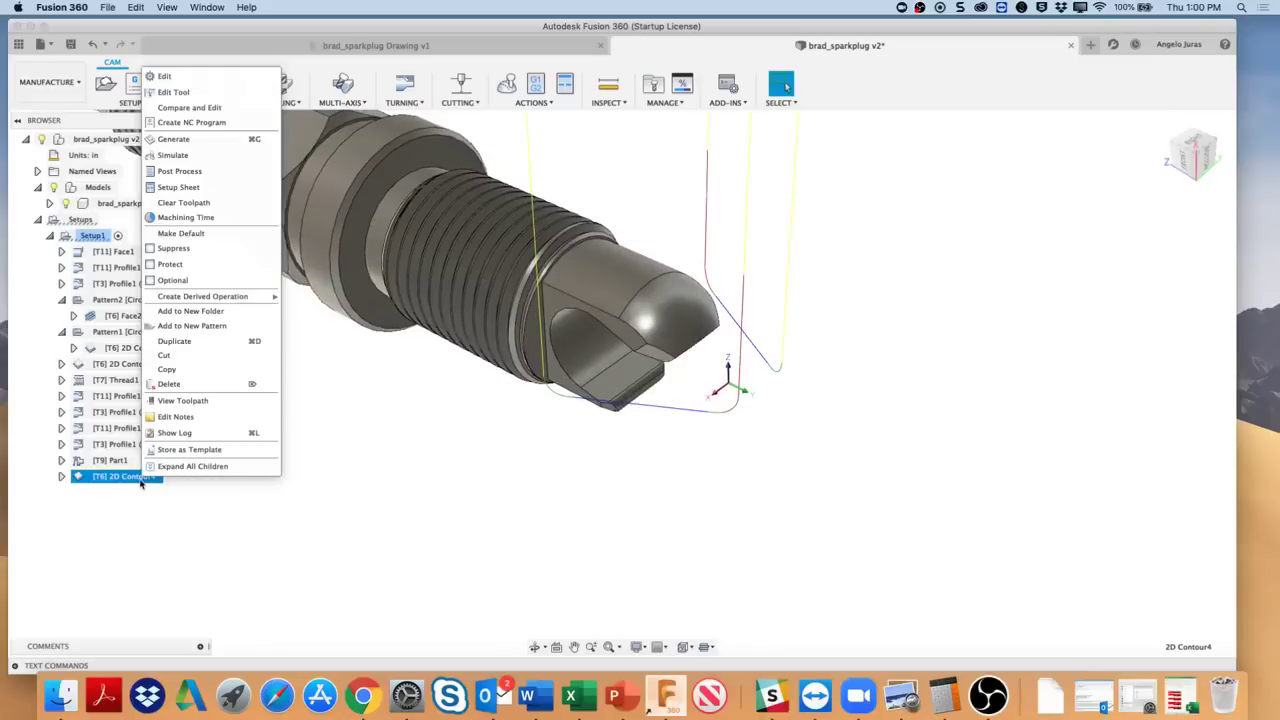
pyautogui.click(187, 342)
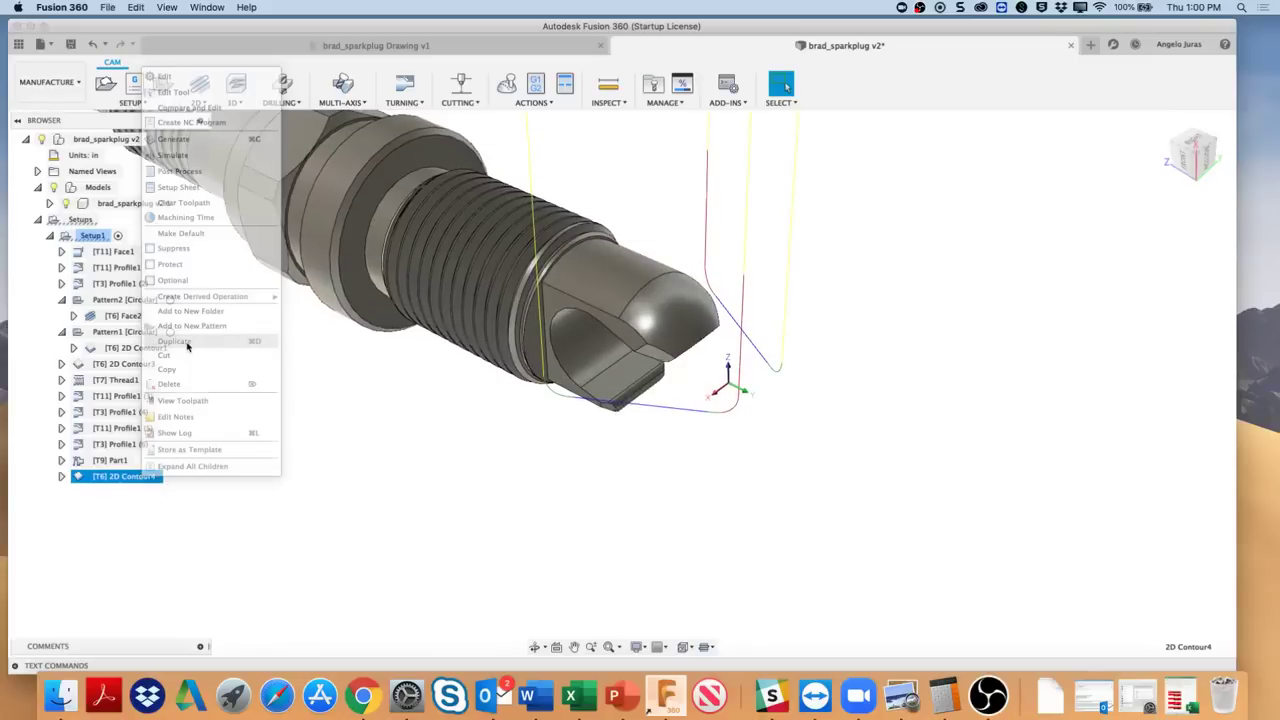
pyautogui.click(125, 493)
# Step: Flip the duplicated contour's Z axis and replace its chains with the two angled edges on the short prong opposite the hook
pyautogui.rightClick(125, 493)
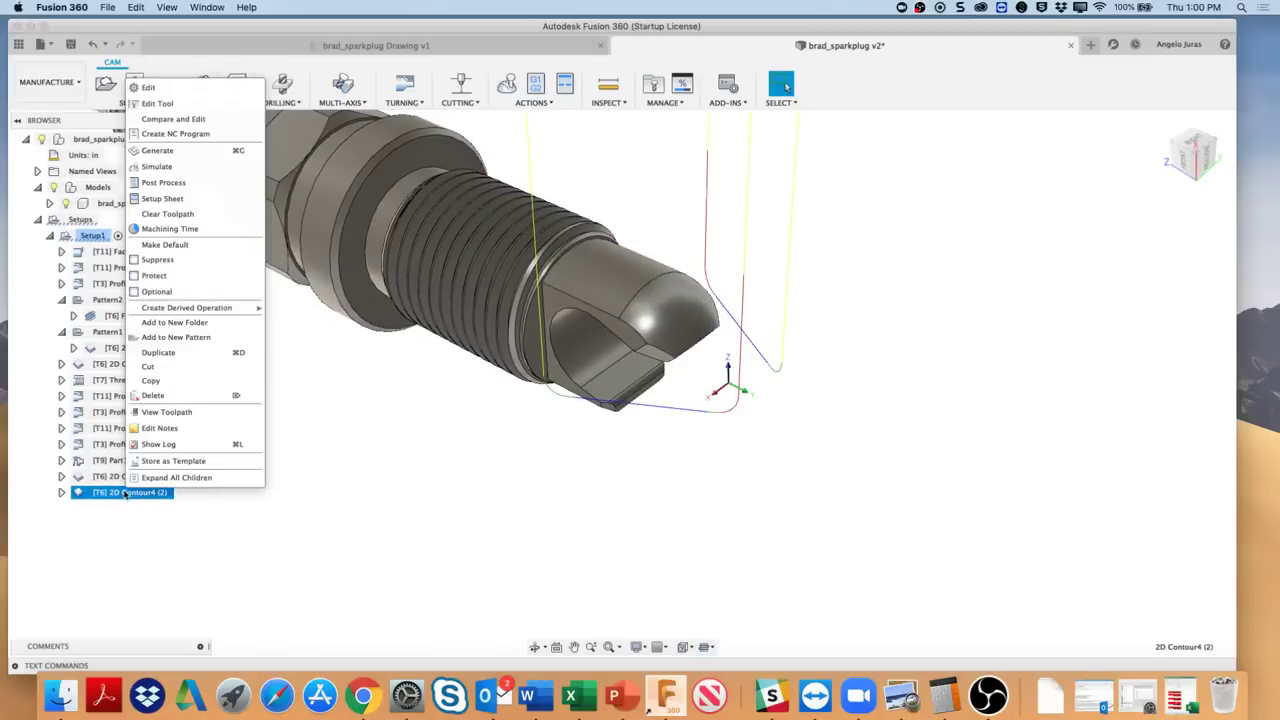
pyautogui.click(176, 92)
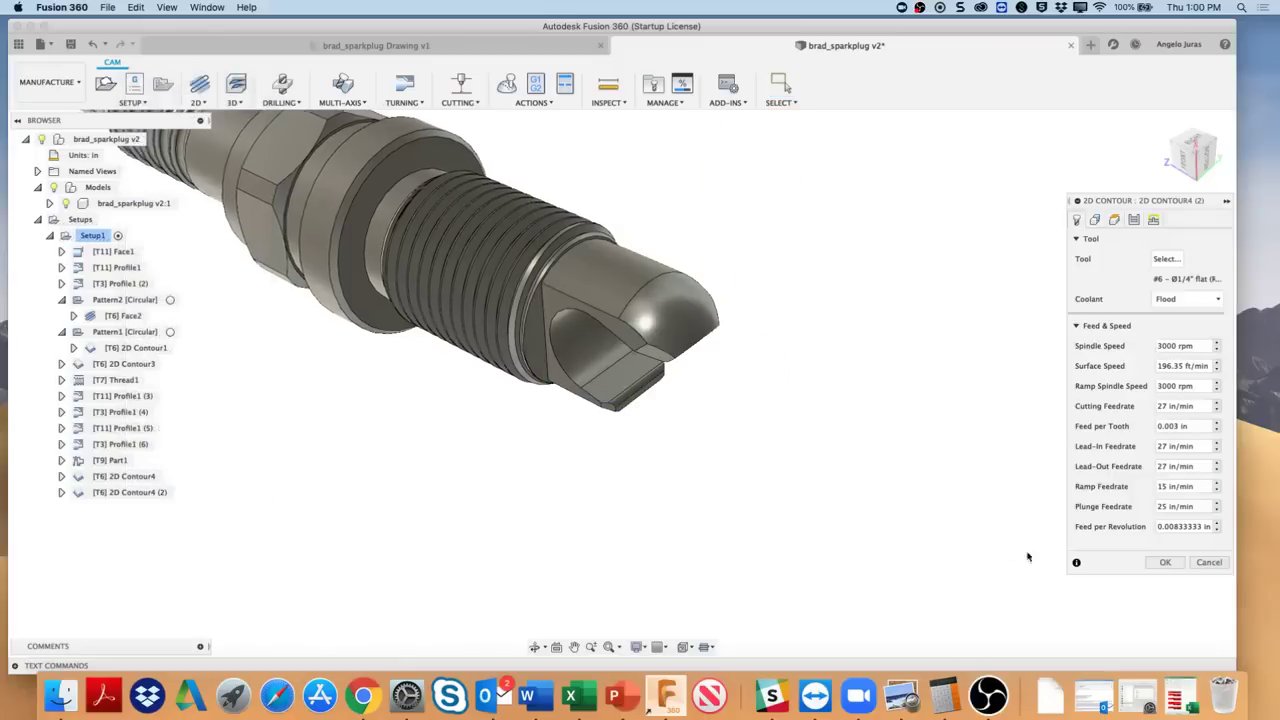
pyautogui.click(1097, 220)
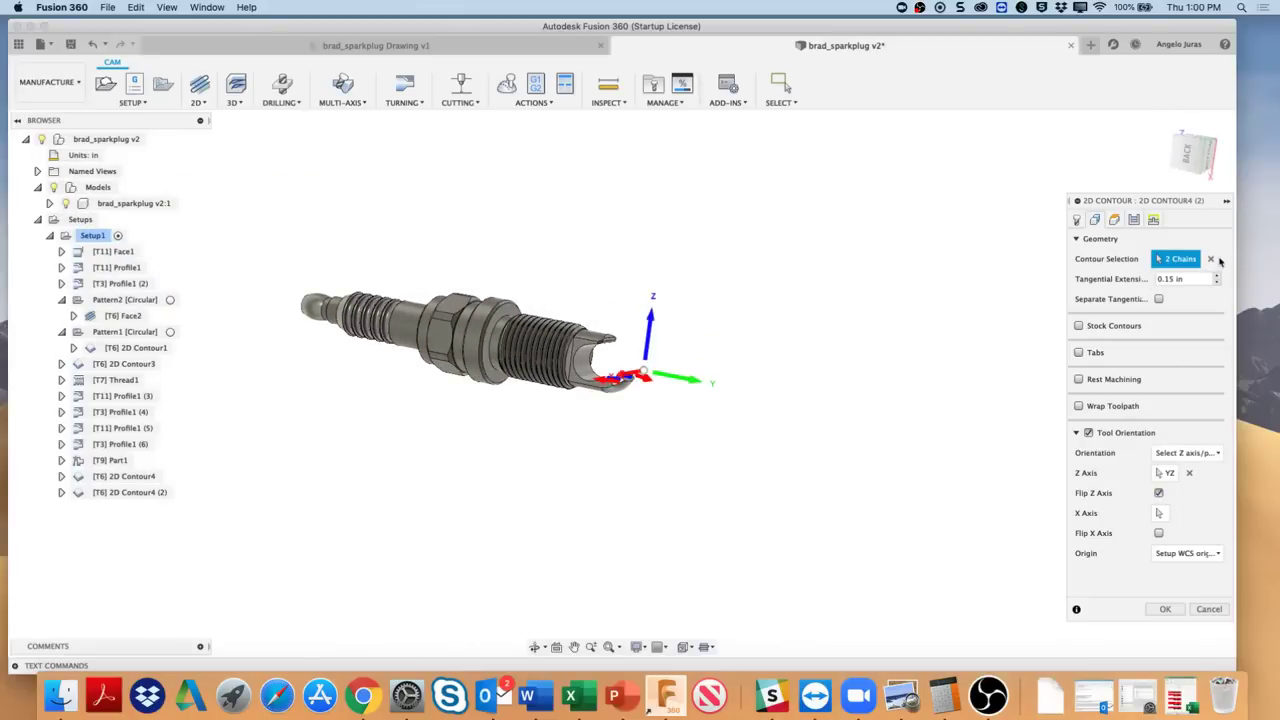
pyautogui.click(1210, 260)
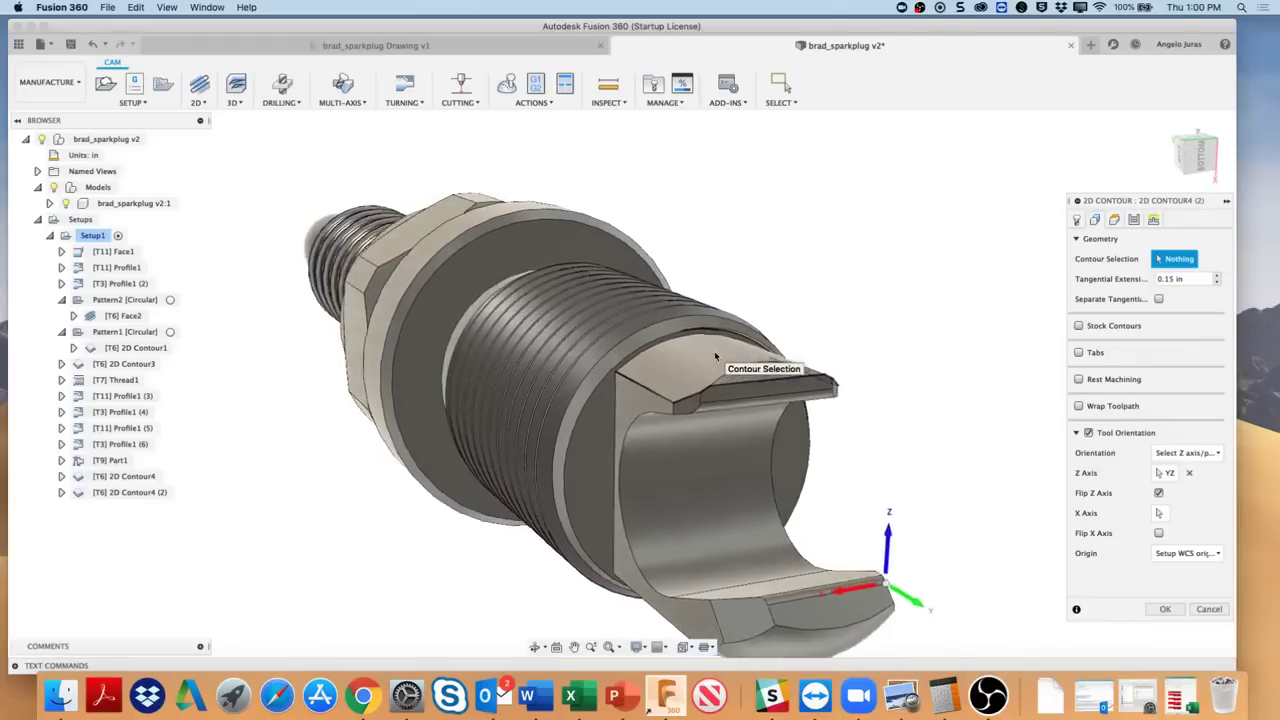
pyautogui.click(705, 416)
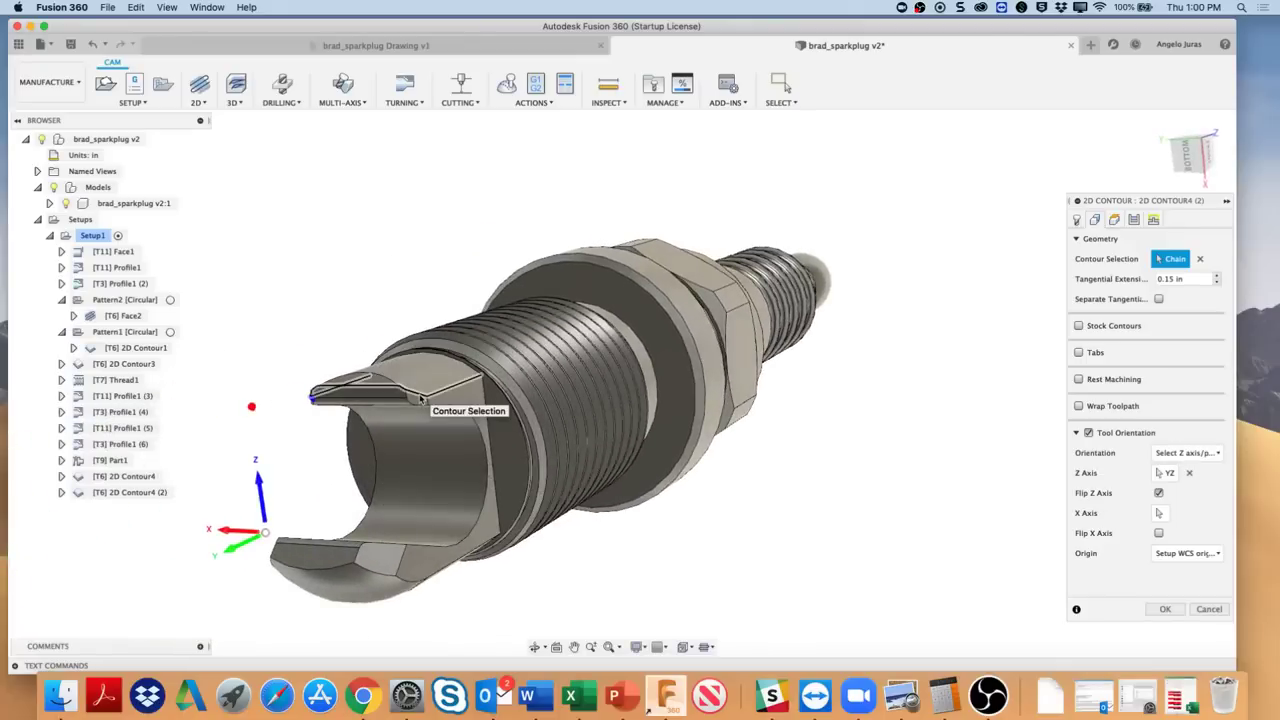
pyautogui.click(424, 400)
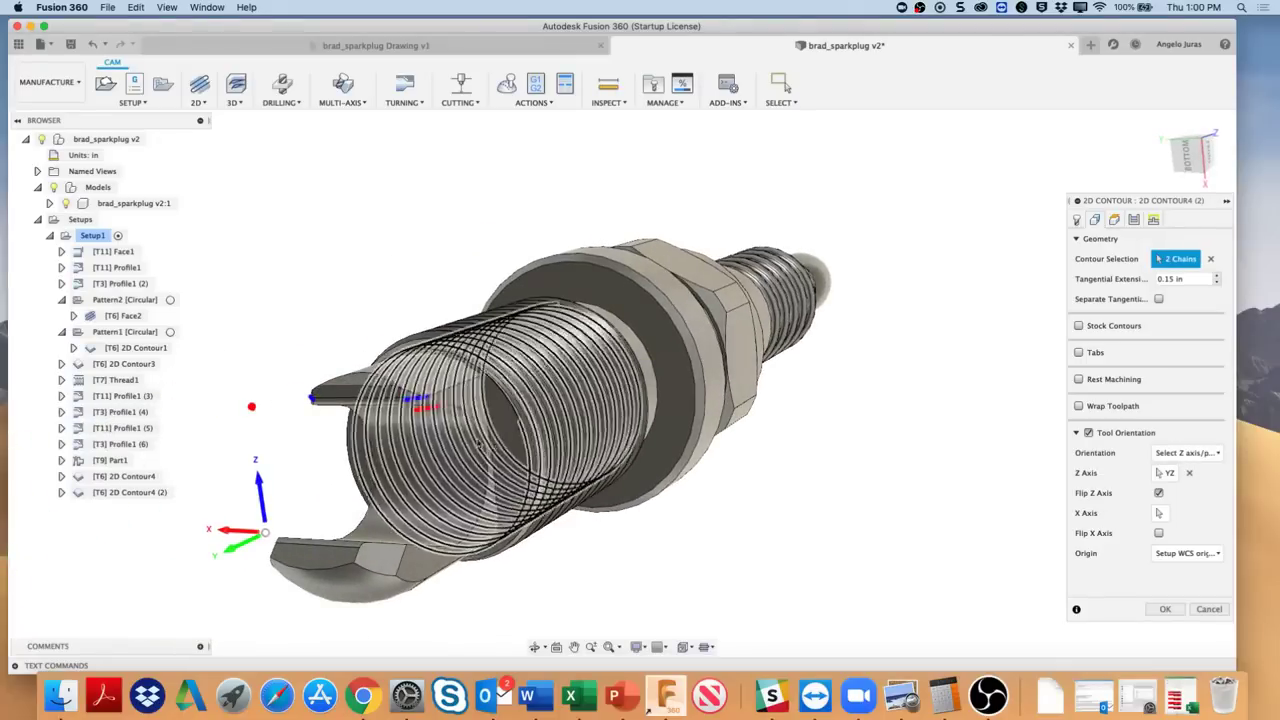
# Step: Check the duplicated contour's heights from the back view and accept the operation to generate its toolpath
pyautogui.keyDown('shift'); pyautogui.moveTo(519, 432); pyautogui.dragTo(931, 448, button='middle'); pyautogui.keyUp('shift')
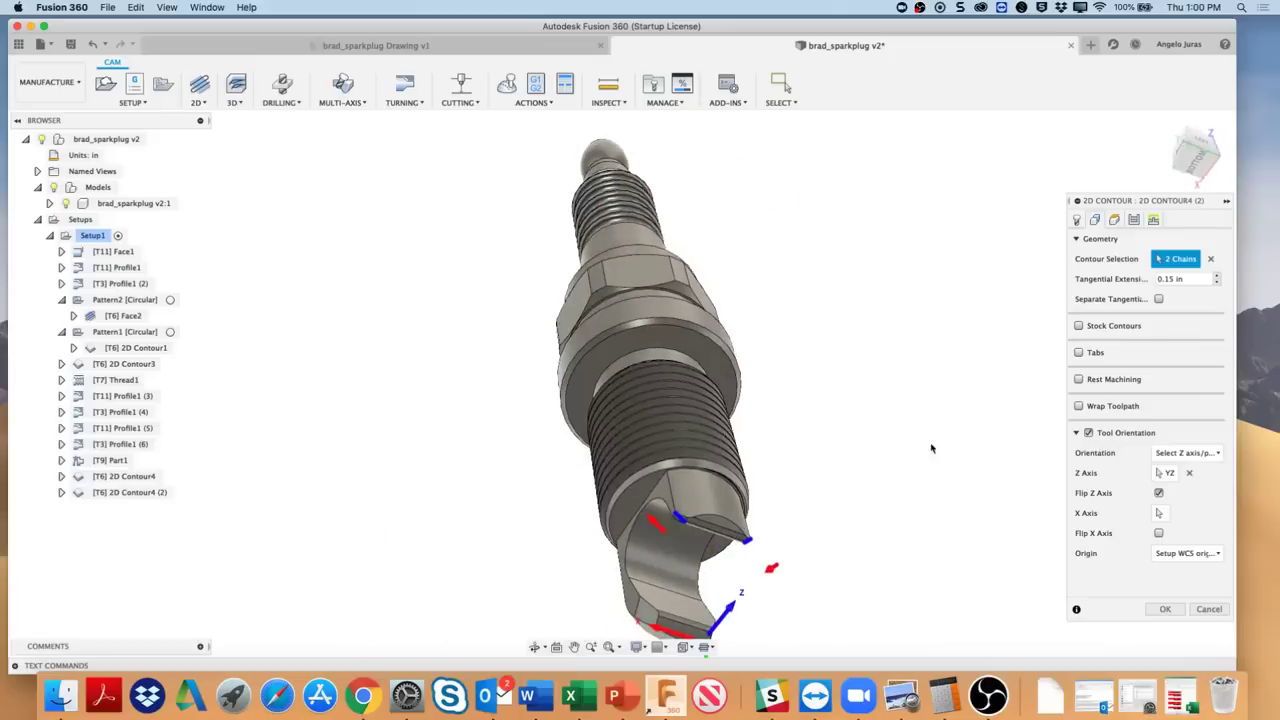
pyautogui.keyDown('shift'); pyautogui.moveTo(958, 518); pyautogui.dragTo(920, 360, button='middle'); pyautogui.keyUp('shift')
pyautogui.click(1115, 220)
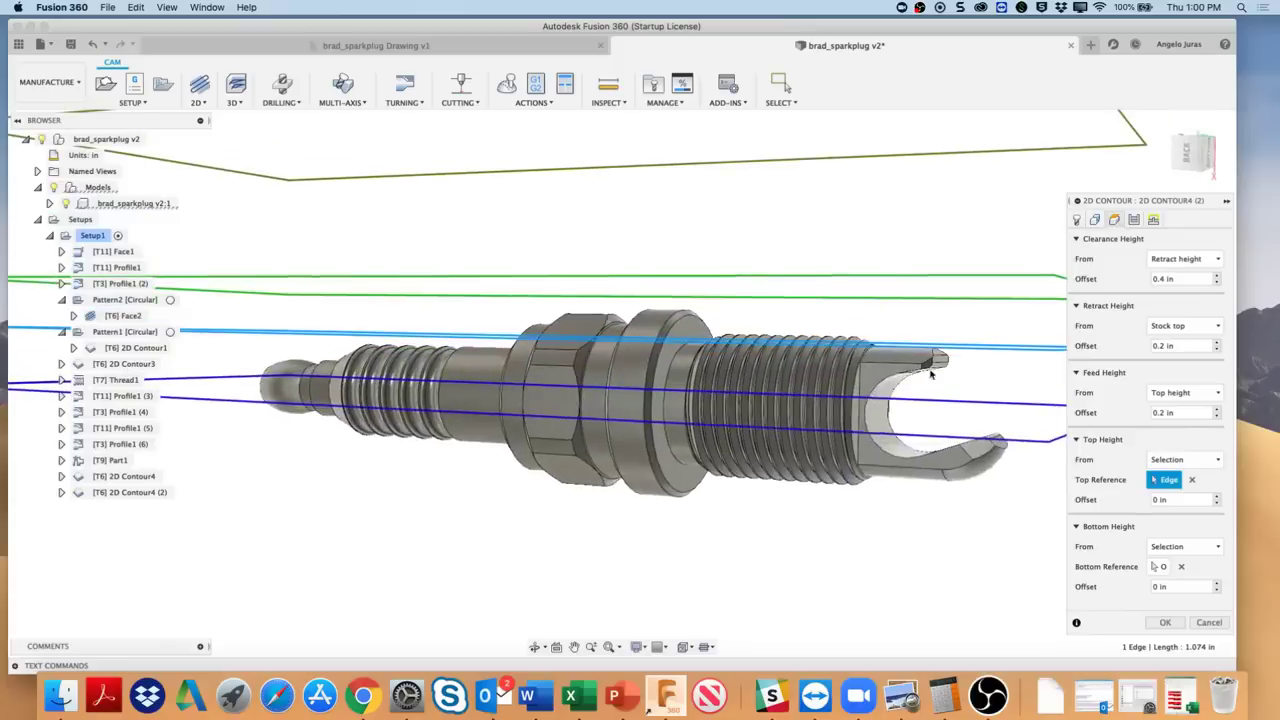
pyautogui.click(1190, 152)
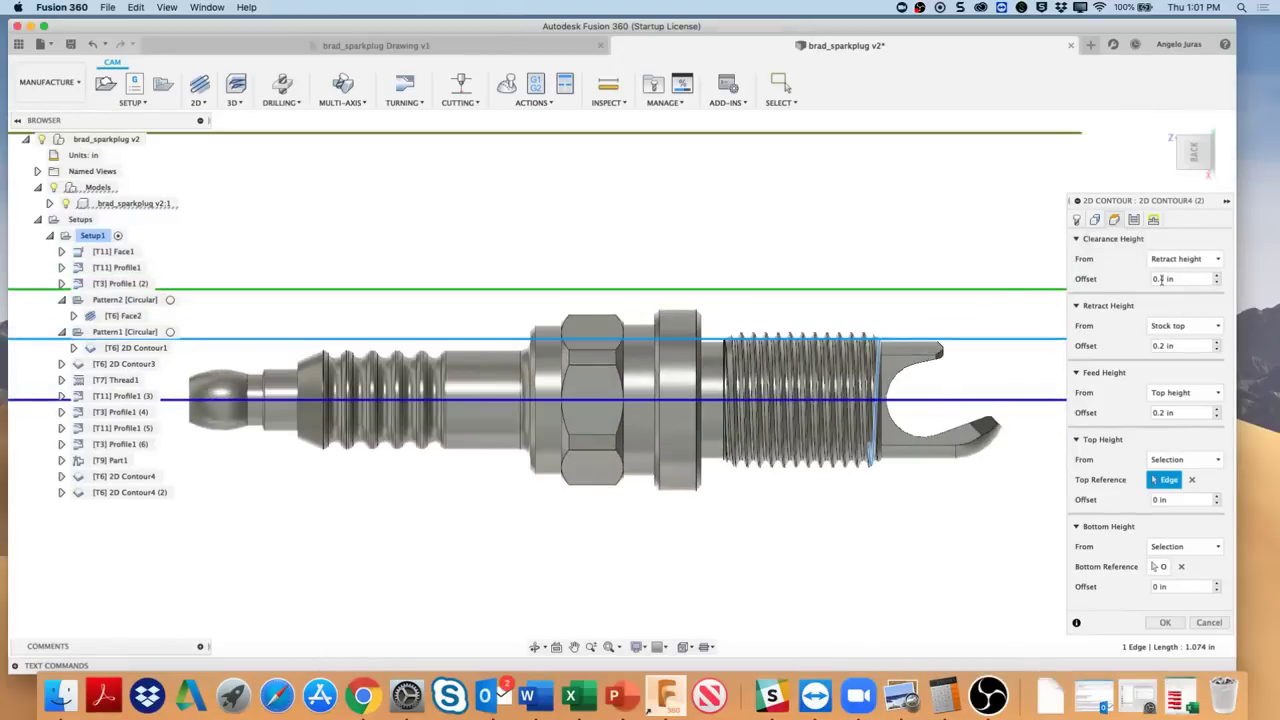
pyautogui.click(1165, 623)
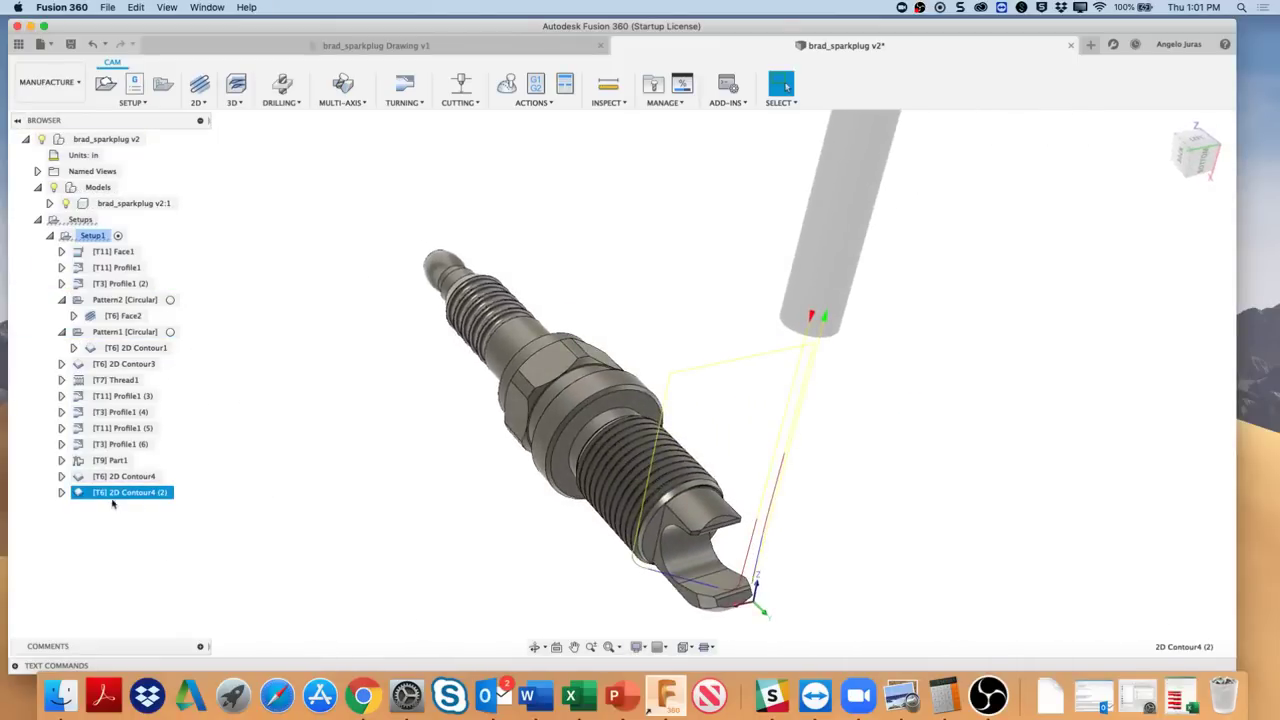
# Step: Reorder Setup1 so 2D Contour4 and its duplicate, 2D Contour4 (2), follow 2D Contour3 and come before Thread1
pyautogui.moveTo(115, 493); pyautogui.dragTo(109, 371)
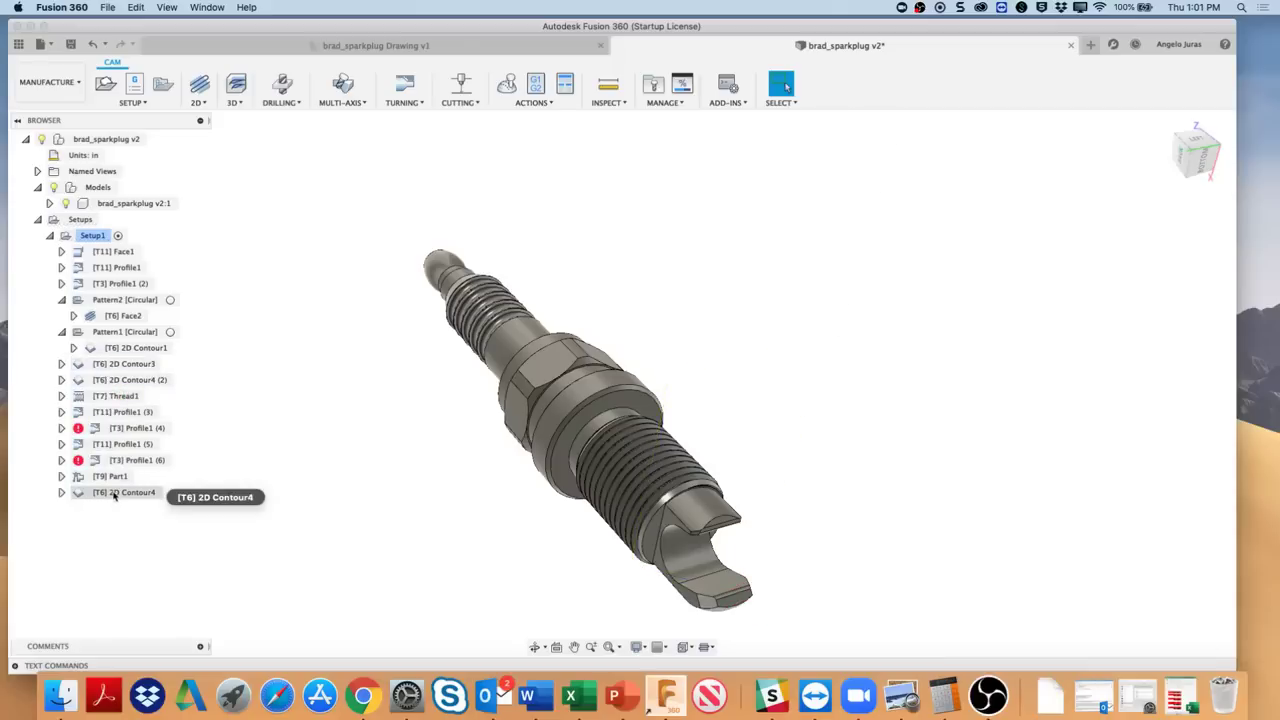
pyautogui.moveTo(114, 494); pyautogui.dragTo(128, 380)
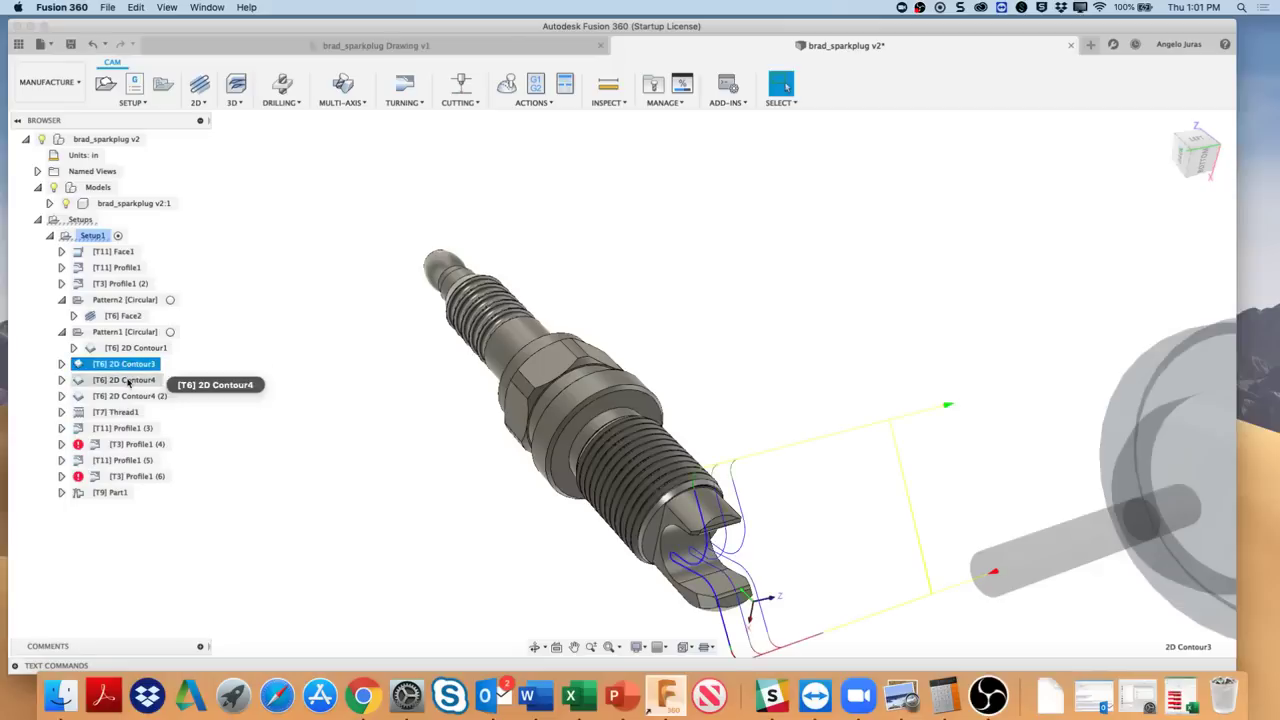
pyautogui.click(125, 396)
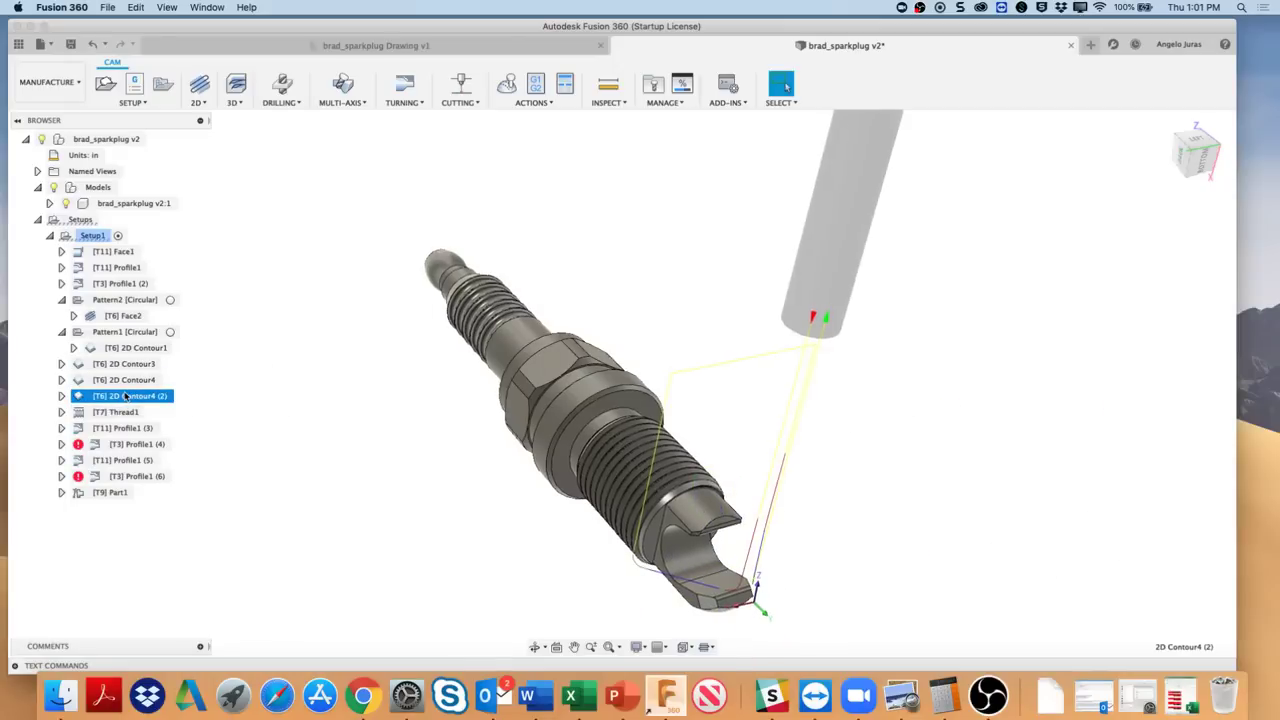
# Step: Regenerate the outdated toolpaths in Setup1, skipping the operations that do not require regeneration
pyautogui.click(95, 236)
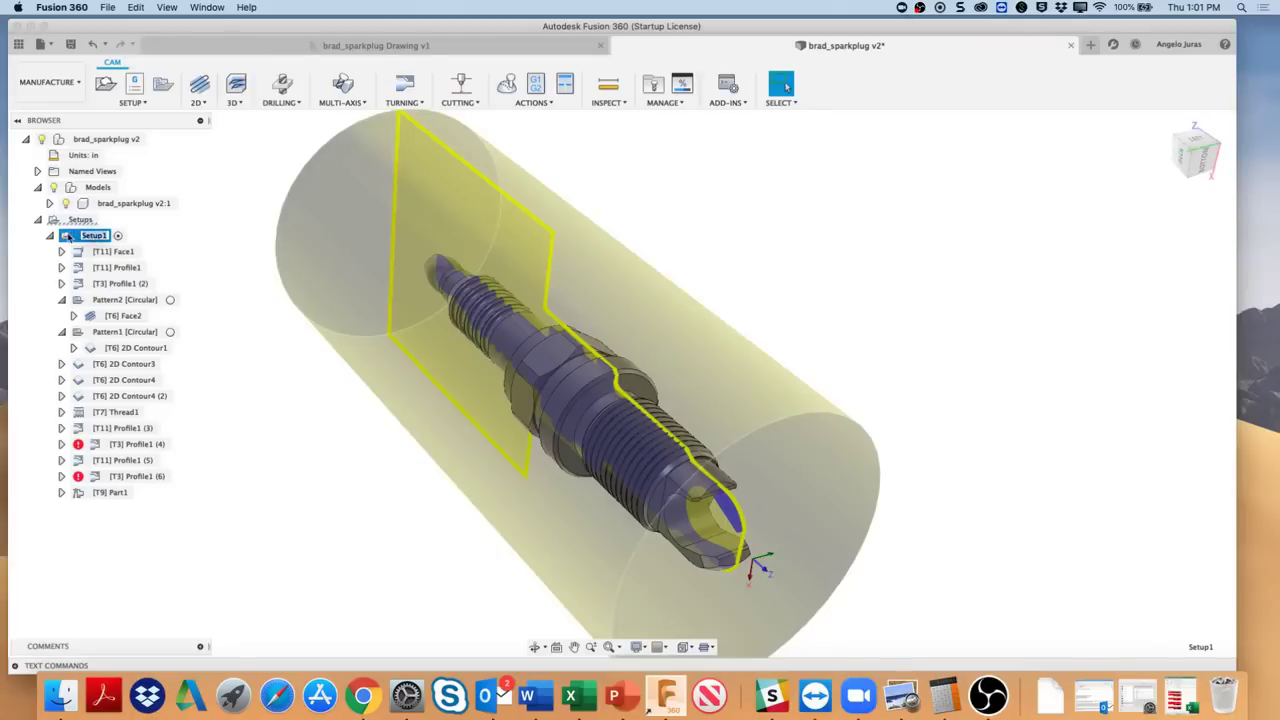
pyautogui.rightClick(67, 237)
pyautogui.click(100, 322)
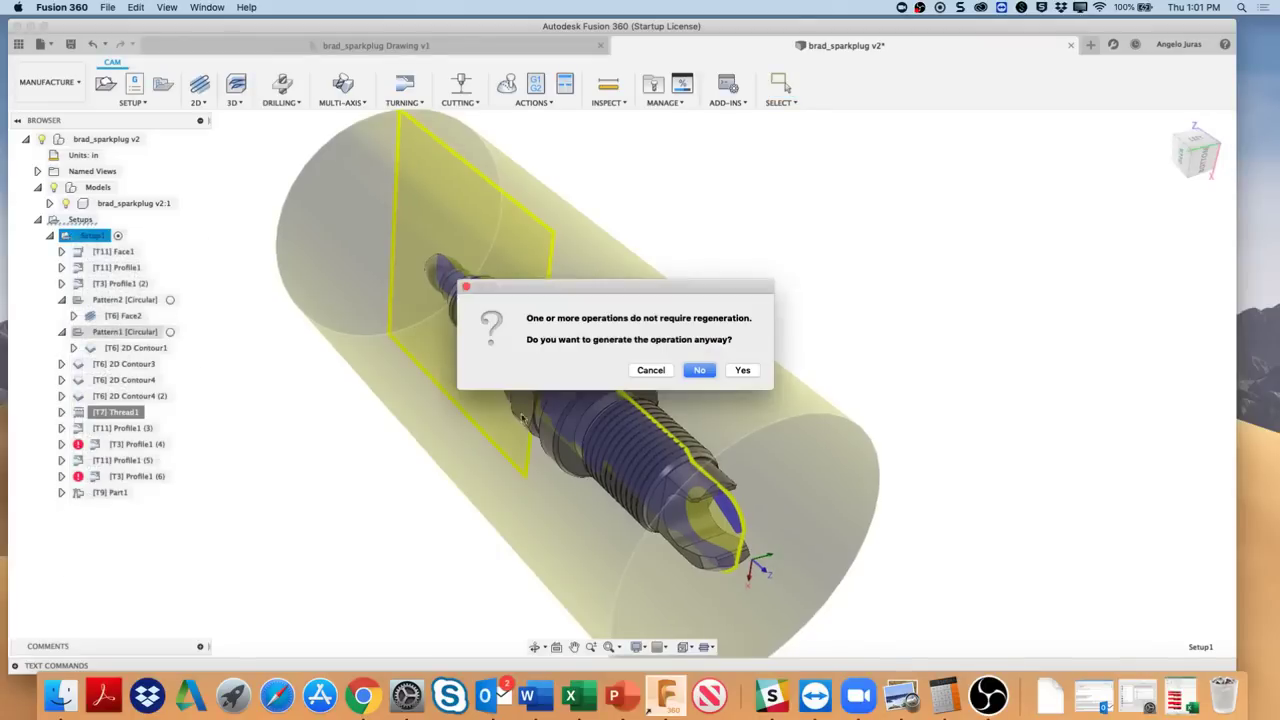
pyautogui.click(699, 370)
pyautogui.moveTo(701, 371)
pyautogui.keyDown('shift'); pyautogui.mouseDown(button='middle')
pyautogui.moveTo(786, 457)
pyautogui.moveTo(703, 372)
pyautogui.mouseUp(button='middle'); pyautogui.keyUp('shift')
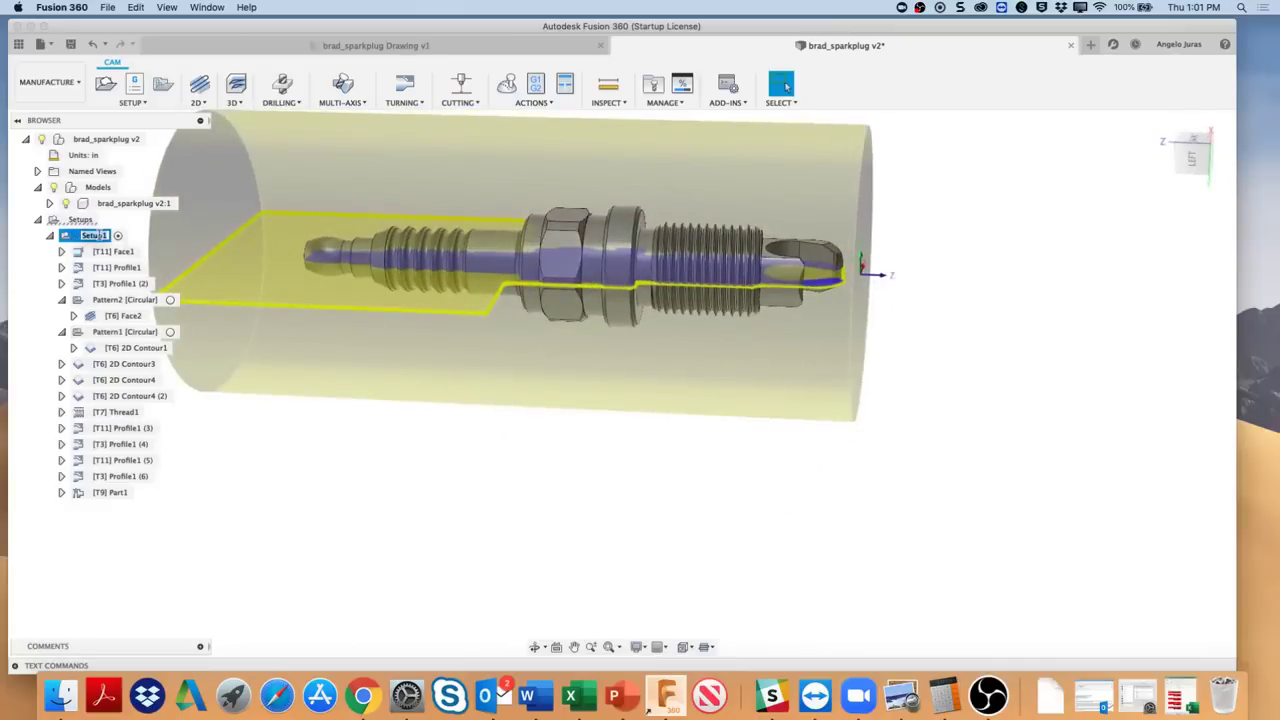
# Step: Review Setup1's post-process settings with the HAAS ST-10Y post from My Cloud Posts, and close them without posting
pyautogui.click(536, 84)
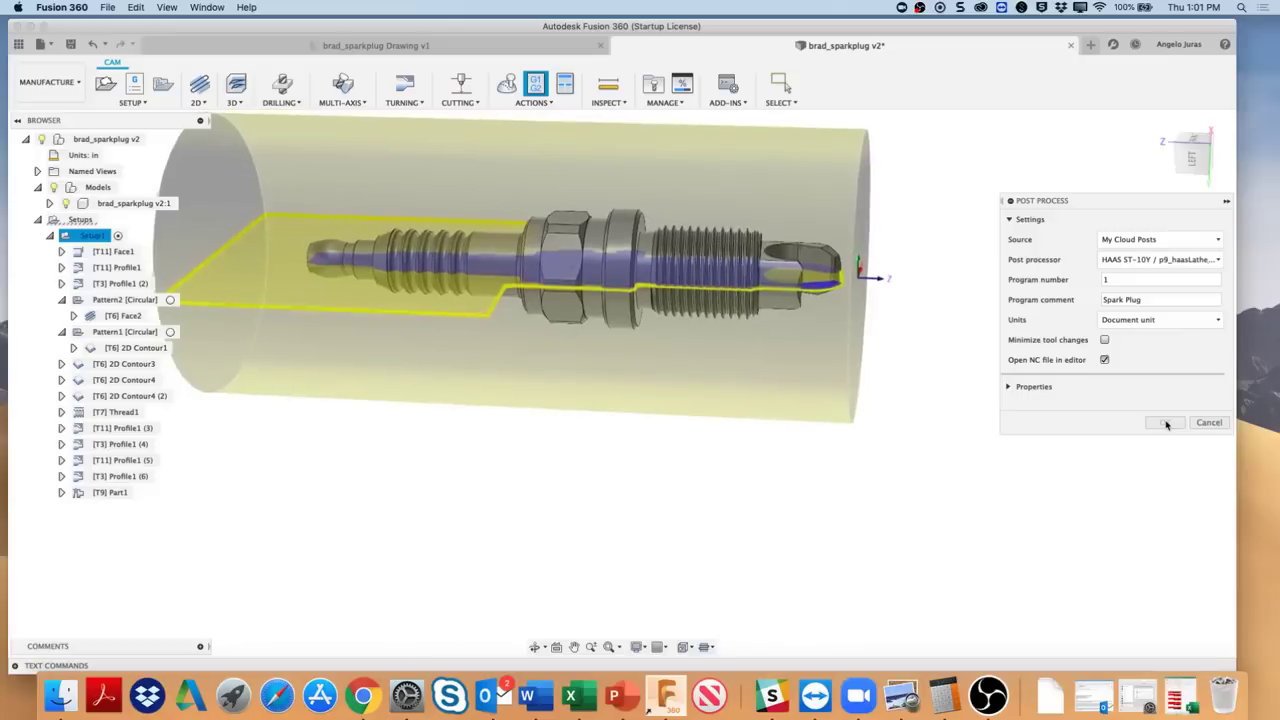
pyautogui.click(1208, 422)
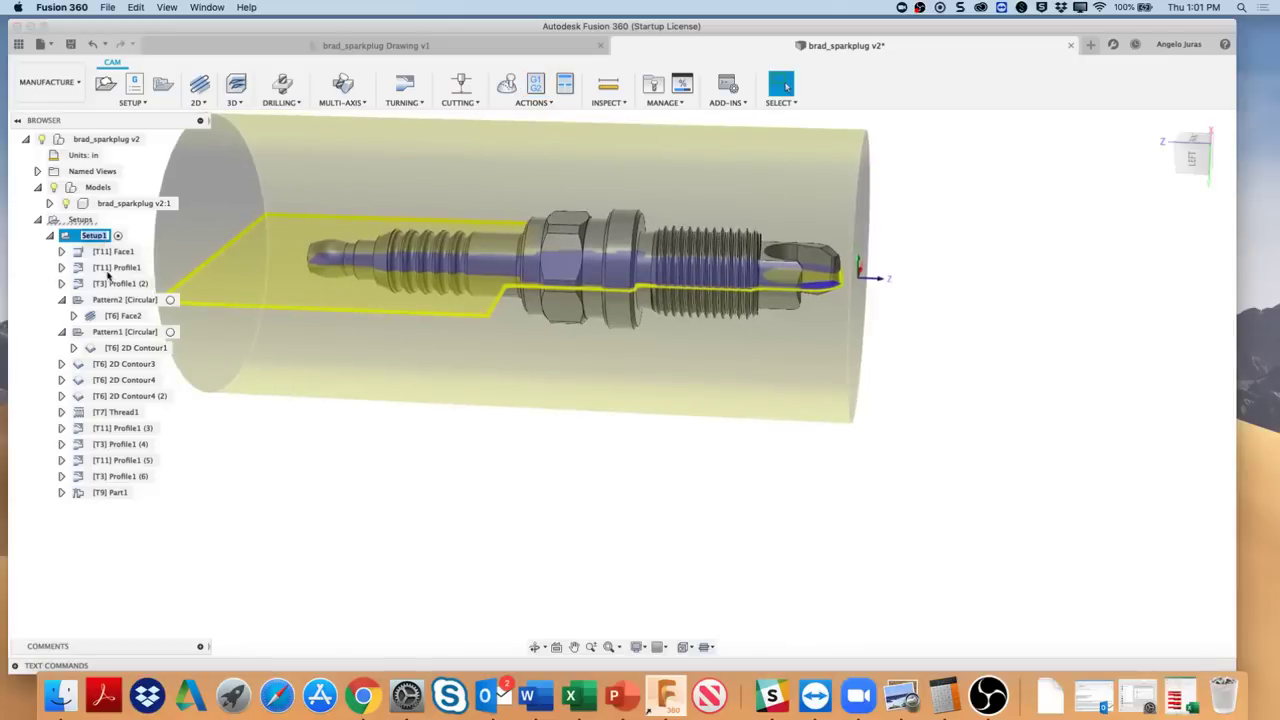
pyautogui.click(200, 465)
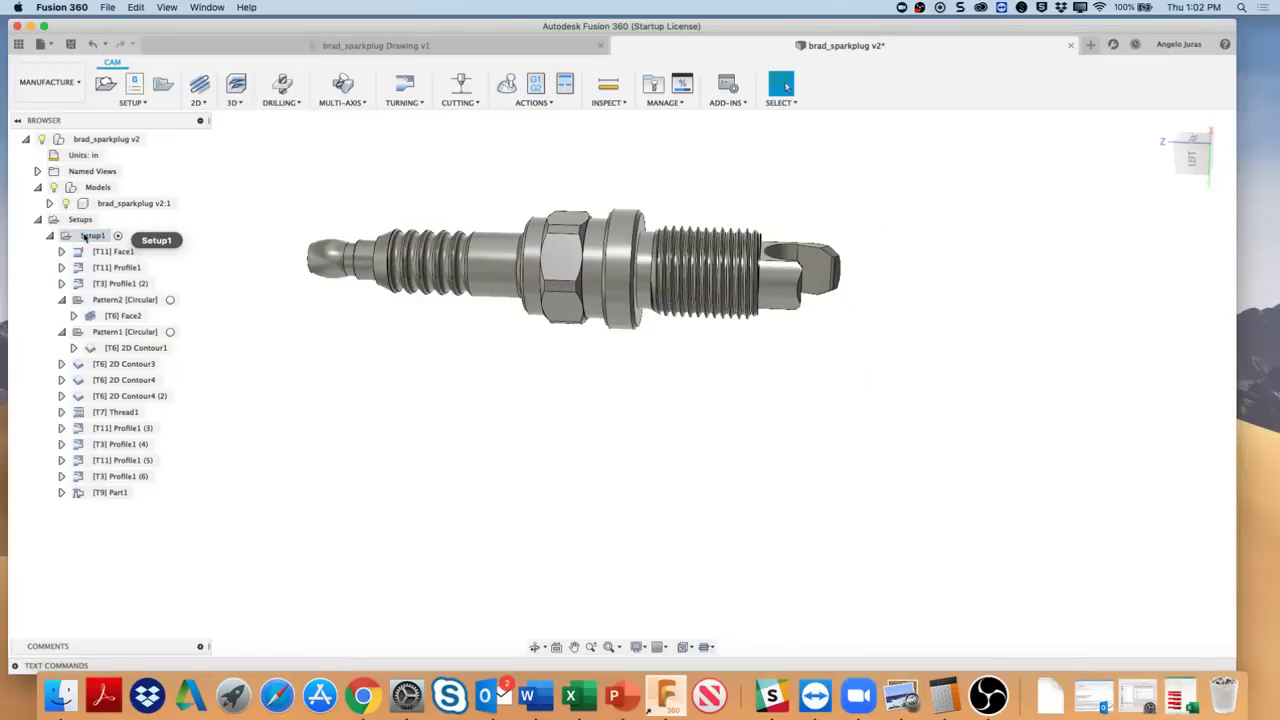
pyautogui.click(88, 236)
pyautogui.click(535, 85)
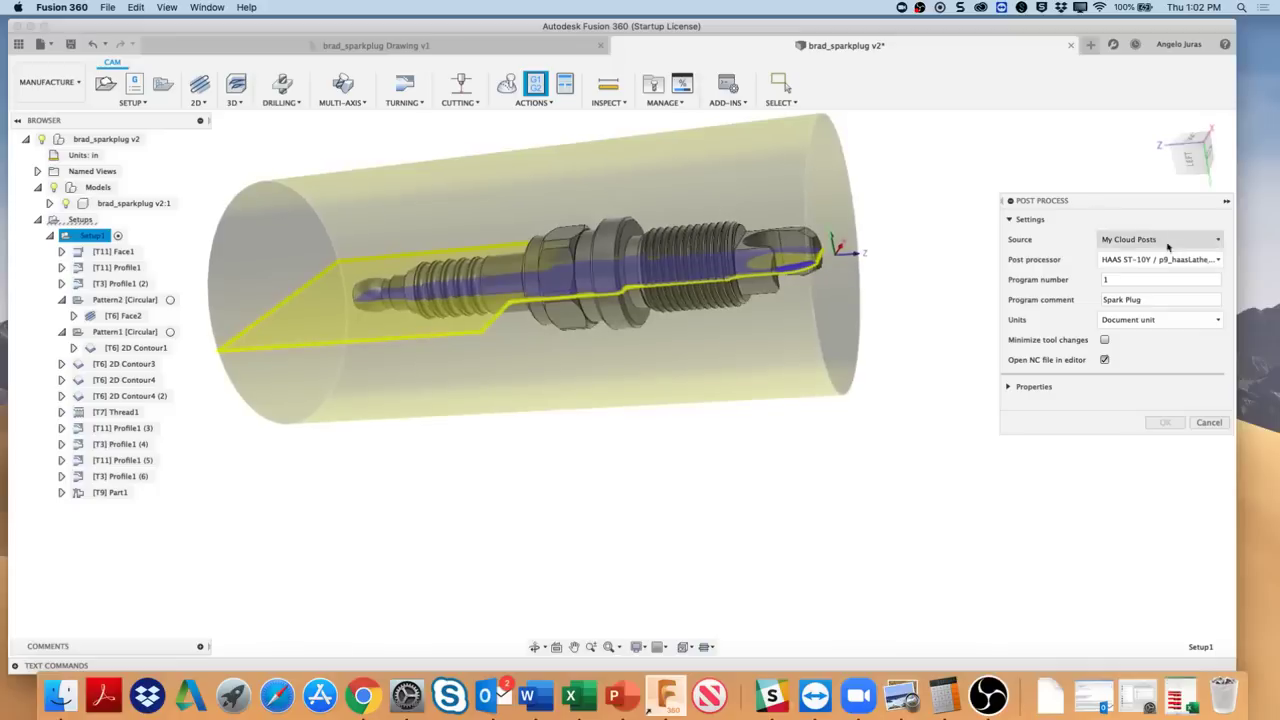
pyautogui.click(1212, 241)
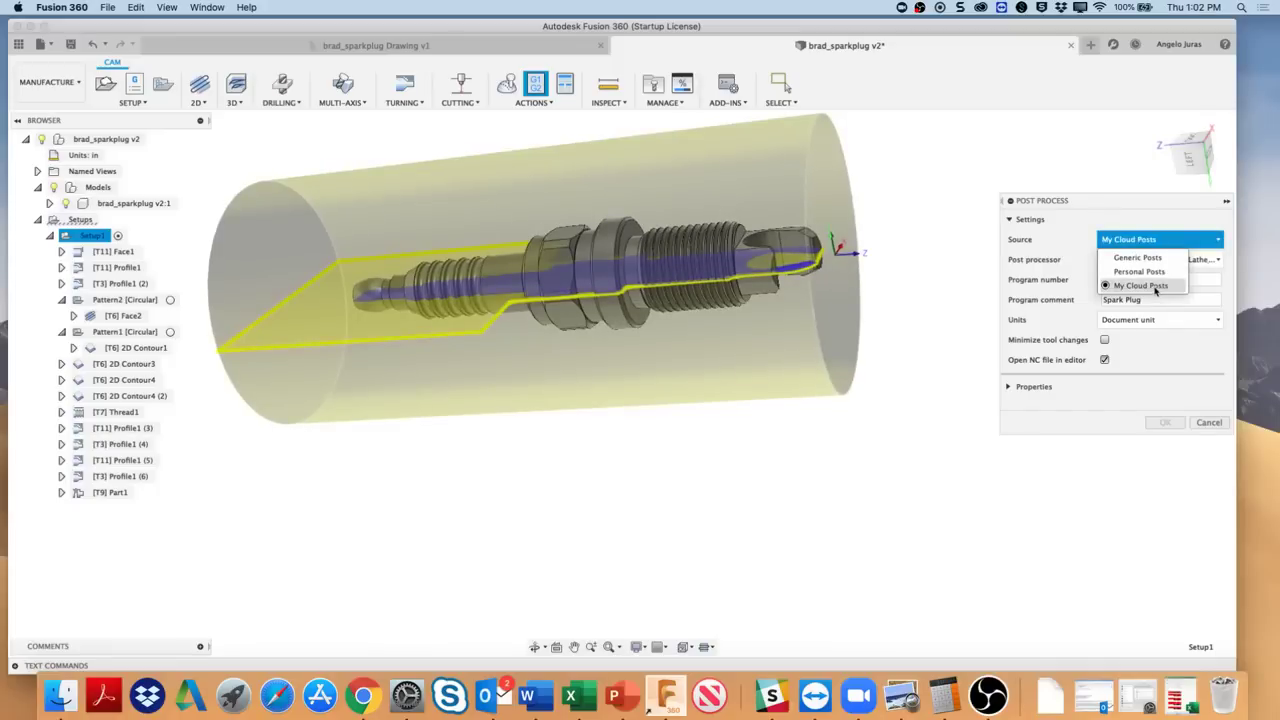
pyautogui.click(1156, 287)
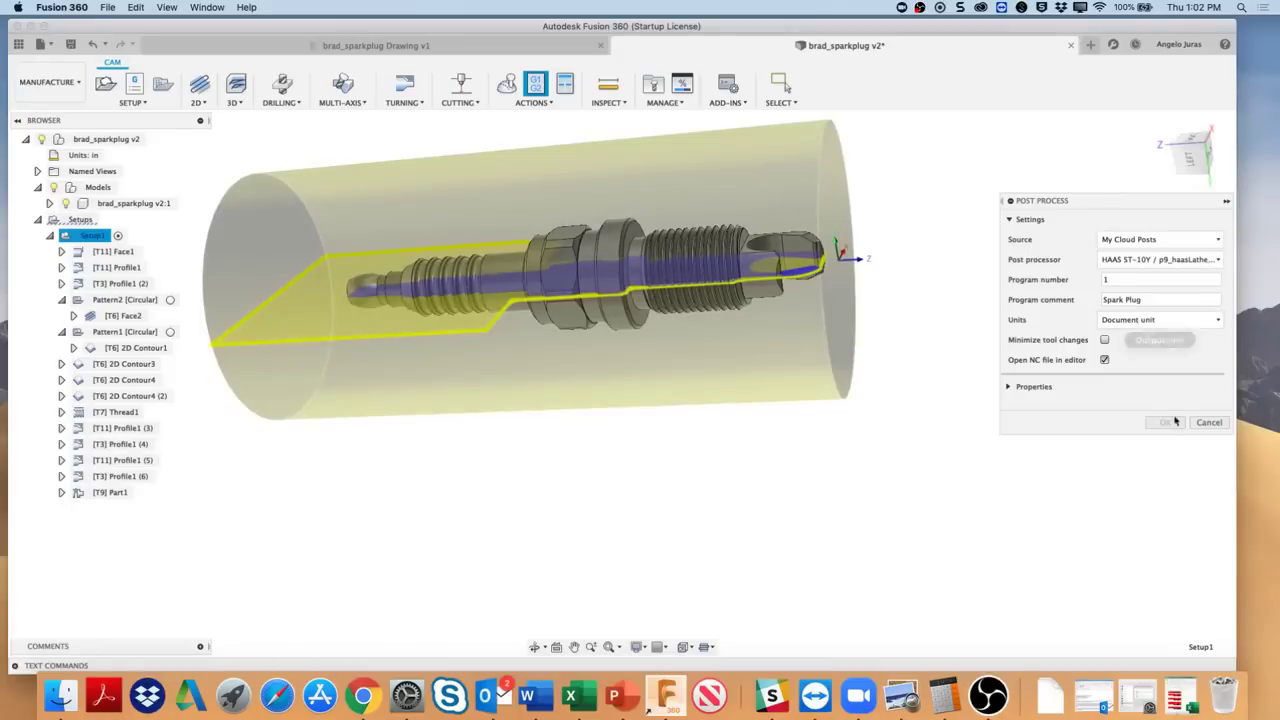
pyautogui.click(1205, 423)
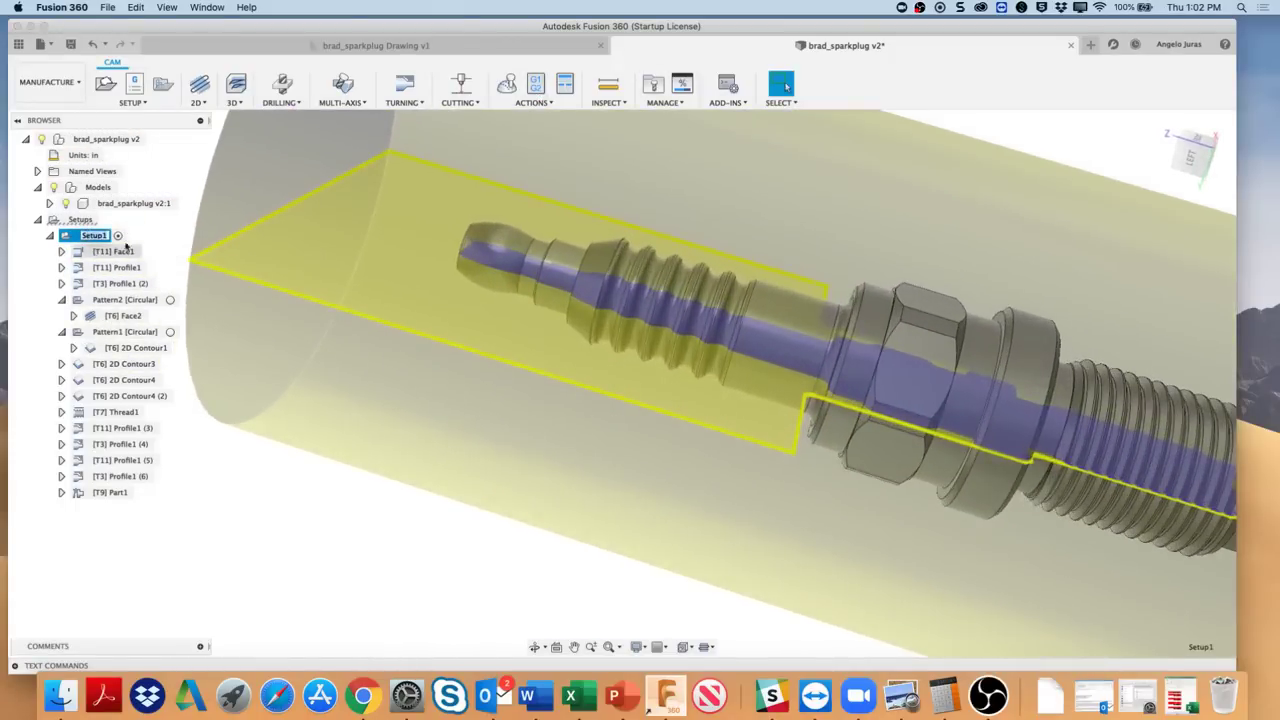
# Step: Run toolpath generation on Setup1 again, leaving the operations that are already up to date
pyautogui.rightClick(66, 240)
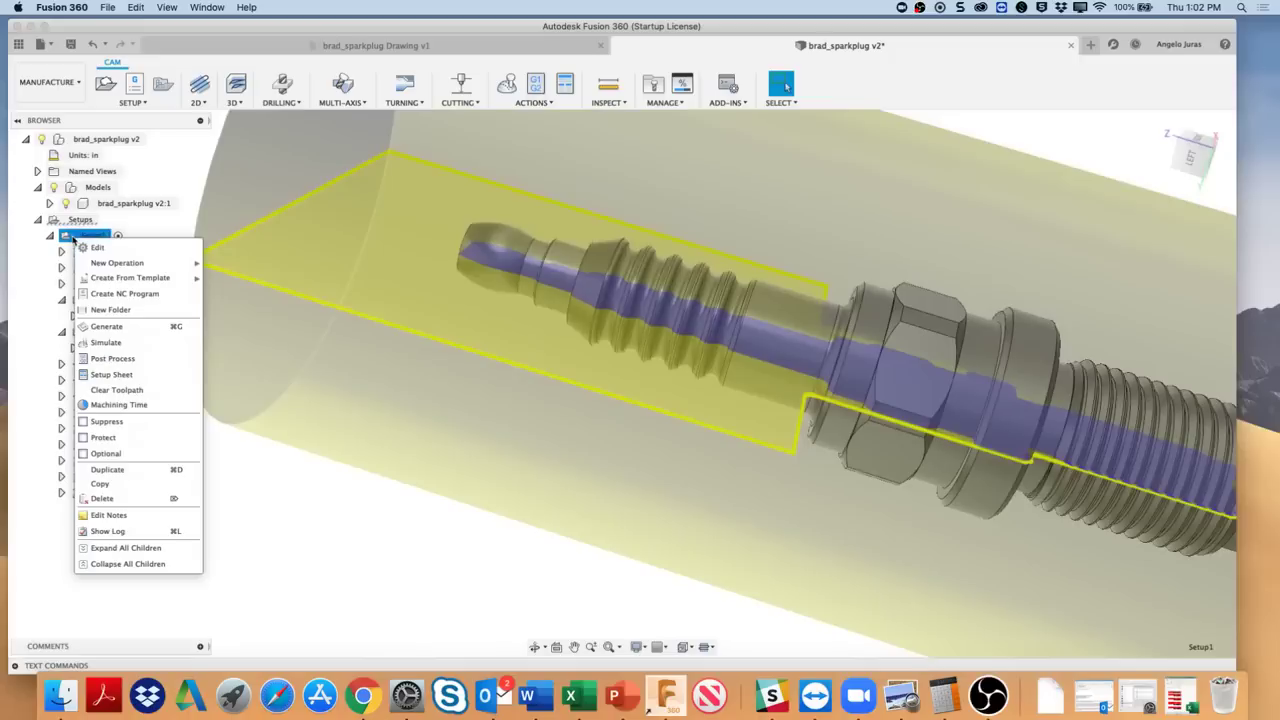
pyautogui.click(118, 327)
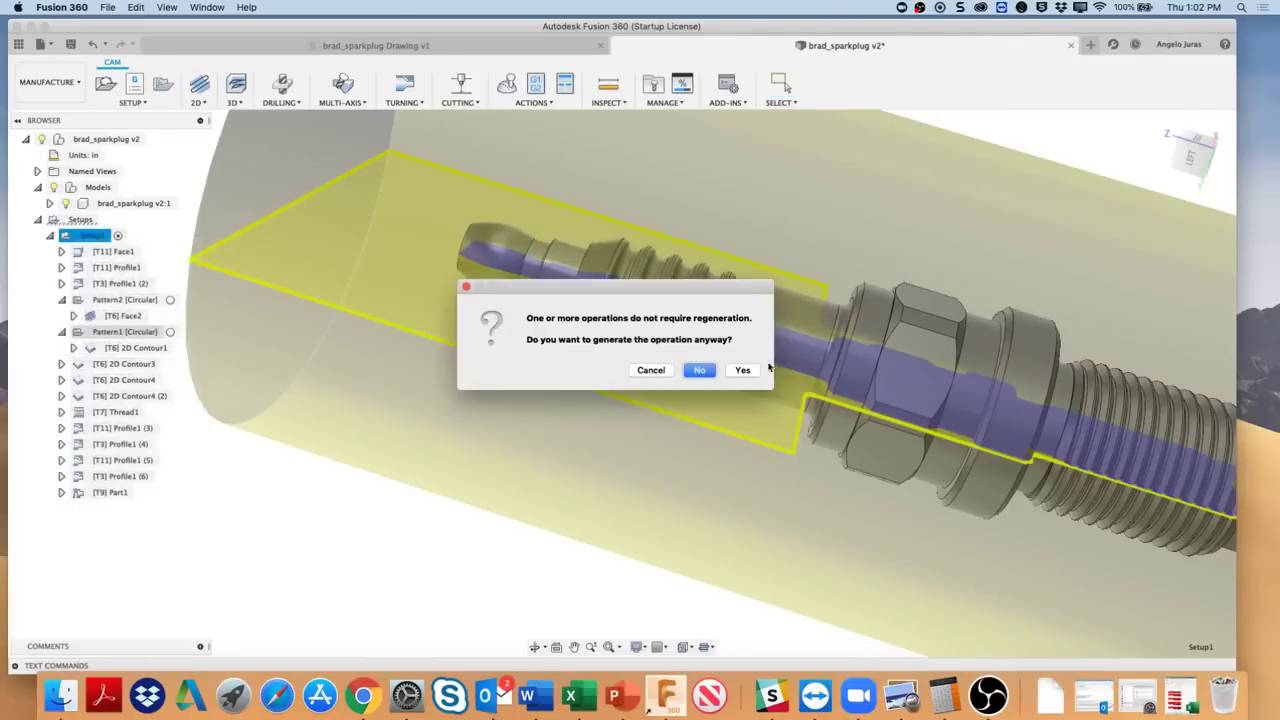
pyautogui.click(699, 371)
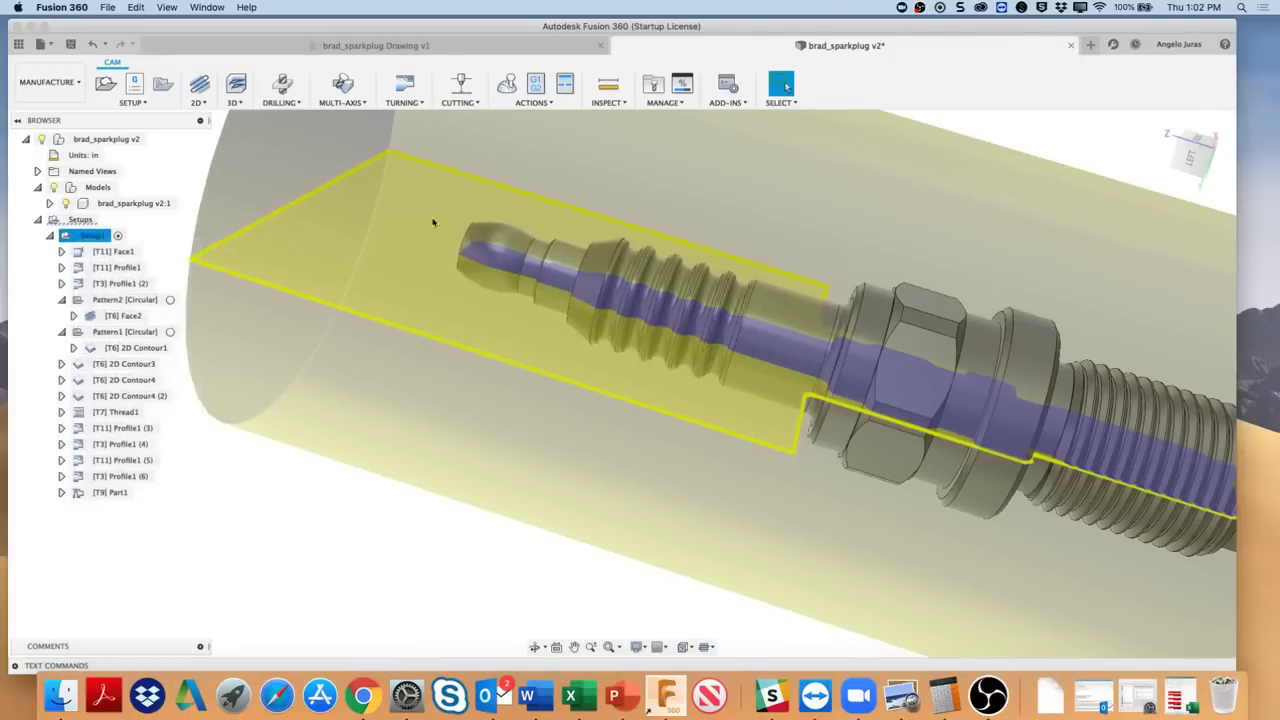
# Step: Simulate the complete Setup1 machining sequence and increase the playback speed
pyautogui.click(506, 85)
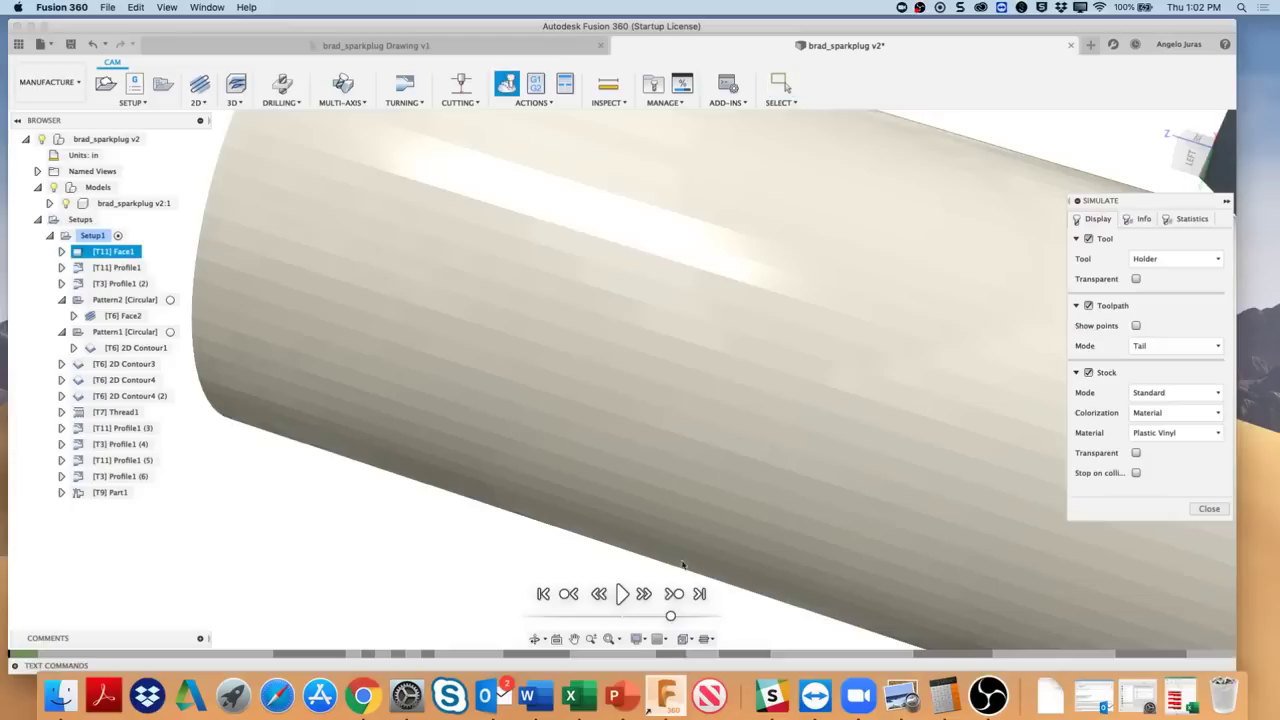
pyautogui.click(620, 594)
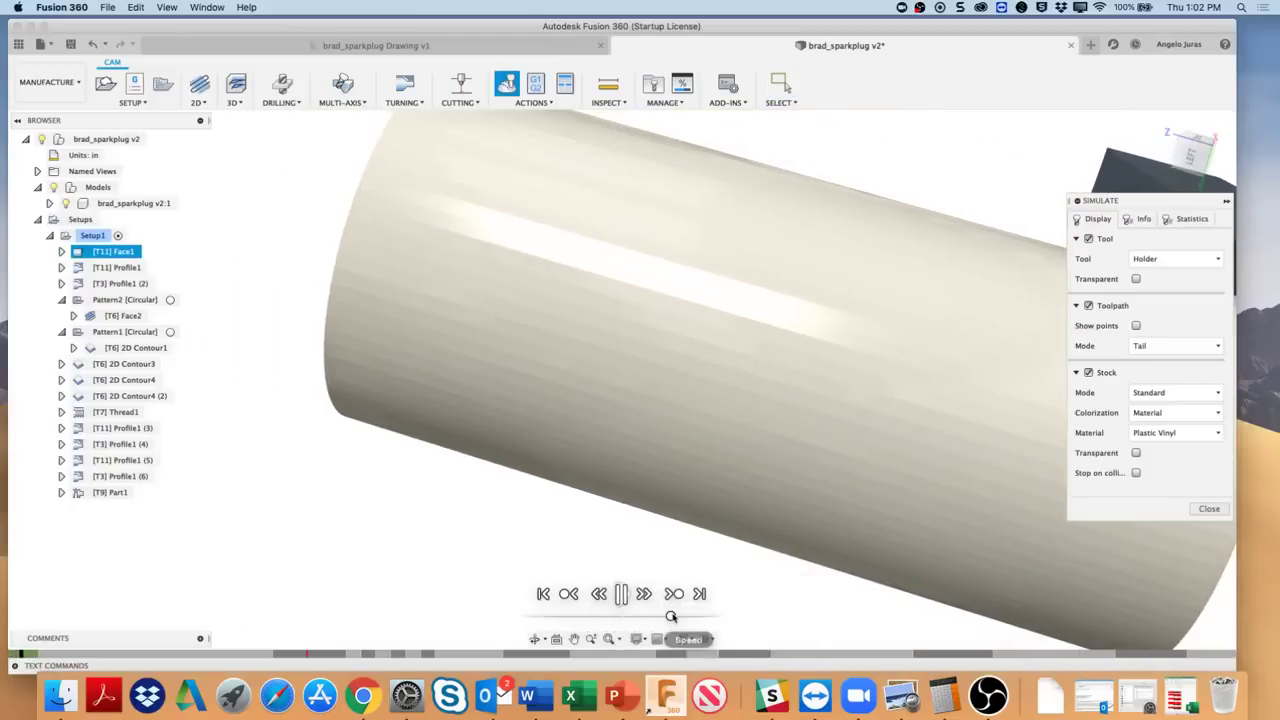
pyautogui.moveTo(696, 615); pyautogui.dragTo(709, 615)
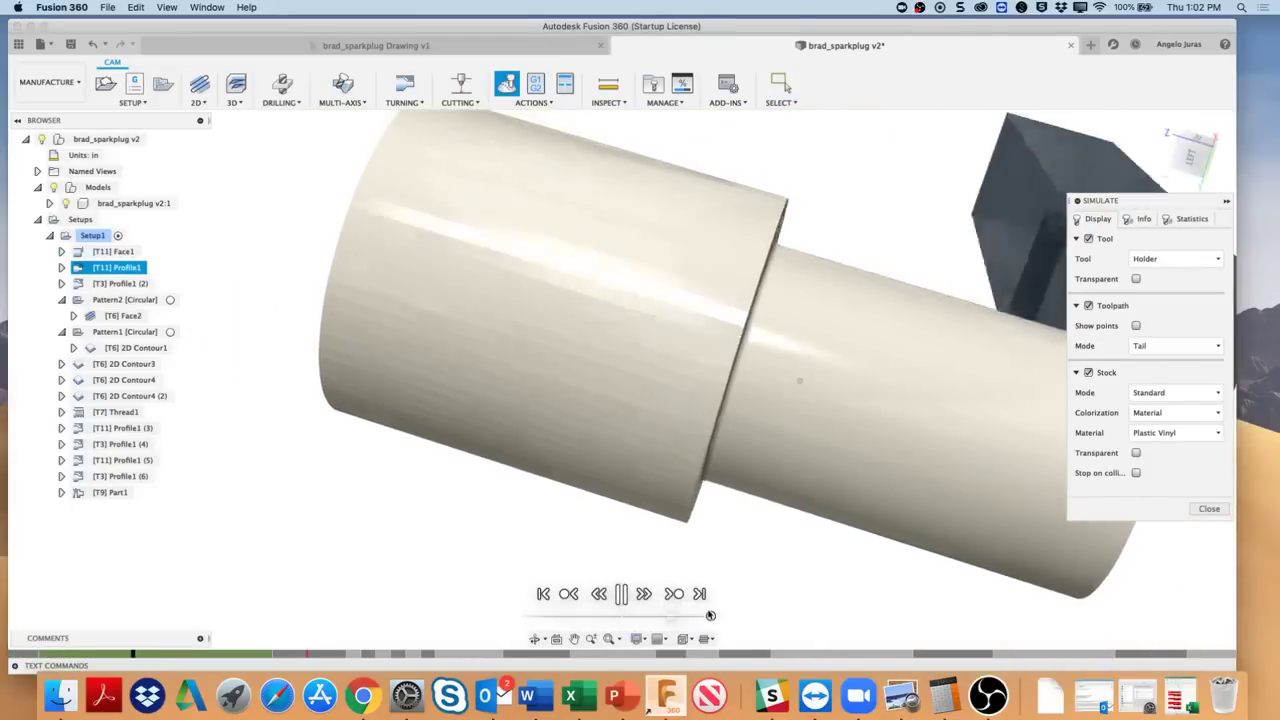